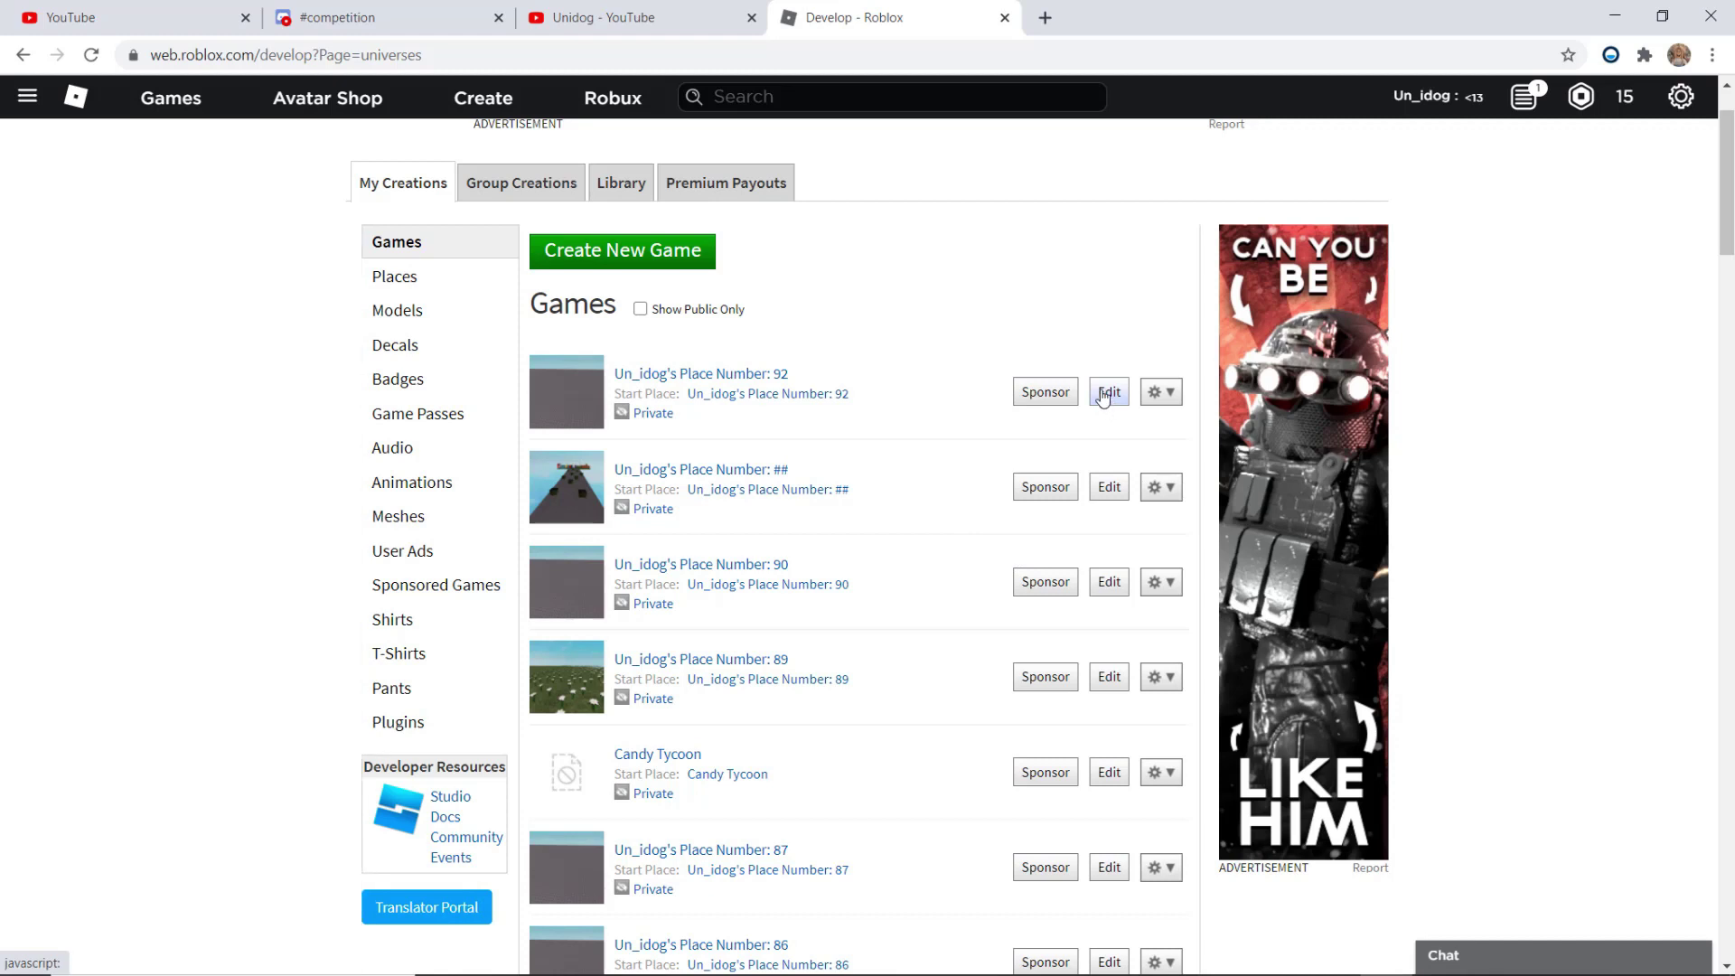
# Step: Create a new game from the Baseplate template and open it for editing in Roblox Studio
pyautogui.click(533, 246)
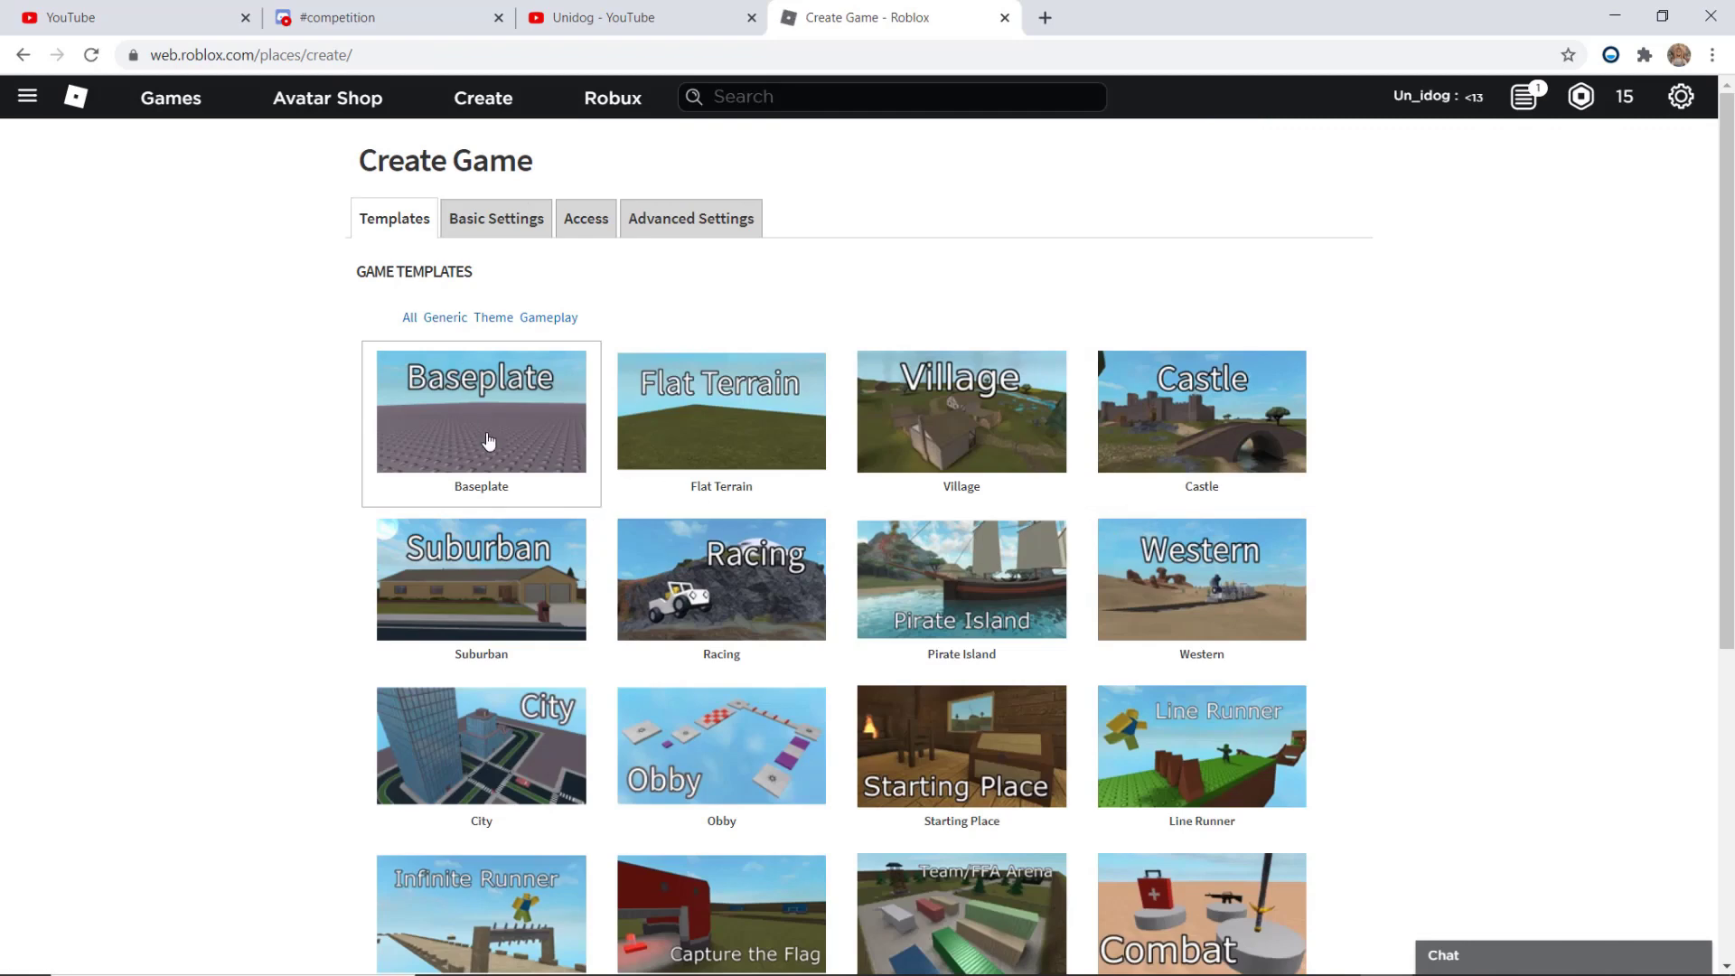
pyautogui.scroll(-5, 488, 440)
pyautogui.click(442, 752)
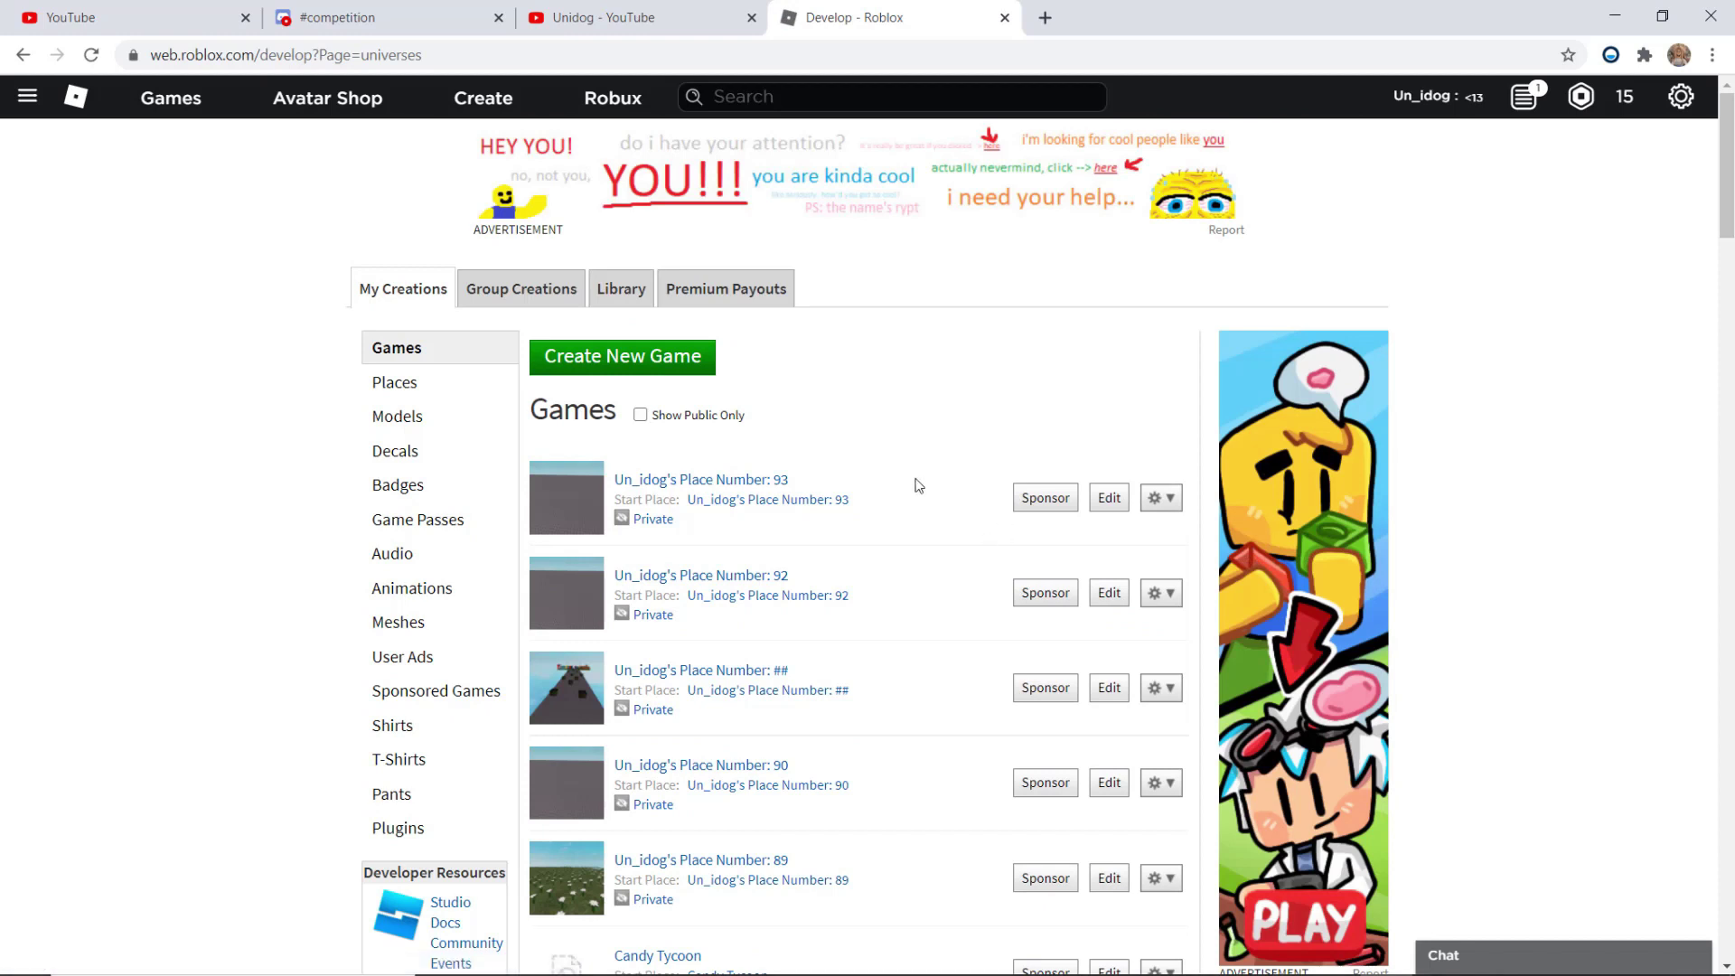
pyautogui.click(1109, 497)
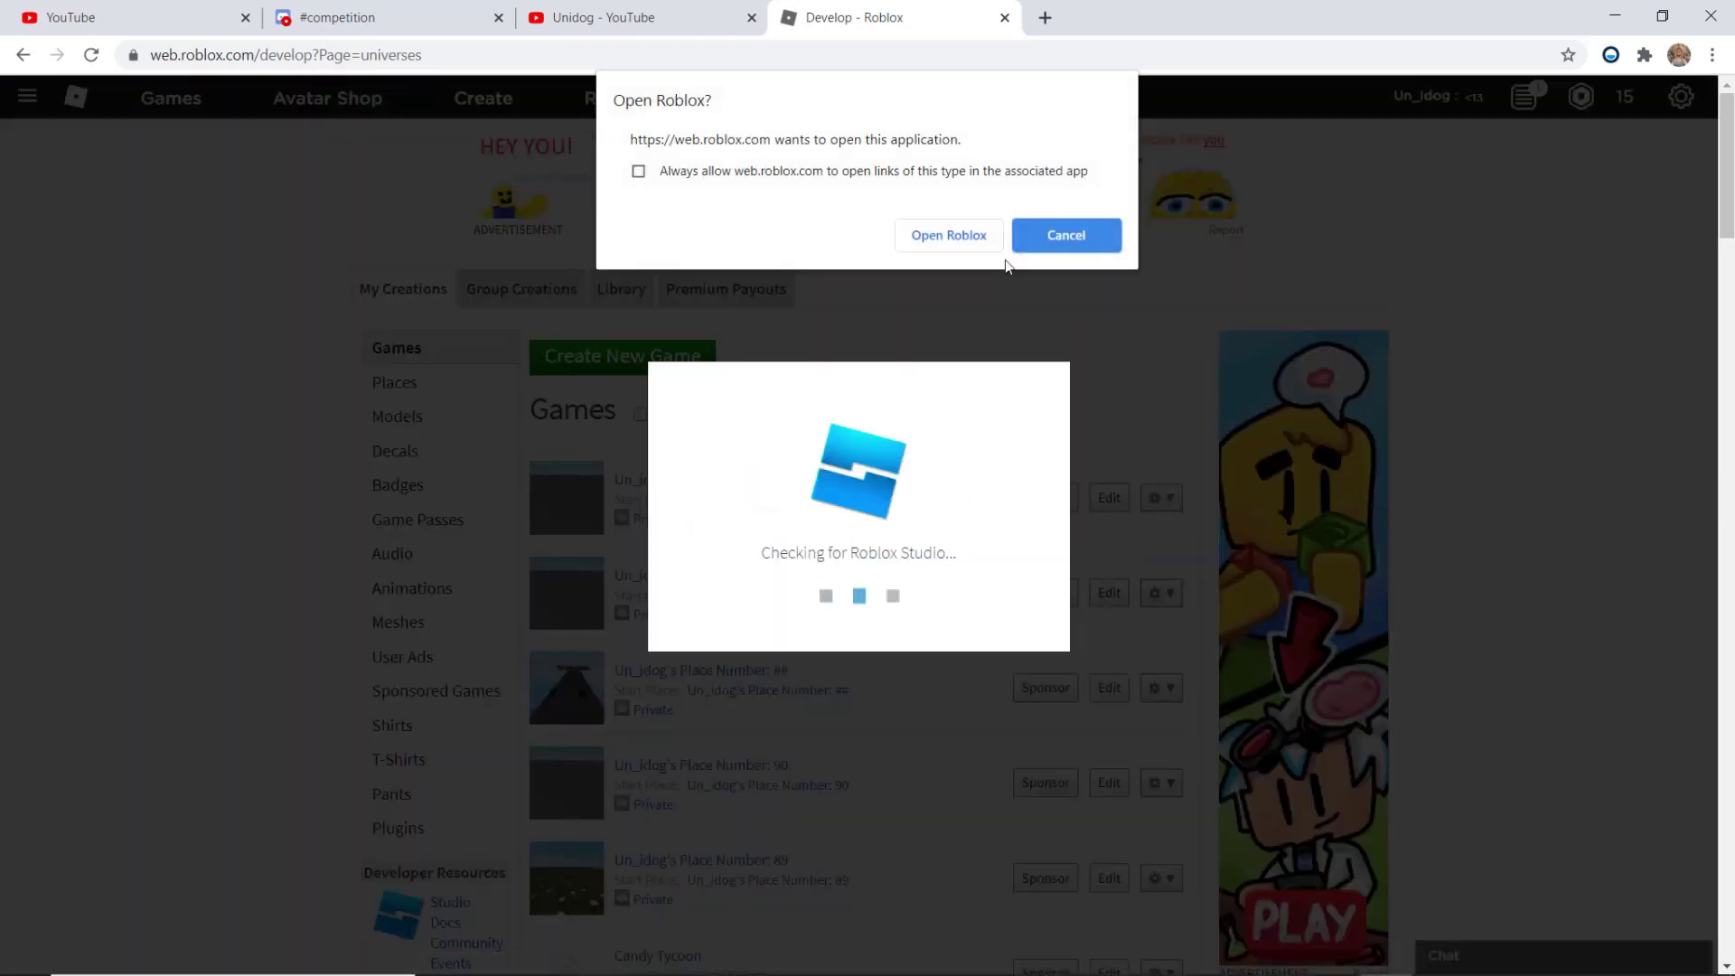
pyautogui.click(960, 232)
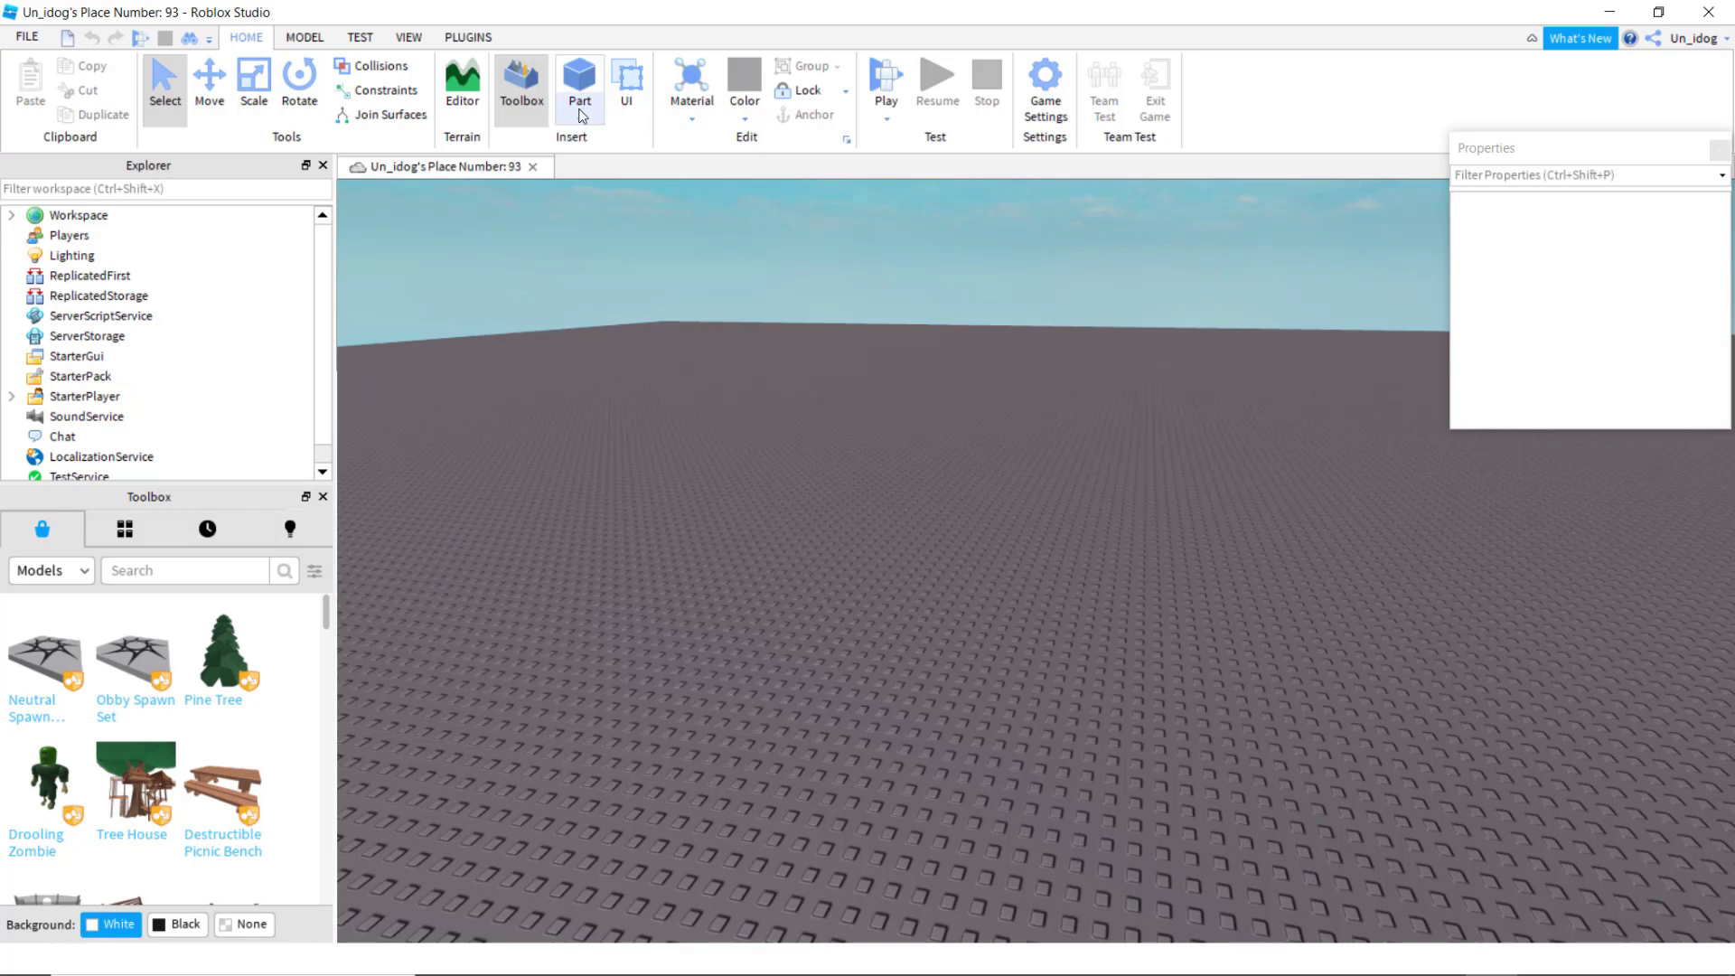
# Step: Set the rotation snap-to-grid increment to 0°
pyautogui.click(305, 39)
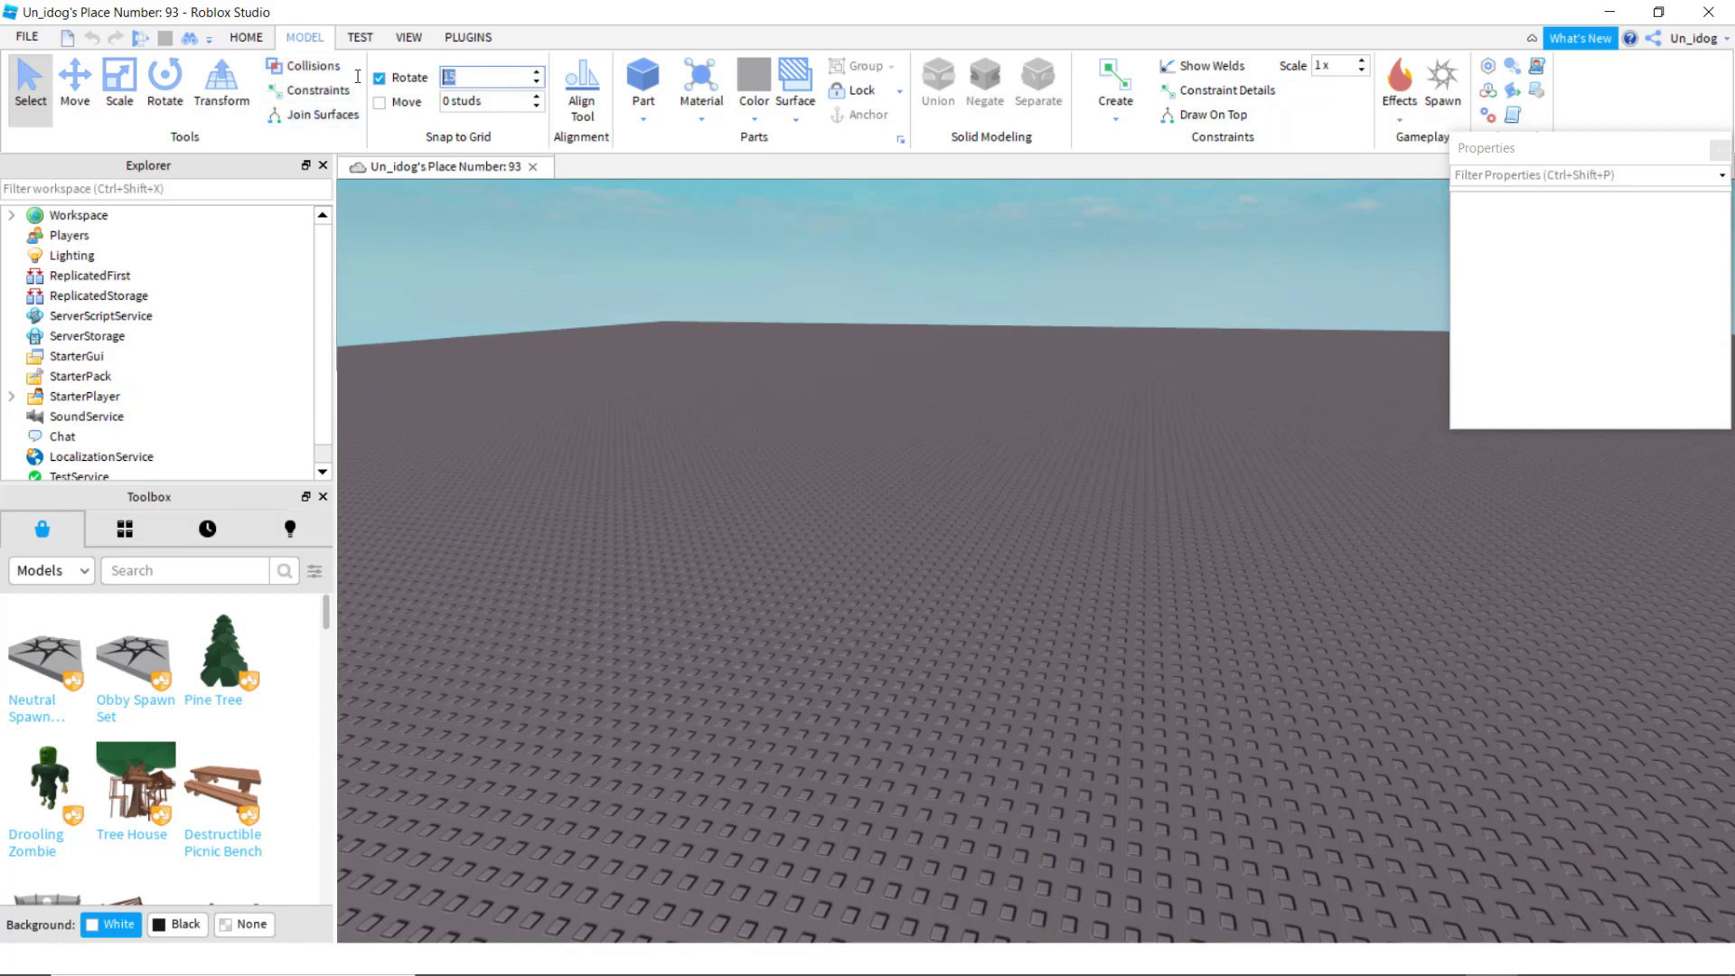
pyautogui.press('BackSpace')
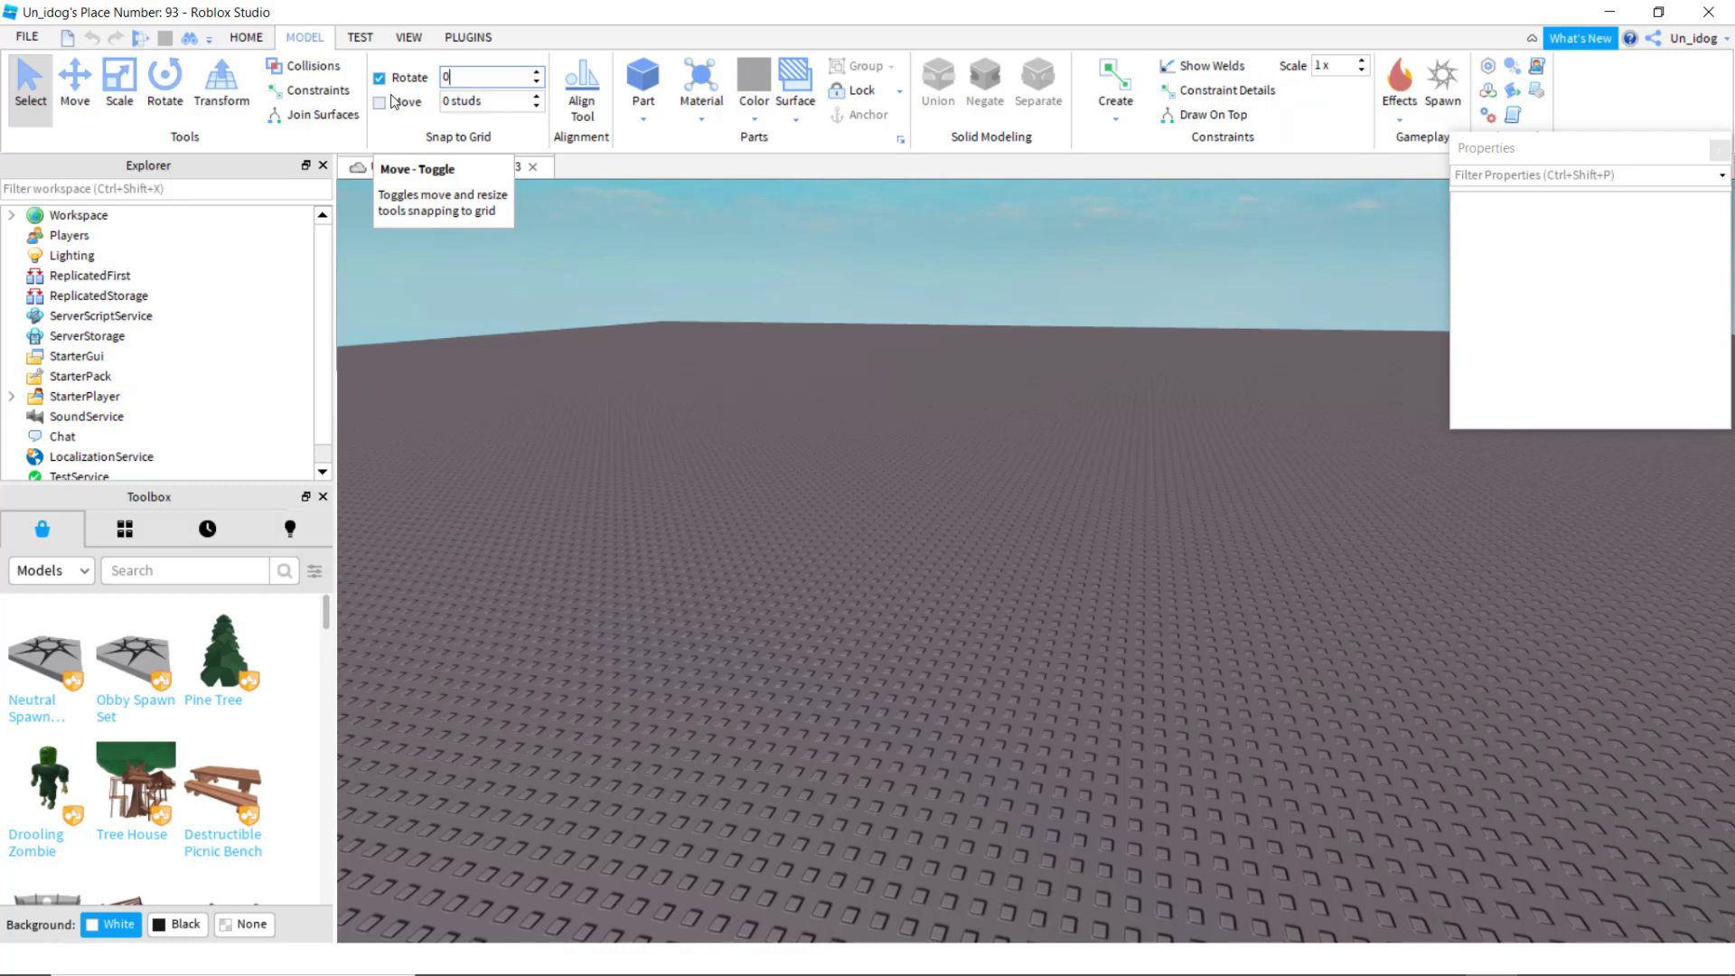
pyautogui.click(251, 39)
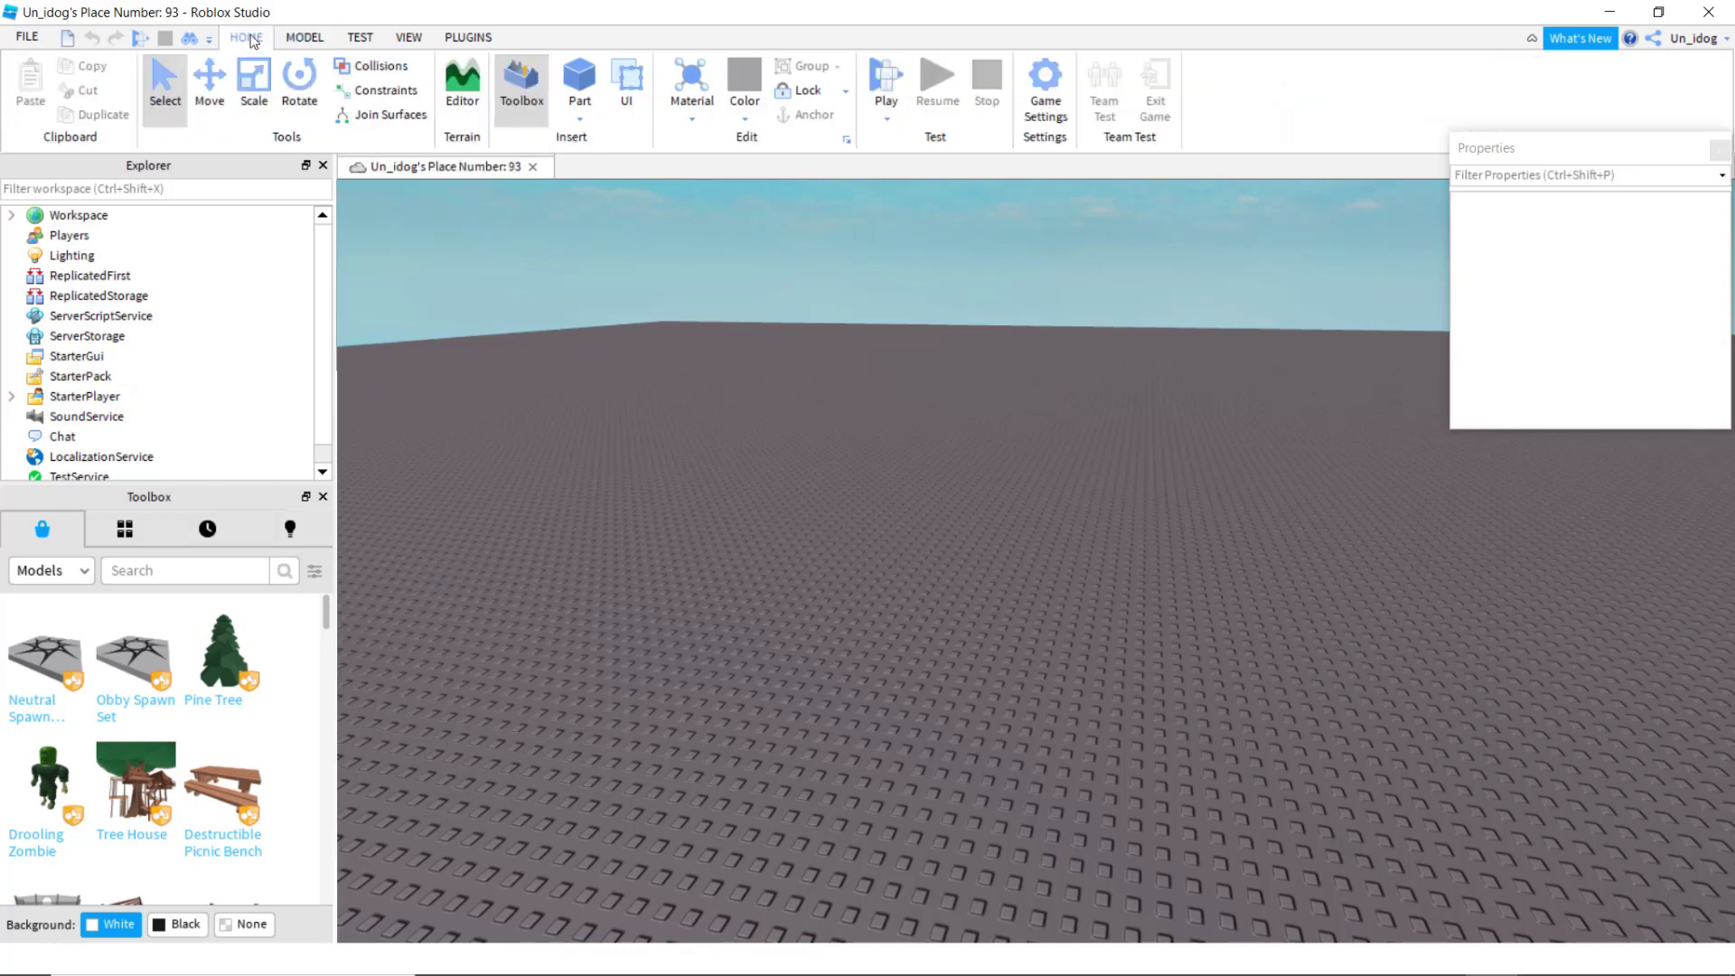
pyautogui.click(299, 38)
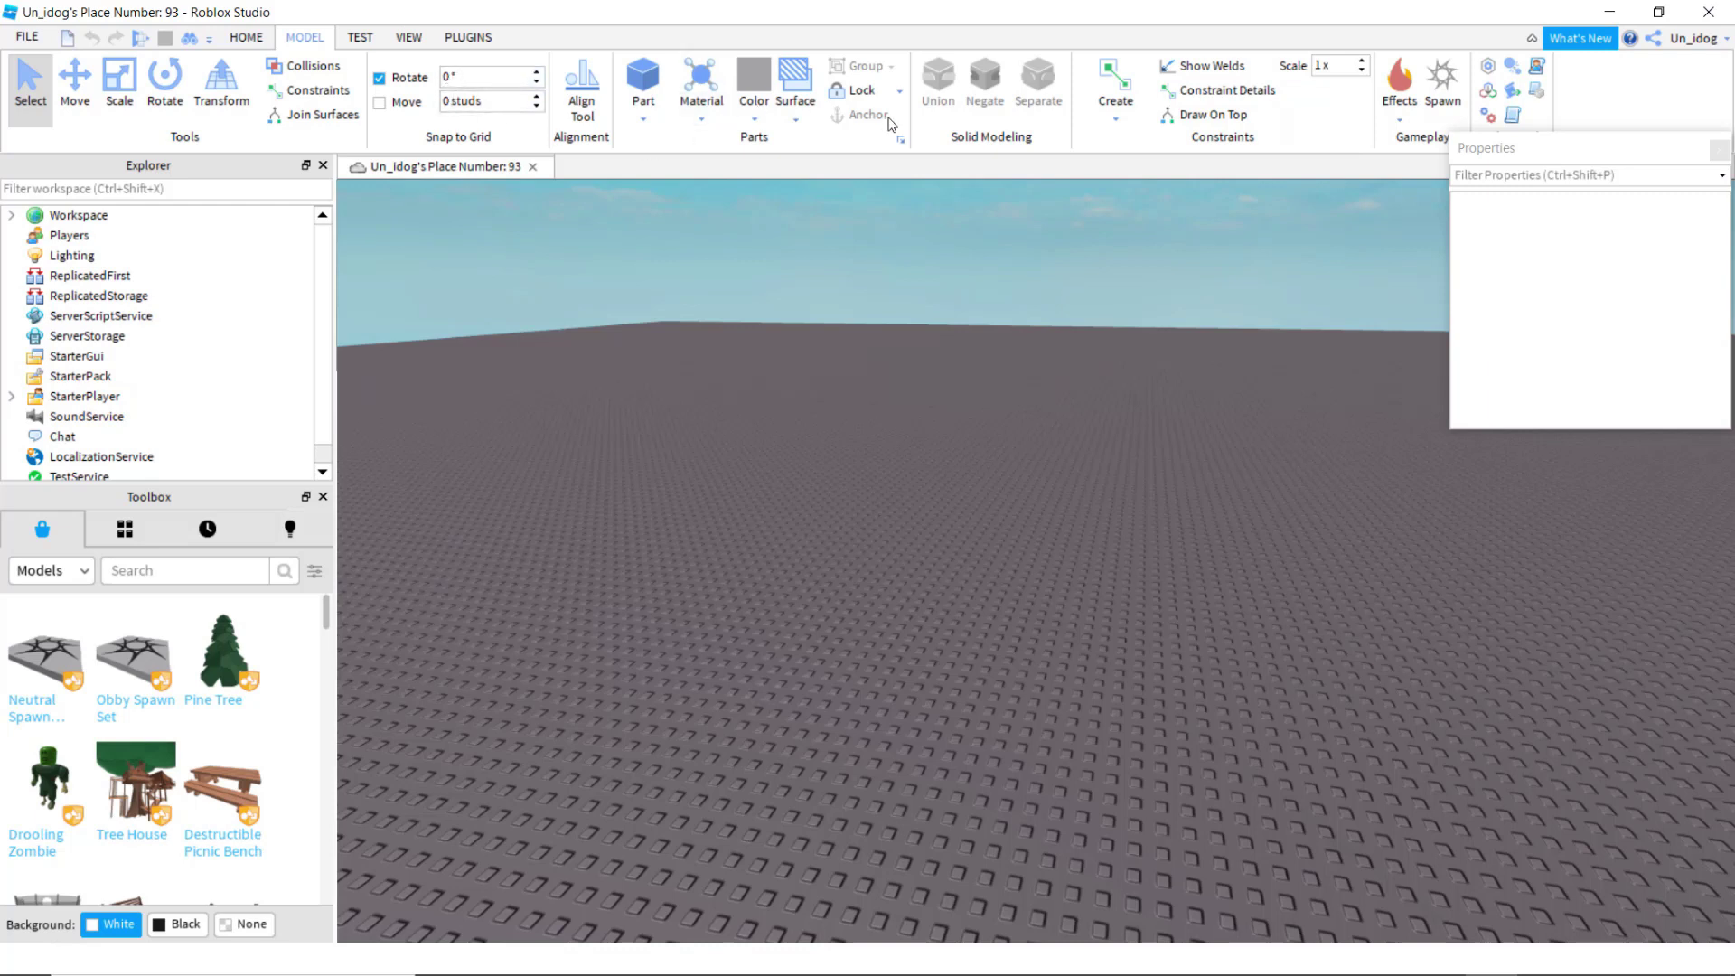
# Step: Insert a block part onto the baseplate
pyautogui.click(647, 81)
pyautogui.moveTo(1073, 447); pyautogui.dragTo(1071, 464, button='right')
pyautogui.press('w')
pyautogui.press('w')
pyautogui.press('s')
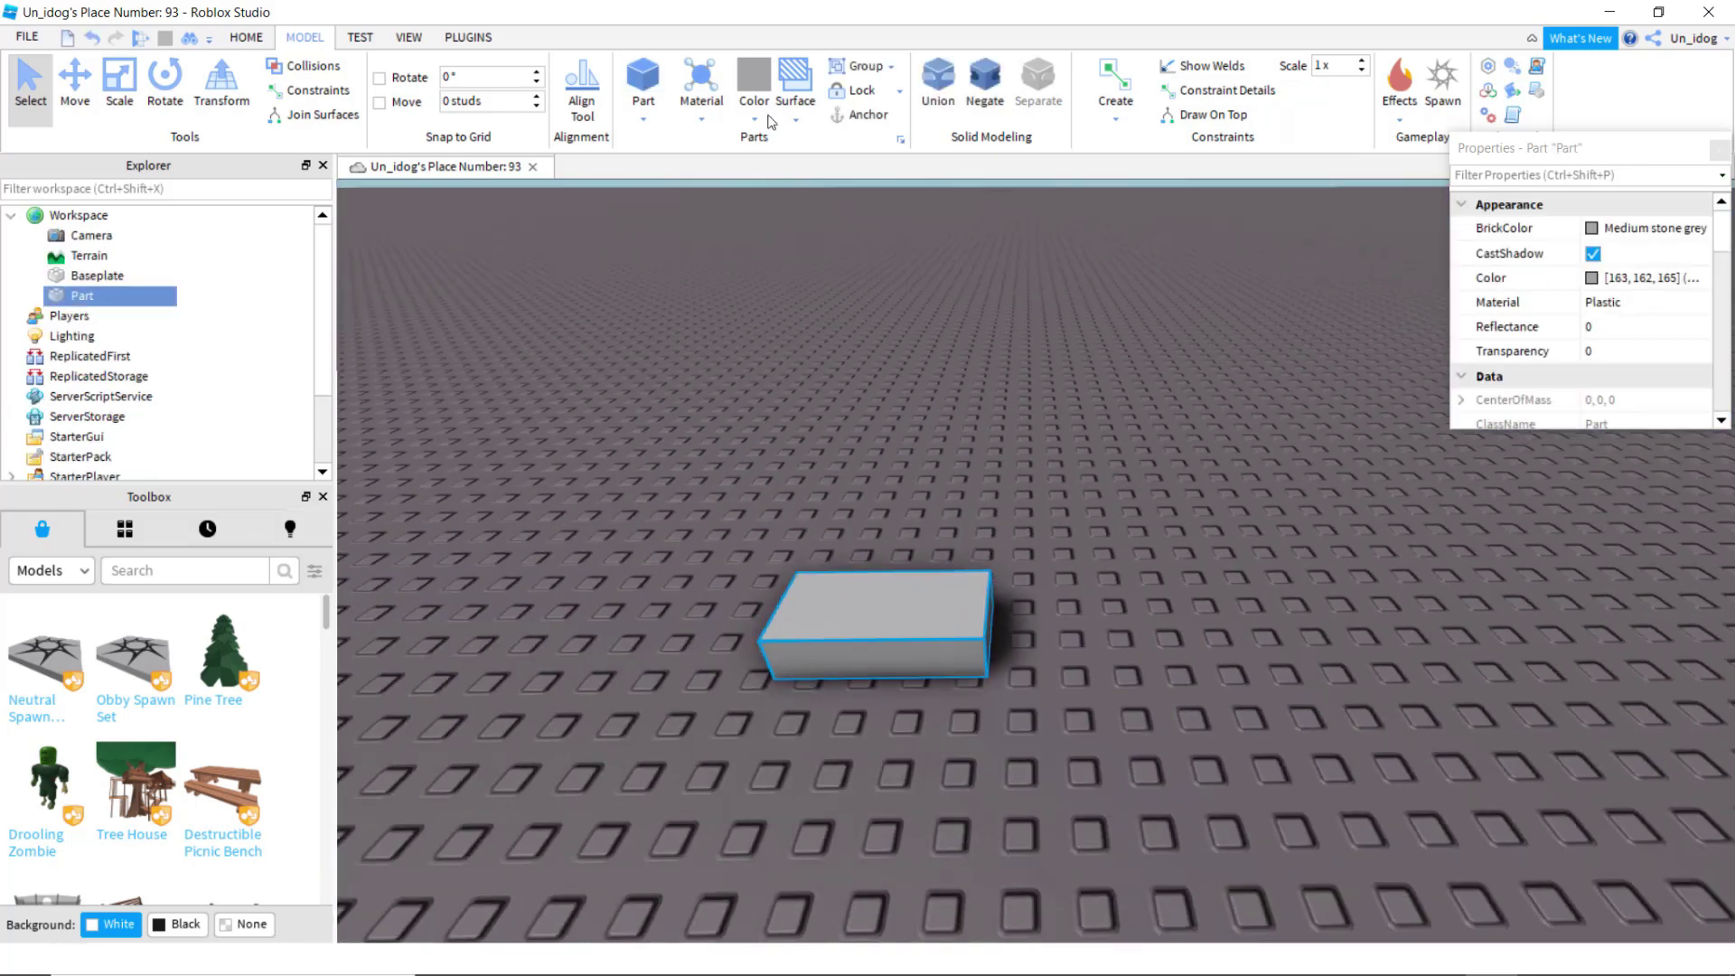
# Step: Change the block part's color to Linen
pyautogui.click(760, 117)
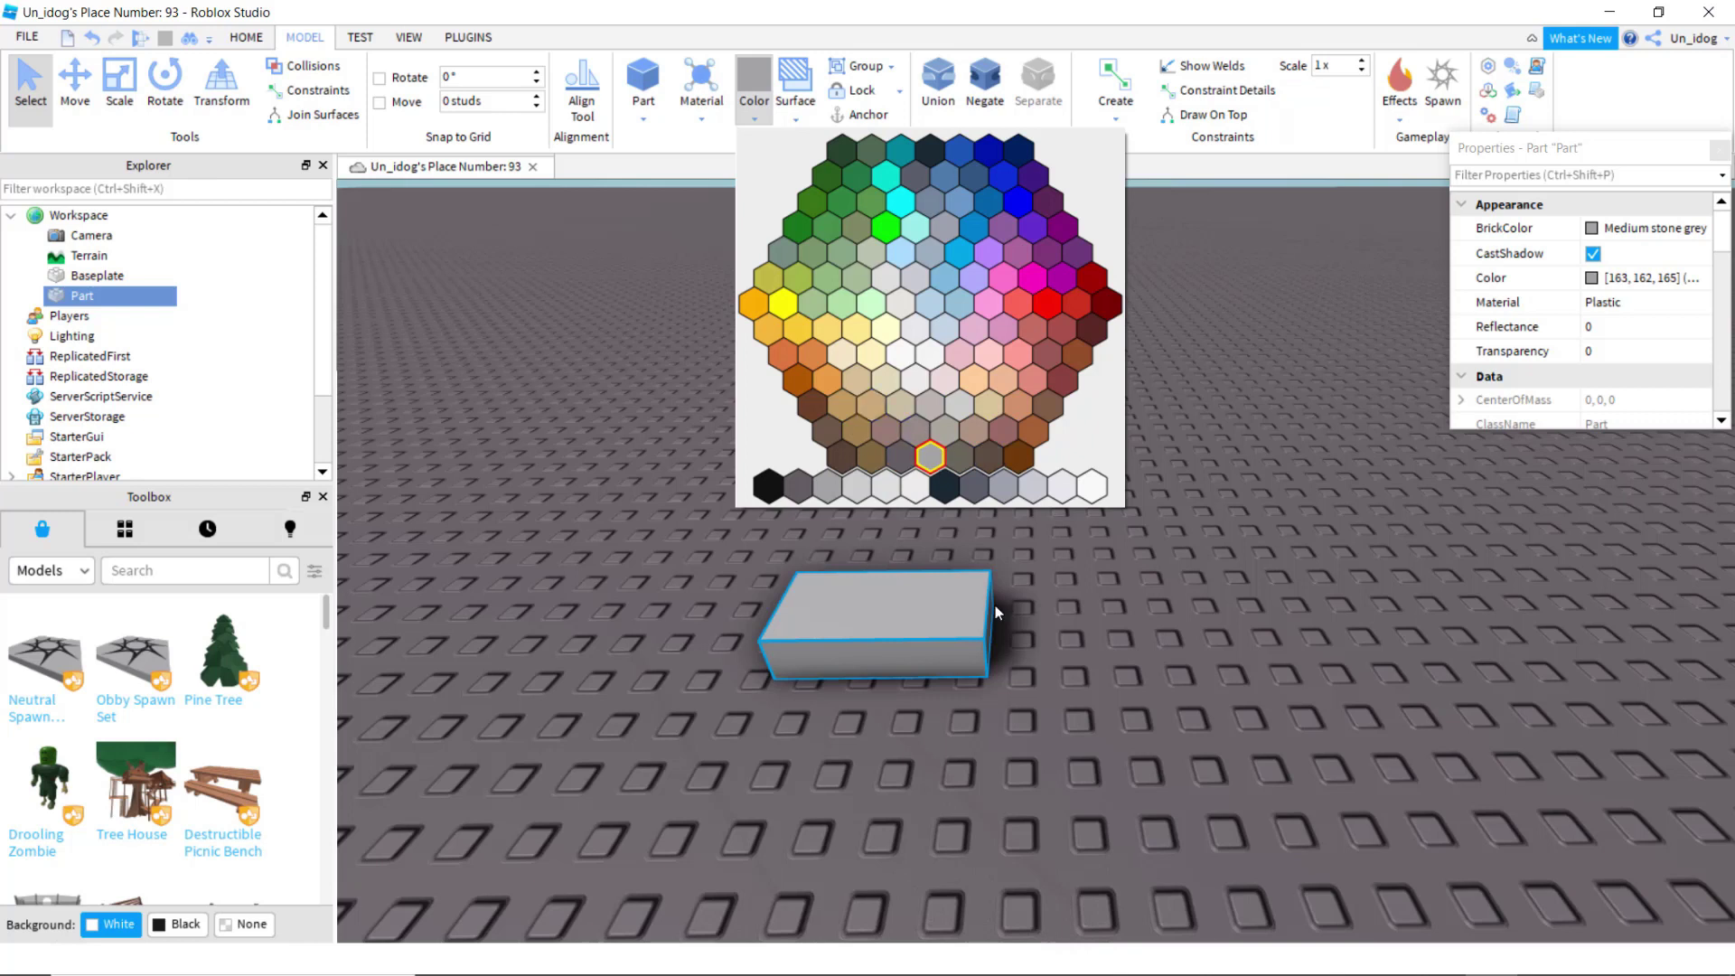
pyautogui.click(970, 437)
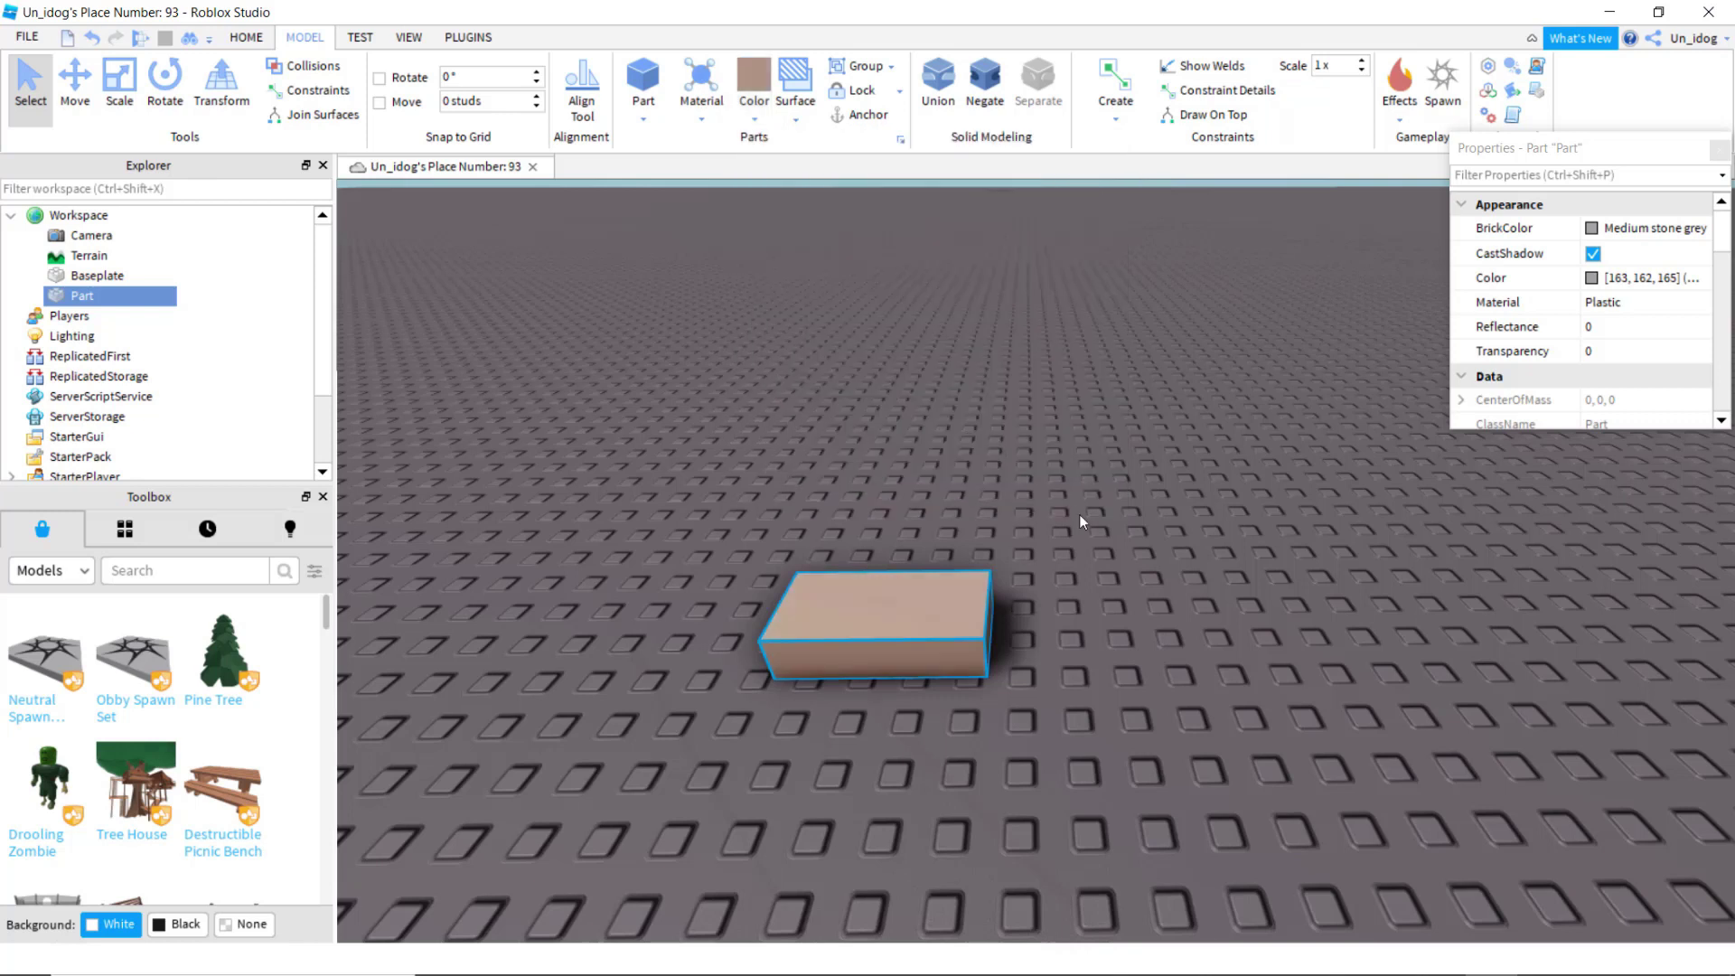
pyautogui.moveTo(1068, 506); pyautogui.dragTo(1066, 509, button='right')
pyautogui.press('s')
pyautogui.press('d')
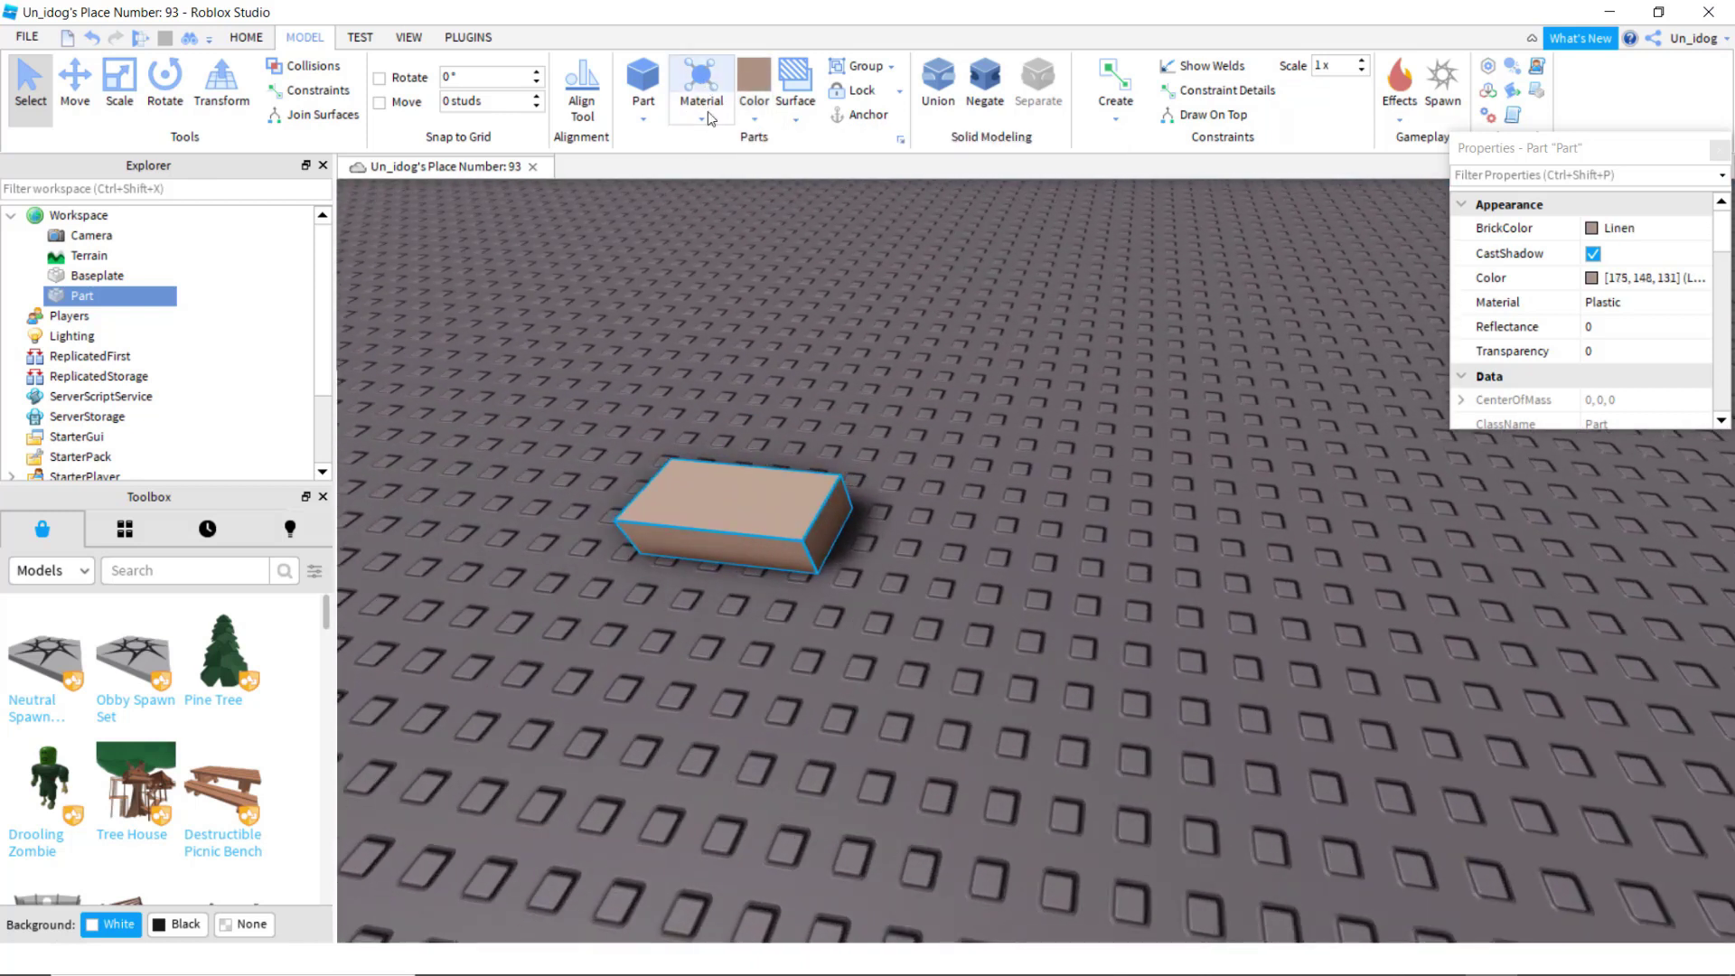
# Step: Set the Linen part's material to Wood Planks
pyautogui.click(704, 85)
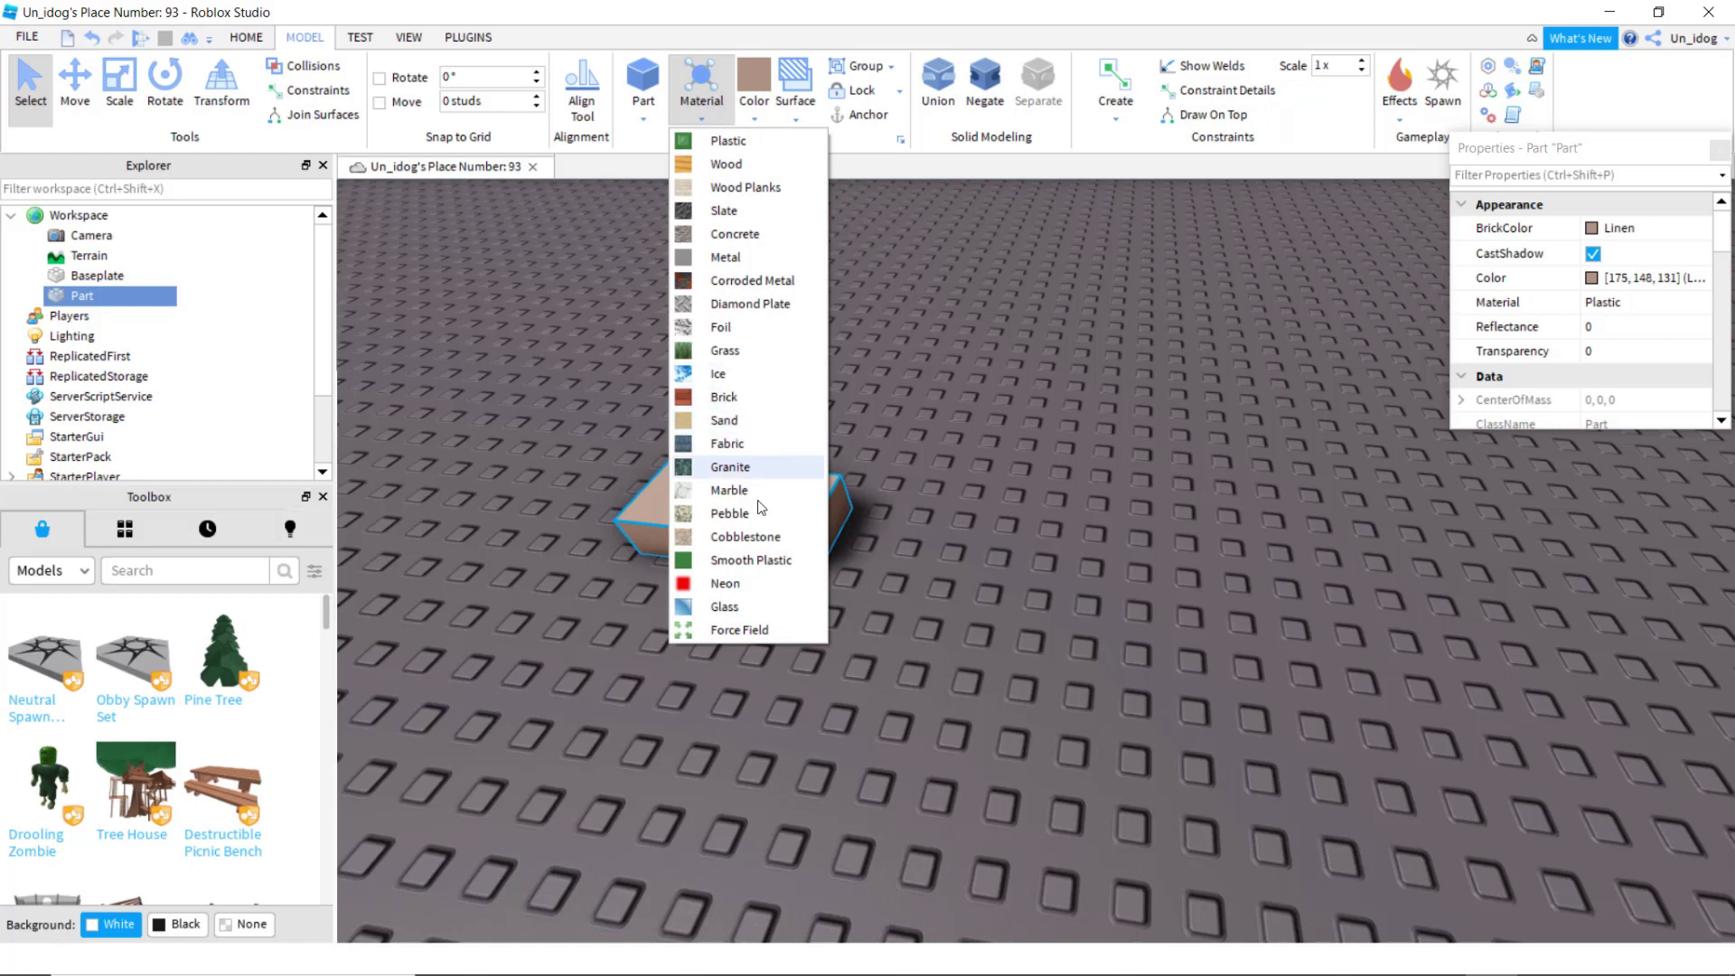
pyautogui.click(745, 187)
pyautogui.moveTo(931, 412); pyautogui.dragTo(929, 412, button='right')
pyautogui.press('a')
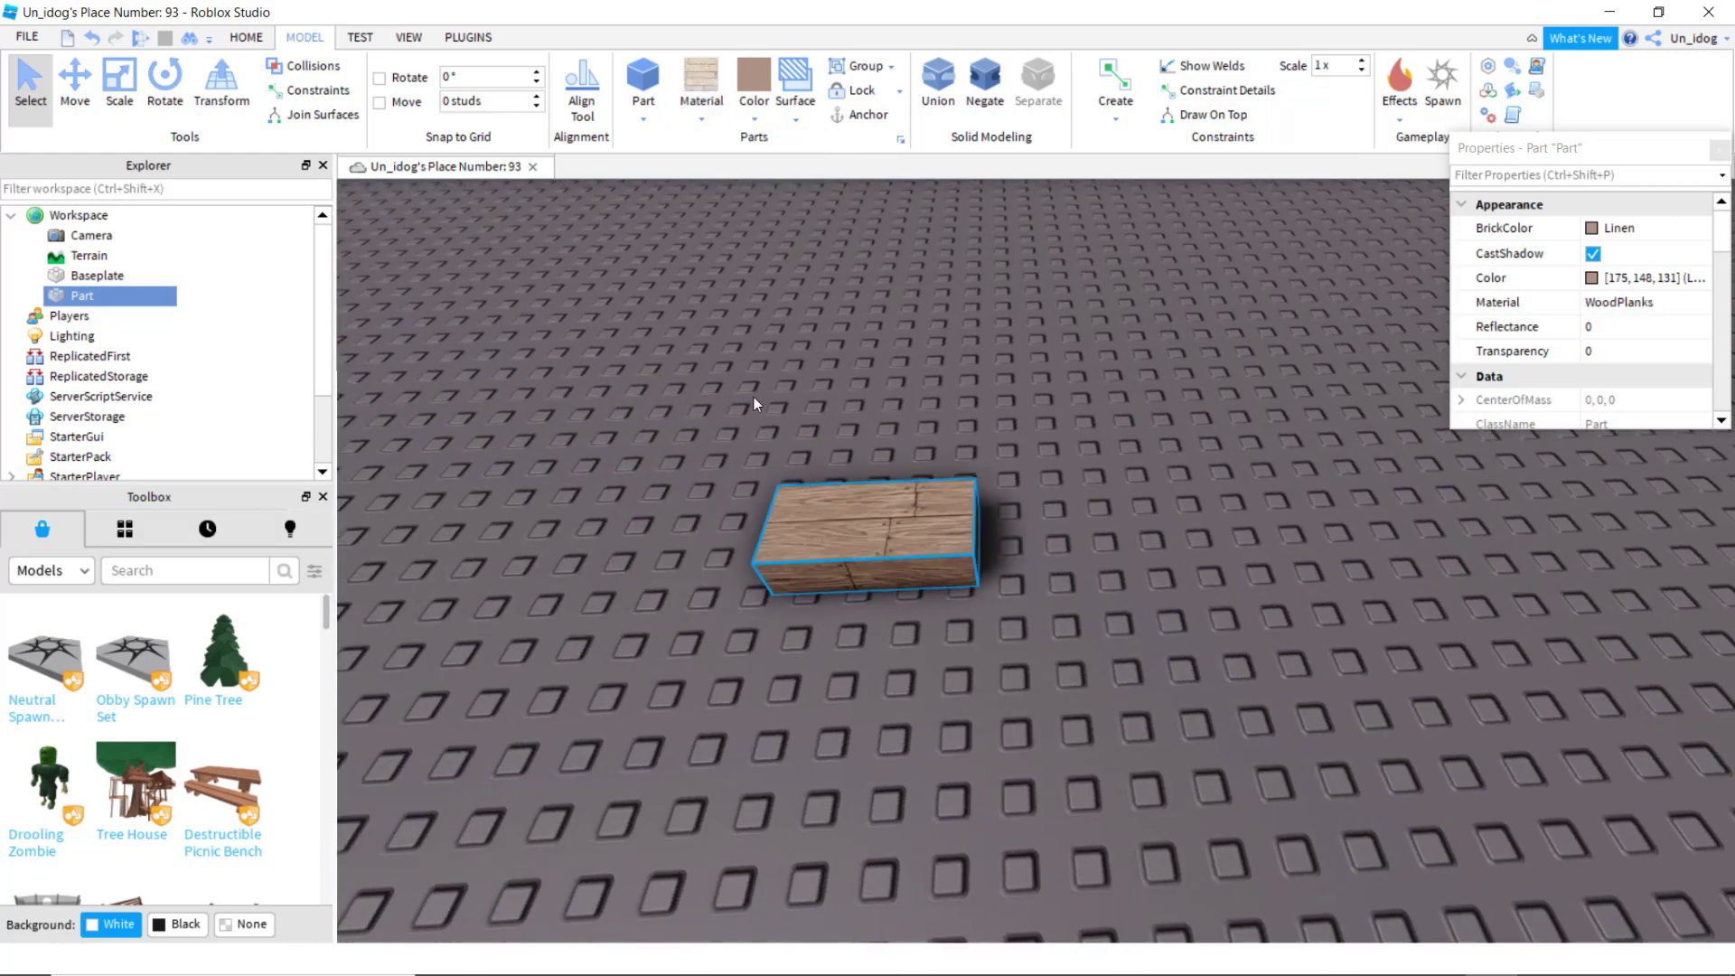
pyautogui.press('s')
pyautogui.click(217, 101)
pyautogui.press('f')
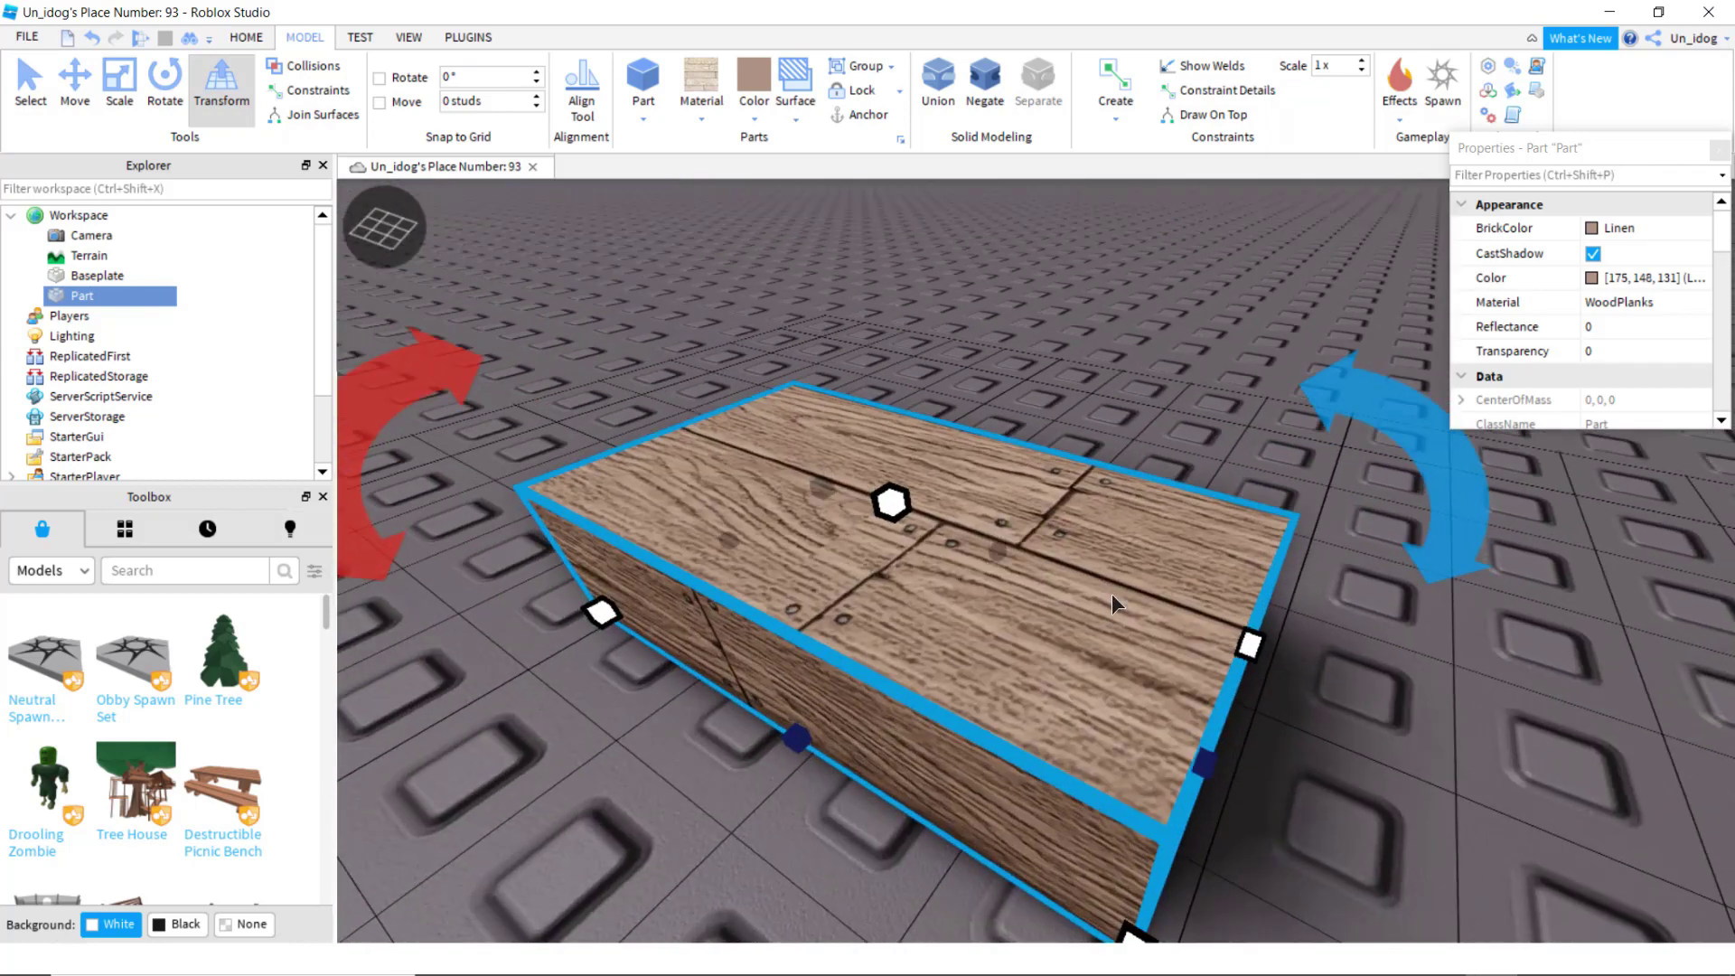
pyautogui.scroll(-3, 1111, 593)
pyautogui.moveTo(1112, 594); pyautogui.dragTo(938, 560, button='right')
pyautogui.moveTo(969, 568); pyautogui.dragTo(969, 596)
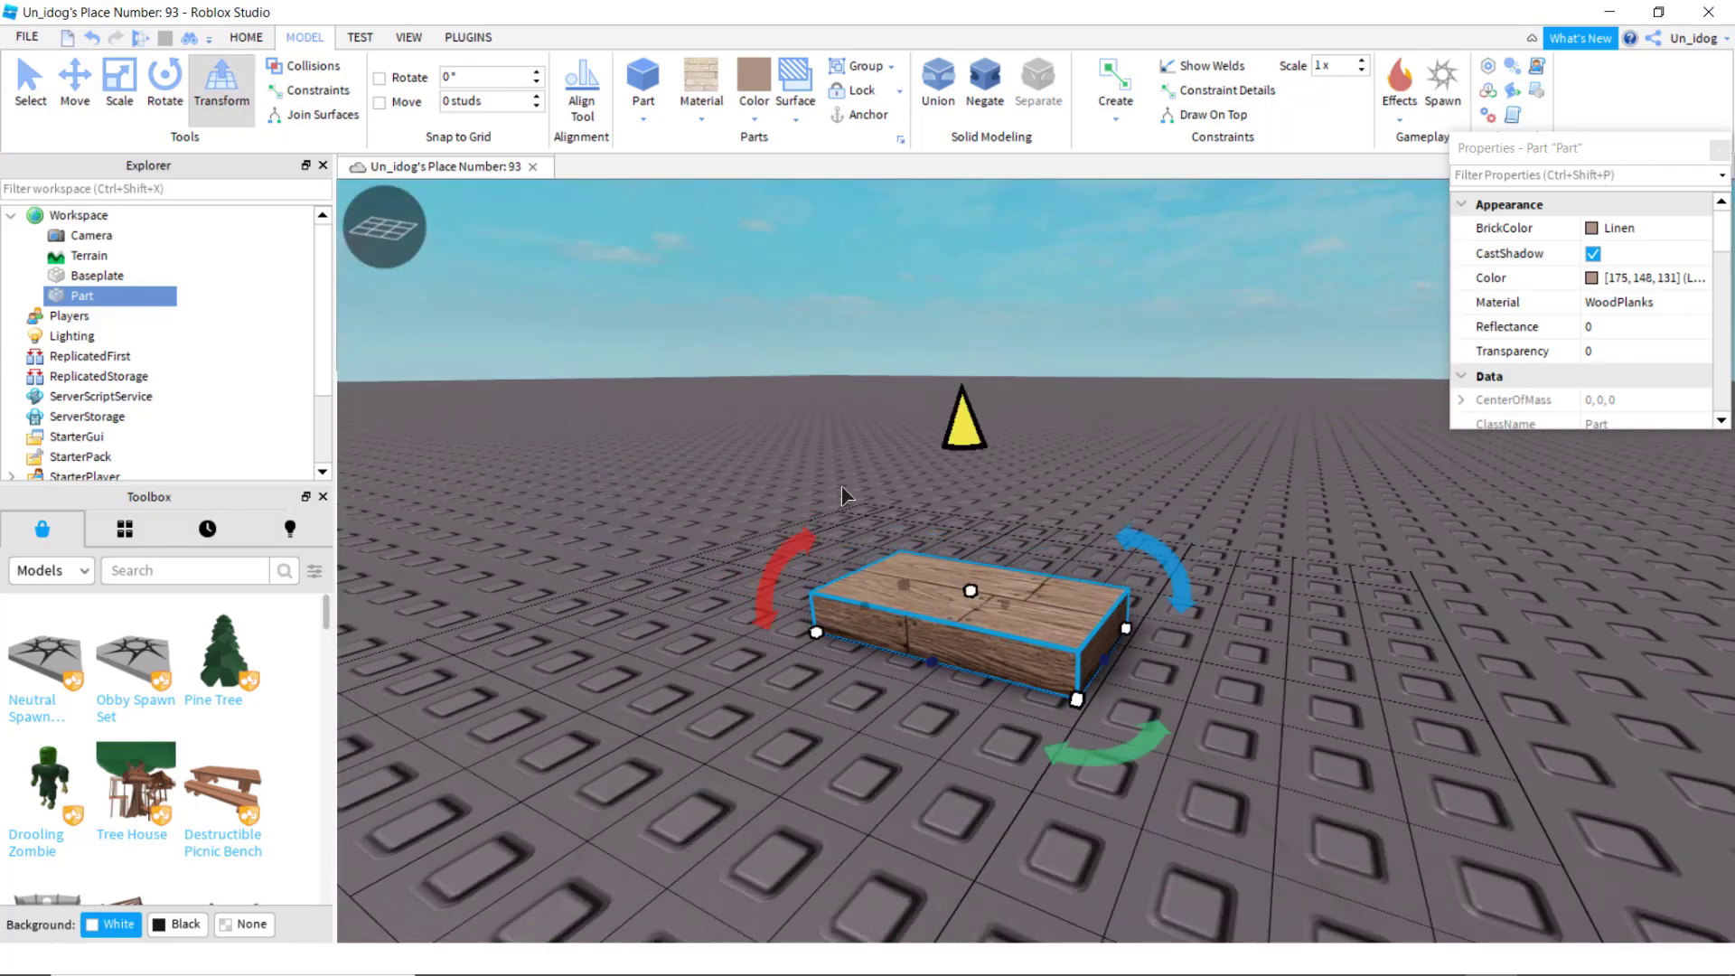
pyautogui.scroll(-3, 832, 450)
pyautogui.moveTo(832, 450); pyautogui.dragTo(952, 496, button='right')
pyautogui.scroll(4, 952, 495)
pyautogui.scroll(-4, 953, 496)
# Step: Scale the wood plank part lengthwise into a long board
pyautogui.click(119, 91)
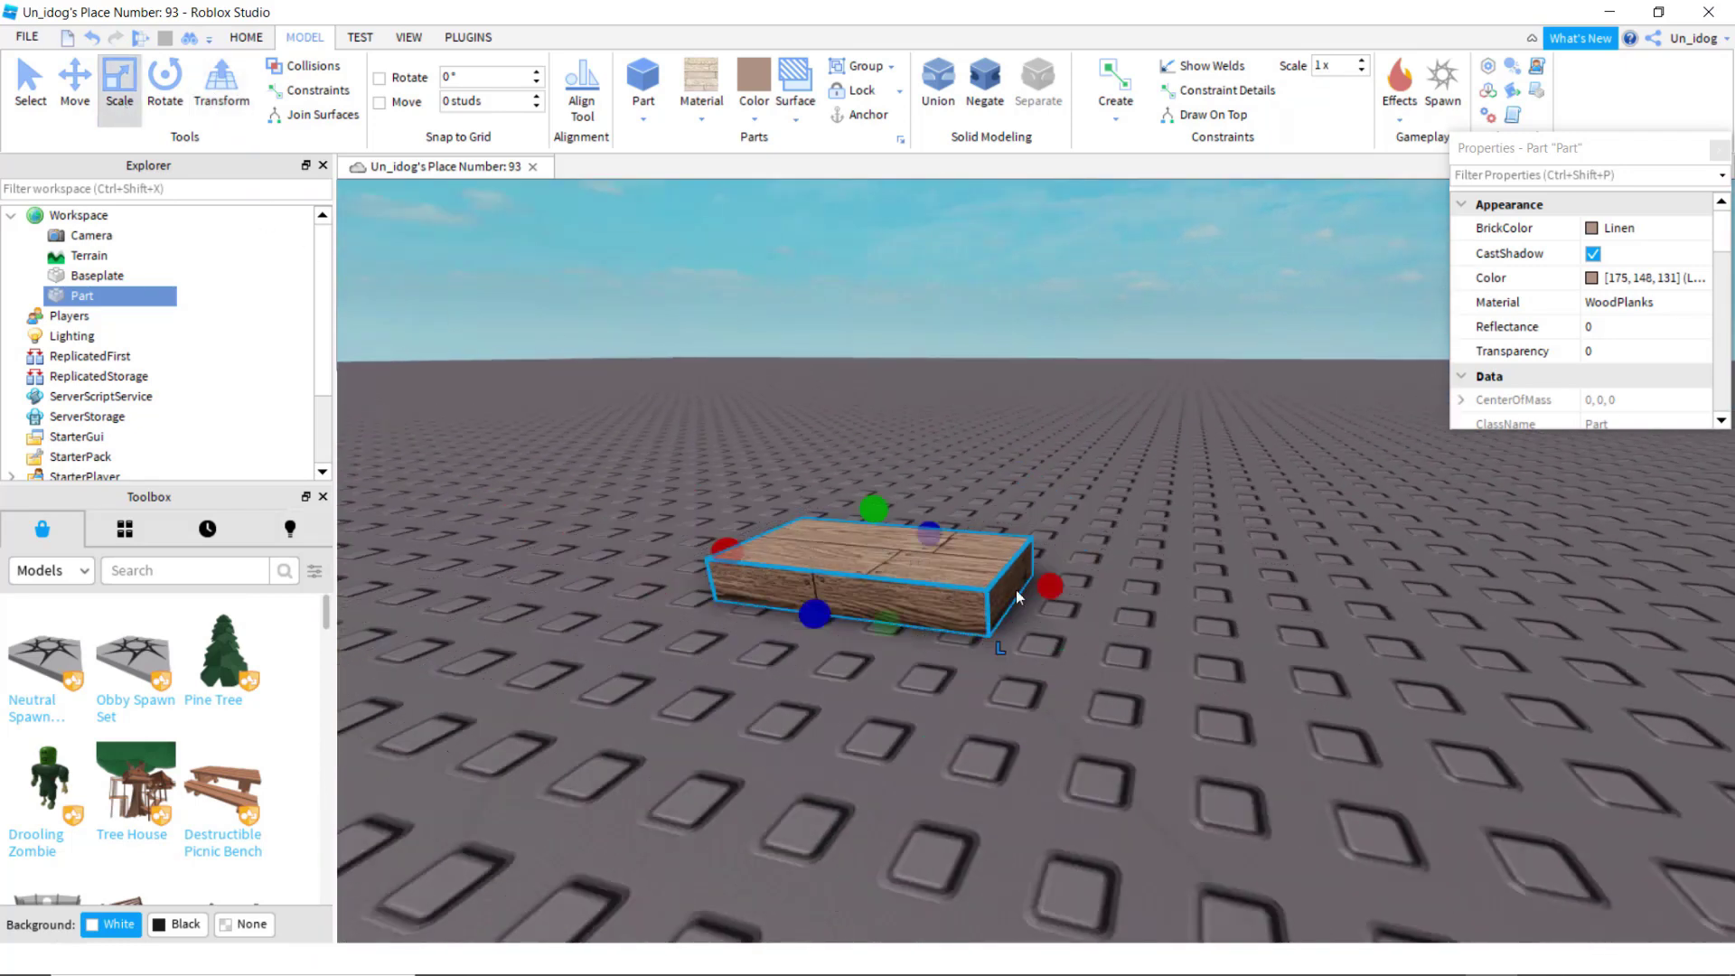
pyautogui.moveTo(1045, 596); pyautogui.dragTo(1045, 584)
pyautogui.moveTo(1044, 597); pyautogui.dragTo(1045, 584, button='right')
pyautogui.scroll(-3, 1045, 584)
pyautogui.moveTo(1045, 585); pyautogui.dragTo(1285, 618)
pyautogui.moveTo(1284, 618); pyautogui.dragTo(1282, 618, button='right')
# Step: Widen the long wood plank board sideways so it becomes a broad slab
pyautogui.moveTo(911, 712); pyautogui.dragTo(911, 716)
pyautogui.moveTo(911, 713); pyautogui.dragTo(911, 715, button='right')
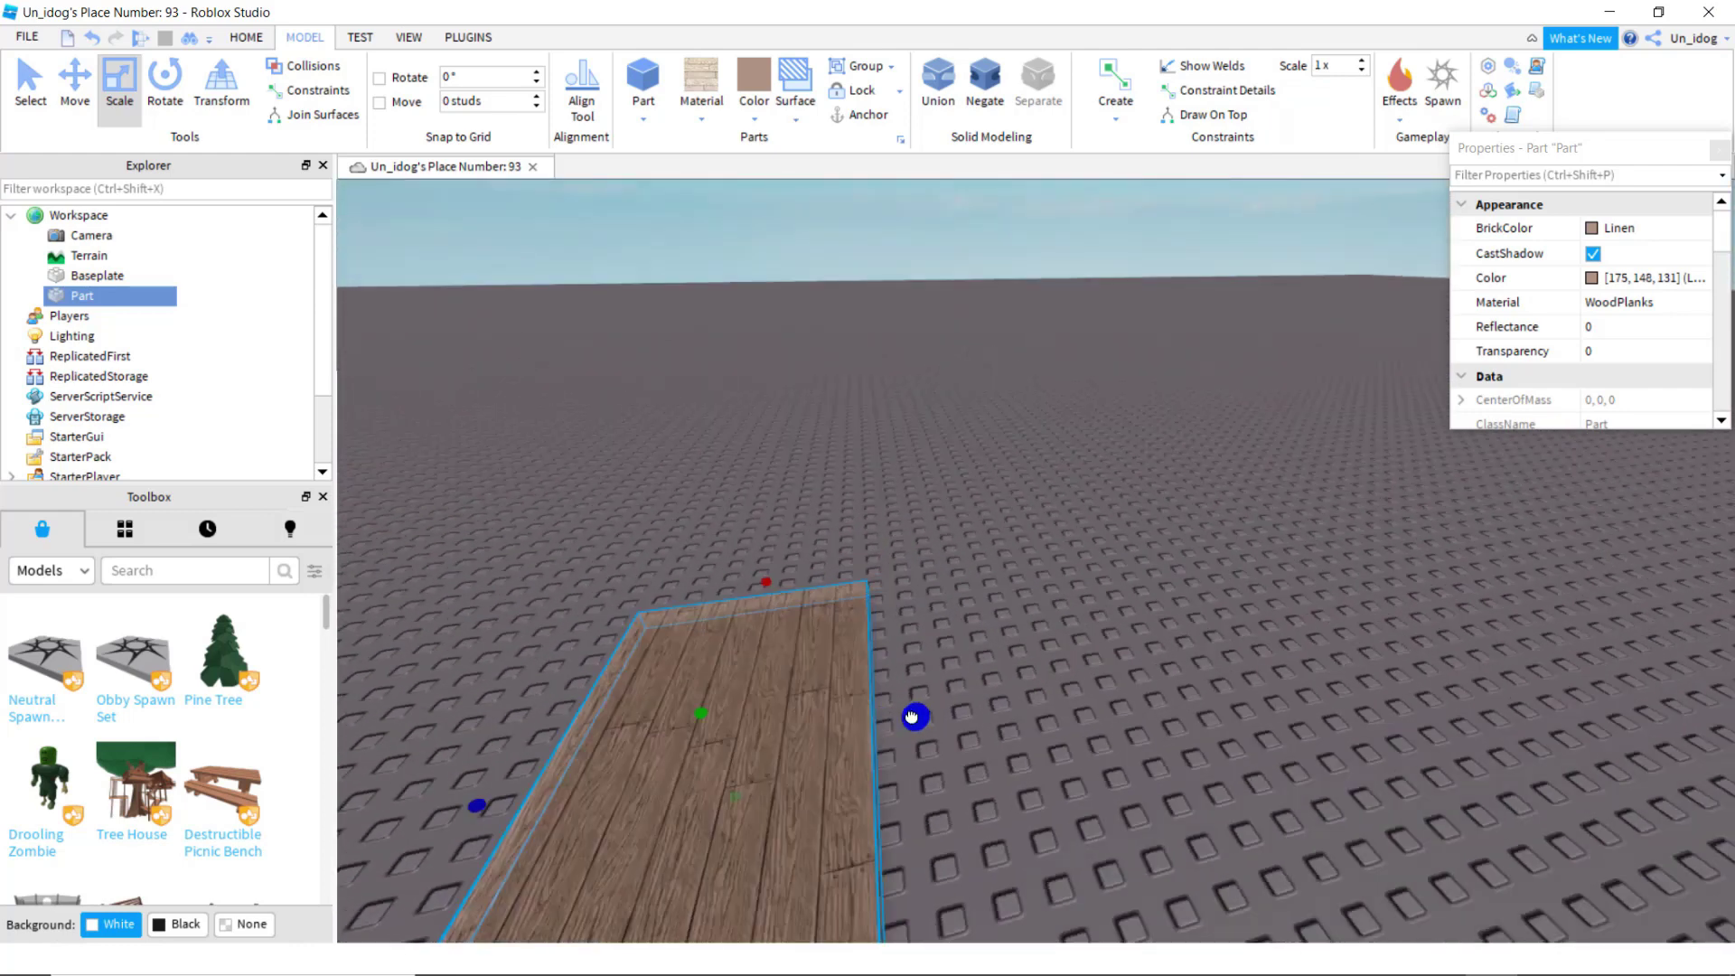
pyautogui.moveTo(911, 716); pyautogui.dragTo(910, 718)
pyautogui.moveTo(911, 716); pyautogui.dragTo(911, 718, button='right')
pyautogui.moveTo(909, 717); pyautogui.dragTo(1179, 689)
pyautogui.moveTo(890, 680); pyautogui.dragTo(904, 790)
pyautogui.moveTo(903, 790); pyautogui.dragTo(905, 790, button='right')
pyautogui.press('d')
# Step: Enlarge the wooden slab further along its sides to form a large, roughly square house floor
pyautogui.moveTo(960, 702); pyautogui.dragTo(961, 709, button='right')
pyautogui.press('s')
pyautogui.press('w')
pyautogui.press('s')
pyautogui.moveTo(1055, 353); pyautogui.dragTo(1215, 333)
pyautogui.moveTo(844, 239); pyautogui.dragTo(801, 142)
pyautogui.moveTo(957, 317); pyautogui.dragTo(930, 307, button='right')
pyautogui.press('w')
pyautogui.press('w')
pyautogui.press('s')
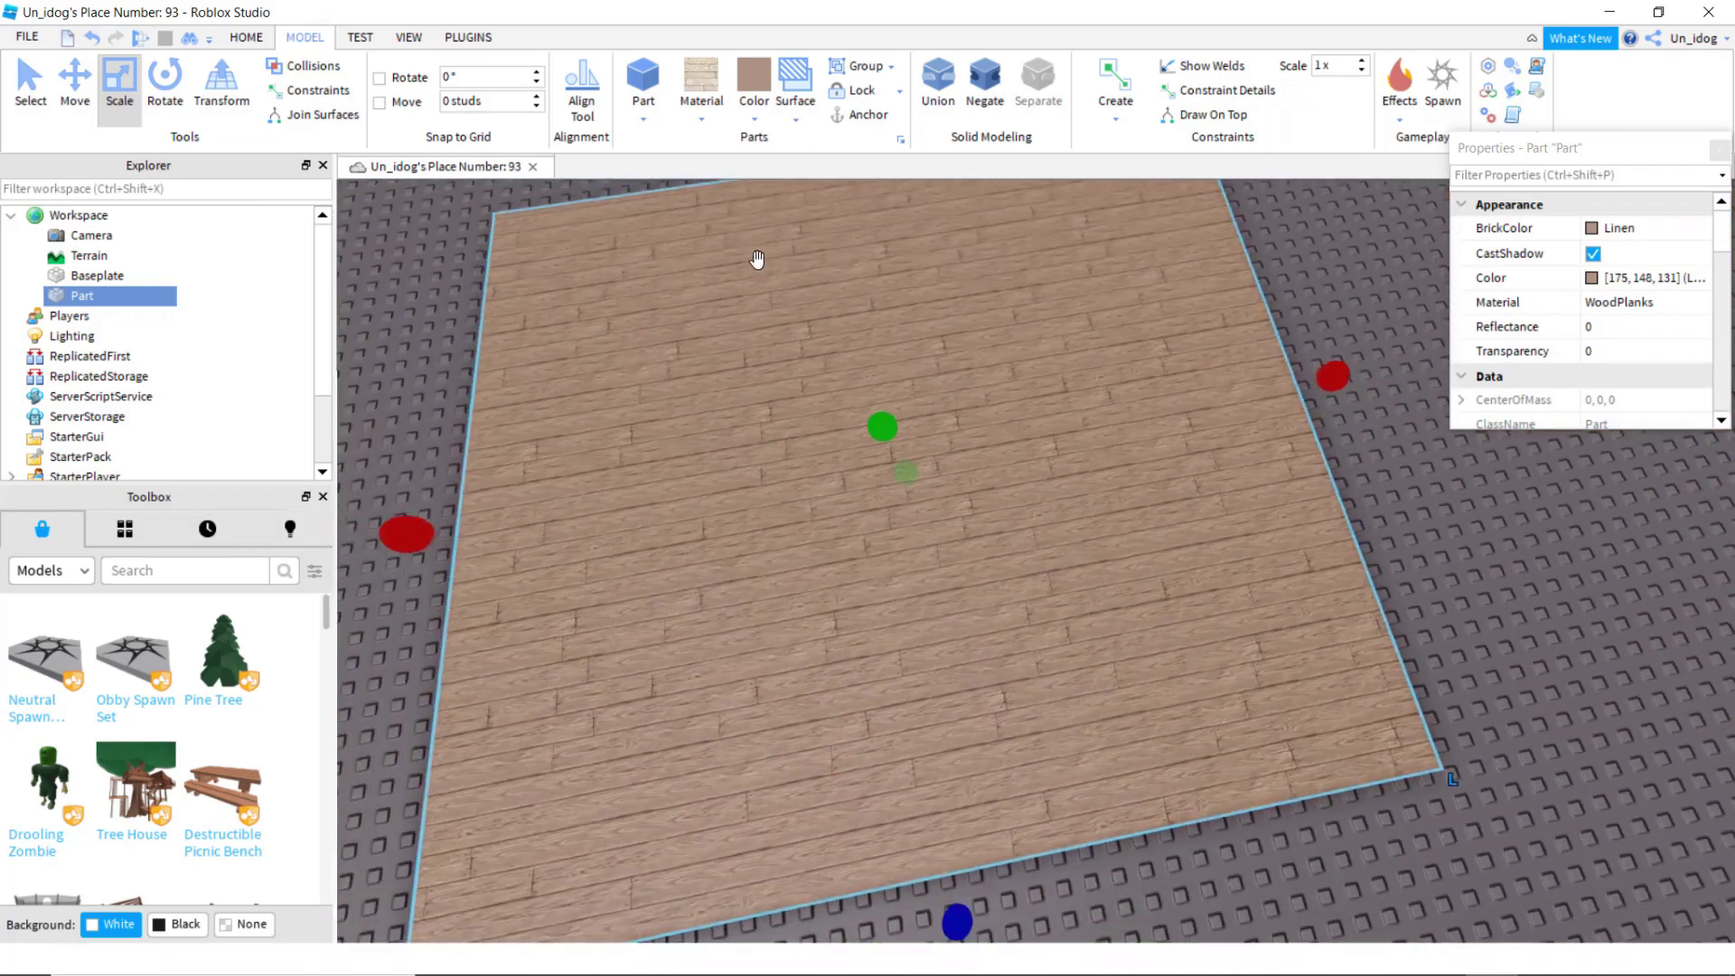
# Step: Anchor the large wooden floor part
pyautogui.moveTo(800, 316); pyautogui.dragTo(794, 317, button='right')
pyautogui.press('w')
pyautogui.moveTo(910, 403); pyautogui.dragTo(956, 407, button='right')
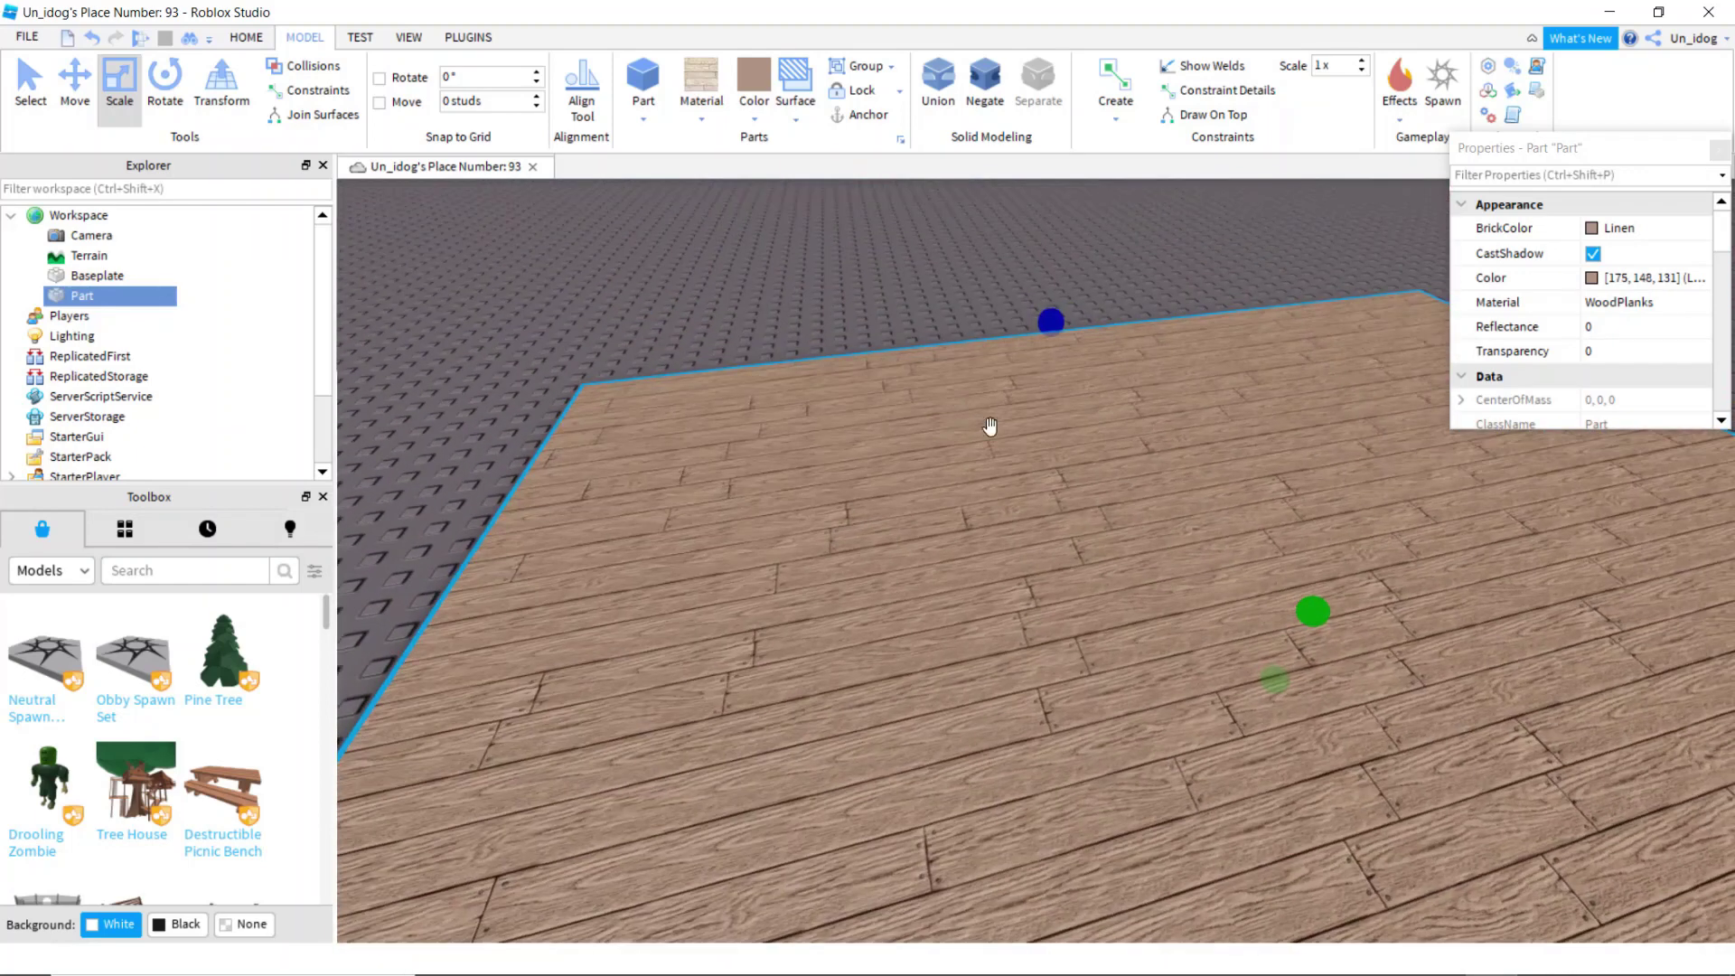
pyautogui.press('s')
pyautogui.scroll(-5, 947, 343)
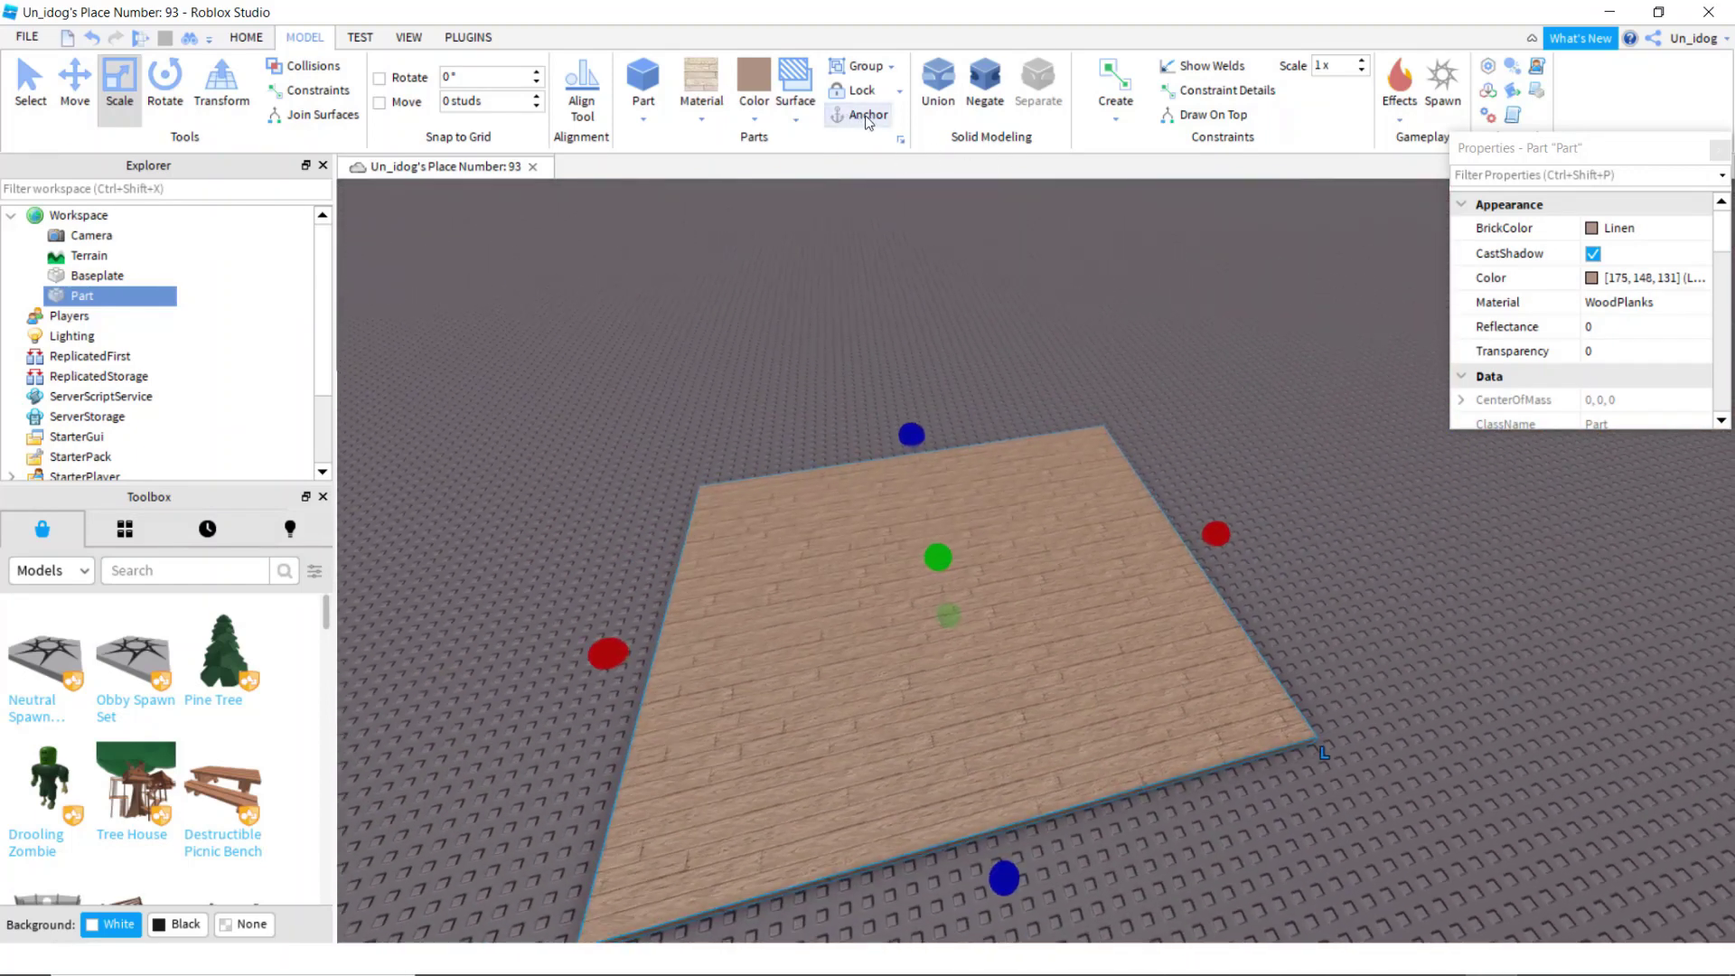
# Step: Play-test the place by walking the avatar around the wooden floor to judge its size, and stop the test
pyautogui.click(360, 38)
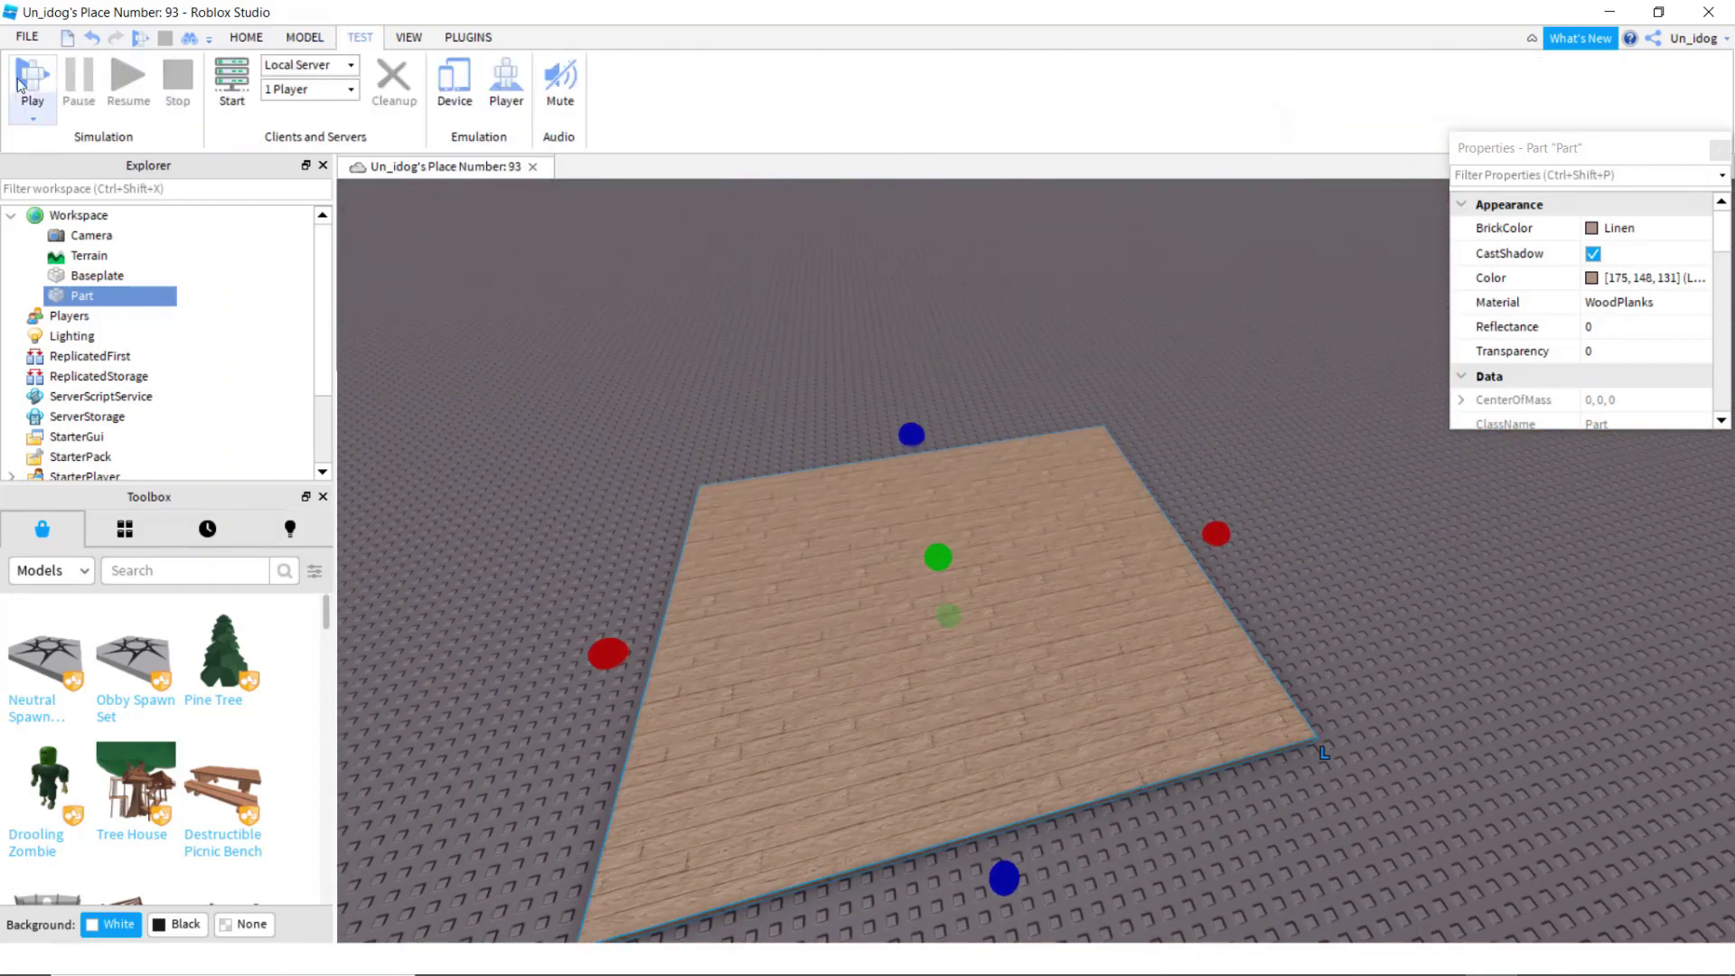
pyautogui.press('F5')
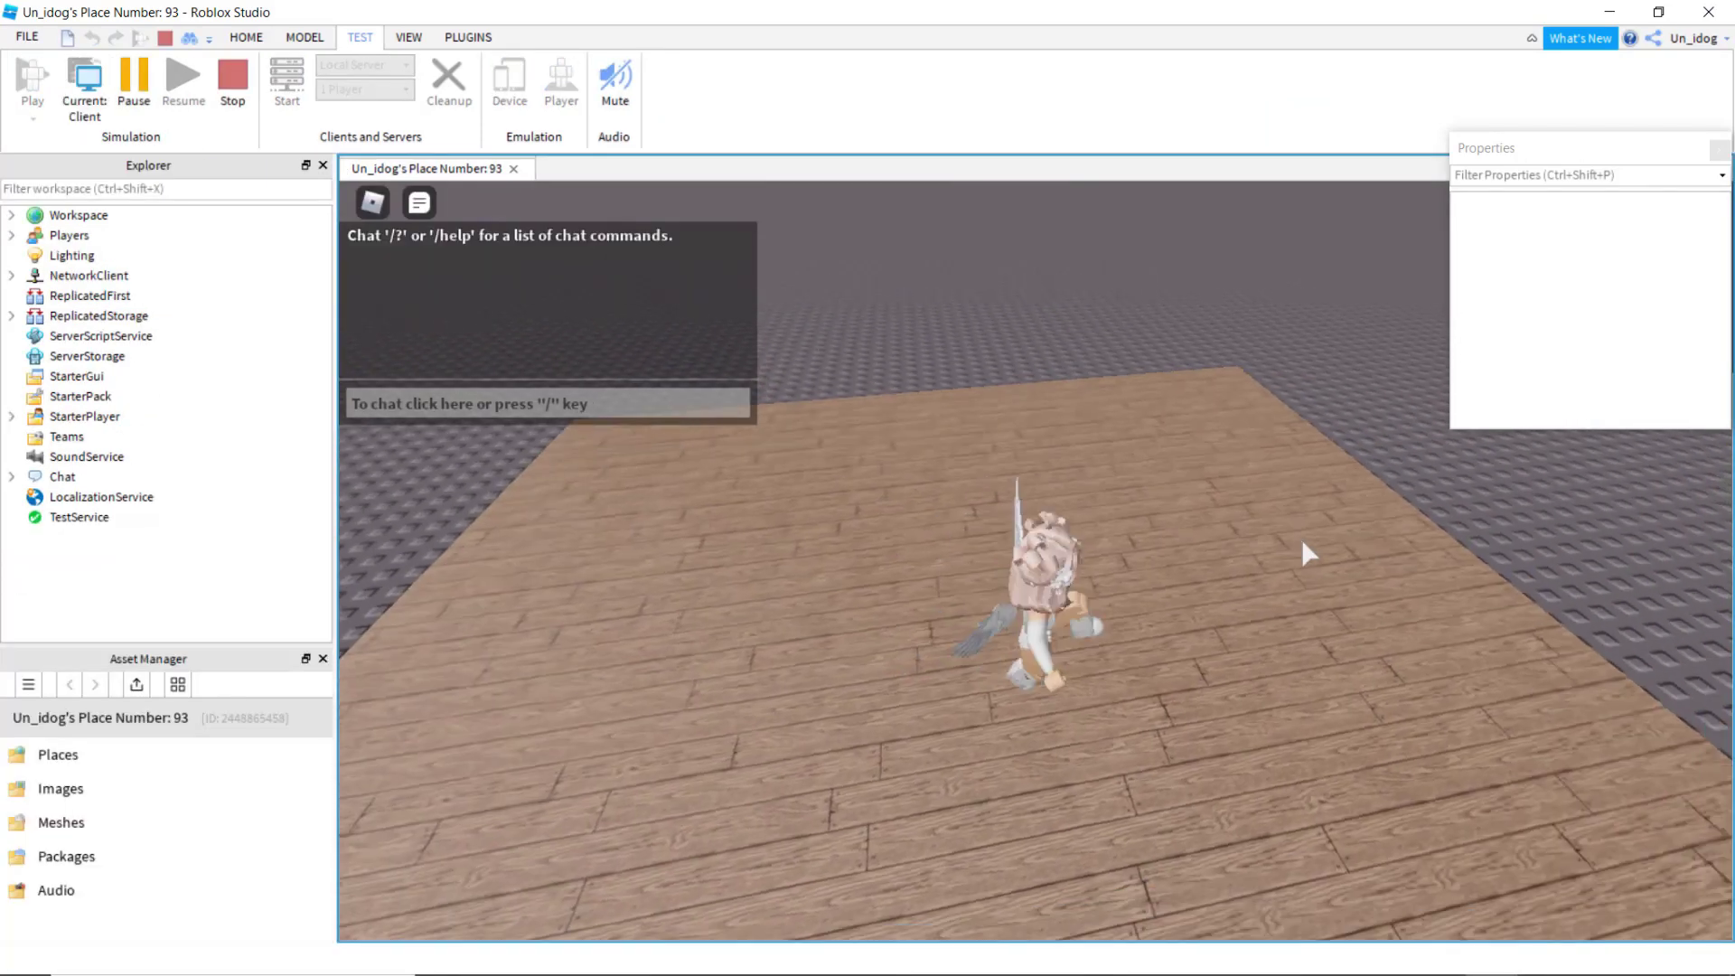
pyautogui.press('d')
pyautogui.moveTo(1302, 540); pyautogui.dragTo(1302, 540, button='right')
pyautogui.press('w')
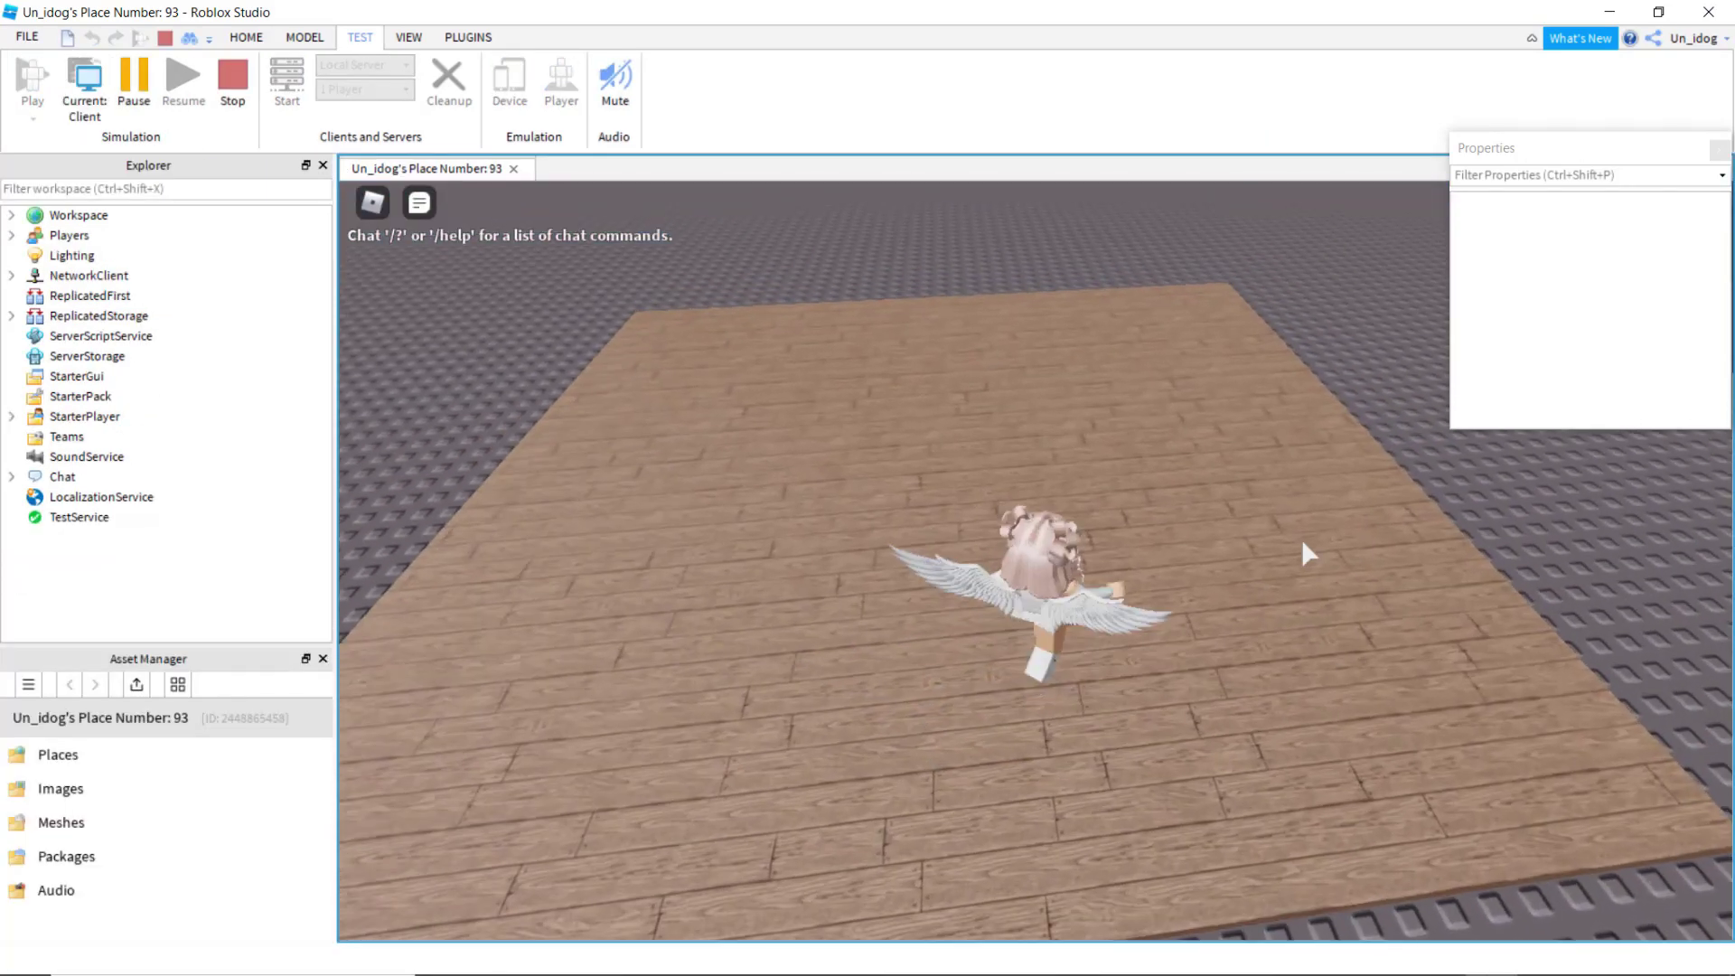
pyautogui.press('a')
pyautogui.press('d')
pyautogui.press('w')
pyautogui.press('a')
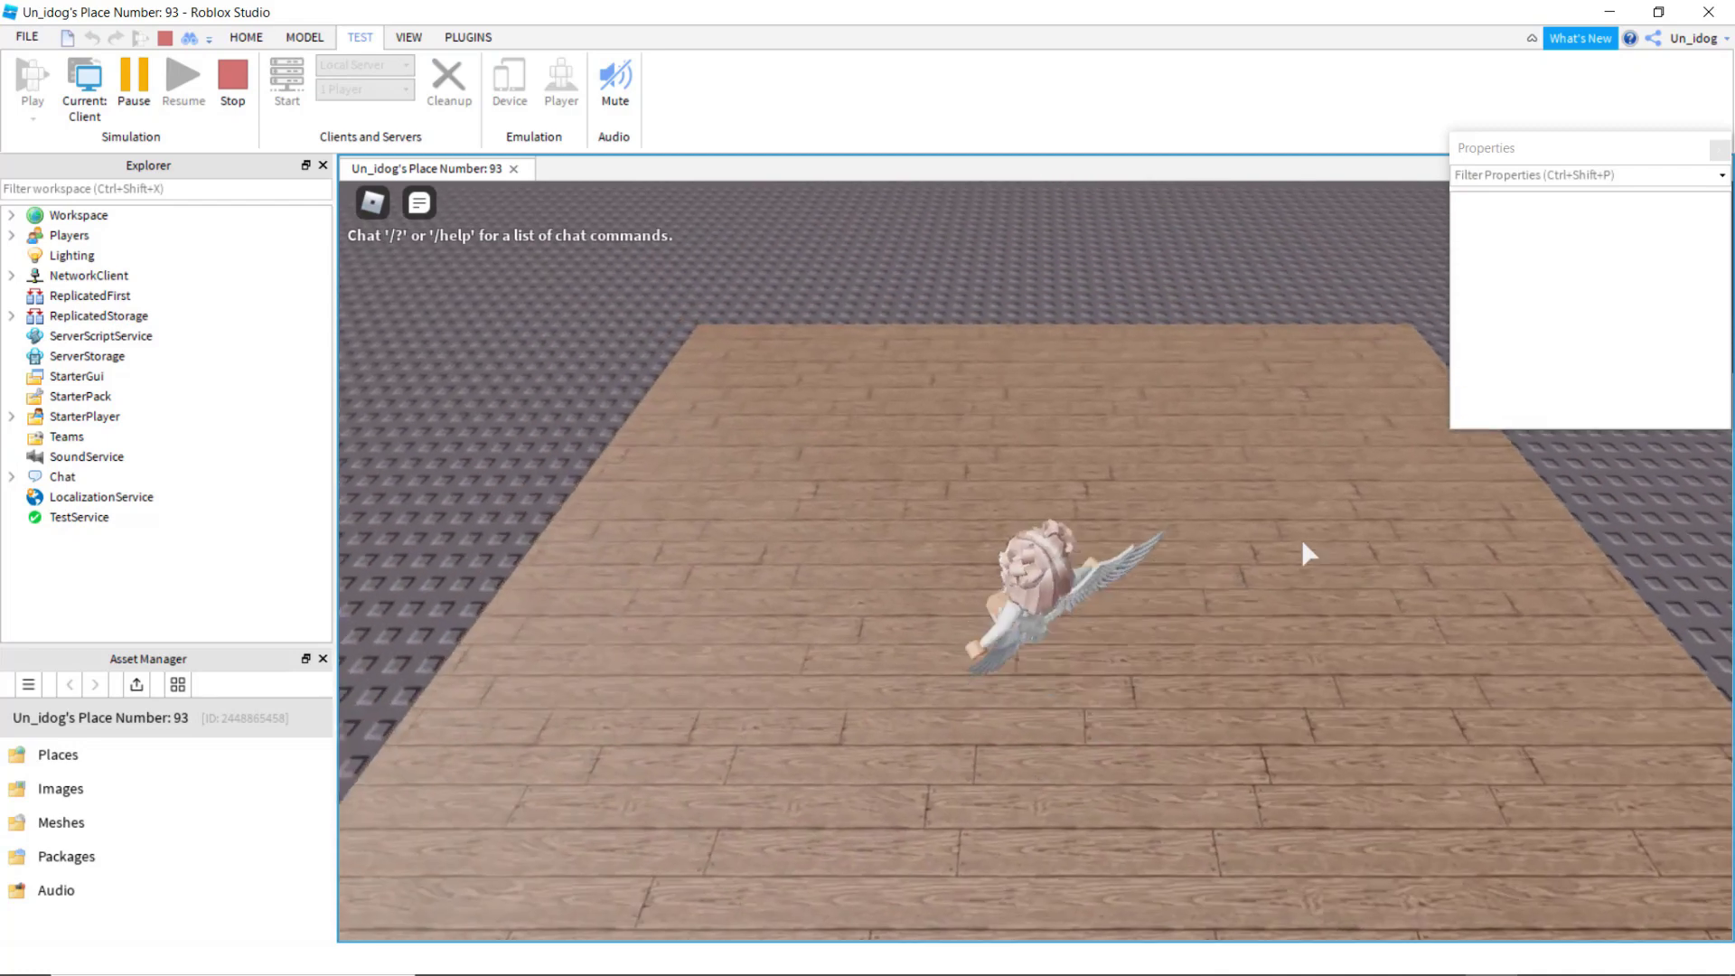
pyautogui.moveTo(1302, 540); pyautogui.dragTo(1302, 540, button='right')
pyautogui.press('s')
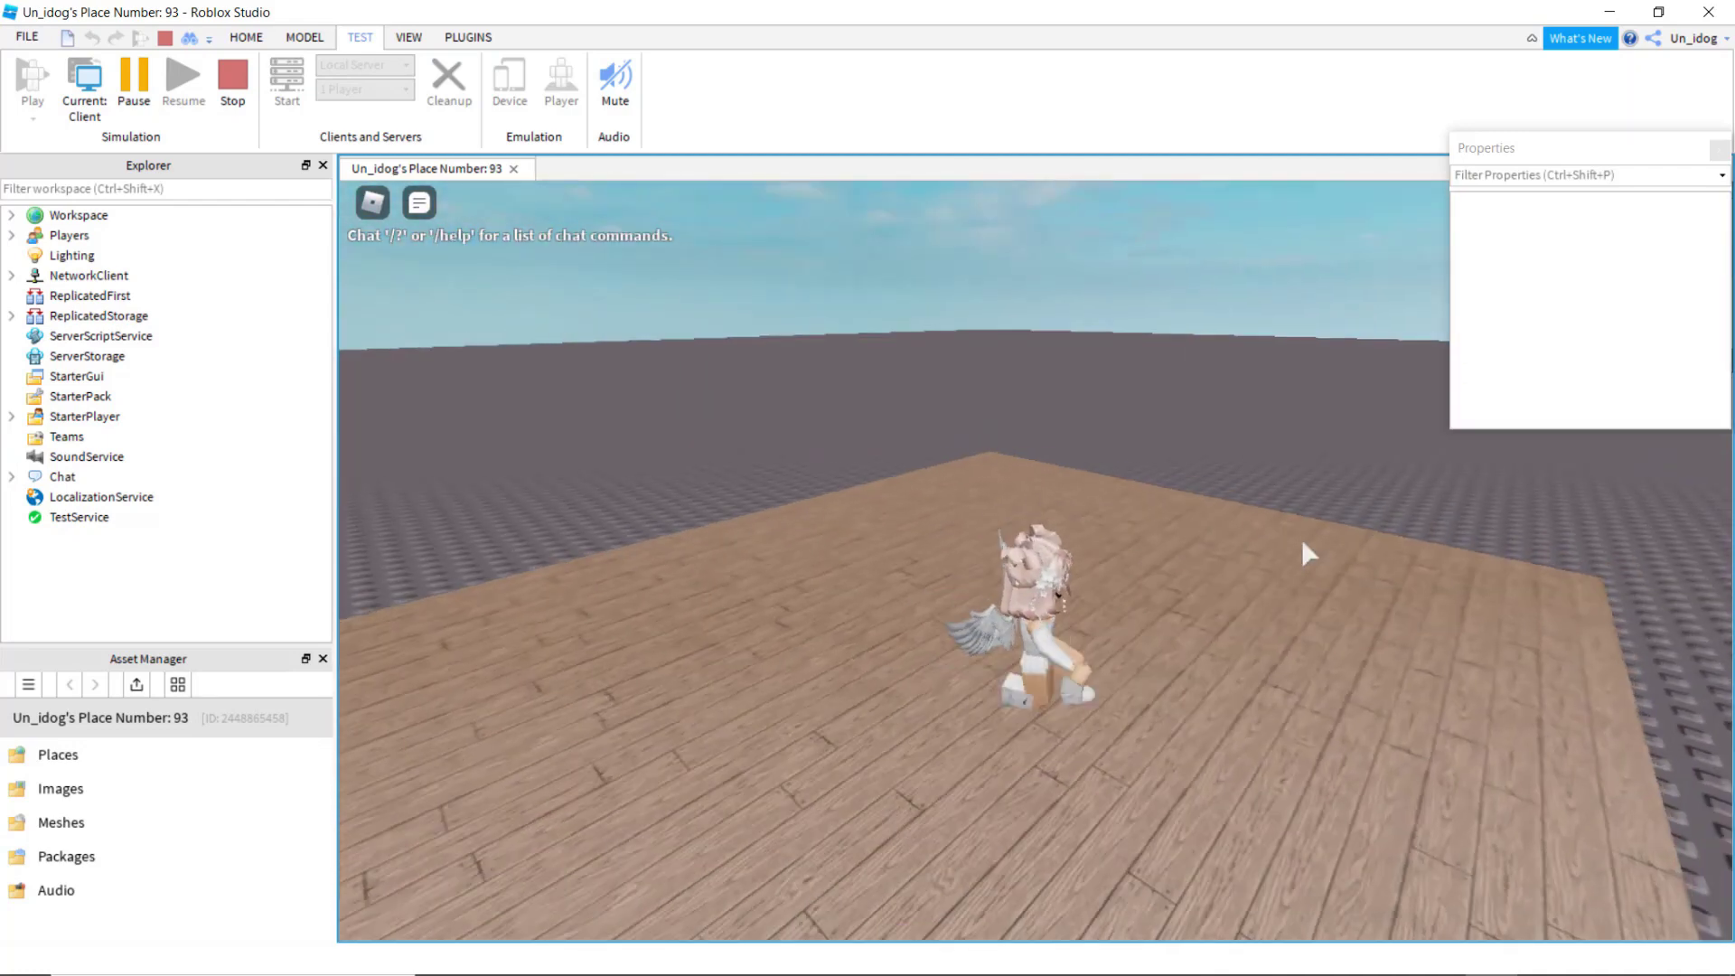
pyautogui.click(242, 95)
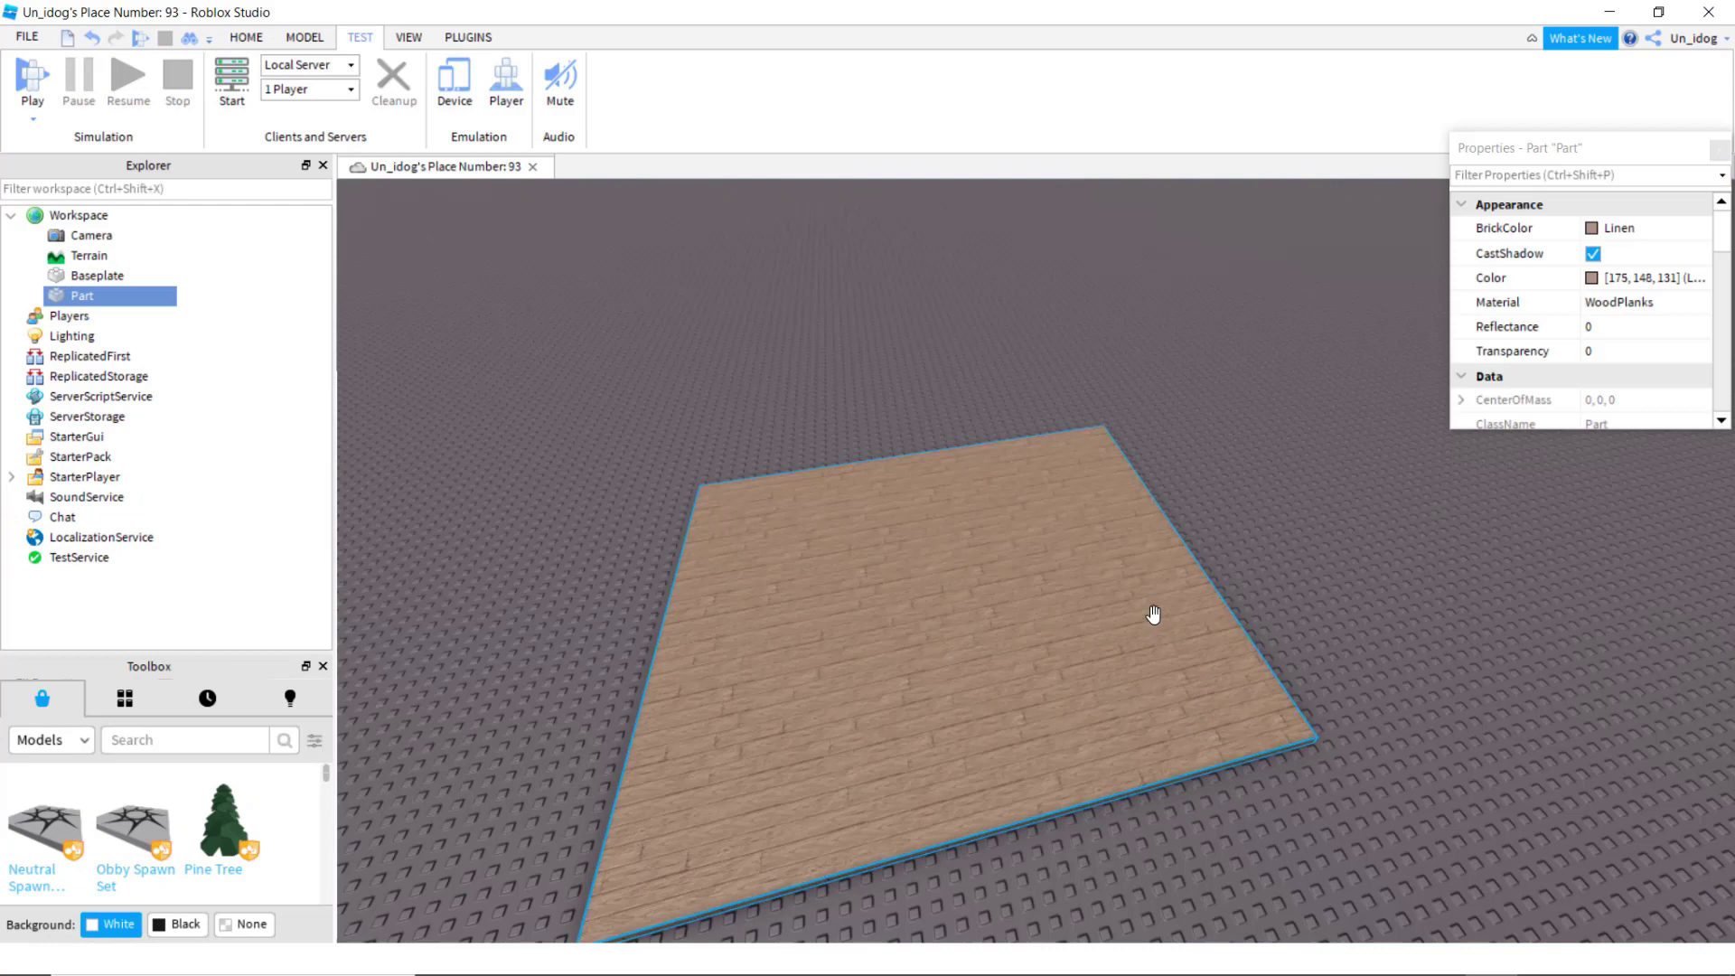
pyautogui.moveTo(1153, 613); pyautogui.dragTo(1124, 606, button='right')
pyautogui.scroll(3, 1154, 613)
pyautogui.press('d')
pyautogui.click(245, 38)
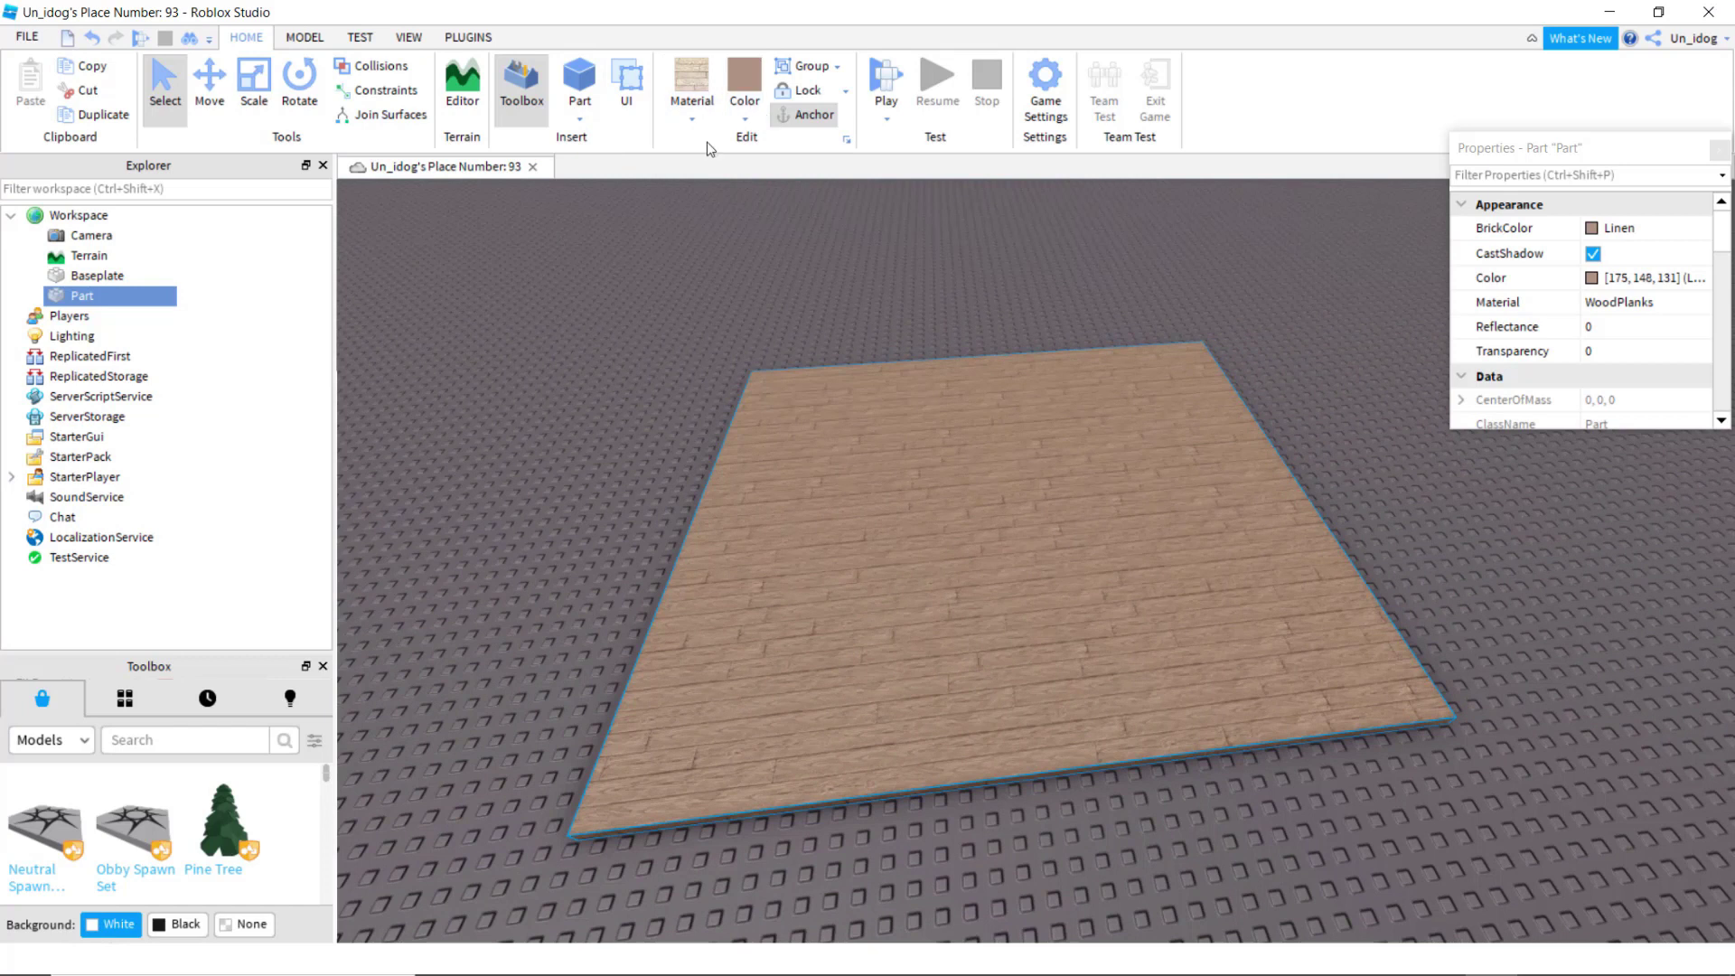
pyautogui.click(304, 40)
pyautogui.click(774, 111)
pyautogui.click(701, 122)
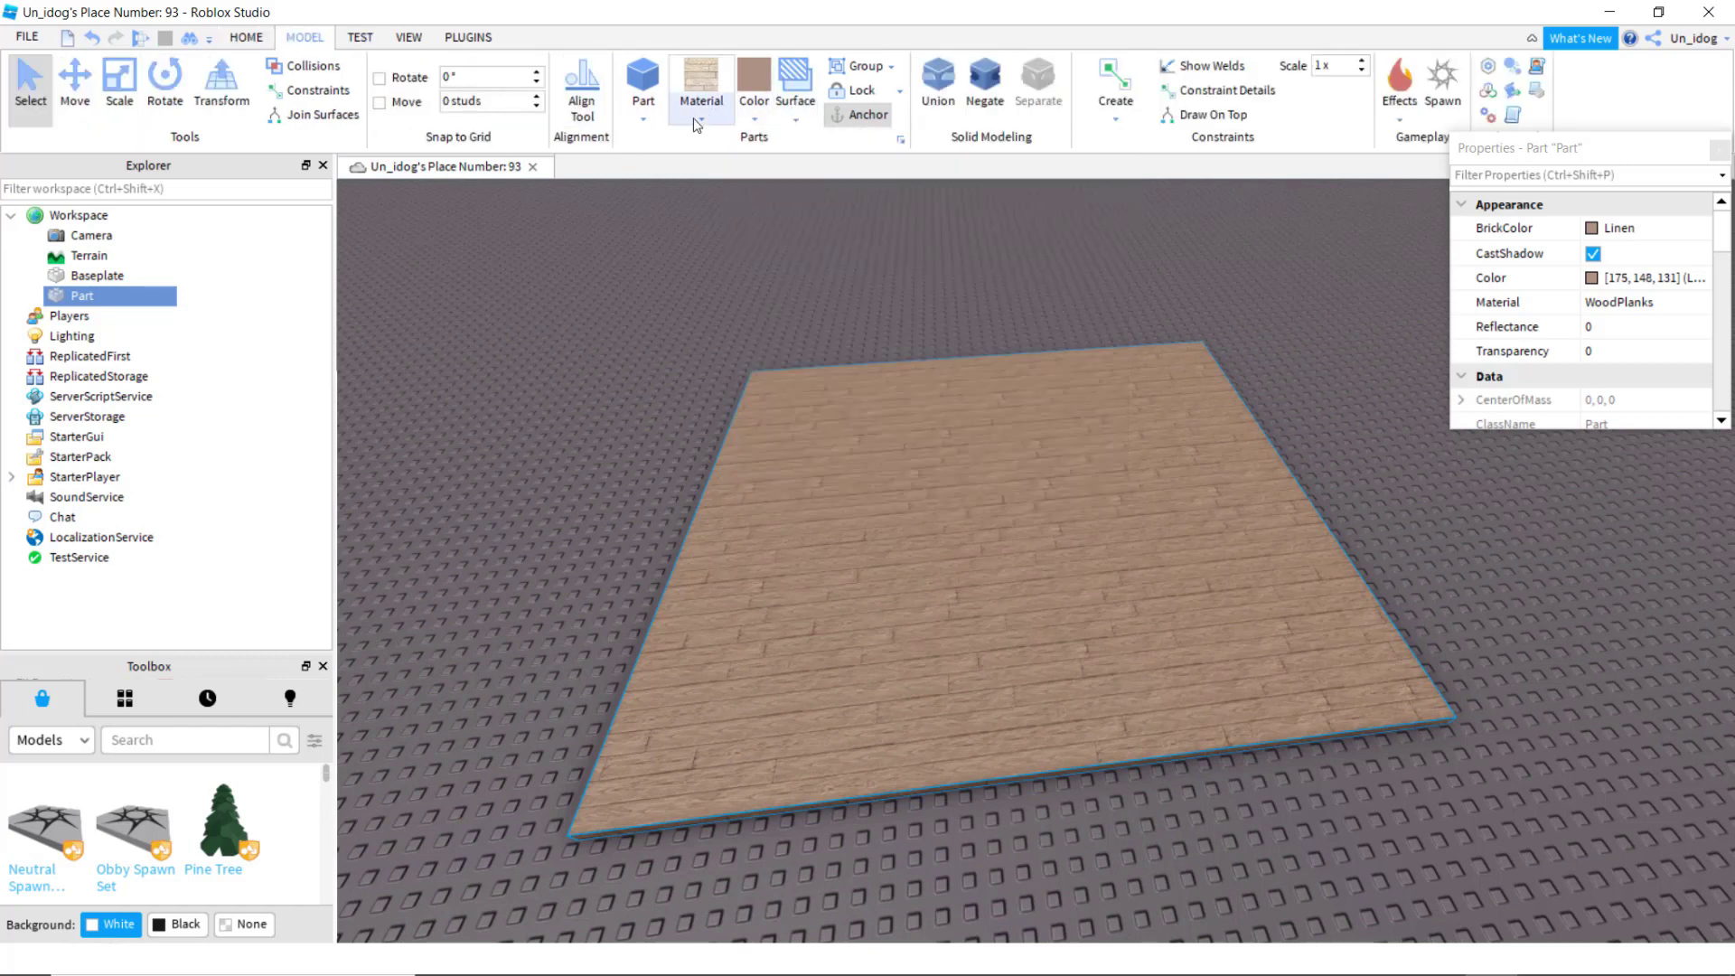
pyautogui.click(701, 122)
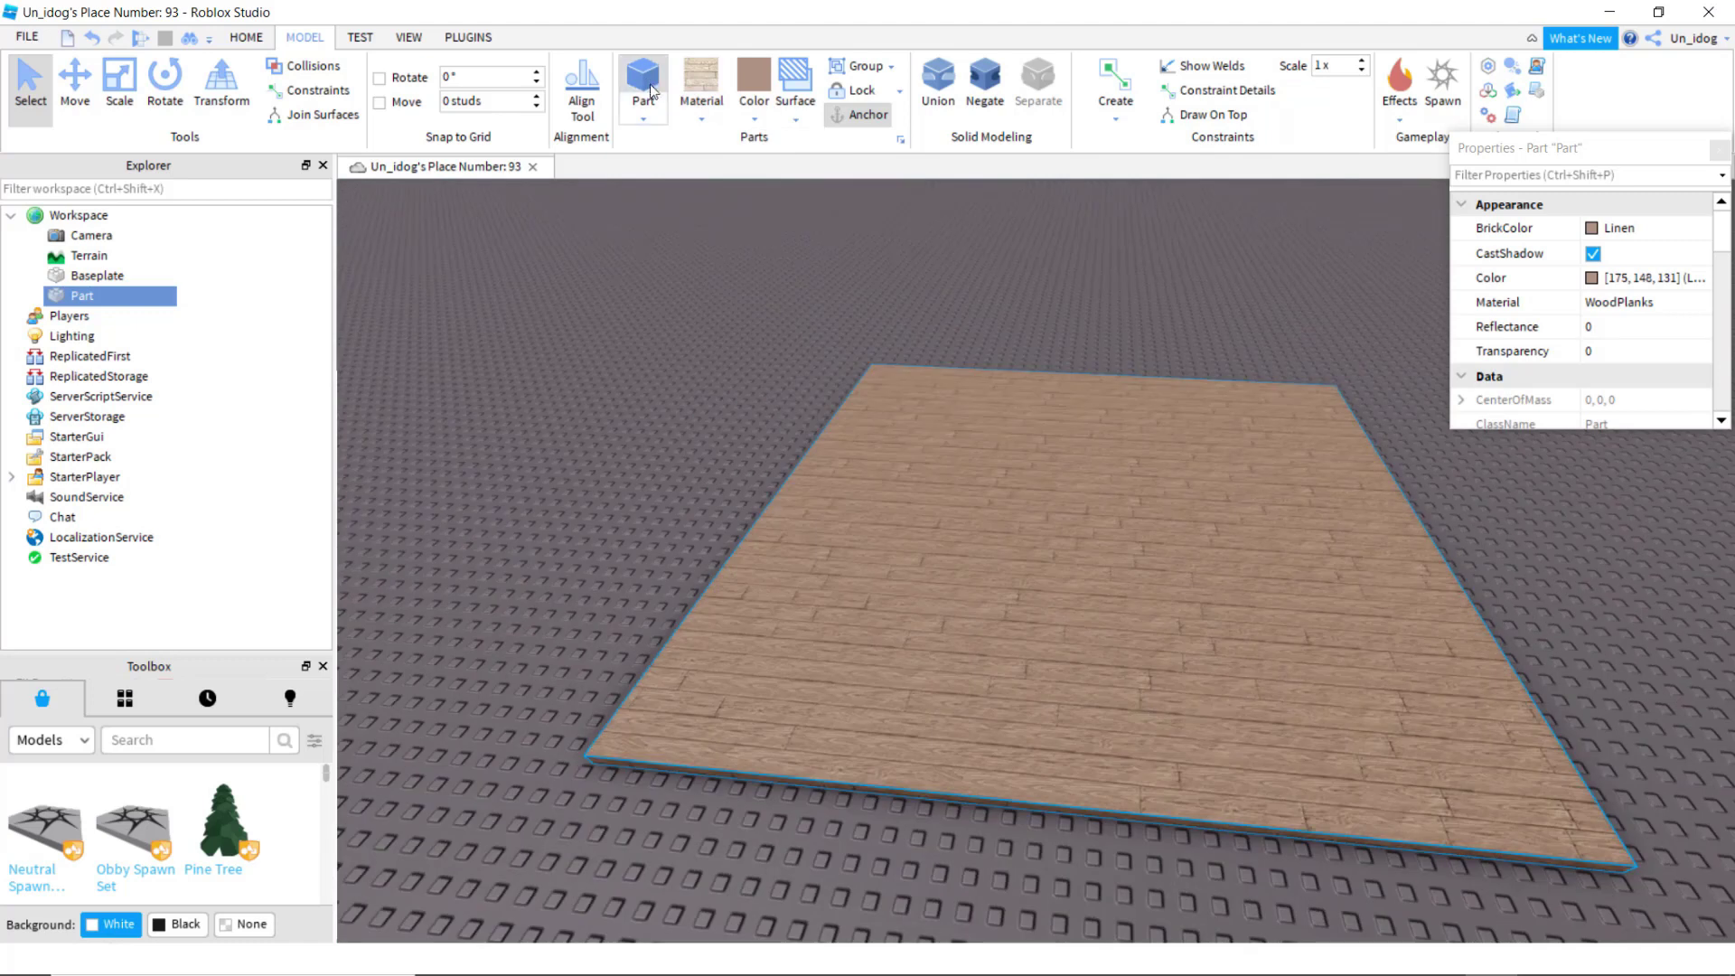
# Step: Insert a second block part on the wooden floor and set its material to Glass
pyautogui.click(643, 80)
pyautogui.moveTo(1022, 445); pyautogui.dragTo(1018, 445, button='right')
pyautogui.press('w')
pyautogui.click(716, 122)
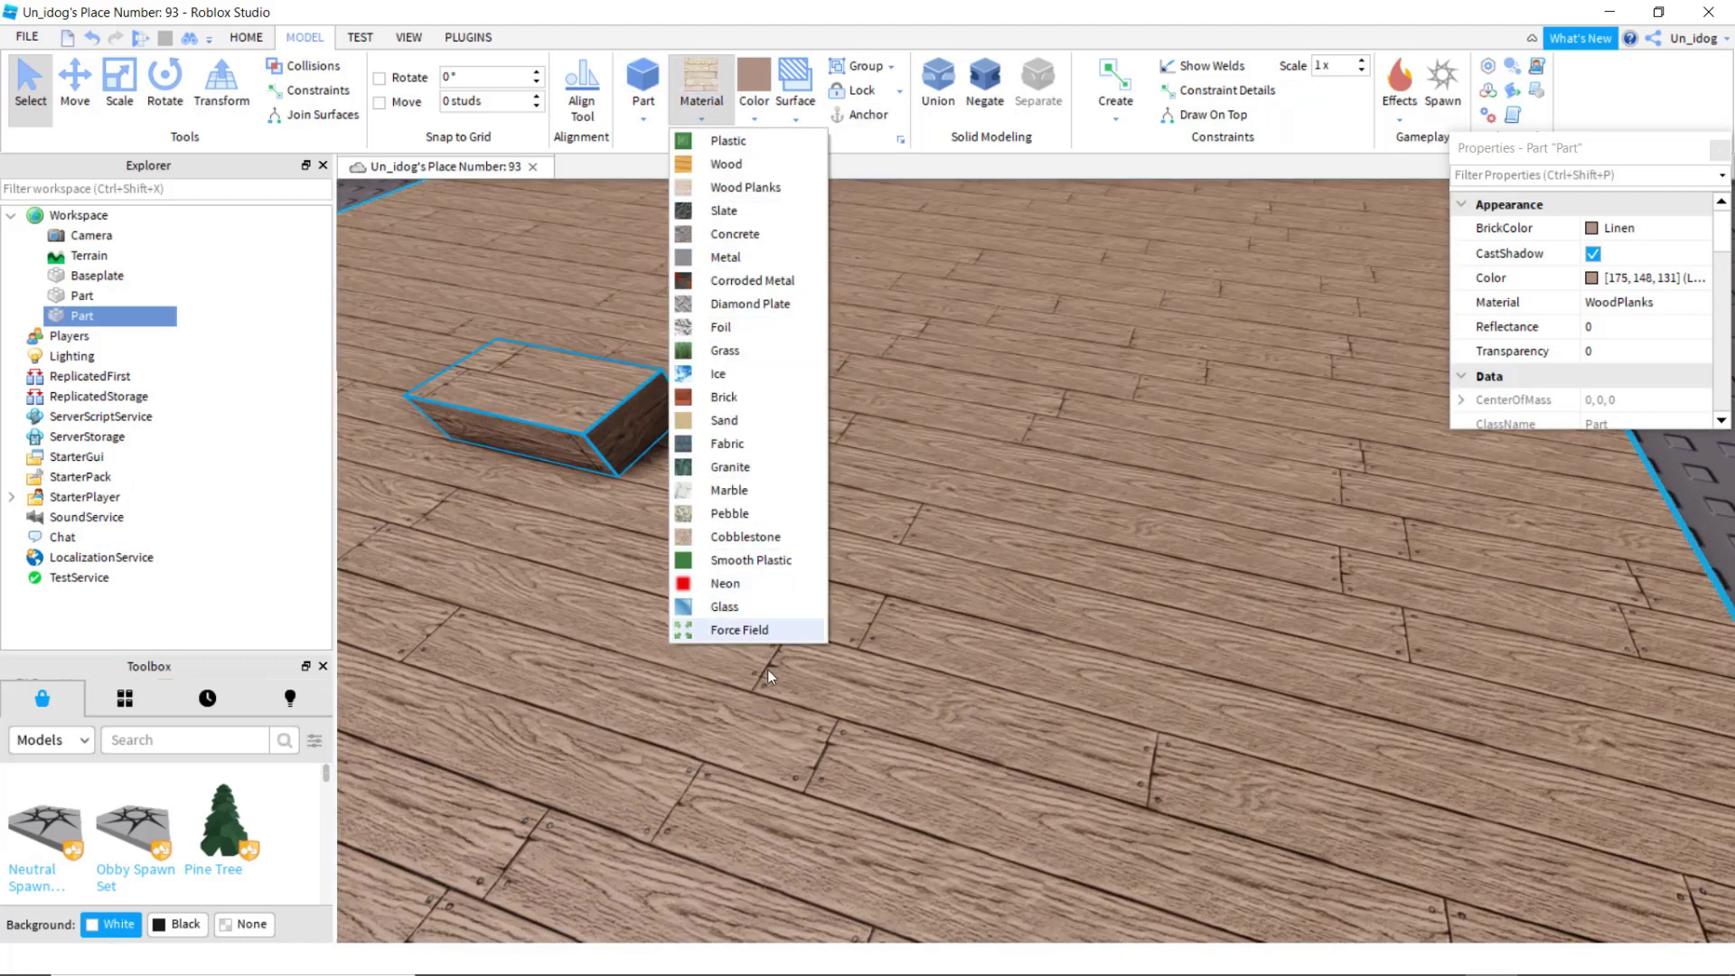
pyautogui.click(746, 606)
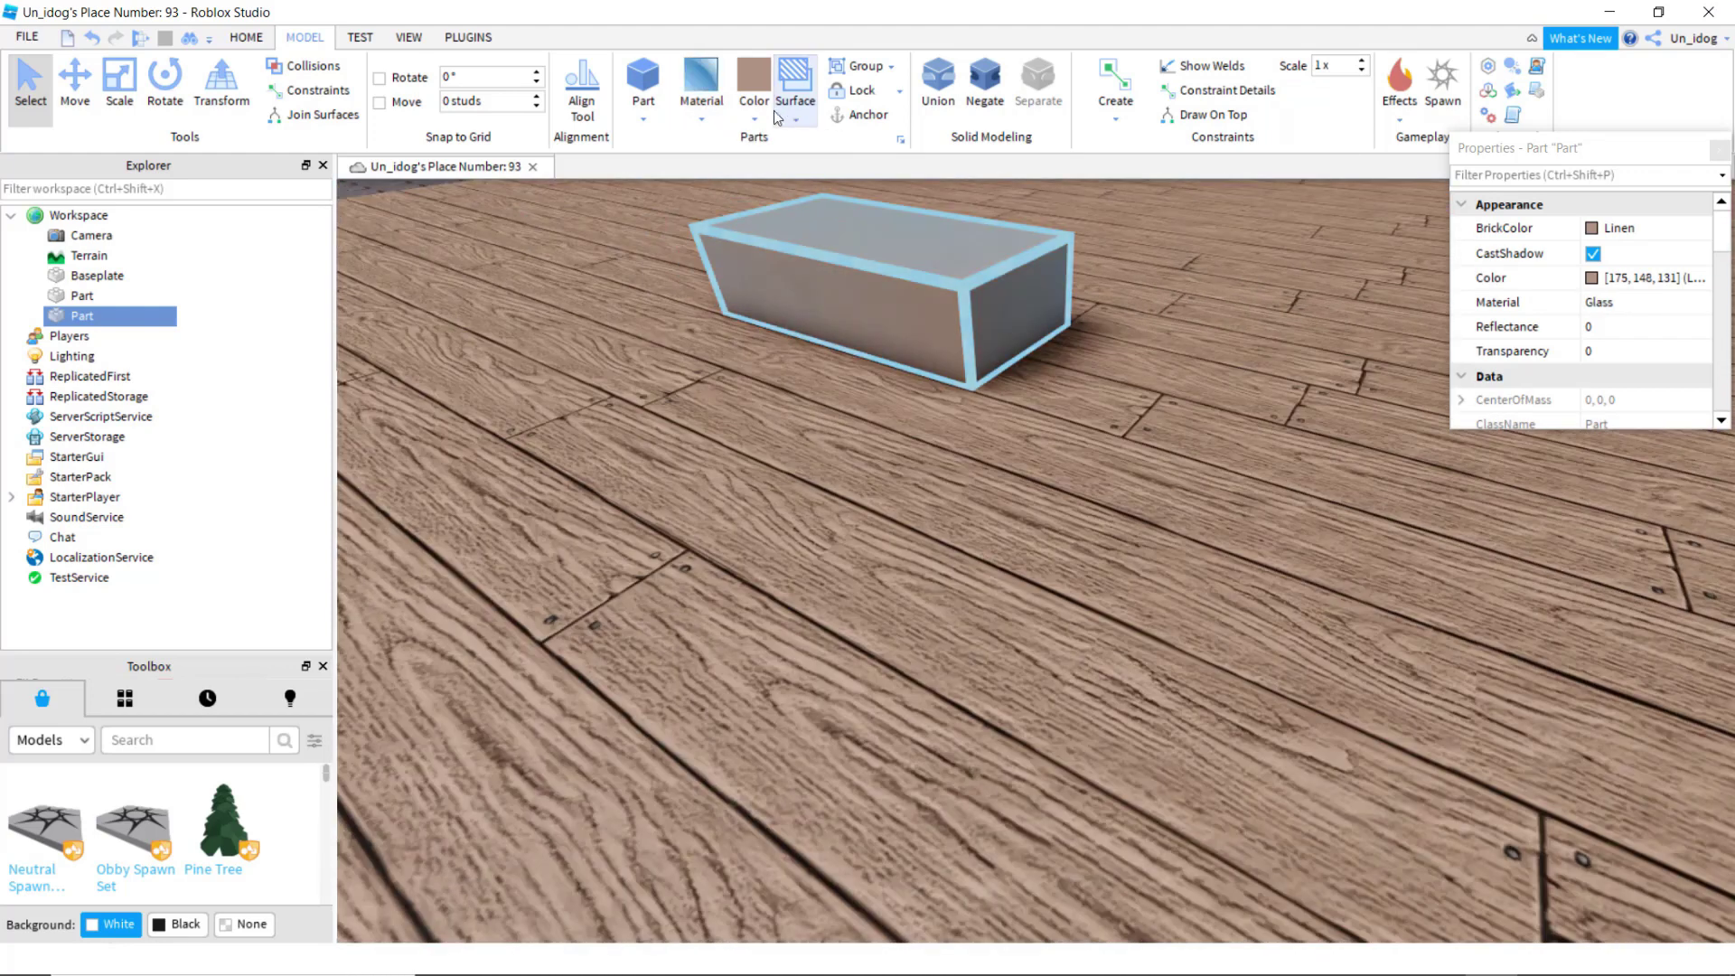
# Step: Change the glass part's color to Pearl
pyautogui.click(755, 115)
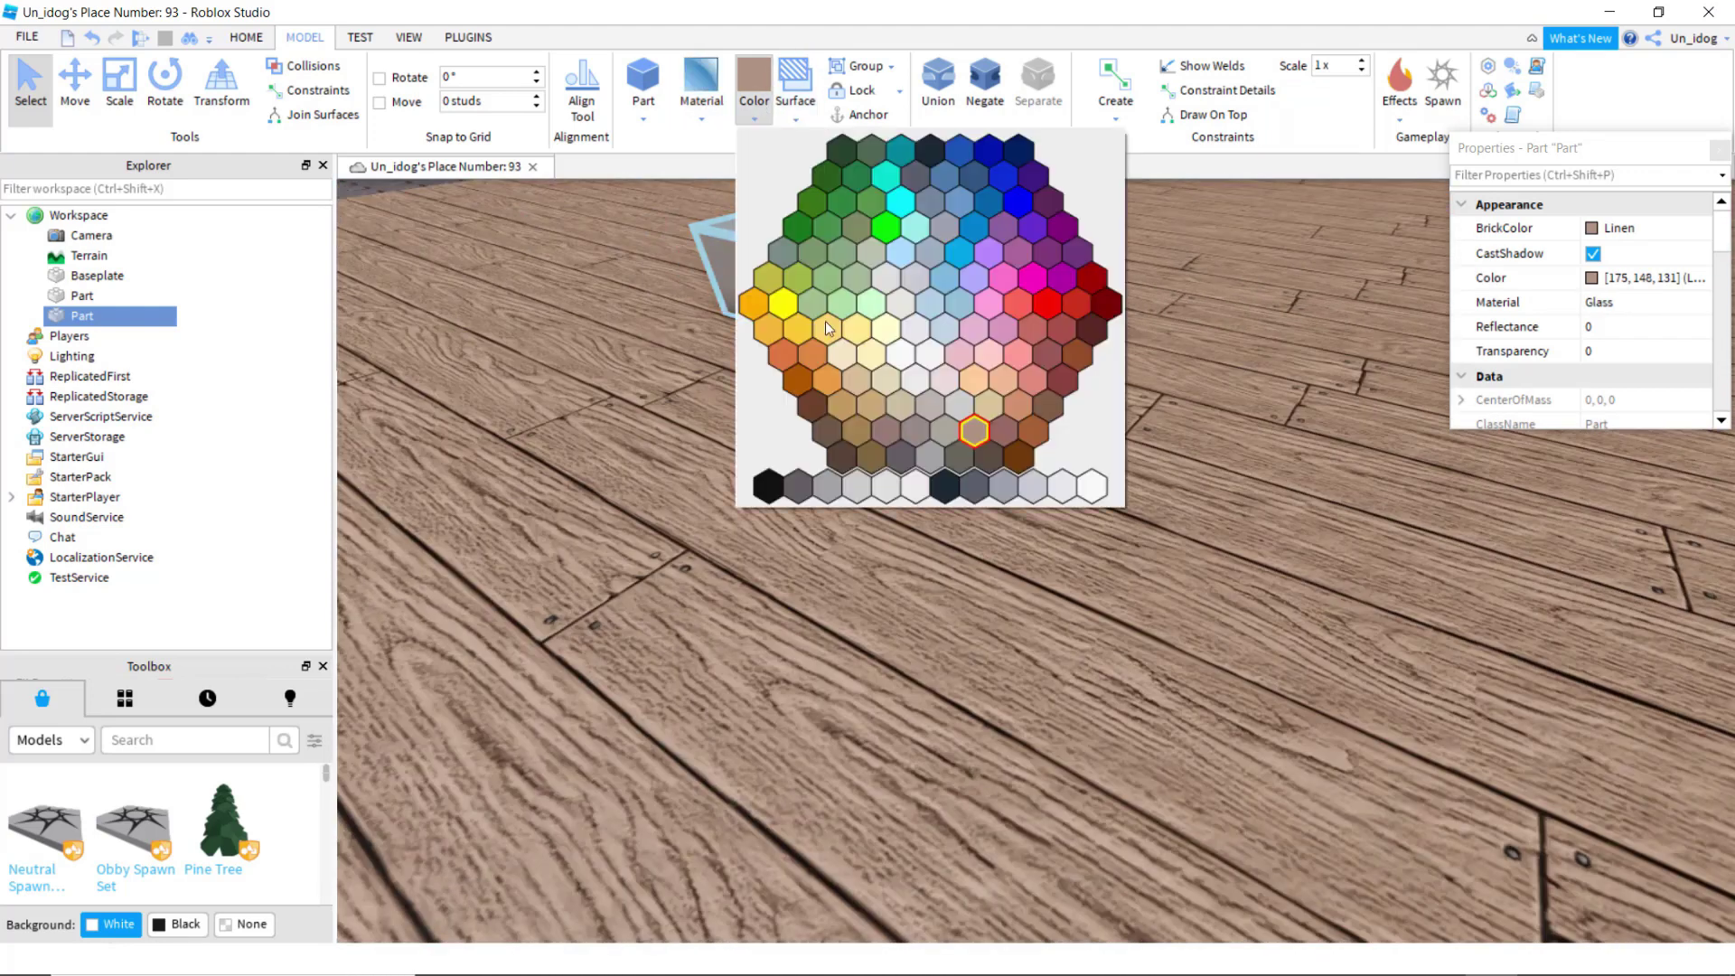
pyautogui.click(1063, 487)
pyautogui.scroll(-5, 1069, 457)
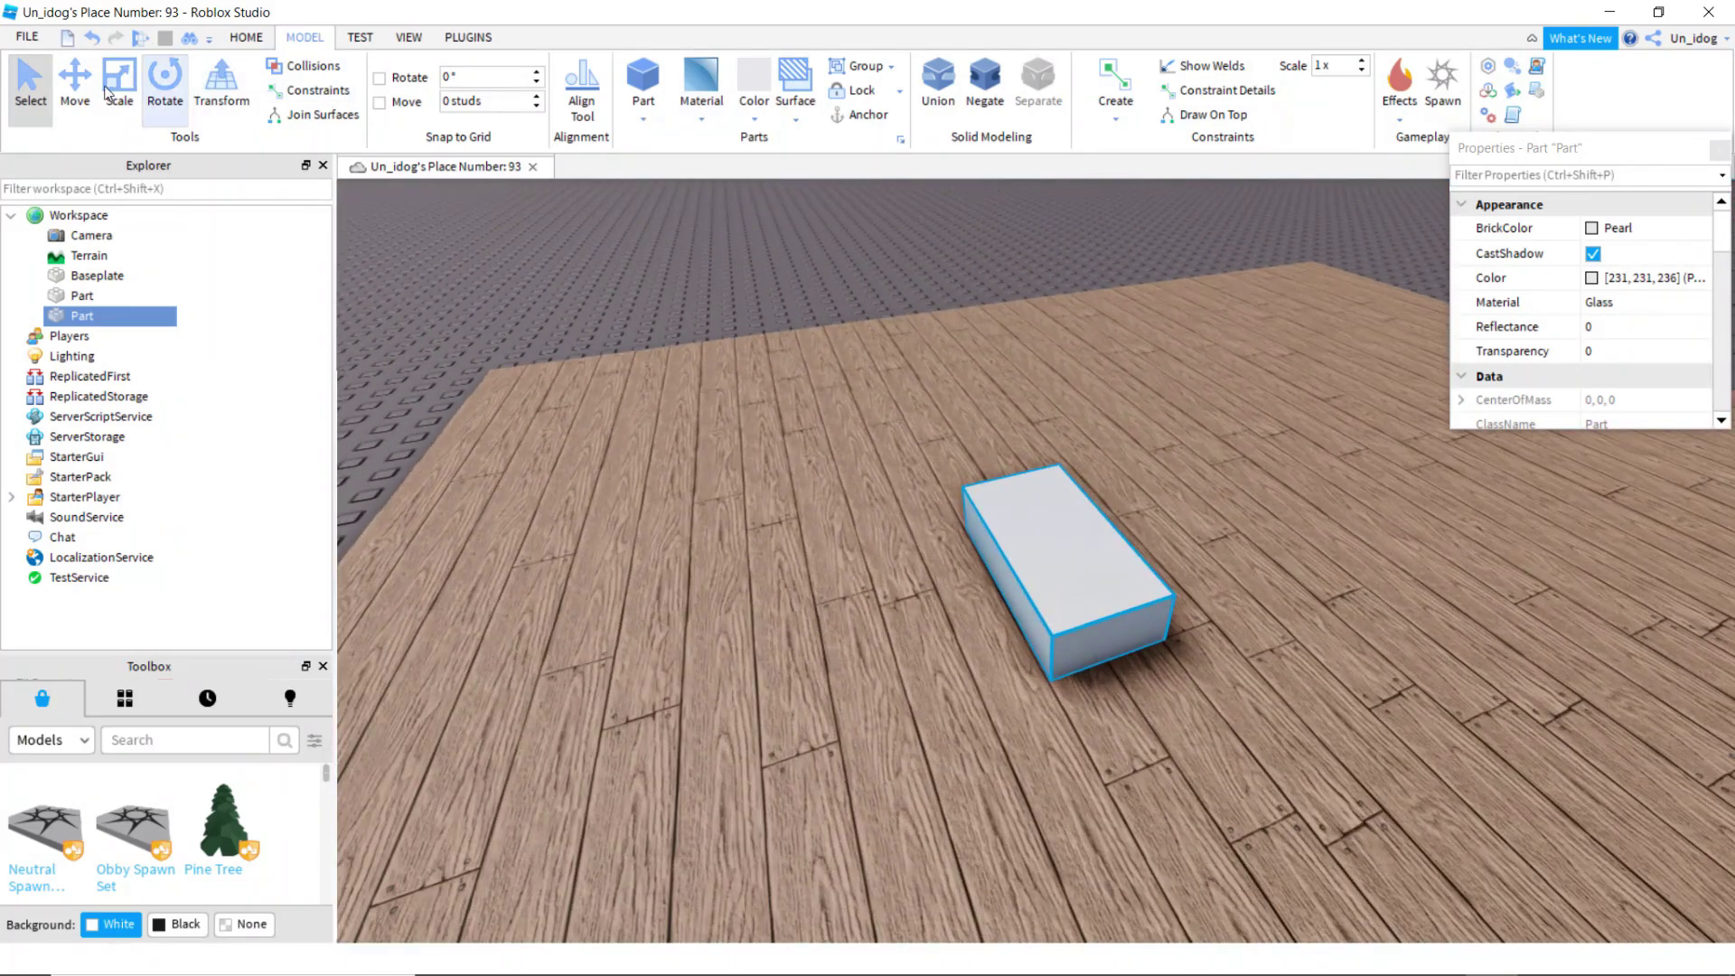
# Step: Move the Pearl glass part across the wooden floor so it sits at the floor's outer edge
pyautogui.click(75, 86)
pyautogui.moveTo(1142, 688); pyautogui.dragTo(1178, 662)
pyautogui.press('w')
pyautogui.moveTo(1178, 662); pyautogui.dragTo(1181, 636, button='right')
pyautogui.click(1185, 642)
pyautogui.press('s')
pyautogui.click(1183, 452)
pyautogui.moveTo(1187, 449); pyautogui.dragTo(1187, 445, button='right')
pyautogui.scroll(-3, 1027, 438)
# Step: Scale the Pearl glass part lengthwise so it runs along the wooden floor's edge to the corner
pyautogui.click(120, 86)
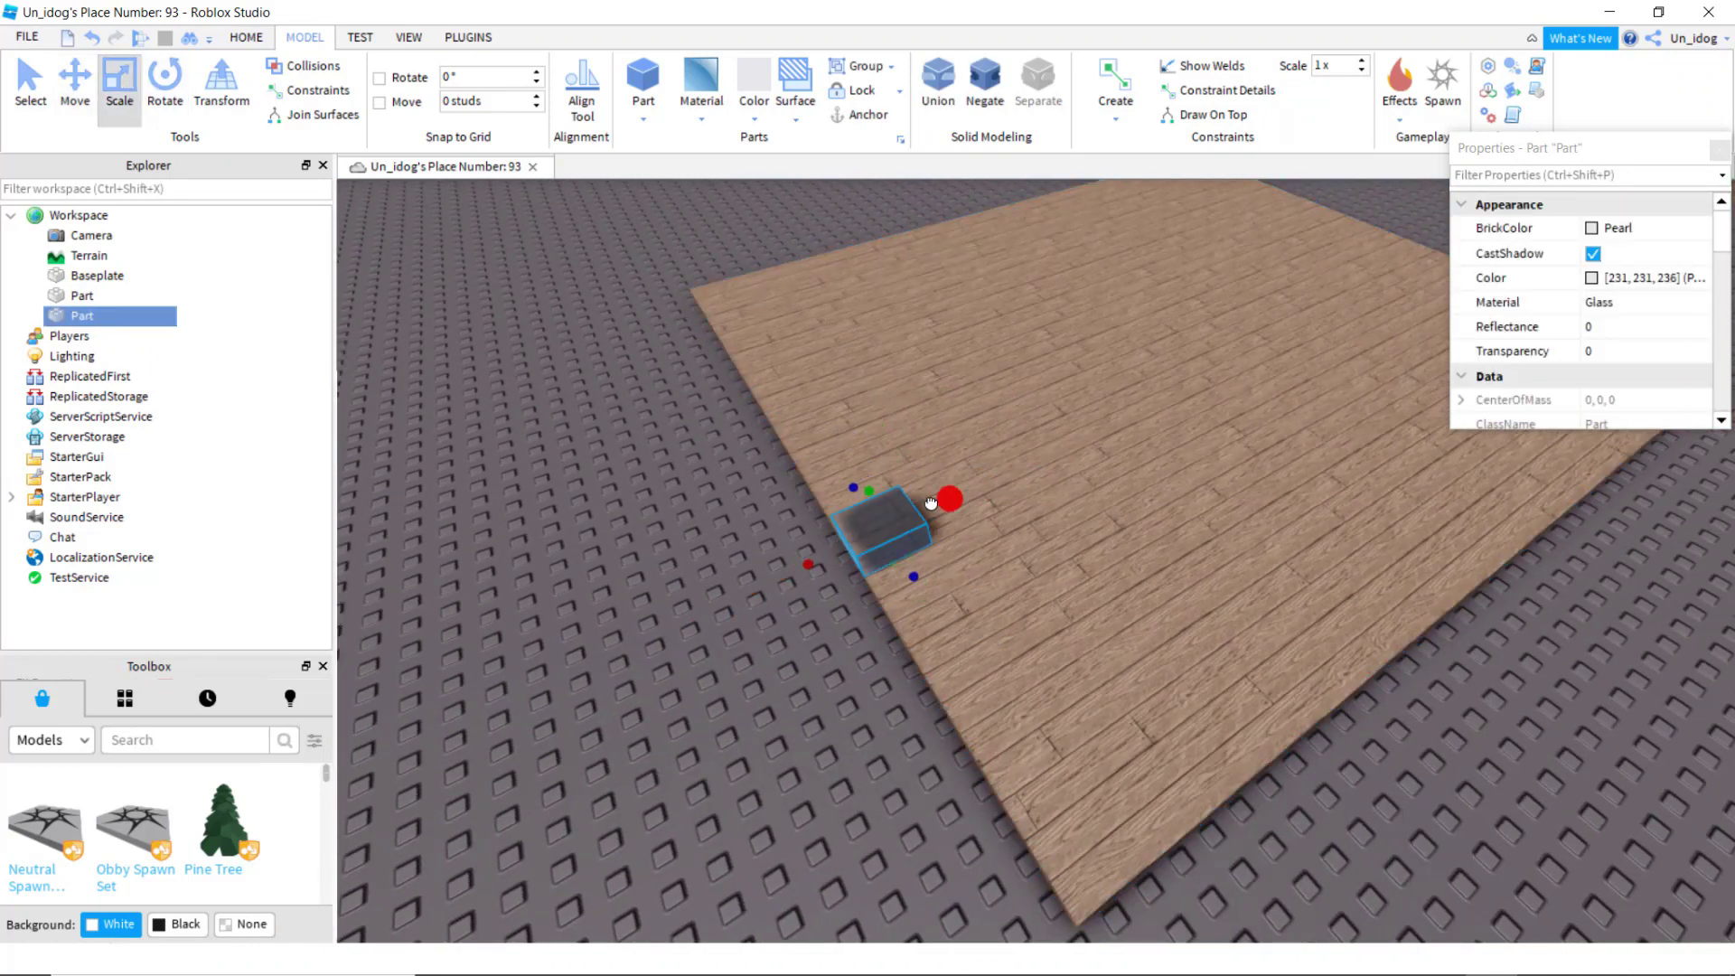
pyautogui.moveTo(889, 590); pyautogui.dragTo(894, 592)
pyautogui.moveTo(894, 592); pyautogui.dragTo(893, 592, button='right')
pyautogui.moveTo(894, 593); pyautogui.dragTo(891, 593)
pyautogui.moveTo(893, 593); pyautogui.dragTo(890, 592, button='right')
pyautogui.press('w')
pyautogui.moveTo(891, 593); pyautogui.dragTo(953, 578)
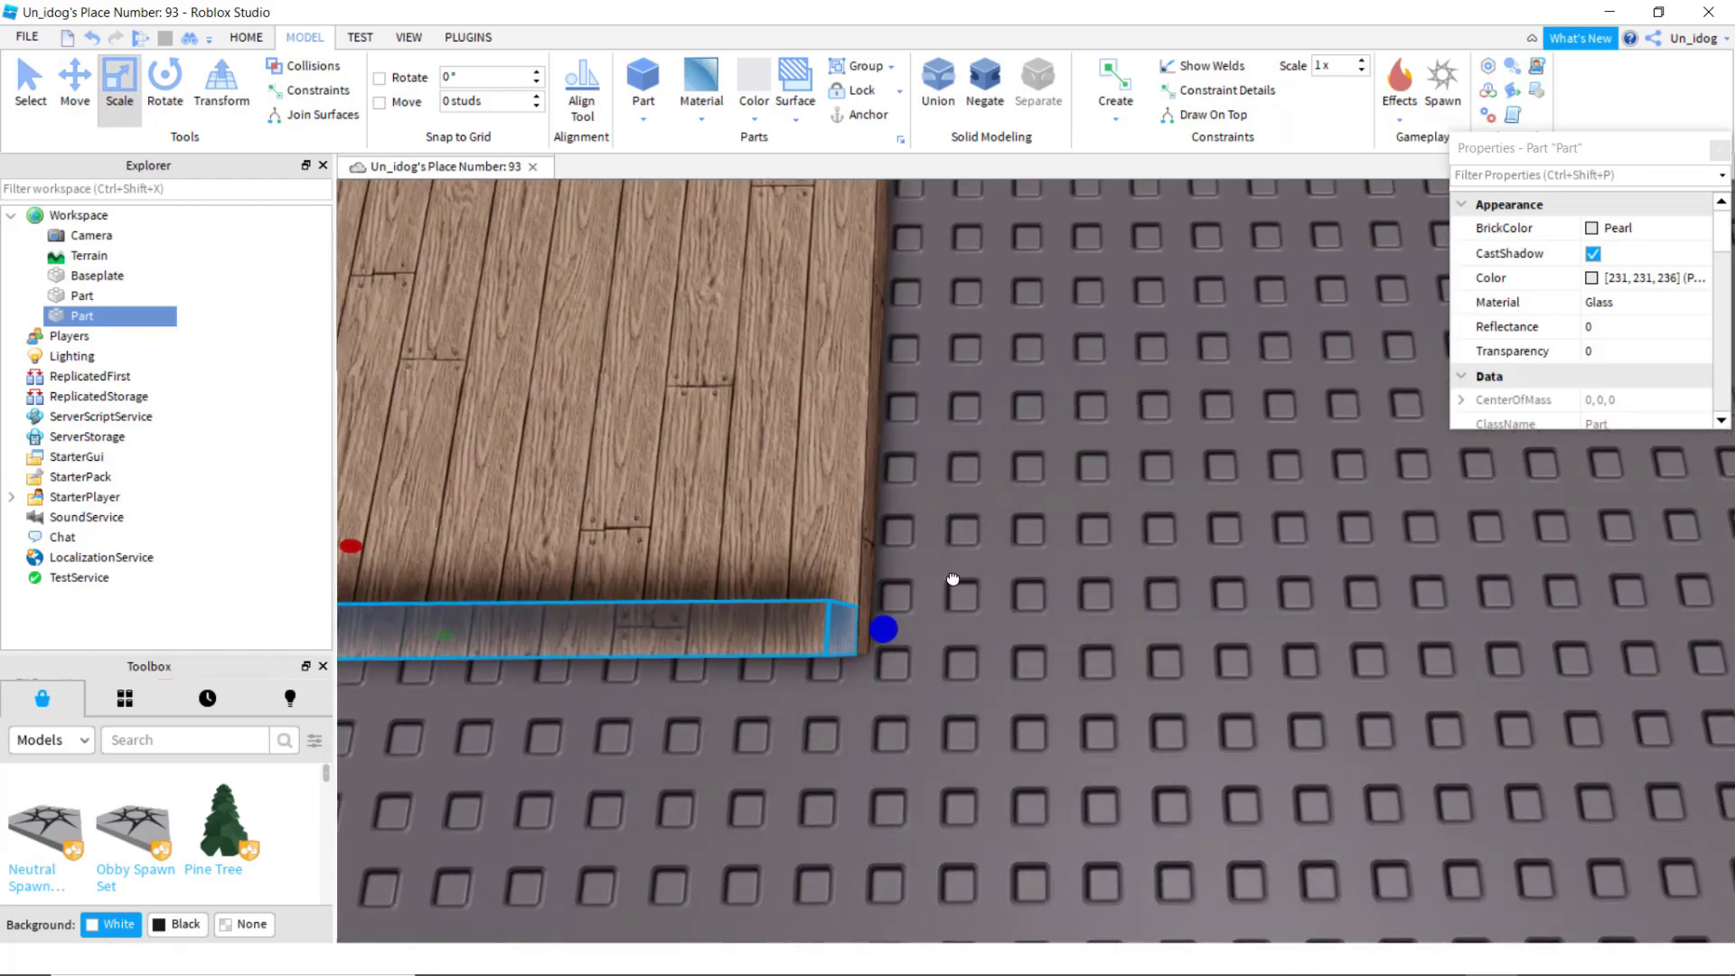
# Step: Scale the glass part upward into a tall wall along the floor's edge
pyautogui.moveTo(952, 577); pyautogui.dragTo(953, 577, button='right')
pyautogui.press('a')
pyautogui.press('a')
pyautogui.moveTo(978, 564); pyautogui.dragTo(978, 562)
pyautogui.rightClick(985, 564)
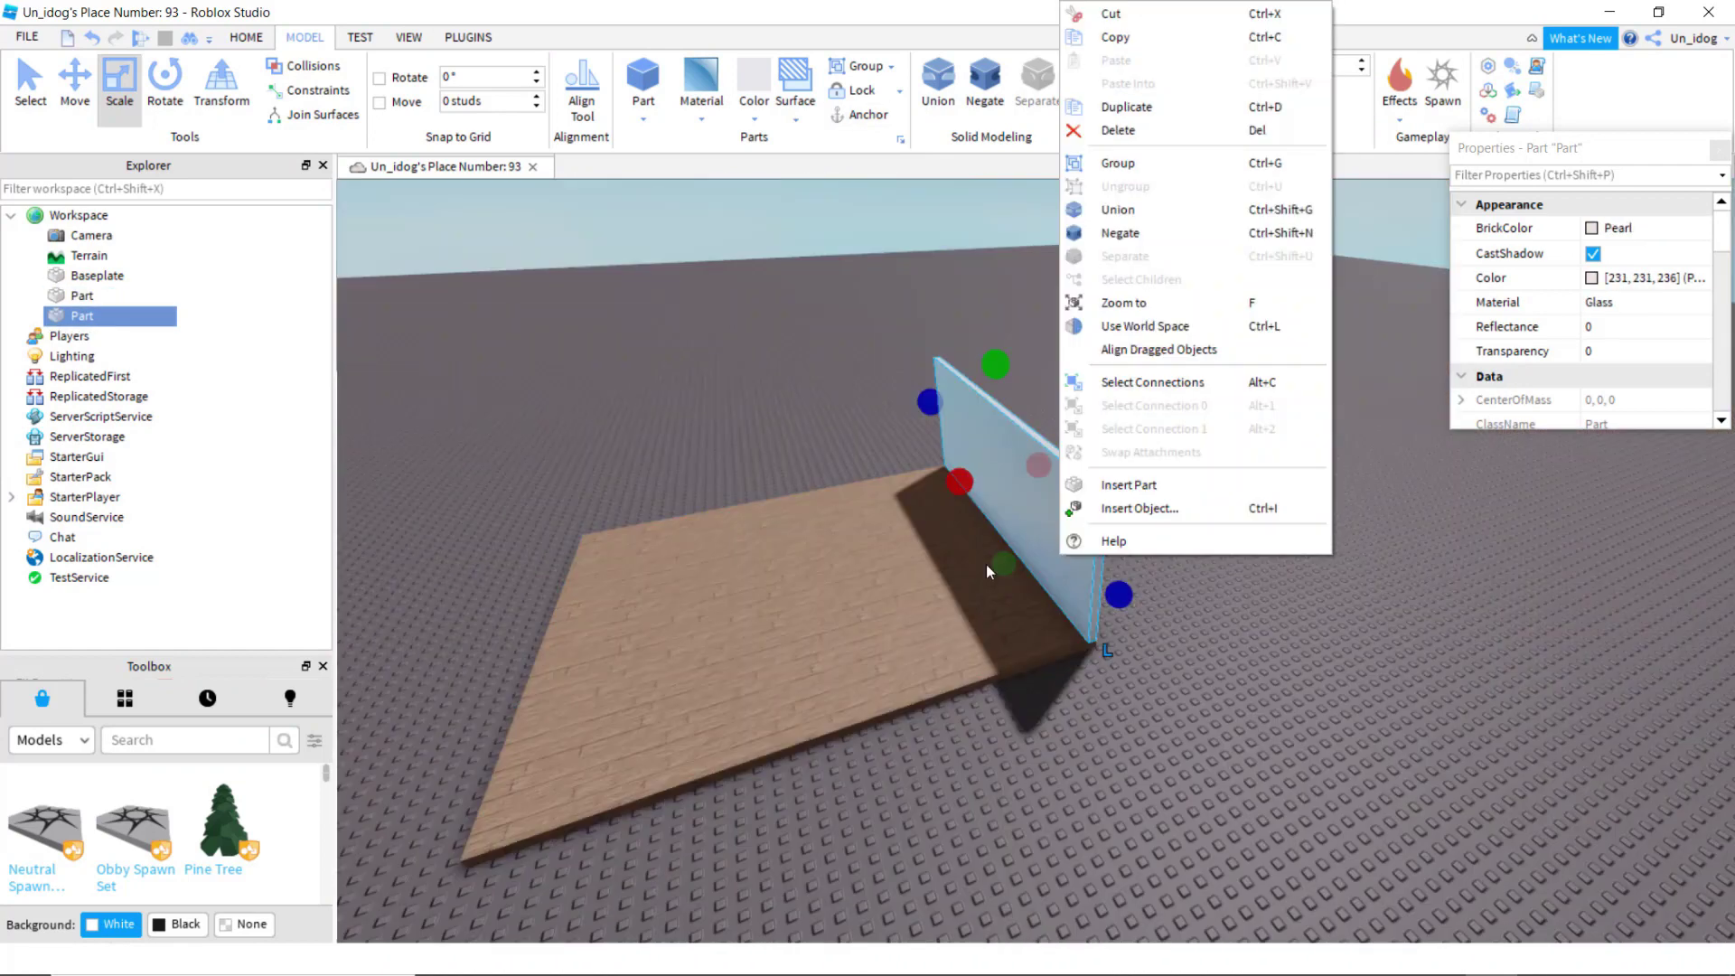
pyautogui.moveTo(985, 564); pyautogui.dragTo(965, 566, button='right')
pyautogui.press('d')
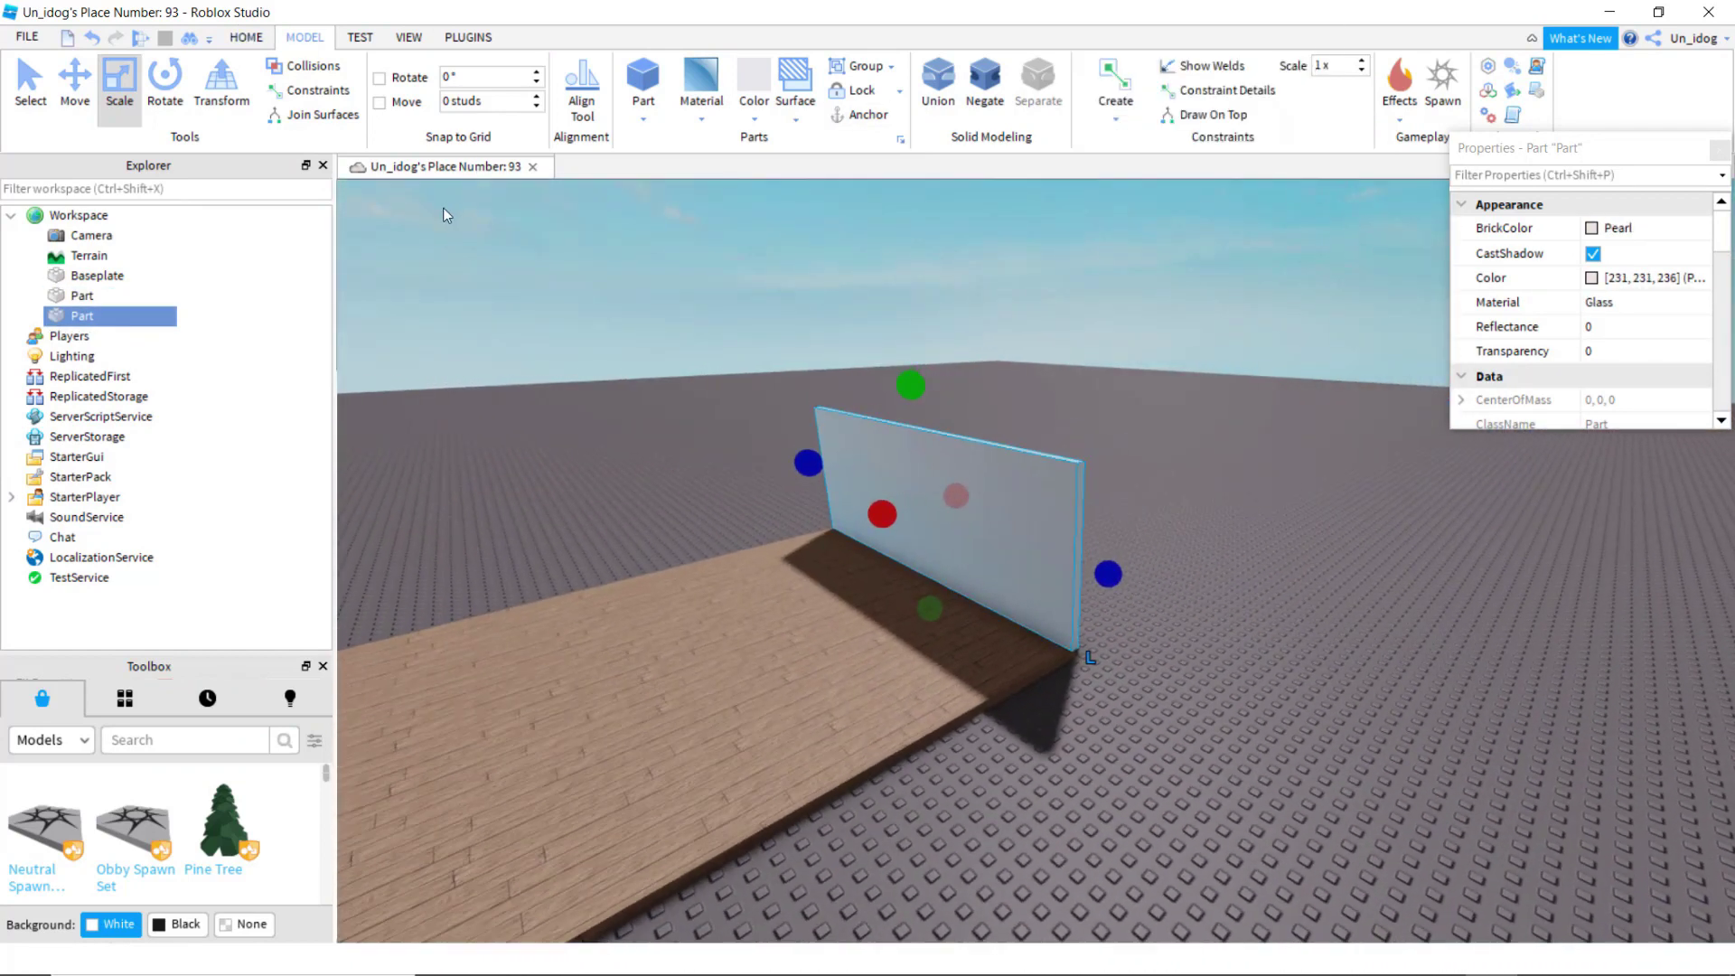
# Step: Play-test the place by running the avatar beside the glass wall to judge its height, and stop the test
pyautogui.click(360, 37)
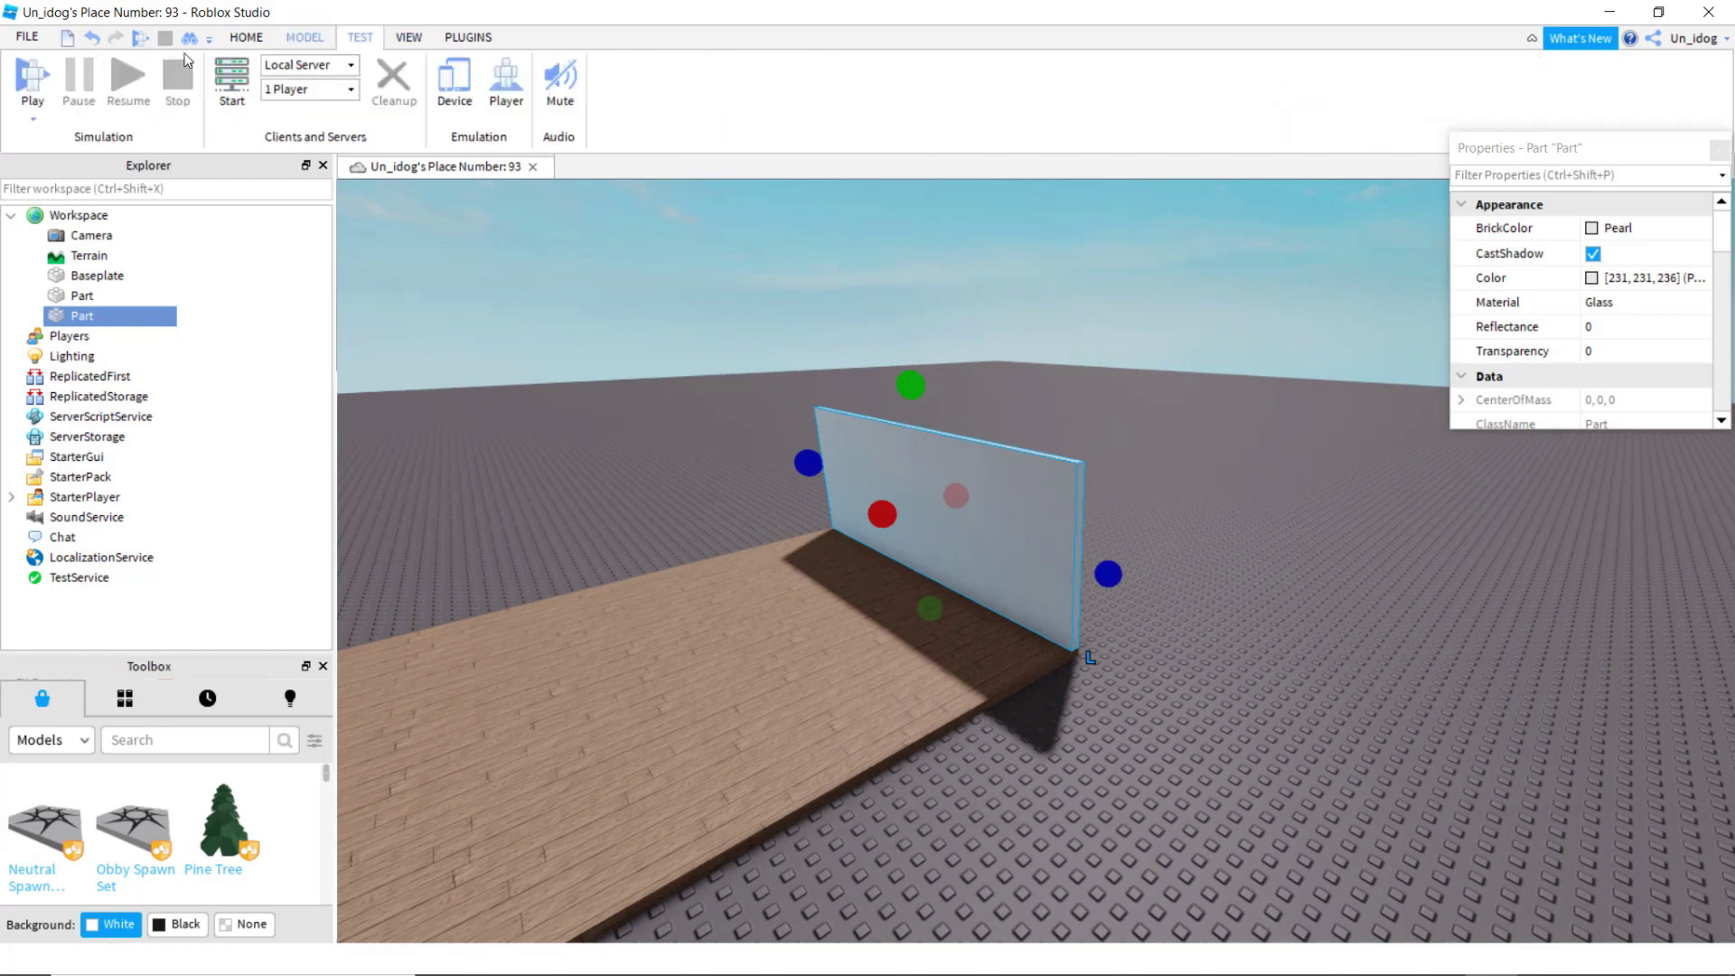
pyautogui.press('F5')
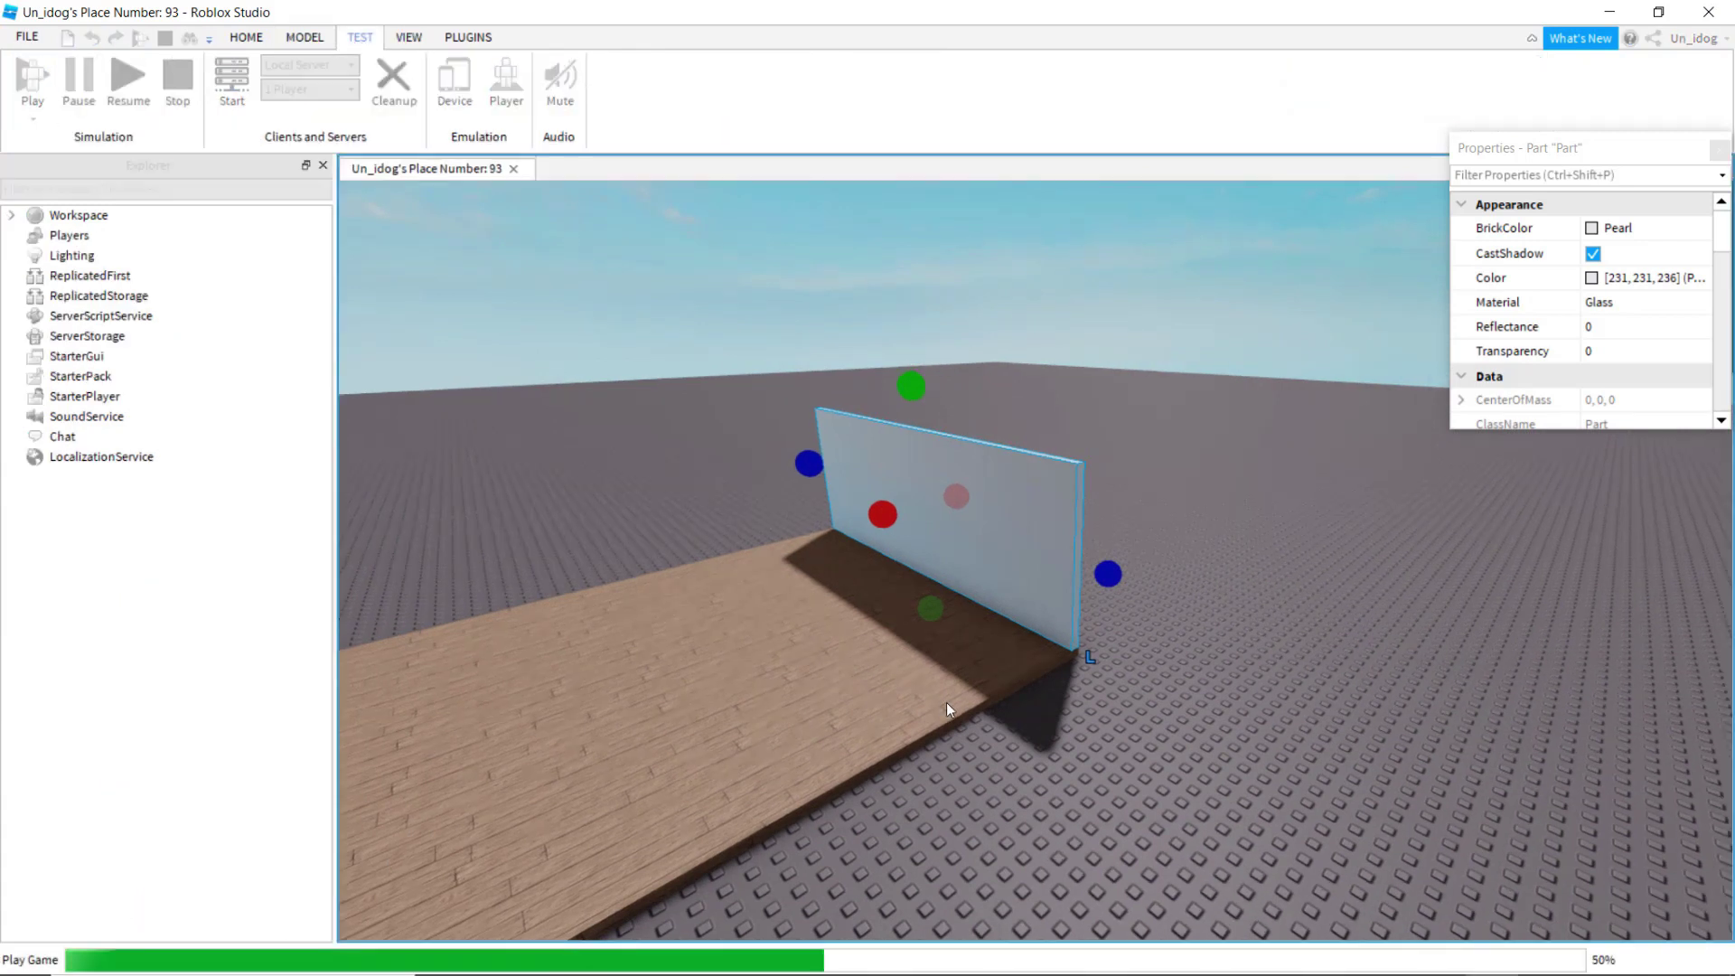
pyautogui.moveTo(1153, 700); pyautogui.dragTo(1144, 701, button='right')
pyautogui.press('s')
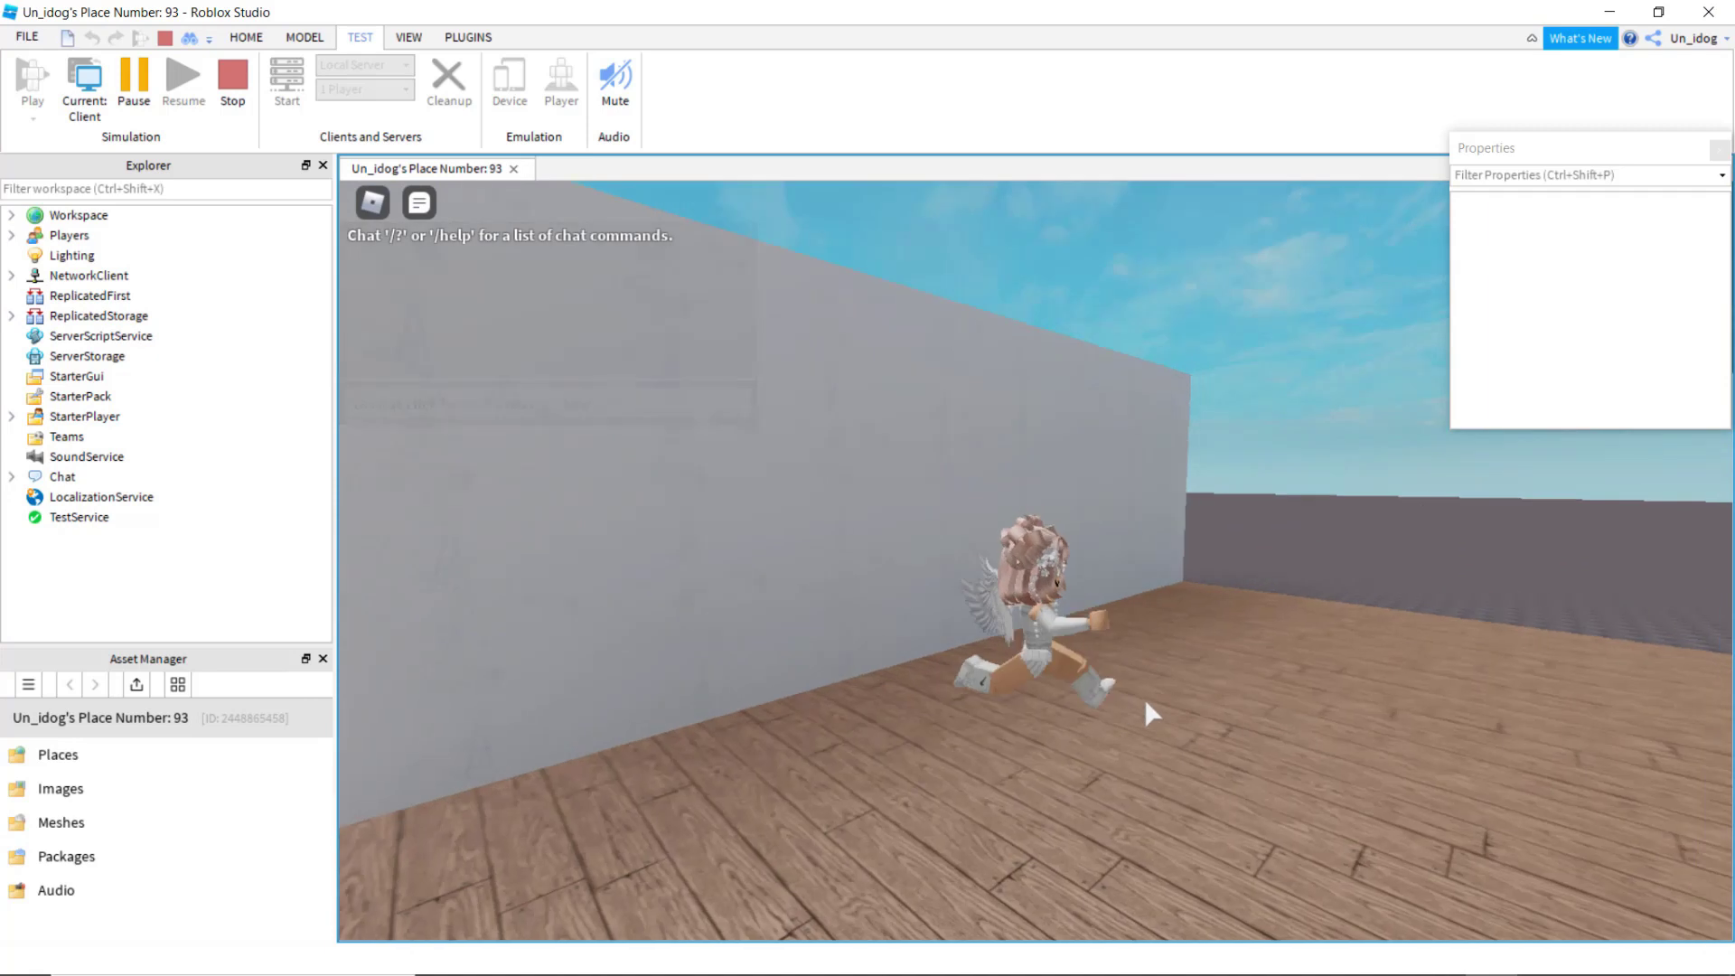
pyautogui.click(233, 95)
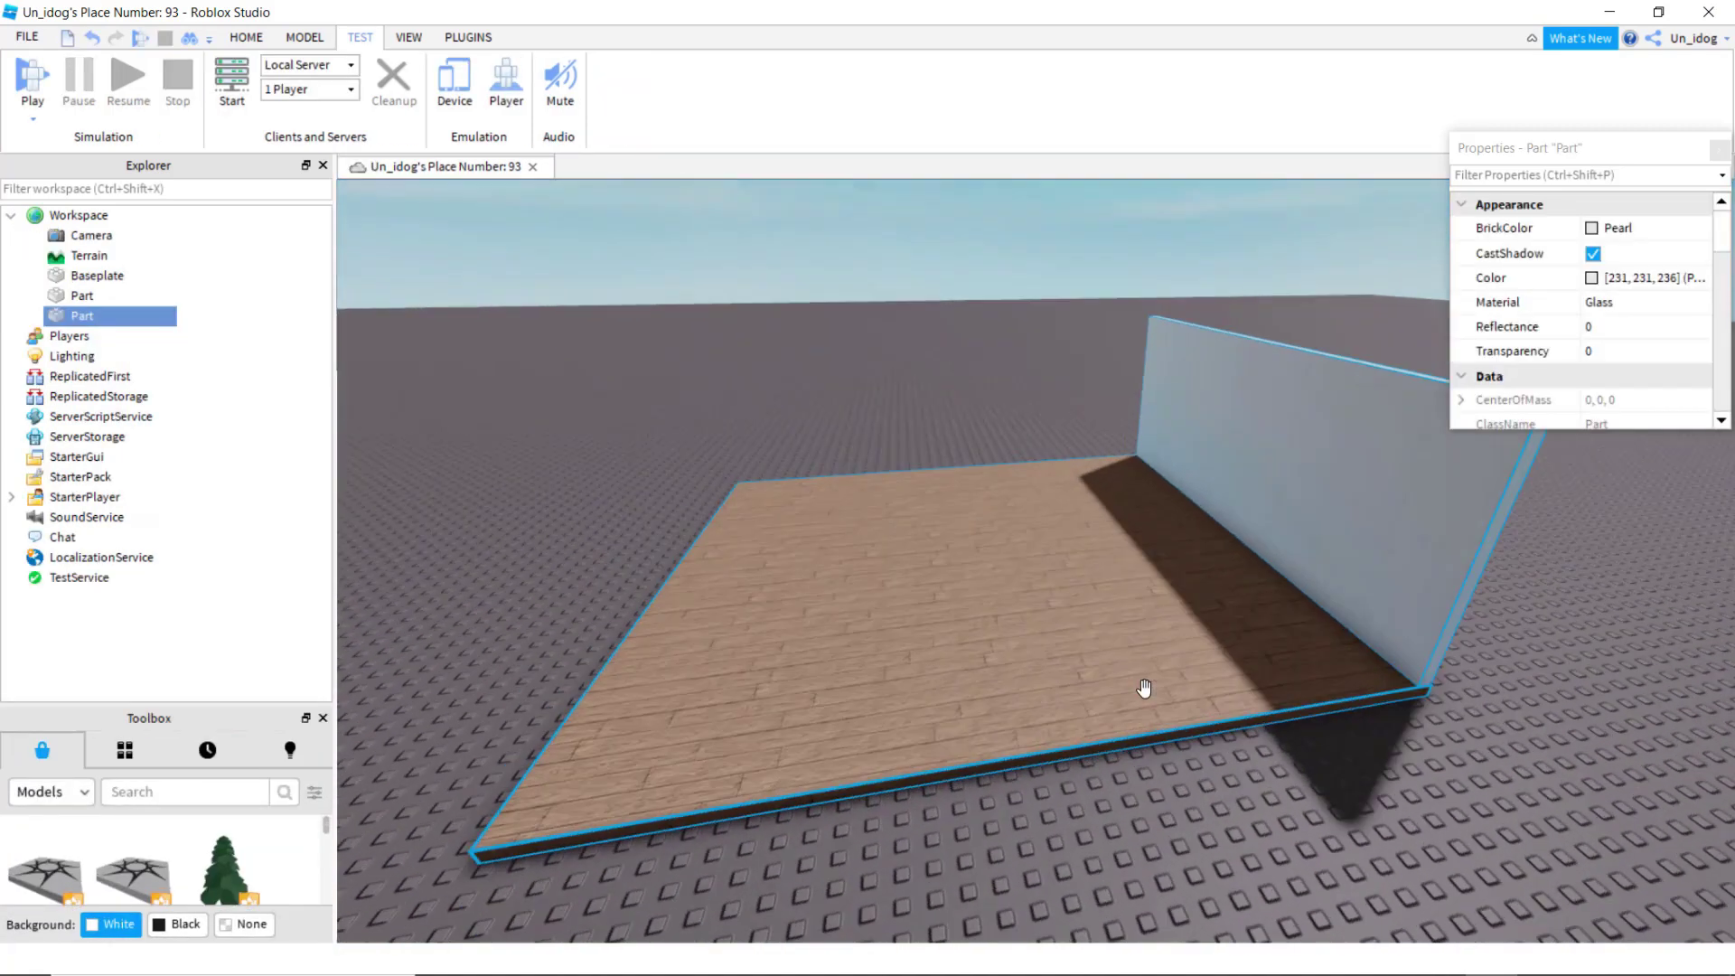
# Step: Duplicate the Pearl glass wall in place
pyautogui.moveTo(1145, 689); pyautogui.dragTo(1171, 692, button='right')
pyautogui.click(246, 38)
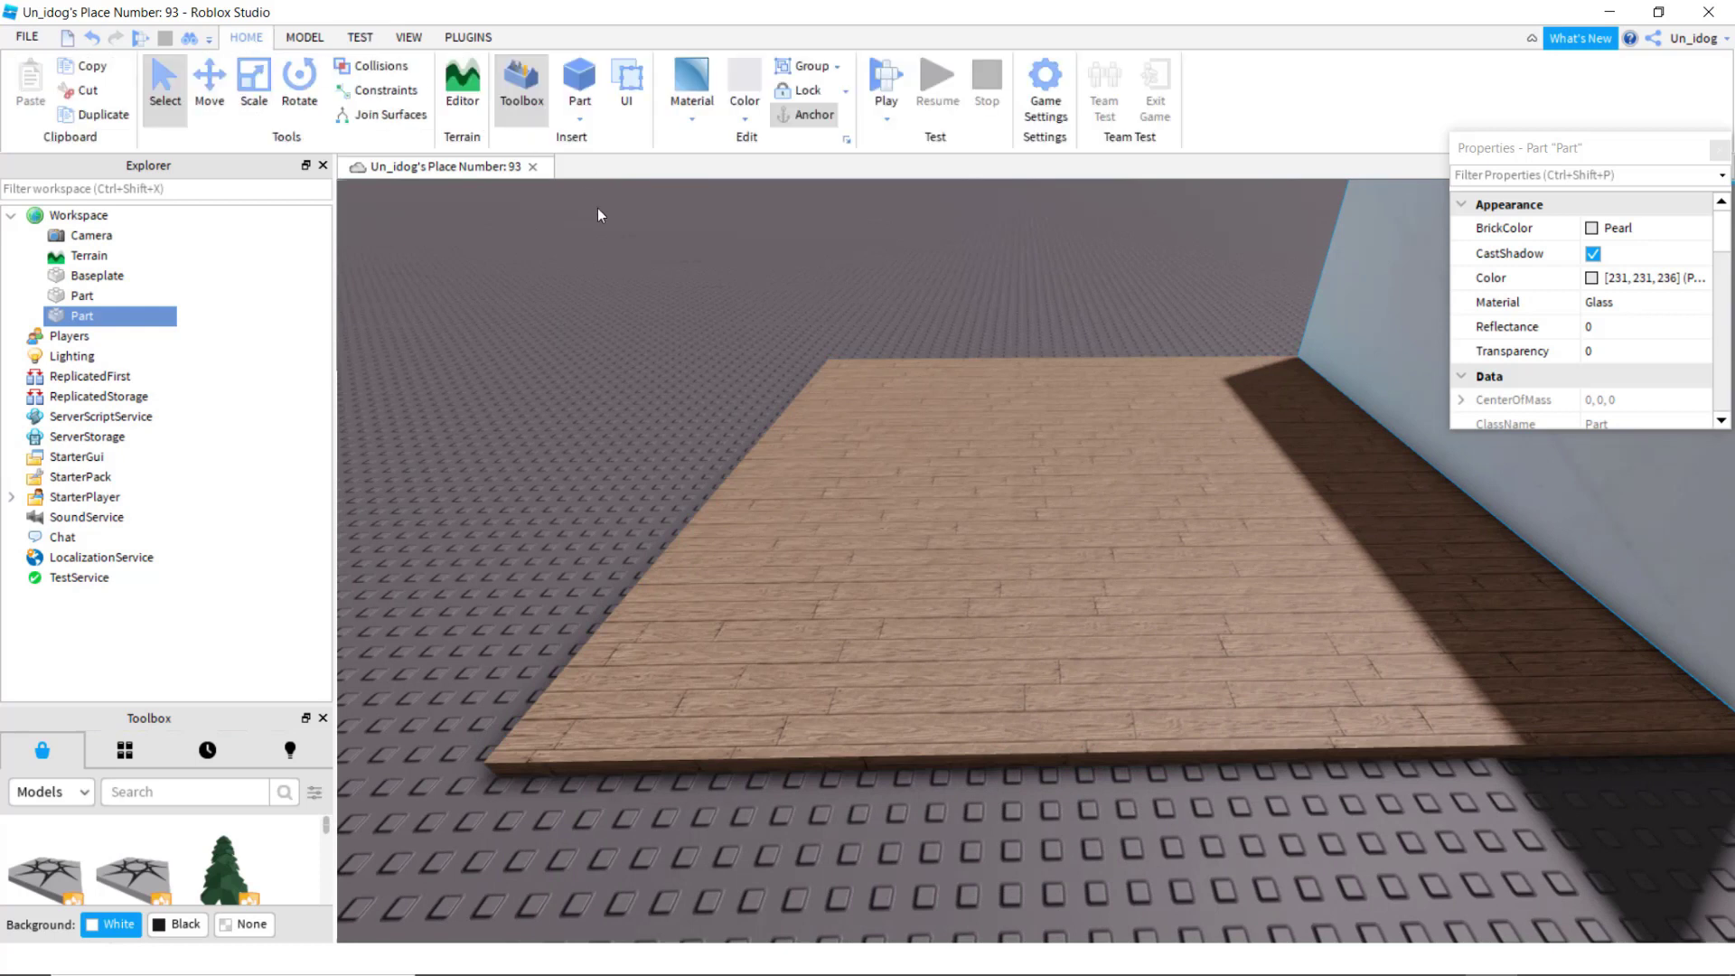
pyautogui.press('f')
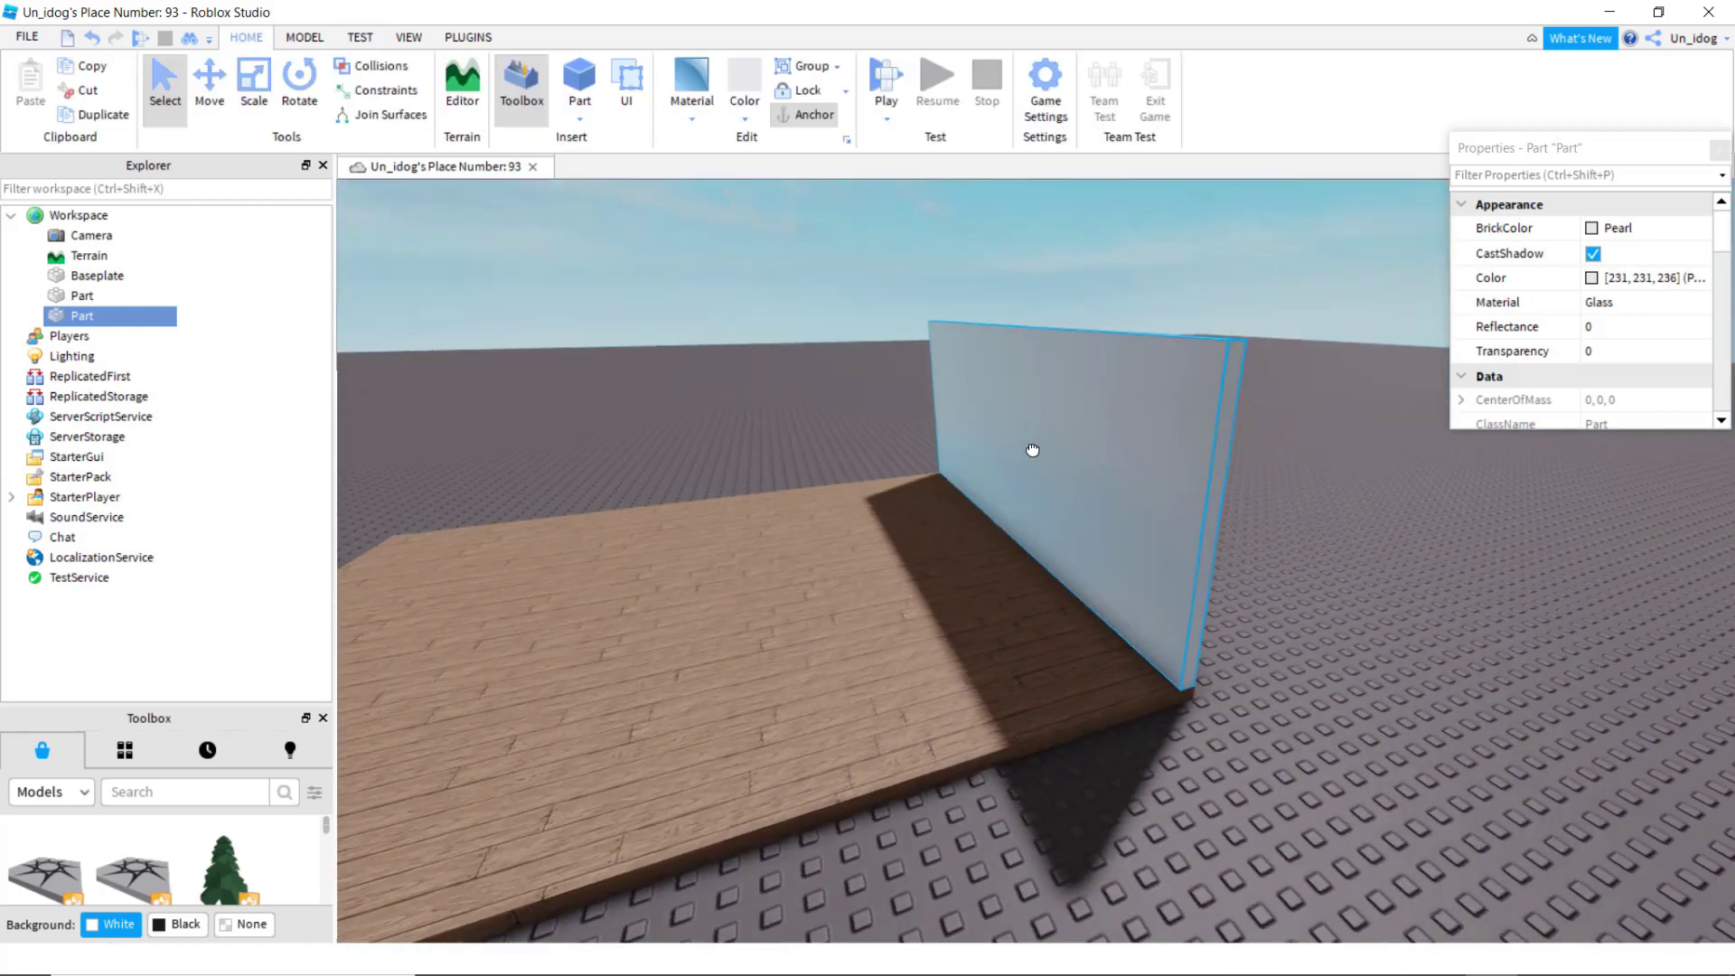
pyautogui.click(105, 115)
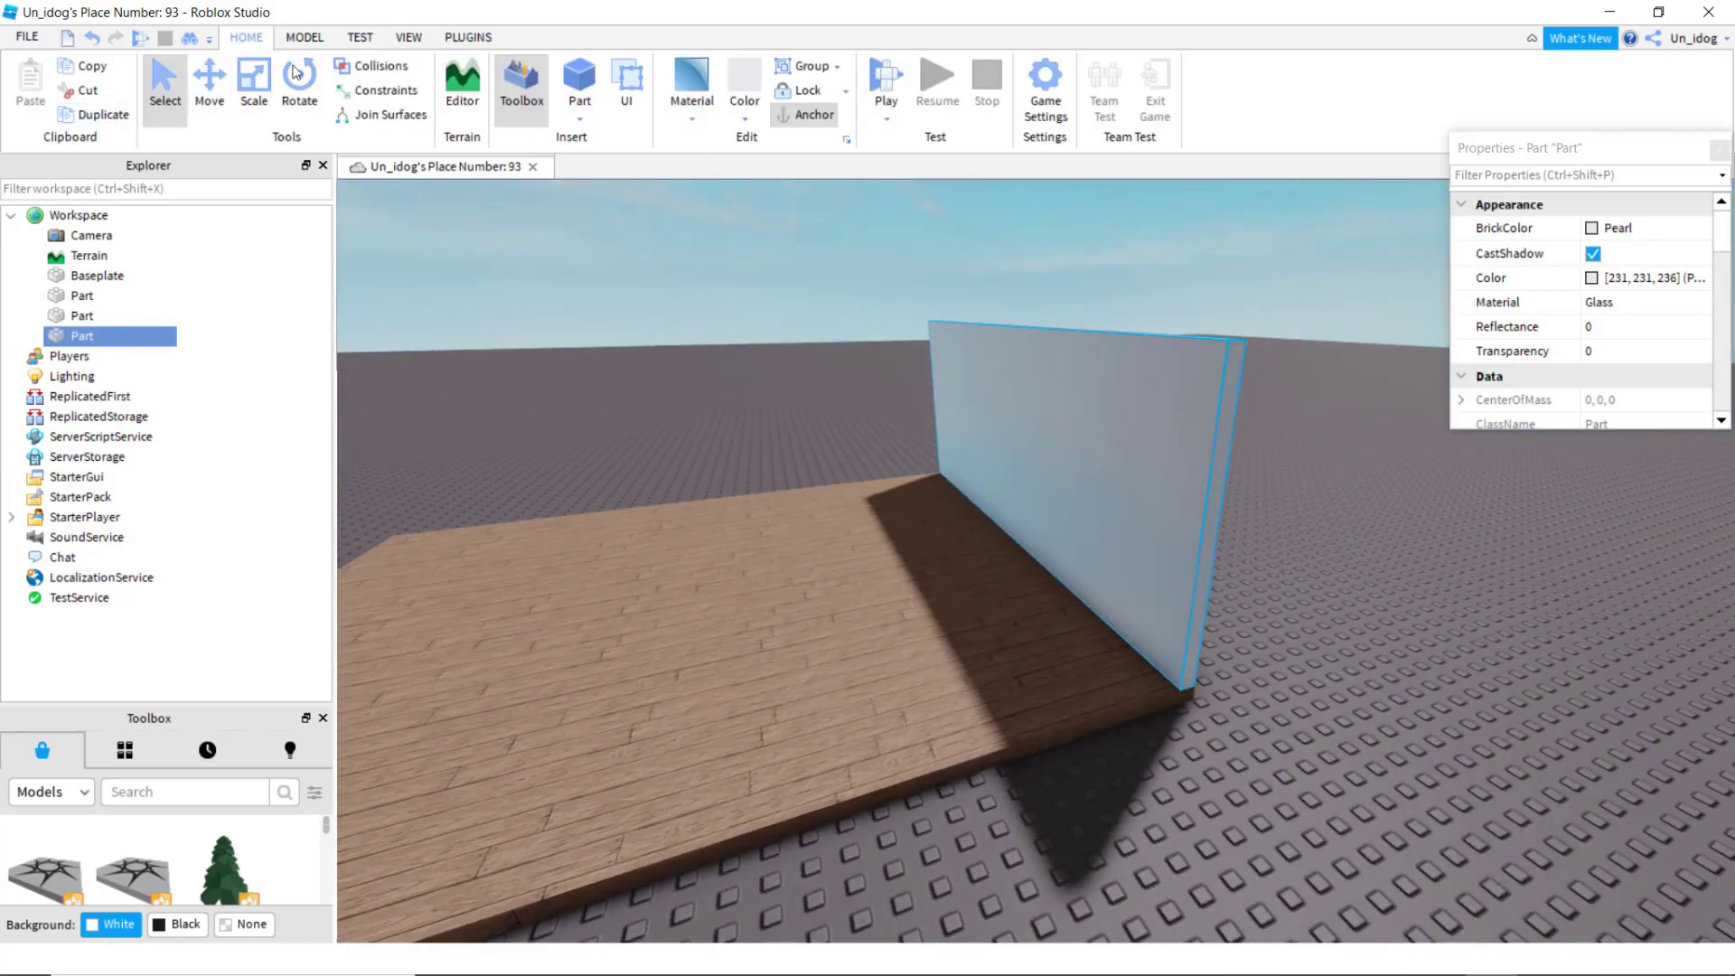
# Step: Try to rotate the duplicated wall freely about its vertical axis, and undo the rotation
pyautogui.click(291, 85)
pyautogui.moveTo(884, 294); pyautogui.dragTo(890, 318, button='right')
pyautogui.scroll(-3, 894, 310)
pyautogui.moveTo(847, 455); pyautogui.dragTo(951, 399)
pyautogui.click(91, 37)
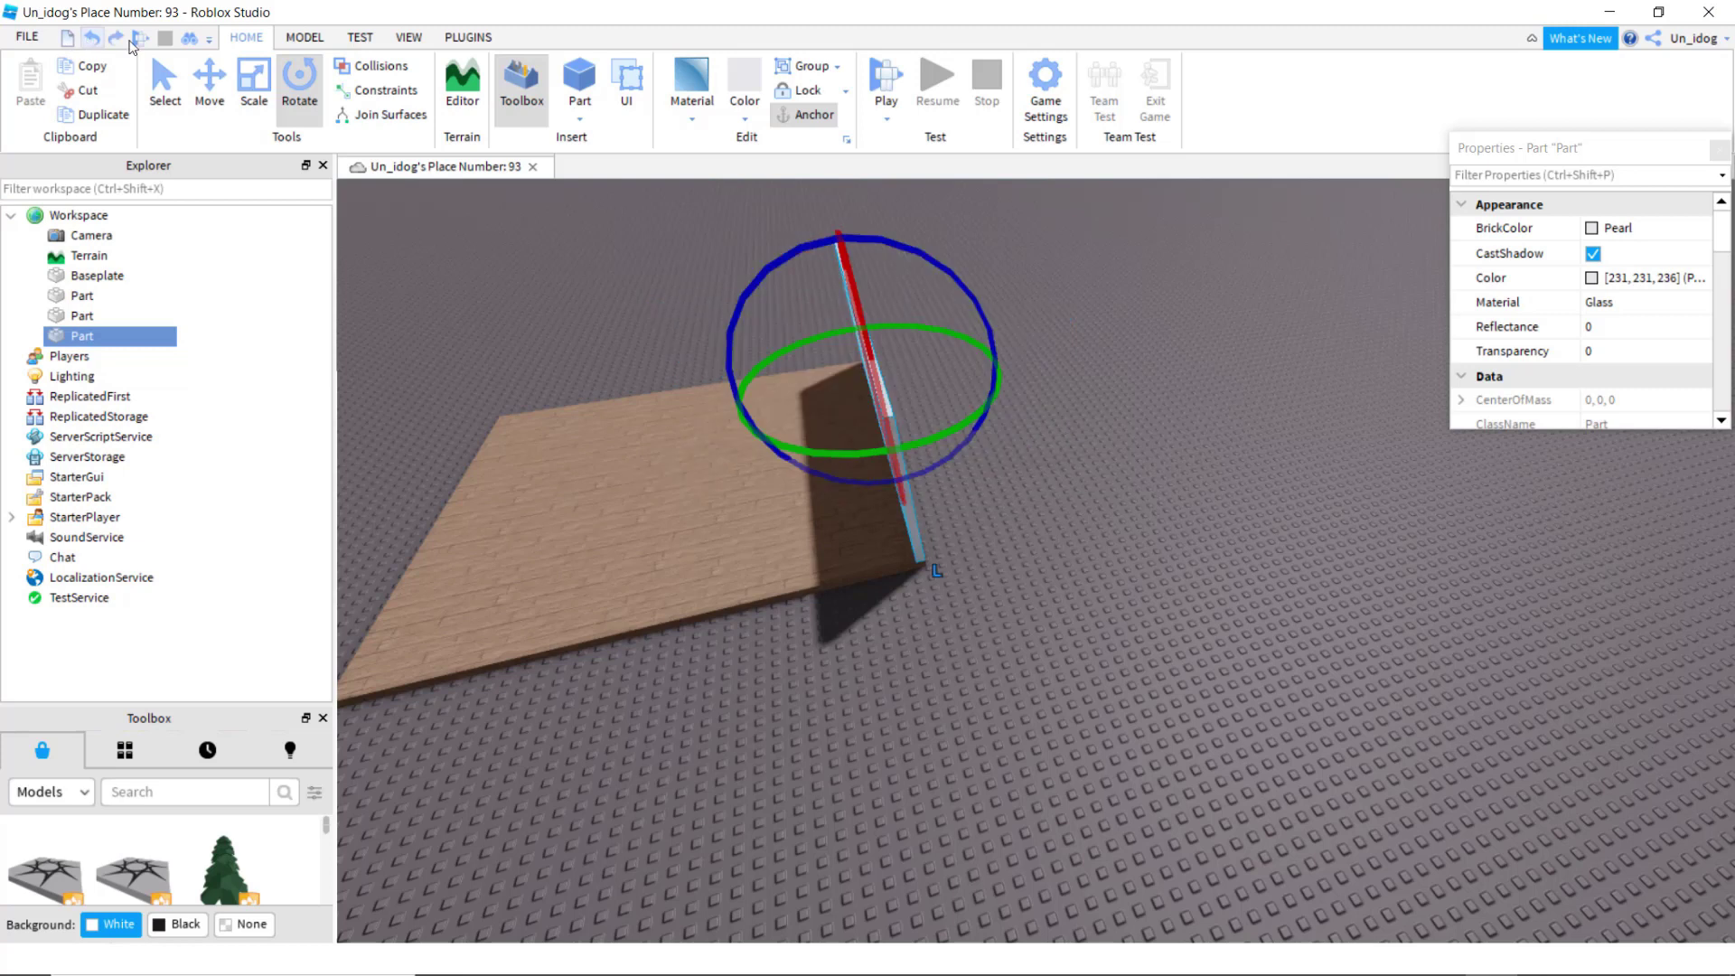
# Step: Enable rotation snapping at 15° and rotate the duplicated wall about its vertical axis until it is perpendicular to the first wall
pyautogui.click(303, 38)
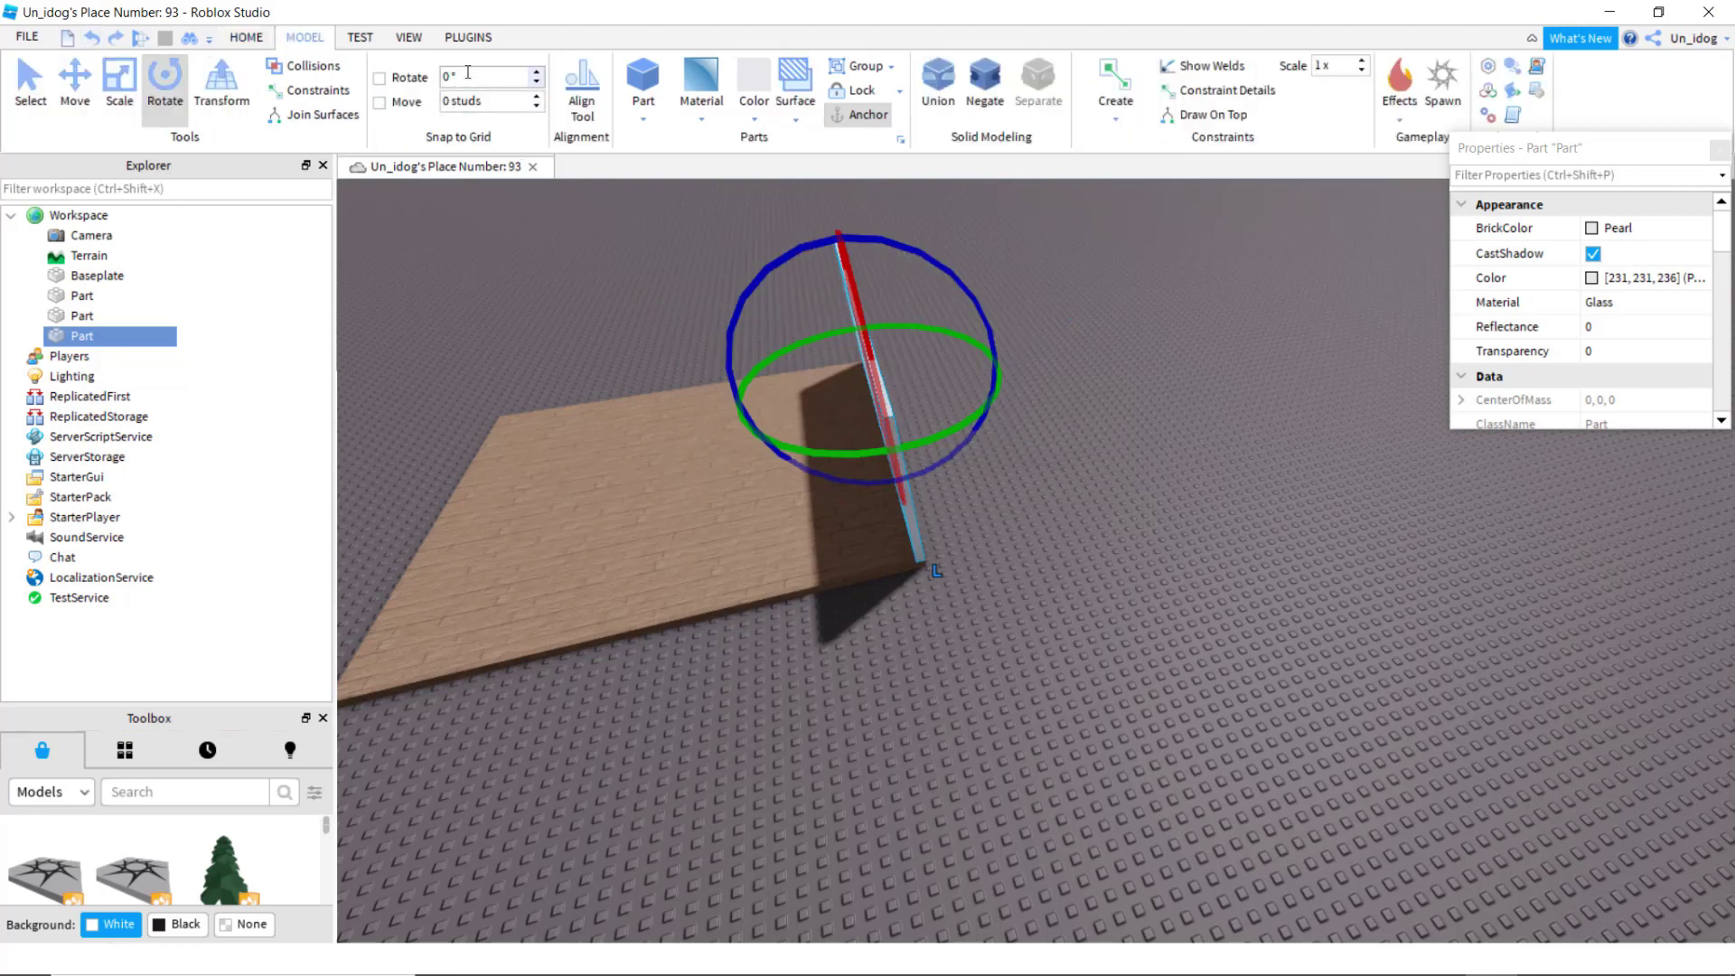
pyautogui.press('BackSpace')
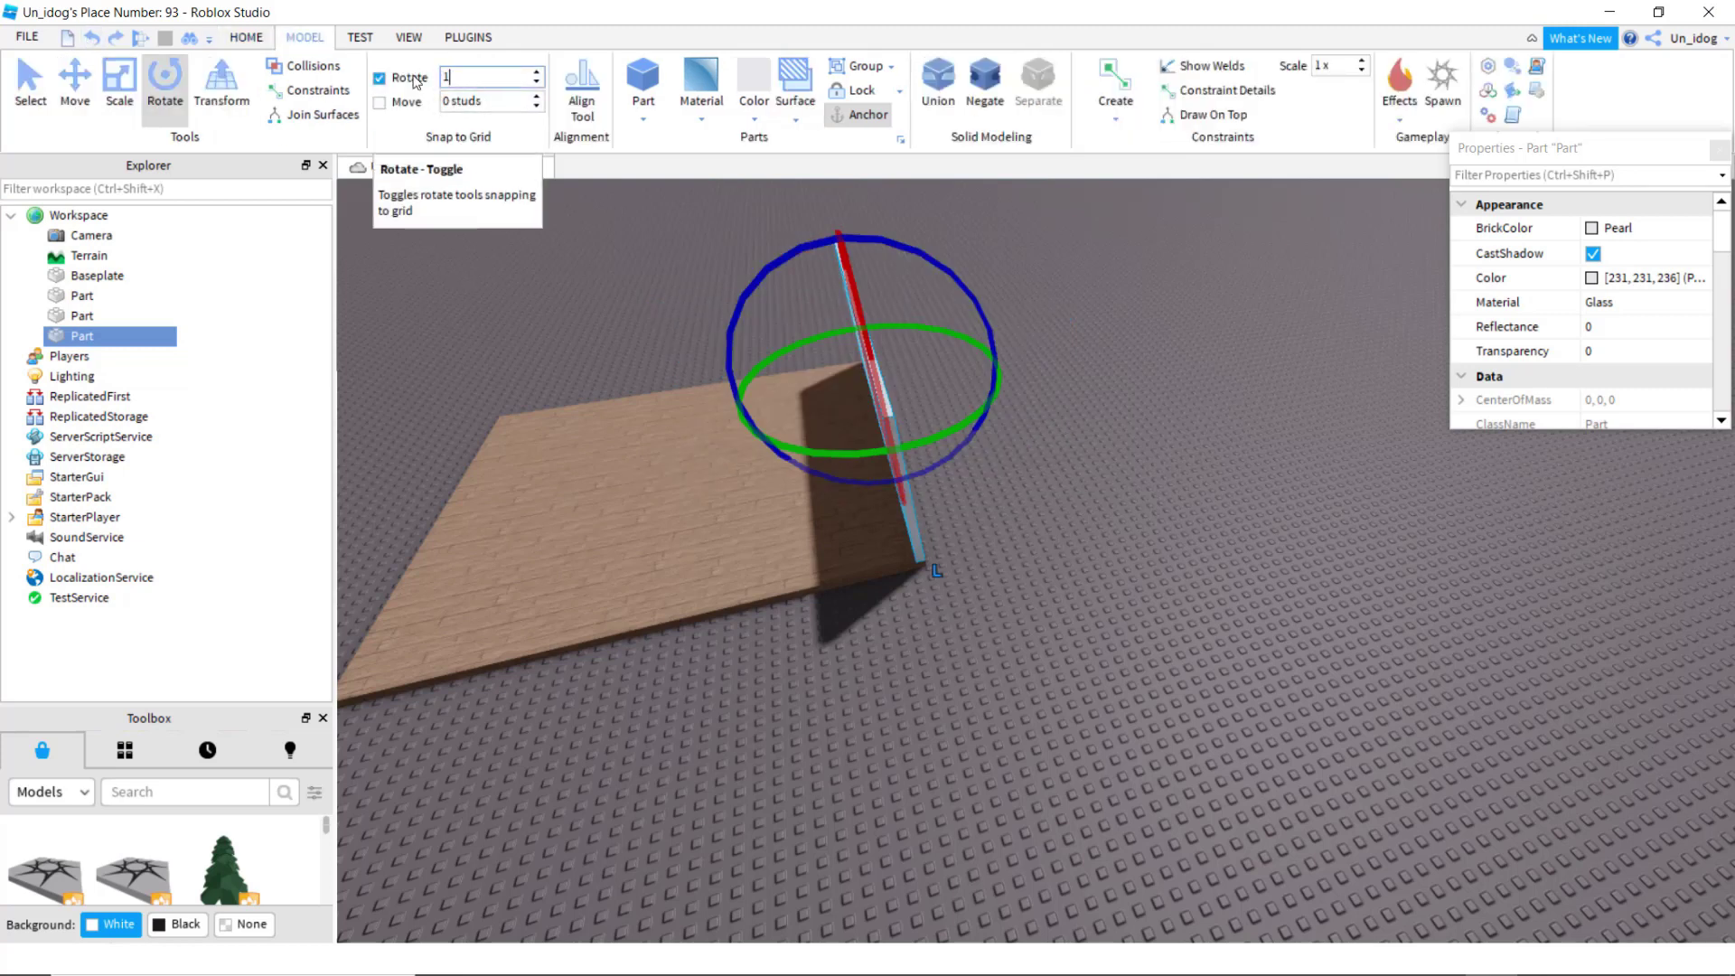
pyautogui.write('15')
pyautogui.moveTo(844, 438); pyautogui.dragTo(936, 380)
pyautogui.moveTo(936, 380); pyautogui.dragTo(915, 376, button='right')
pyautogui.press('a')
pyautogui.press('w')
pyautogui.press('d')
pyautogui.press('s')
# Step: Move the rotated glass wall onto the floor edge adjacent to the first wall
pyautogui.click(121, 88)
pyautogui.click(72, 88)
pyautogui.press('w')
pyautogui.moveTo(1155, 399); pyautogui.dragTo(1157, 403)
pyautogui.moveTo(1157, 403); pyautogui.dragTo(1157, 403, button='right')
pyautogui.moveTo(1157, 403); pyautogui.dragTo(1026, 372)
pyautogui.press('s')
pyautogui.moveTo(1120, 367); pyautogui.dragTo(1119, 368, button='right')
pyautogui.press('d')
pyautogui.press('w')
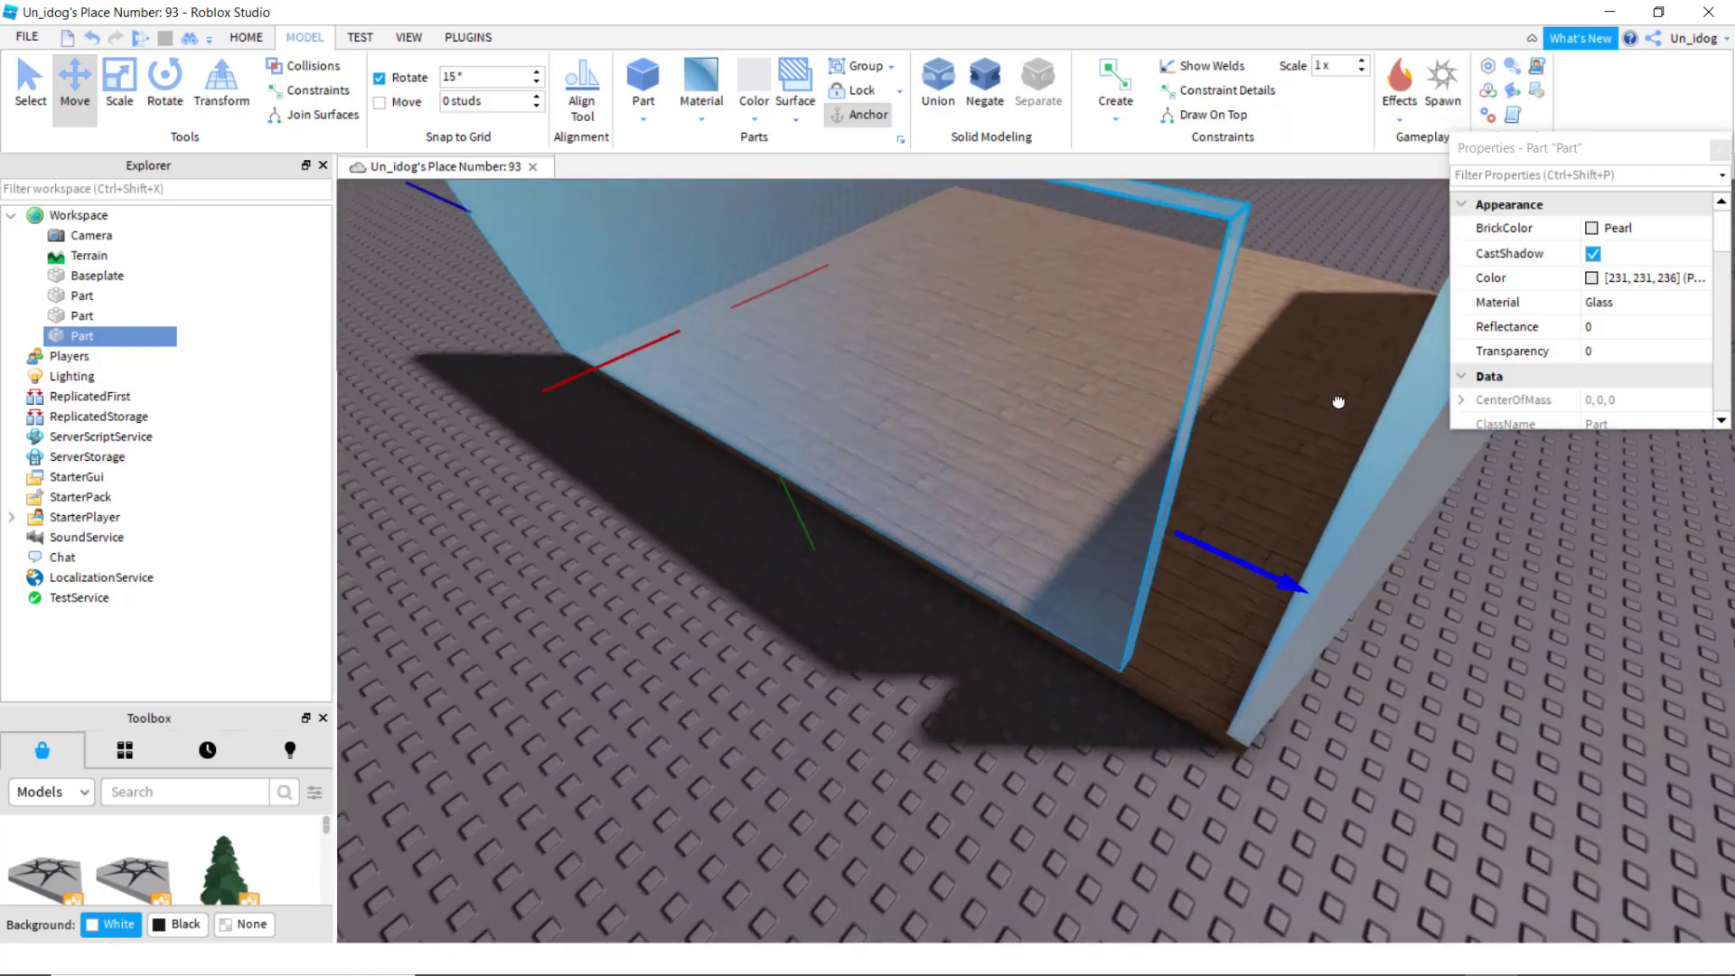
# Step: Slide the second wall along its floor edge until it meets the first wall at the corner
pyautogui.press('s')
pyautogui.moveTo(1393, 478); pyautogui.dragTo(1313, 466)
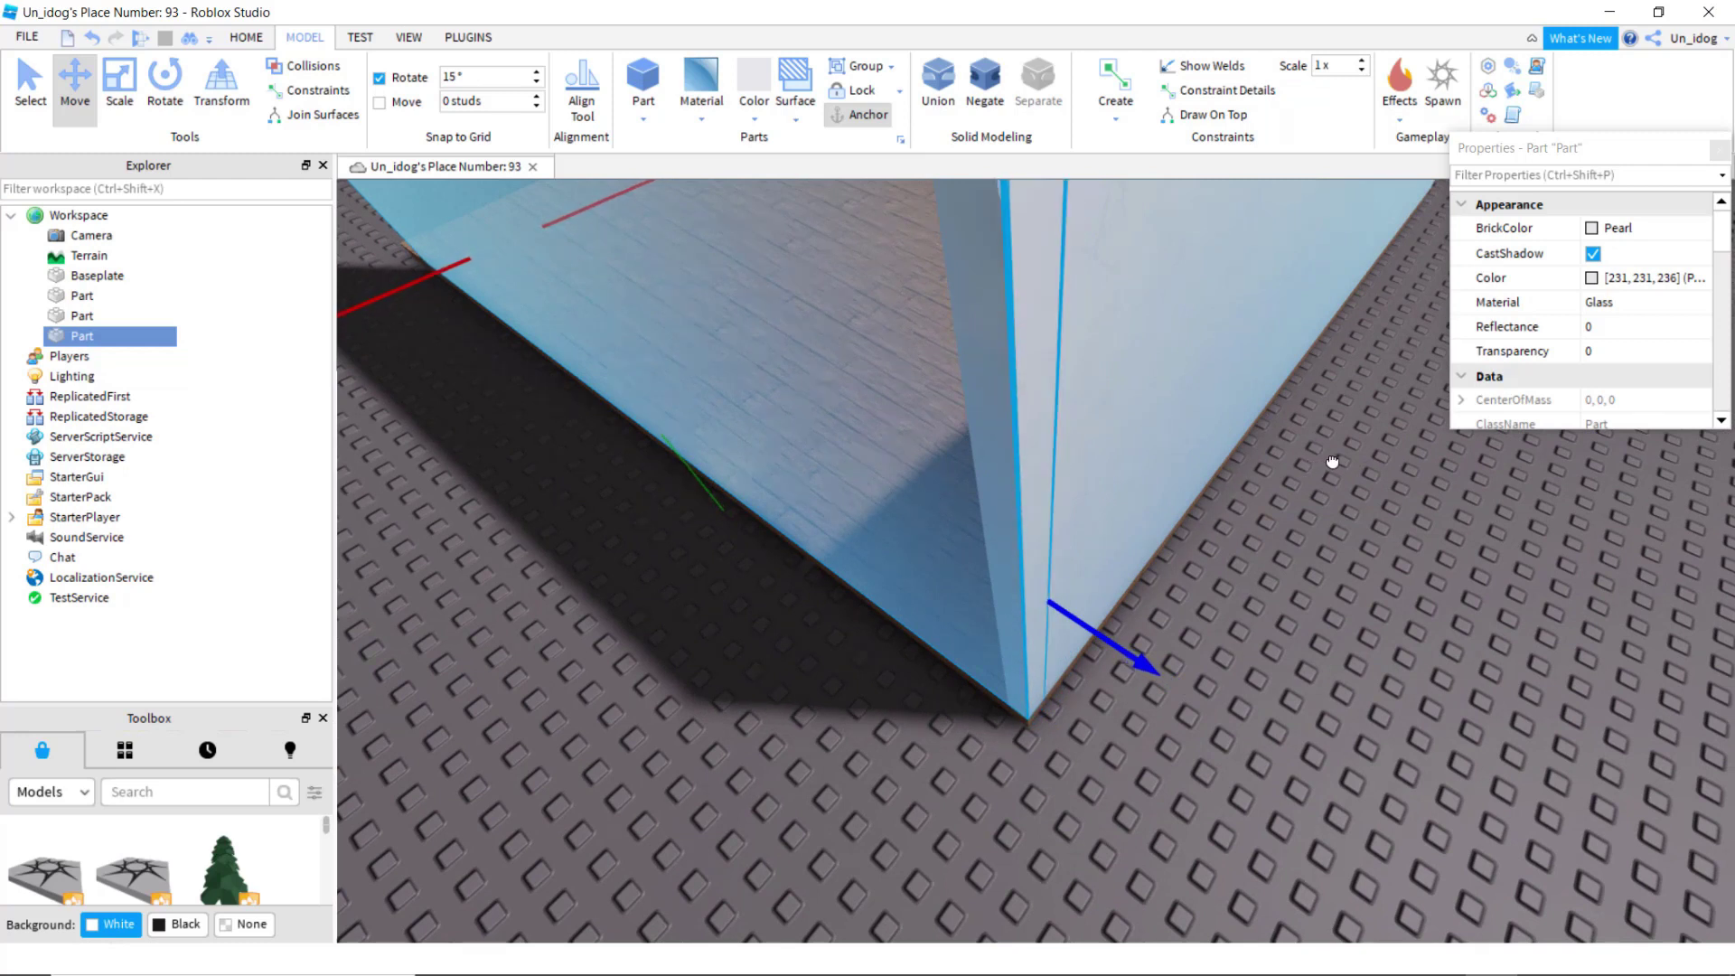
pyautogui.moveTo(1332, 462); pyautogui.dragTo(1332, 462)
pyautogui.click(1401, 540)
# Step: Scale the second wall's free end outward so it reaches the floor's other corner
pyautogui.press('a')
pyautogui.press('s')
pyautogui.moveTo(1401, 533); pyautogui.dragTo(1250, 512, button='right')
pyautogui.click(1251, 511)
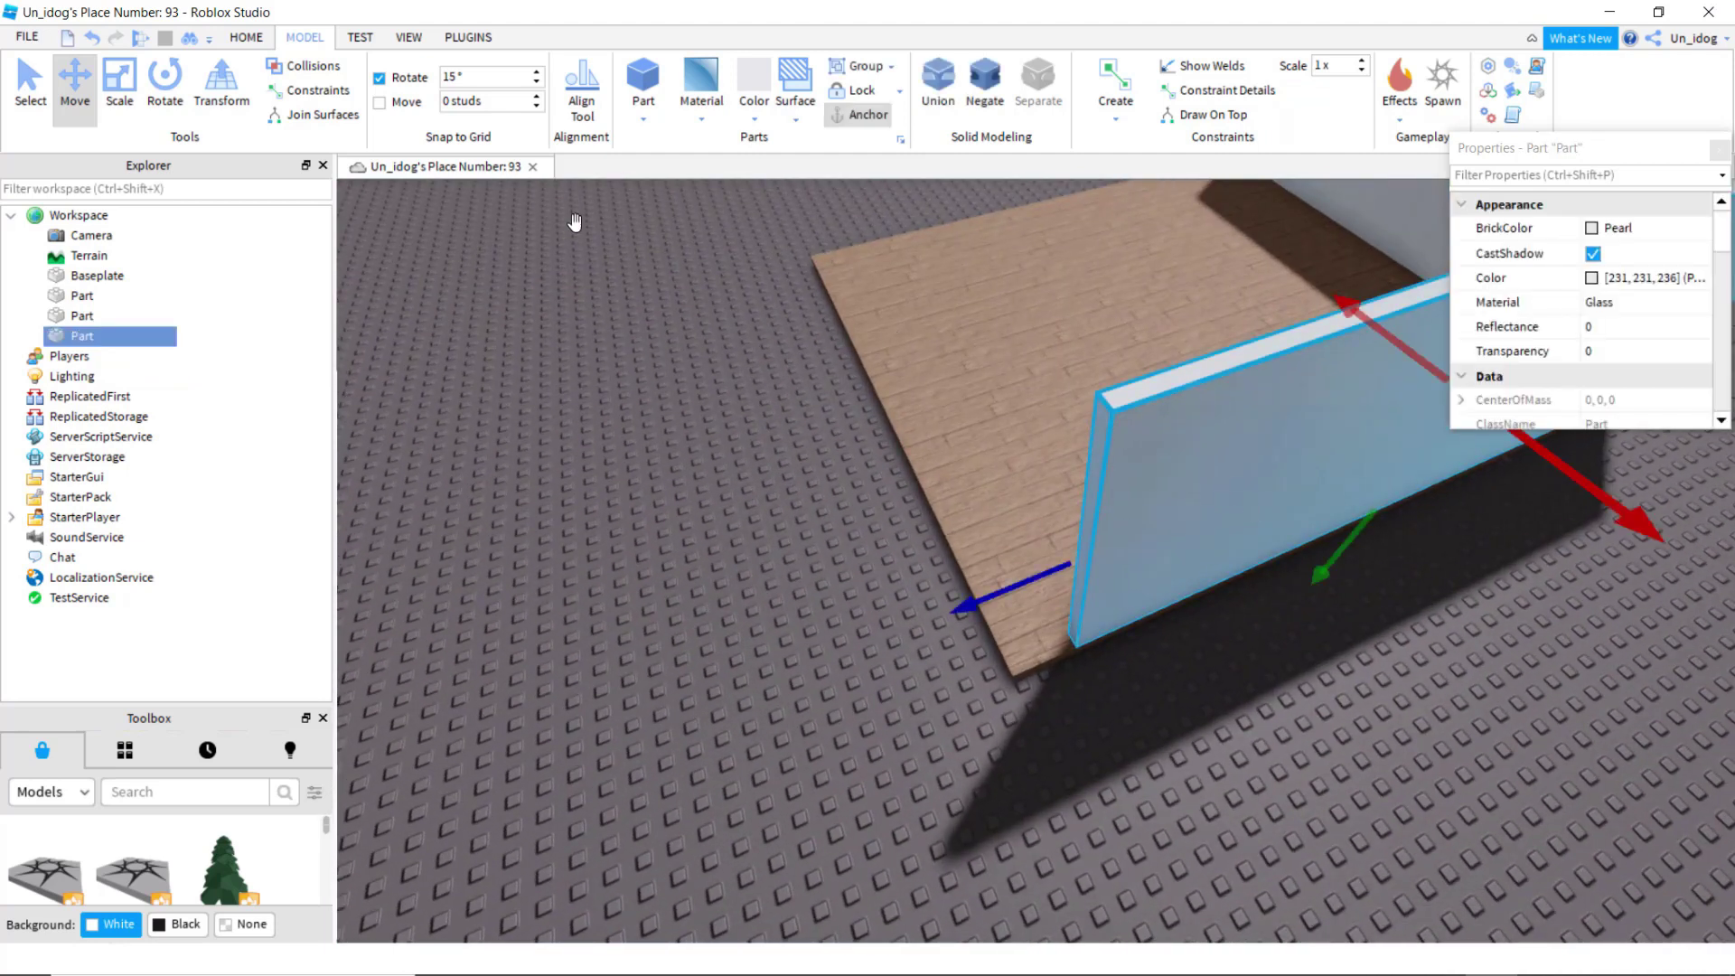
pyautogui.click(133, 86)
pyautogui.scroll(1, 1052, 570)
pyautogui.moveTo(1052, 570); pyautogui.dragTo(990, 594)
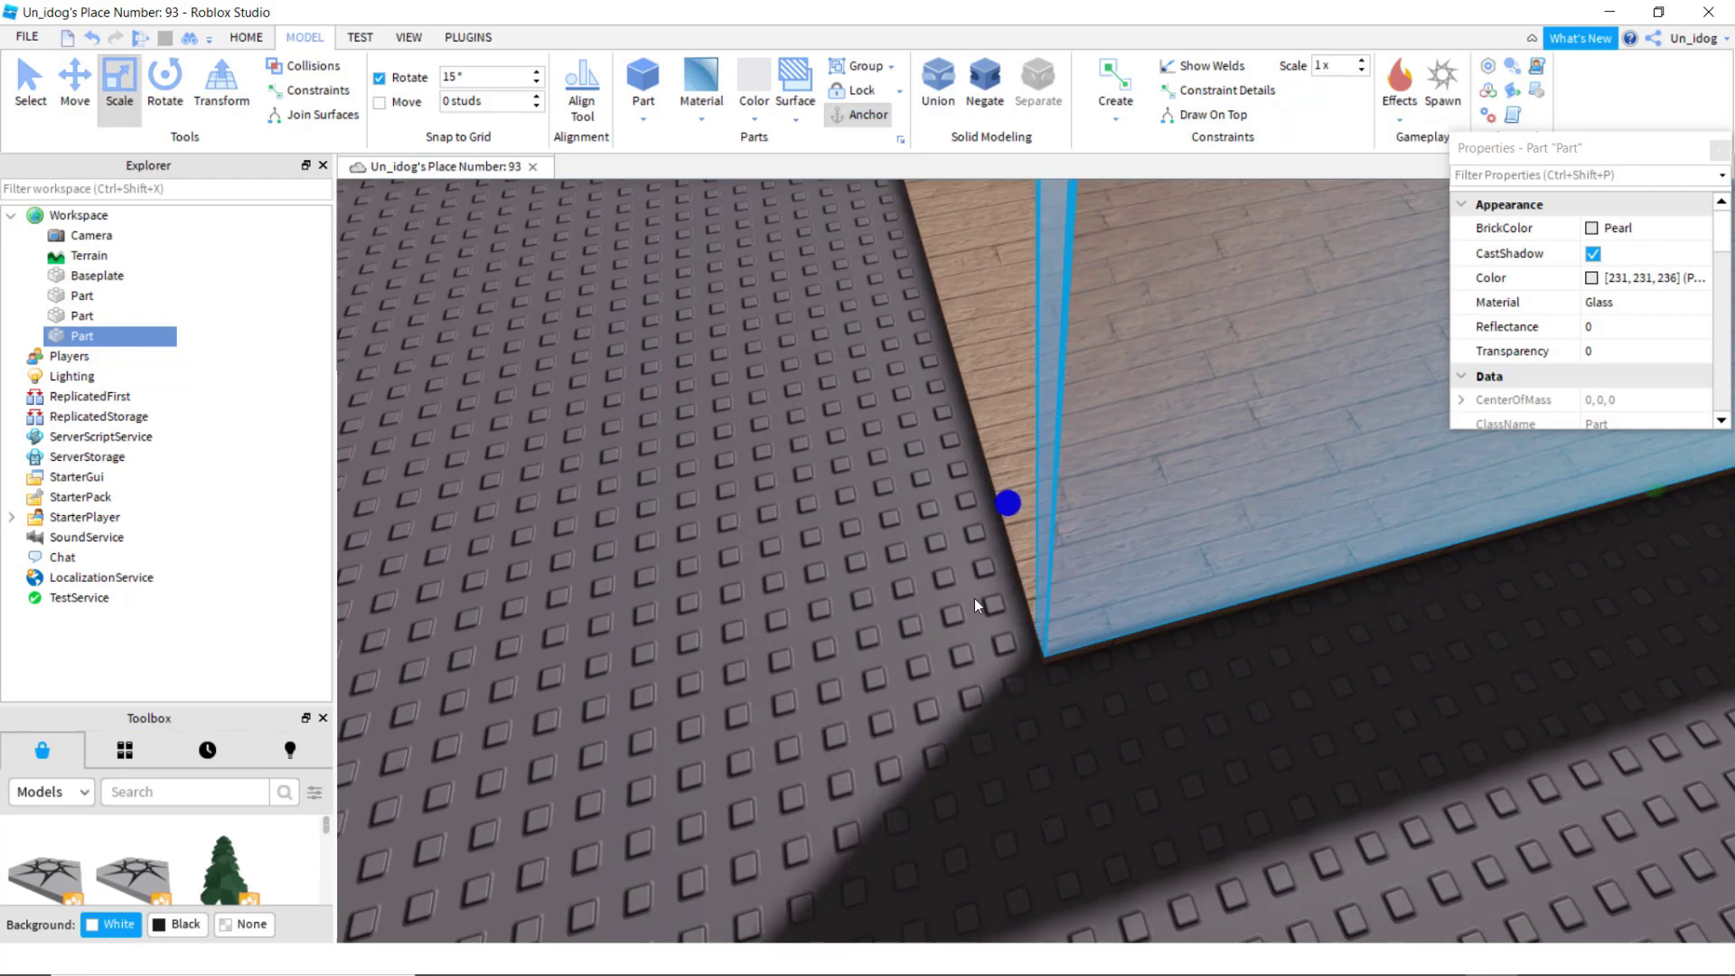
pyautogui.click(979, 596)
pyautogui.scroll(-8, 979, 596)
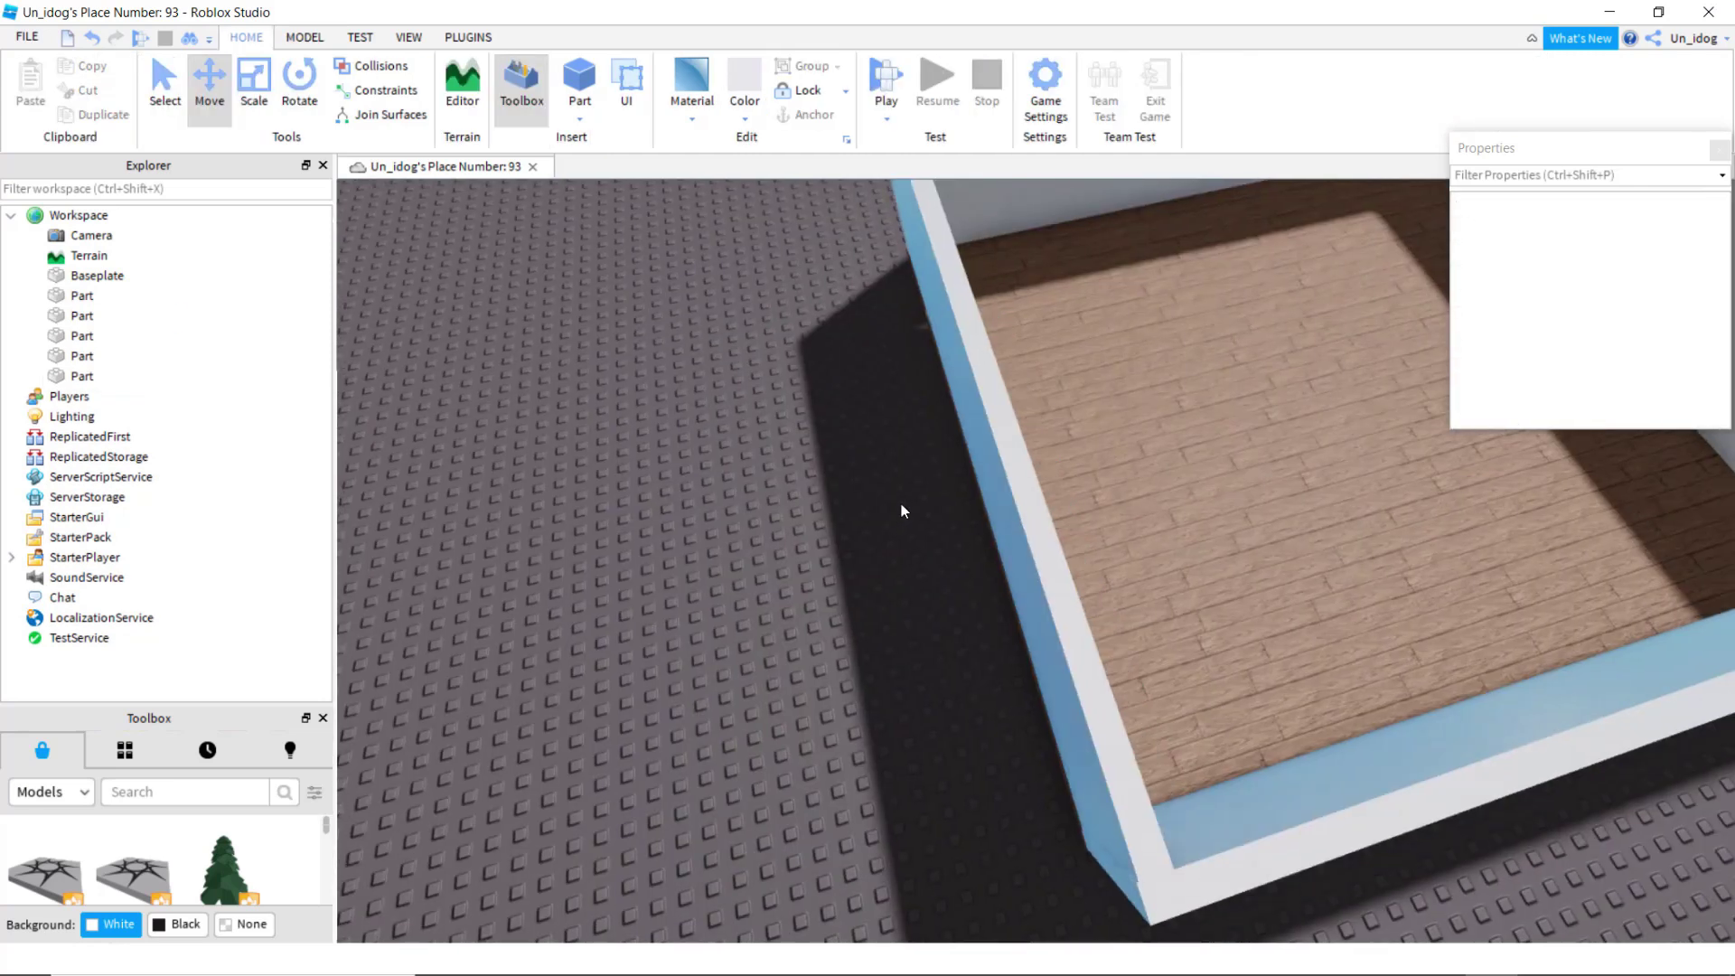
# Step: Set the transparency of the glass walls around the floor to 0.3
pyautogui.moveTo(901, 507); pyautogui.dragTo(925, 553, button='right')
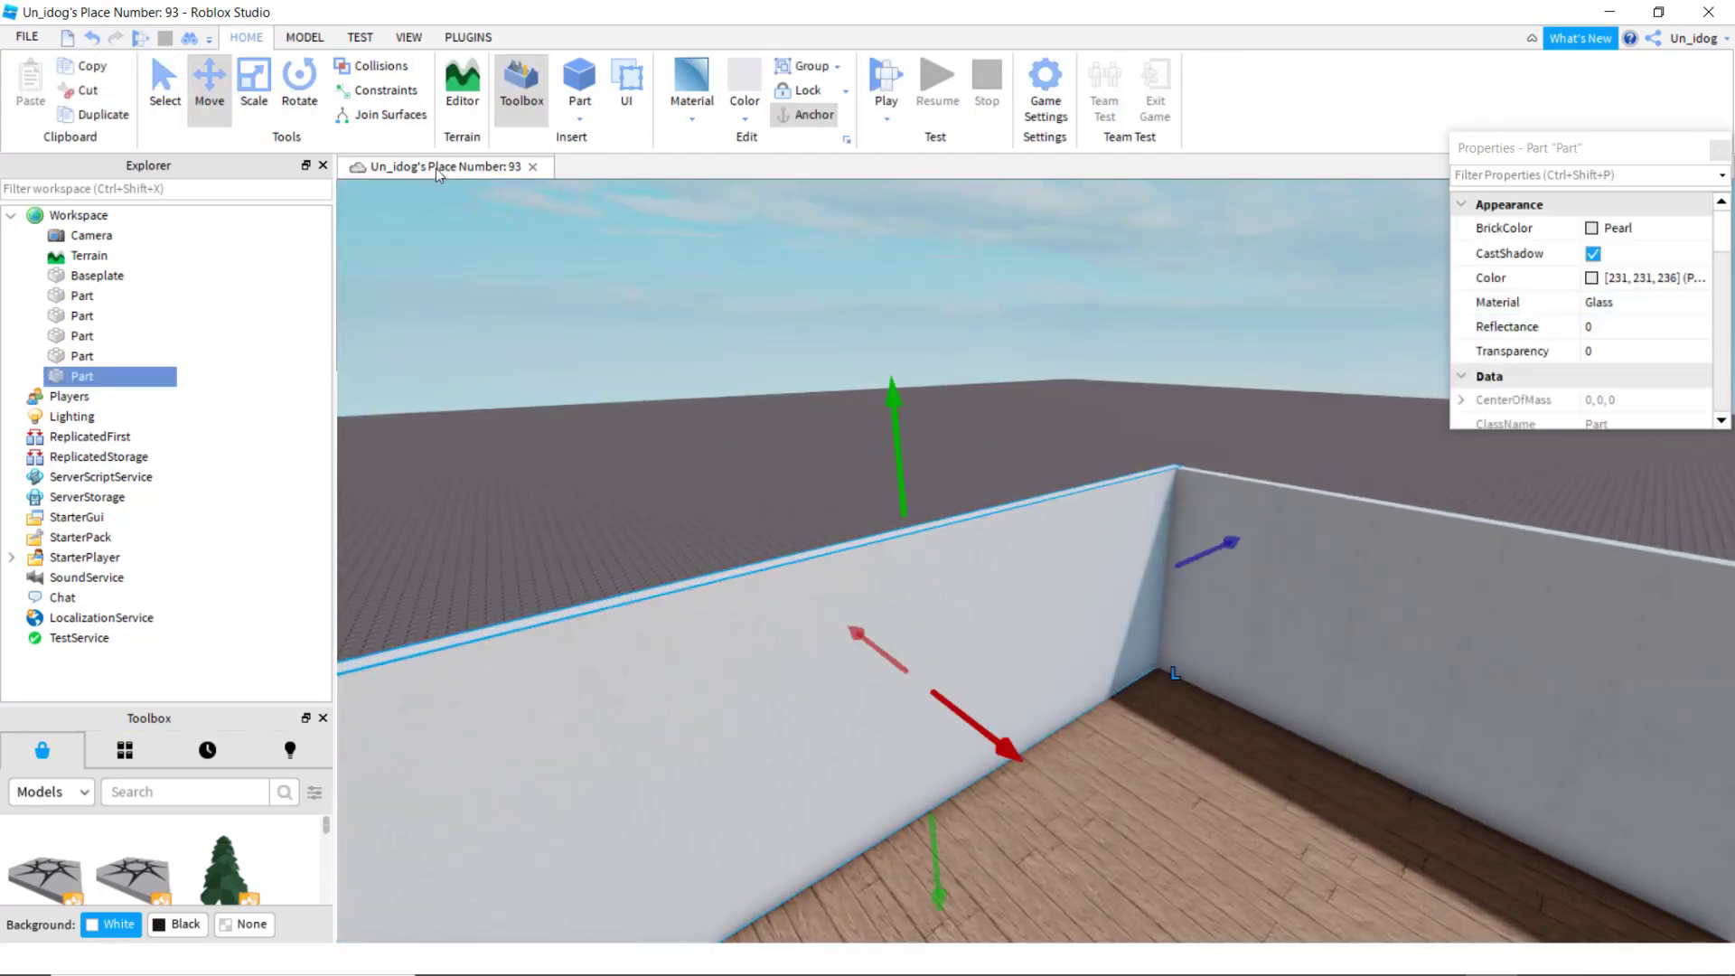
pyautogui.click(407, 38)
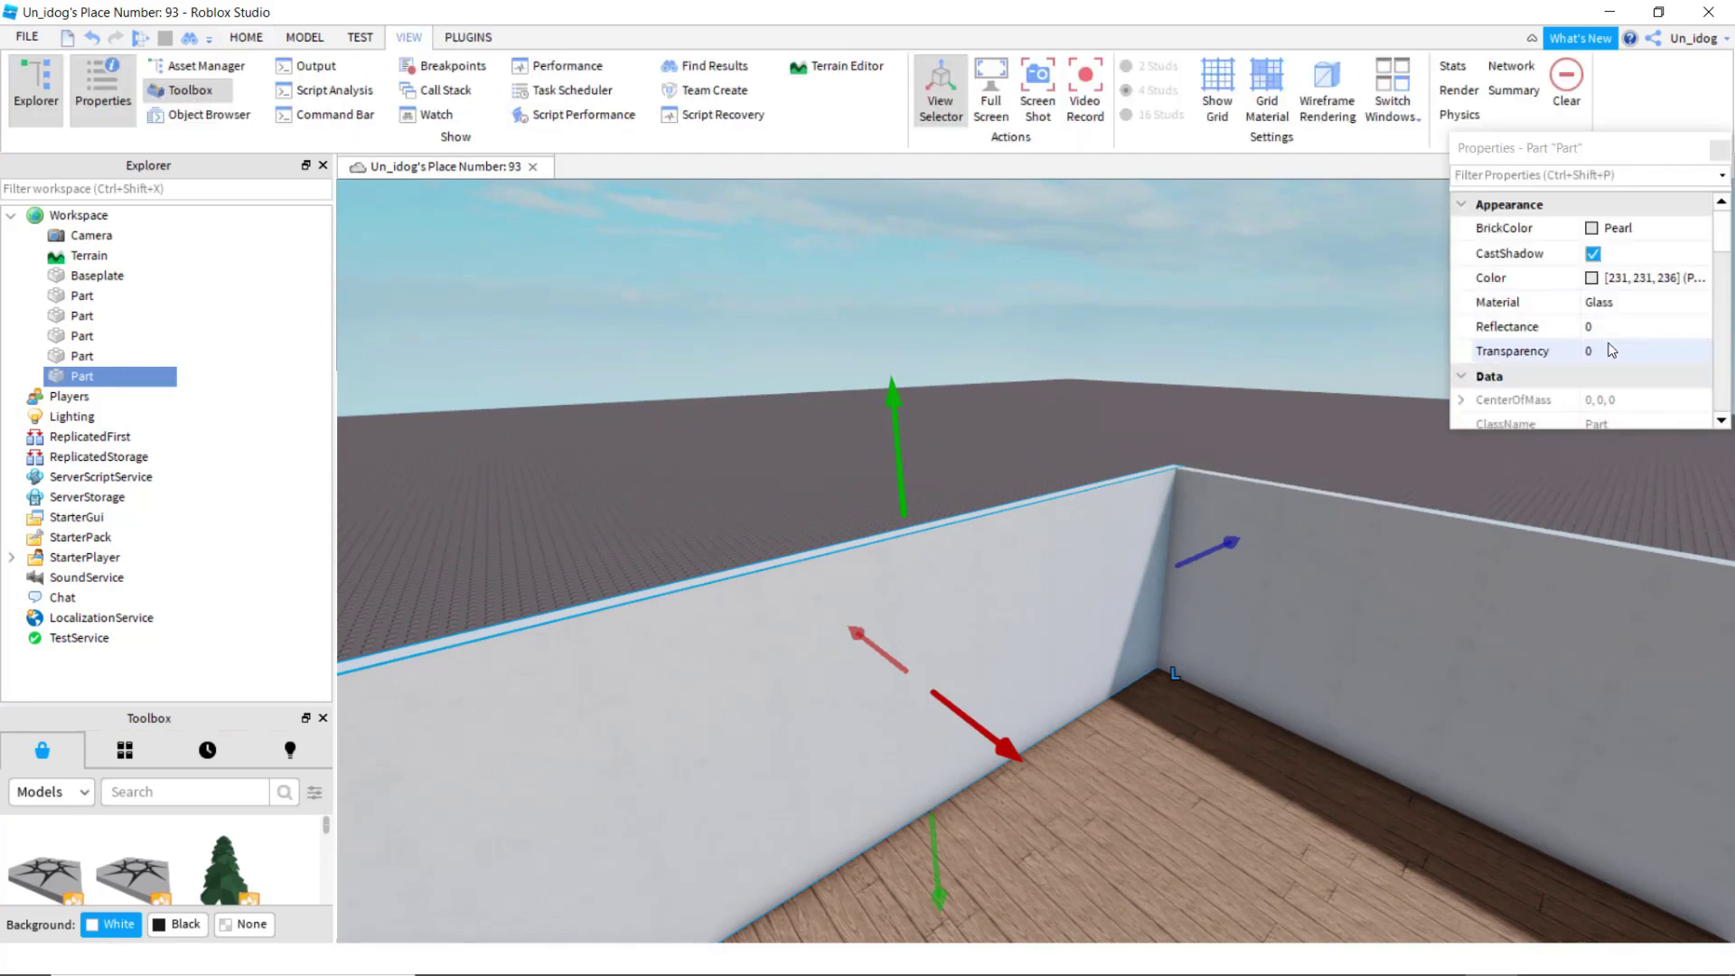
pyautogui.moveTo(1656, 359); pyautogui.dragTo(1671, 359)
pyautogui.moveTo(1544, 540); pyautogui.dragTo(1396, 543, button='right')
pyautogui.click(1317, 534)
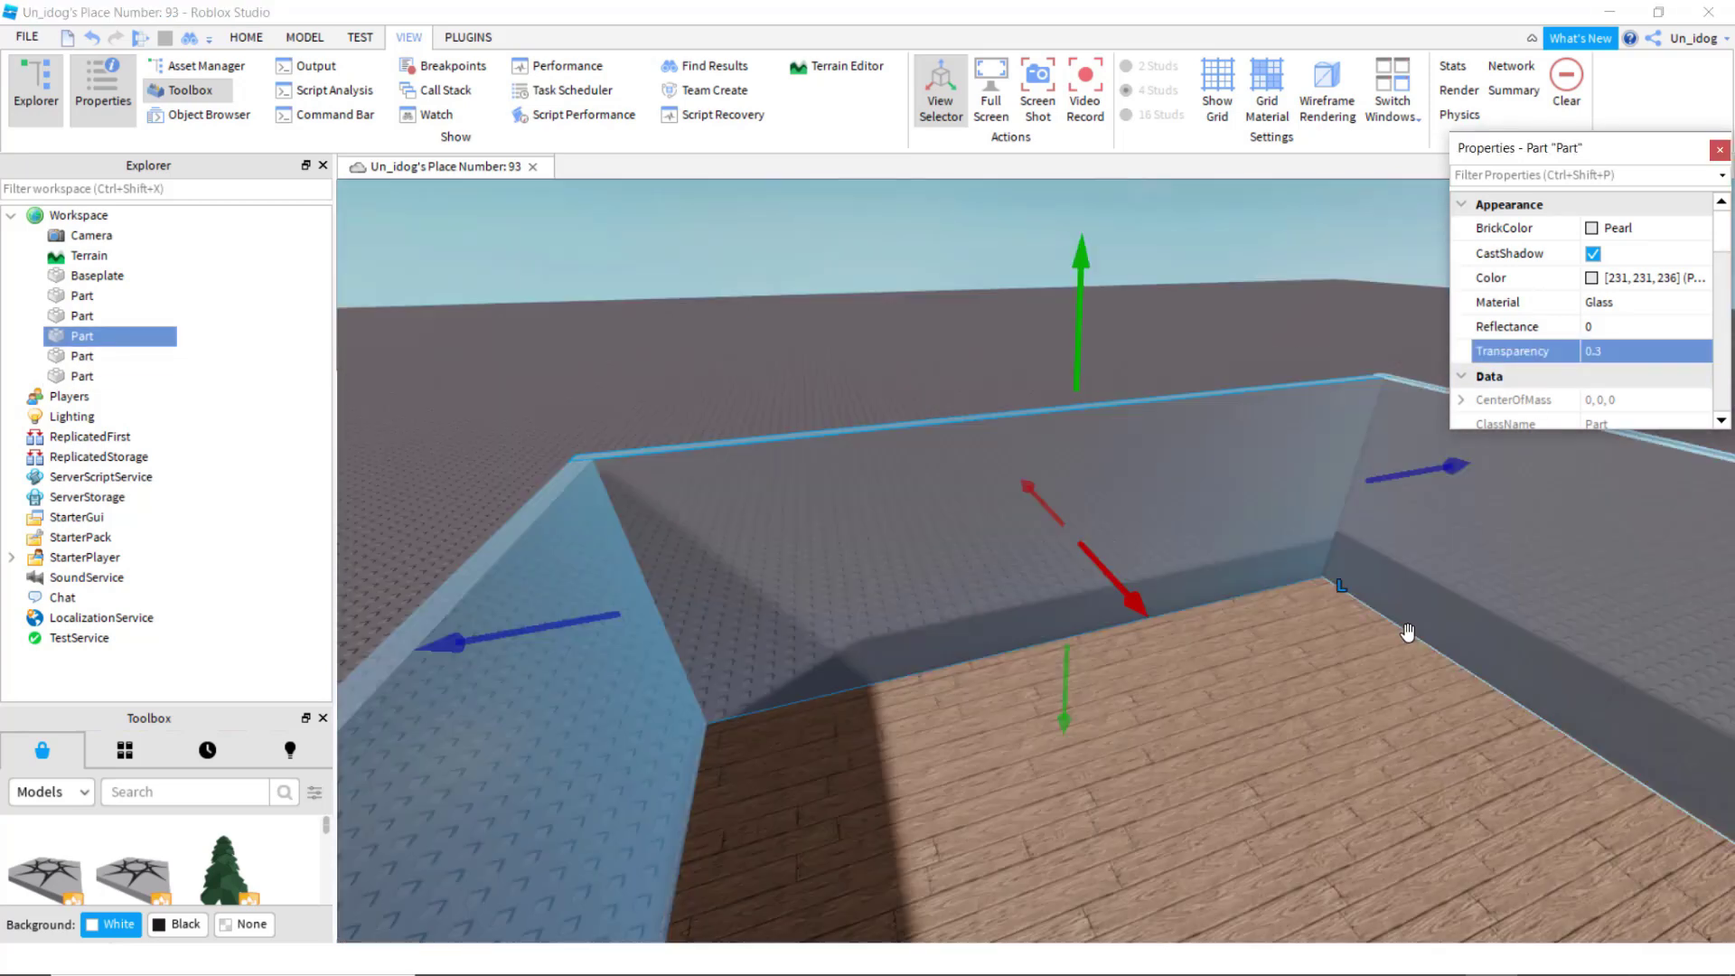
# Step: Select the first glass wall, on the shaded side of the floor, and duplicate it
pyautogui.moveTo(1406, 632); pyautogui.dragTo(1130, 497, button='right')
pyautogui.press('w')
pyautogui.press('w')
pyautogui.click(1282, 469)
pyautogui.press('w')
pyautogui.press('s')
pyautogui.click(1130, 498)
pyautogui.rightClick(1130, 497)
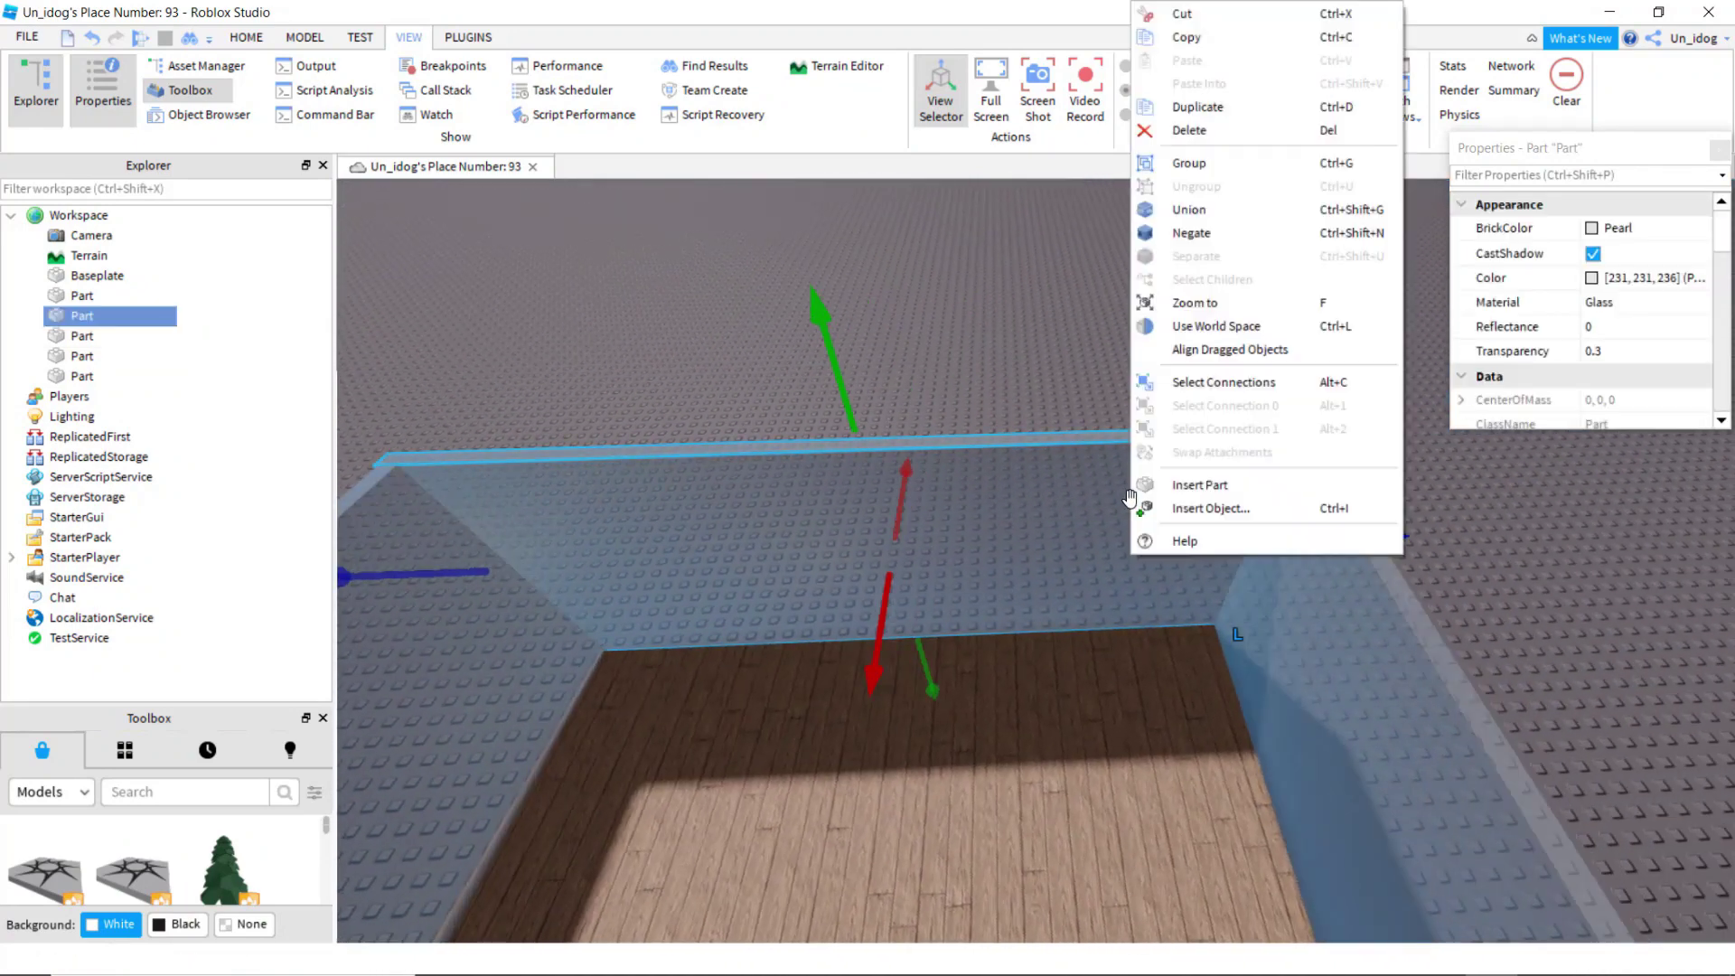
pyautogui.click(1179, 109)
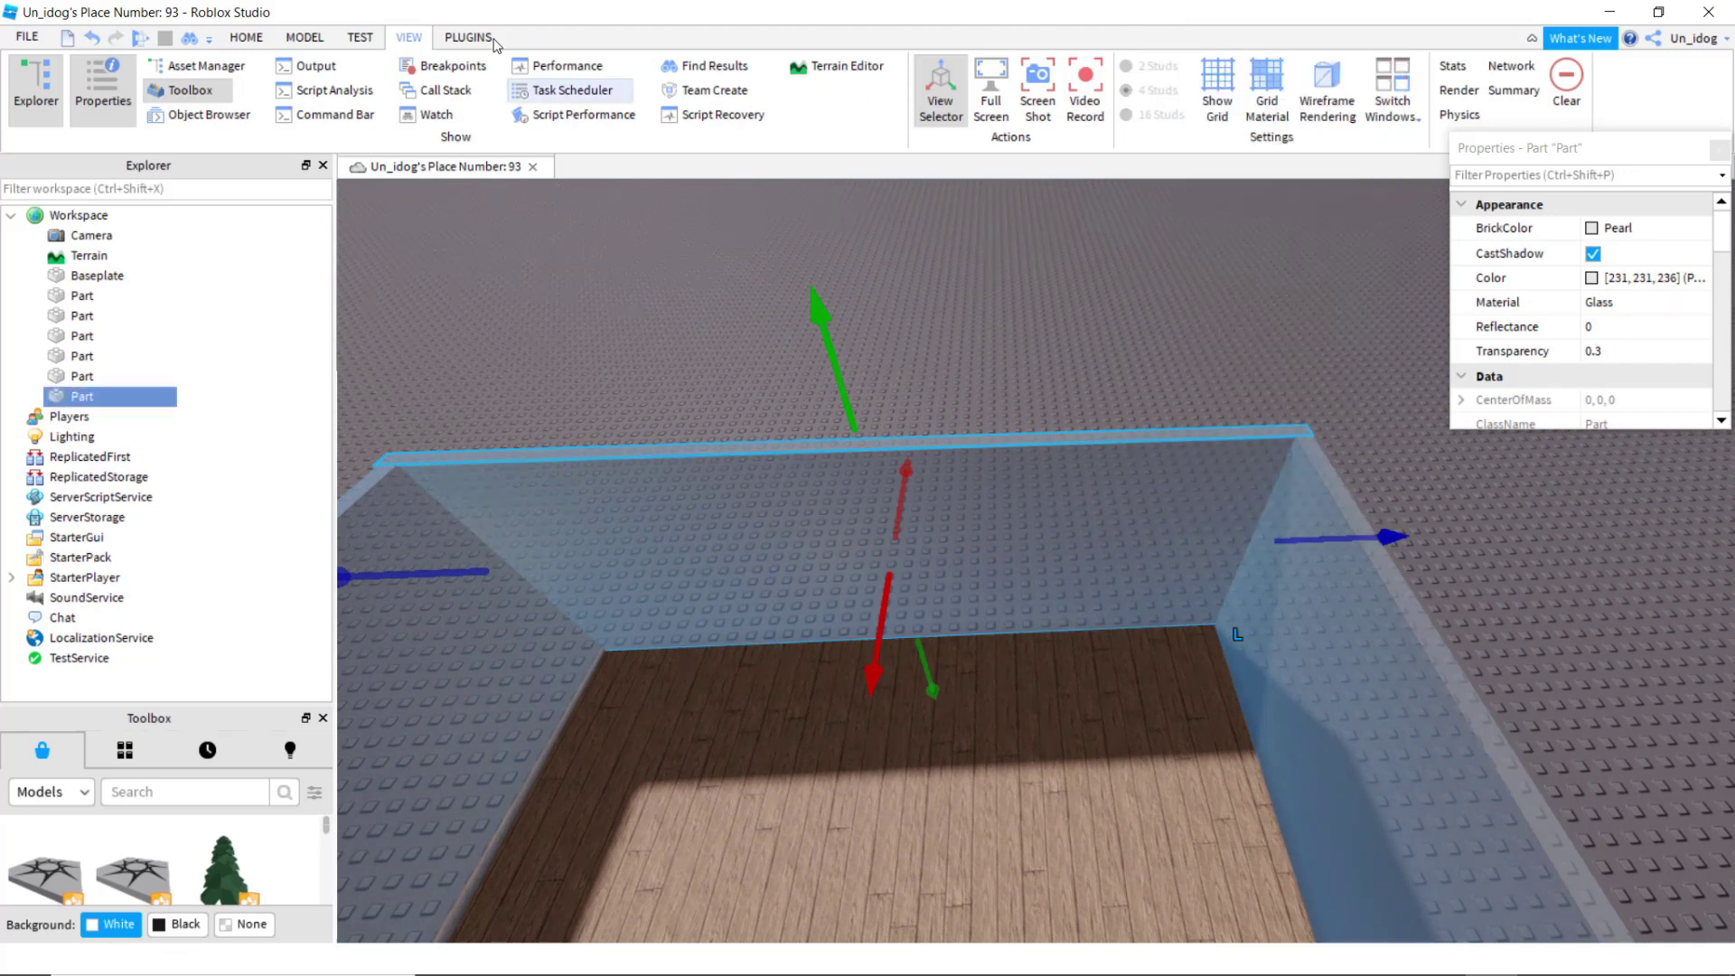
# Step: Change the duplicated wall's material to Smooth Plastic
pyautogui.click(236, 39)
pyautogui.click(753, 119)
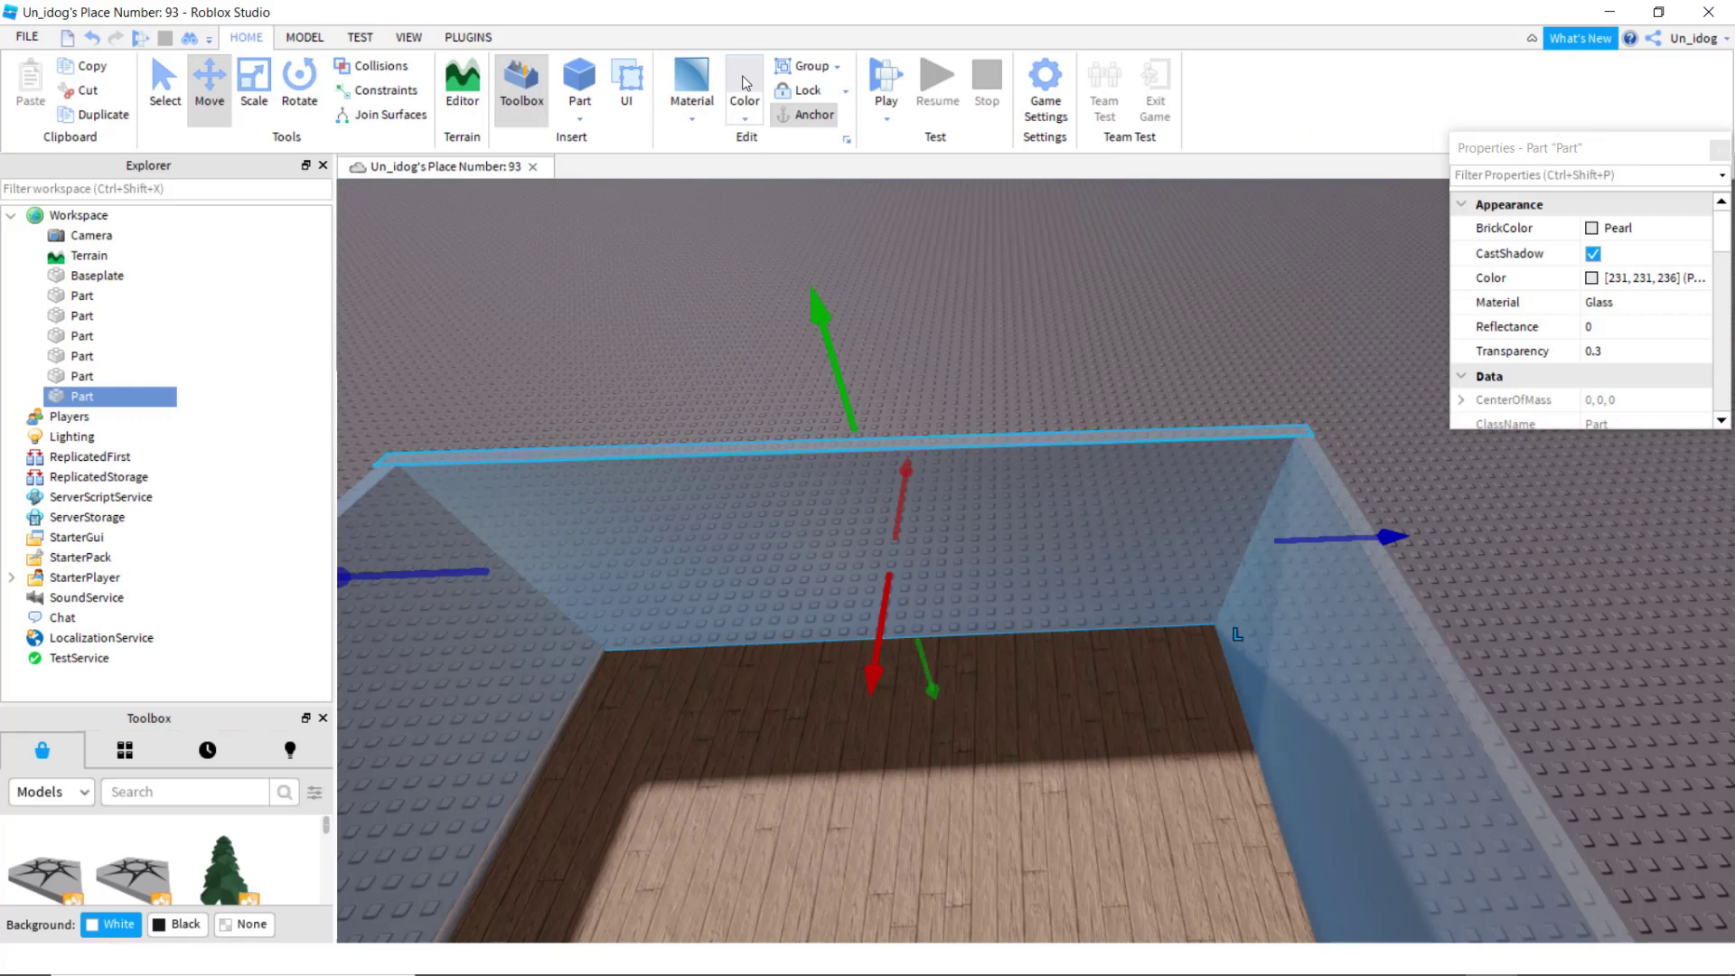
pyautogui.click(692, 118)
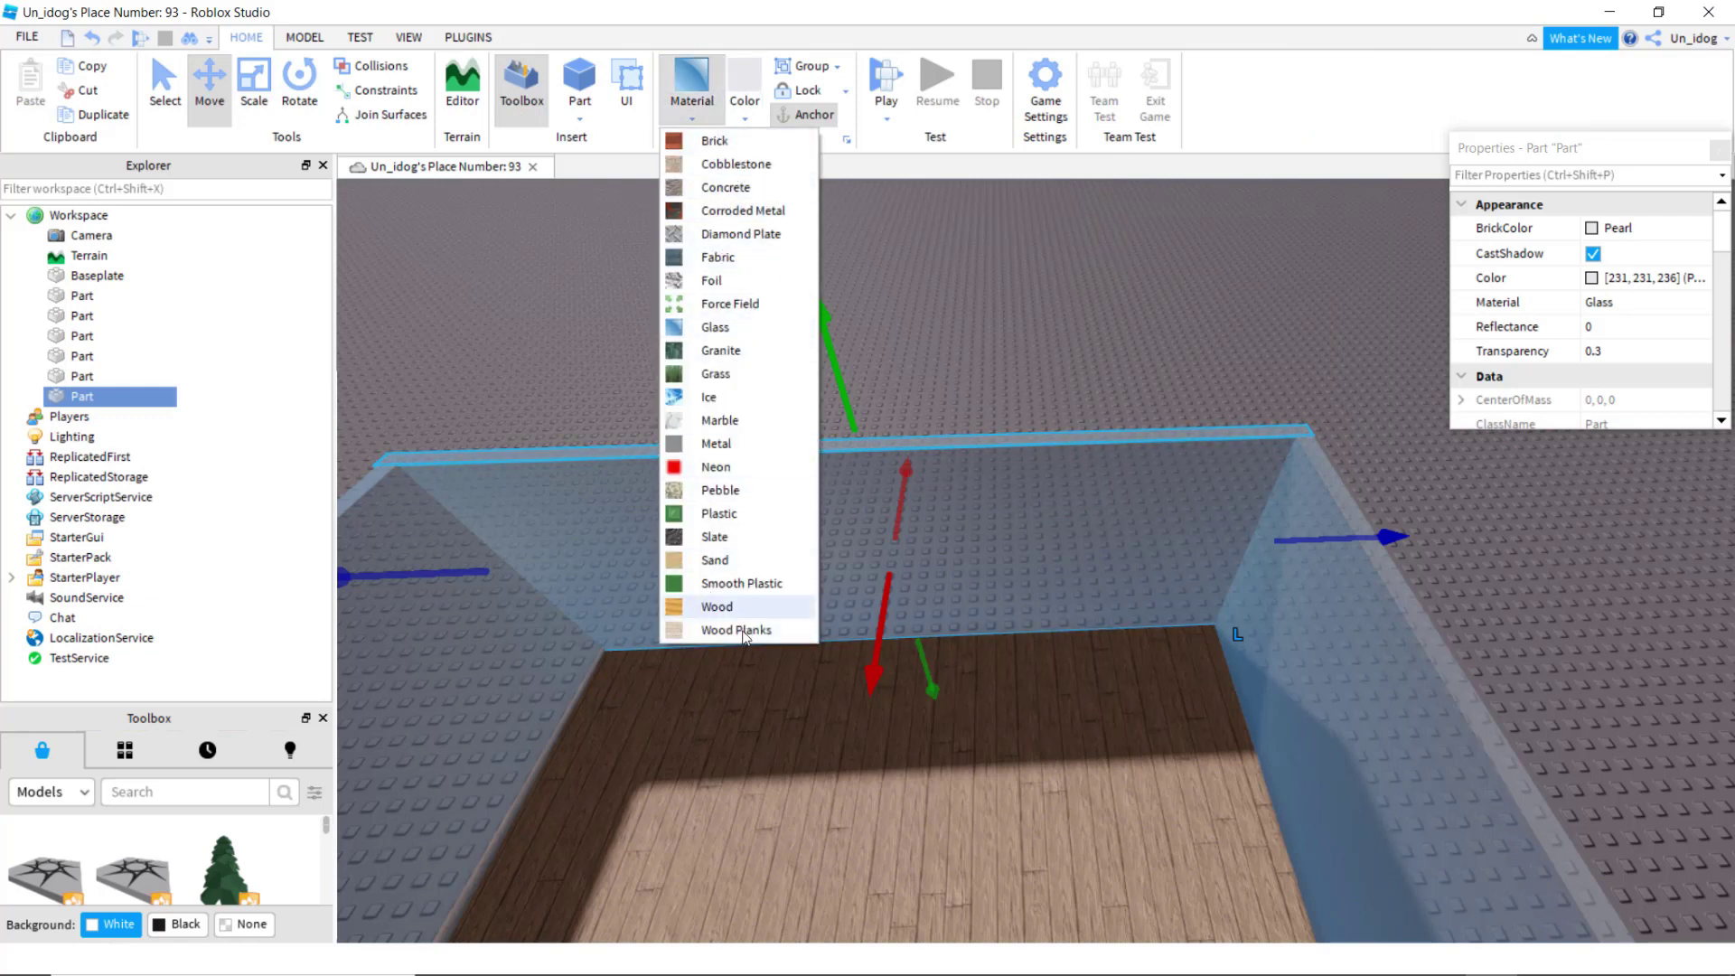
pyautogui.click(741, 583)
# Step: Set the Smooth Plastic wall's transparency to 0
pyautogui.scroll(-5, 744, 553)
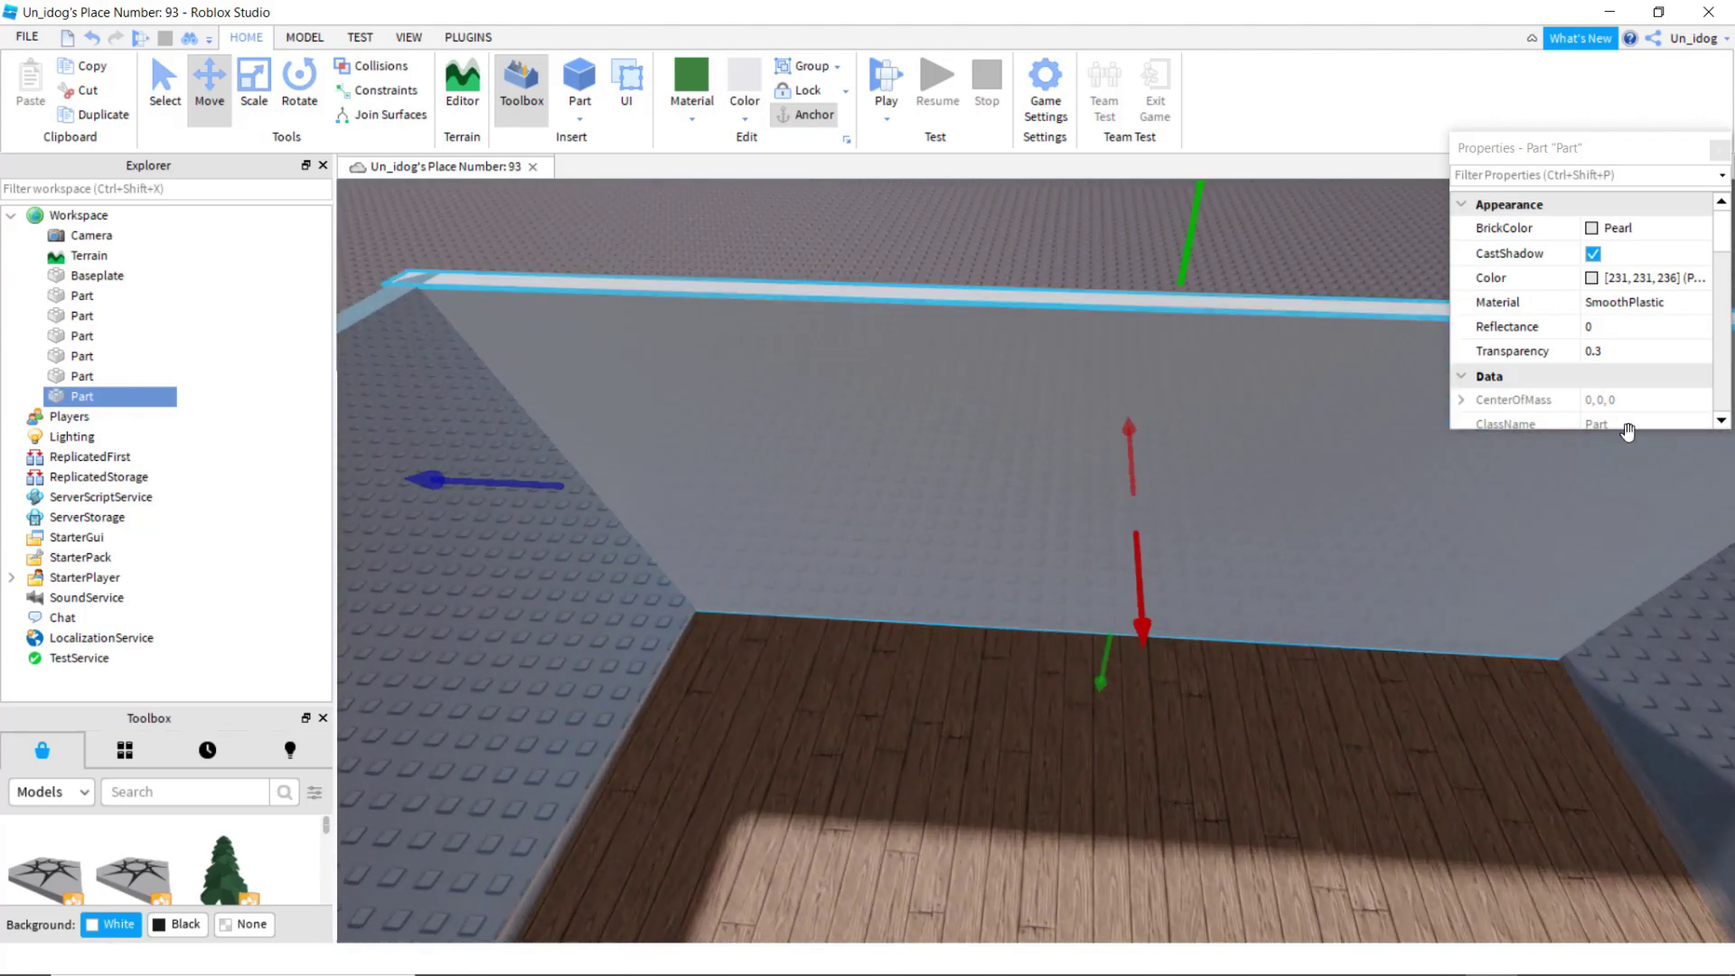
pyautogui.click(1642, 336)
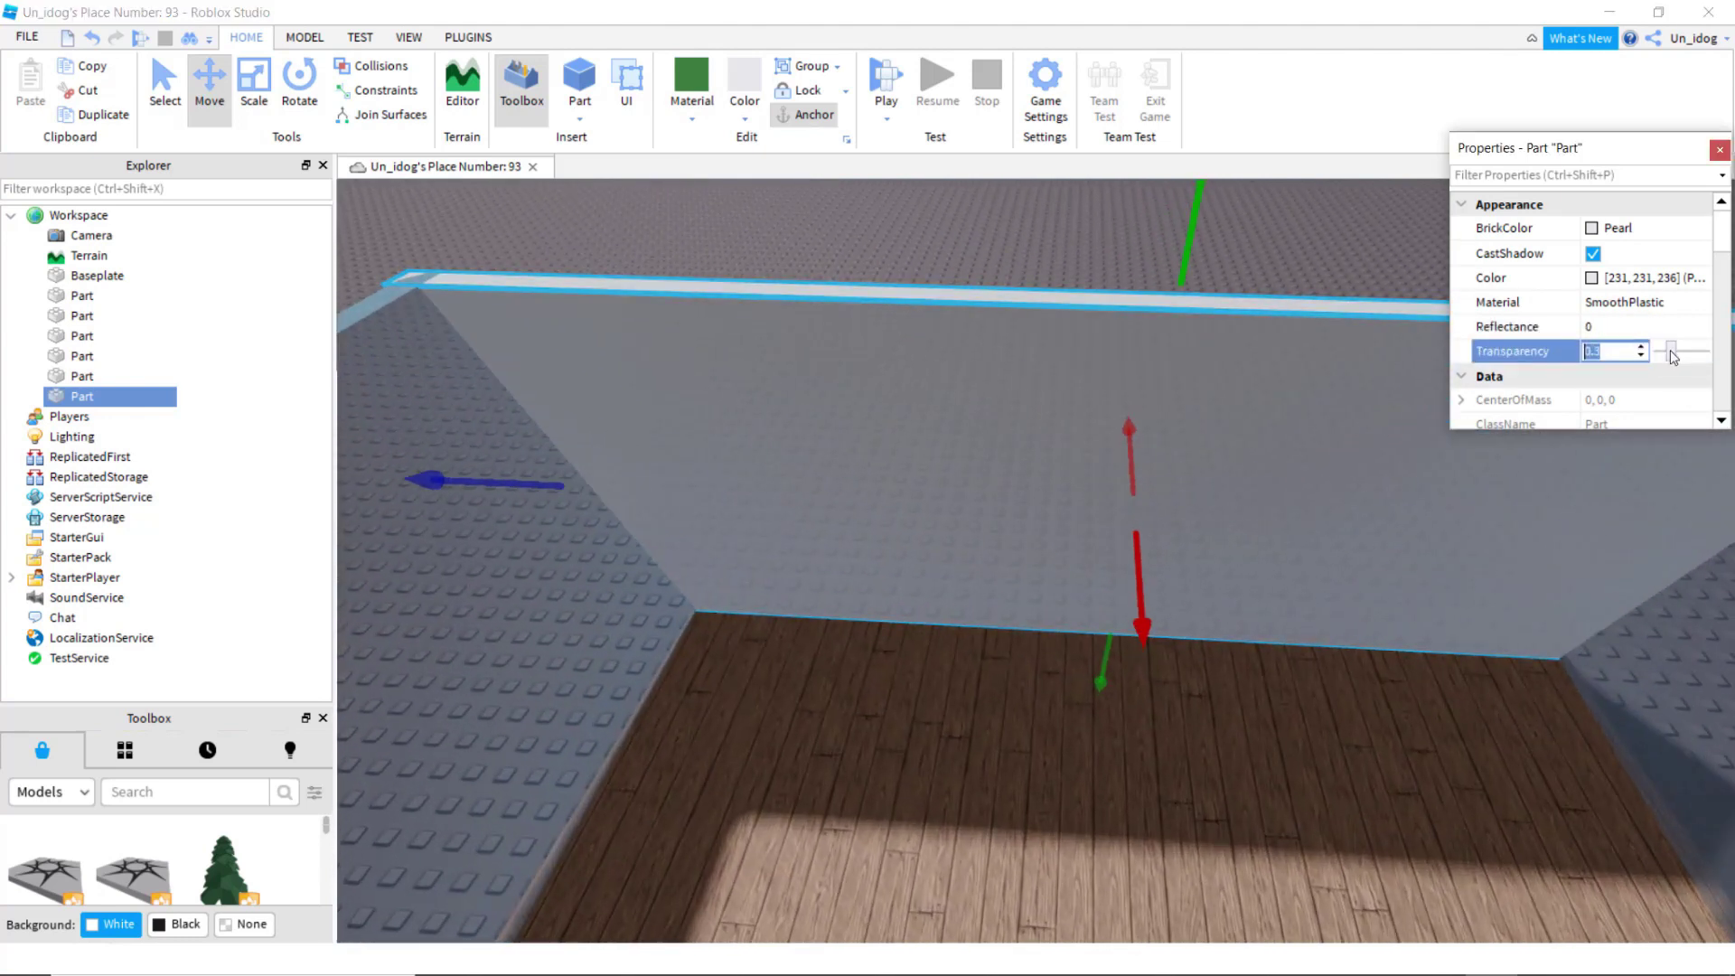
pyautogui.moveTo(1672, 357); pyautogui.dragTo(1638, 359)
pyautogui.scroll(-5, 1298, 353)
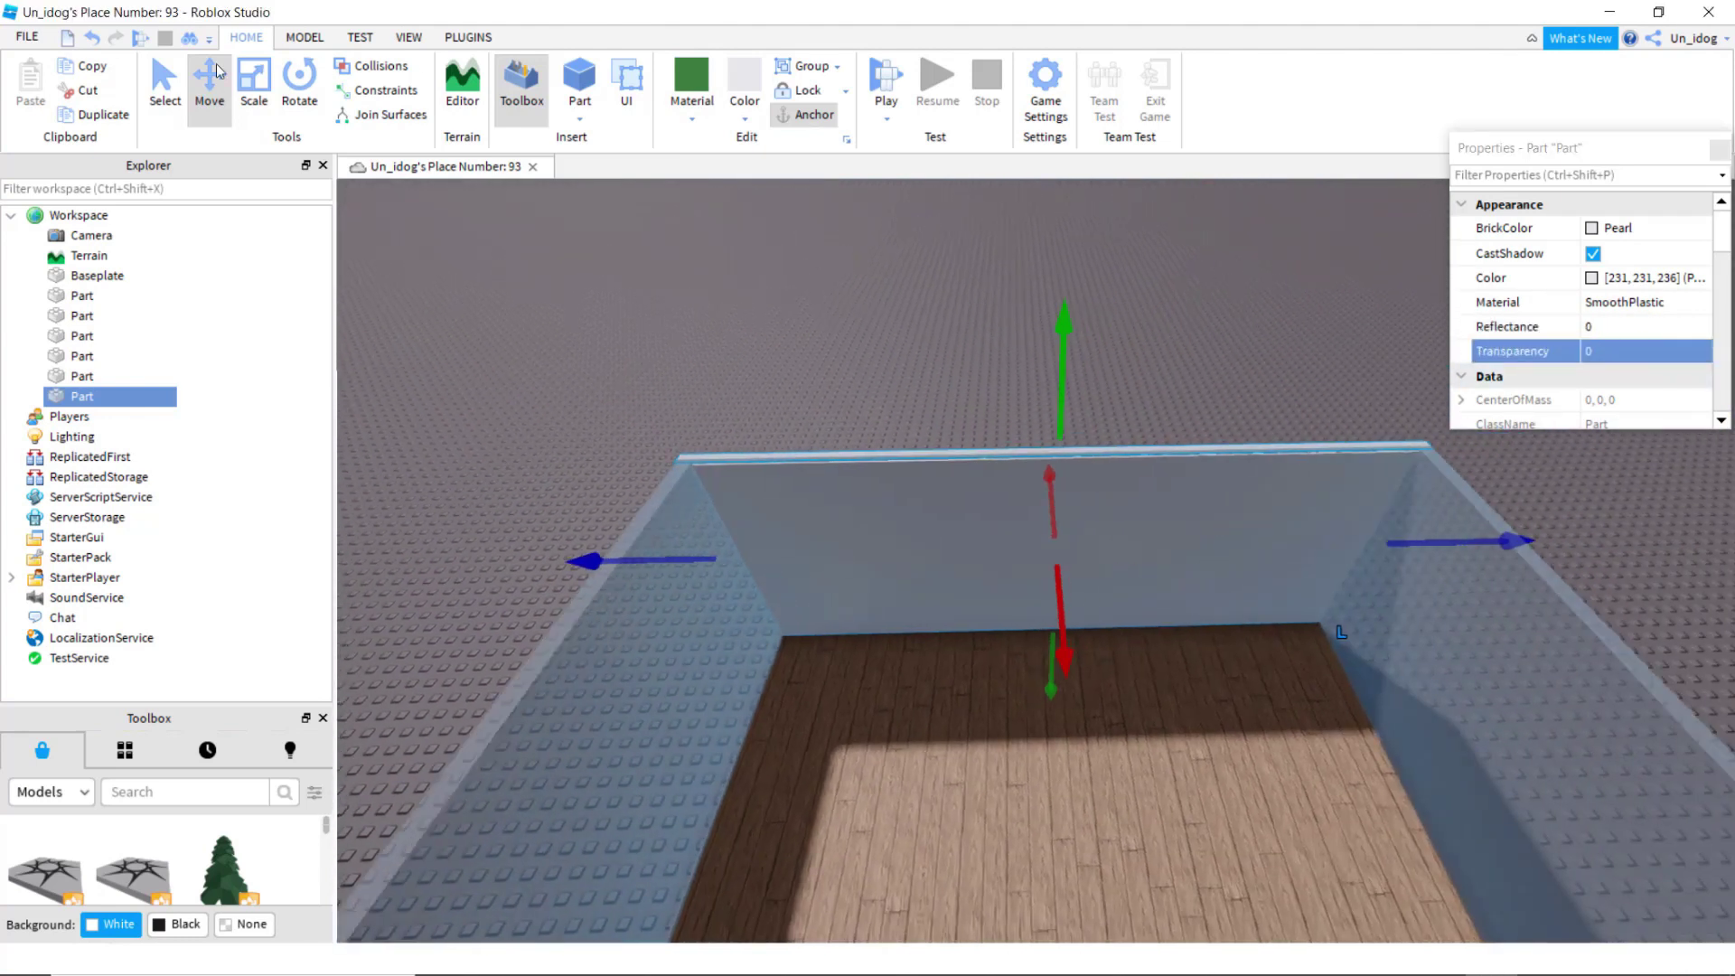
# Step: Scale the Smooth Plastic wall down in length to a narrow full-height post at the corner of two glass walls
pyautogui.moveTo(1031, 524); pyautogui.dragTo(953, 523, button='right')
pyautogui.moveTo(956, 476); pyautogui.dragTo(958, 478)
pyautogui.moveTo(959, 477); pyautogui.dragTo(979, 544, button='right')
pyautogui.moveTo(1030, 697); pyautogui.dragTo(1030, 692)
pyautogui.moveTo(1031, 691); pyautogui.dragTo(1043, 558, button='right')
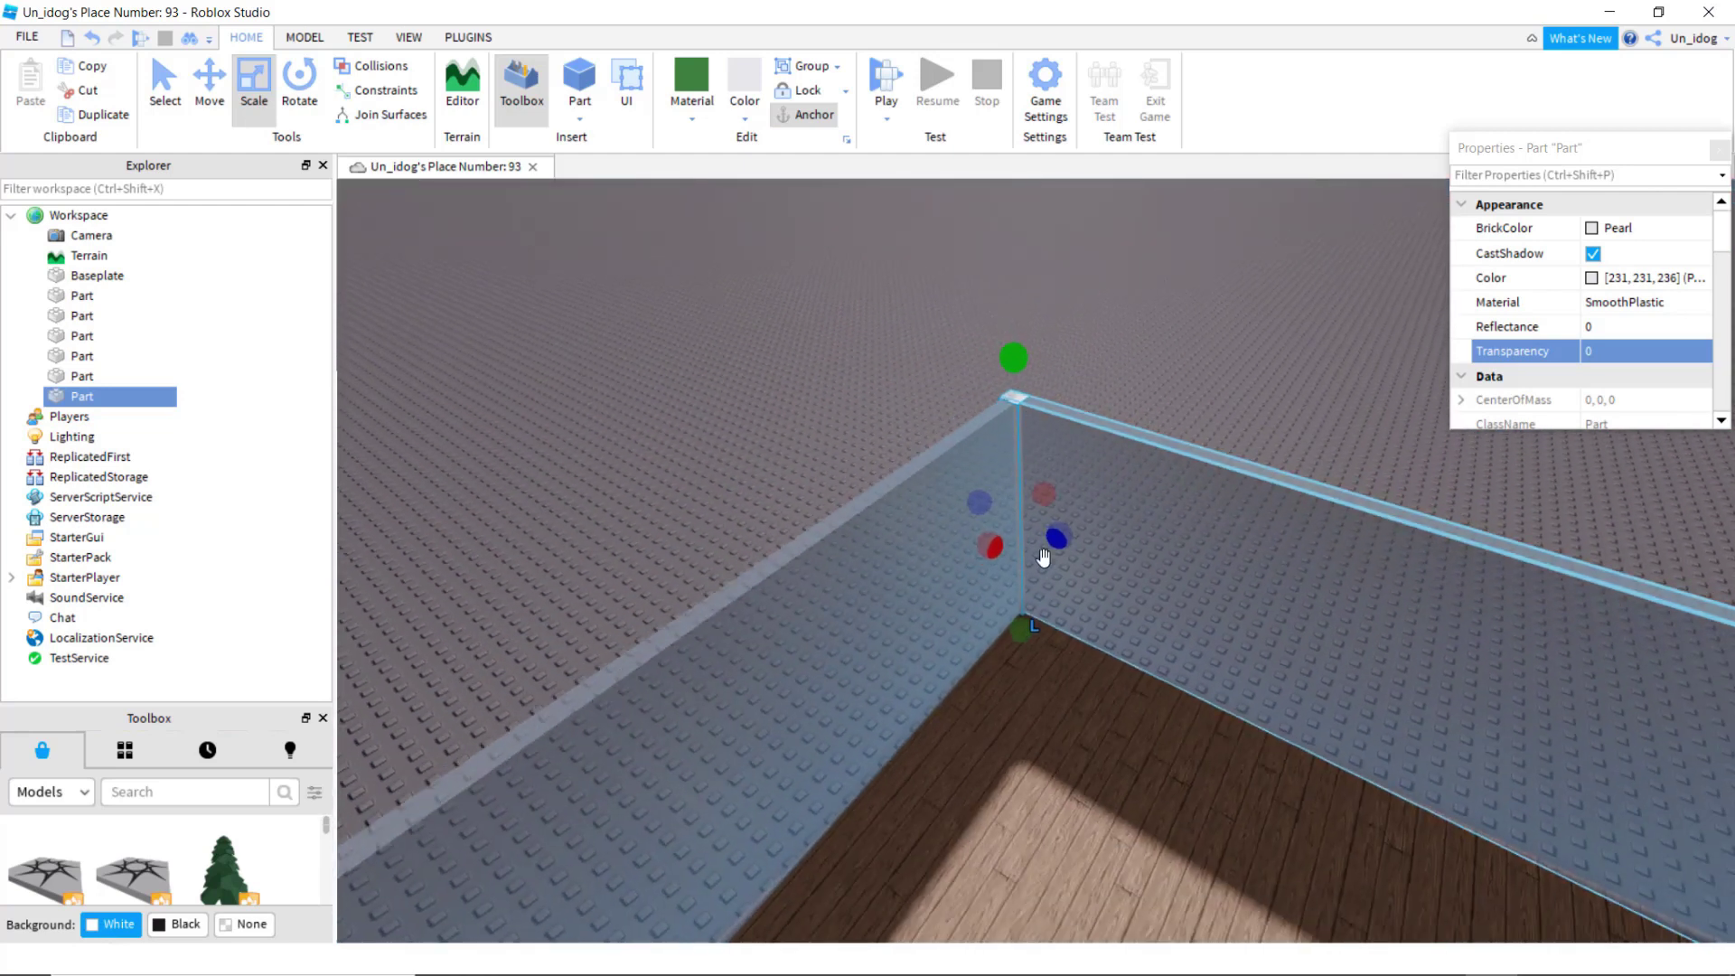
pyautogui.rightClick(1020, 396)
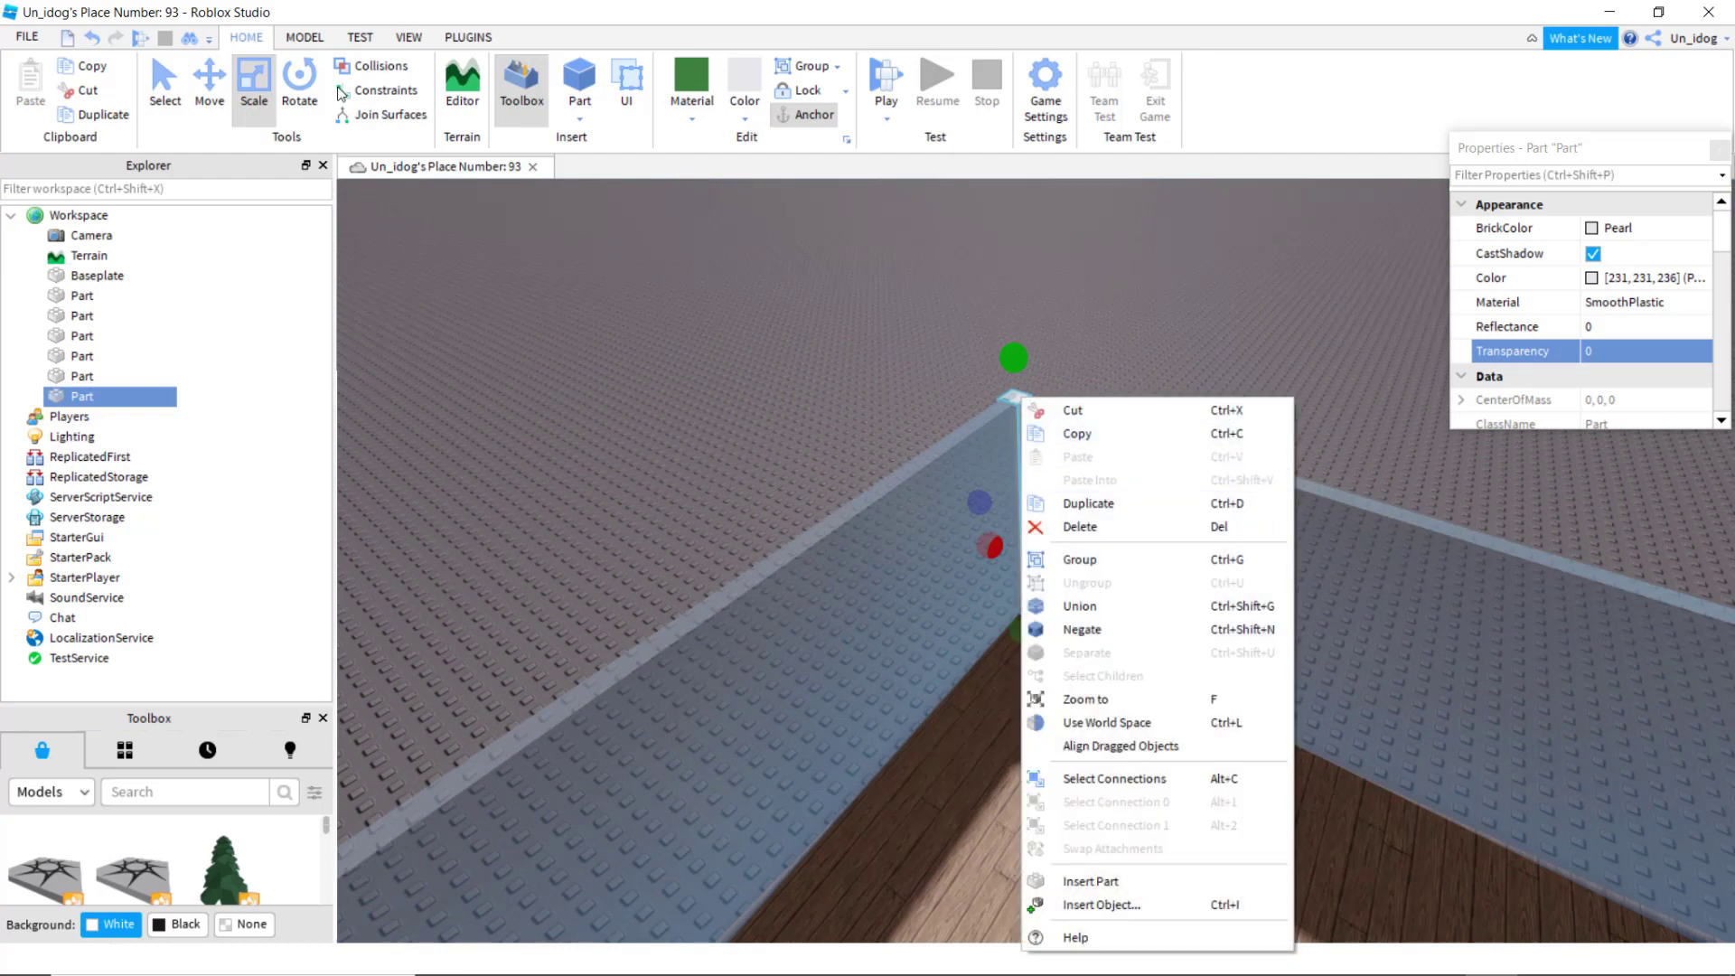
# Step: Move the Smooth Plastic post so it fits into the corner where the two glass walls meet
pyautogui.click(227, 96)
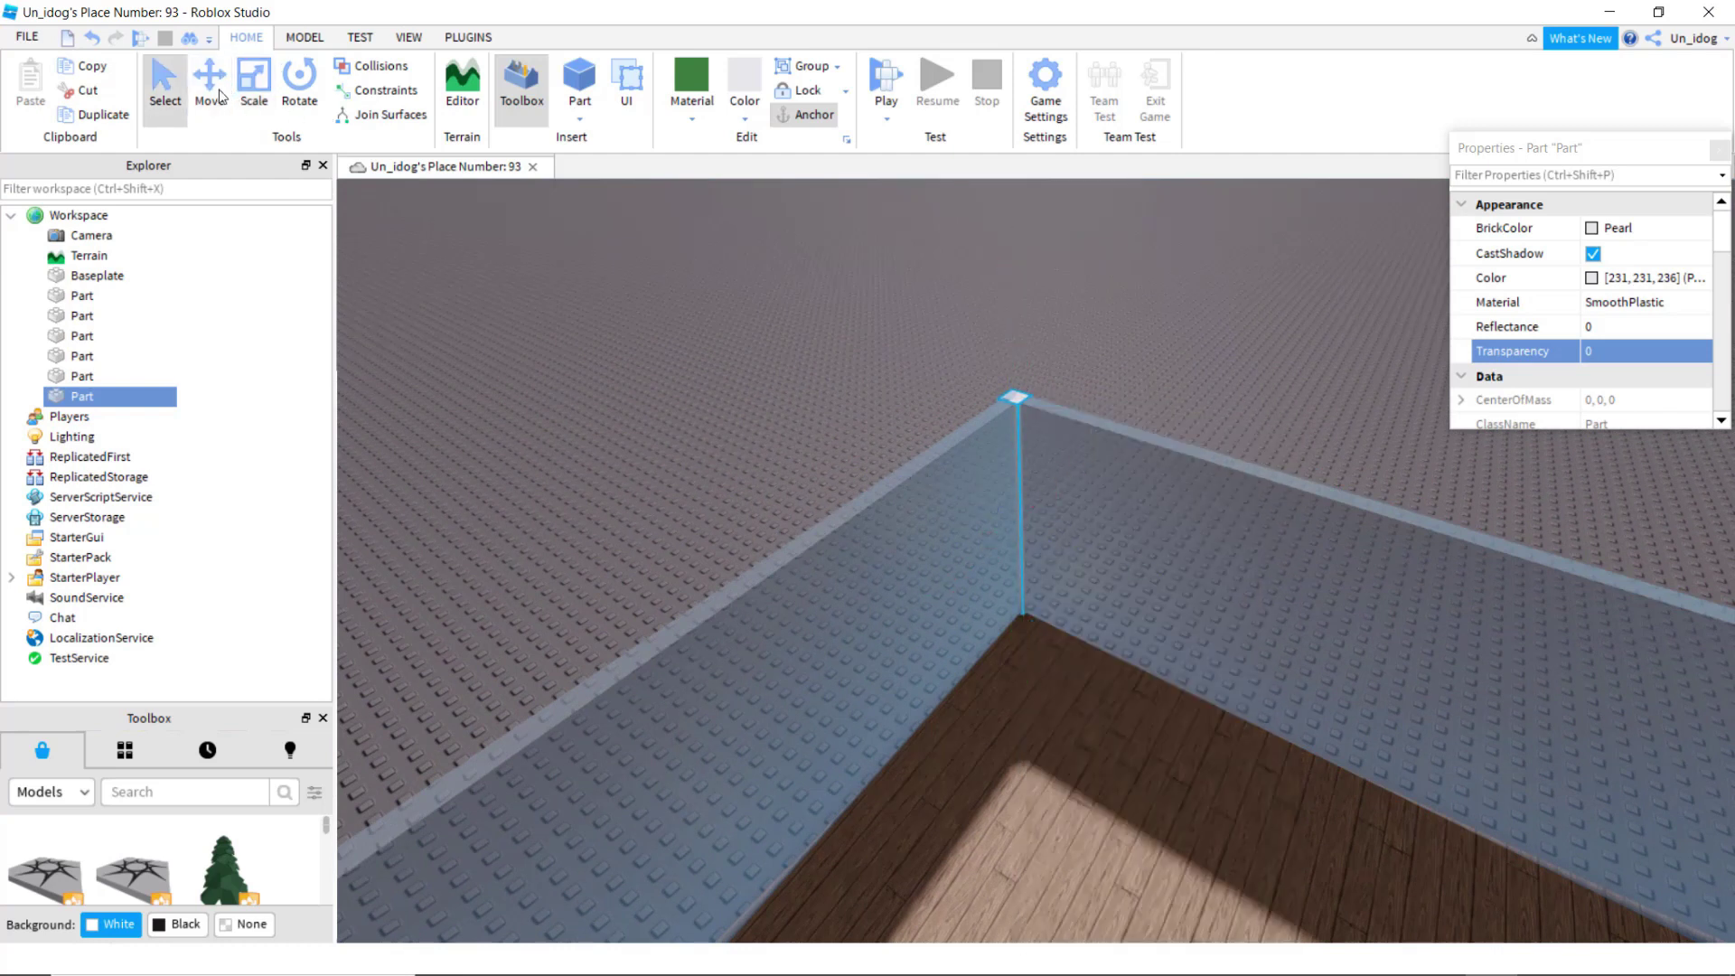
pyautogui.moveTo(995, 473); pyautogui.dragTo(927, 492, button='right')
pyautogui.scroll(3, 927, 492)
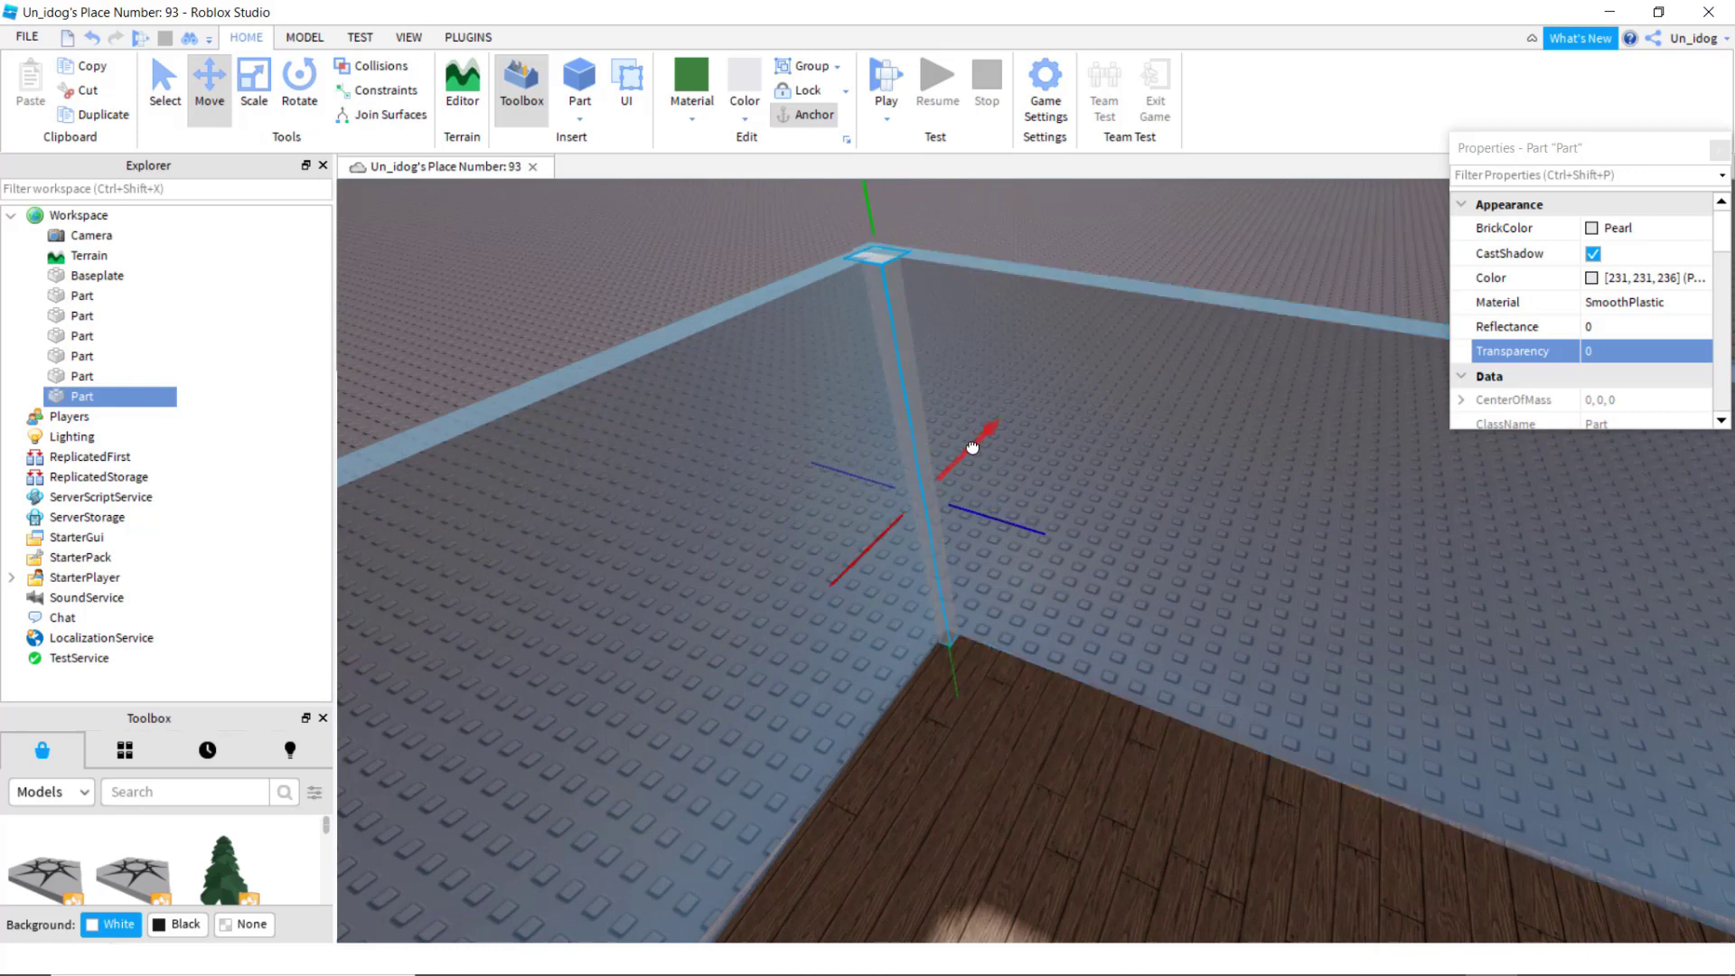
pyautogui.moveTo(972, 444); pyautogui.dragTo(913, 426, button='right')
# Step: Duplicate the Smooth Plastic corner post and move the copy into a second corner of the glass walls
pyautogui.rightClick(915, 424)
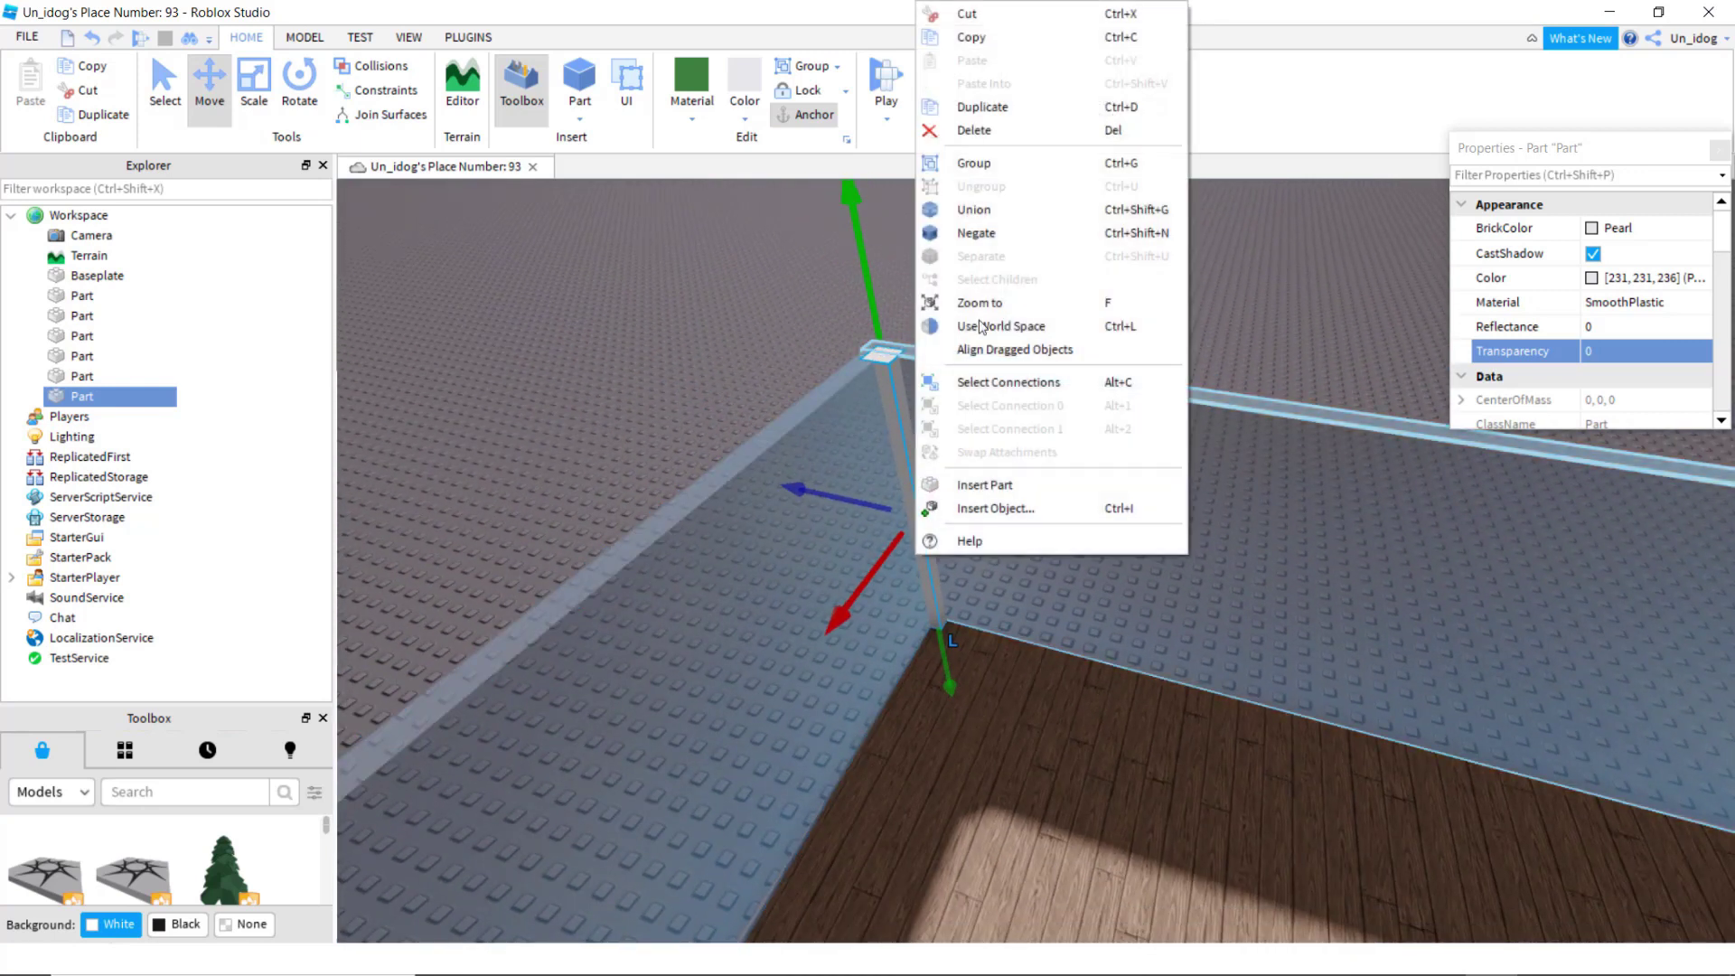
pyautogui.click(976, 108)
pyautogui.moveTo(1026, 542); pyautogui.dragTo(1068, 476, button='right')
# Step: Duplicate the second corner post and fit the copy into the third corner of the glass walls
pyautogui.rightClick(1079, 454)
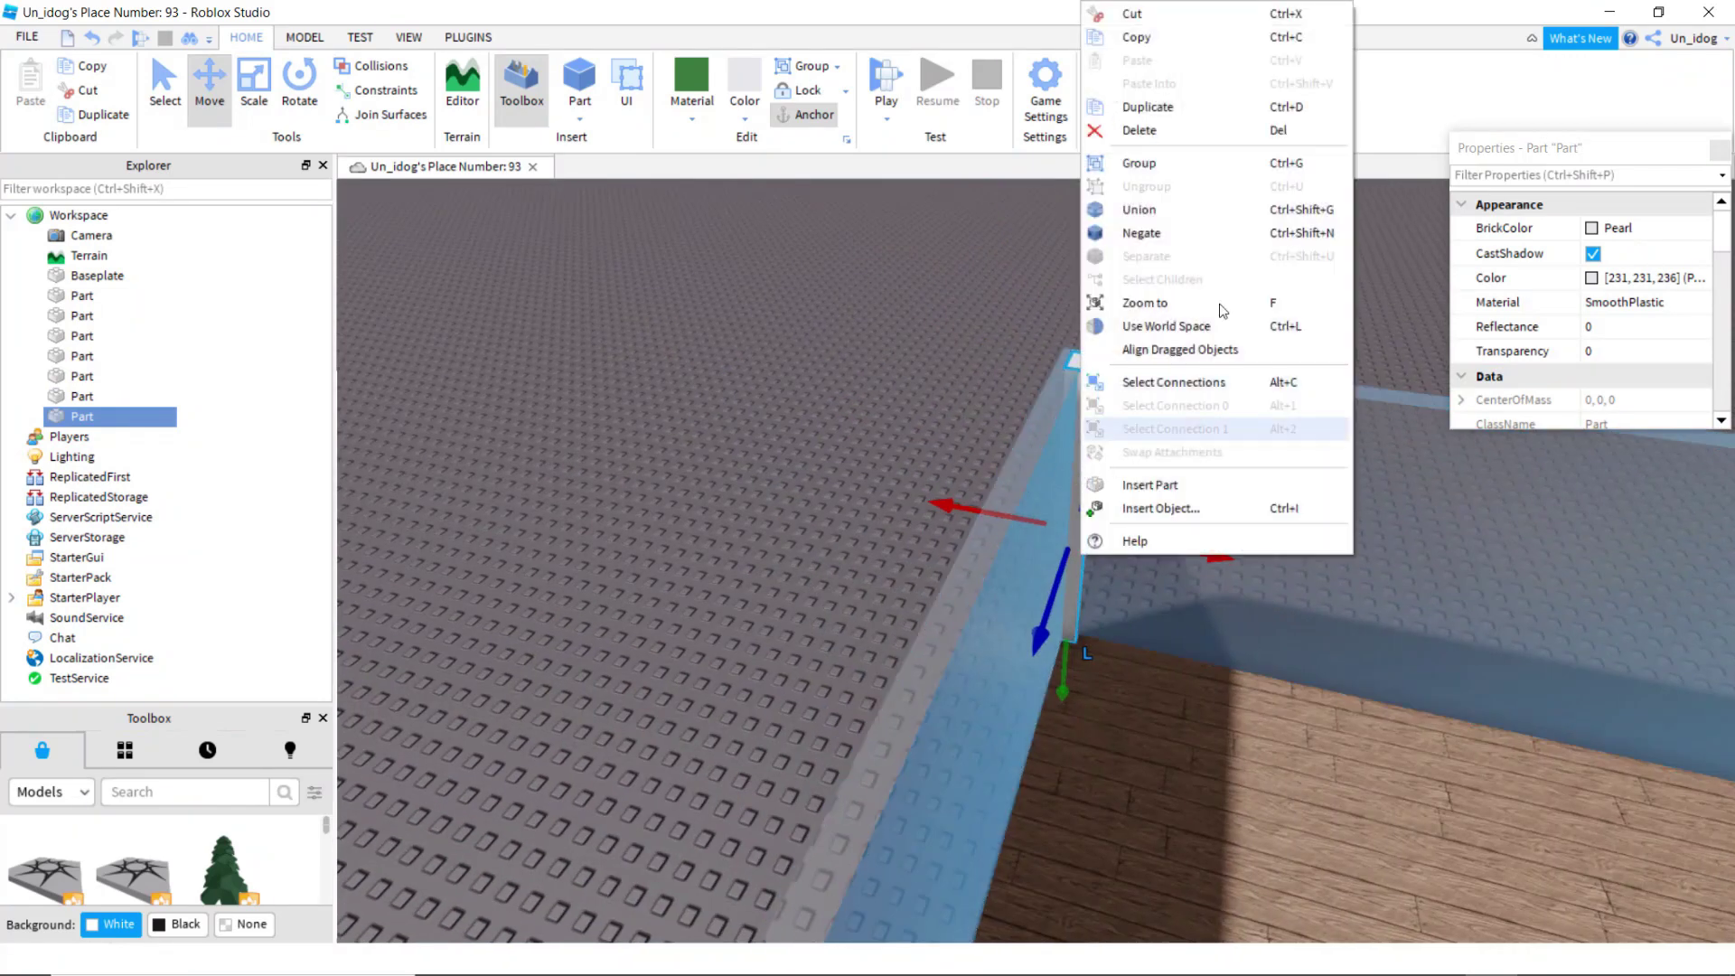
pyautogui.click(1122, 107)
pyautogui.moveTo(1212, 558); pyautogui.dragTo(1194, 563, button='right')
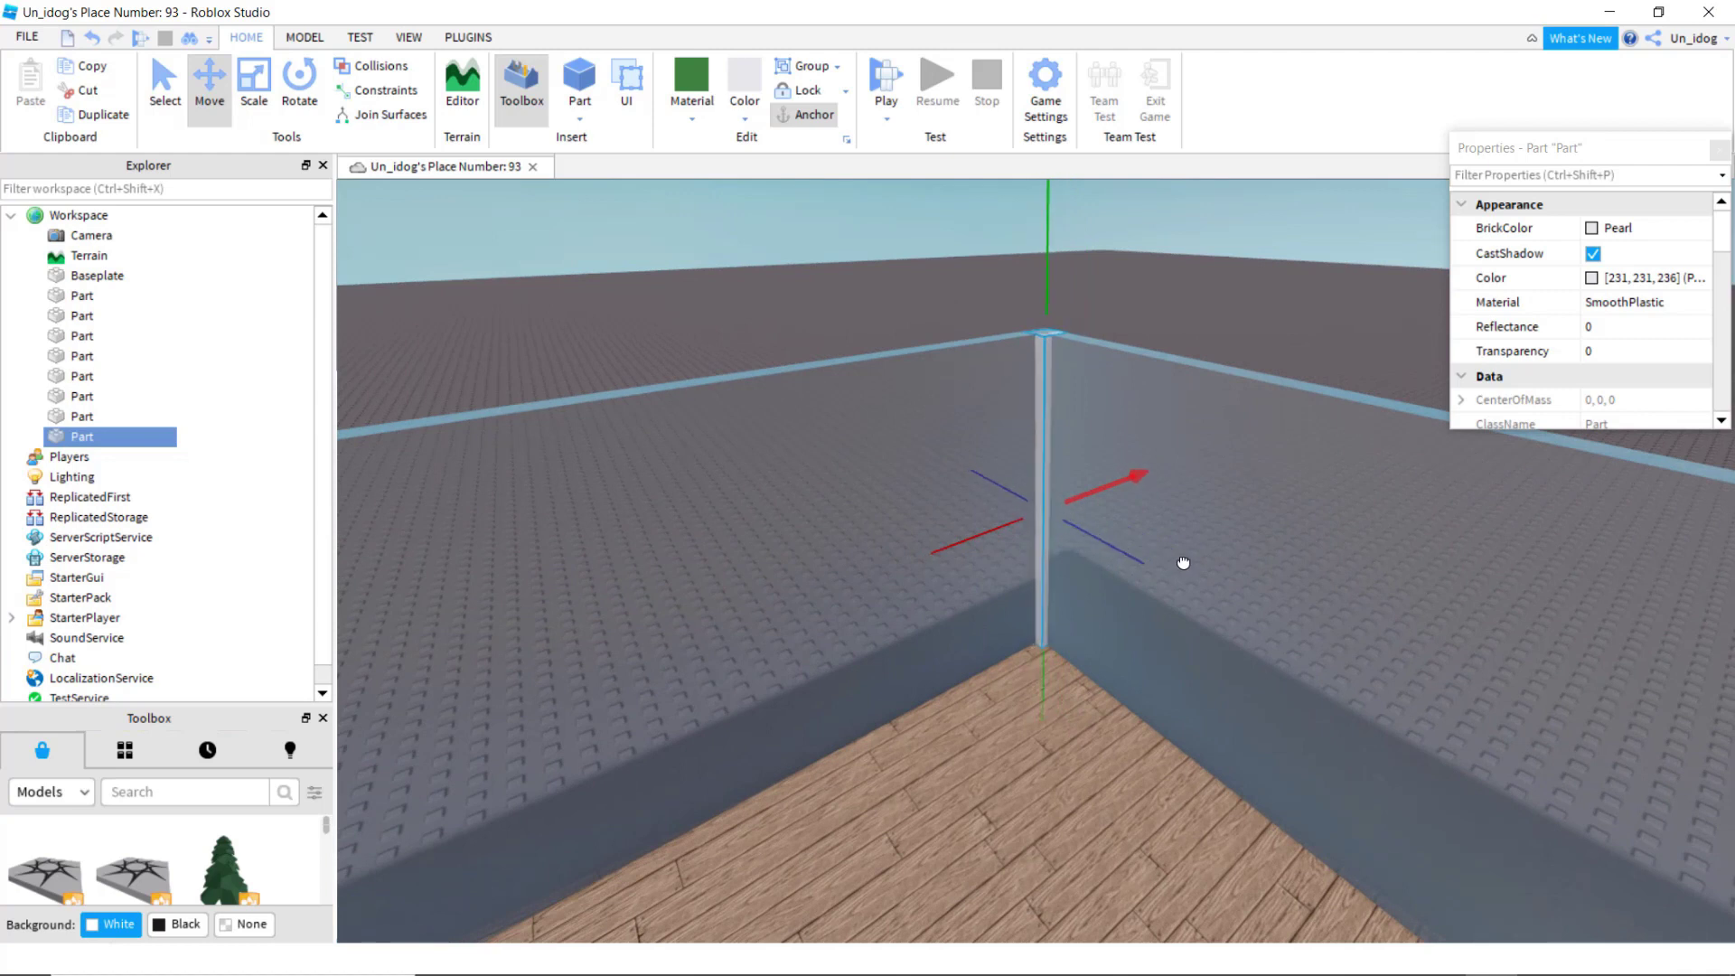
pyautogui.moveTo(1187, 561); pyautogui.dragTo(1174, 565, button='right')
# Step: Duplicate the third corner post and place the copy in the remaining corner of the enclosure
pyautogui.rightClick(615, 552)
pyautogui.click(704, 120)
pyautogui.moveTo(1022, 627); pyautogui.dragTo(1019, 626, button='right')
pyautogui.press('w')
pyautogui.press('d')
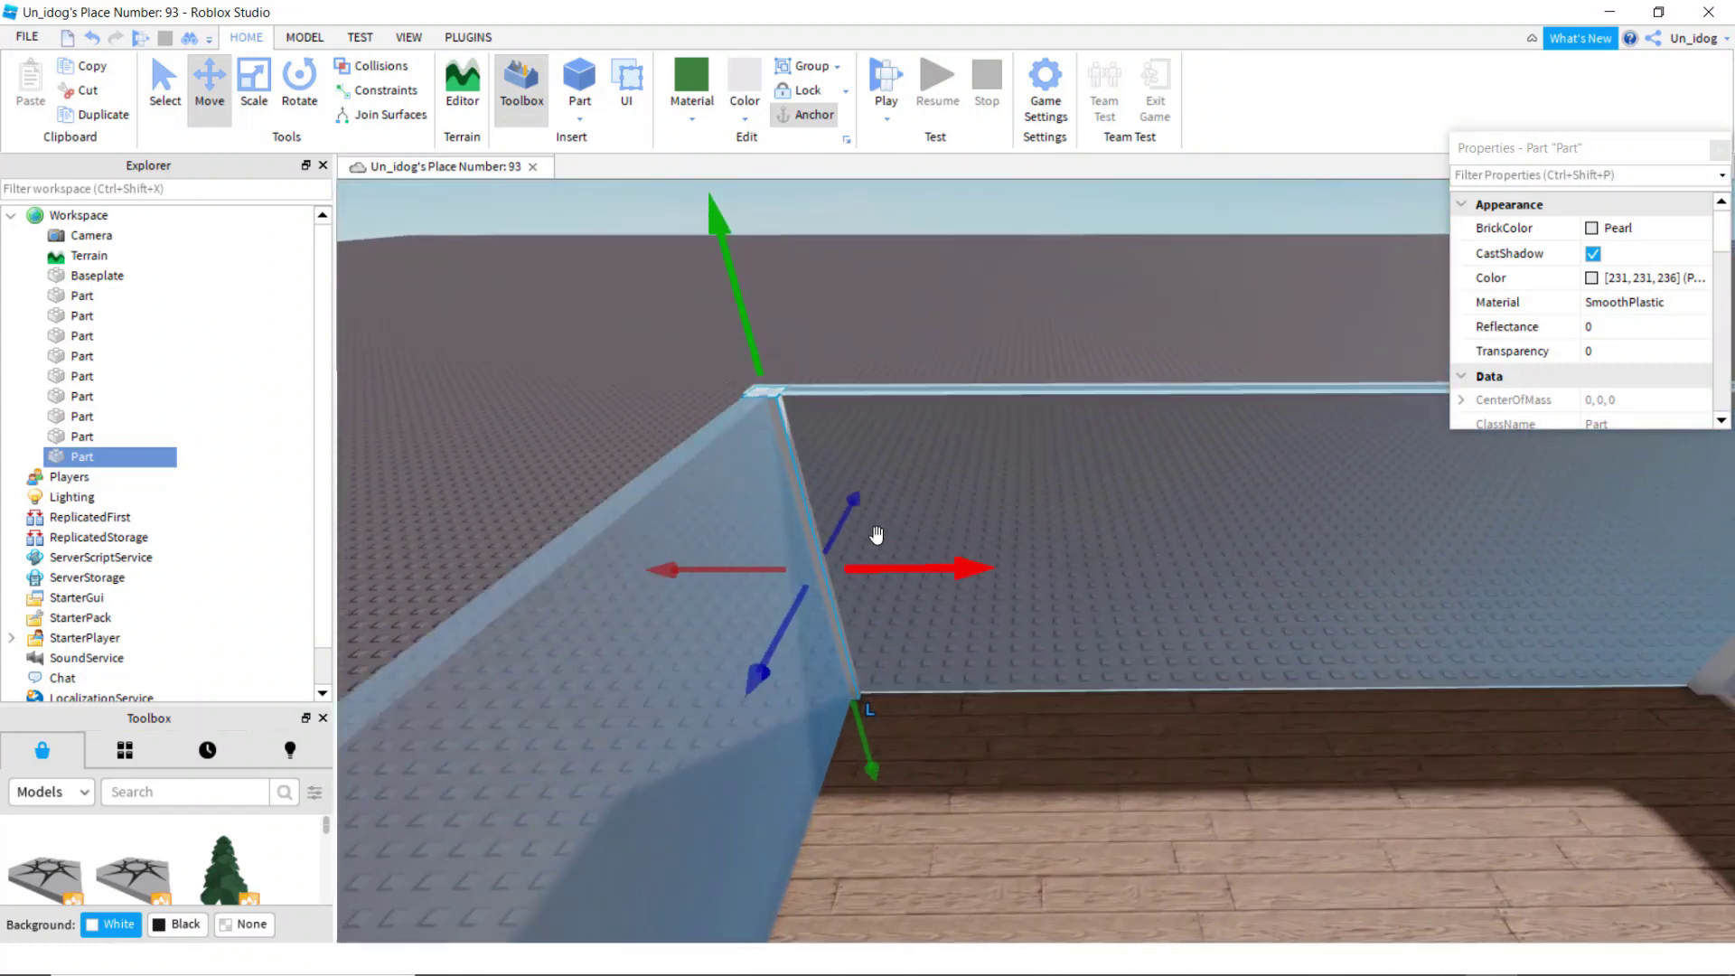
# Step: Duplicate the newest corner post and move the copy to the middle of the adjoining glass wall
pyautogui.rightClick(772, 395)
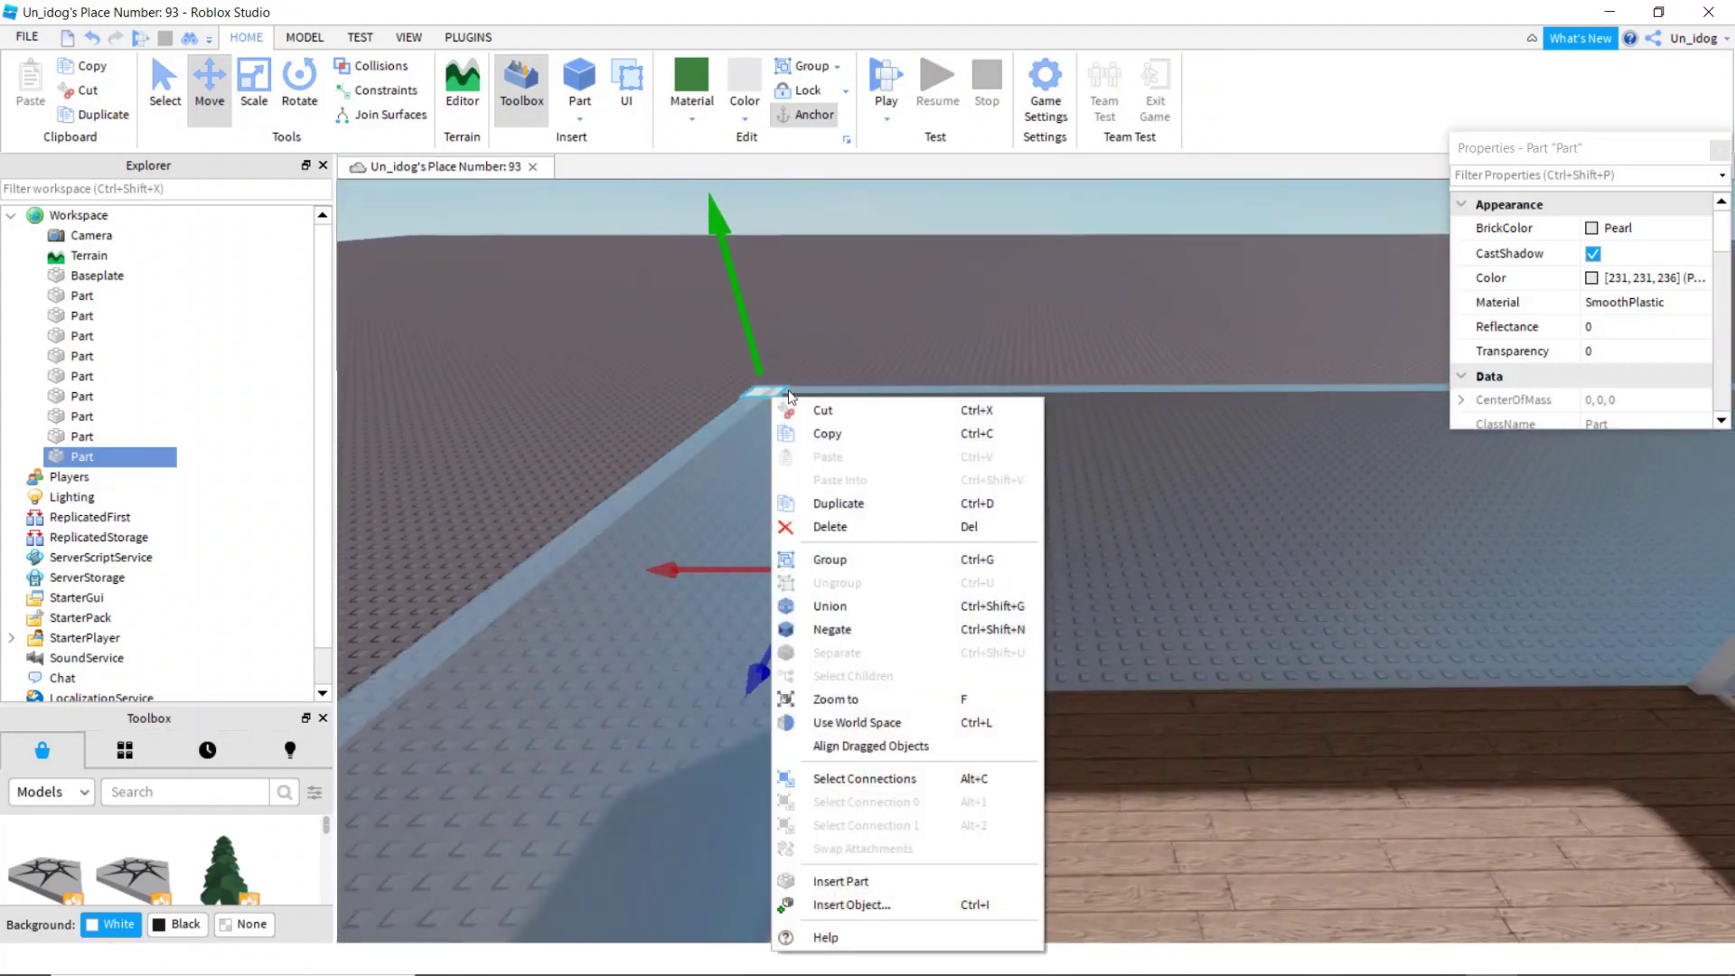
pyautogui.click(855, 512)
pyautogui.moveTo(883, 570); pyautogui.dragTo(1127, 579)
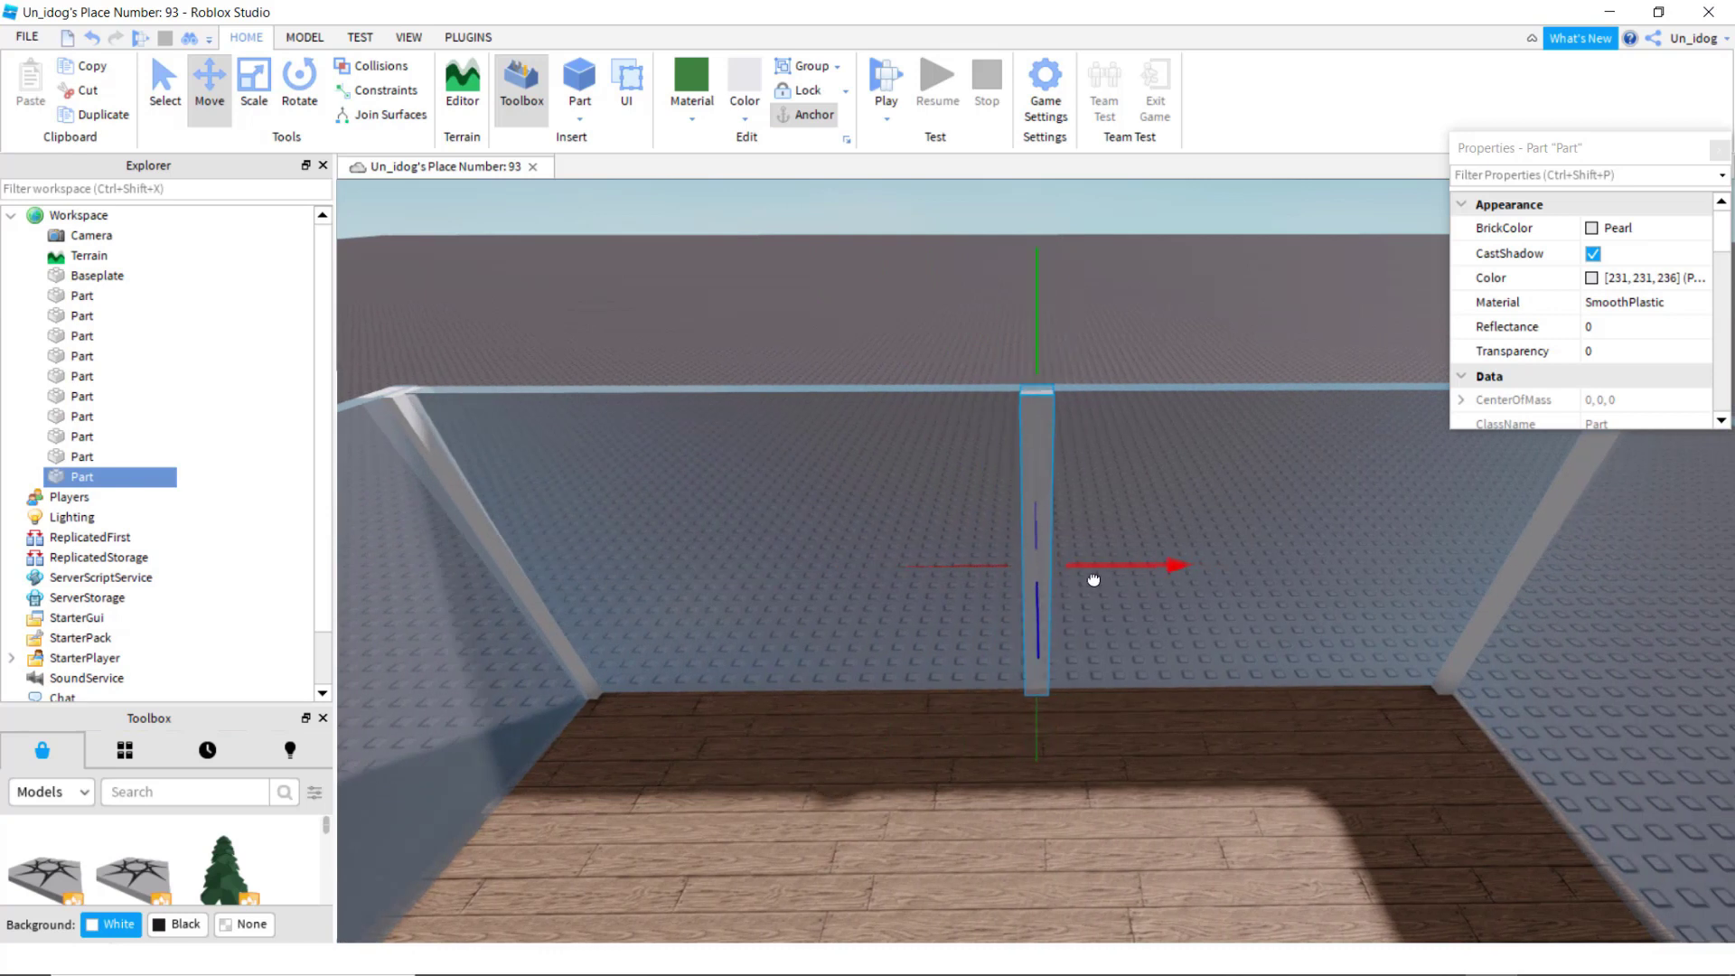
pyautogui.scroll(-5, 1097, 579)
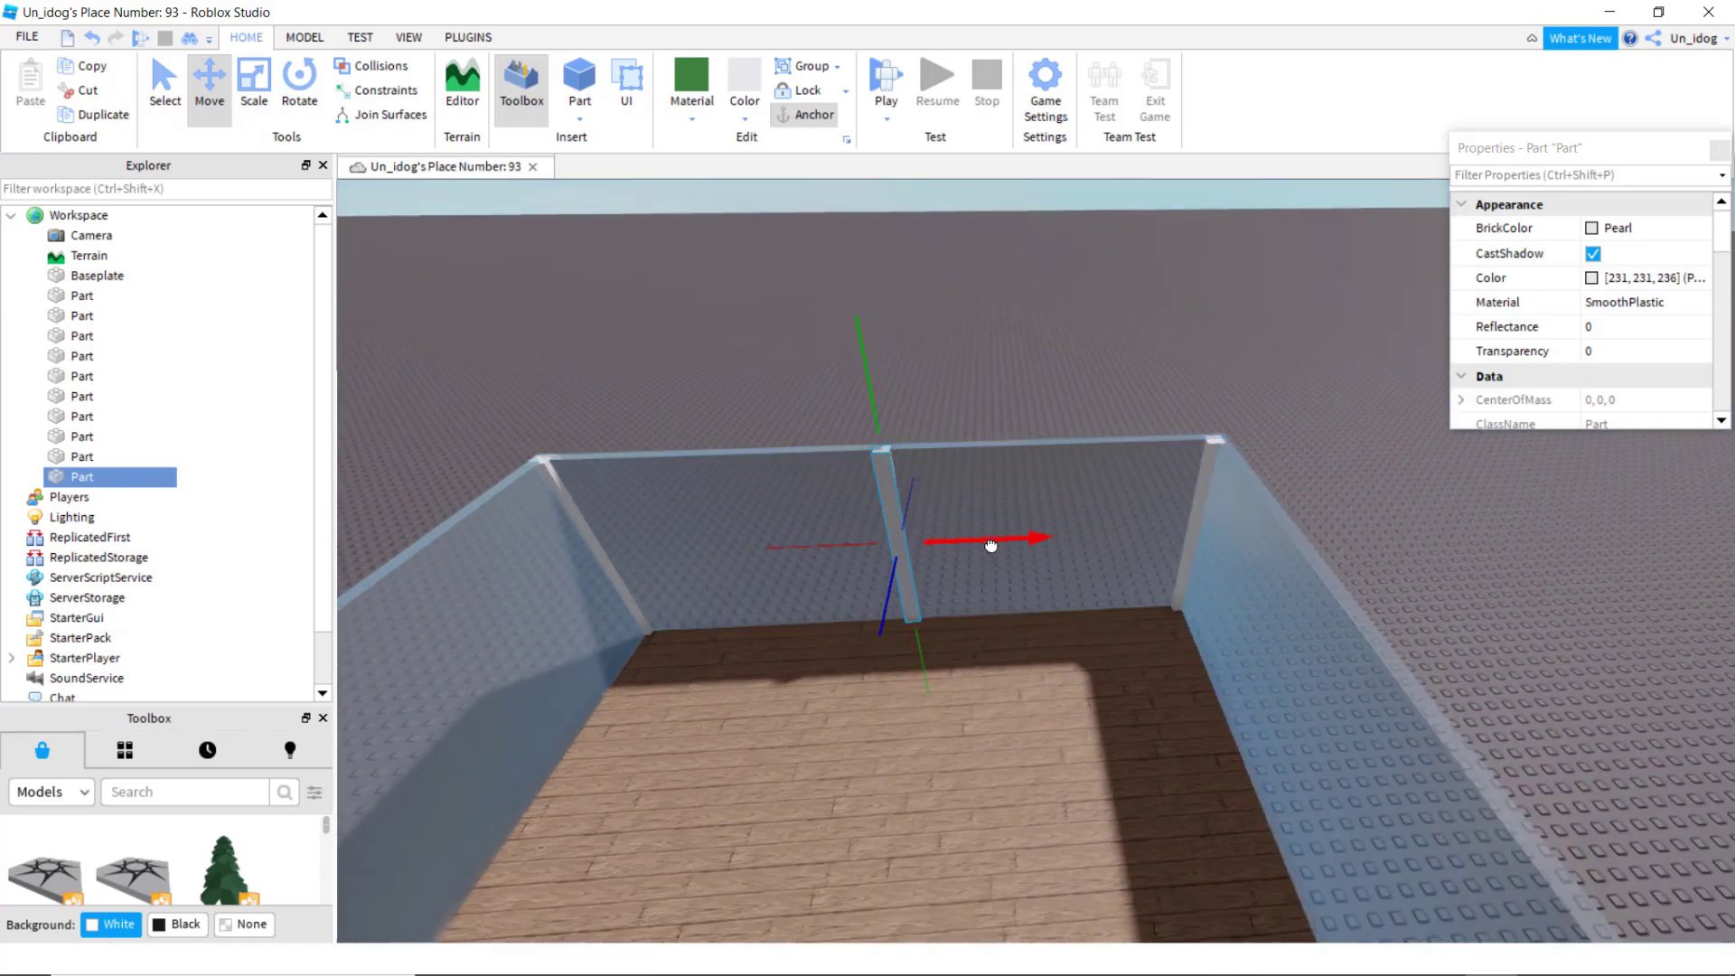
pyautogui.moveTo(991, 546); pyautogui.dragTo(993, 548)
# Step: Duplicate the original corner post and move the copy to the middle of a second glass wall
pyautogui.press('a')
pyautogui.moveTo(992, 527); pyautogui.dragTo(692, 465, button='right')
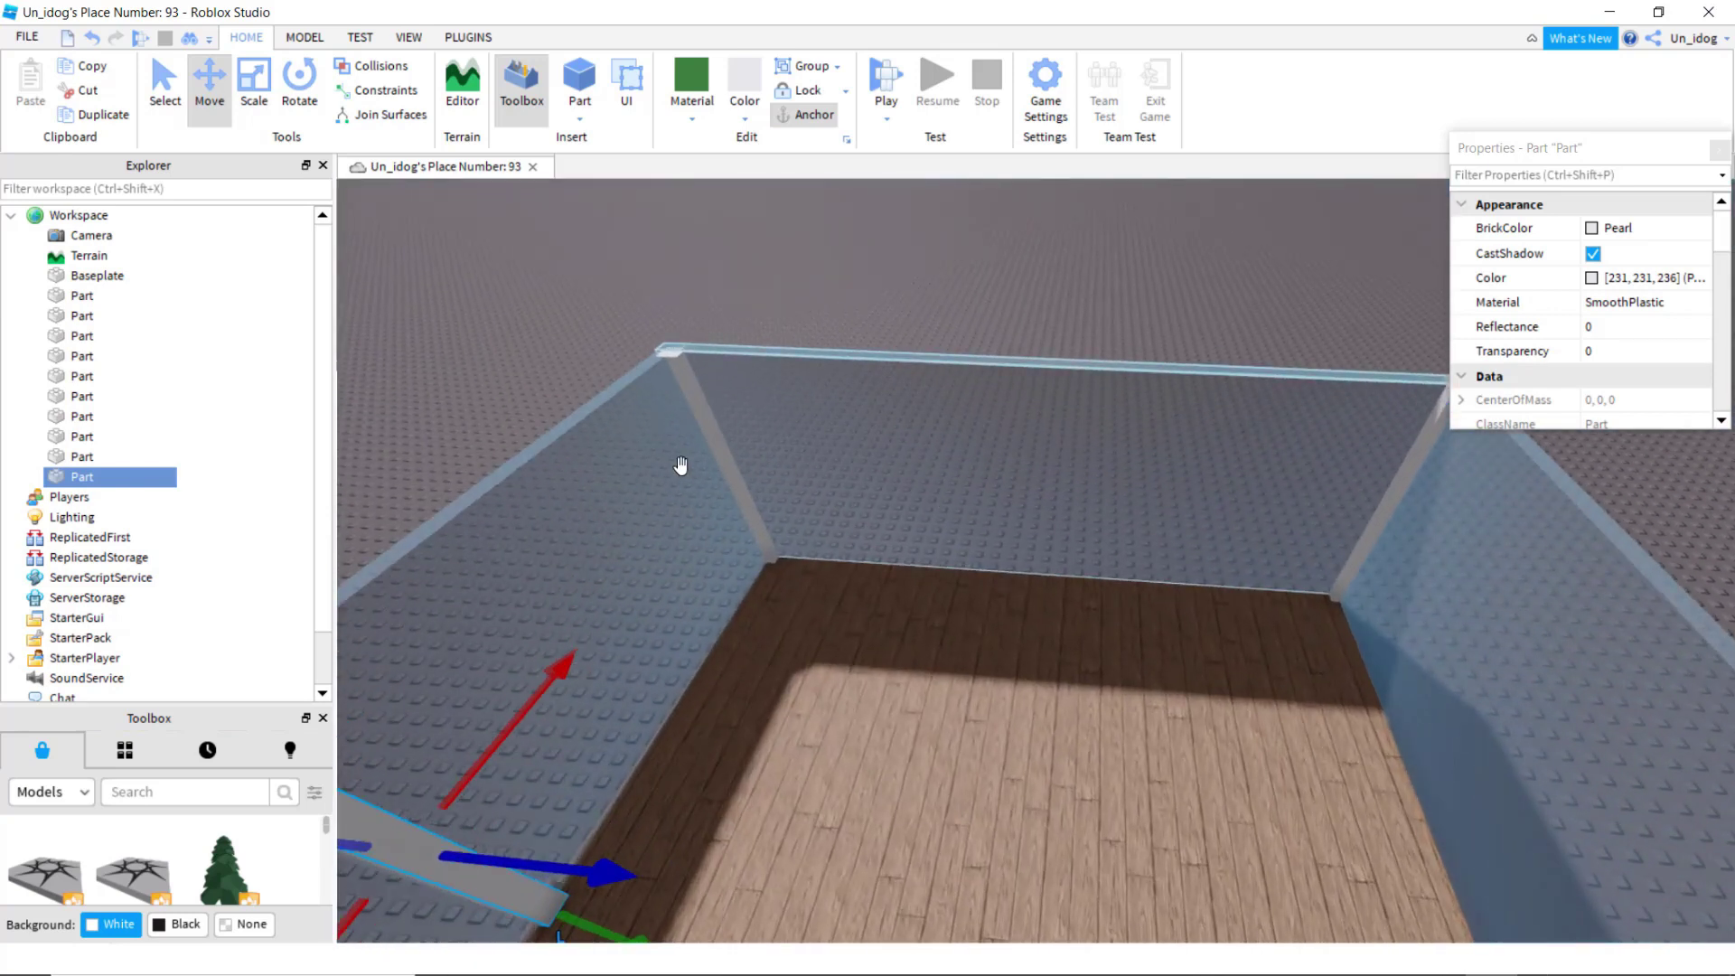
pyautogui.rightClick(725, 464)
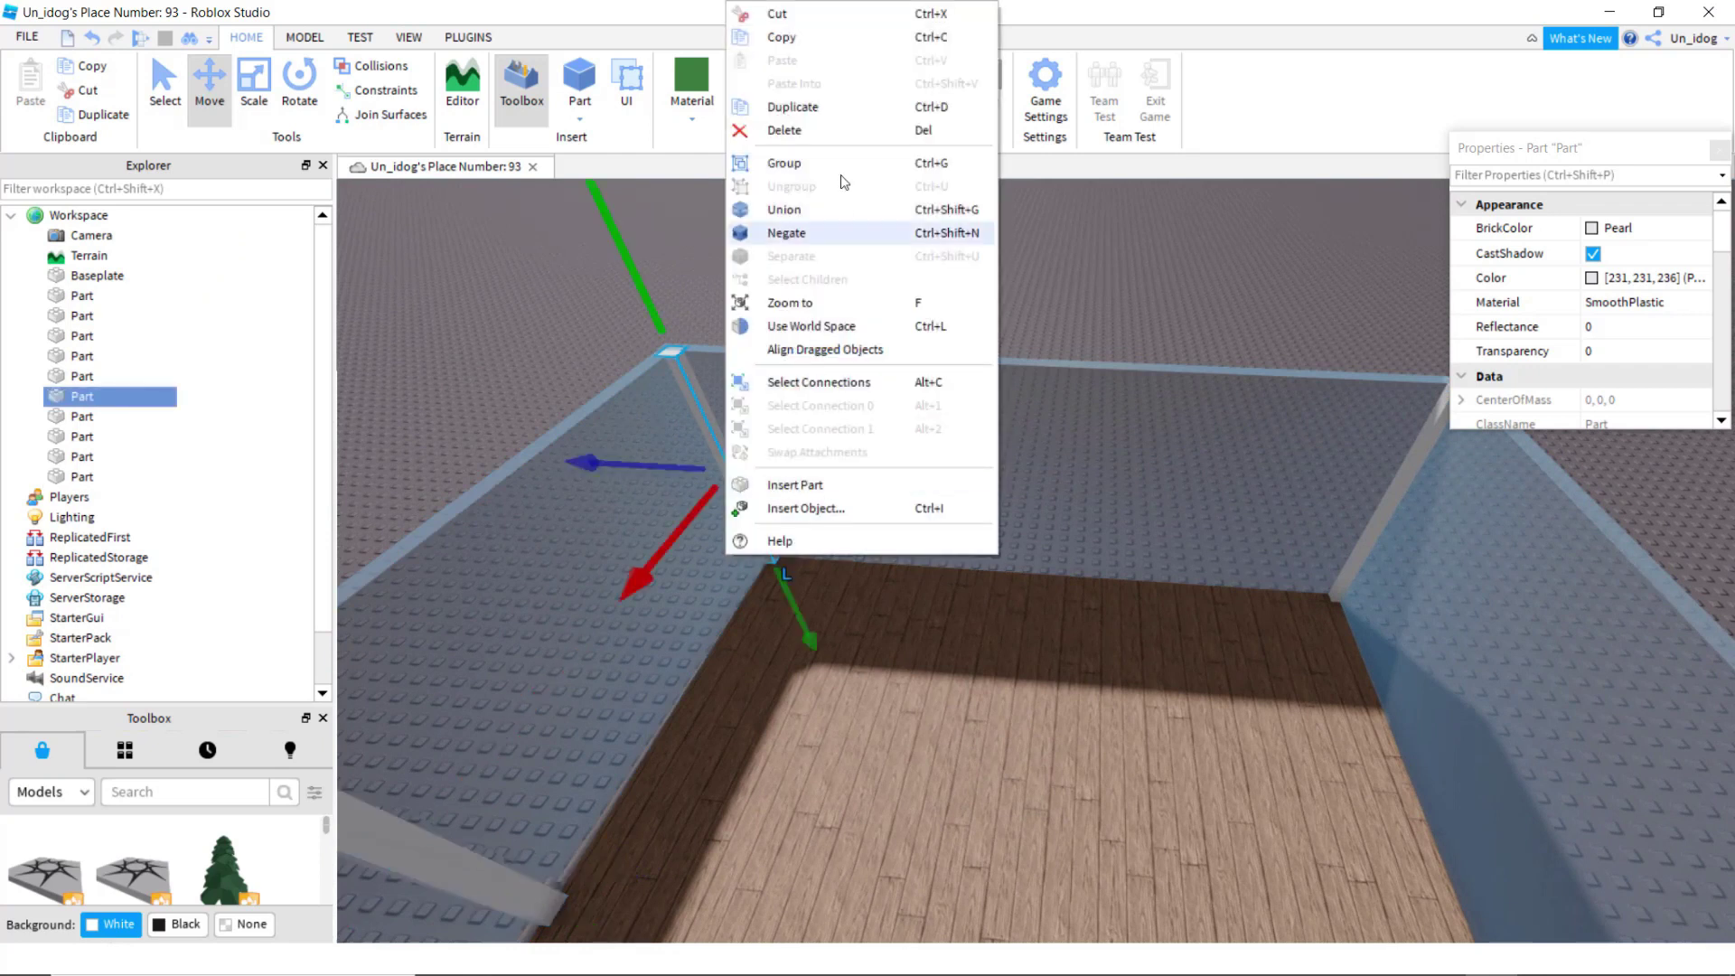
pyautogui.click(789, 108)
pyautogui.press('d')
pyautogui.moveTo(859, 480); pyautogui.dragTo(1093, 507)
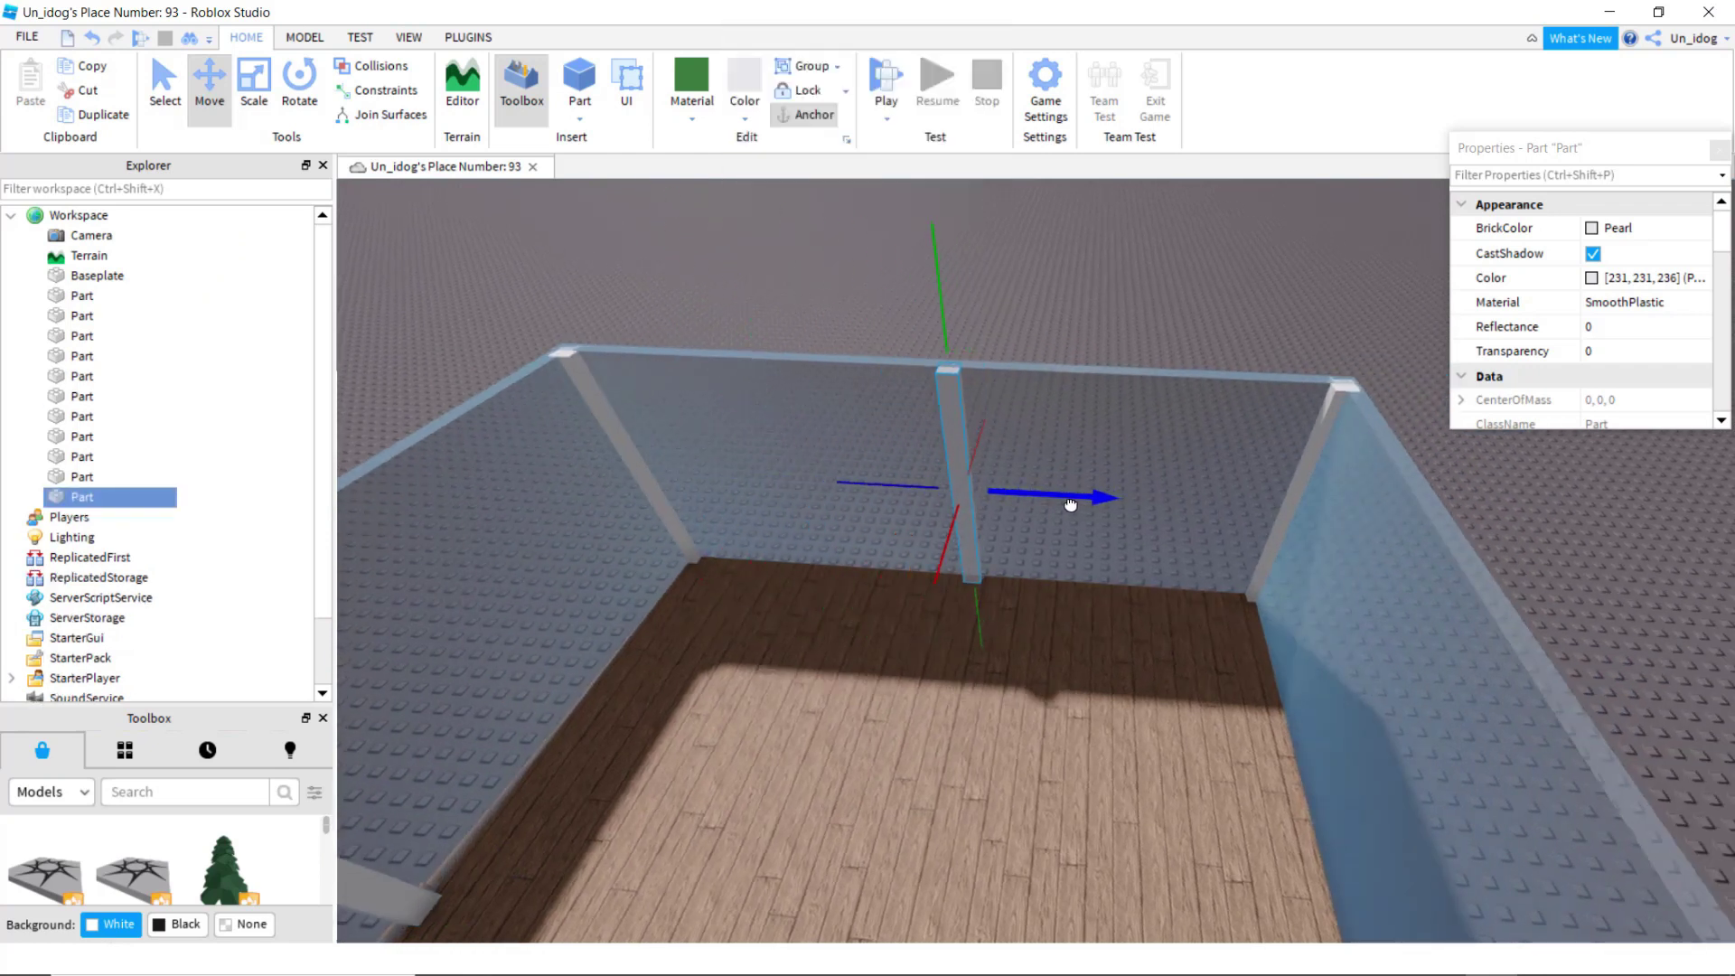
pyautogui.press('s')
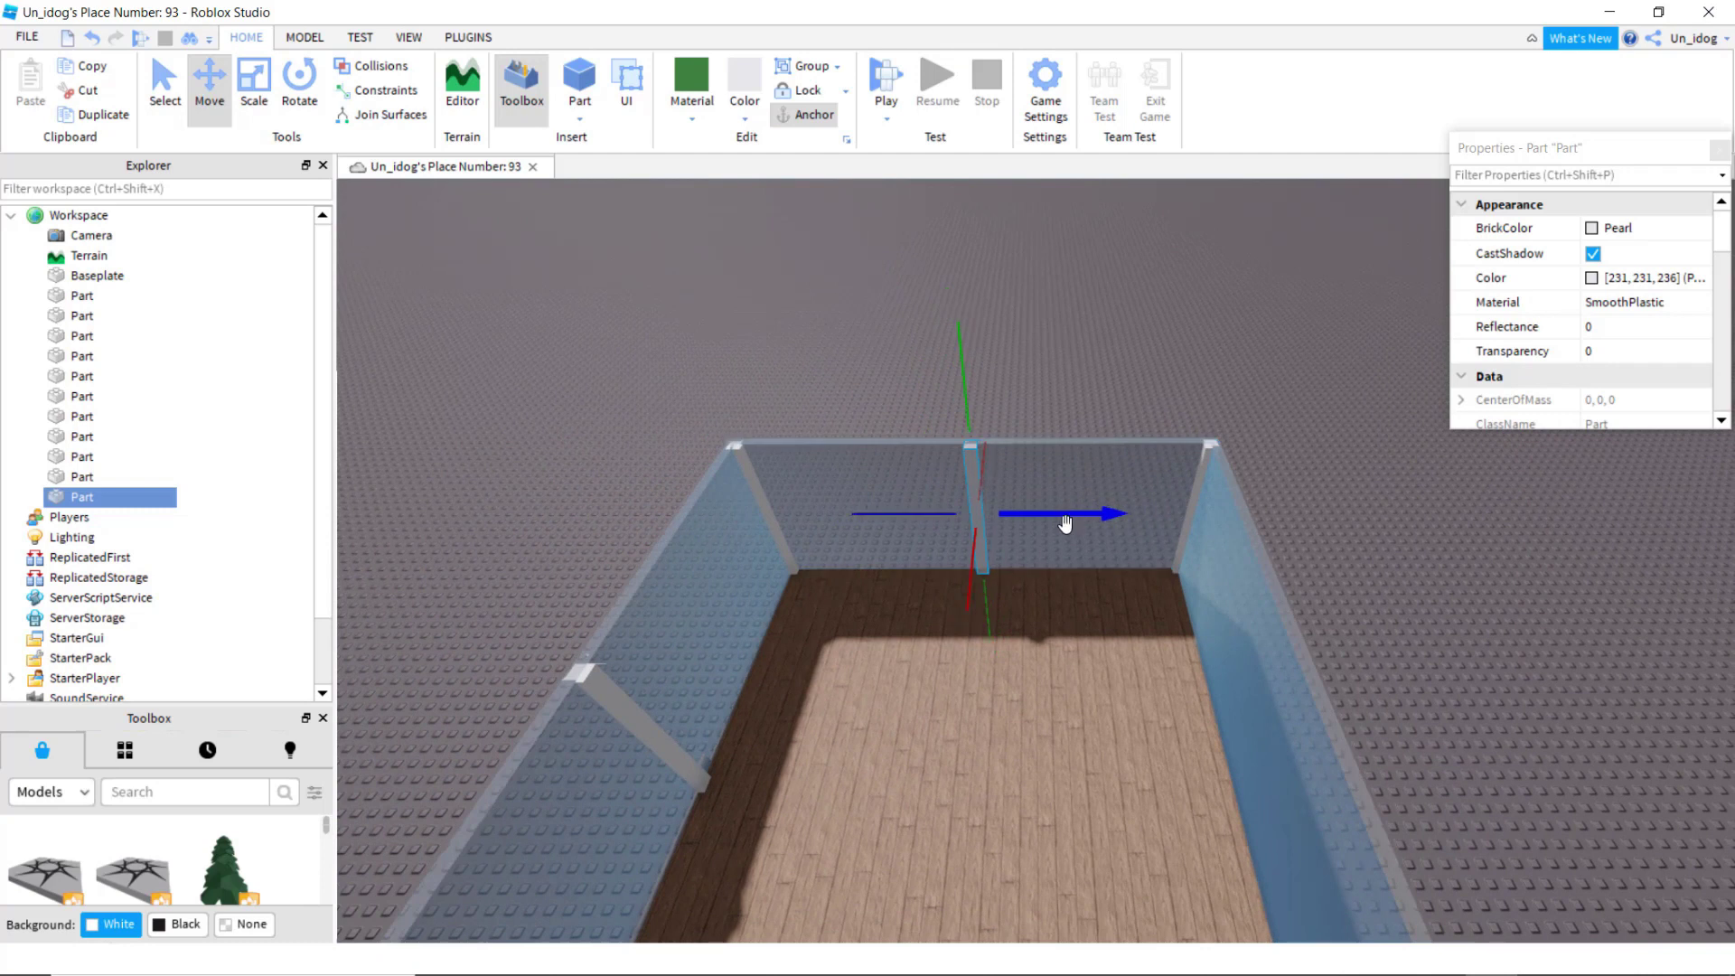
# Step: Duplicate the middle post of the second glass wall in place
pyautogui.press('a')
pyautogui.moveTo(1070, 519); pyautogui.dragTo(979, 588, button='right')
pyautogui.press('w')
pyautogui.rightClick(966, 566)
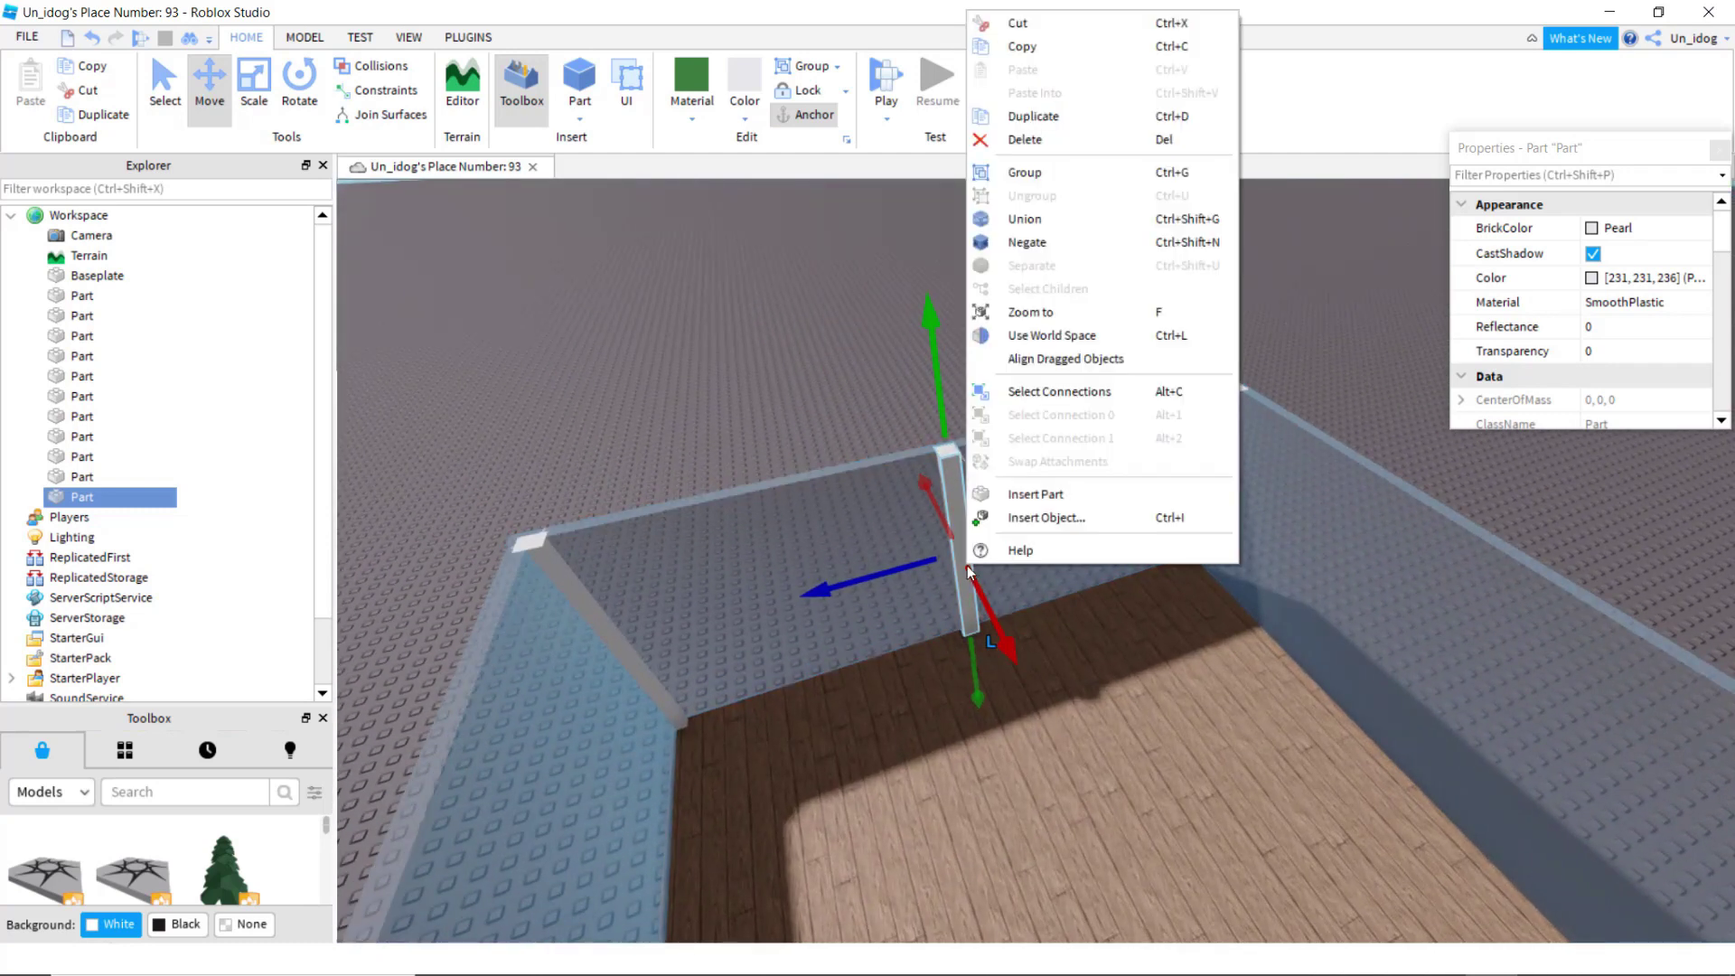
pyautogui.click(1057, 118)
pyautogui.moveTo(1031, 562); pyautogui.dragTo(1049, 496, button='right')
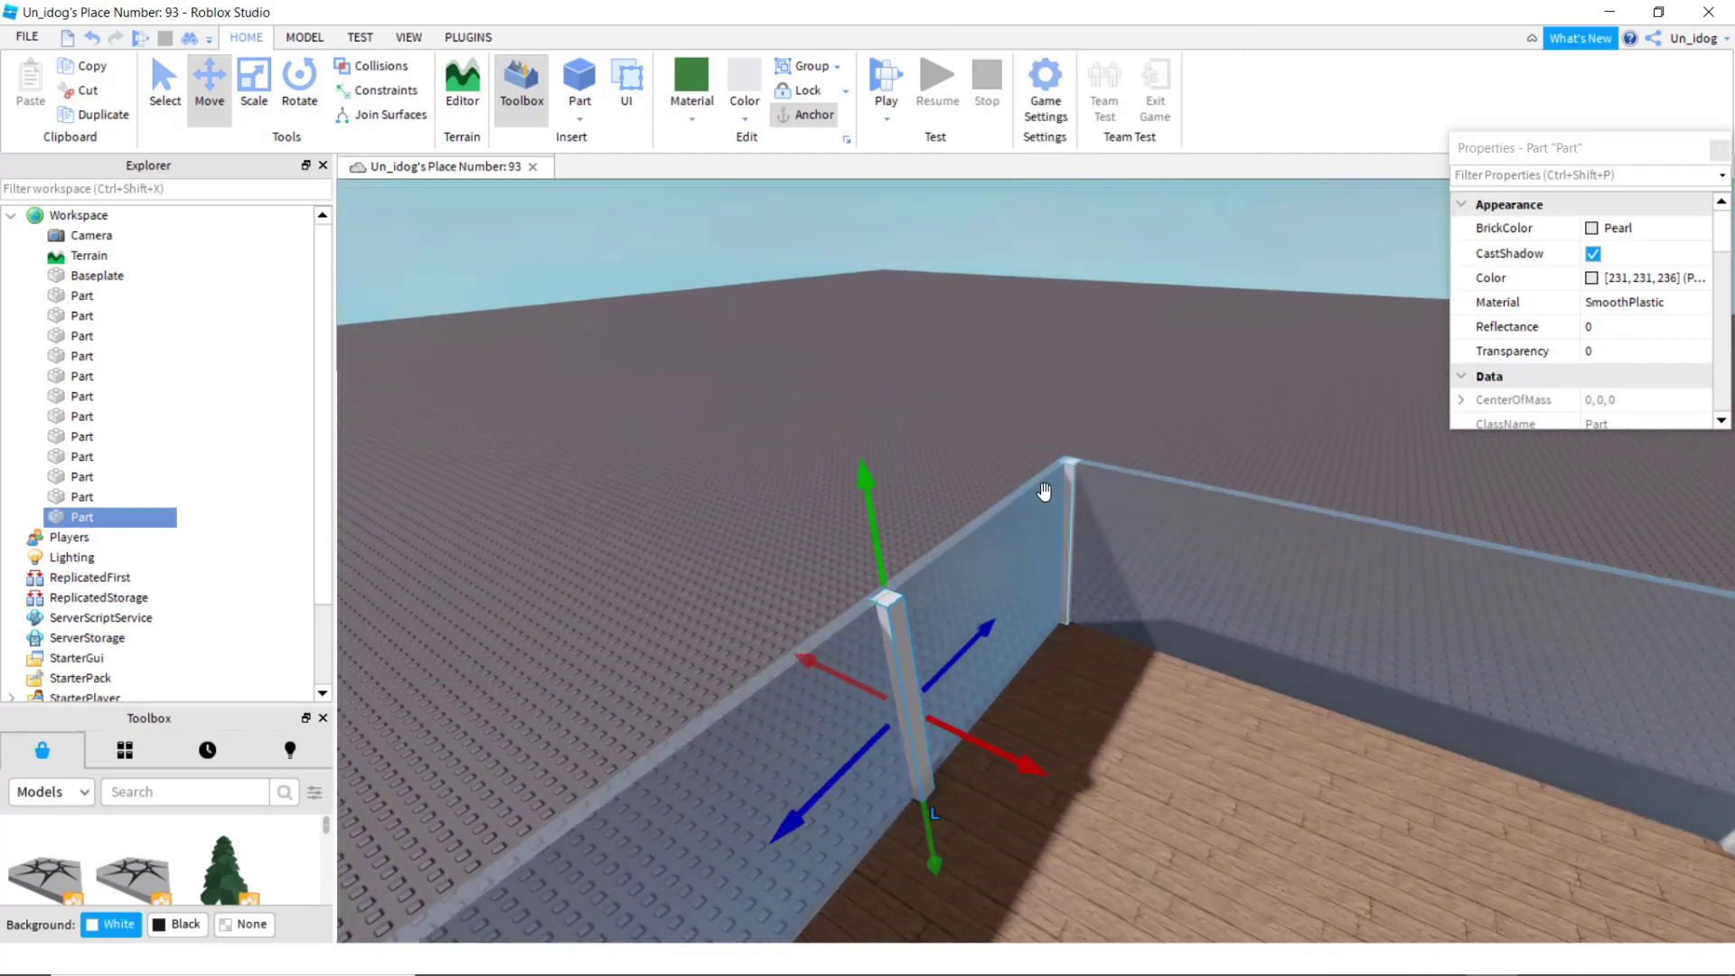
# Step: Duplicate a corner post and move the copy to the middle of a third glass wall
pyautogui.rightClick(1072, 488)
pyautogui.click(1108, 108)
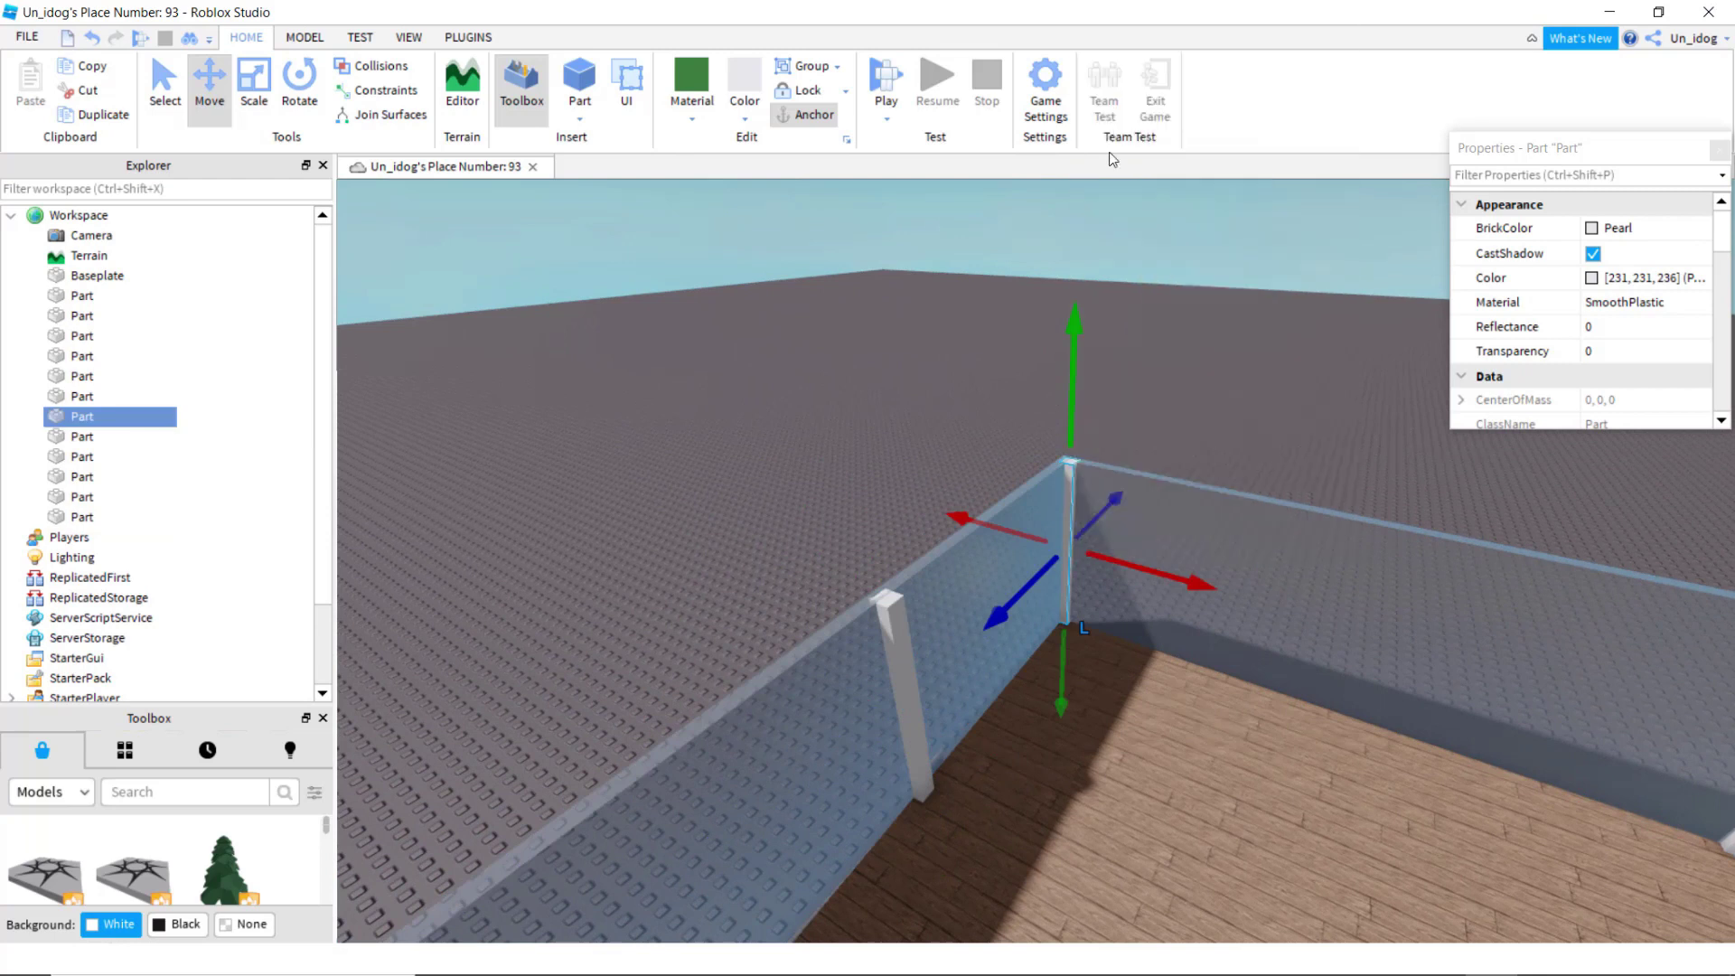
pyautogui.moveTo(1120, 561); pyautogui.dragTo(1018, 499, button='right')
# Step: Duplicate another corner post, move the copy to the middle of the fourth glass wall, and clear the selection
pyautogui.rightClick(1019, 501)
pyautogui.click(1064, 109)
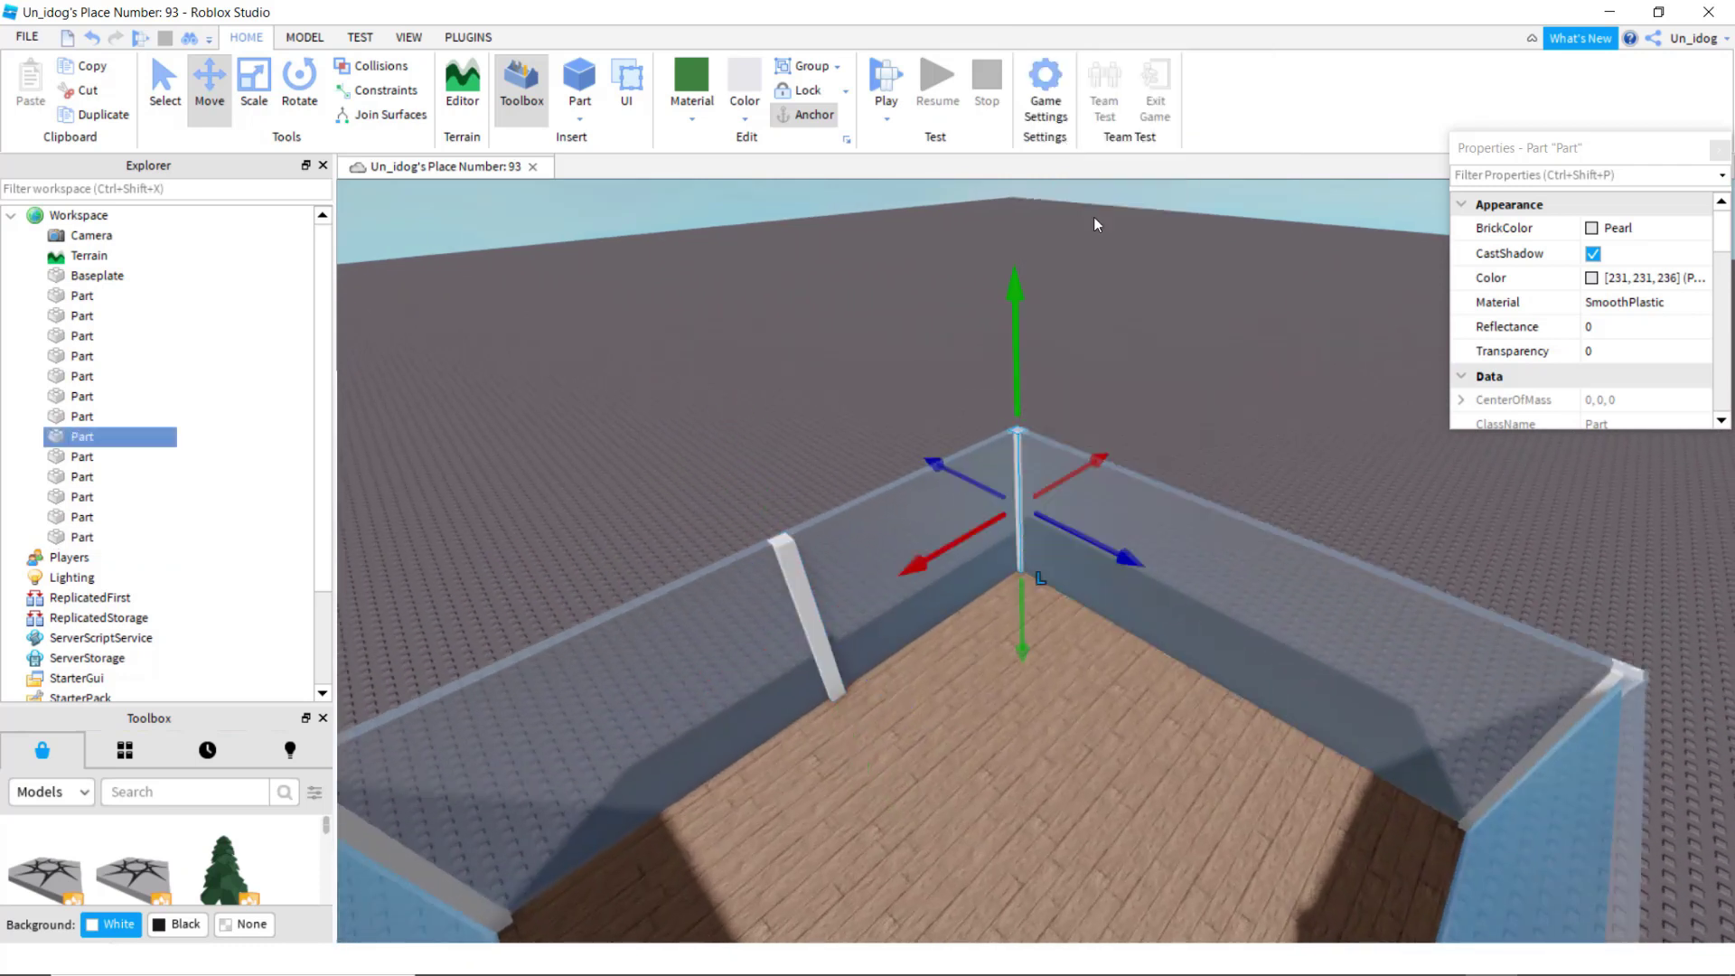
pyautogui.moveTo(1108, 542); pyautogui.dragTo(1103, 550)
pyautogui.moveTo(1107, 542); pyautogui.dragTo(1103, 550, button='right')
pyautogui.moveTo(1103, 550); pyautogui.dragTo(1100, 550)
pyautogui.moveTo(1103, 551); pyautogui.dragTo(1099, 550, button='right')
pyautogui.moveTo(1099, 550); pyautogui.dragTo(1001, 541)
pyautogui.click(979, 249)
pyautogui.press('w')
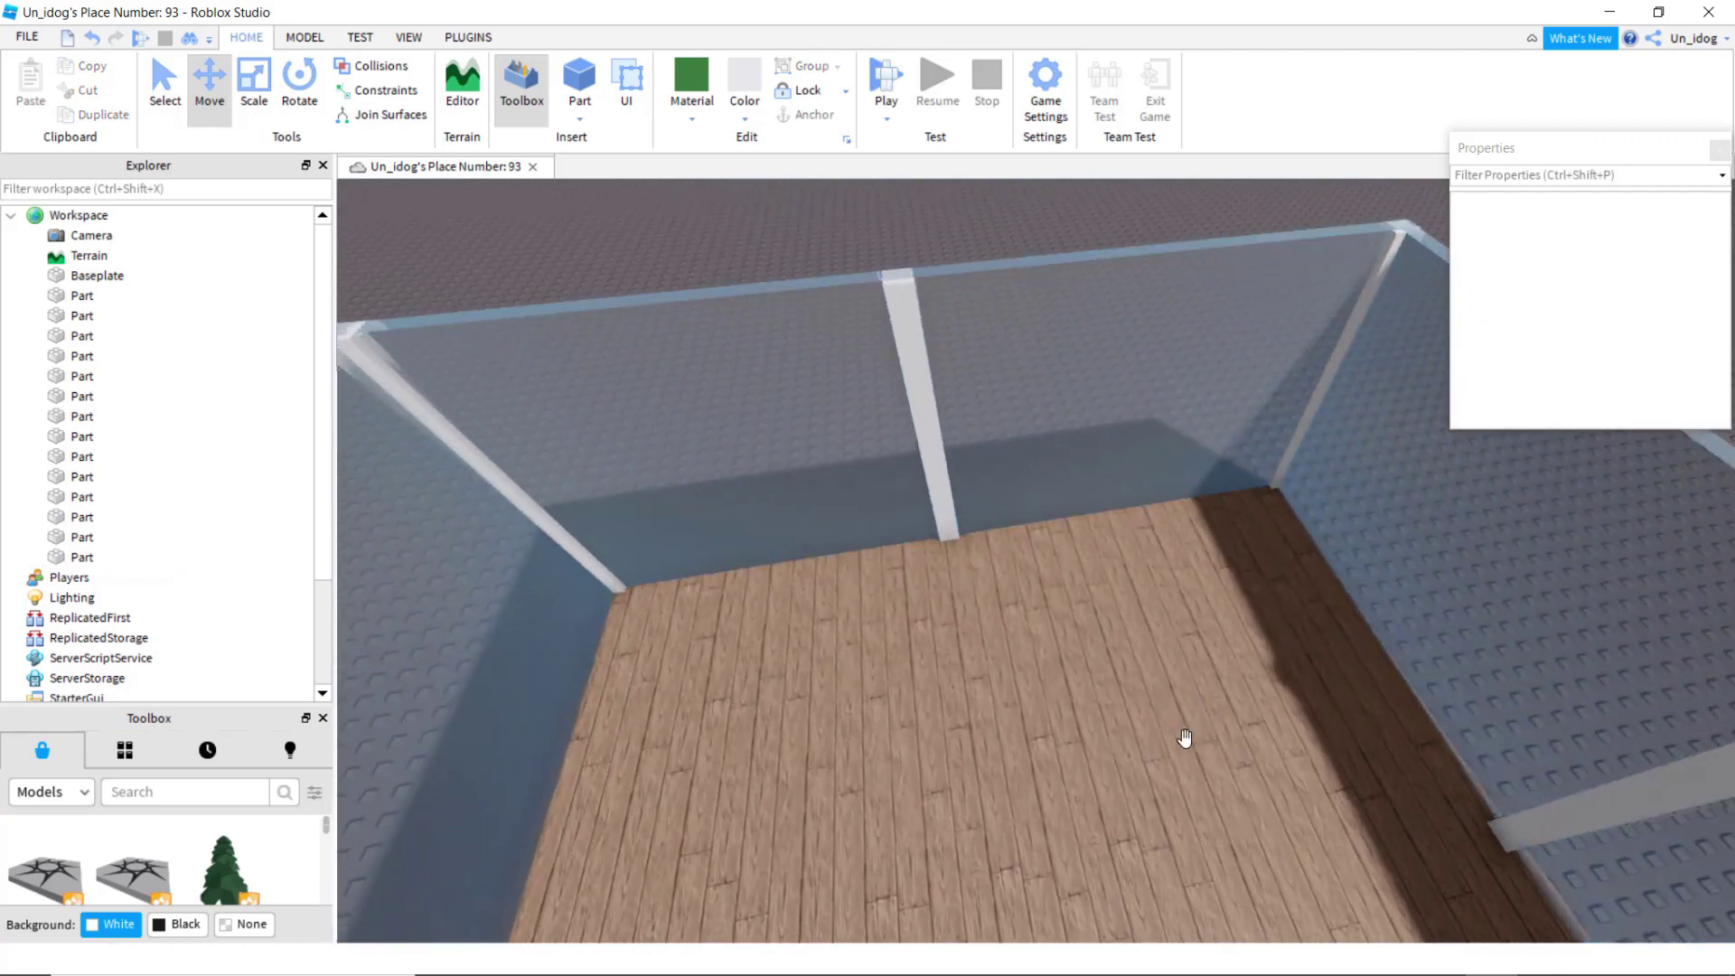
pyautogui.moveTo(1192, 755); pyautogui.dragTo(1195, 747, button='right')
pyautogui.press('w')
pyautogui.moveTo(1314, 722); pyautogui.dragTo(1320, 723, button='right')
pyautogui.press('s')
pyautogui.press('d')
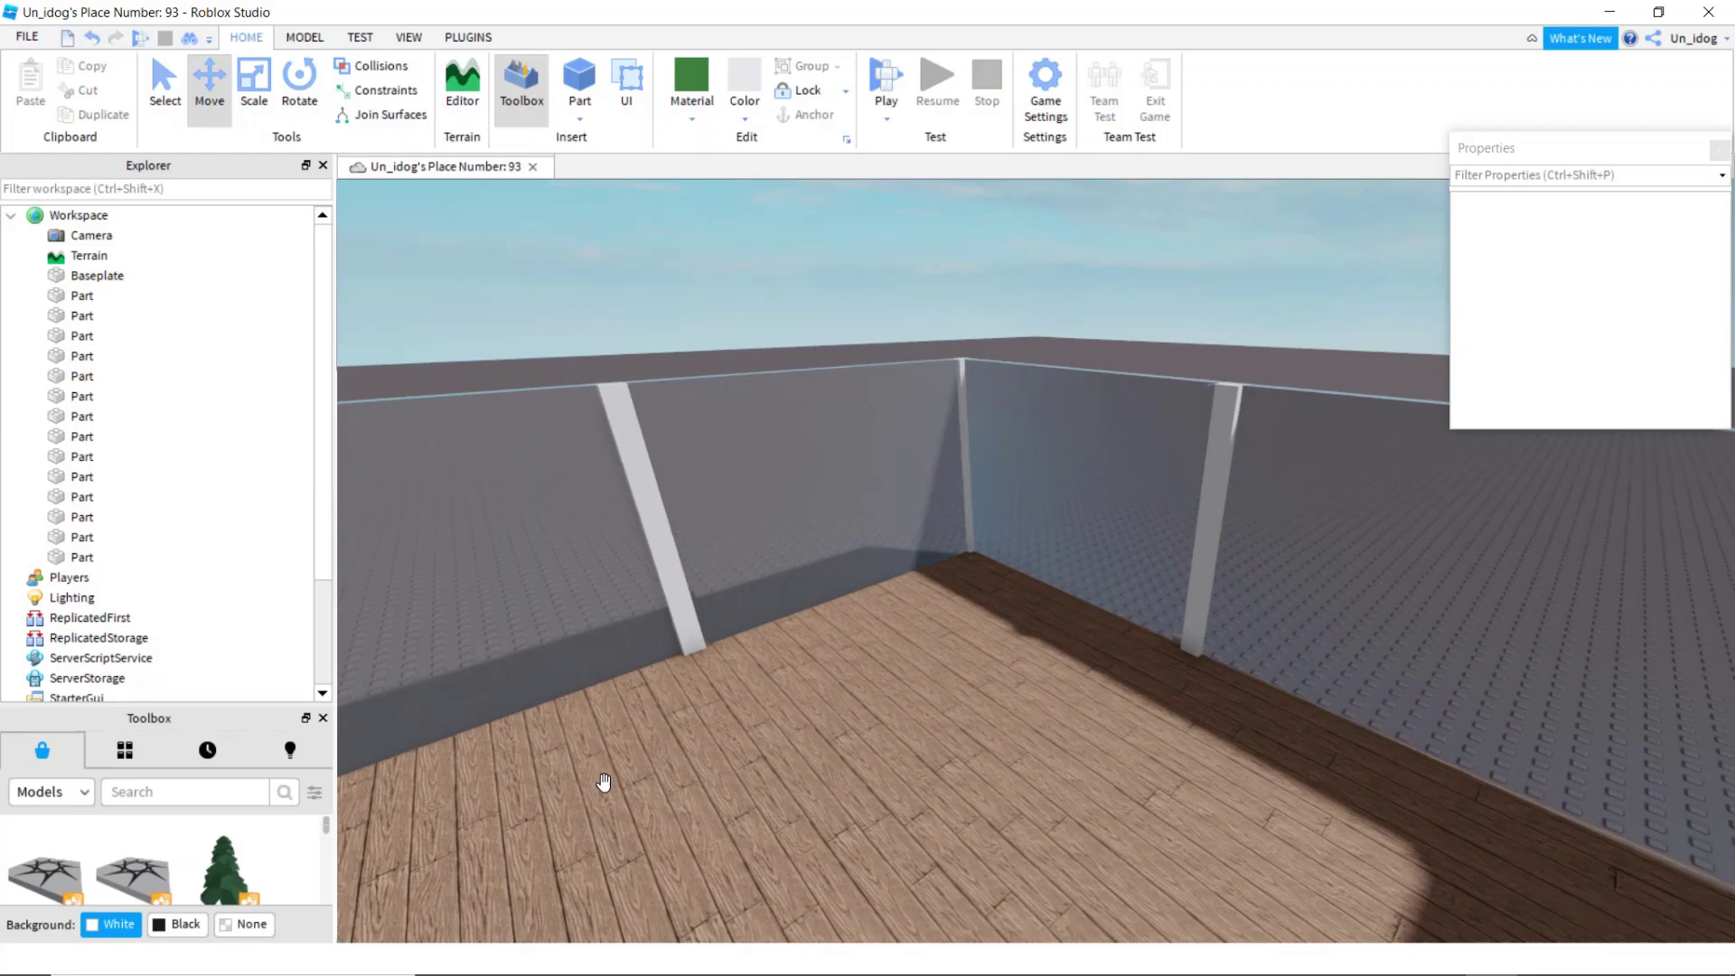
# Step: Enlarge the Toolbox and list the models saved under My Models
pyautogui.moveTo(234, 609); pyautogui.dragTo(246, 346)
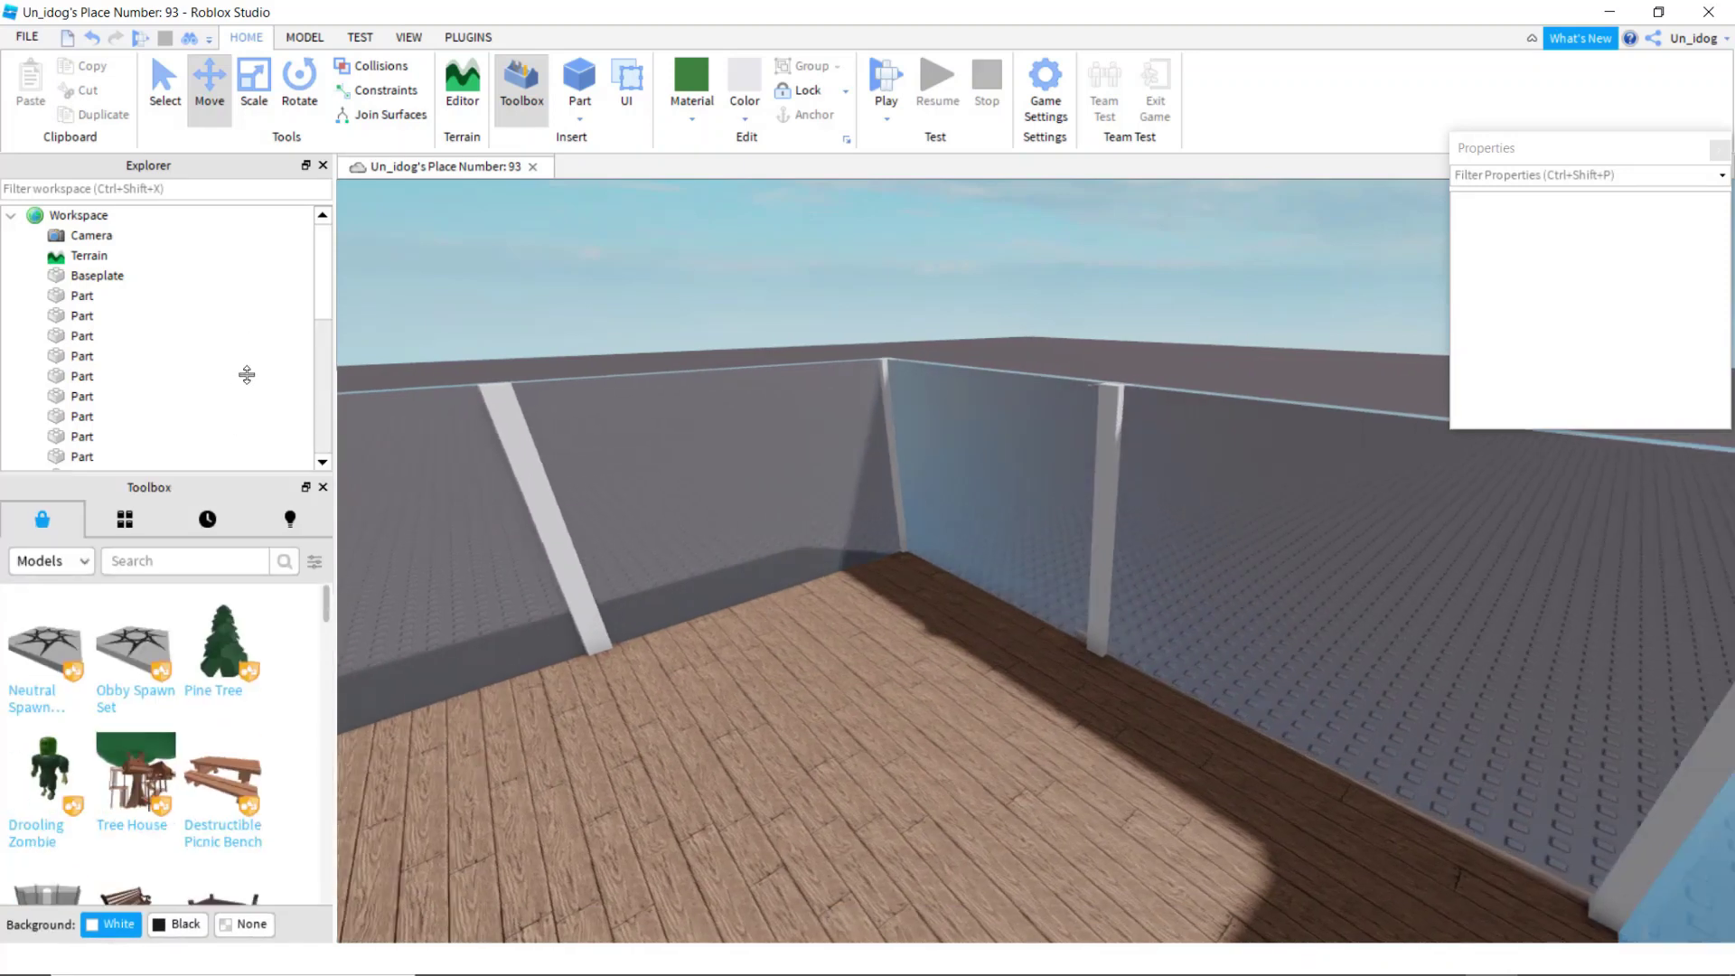
pyautogui.click(120, 522)
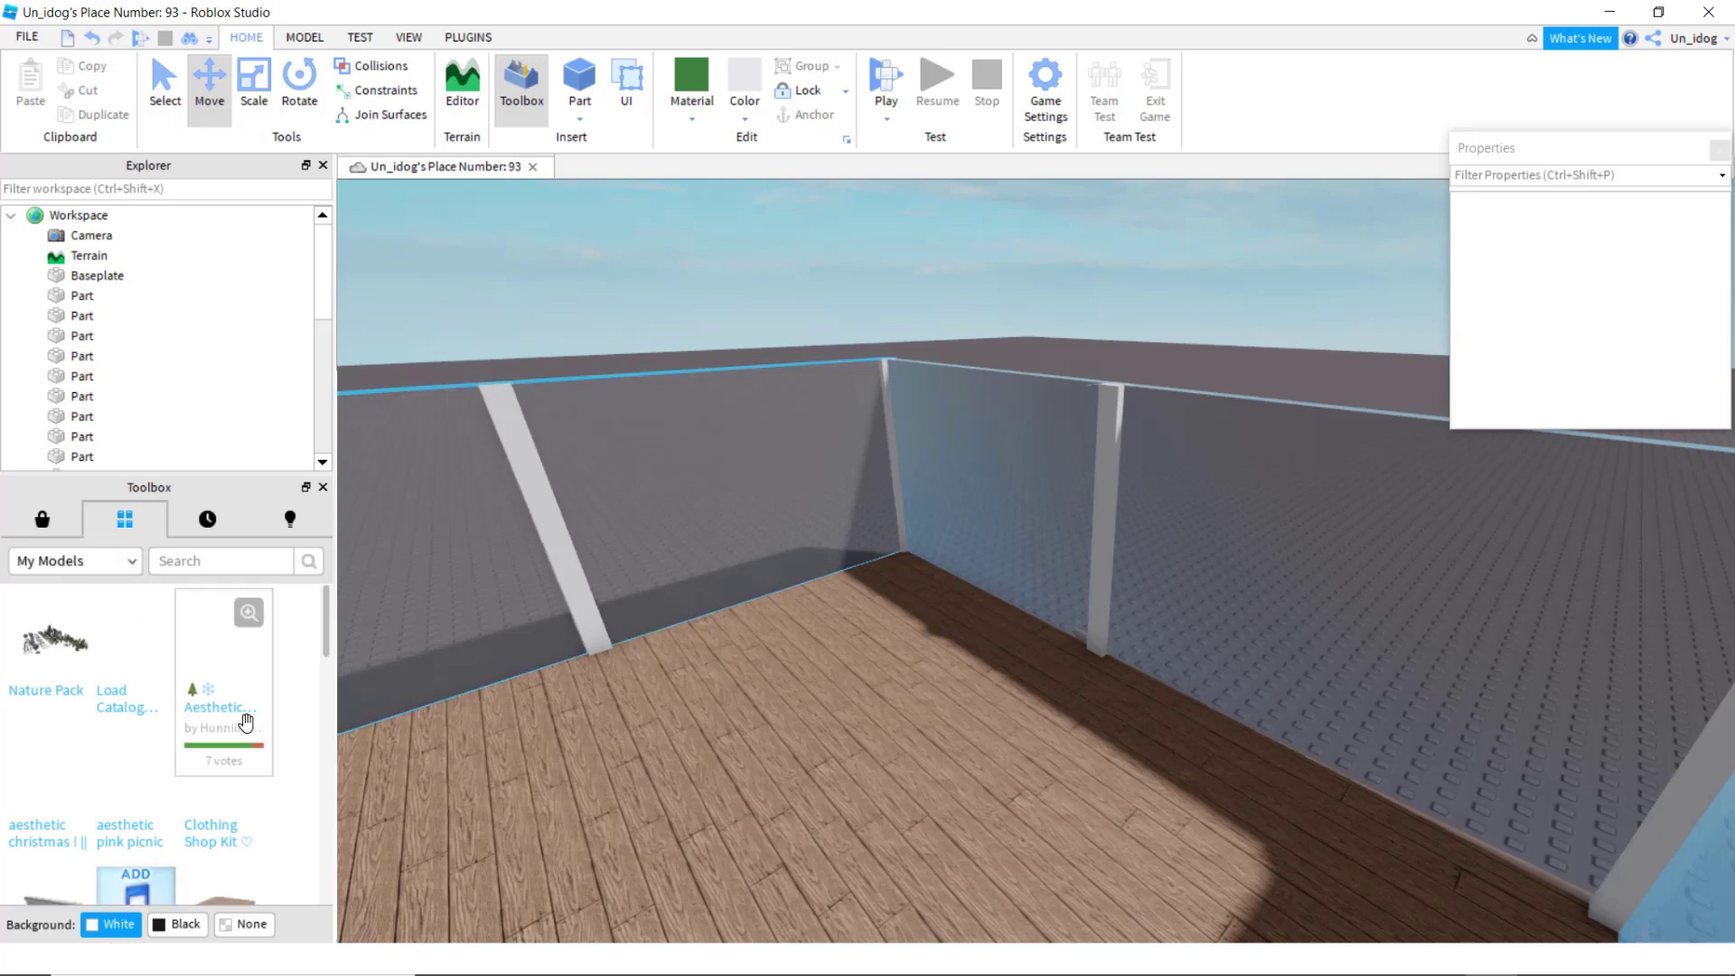
pyautogui.scroll(-10, 299, 712)
pyautogui.scroll(-4, 452, 697)
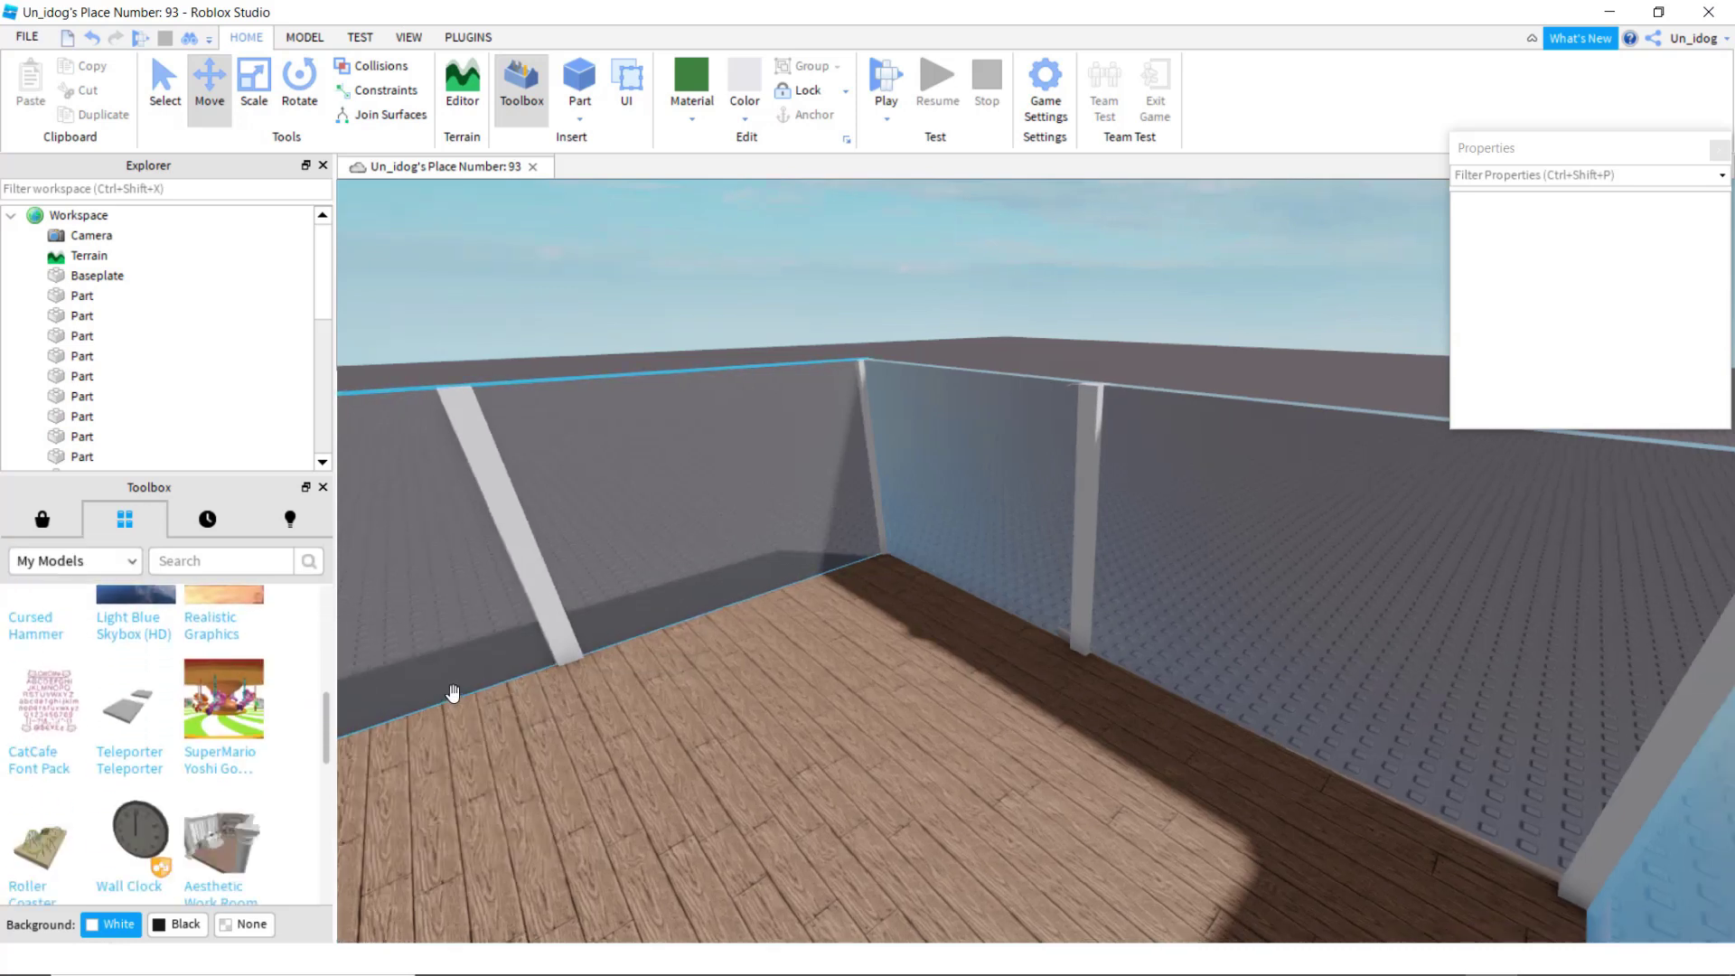
# Step: Browse My Models and insert the clothing store set with racks, display tables and hanging lights
pyautogui.moveTo(453, 696); pyautogui.dragTo(310, 720, button='right')
pyautogui.scroll(-8, 310, 724)
pyautogui.scroll(-4, 307, 718)
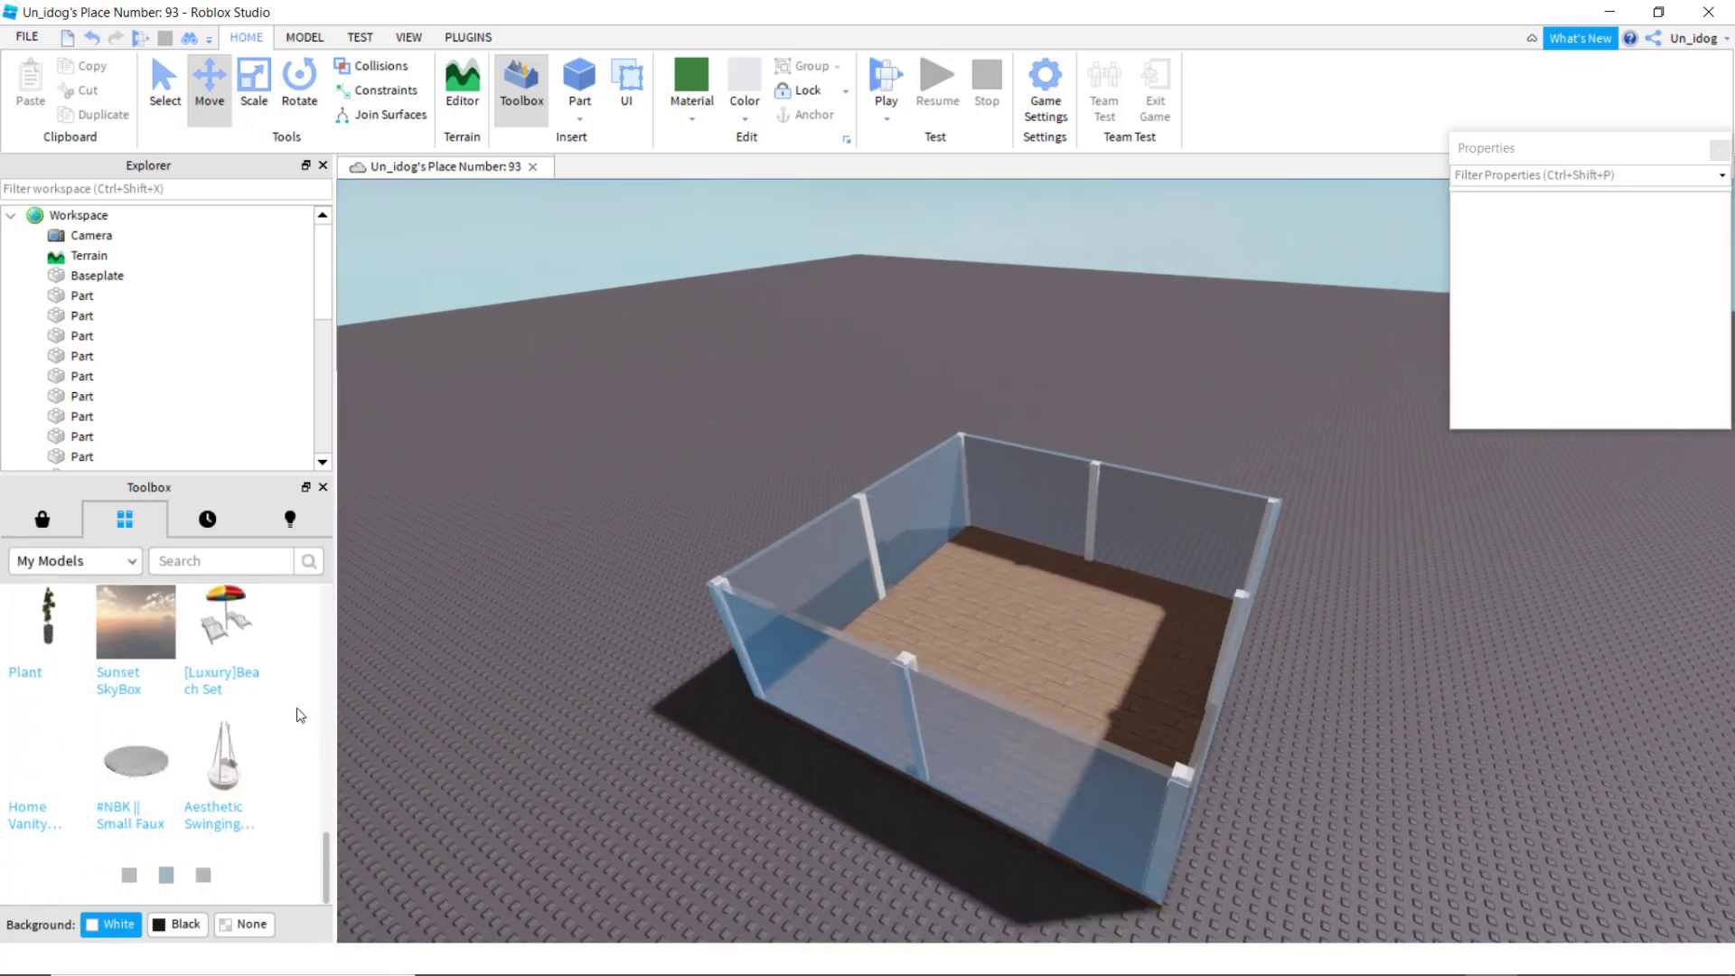
pyautogui.press('w')
pyautogui.scroll(-5, 290, 694)
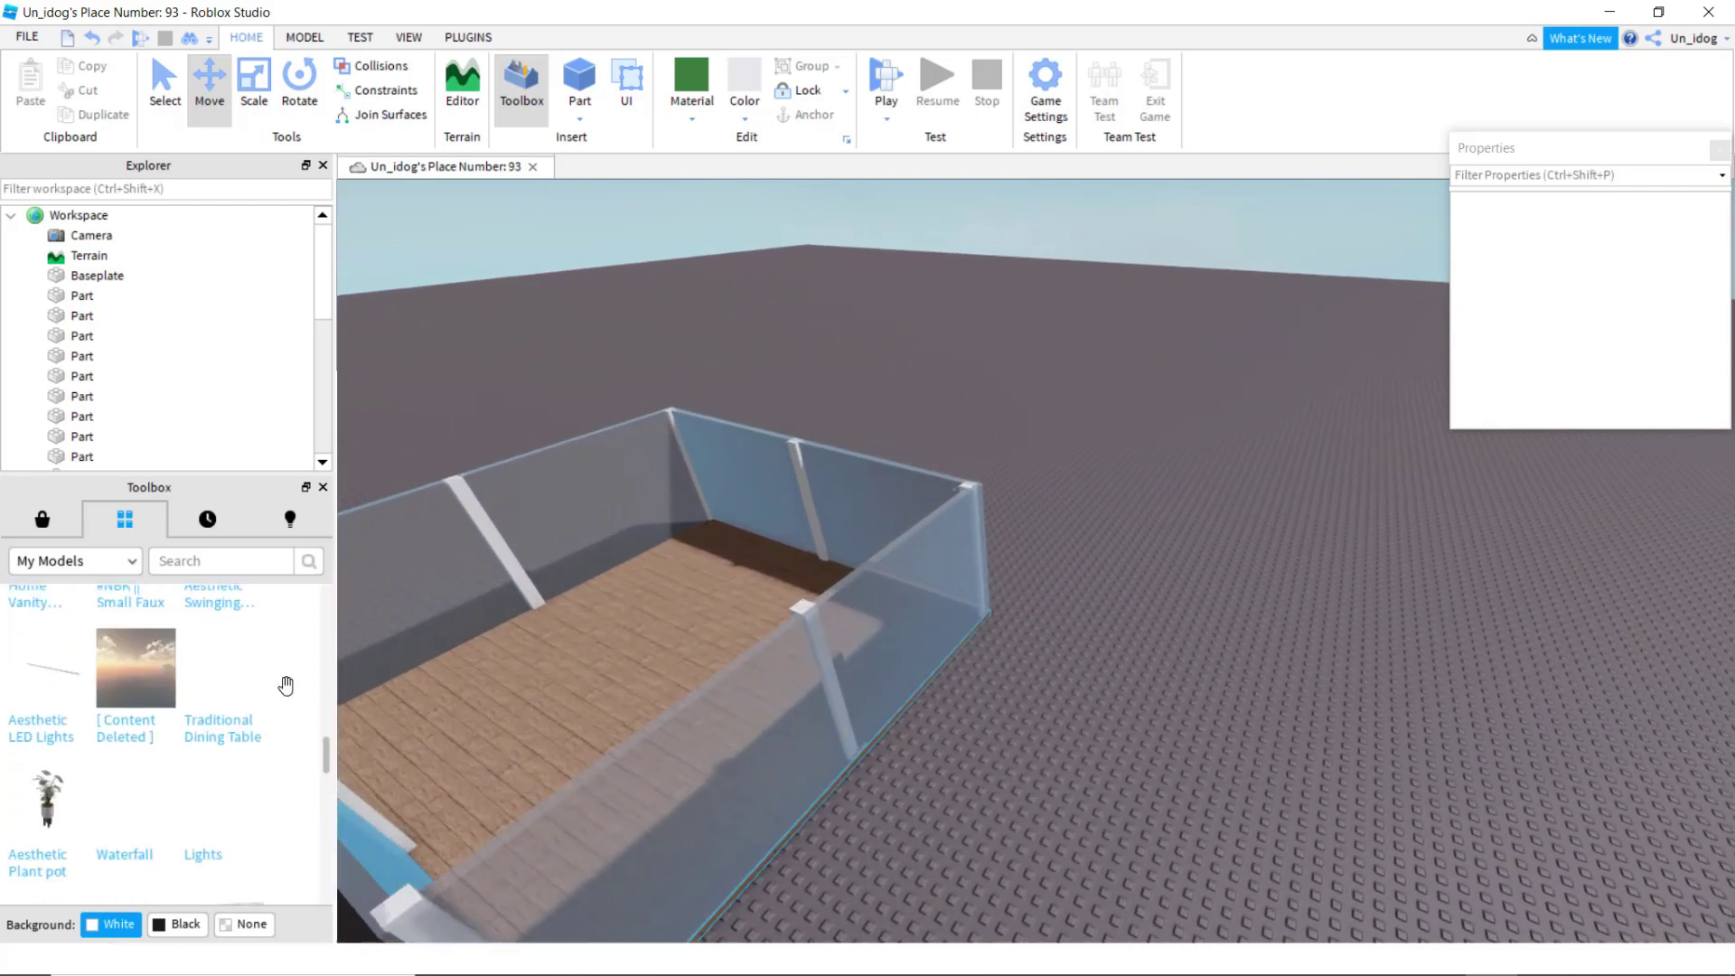
pyautogui.scroll(2, 287, 685)
pyautogui.scroll(14, 286, 688)
pyautogui.press('s')
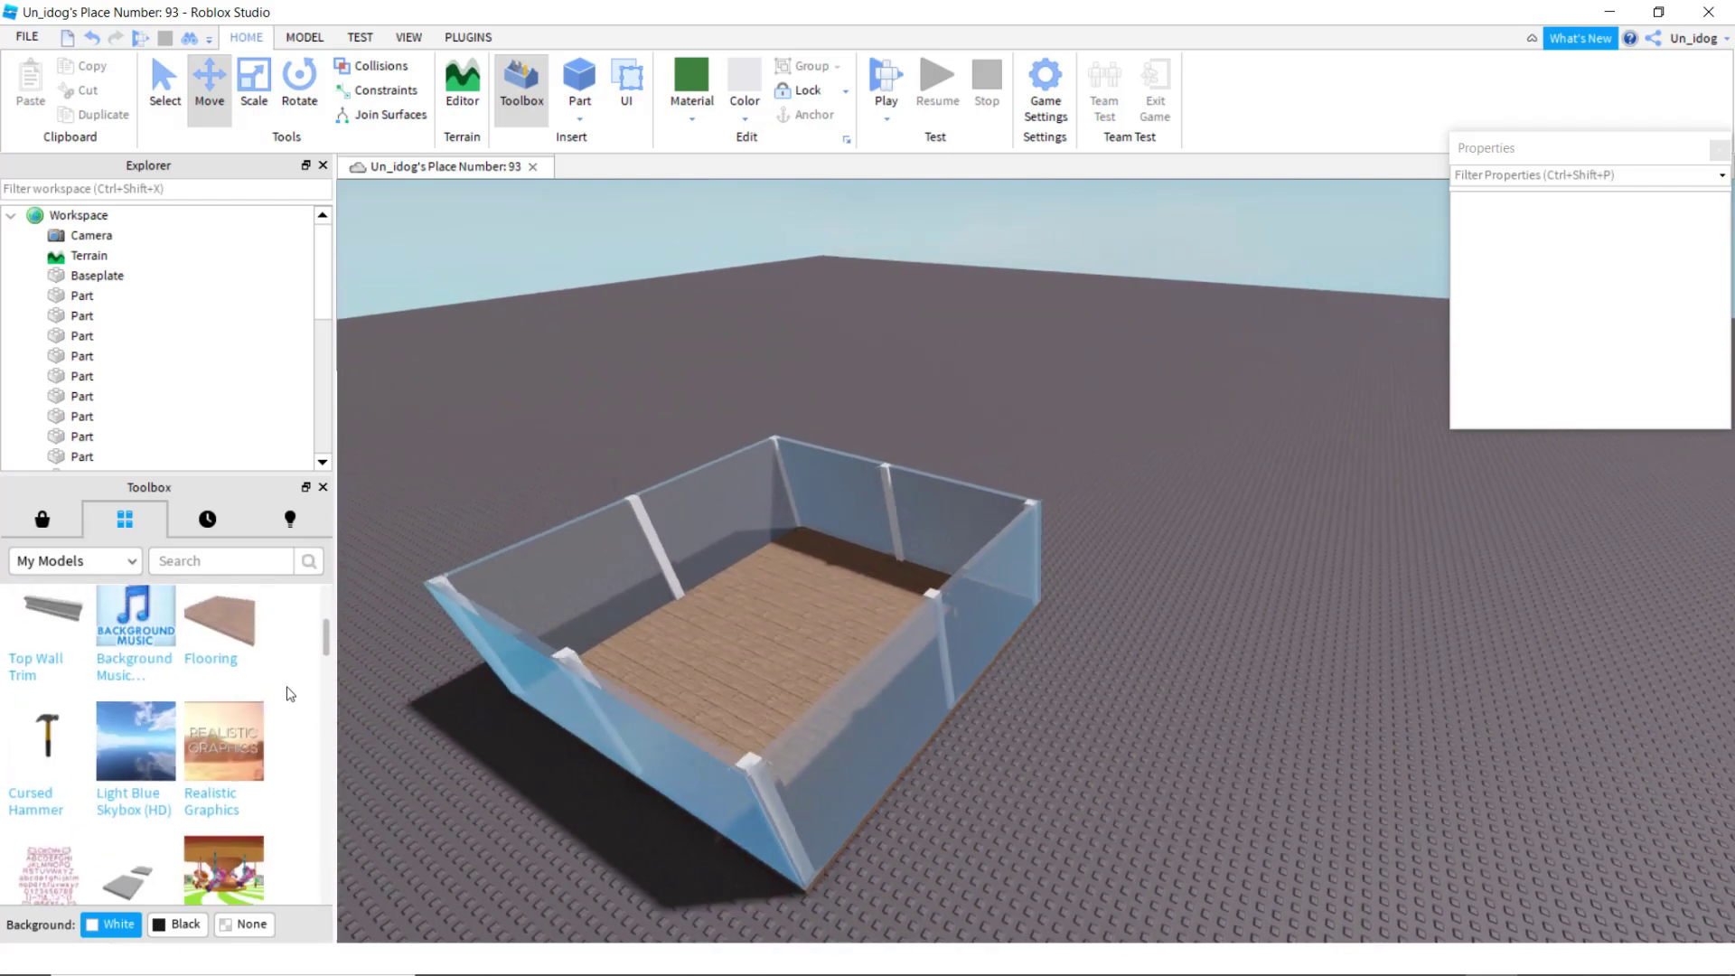
pyautogui.press('s')
pyautogui.press('w')
pyautogui.scroll(-3, 291, 699)
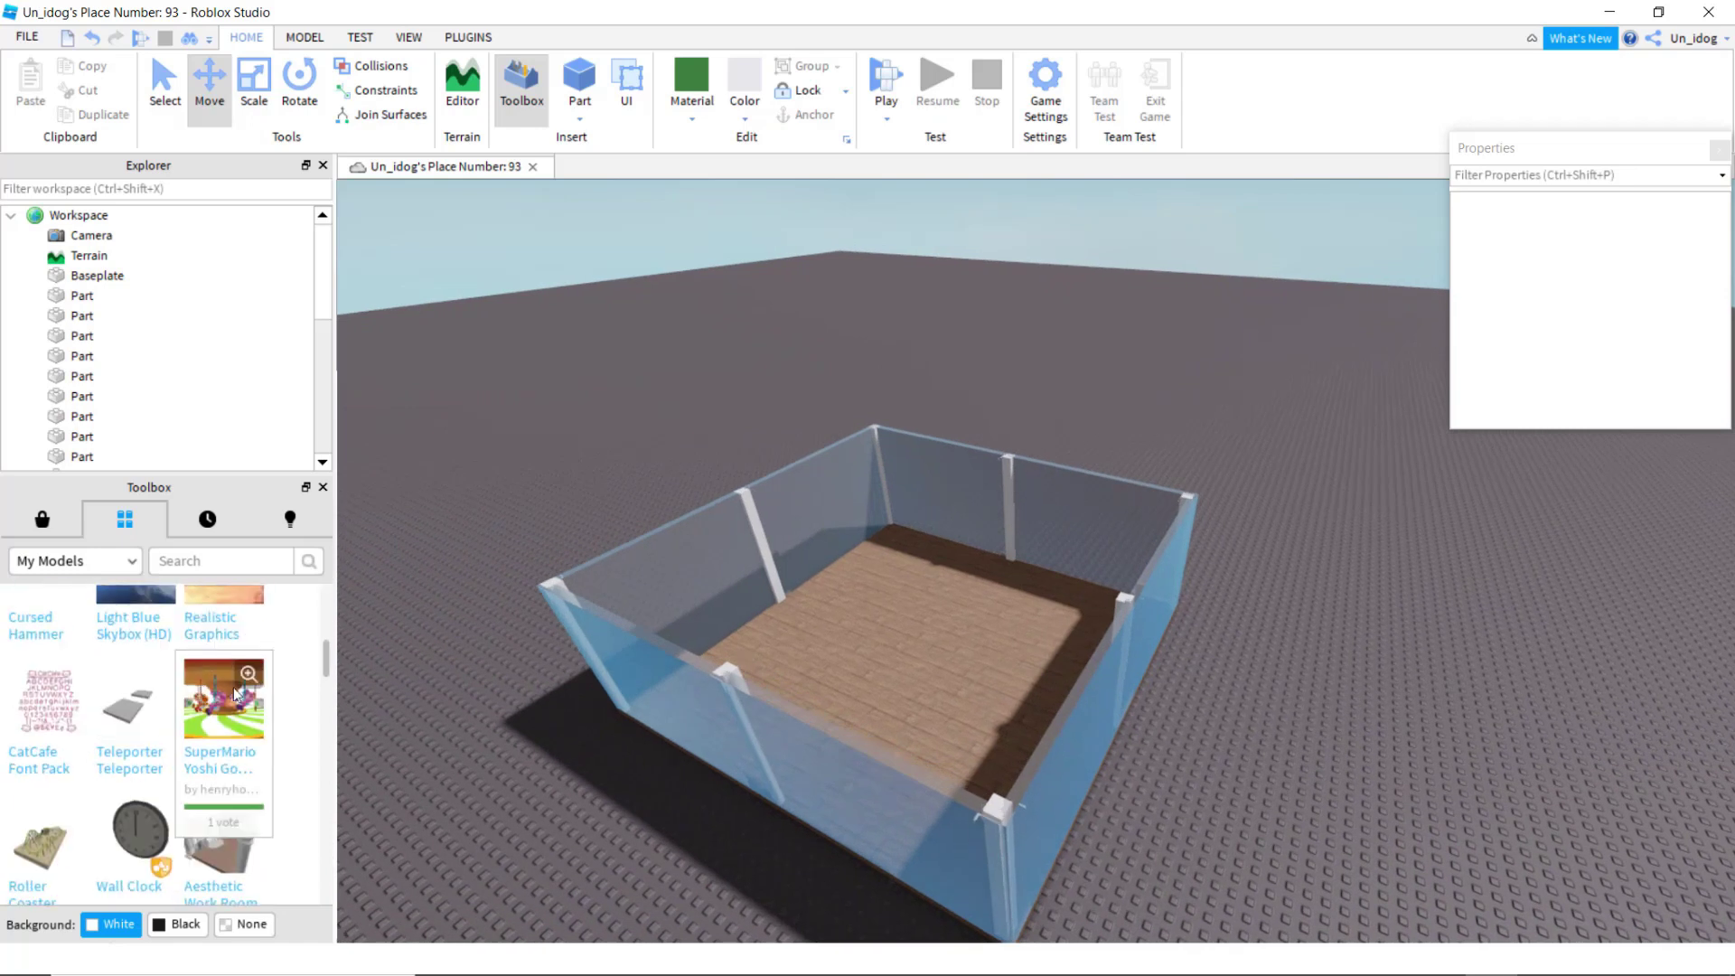
pyautogui.scroll(-6, 291, 698)
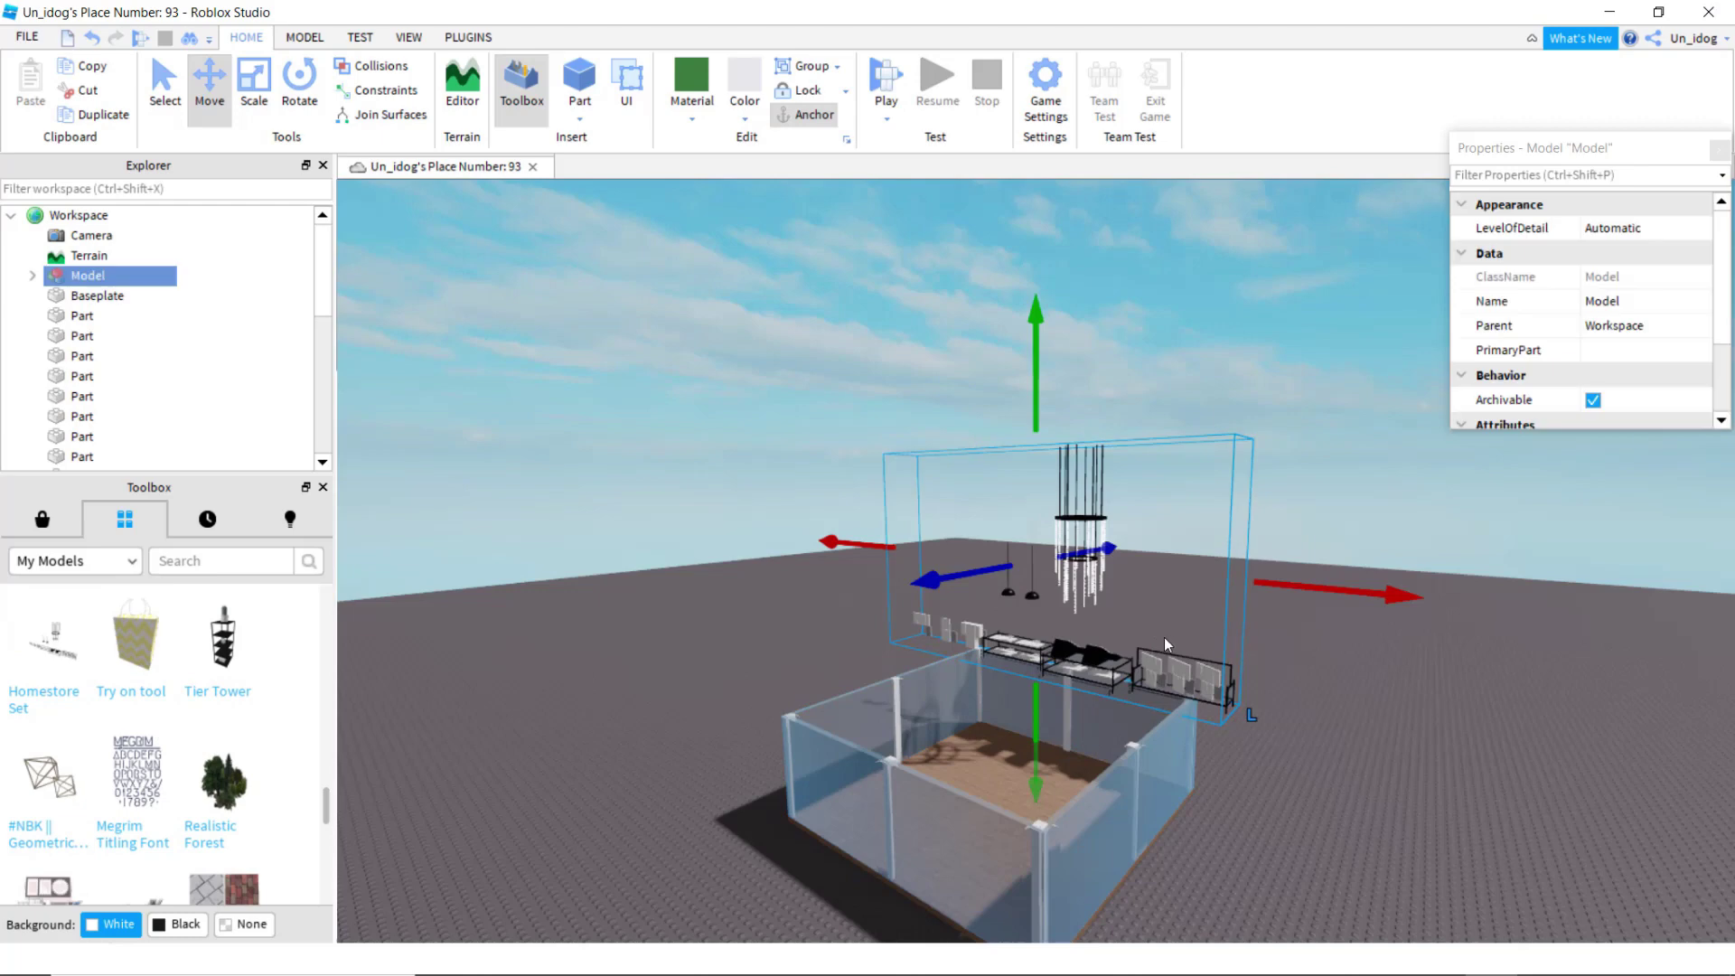
# Step: Ungroup the inserted clothing store model into its separate furniture pieces
pyautogui.press('w')
pyautogui.moveTo(1173, 644); pyautogui.dragTo(1172, 639, button='right')
pyautogui.press('w')
pyautogui.moveTo(1284, 606); pyautogui.dragTo(1270, 601, button='right')
pyautogui.press('d')
pyautogui.press('f')
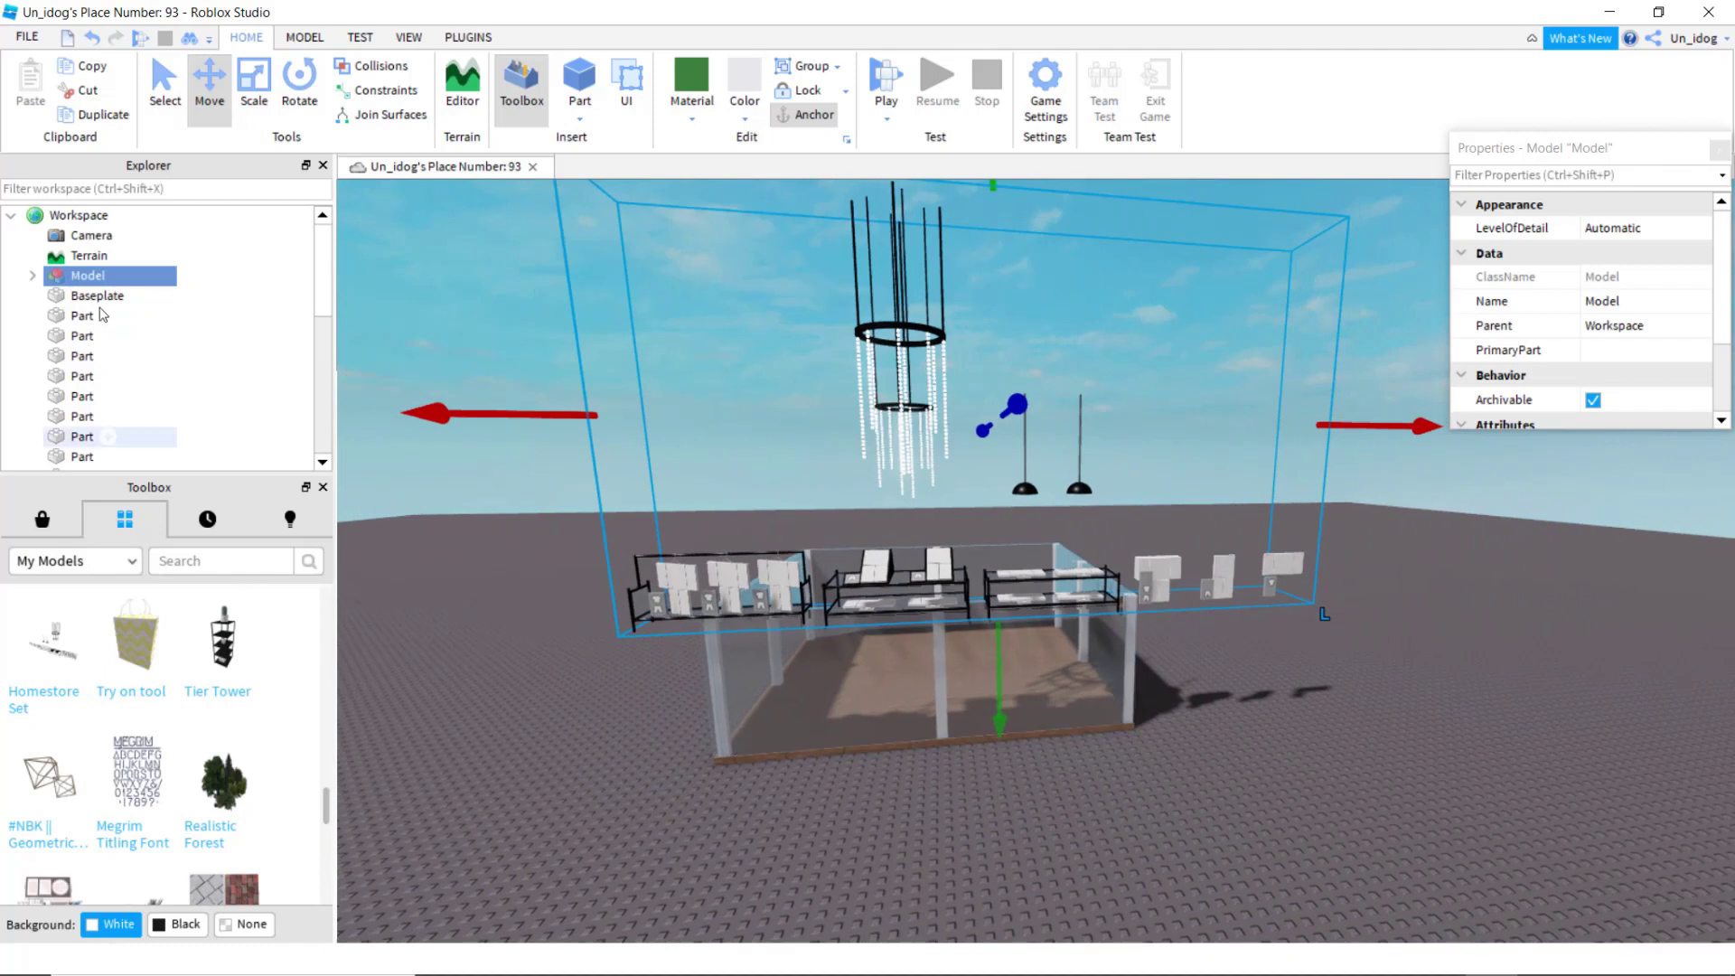
pyautogui.rightClick(153, 286)
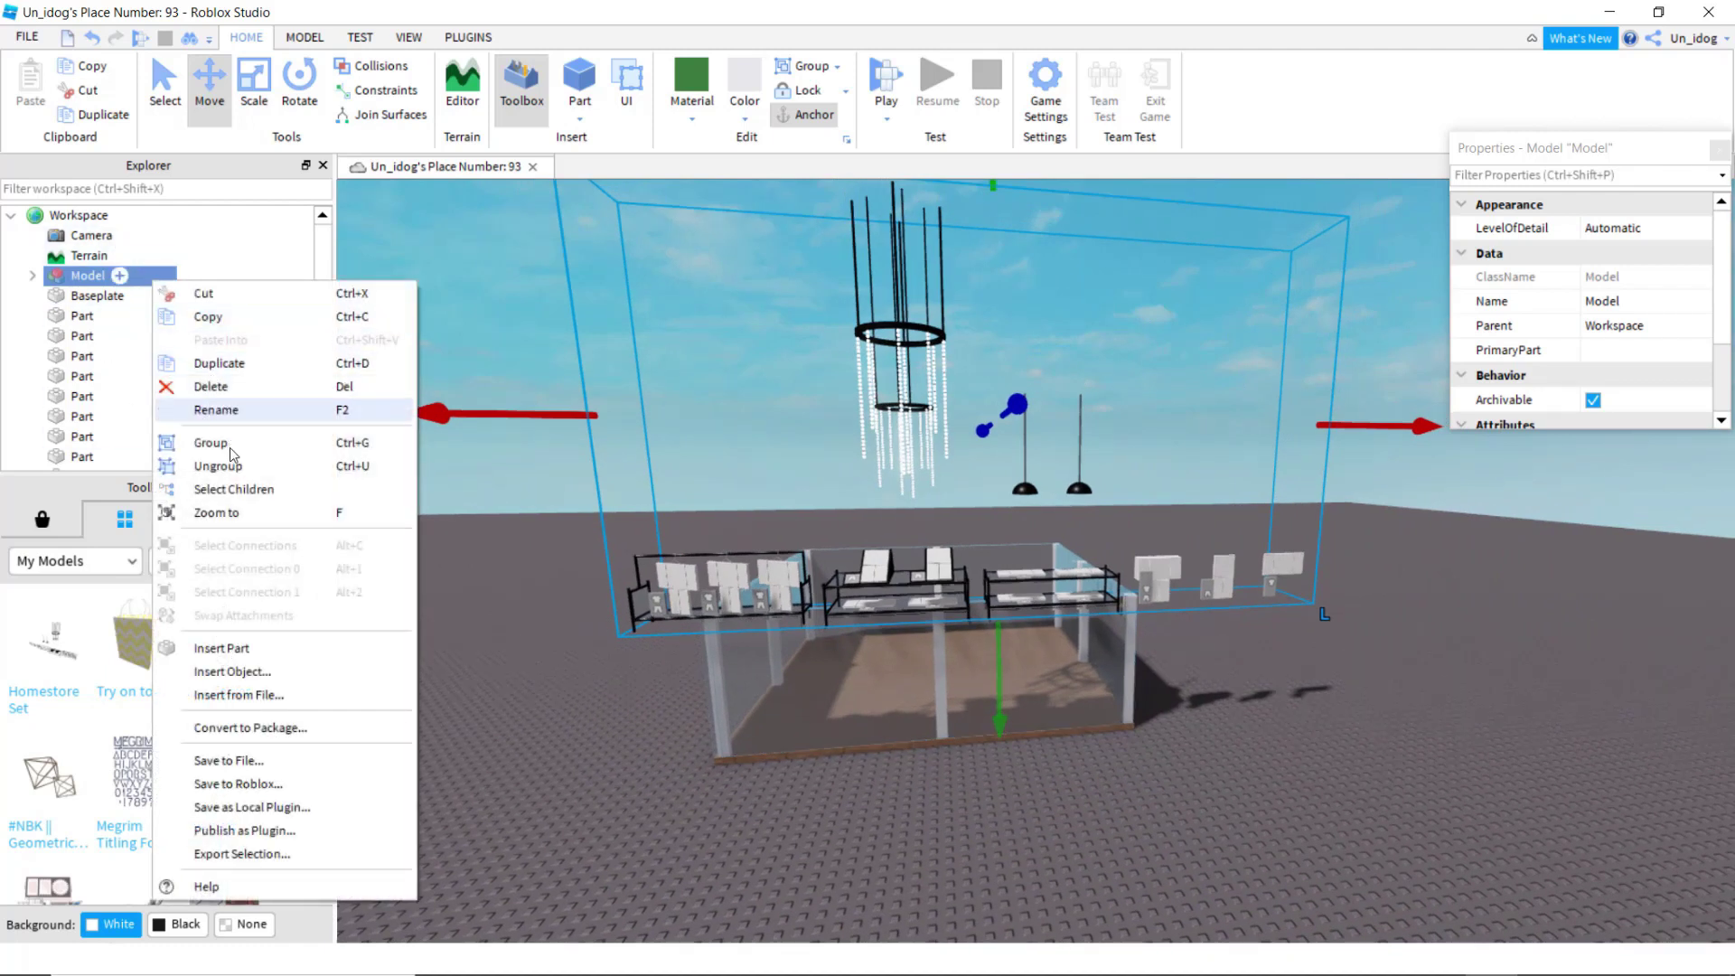
pyautogui.click(217, 466)
# Step: Move all the ungrouped store pieces sideways clear of the glass enclosure and clear the selection
pyautogui.scroll(5, 1207, 495)
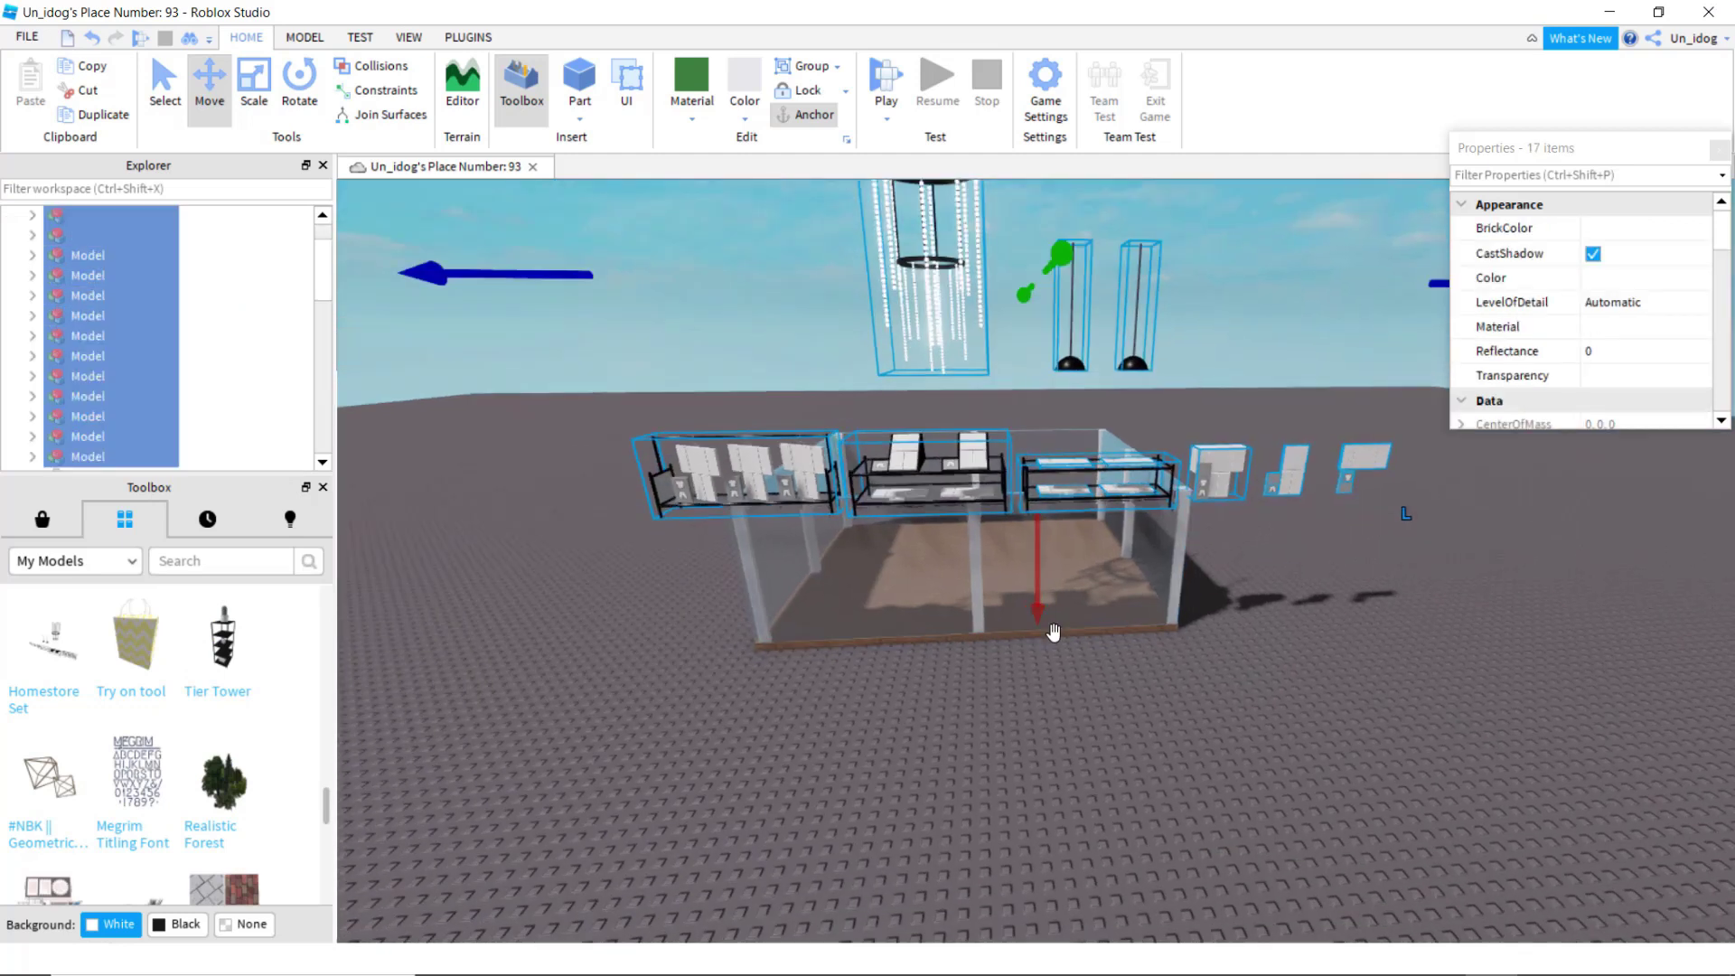
pyautogui.scroll(-5, 1207, 495)
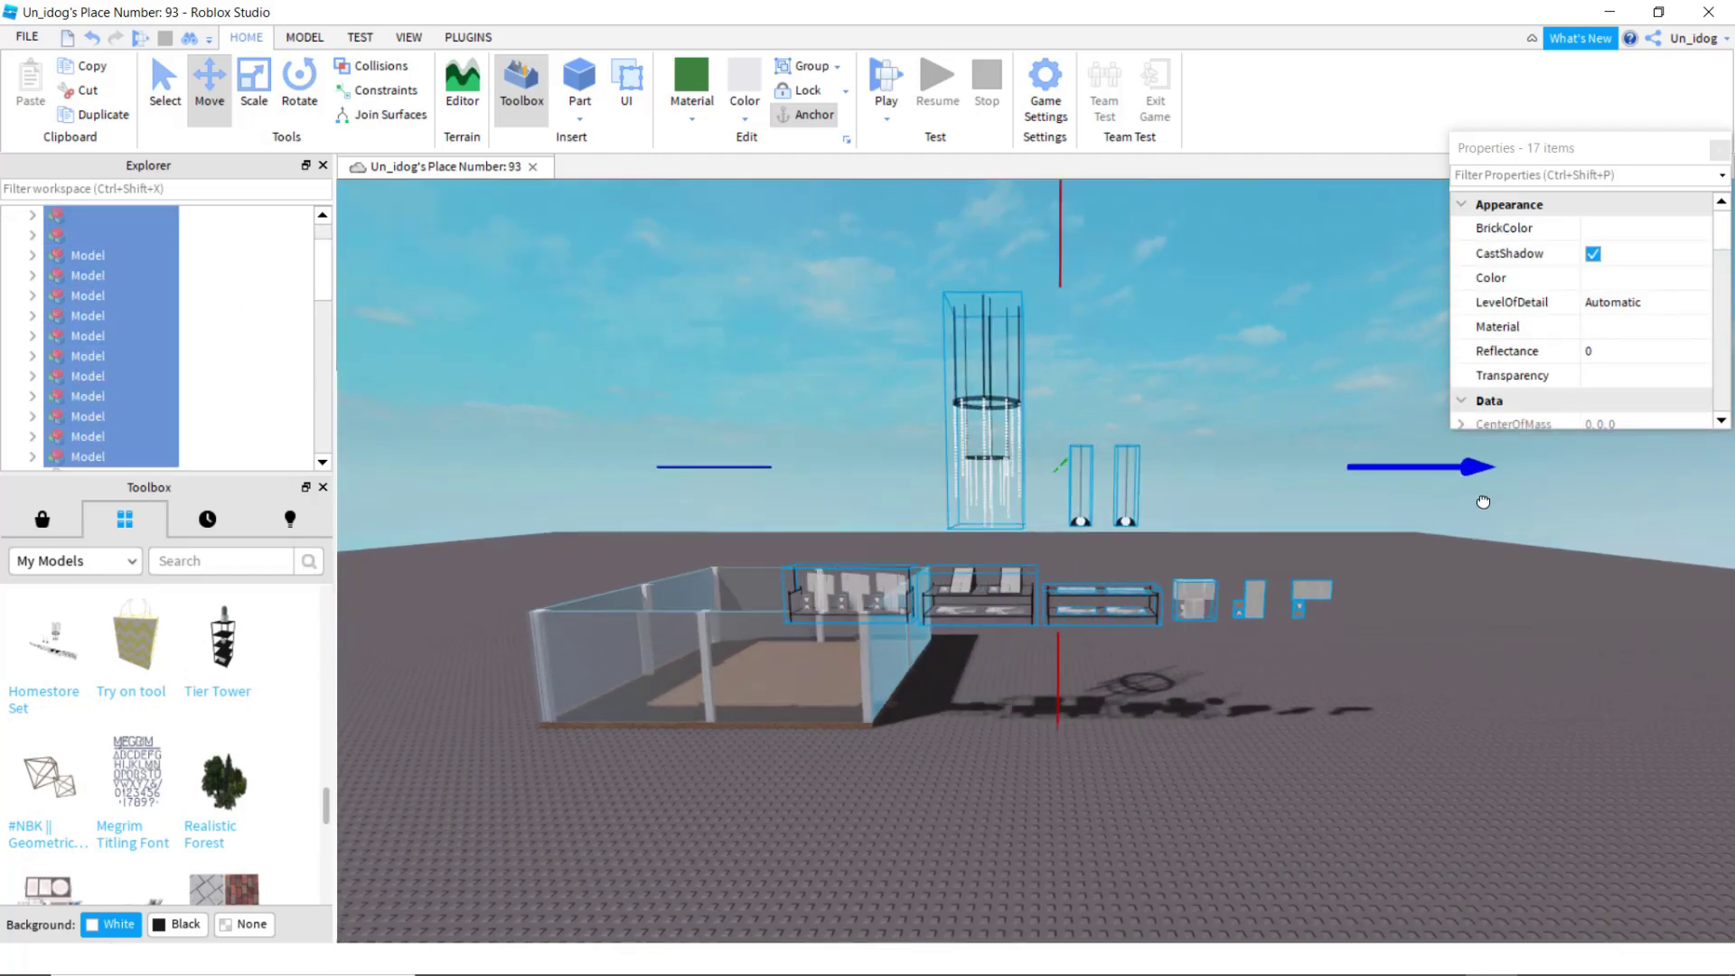
pyautogui.click(1540, 726)
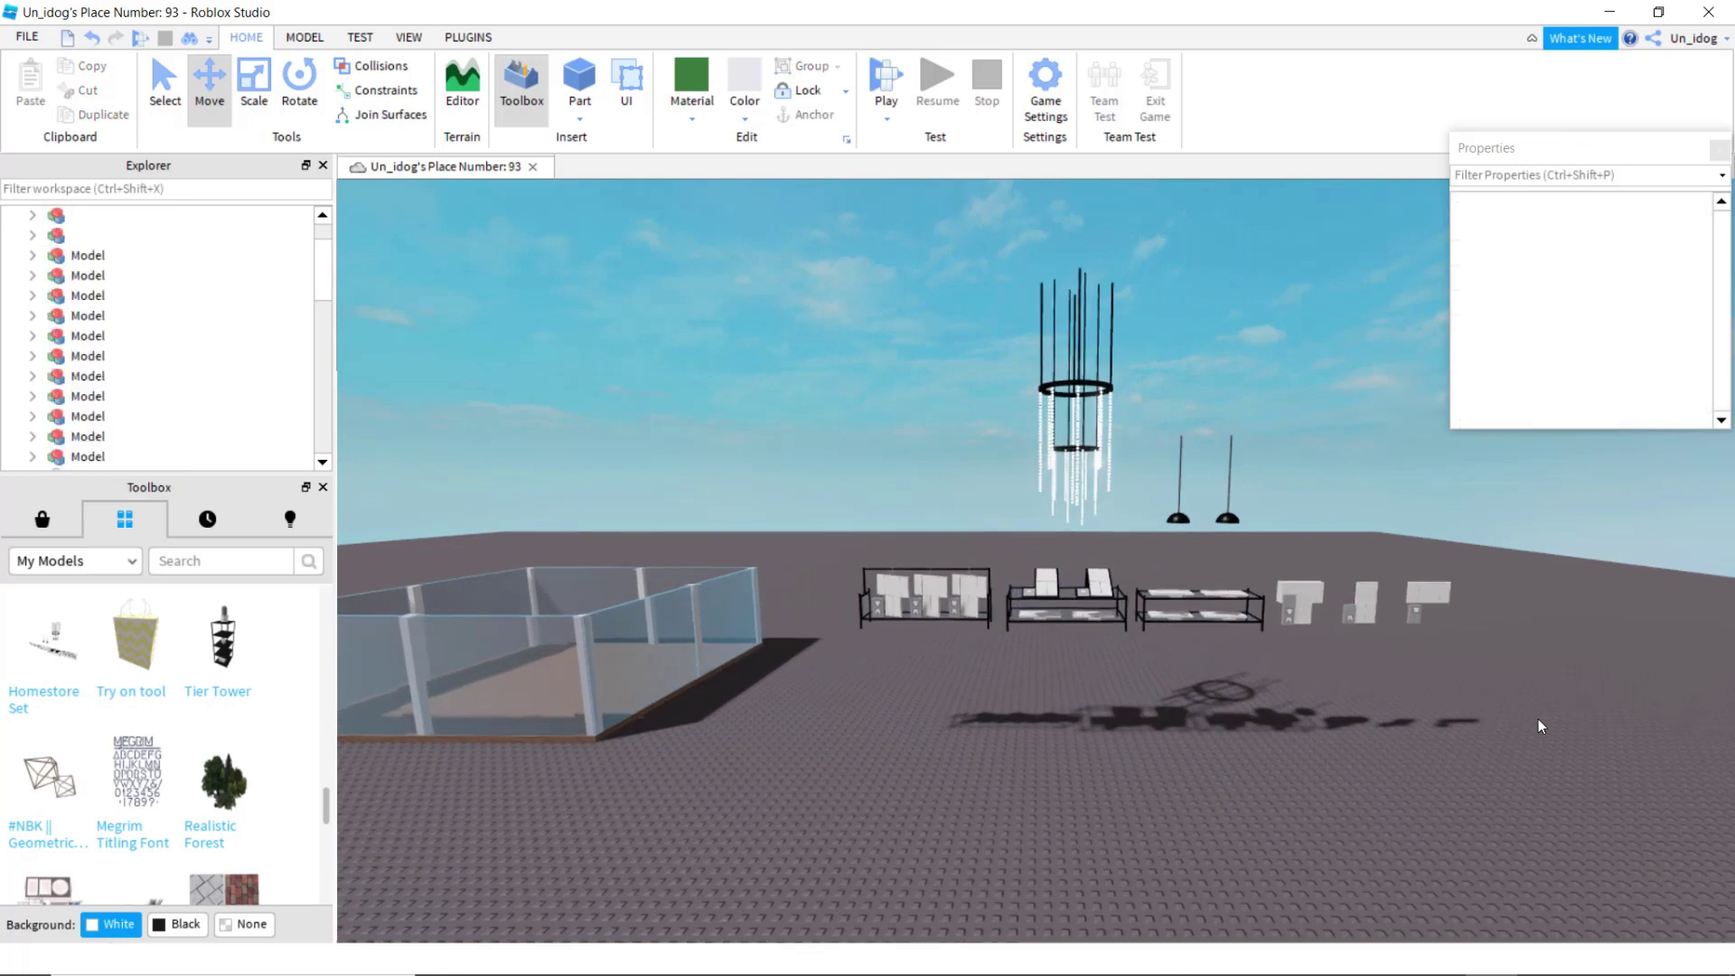
# Step: Move the two-tier display table with slanted clothing boards into the glass enclosure near a wall
pyautogui.scroll(8, 1541, 725)
pyautogui.scroll(-8, 1042, 456)
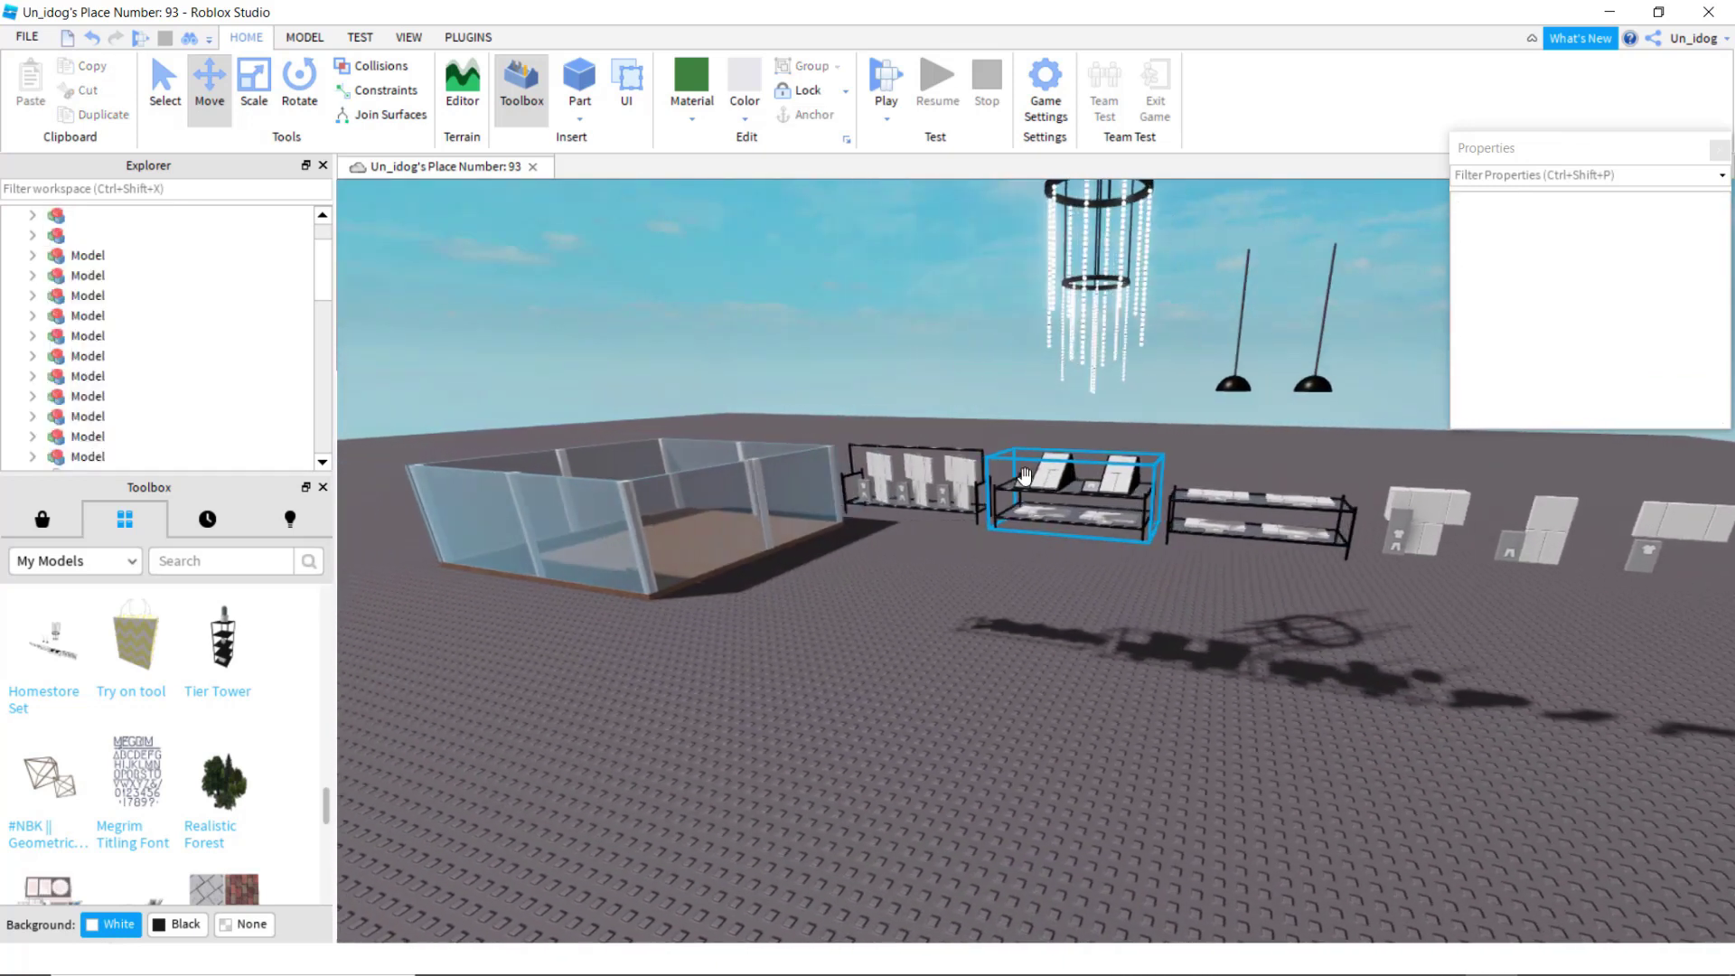
pyautogui.click(1025, 475)
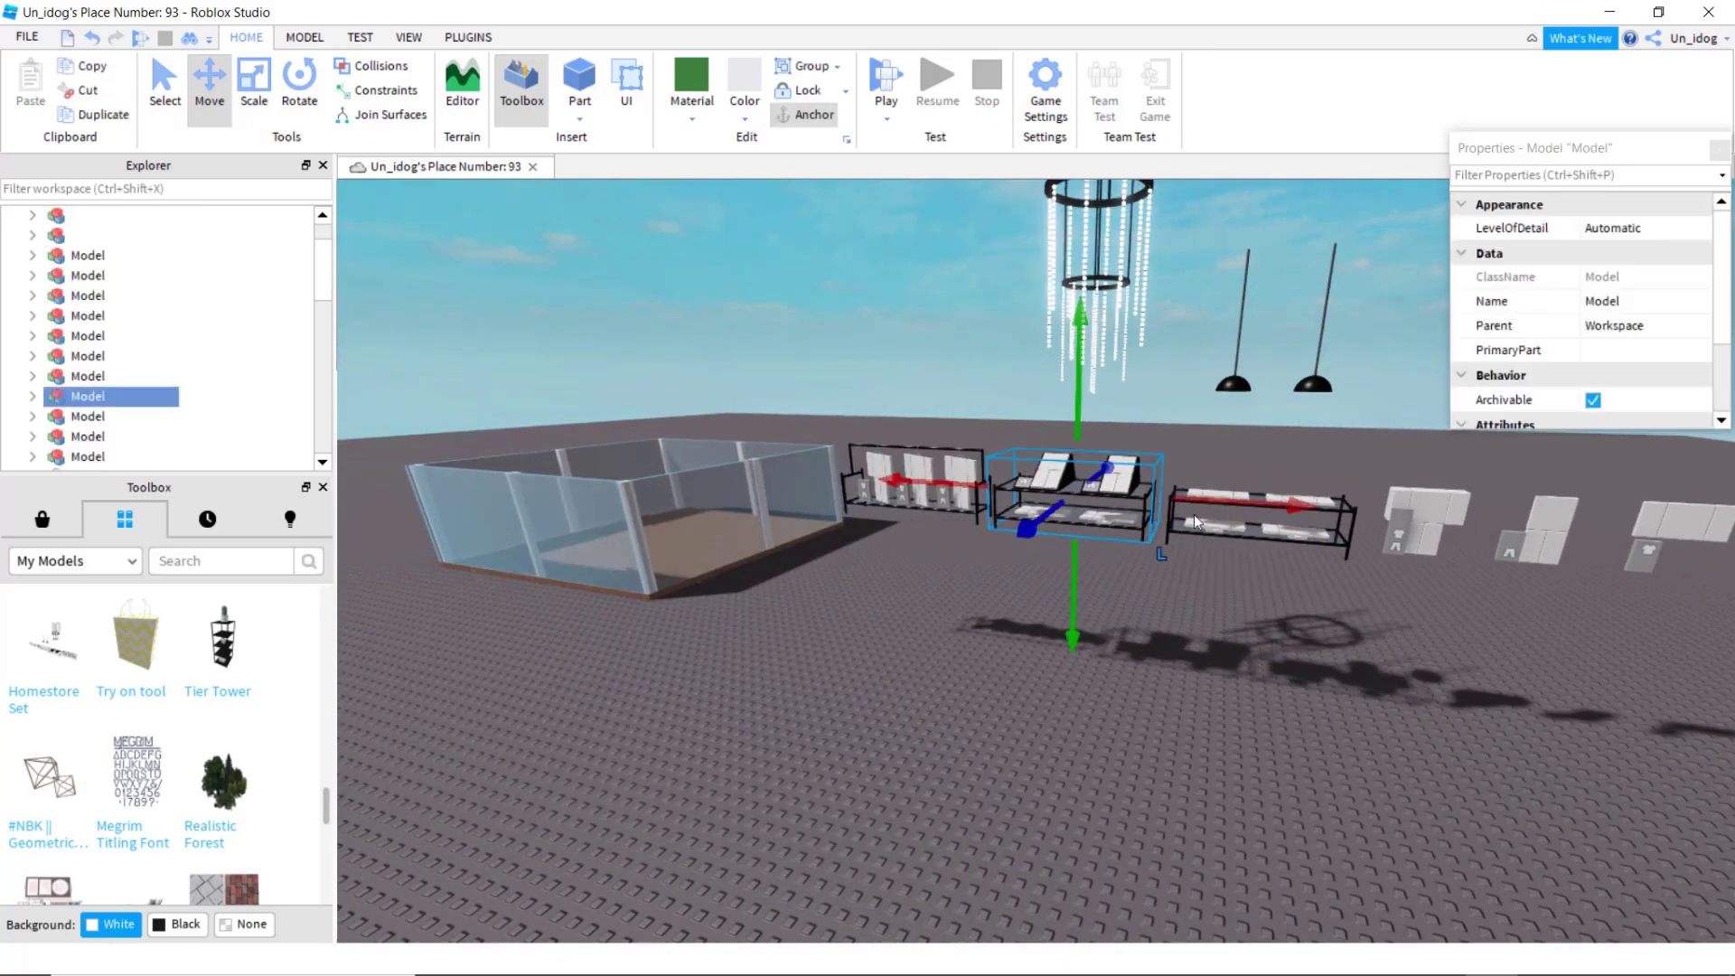
pyautogui.scroll(-5, 1224, 493)
pyautogui.moveTo(1233, 494); pyautogui.dragTo(1220, 493)
pyautogui.scroll(5, 1219, 491)
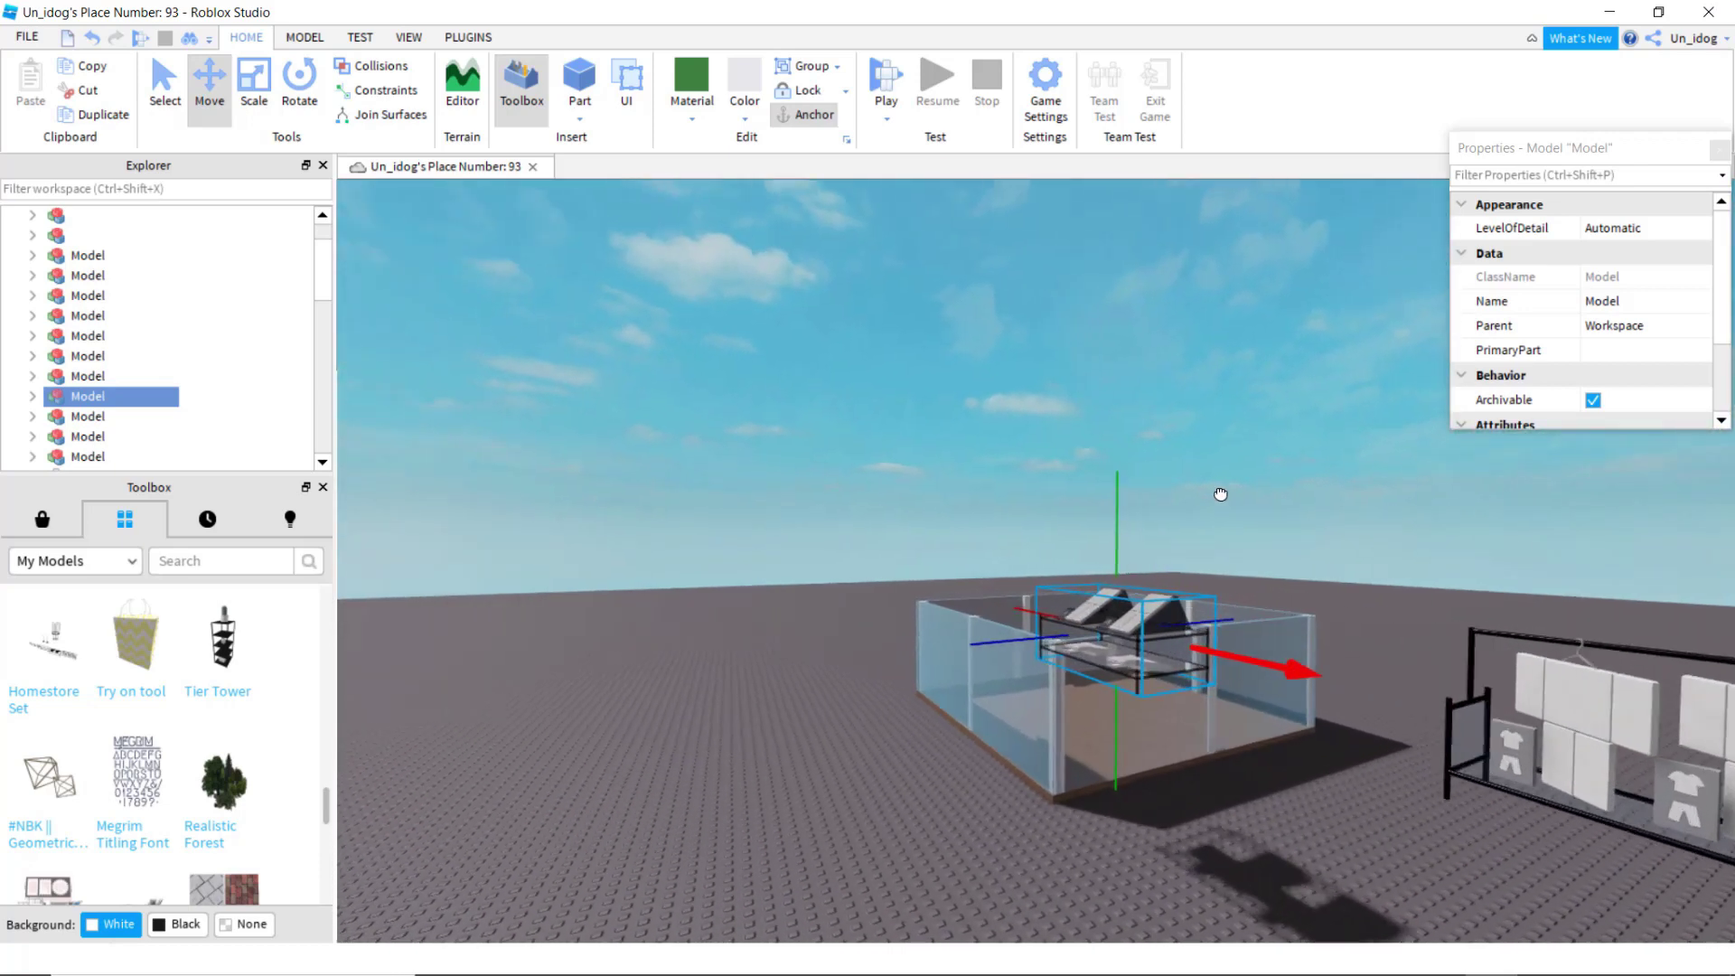
pyautogui.press('w')
pyautogui.moveTo(1222, 498); pyautogui.dragTo(1220, 493, button='right')
pyautogui.scroll(-3, 1220, 494)
pyautogui.moveTo(1221, 493); pyautogui.dragTo(1367, 487)
pyautogui.press('w')
pyautogui.moveTo(1367, 488); pyautogui.dragTo(1365, 487, button='right')
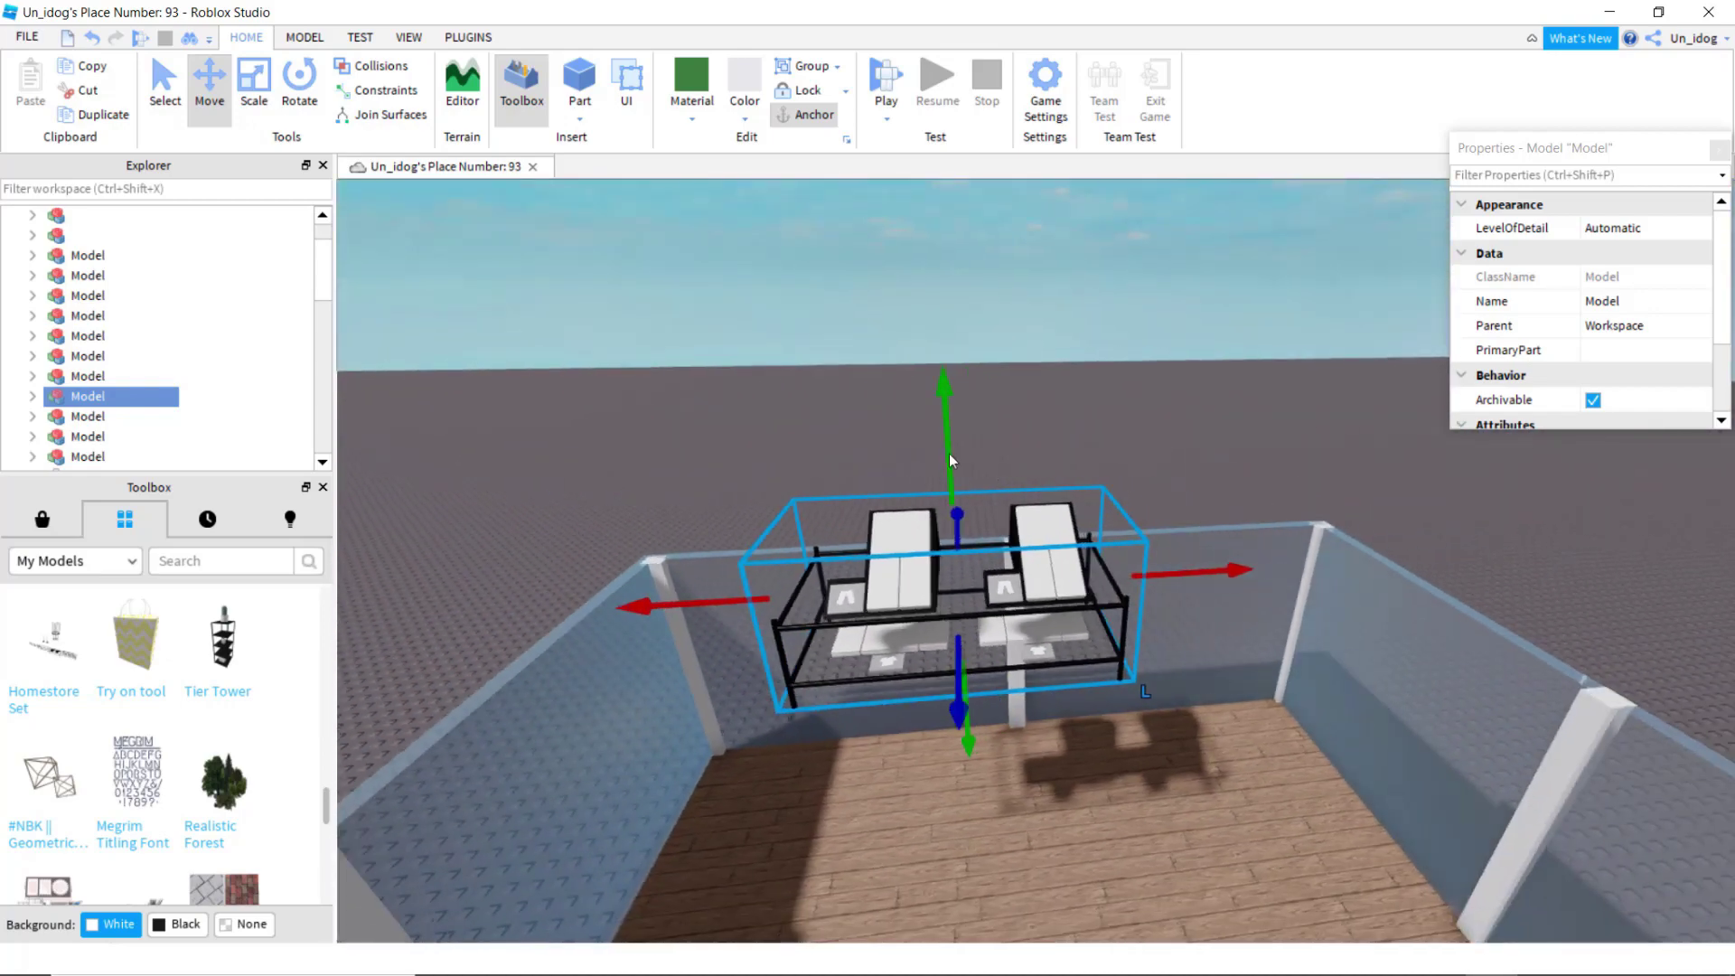
# Step: Lower the two-tier display table onto the wood plank floor
pyautogui.moveTo(939, 461); pyautogui.dragTo(938, 457)
pyautogui.moveTo(940, 460); pyautogui.dragTo(937, 457, button='right')
pyautogui.moveTo(937, 457); pyautogui.dragTo(940, 452)
pyautogui.moveTo(938, 457); pyautogui.dragTo(940, 453, button='right')
pyautogui.moveTo(940, 453); pyautogui.dragTo(941, 457)
pyautogui.moveTo(940, 453); pyautogui.dragTo(940, 456, button='right')
pyautogui.moveTo(941, 456); pyautogui.dragTo(939, 441)
pyautogui.moveTo(941, 456); pyautogui.dragTo(1014, 426, button='right')
# Step: Slide the two-tier display table along the back glass wall into the corner beside the middle post
pyautogui.moveTo(1261, 580); pyautogui.dragTo(1255, 583)
pyautogui.moveTo(1261, 579); pyautogui.dragTo(1256, 583, button='right')
pyautogui.moveTo(1256, 583); pyautogui.dragTo(1218, 590)
pyautogui.moveTo(1256, 582); pyautogui.dragTo(1218, 590, button='right')
pyautogui.press('w')
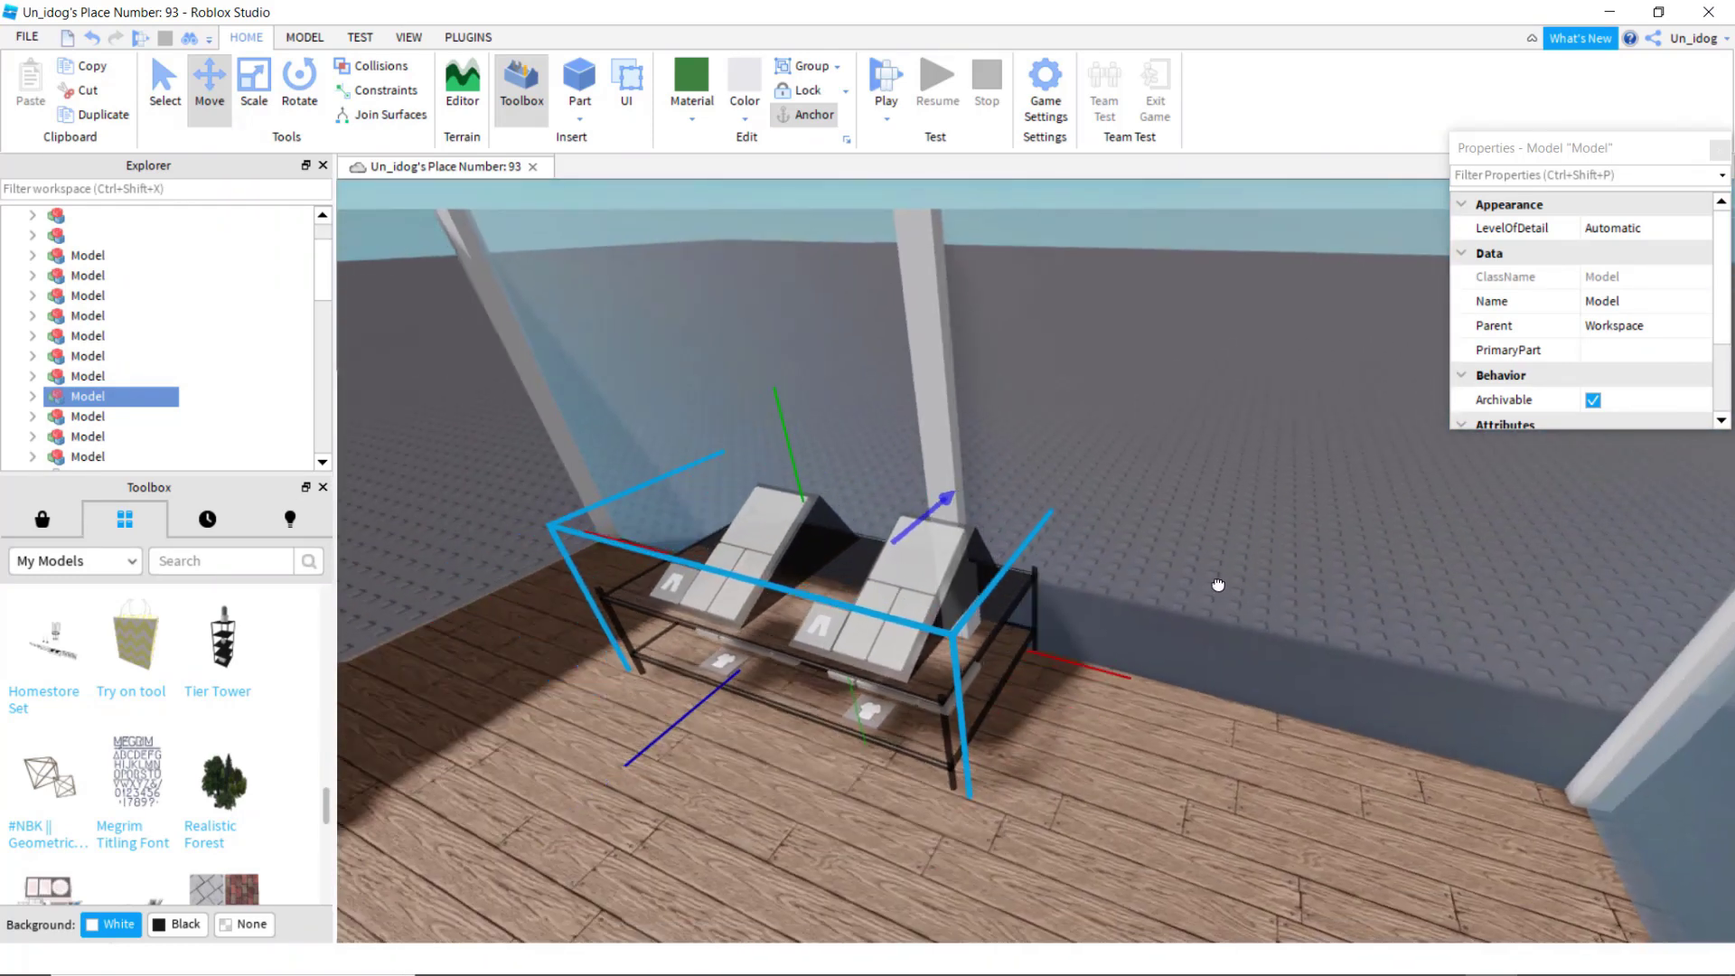
pyautogui.moveTo(1069, 660); pyautogui.dragTo(1048, 654)
pyautogui.moveTo(1068, 660); pyautogui.dragTo(1049, 654, button='right')
pyautogui.moveTo(1048, 654); pyautogui.dragTo(1049, 654)
pyautogui.moveTo(1049, 655); pyautogui.dragTo(1049, 654, button='right')
pyautogui.moveTo(1049, 654); pyautogui.dragTo(945, 681)
pyautogui.moveTo(1049, 654); pyautogui.dragTo(945, 681, button='right')
pyautogui.moveTo(945, 681); pyautogui.dragTo(954, 676)
pyautogui.moveTo(945, 681); pyautogui.dragTo(1116, 666, button='right')
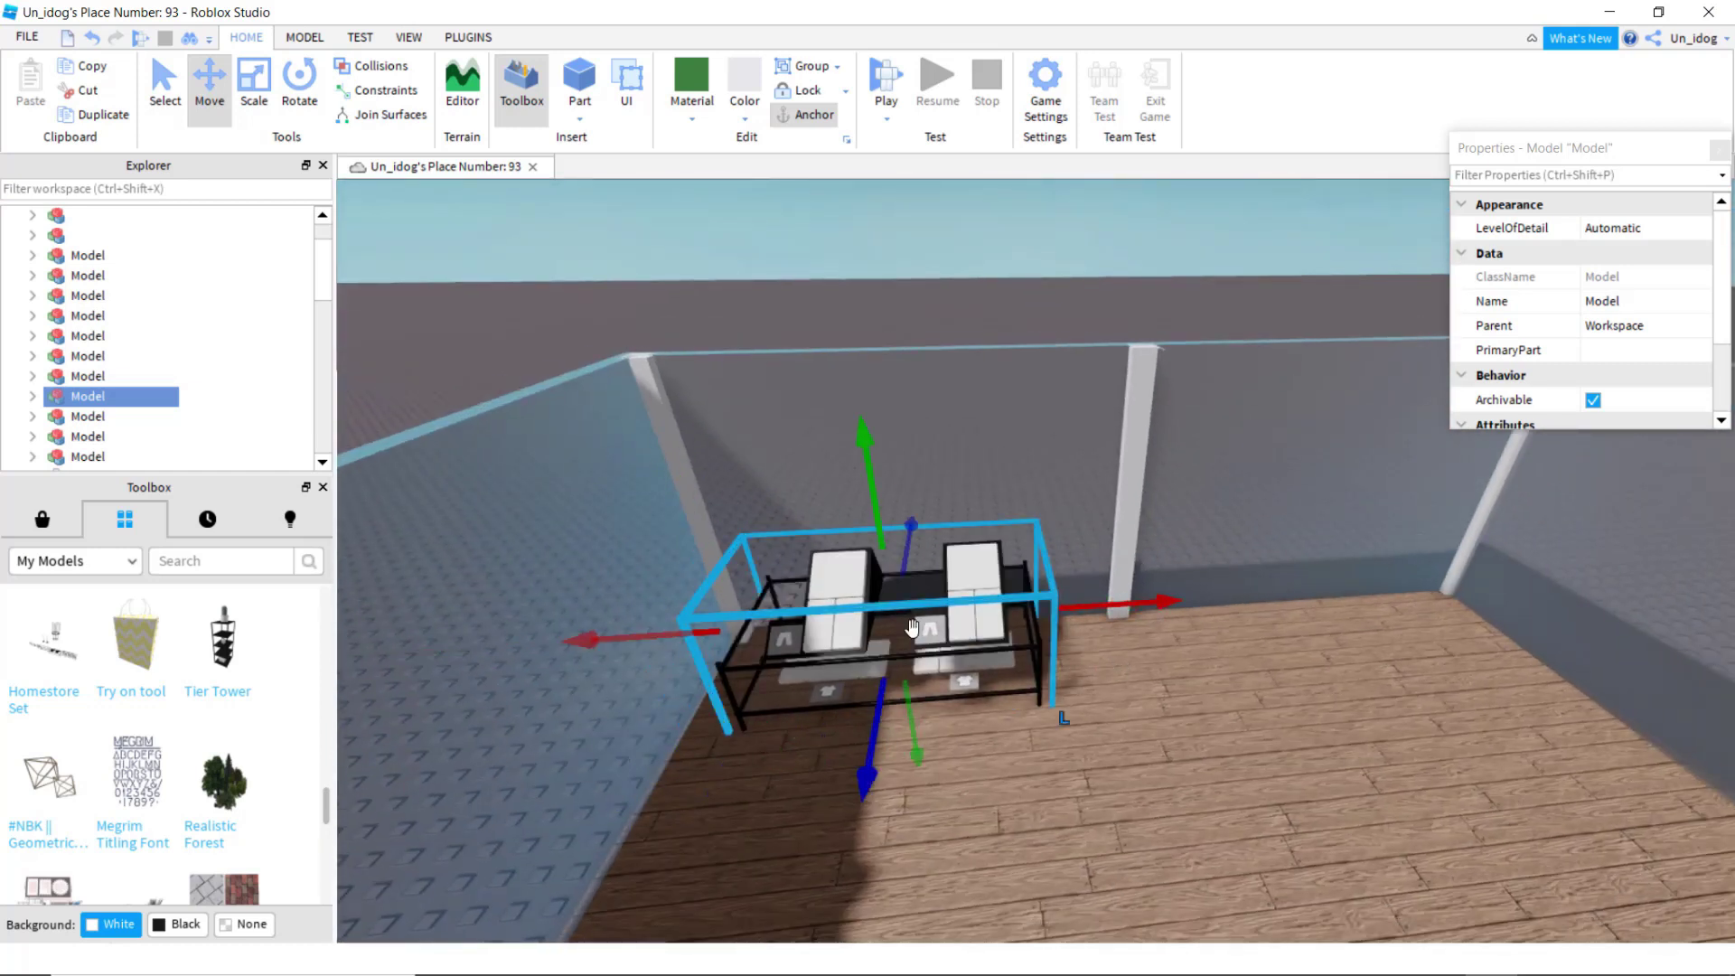
# Step: Duplicate the display table and move the copy along the back wall to the other side of the middle post
pyautogui.rightClick(912, 627)
pyautogui.click(1022, 188)
pyautogui.moveTo(1083, 604); pyautogui.dragTo(1181, 608)
pyautogui.moveTo(1180, 607); pyautogui.dragTo(1181, 608, button='right')
pyautogui.scroll(-4, 1181, 608)
pyautogui.moveTo(1116, 294); pyautogui.dragTo(1114, 292, button='right')
pyautogui.scroll(1, 1114, 290)
# Step: Duplicate the corner display table and move the copy forward to start a second row in front of it
pyautogui.click(1172, 422)
pyautogui.scroll(1, 1091, 627)
pyautogui.moveTo(1092, 627); pyautogui.dragTo(1075, 623, button='right')
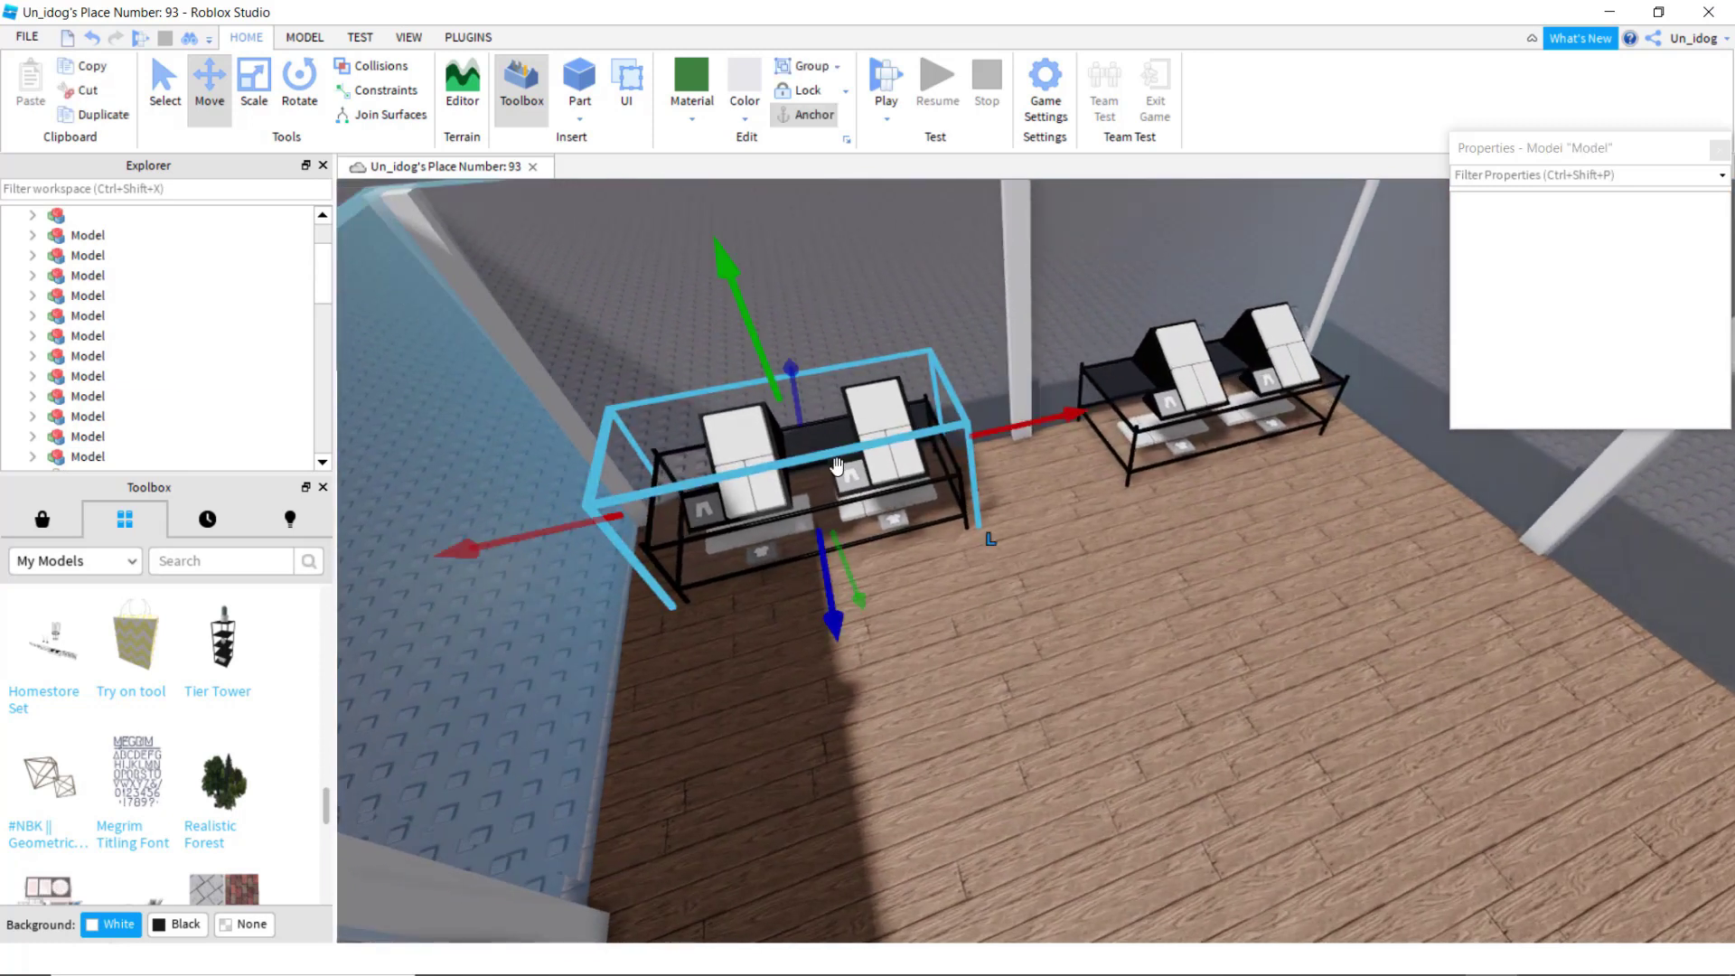
pyautogui.rightClick(838, 465)
pyautogui.click(945, 118)
pyautogui.moveTo(994, 428); pyautogui.dragTo(1038, 440)
pyautogui.moveTo(1035, 438); pyautogui.dragTo(1038, 440, button='right')
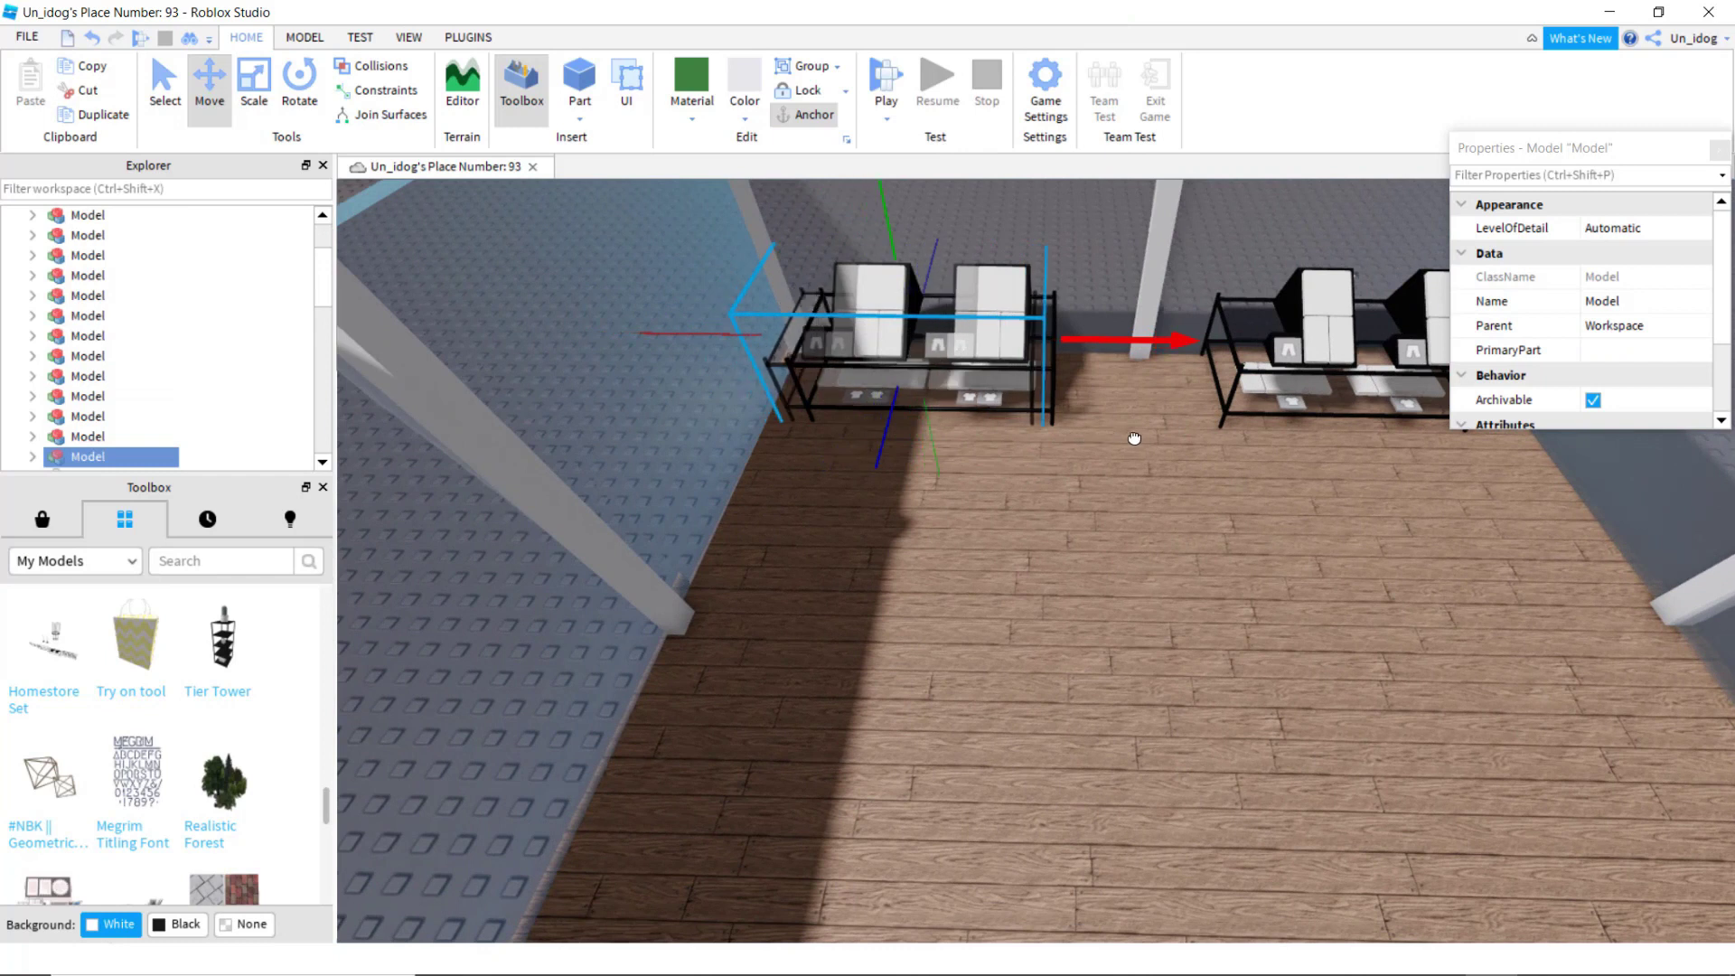
pyautogui.moveTo(946, 482); pyautogui.dragTo(949, 659)
# Step: Duplicate the front display table and move the copy sideways to complete a two-by-two arrangement of tables
pyautogui.rightClick(973, 545)
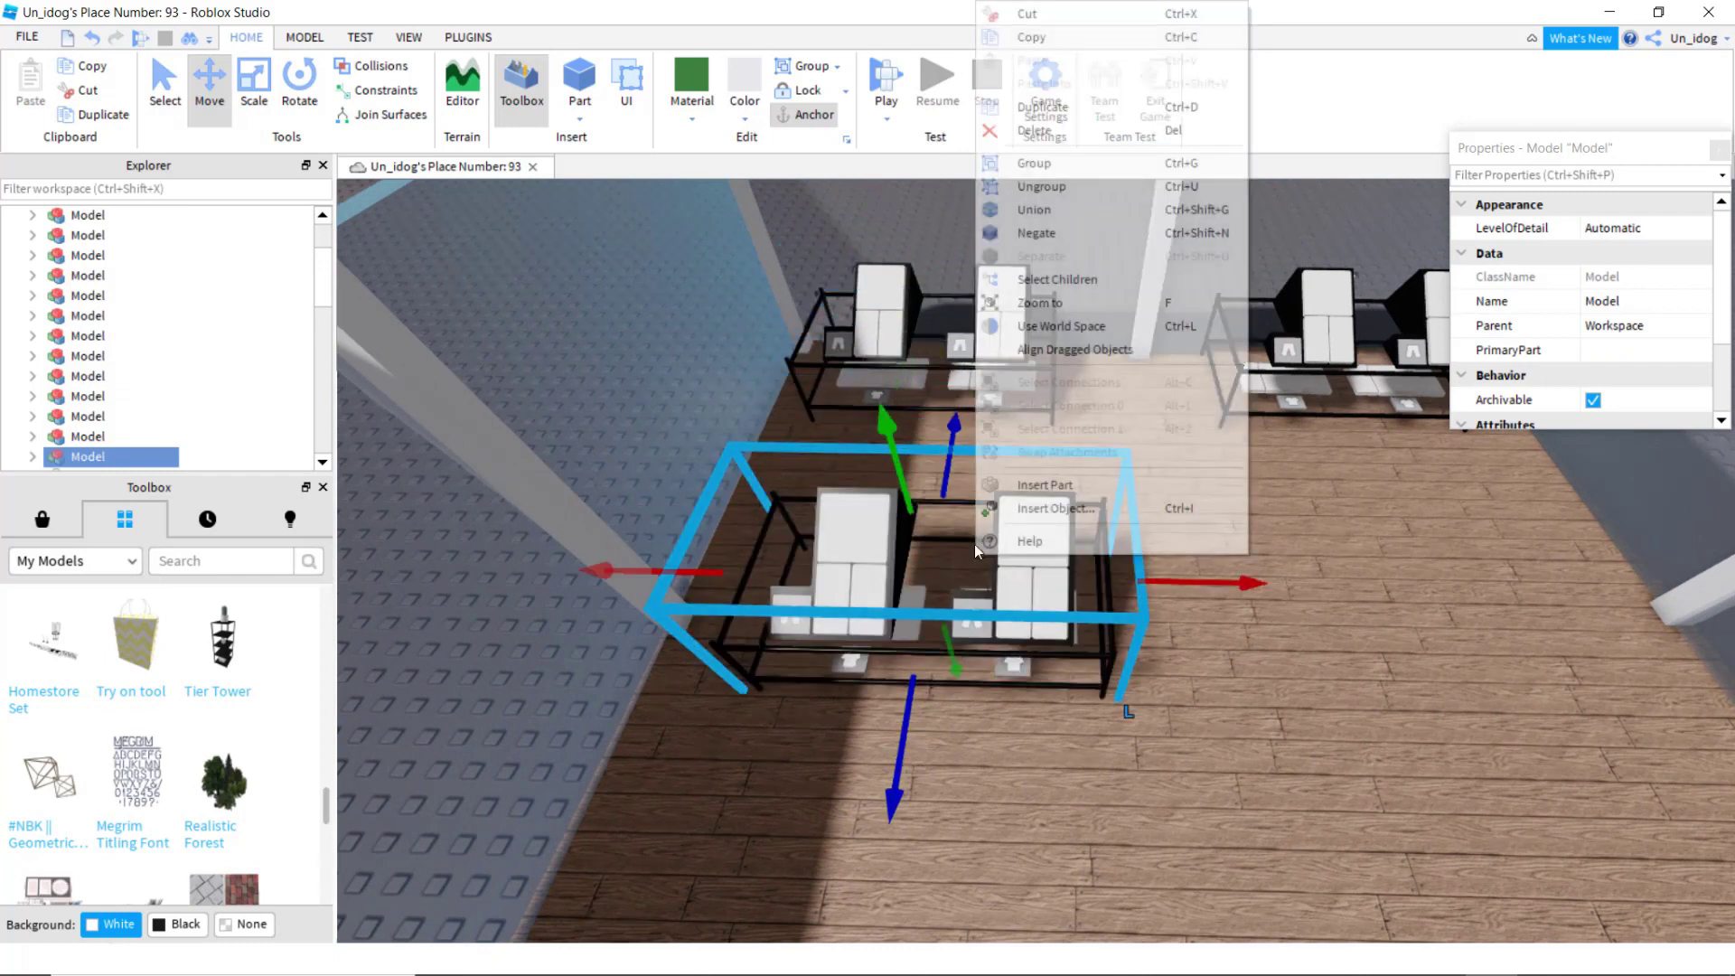
pyautogui.click(1090, 169)
pyautogui.moveTo(1186, 584); pyautogui.dragTo(1402, 633)
pyautogui.press('d')
pyautogui.press('a')
pyautogui.moveTo(1402, 632); pyautogui.dragTo(1500, 516, button='right')
pyautogui.press('s')
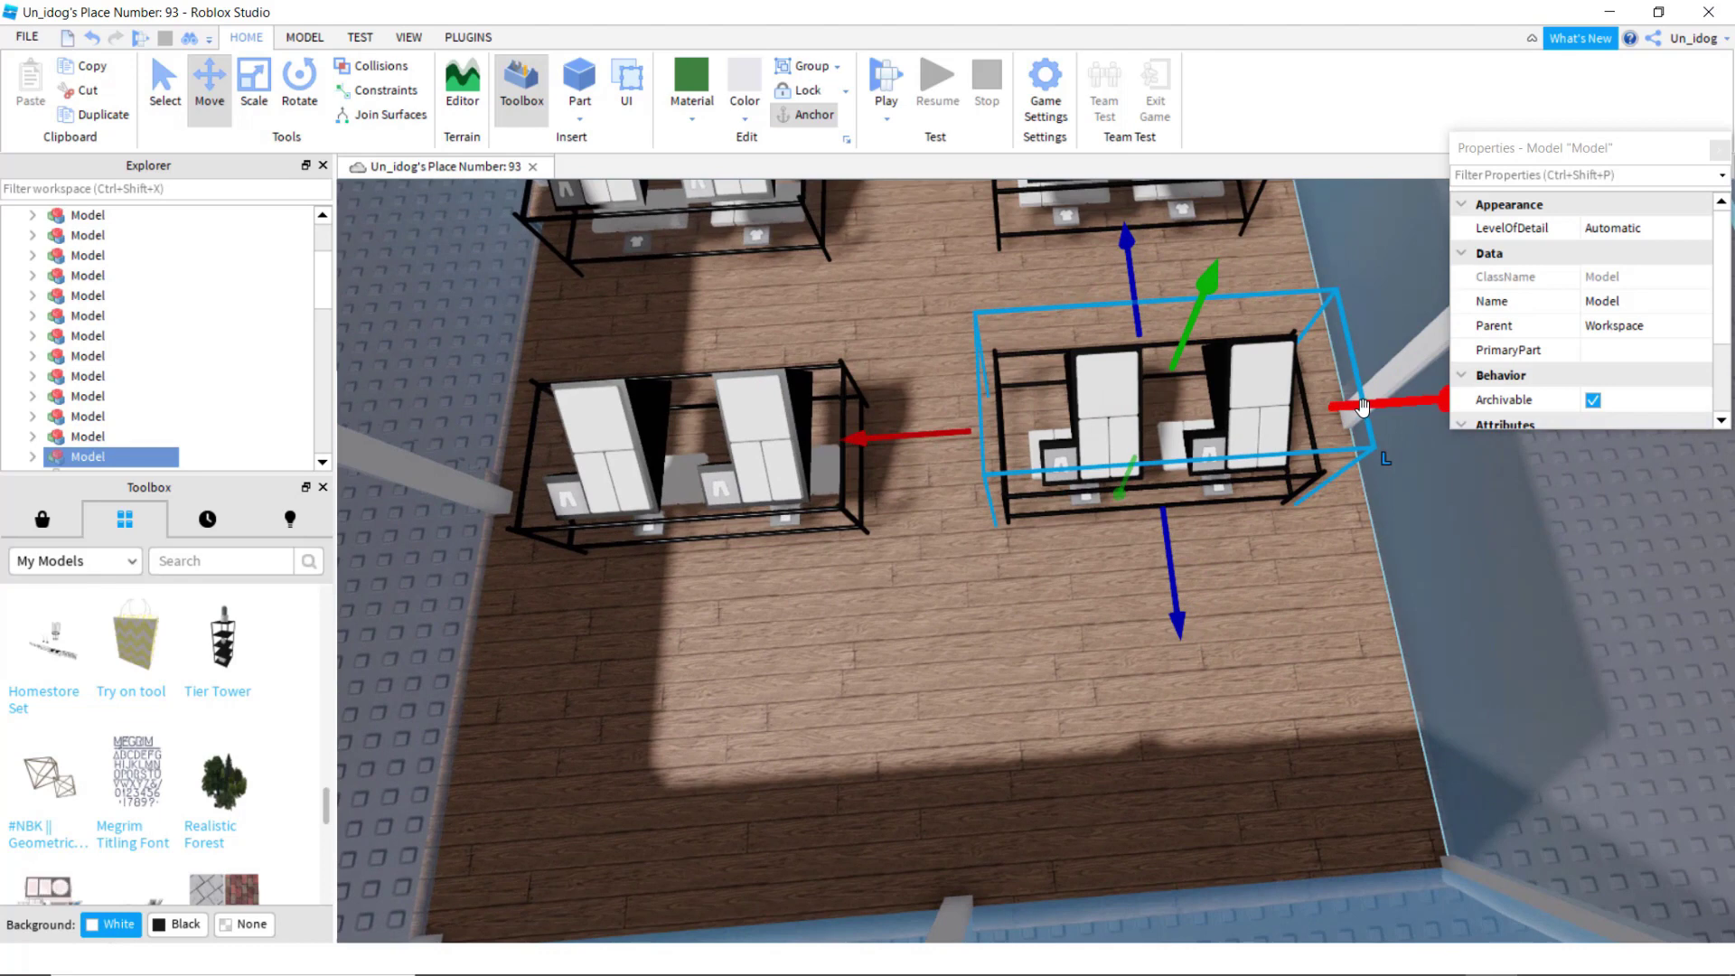
pyautogui.moveTo(1364, 409); pyautogui.dragTo(1347, 413)
# Step: Inspect the placement of the four display tables and the free floor space around them
pyautogui.press('a')
pyautogui.moveTo(1347, 572); pyautogui.dragTo(1230, 619, button='right')
pyautogui.press('s')
pyautogui.press('s')
pyautogui.press('w')
pyautogui.press('w')
pyautogui.press('f')
pyautogui.press('w')
pyautogui.press('w')
pyautogui.press('f')
pyautogui.press('w')
pyautogui.press('s')
# Step: Search the marketplace models for "mannequin" and insert the light grey Mannequin standing on a stepped base
pyautogui.click(79, 524)
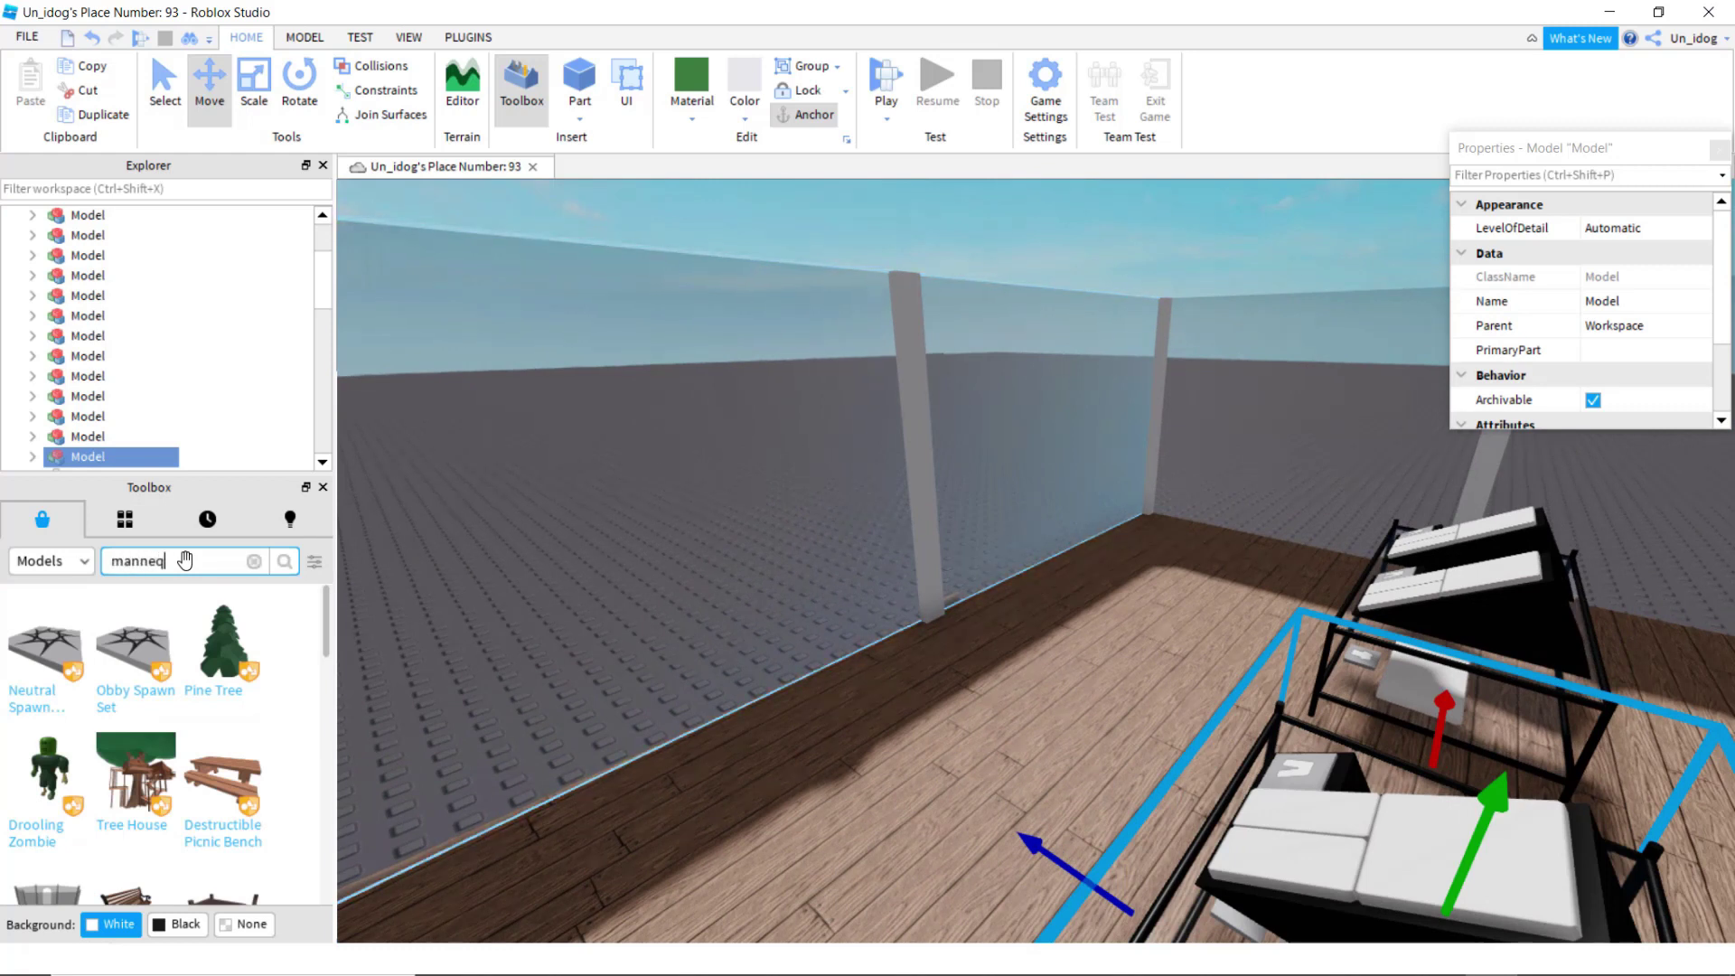
pyautogui.click(185, 560)
pyautogui.write('mannequin')
pyautogui.press('Return')
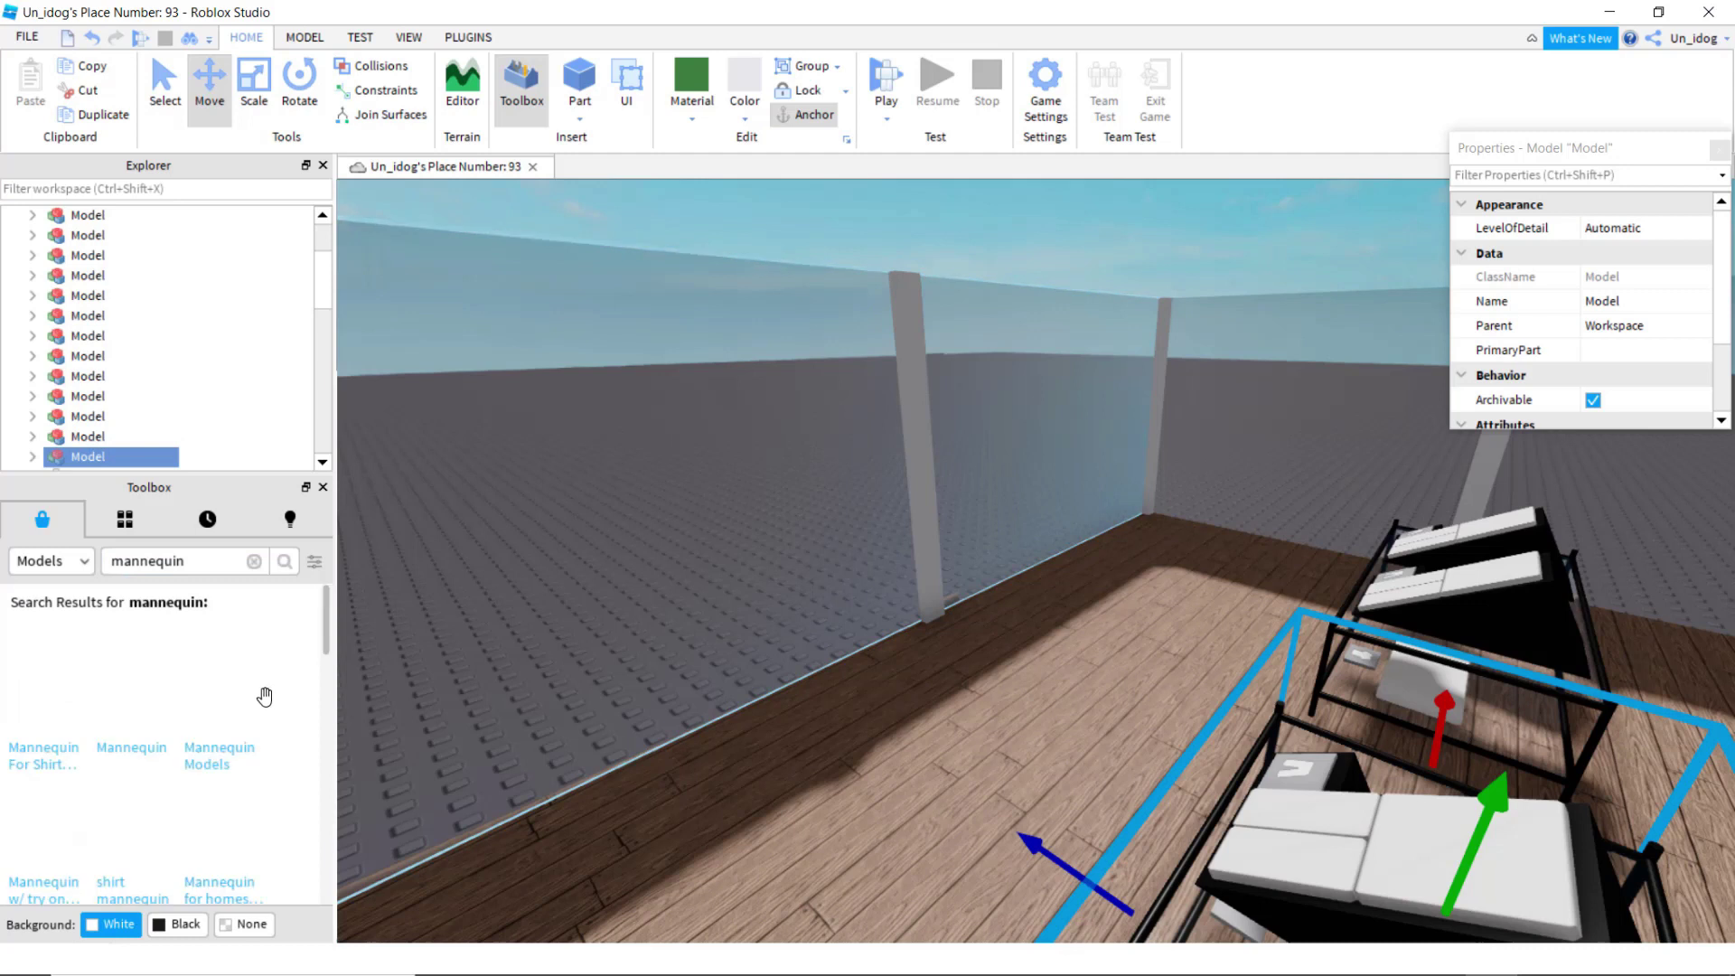
pyautogui.scroll(-5, 287, 699)
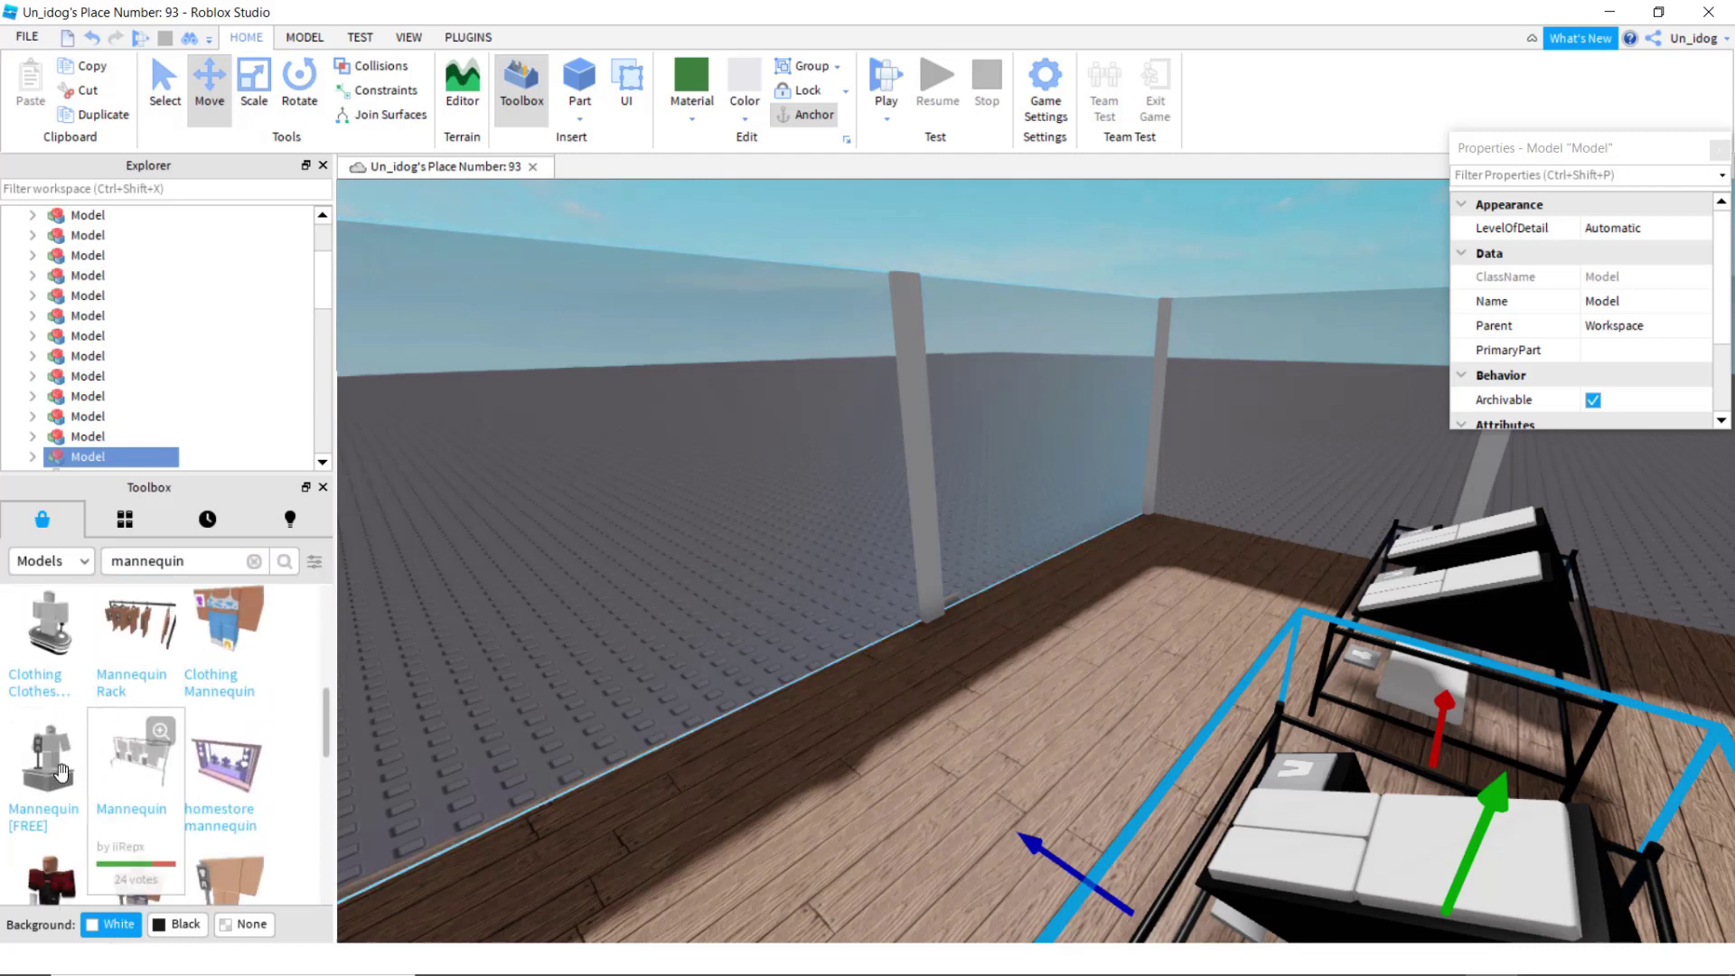
pyautogui.scroll(-5, 217, 748)
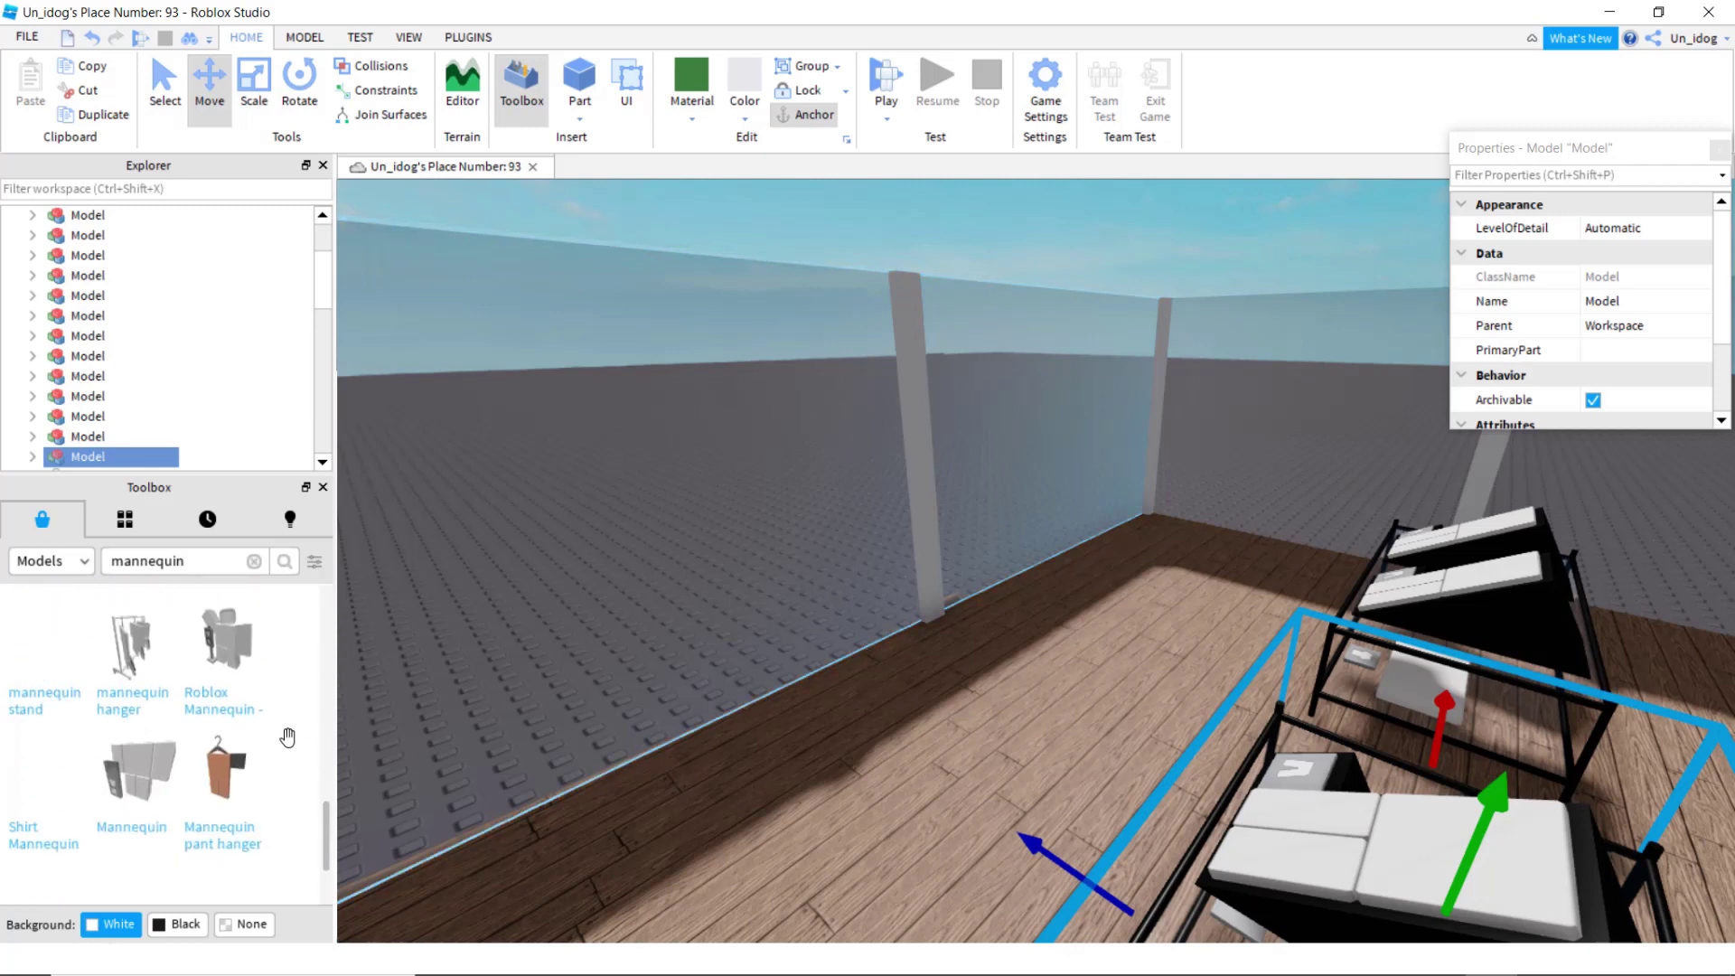
pyautogui.scroll(-10, 287, 737)
pyautogui.click(135, 723)
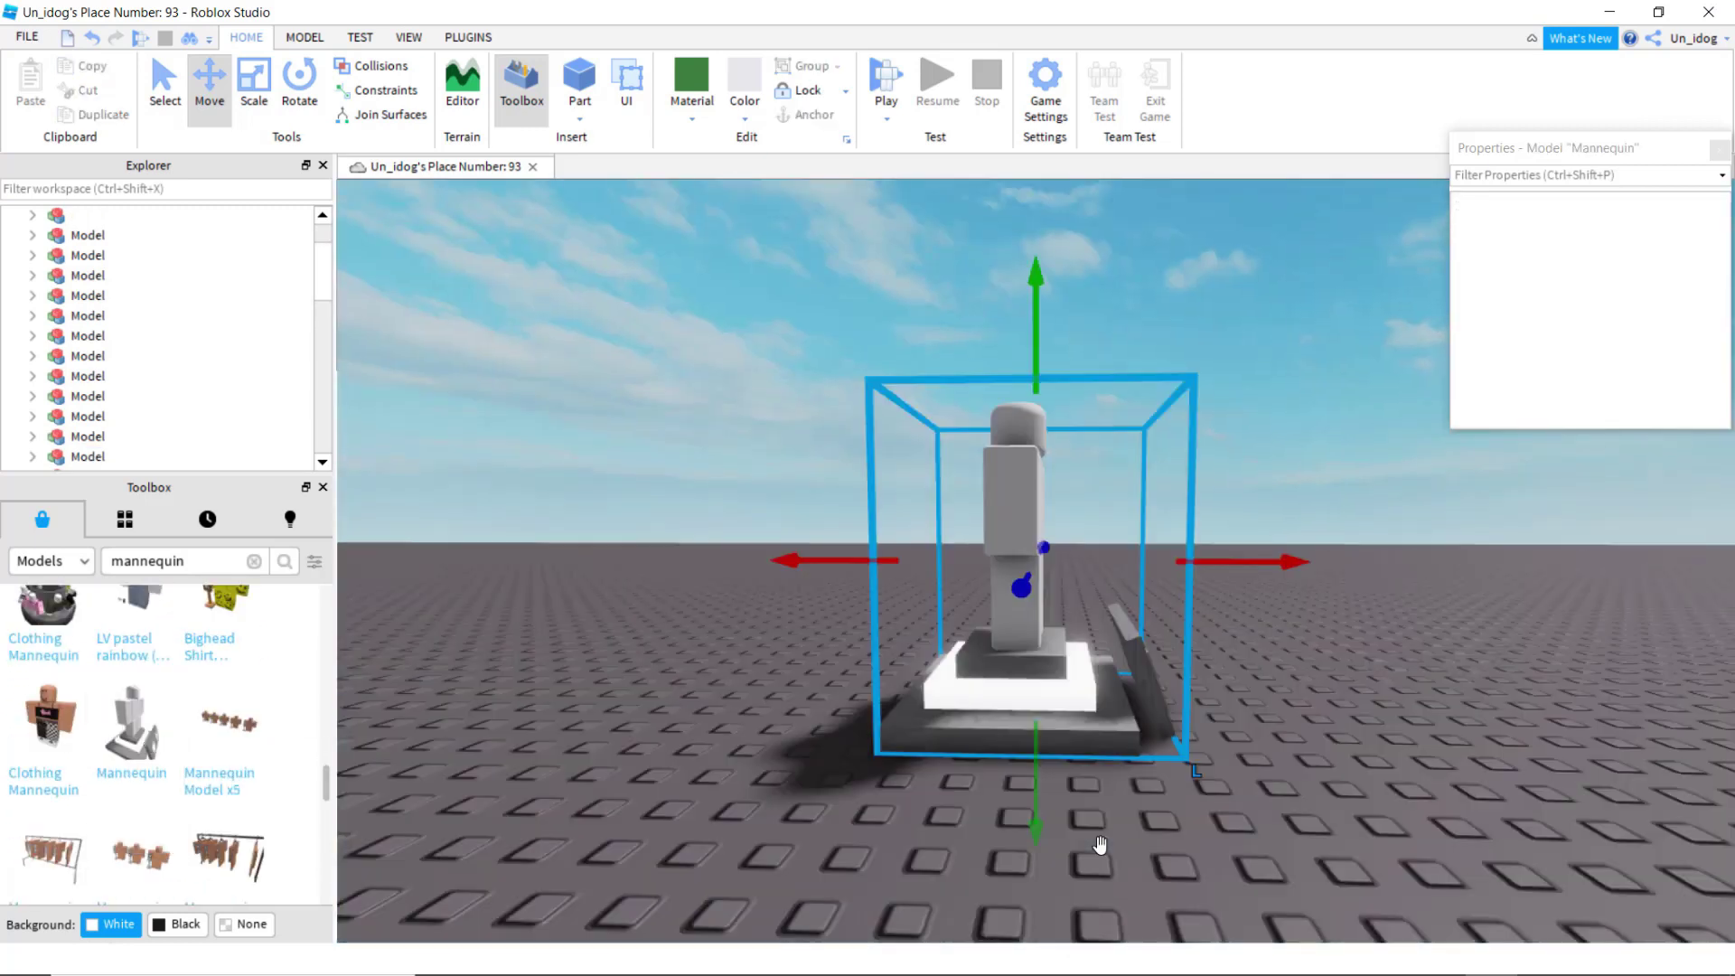
# Step: Move the mannequin into the glass enclosure and duplicate it to form a row of three along the wall facing the display tables
pyautogui.moveTo(1095, 816); pyautogui.dragTo(1106, 809, button='right')
pyautogui.press('s')
pyautogui.press('a')
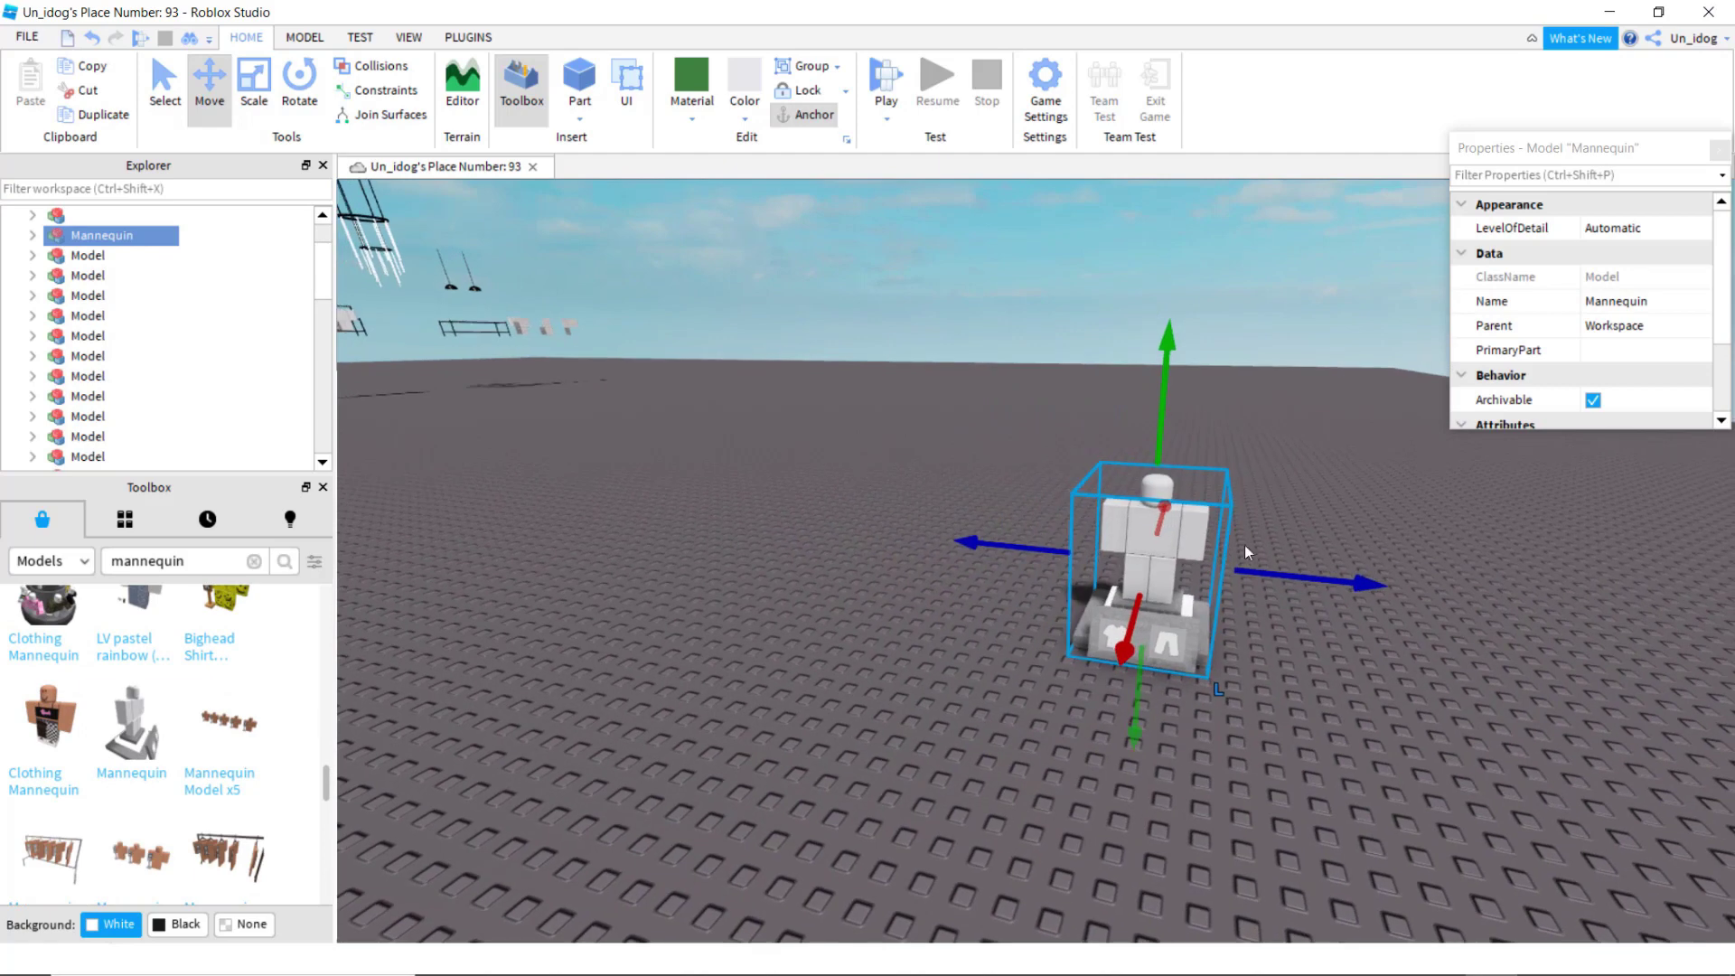
pyautogui.moveTo(1265, 566); pyautogui.dragTo(1254, 565)
pyautogui.moveTo(1265, 566); pyautogui.dragTo(1253, 566, button='right')
pyautogui.press('w')
pyautogui.moveTo(1254, 566); pyautogui.dragTo(1078, 588)
pyautogui.press('s')
pyautogui.moveTo(1079, 588); pyautogui.dragTo(1104, 600, button='right')
pyautogui.press('a')
pyautogui.press('f')
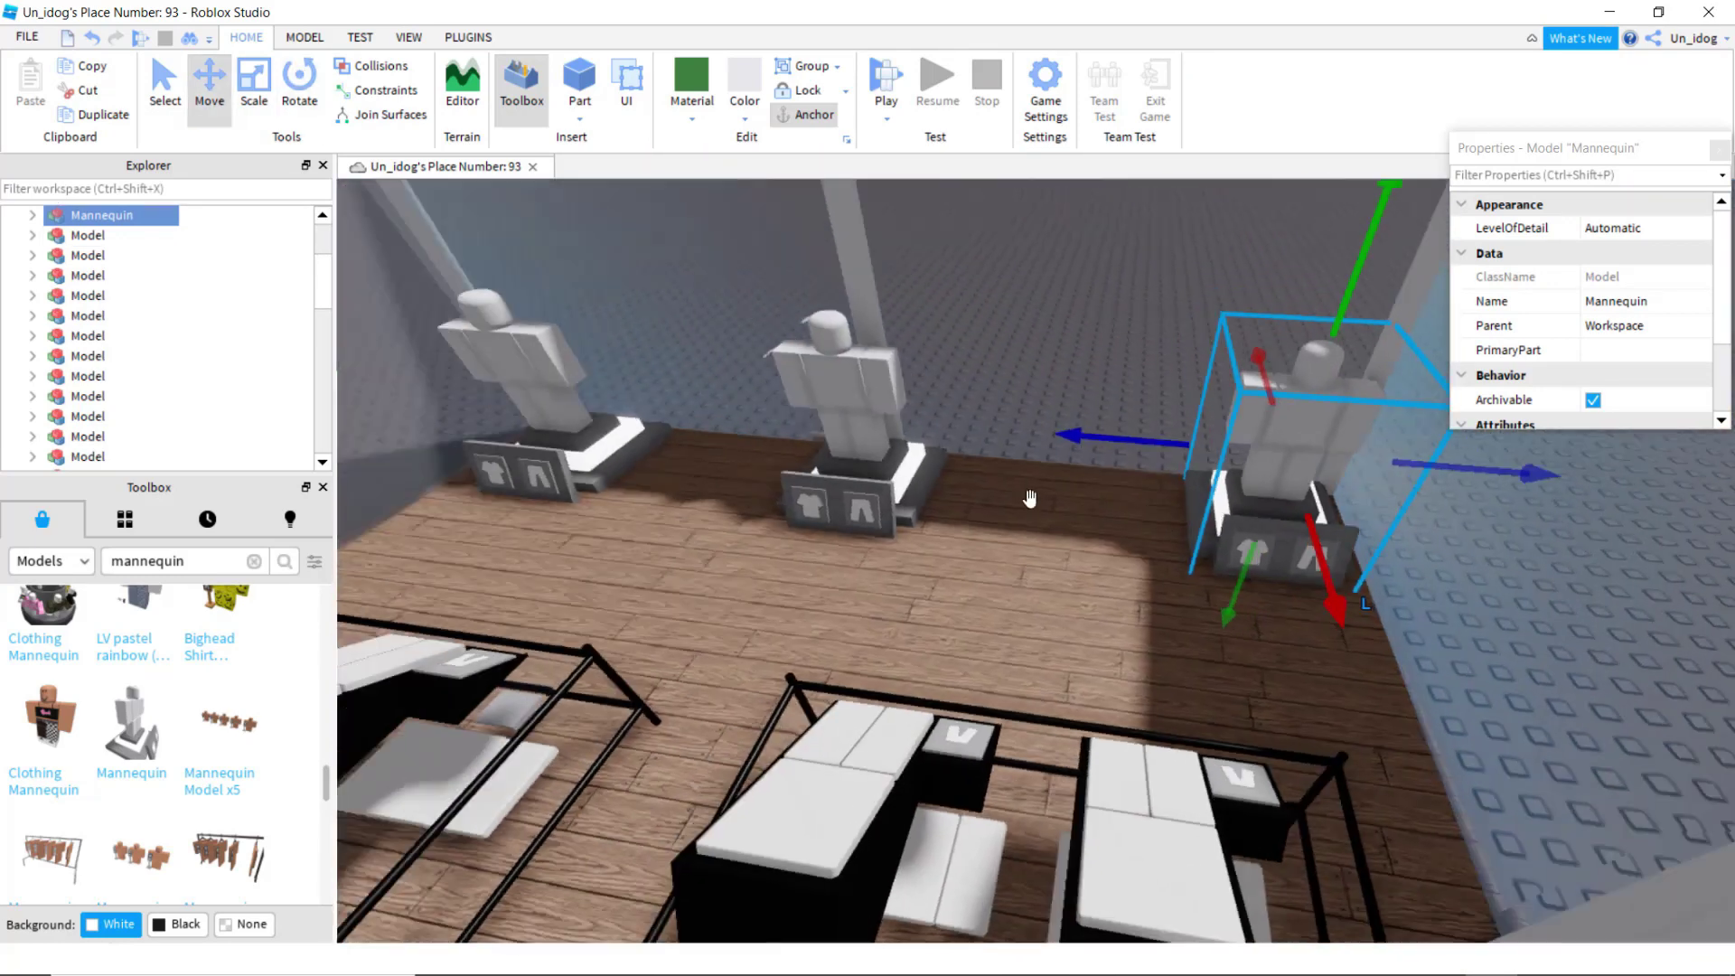
# Step: Position the middle mannequin at the central post, between the two outer mannequins
pyautogui.press('w')
pyautogui.moveTo(1030, 500); pyautogui.dragTo(1057, 480, button='right')
pyautogui.press('s')
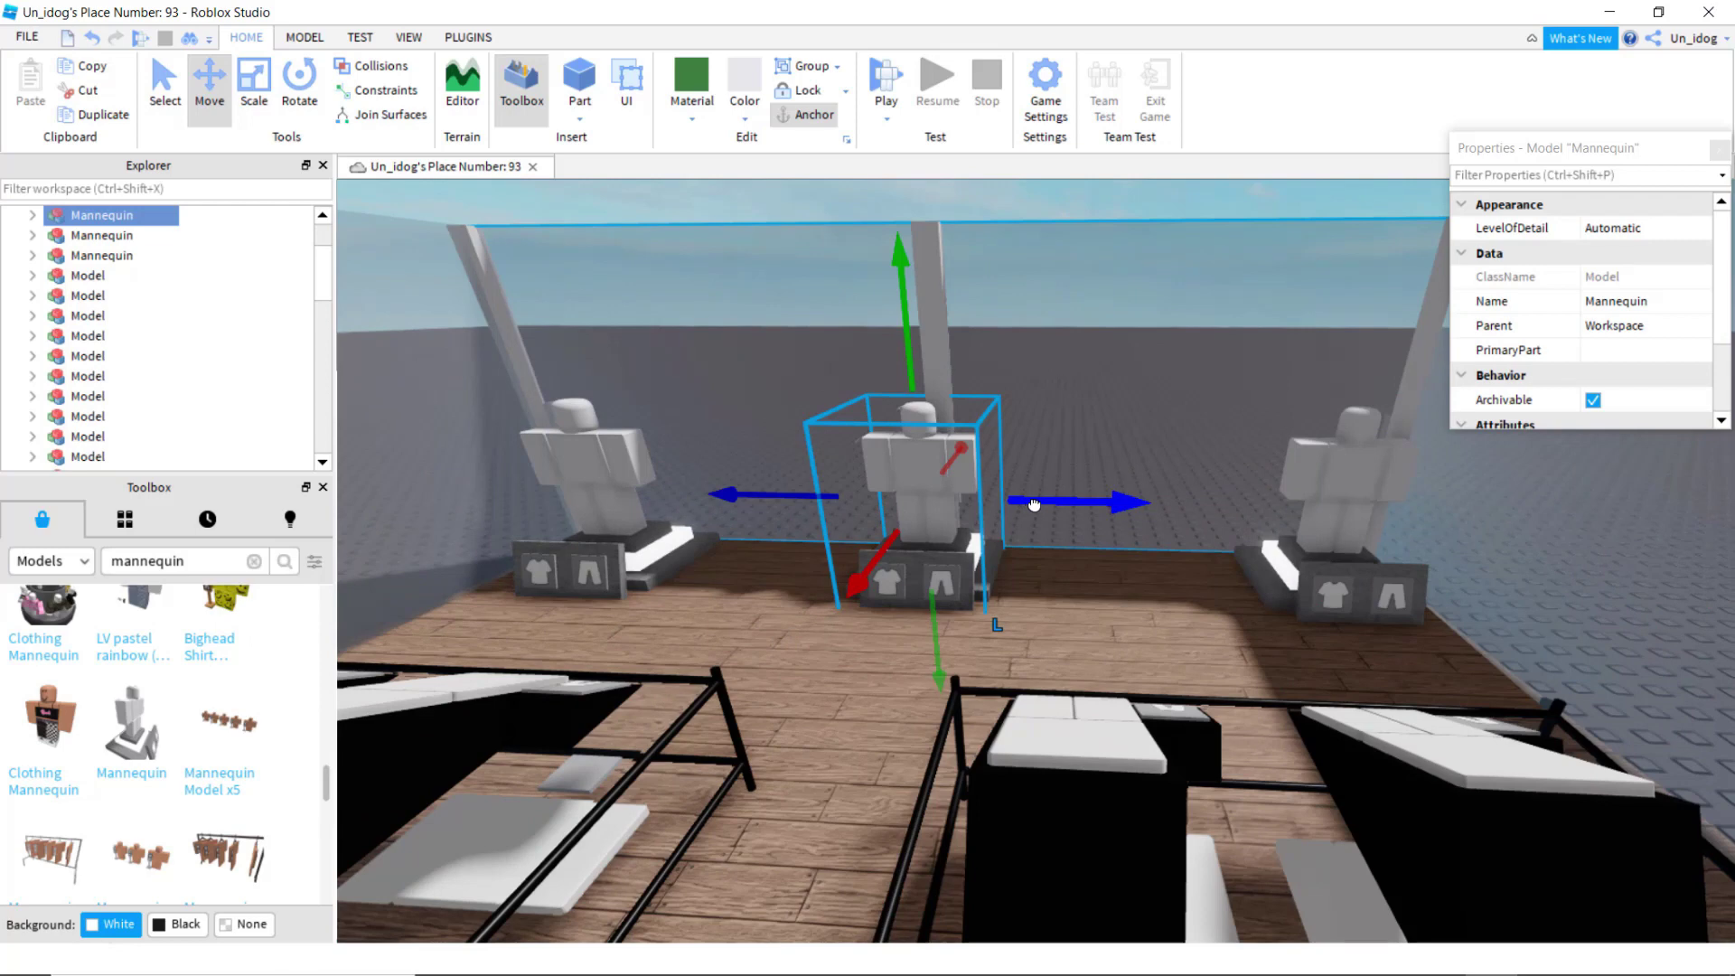
pyautogui.moveTo(1037, 502); pyautogui.dragTo(1038, 504)
pyautogui.press('s')
pyautogui.moveTo(1038, 503); pyautogui.dragTo(1002, 507, button='right')
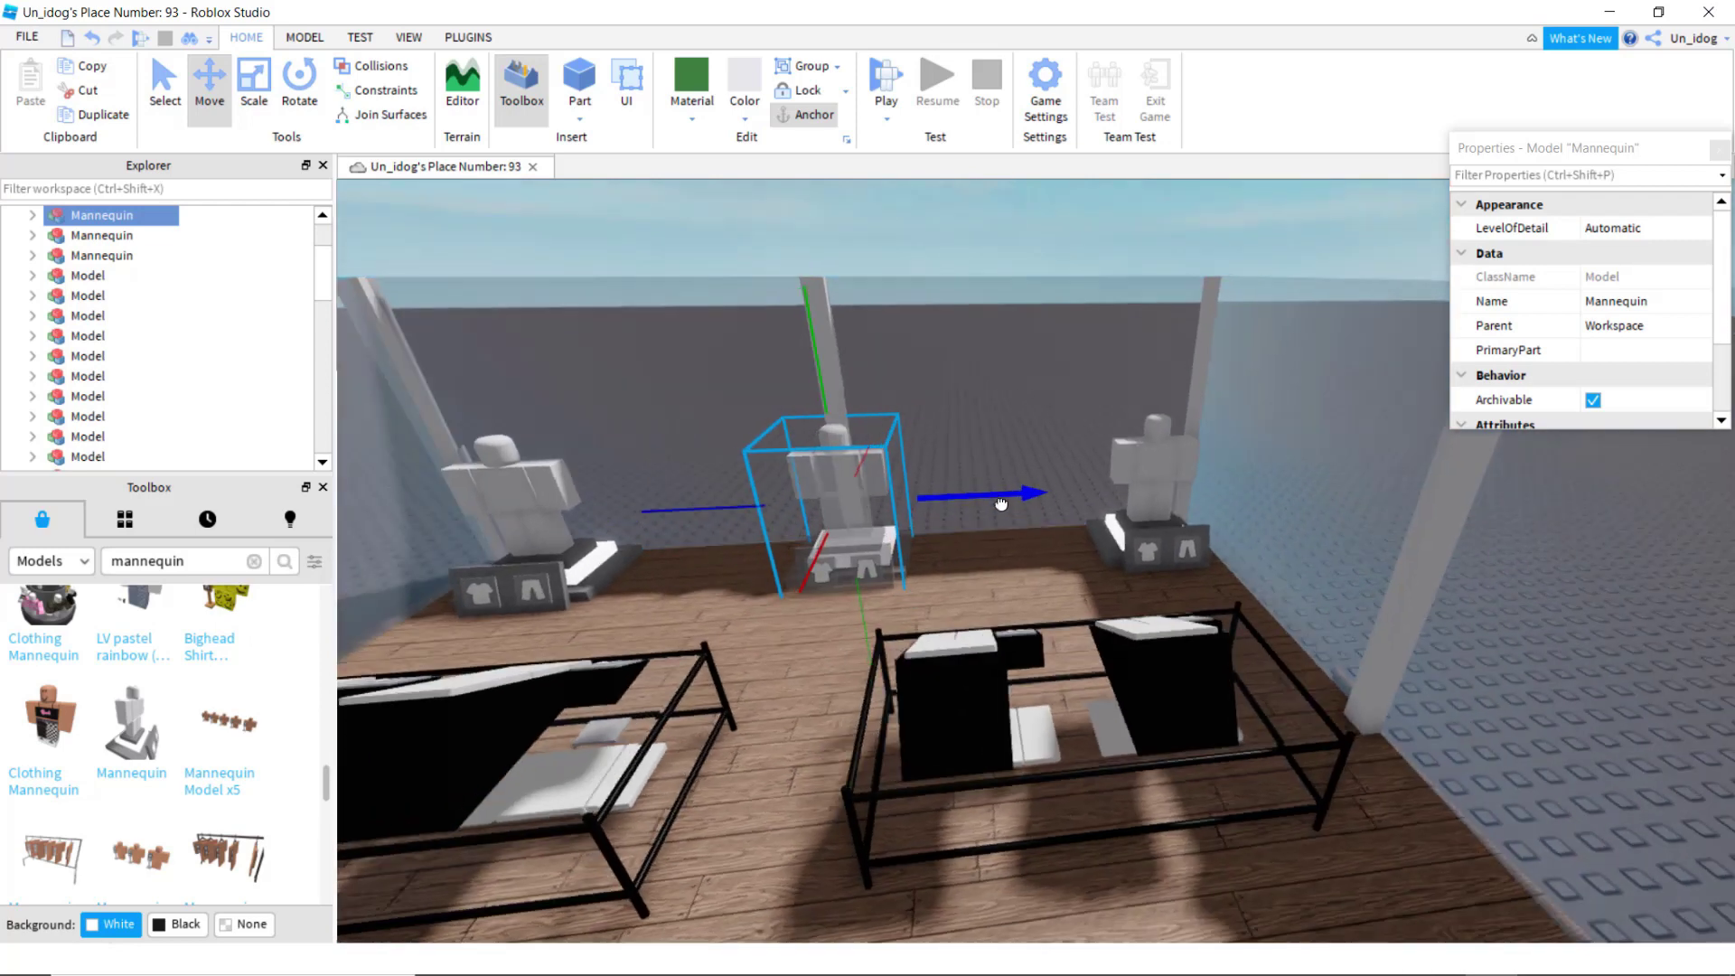
pyautogui.moveTo(1004, 503); pyautogui.dragTo(1003, 503)
# Step: Place a new ThreeDText object on the back glass wall at the middle post, closing the Toolbox along the way
pyautogui.press('s')
pyautogui.moveTo(1003, 502); pyautogui.dragTo(995, 463, button='right')
pyautogui.press('w')
pyautogui.click(468, 37)
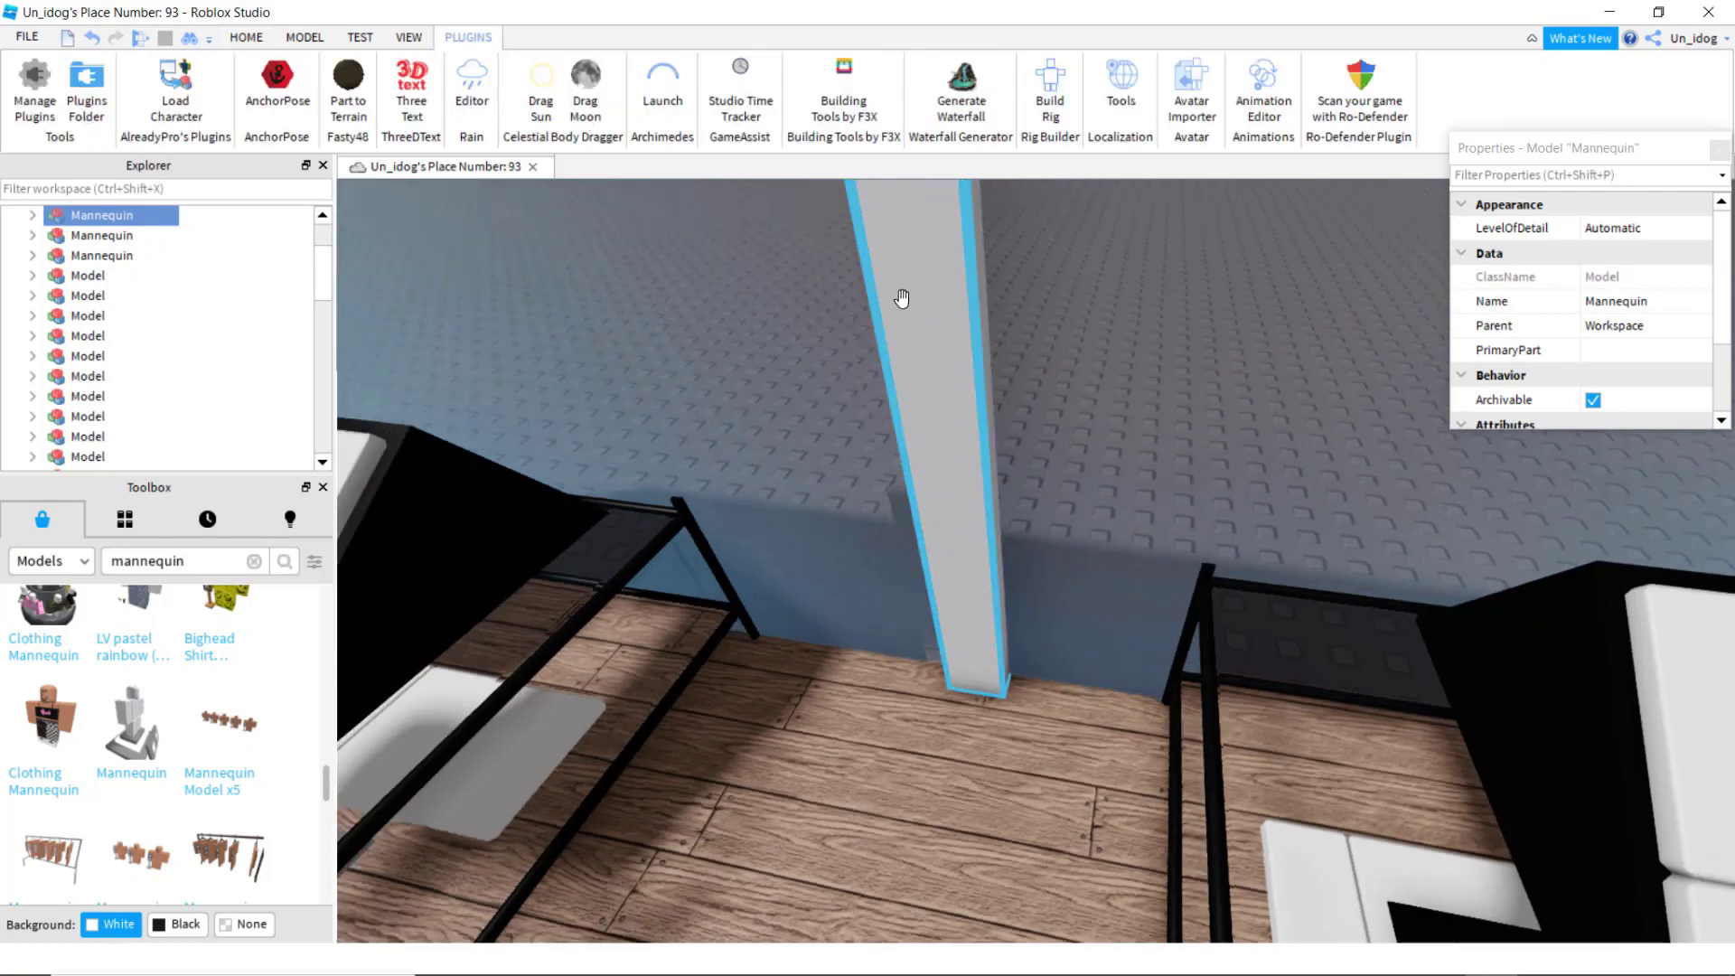
pyautogui.press('w')
pyautogui.press('d')
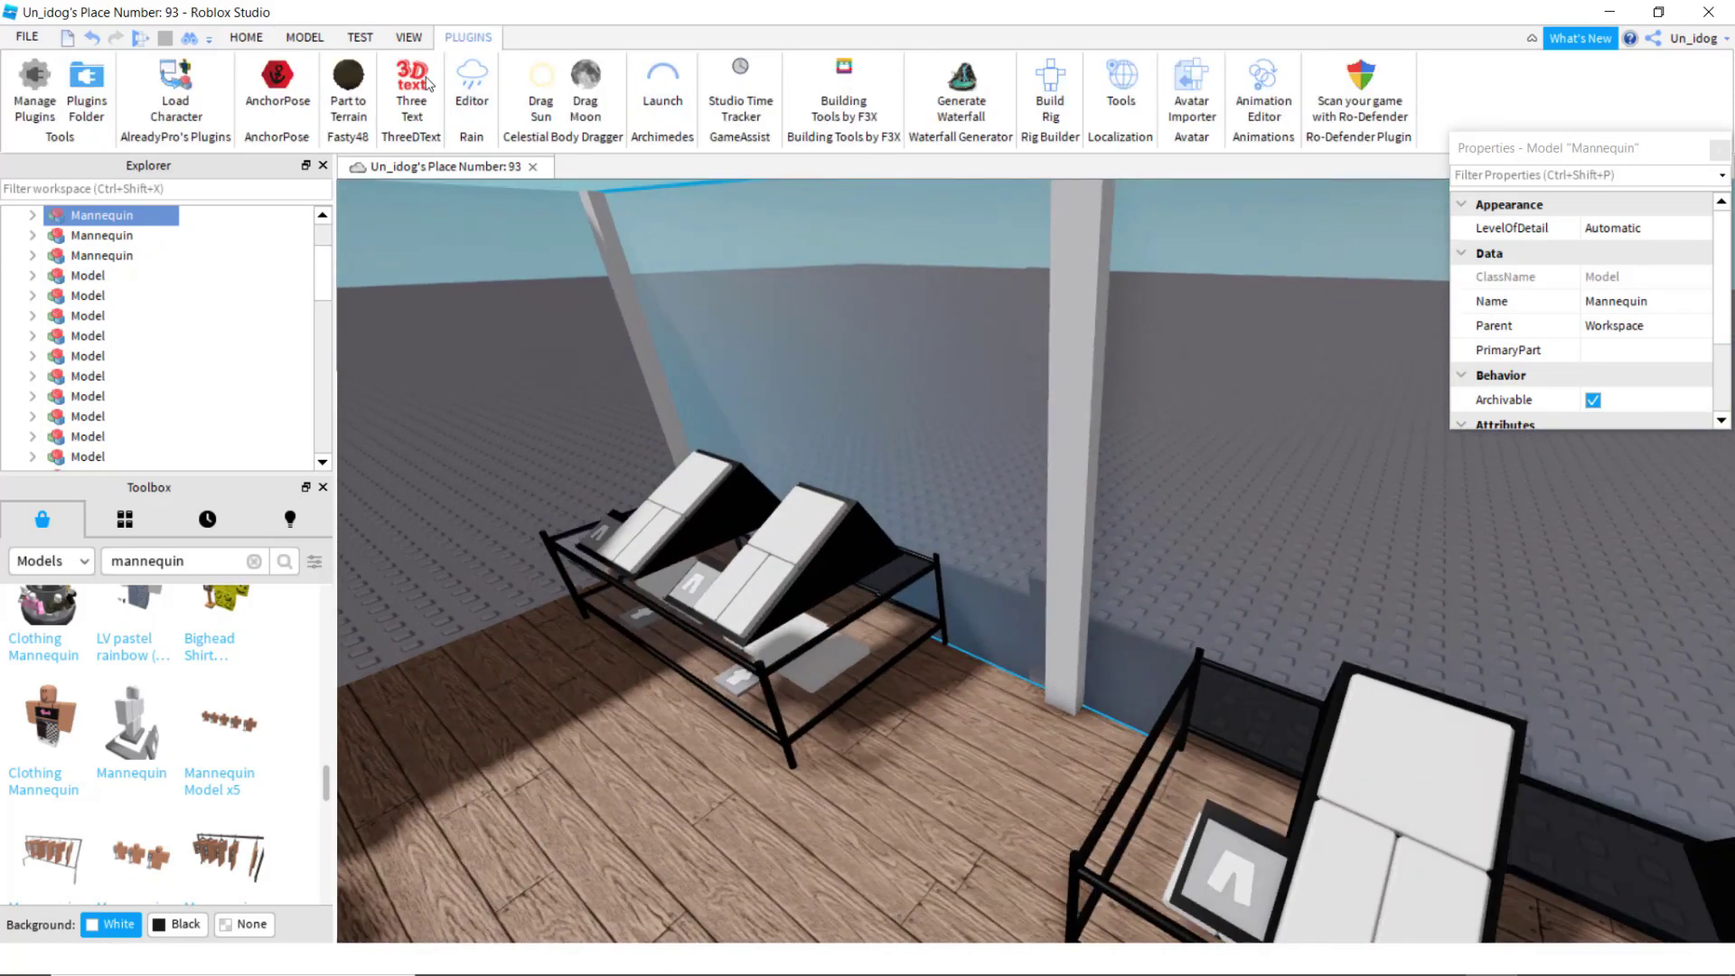
pyautogui.click(426, 108)
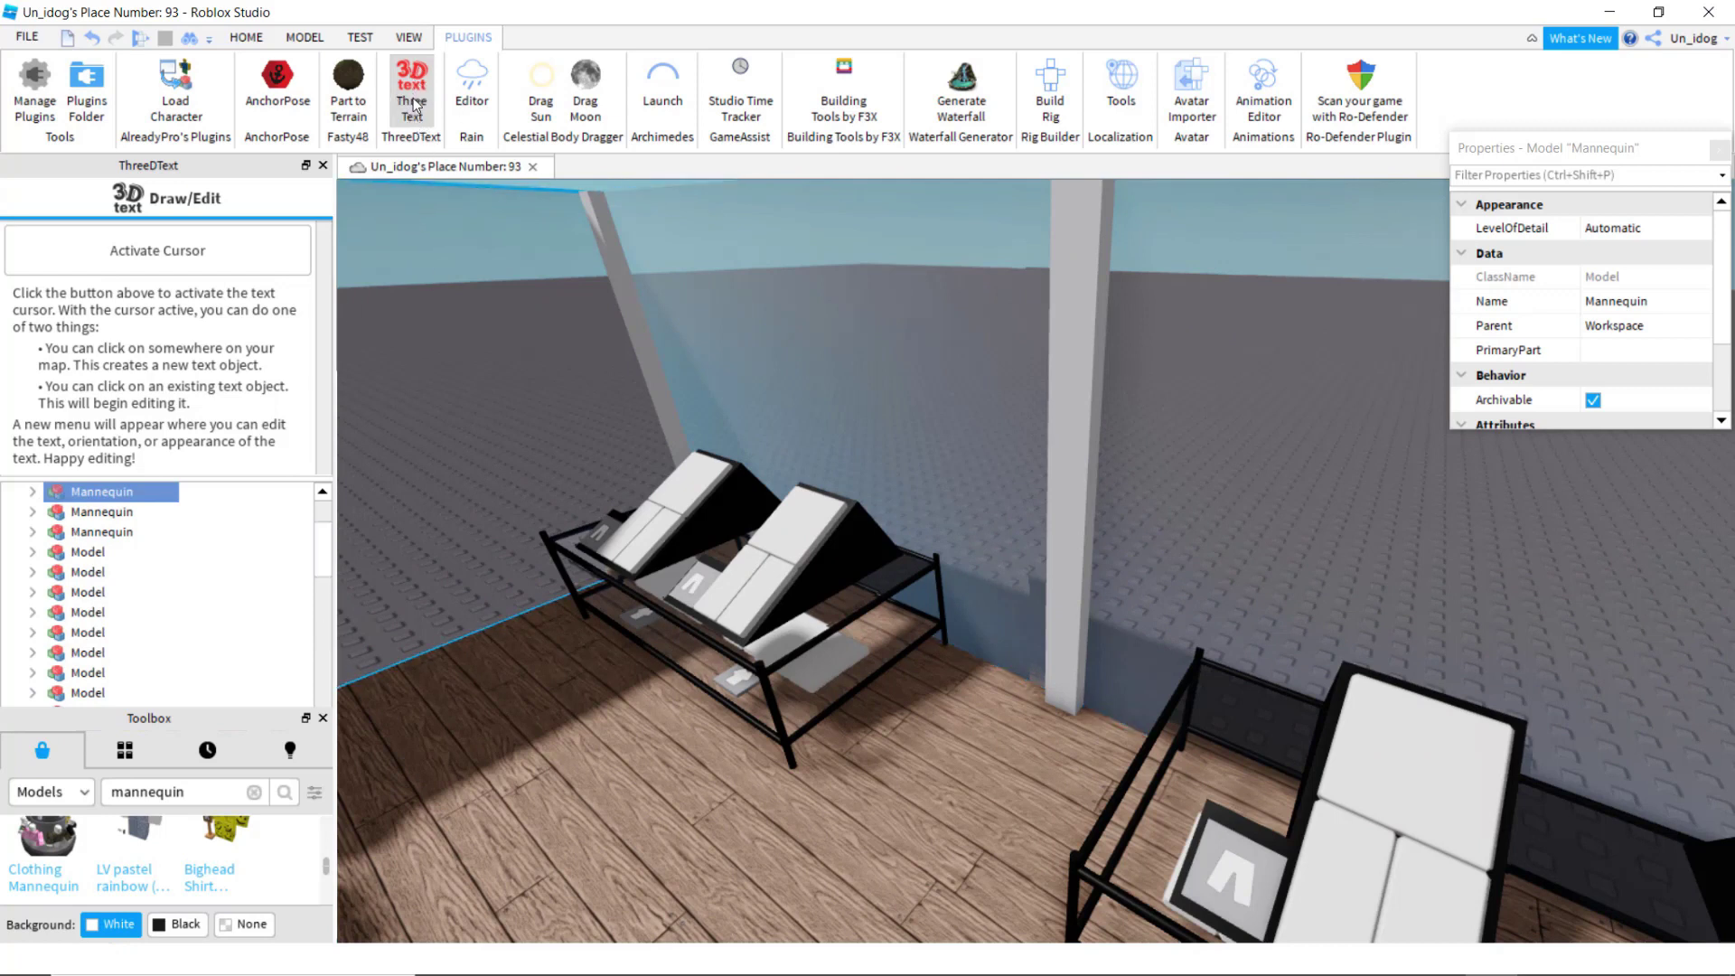
pyautogui.moveTo(434, 335); pyautogui.dragTo(435, 336, button='right')
pyautogui.click(193, 261)
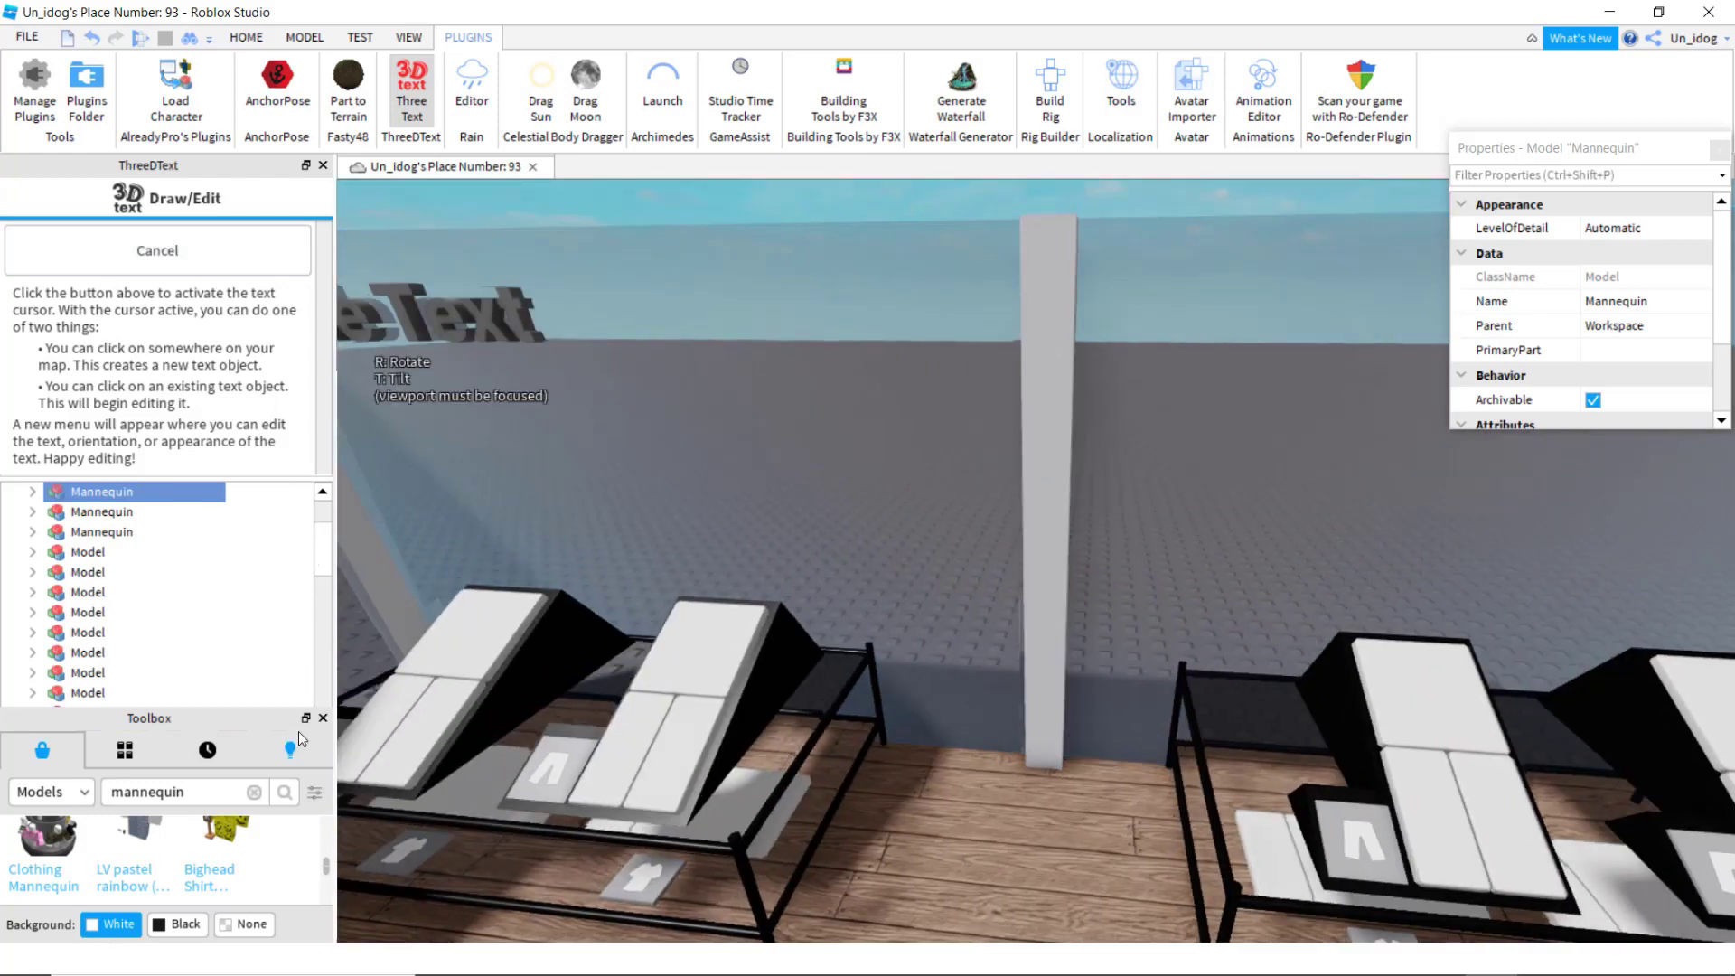
pyautogui.click(323, 719)
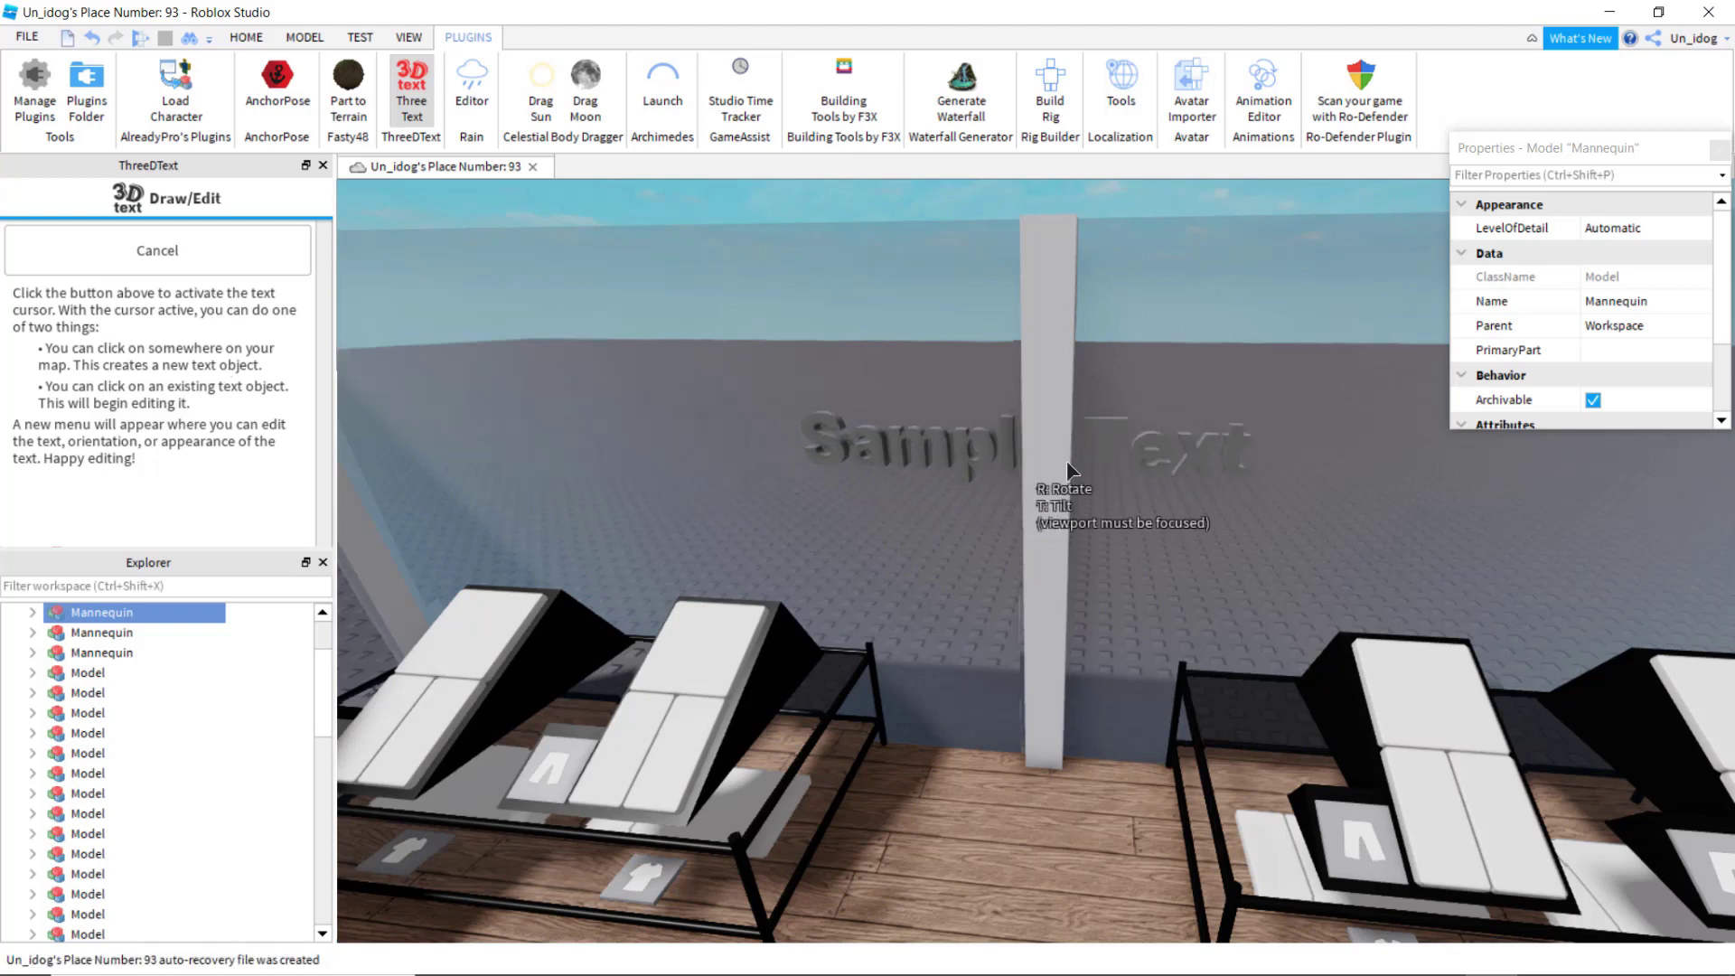
pyautogui.click(1048, 506)
# Step: Set the 3D text's font to Playfair Display and its wording to "Uni's Aesthetic Clothing"
pyautogui.press('w')
pyautogui.moveTo(1067, 578); pyautogui.dragTo(464, 440, button='right')
pyautogui.press('s')
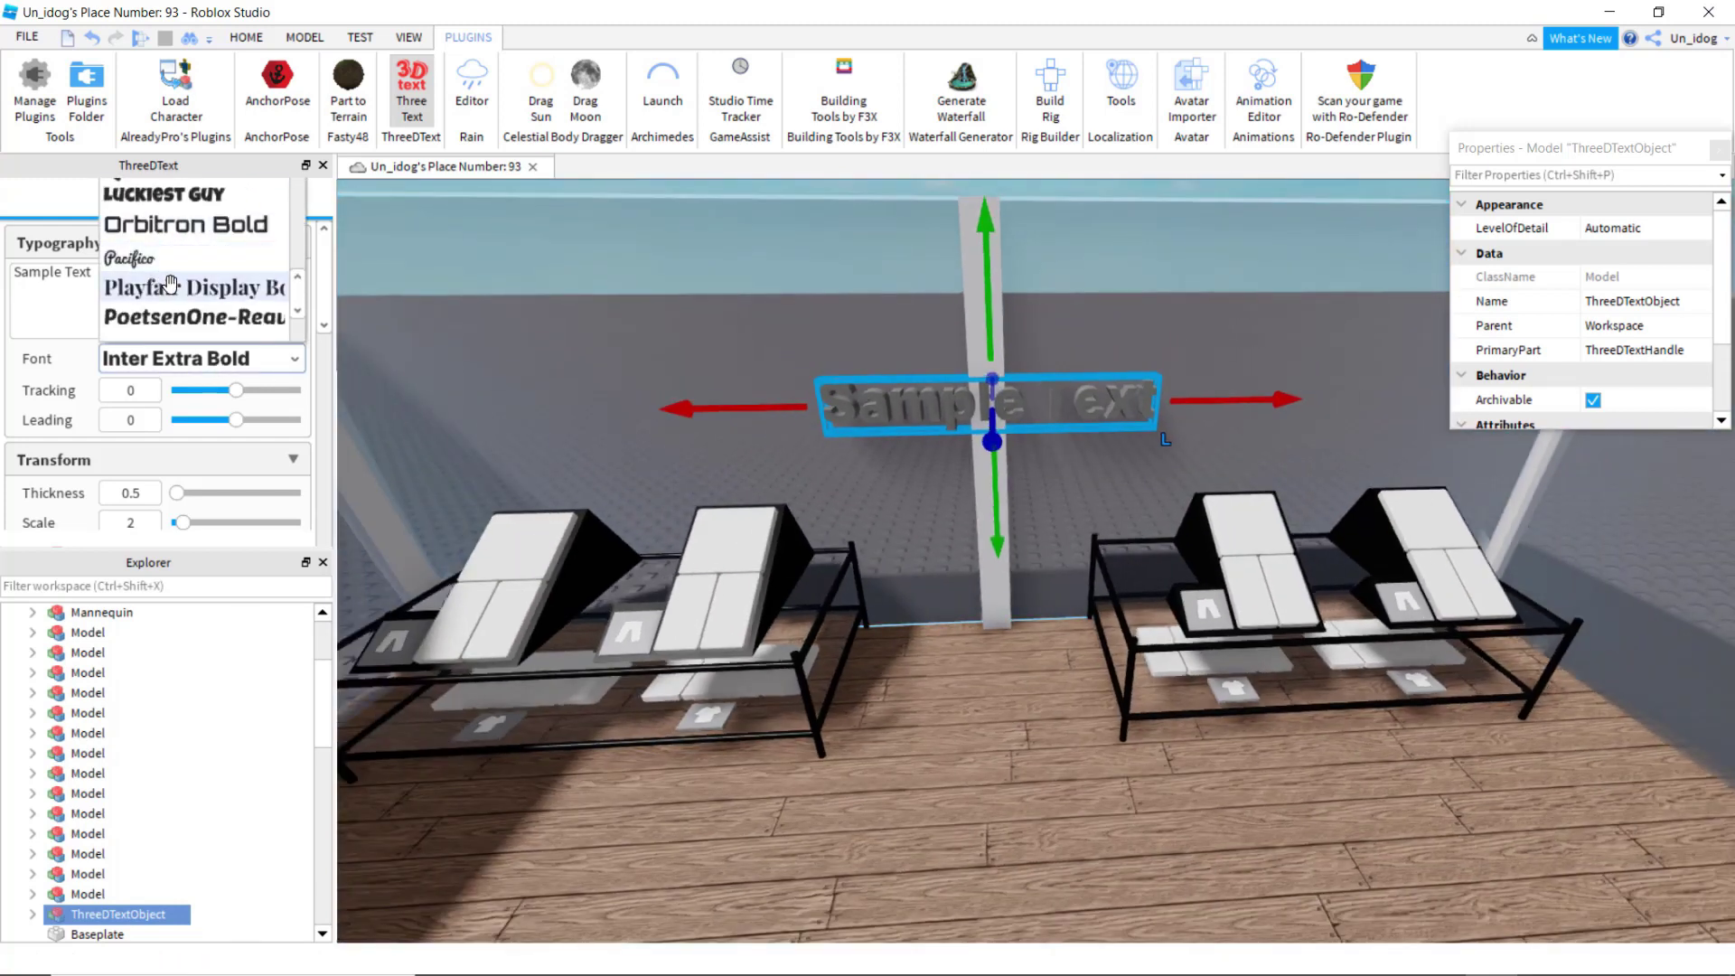
pyautogui.click(171, 287)
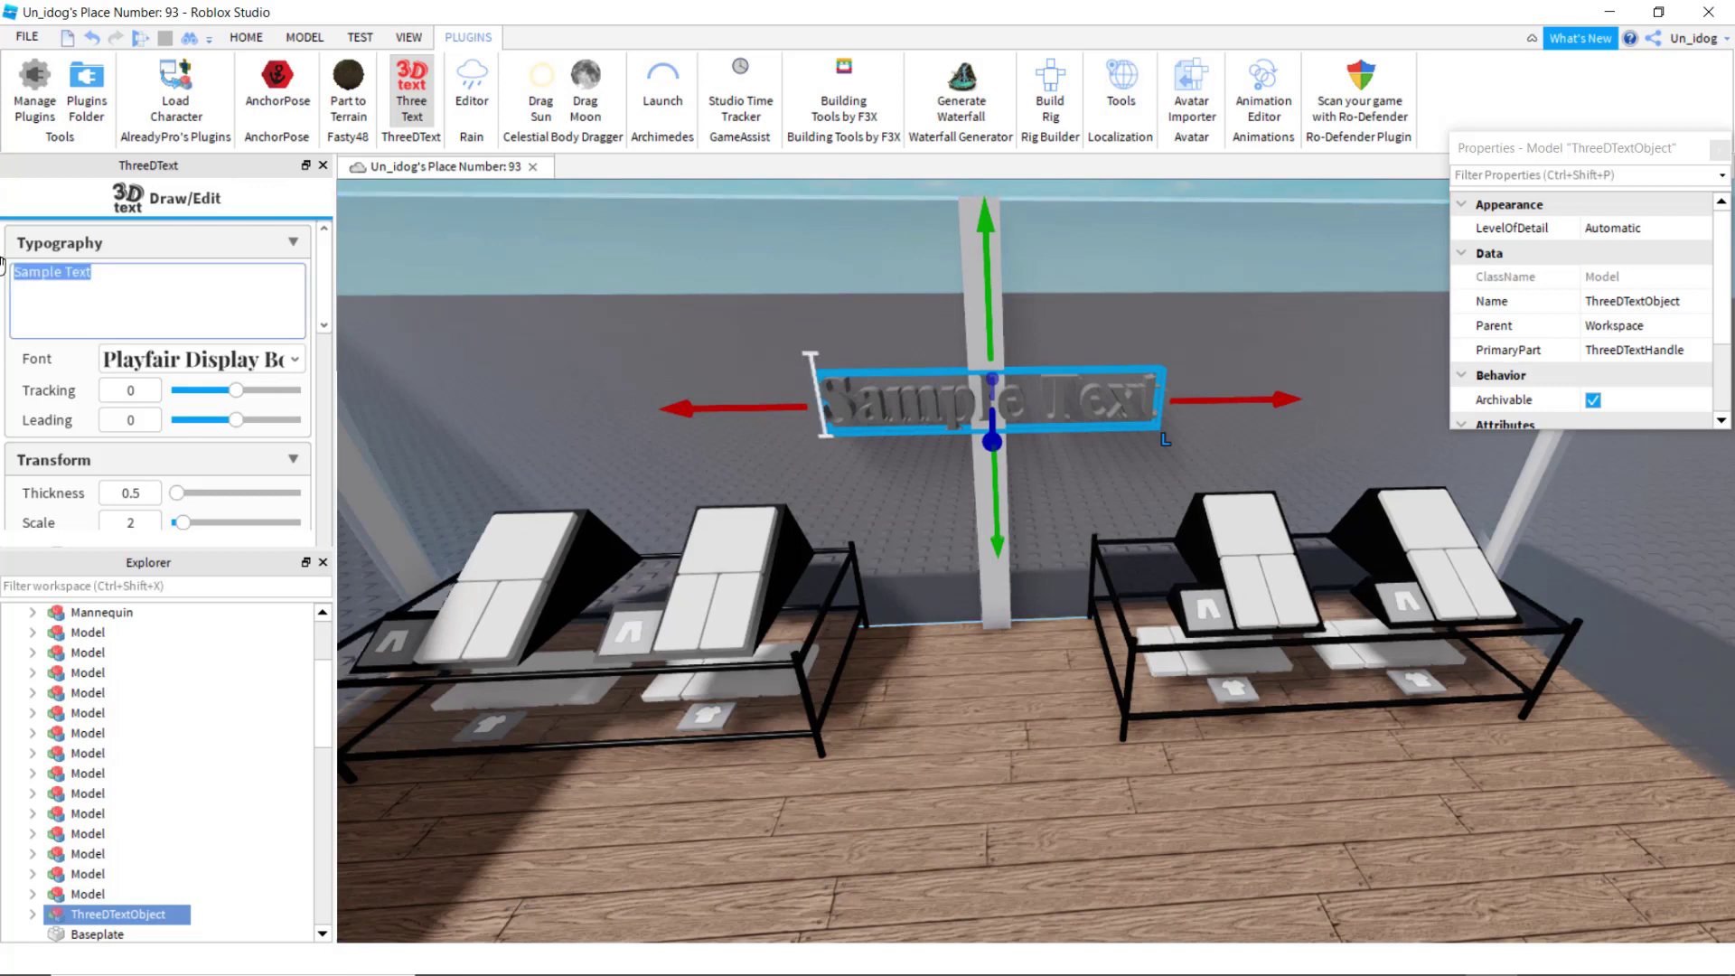
pyautogui.press('BackSpace')
pyautogui.write('Un')
pyautogui.write("i's Aesthetic Clothing")
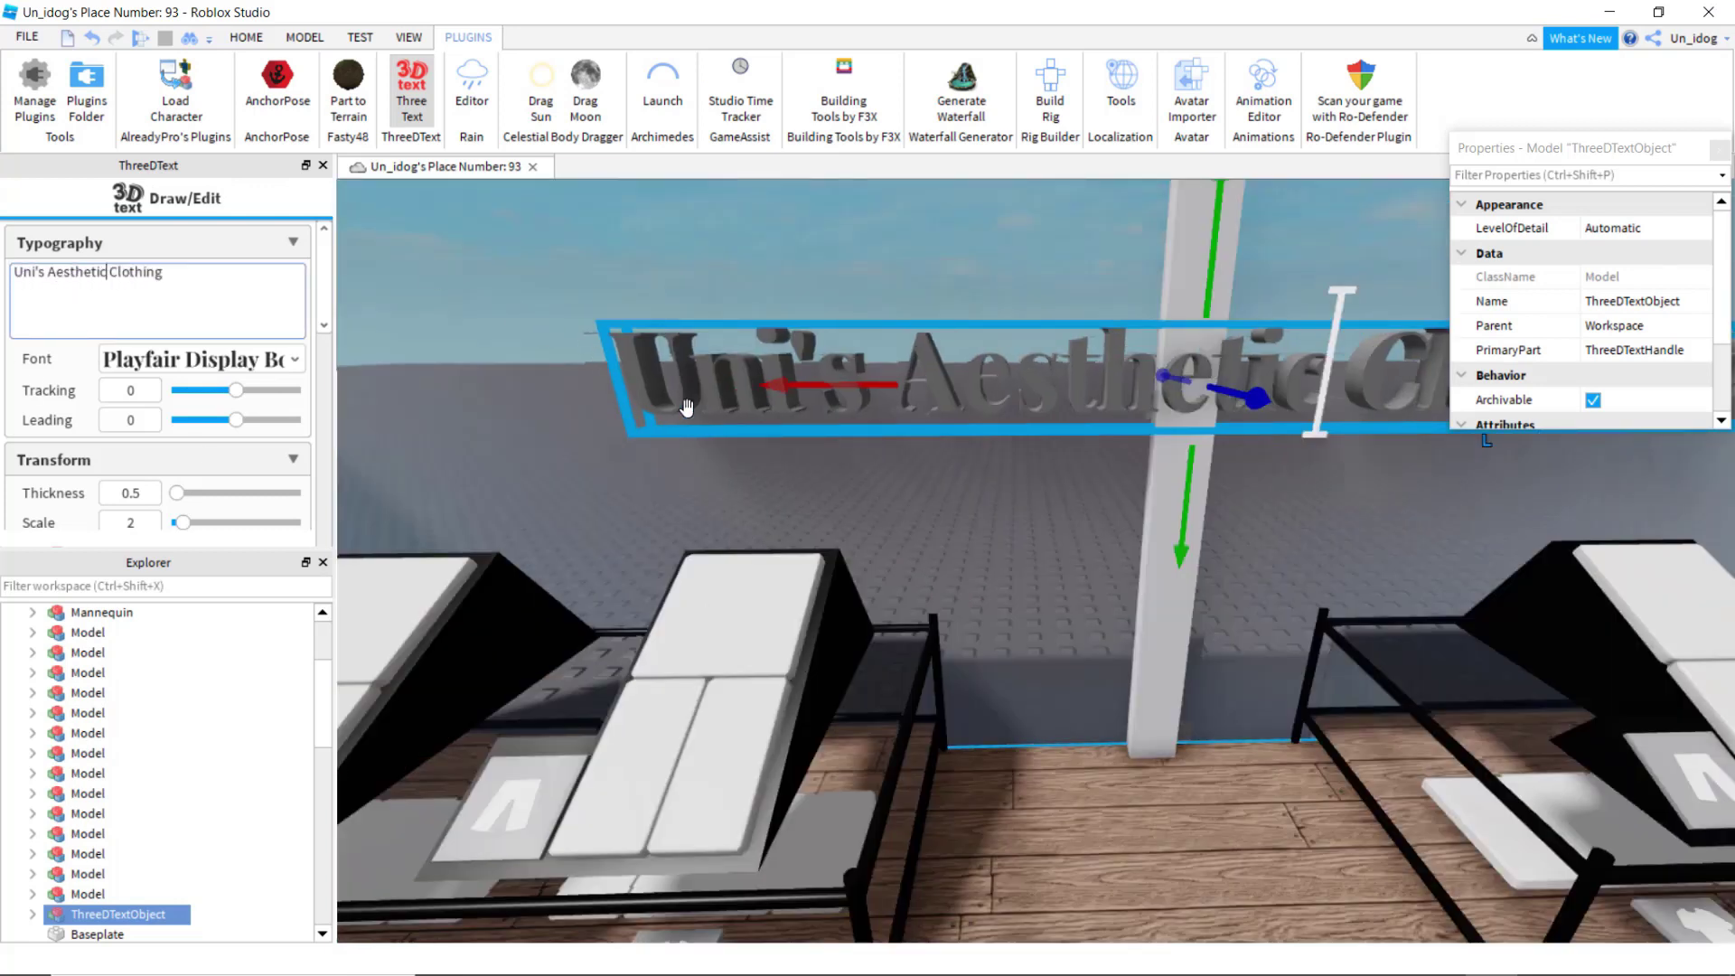
# Step: Set the 3D sign text's thickness to 0.3 and its scale to 2.75
pyautogui.scroll(-5, 687, 408)
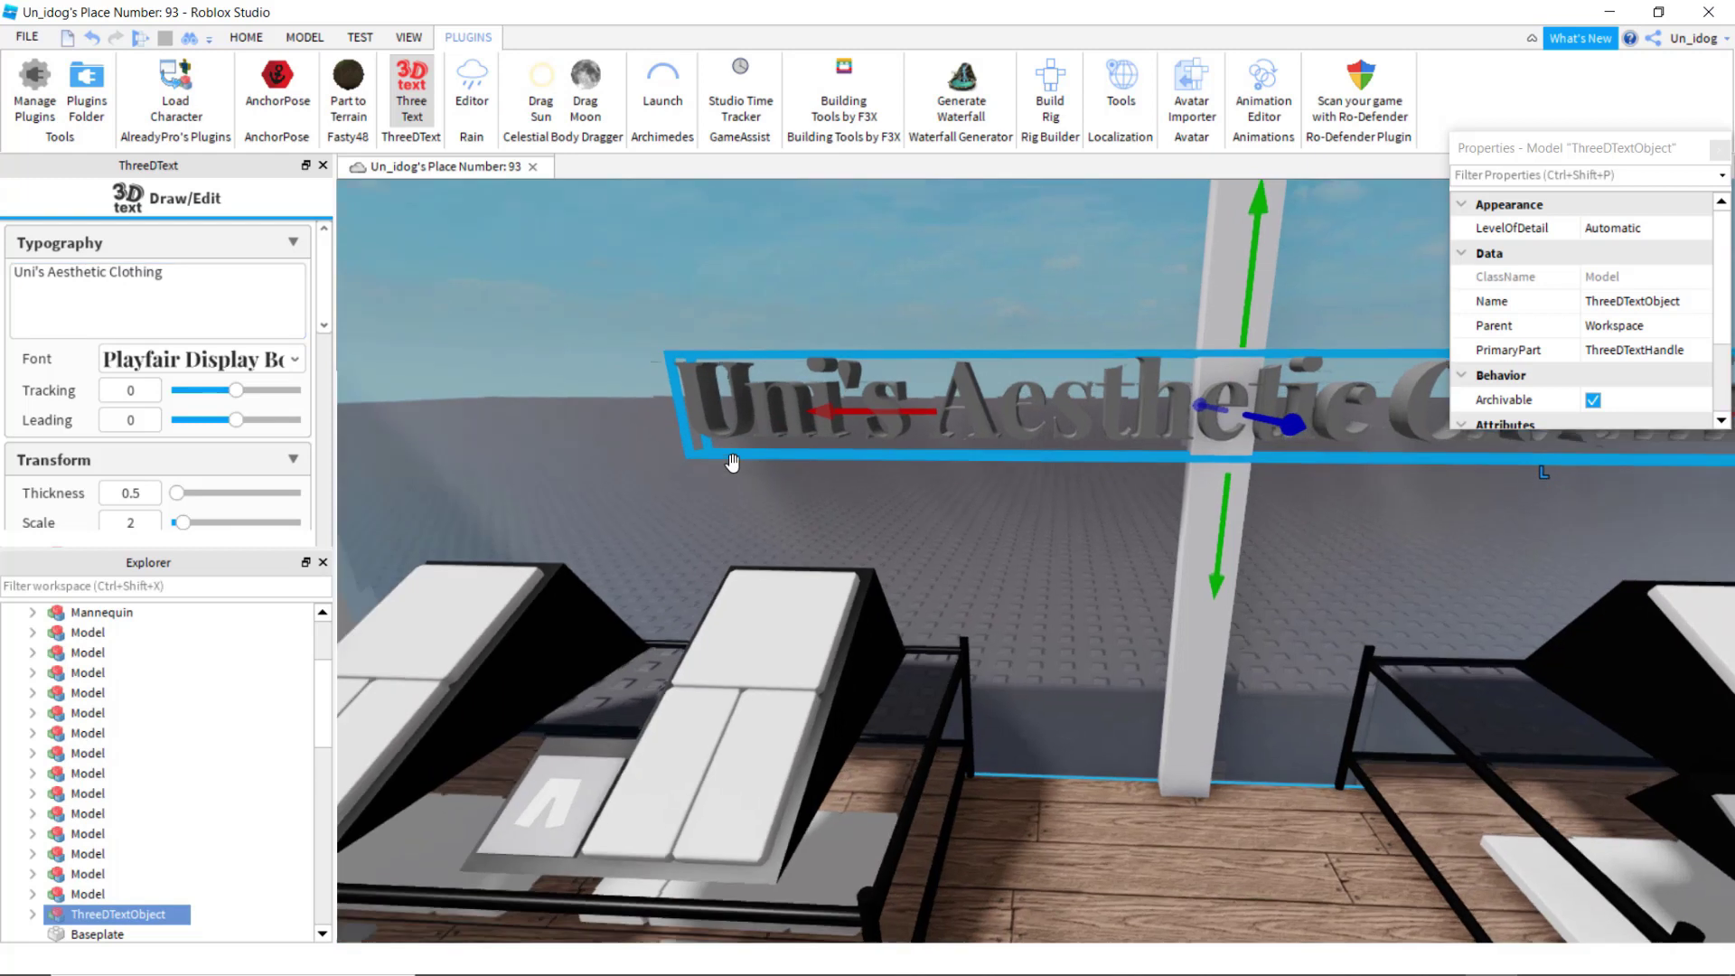
pyautogui.scroll(-3, 199, 368)
pyautogui.moveTo(179, 339)
pyautogui.mouseDown()
pyautogui.moveTo(201, 339)
pyautogui.moveTo(178, 339)
pyautogui.moveTo(184, 369)
pyautogui.moveTo(203, 370)
pyautogui.moveTo(186, 371)
pyautogui.mouseUp()
pyautogui.scroll(-5, 209, 511)
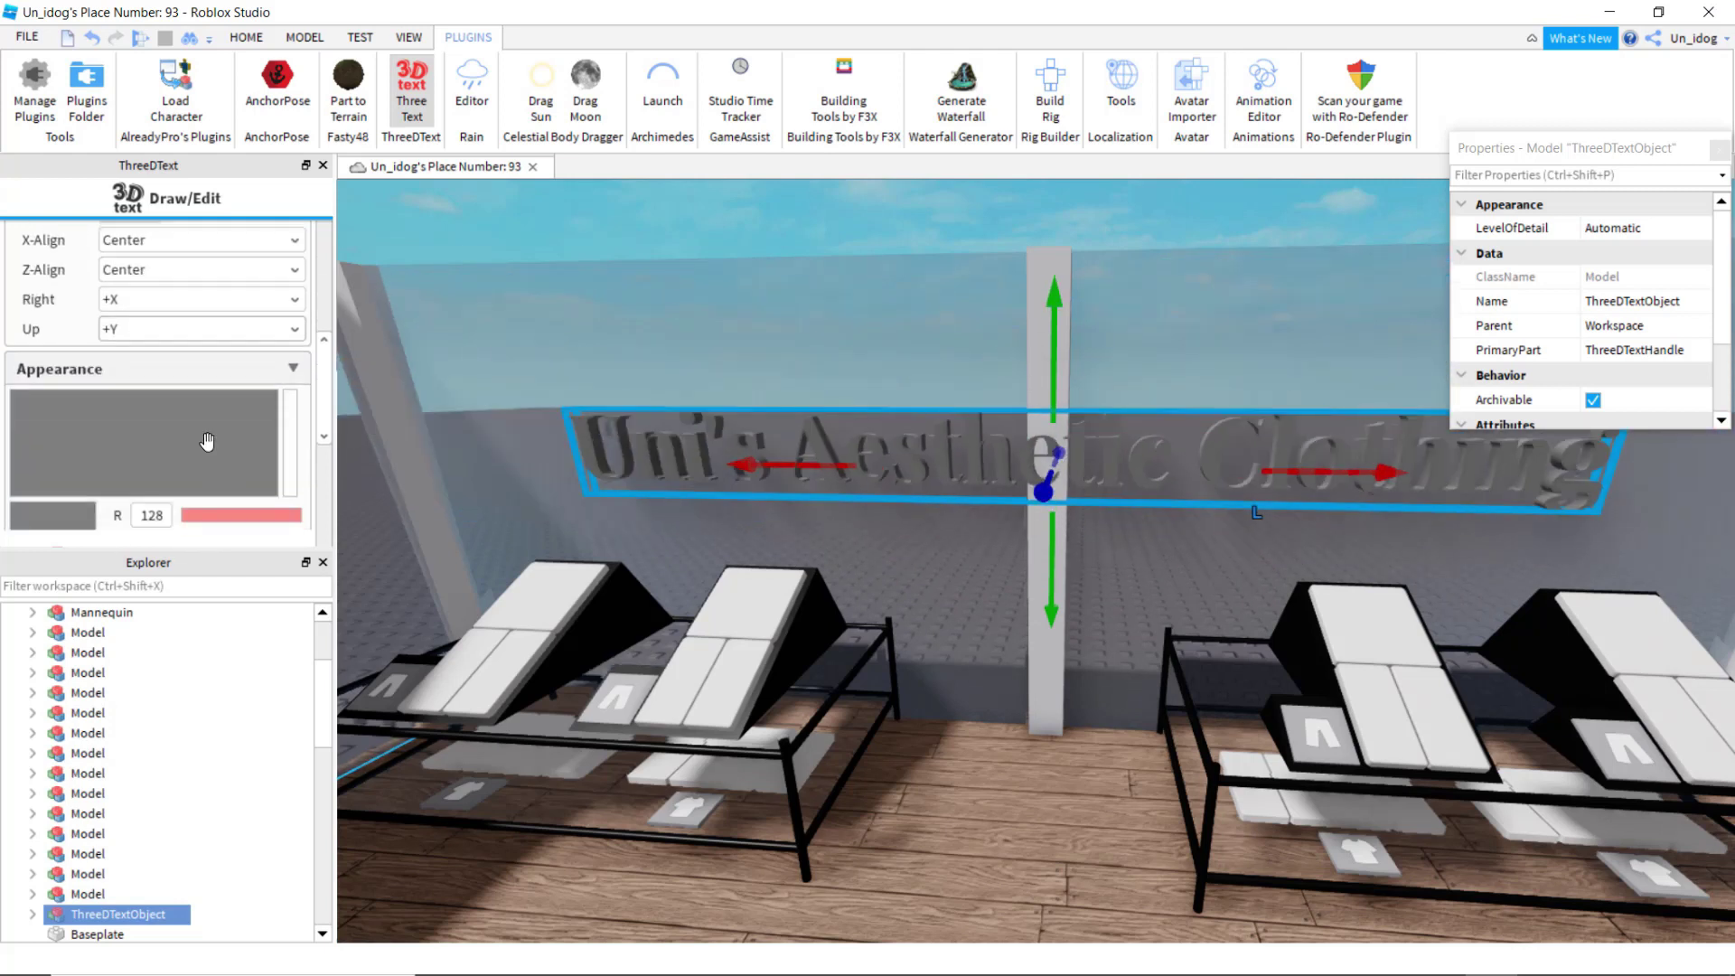
pyautogui.scroll(5, 208, 437)
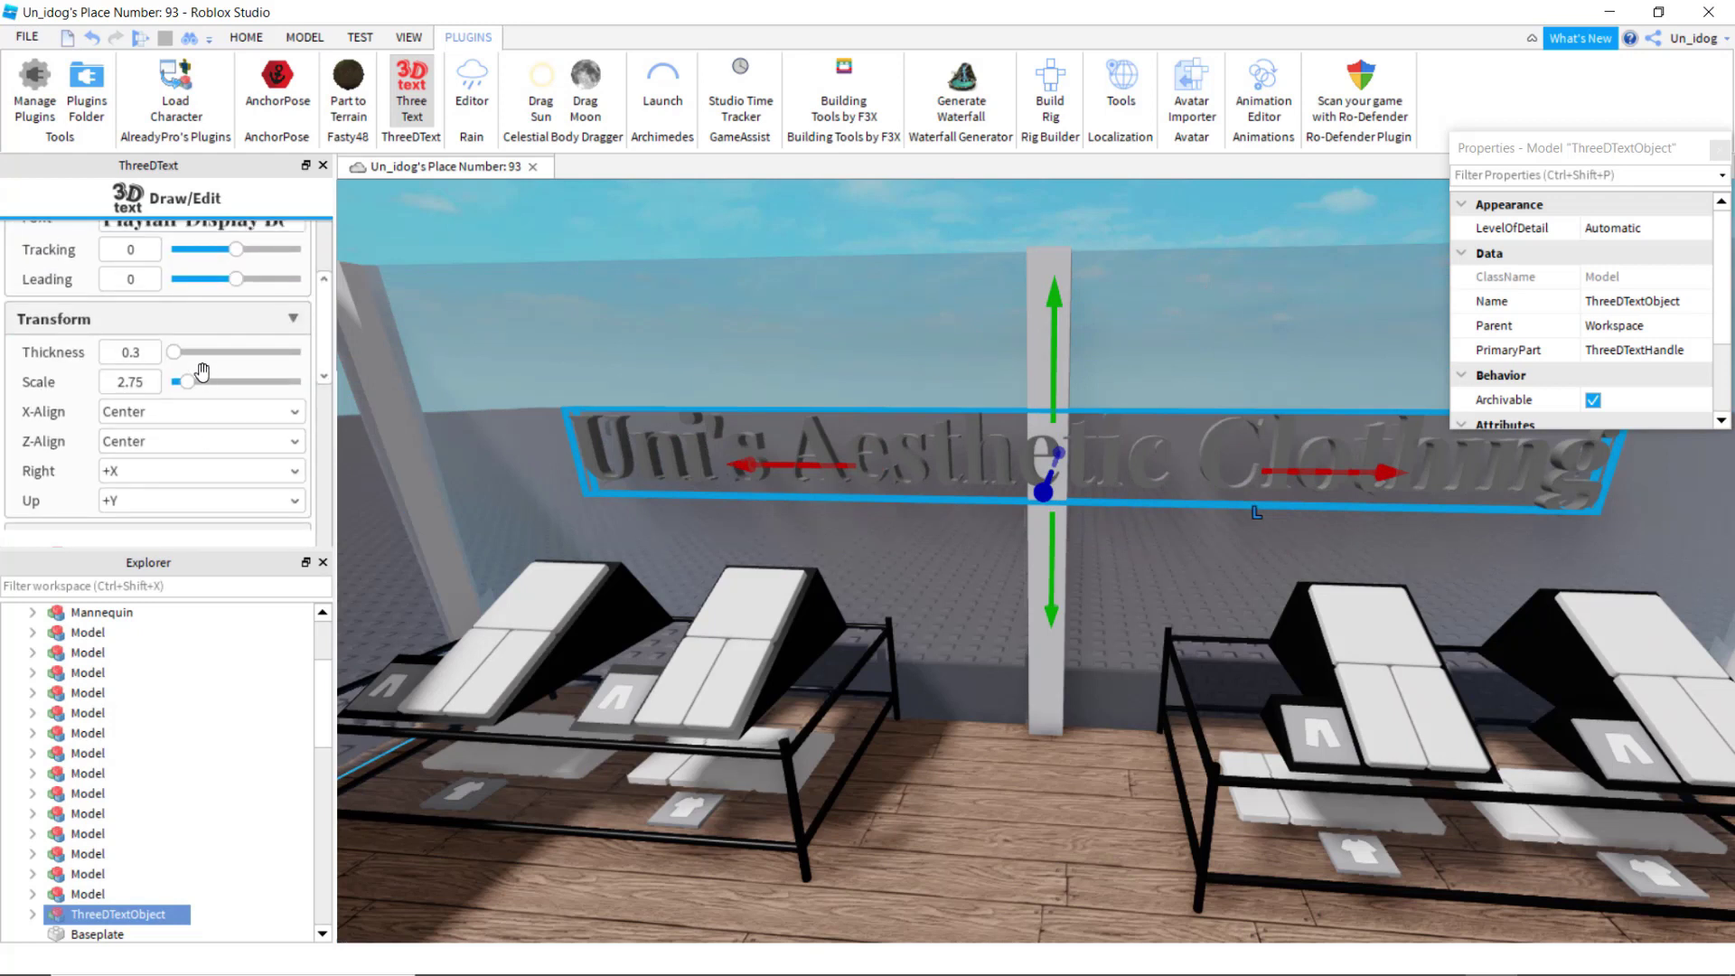
pyautogui.scroll(1, 203, 372)
# Step: Tighten the sign text's letter spacing by setting the tracking to -0.02, with the leading kept at 0
pyautogui.scroll(-4, 214, 316)
pyautogui.scroll(5, 213, 304)
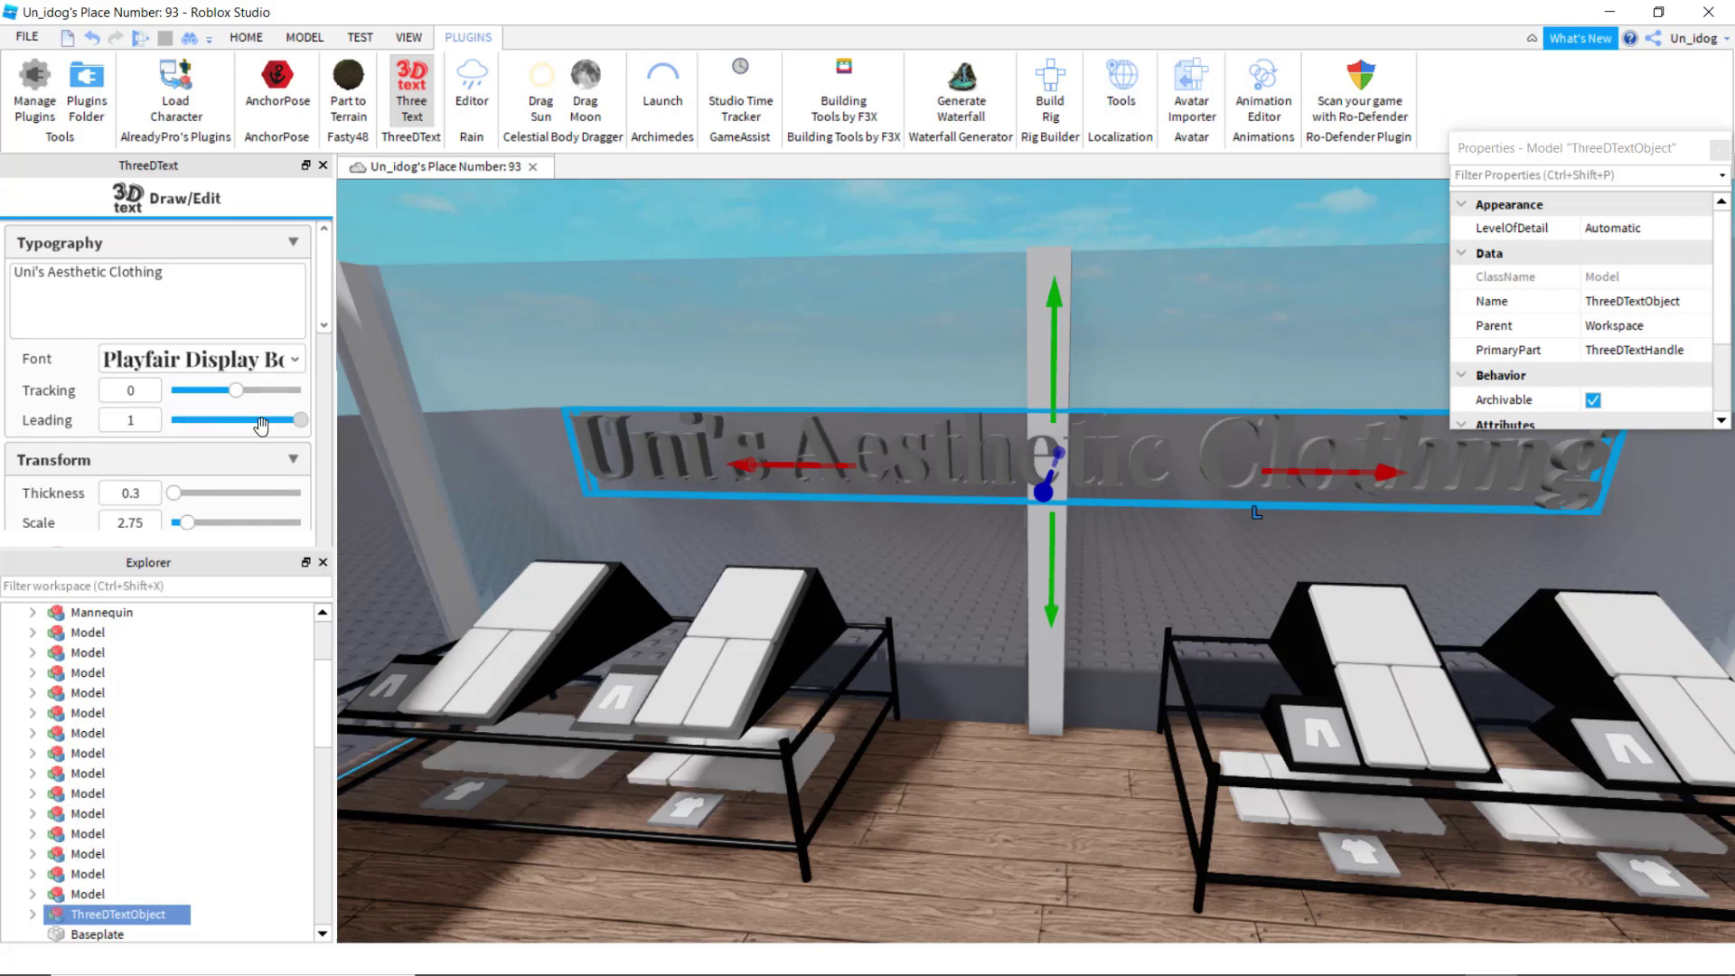
pyautogui.moveTo(235, 390)
pyautogui.mouseDown()
pyautogui.moveTo(262, 390)
pyautogui.moveTo(233, 394)
pyautogui.mouseUp()
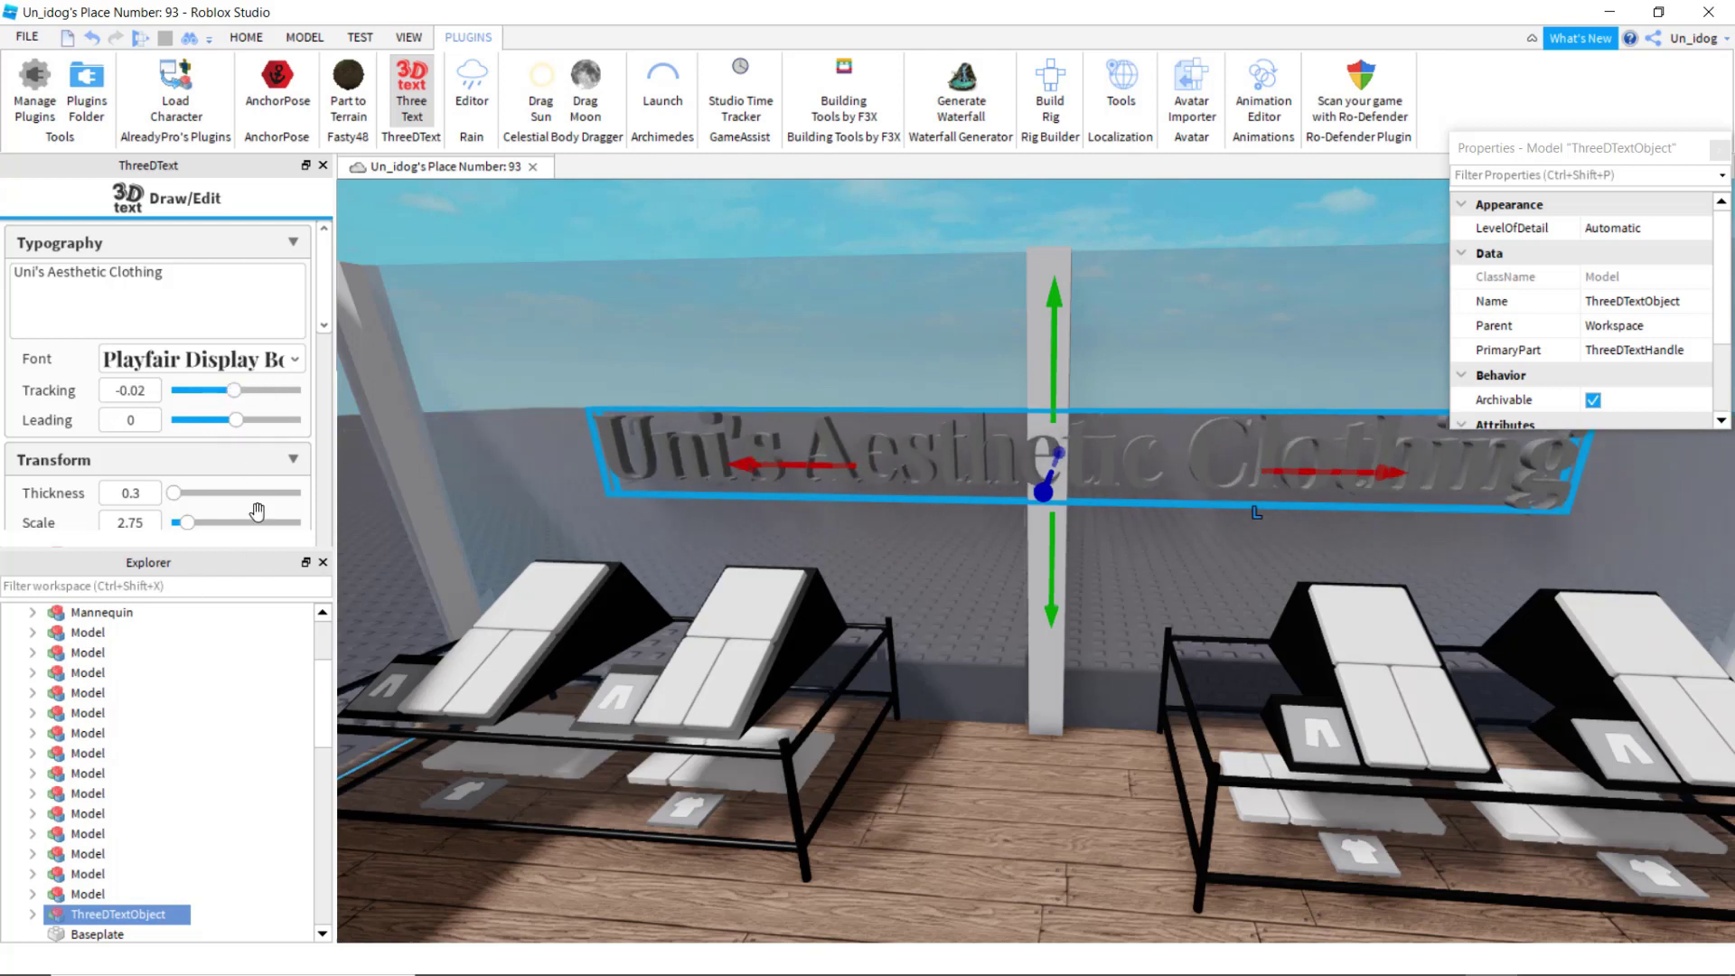
# Step: Lighten the sign text's color to a light grey with a red value of 207 and finalize the text
pyautogui.scroll(-6, 258, 456)
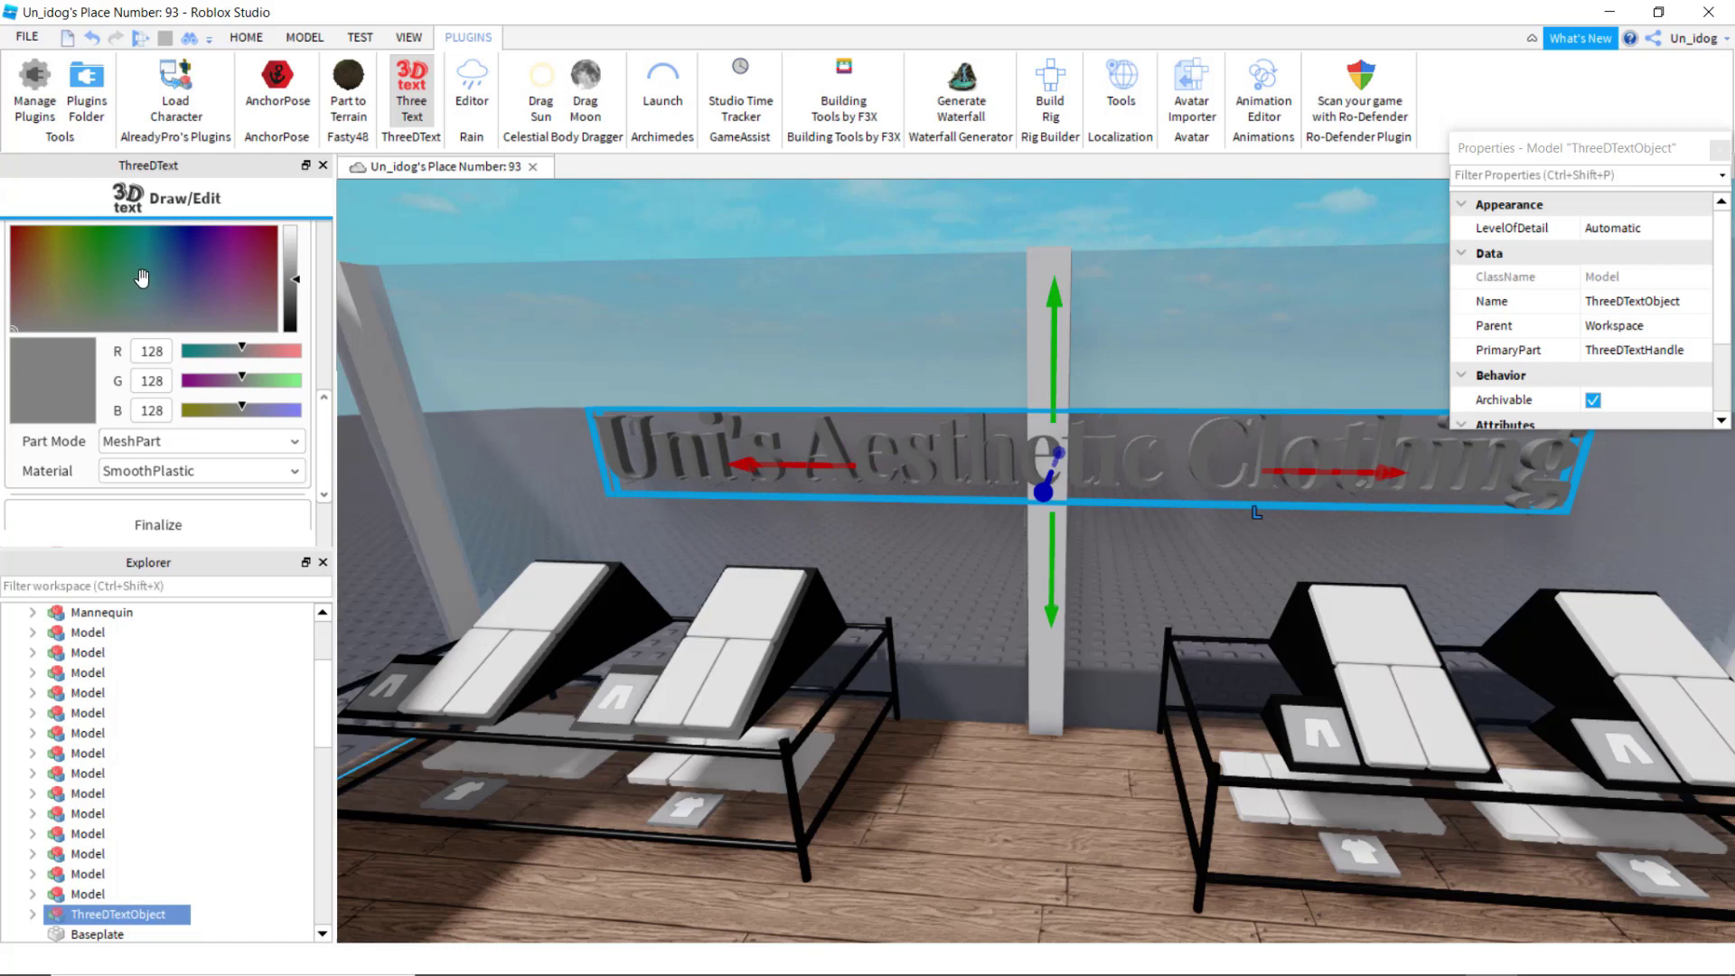
pyautogui.scroll(3, 286, 362)
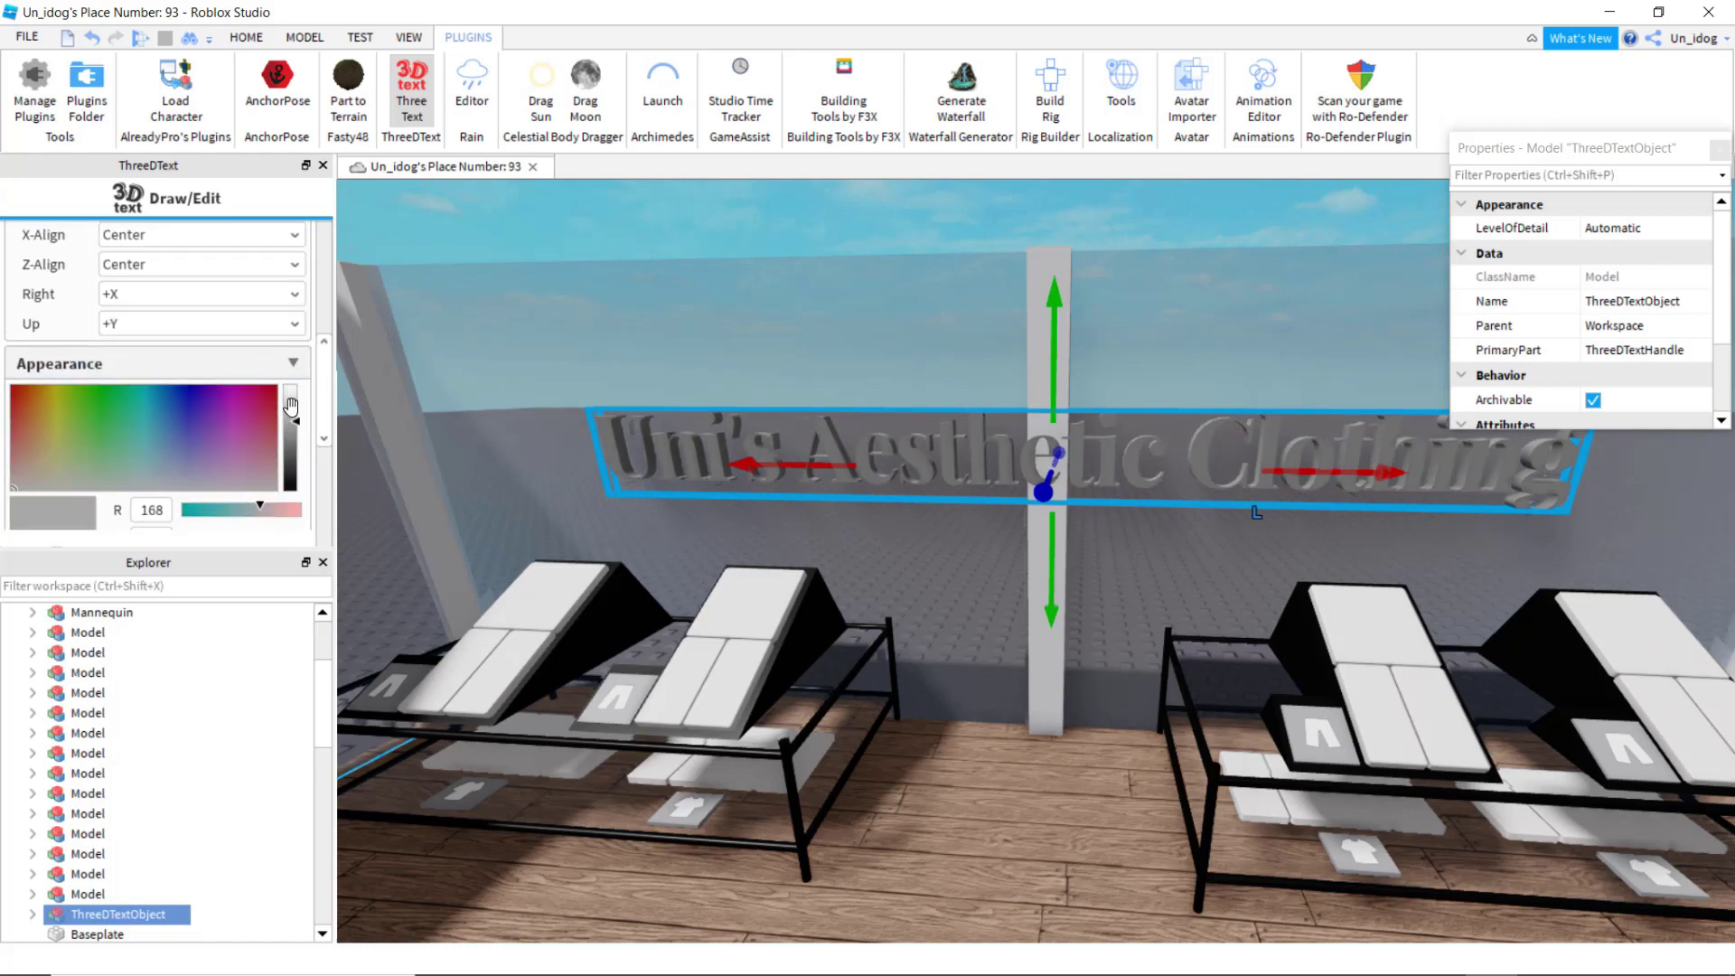
pyautogui.moveTo(290, 452); pyautogui.dragTo(291, 403)
pyautogui.moveTo(698, 529); pyautogui.dragTo(291, 536, button='right')
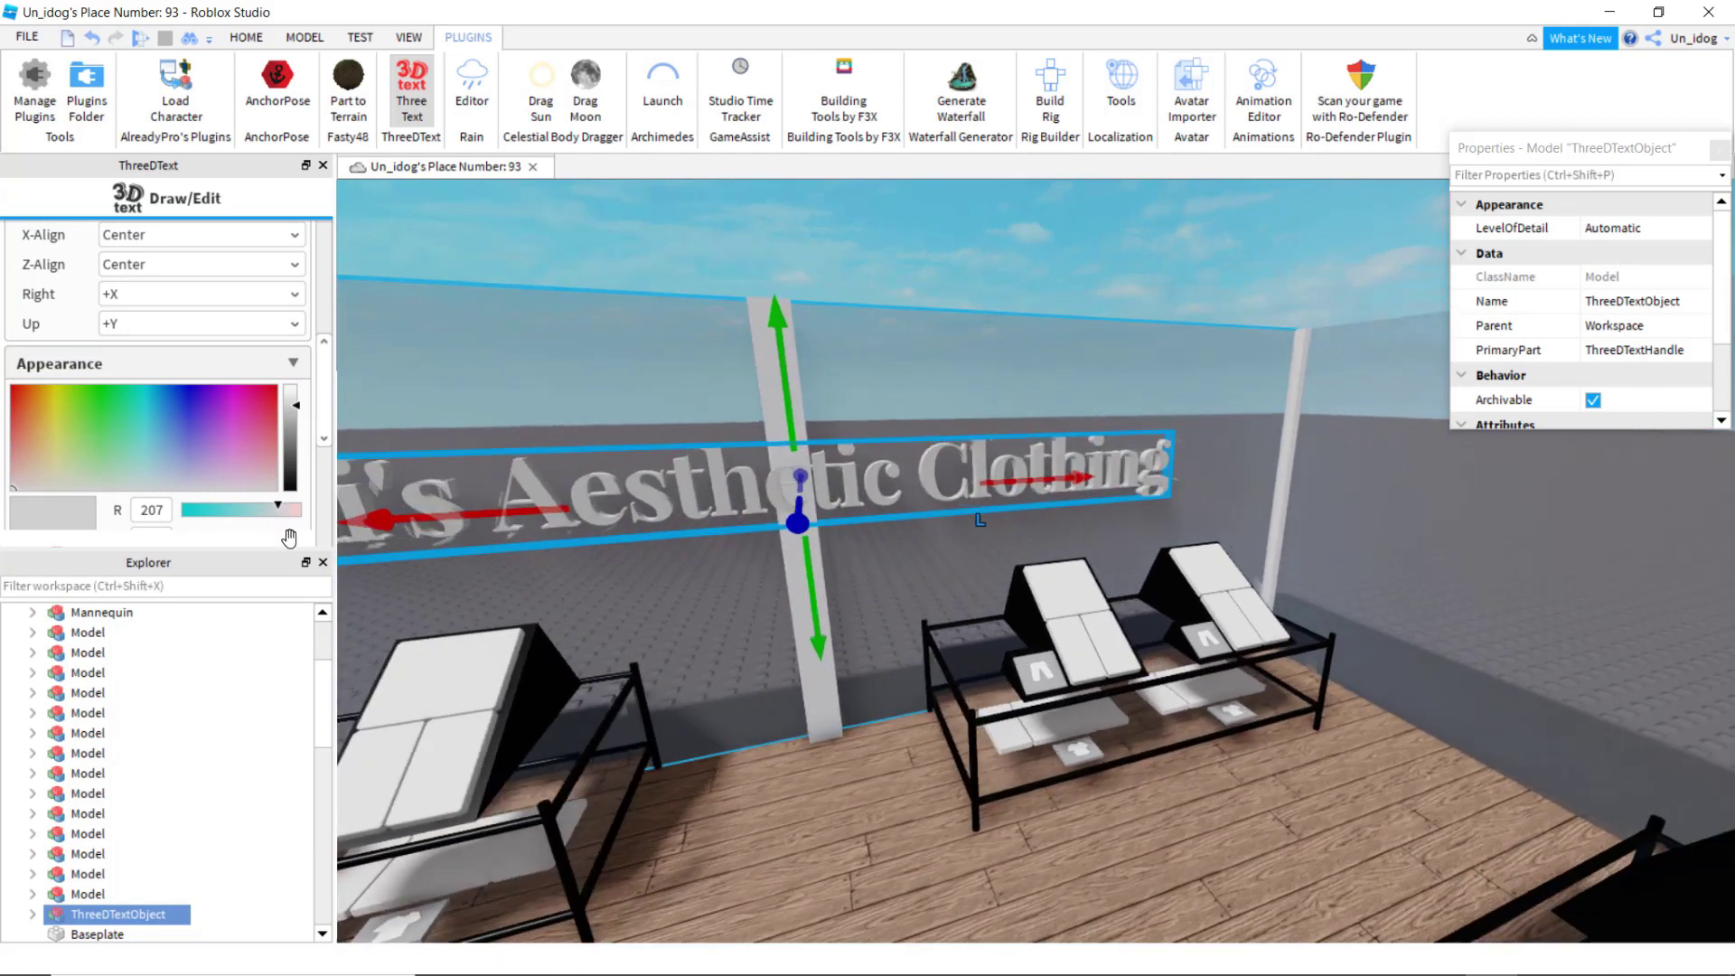
pyautogui.scroll(-5, 291, 536)
pyautogui.click(226, 385)
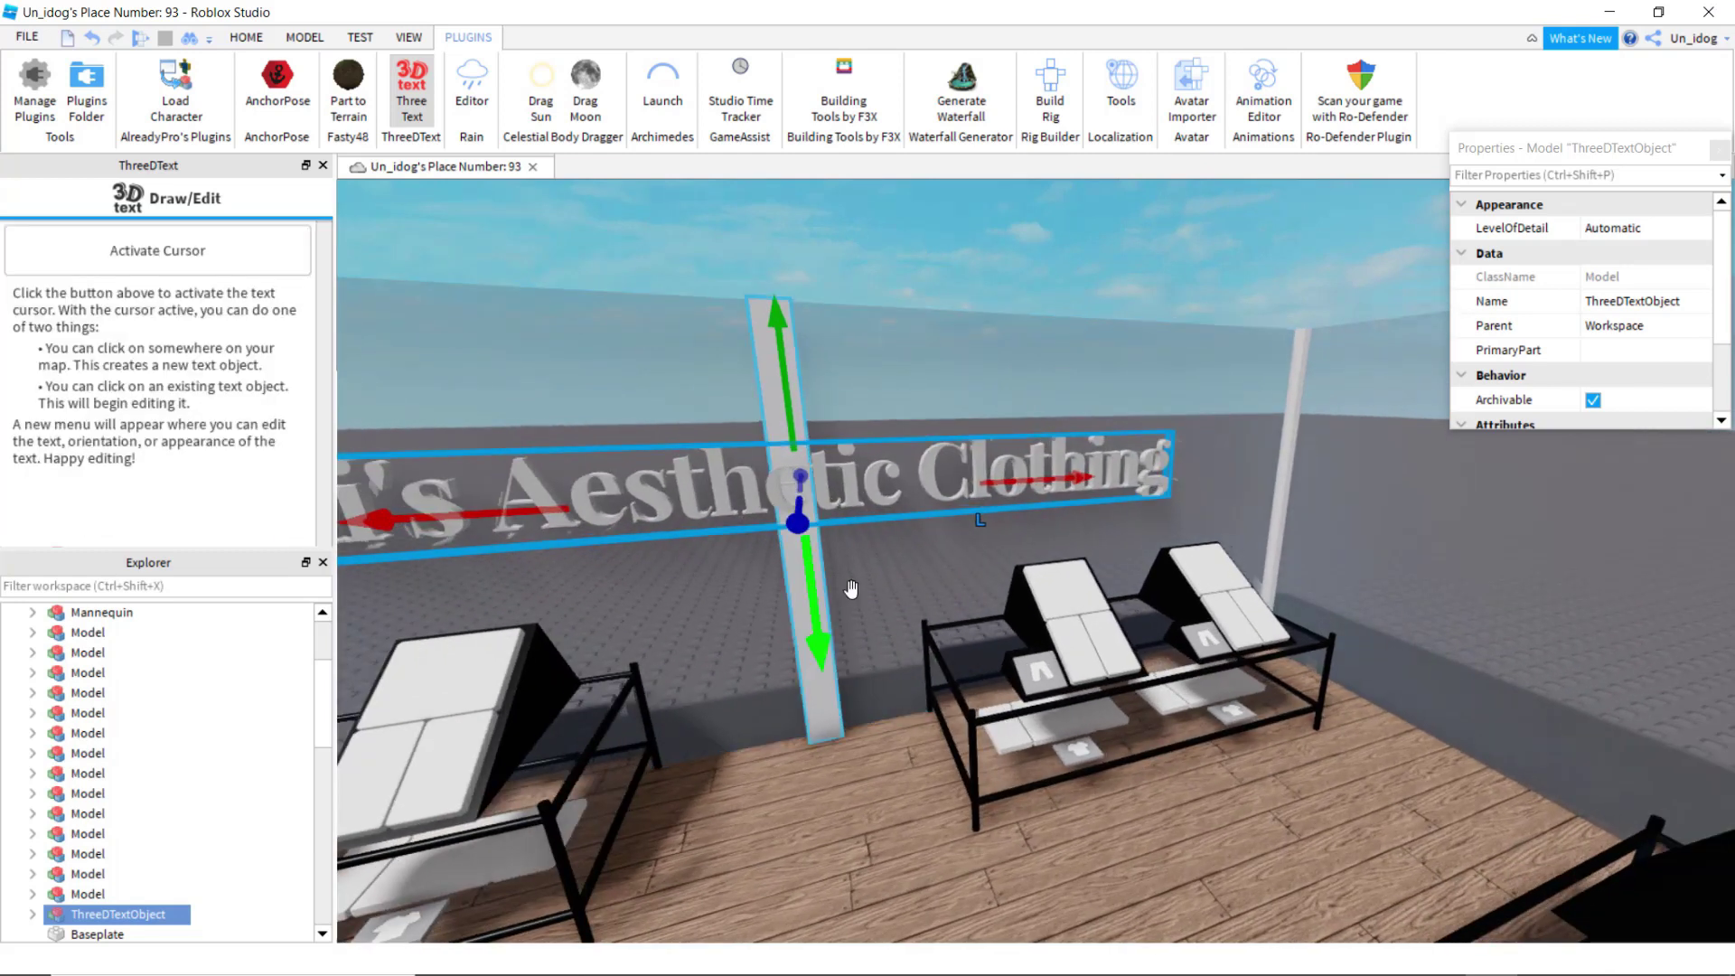
# Step: Close the ThreeDText window, clear the selection and view the sign above the display tables
pyautogui.moveTo(851, 589); pyautogui.dragTo(614, 569, button='right')
pyautogui.press('d')
pyautogui.click(322, 165)
pyautogui.moveTo(1026, 300); pyautogui.dragTo(1026, 300, button='right')
pyautogui.click(1026, 300)
pyautogui.press('d')
pyautogui.moveTo(1214, 413); pyautogui.dragTo(1215, 413, button='right')
pyautogui.press('d')
pyautogui.press('w')
pyautogui.press('s')
# Step: Open the Toolbox, enlarge it and search its models for plant
pyautogui.click(247, 38)
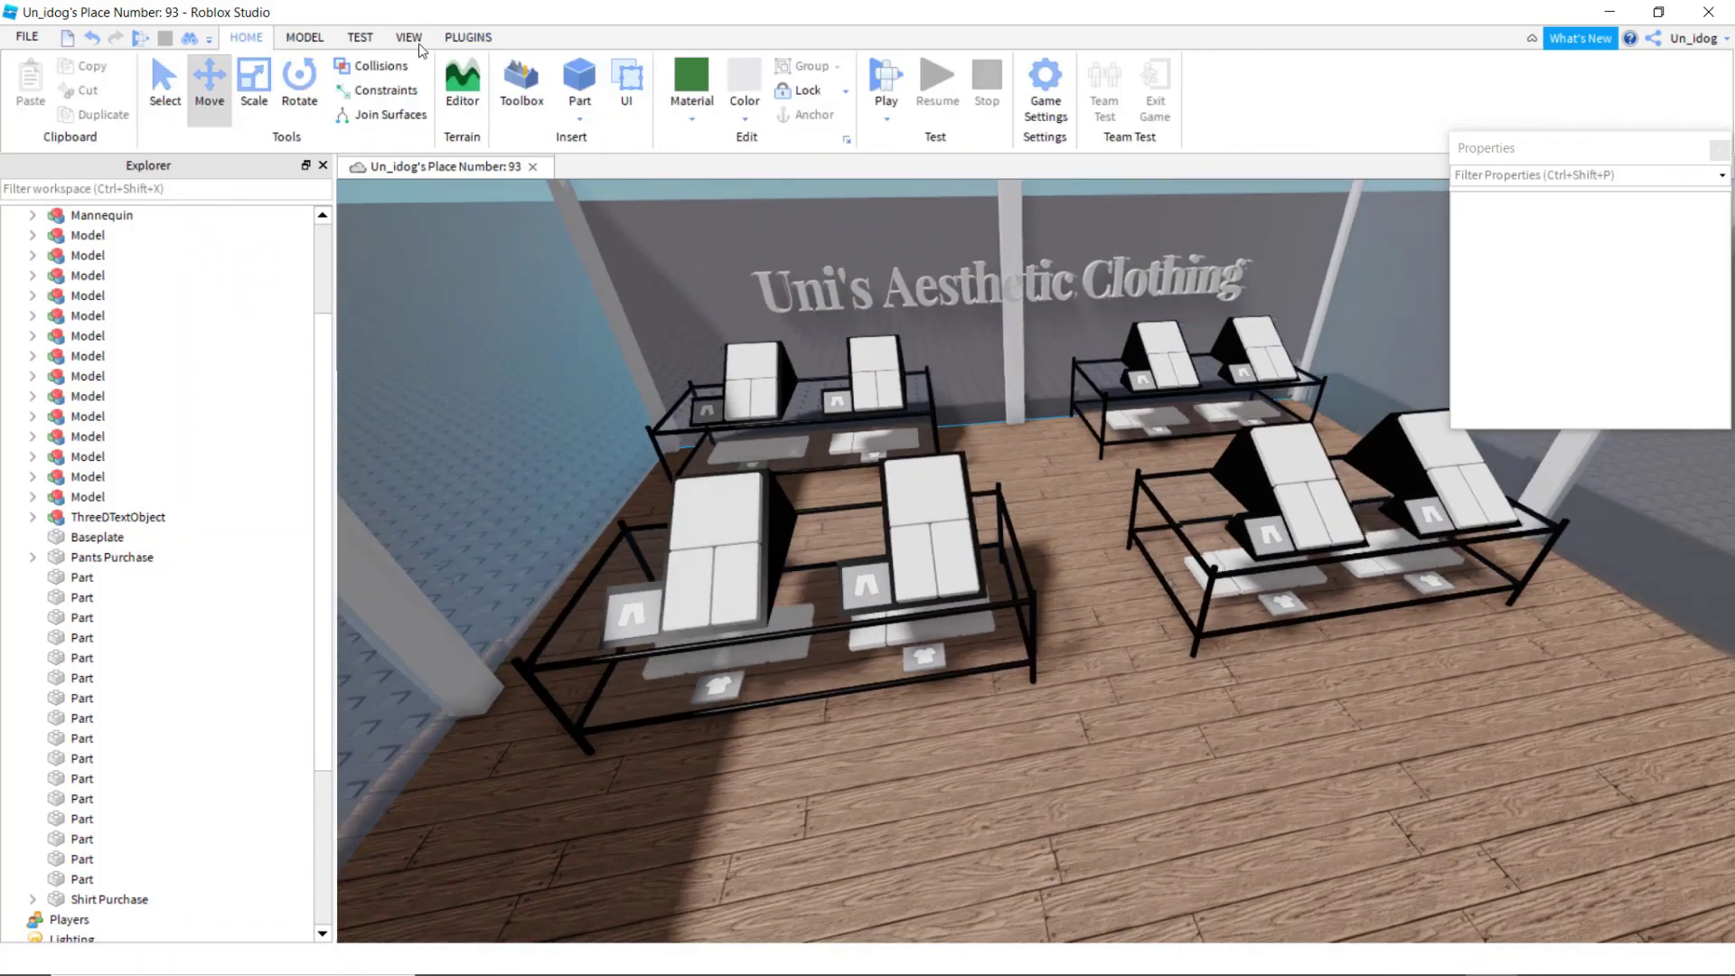
pyautogui.click(515, 101)
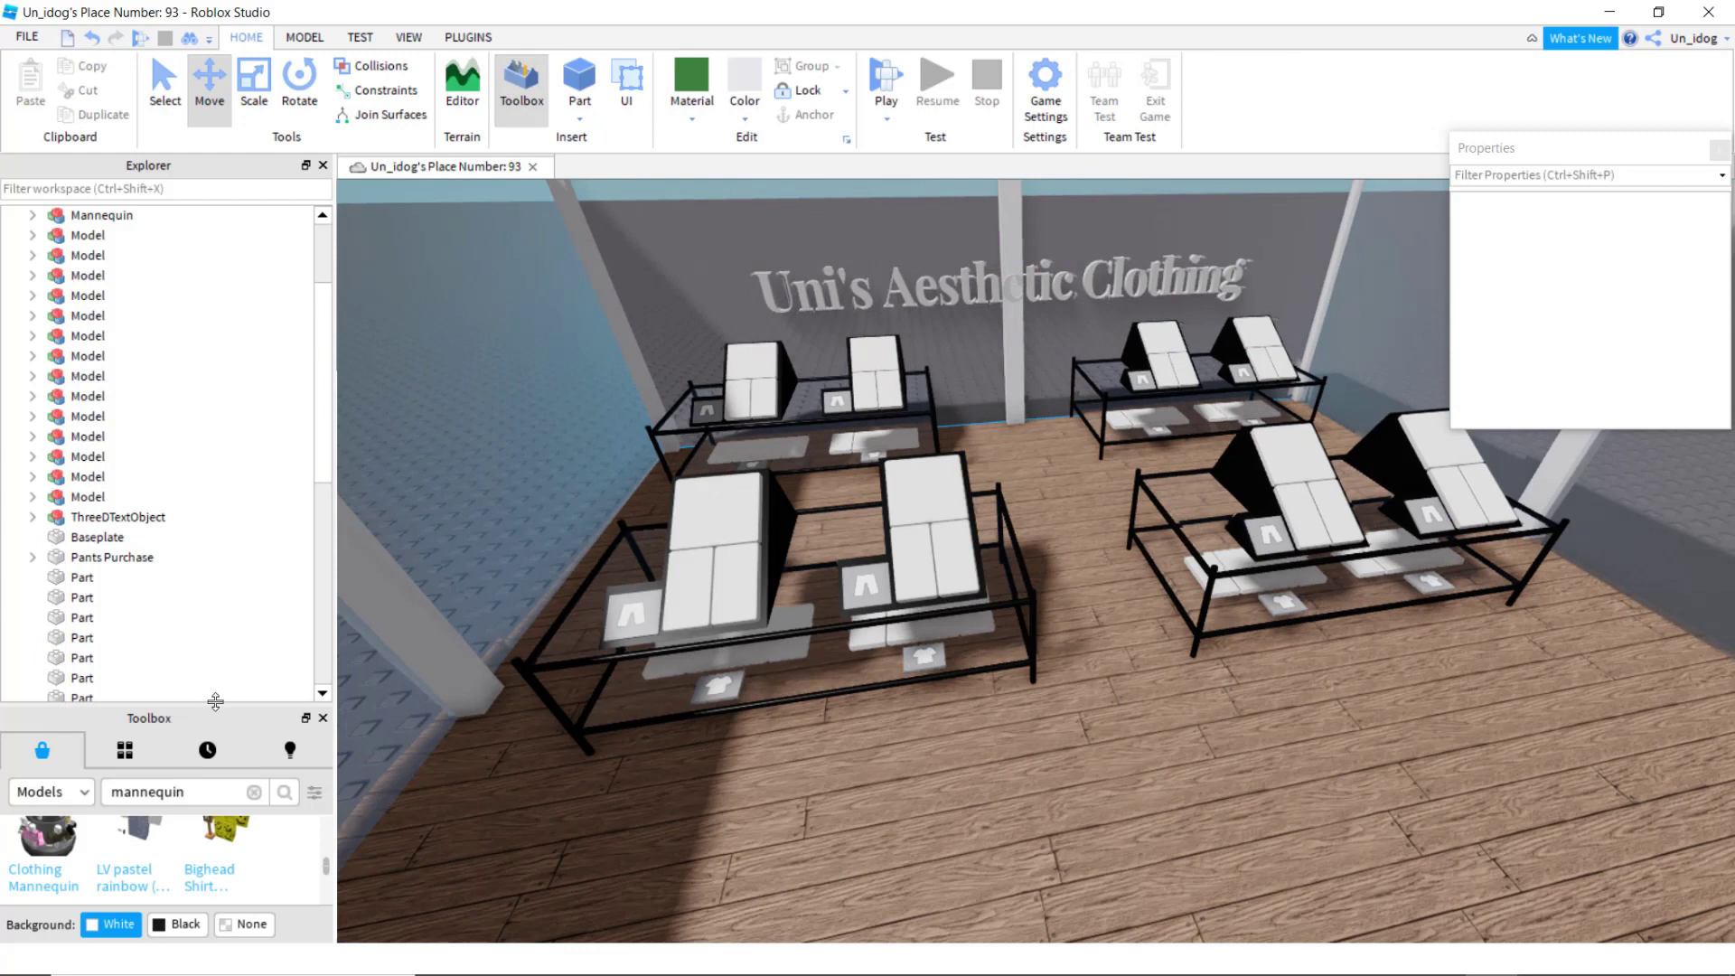
pyautogui.moveTo(215, 703); pyautogui.dragTo(261, 260)
pyautogui.click(253, 562)
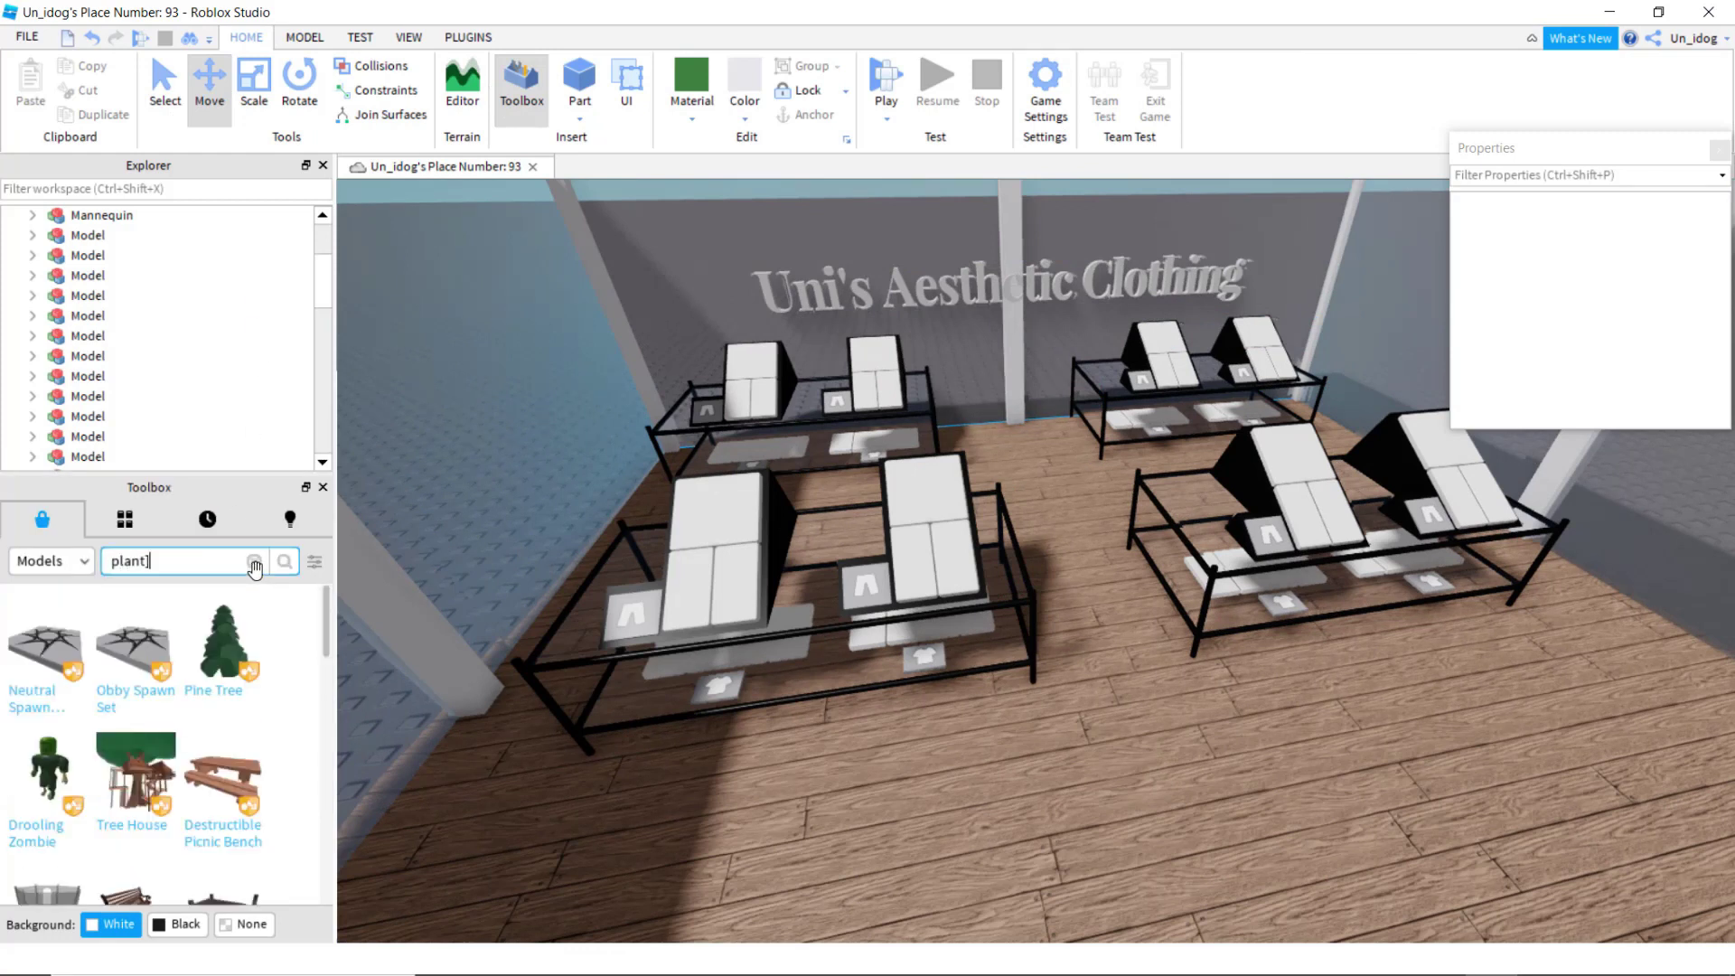
pyautogui.press('Return')
# Step: Insert the Plant model and stand it on the floor between the two display tables beneath the sign
pyautogui.moveTo(519, 603); pyautogui.dragTo(542, 600, button='right')
pyautogui.press('w')
pyautogui.click(144, 706)
pyautogui.moveTo(683, 660); pyautogui.dragTo(1049, 445, button='right')
# Step: Duplicate the potted plant and place the copies beside the side walls next to the front display tables
pyautogui.hotkey('ctrl', 'd')
pyautogui.press('s')
pyautogui.moveTo(1129, 527); pyautogui.dragTo(1288, 493)
pyautogui.moveTo(1289, 493); pyautogui.dragTo(1288, 493, button='right')
pyautogui.moveTo(1436, 551); pyautogui.dragTo(1334, 557, button='middle')
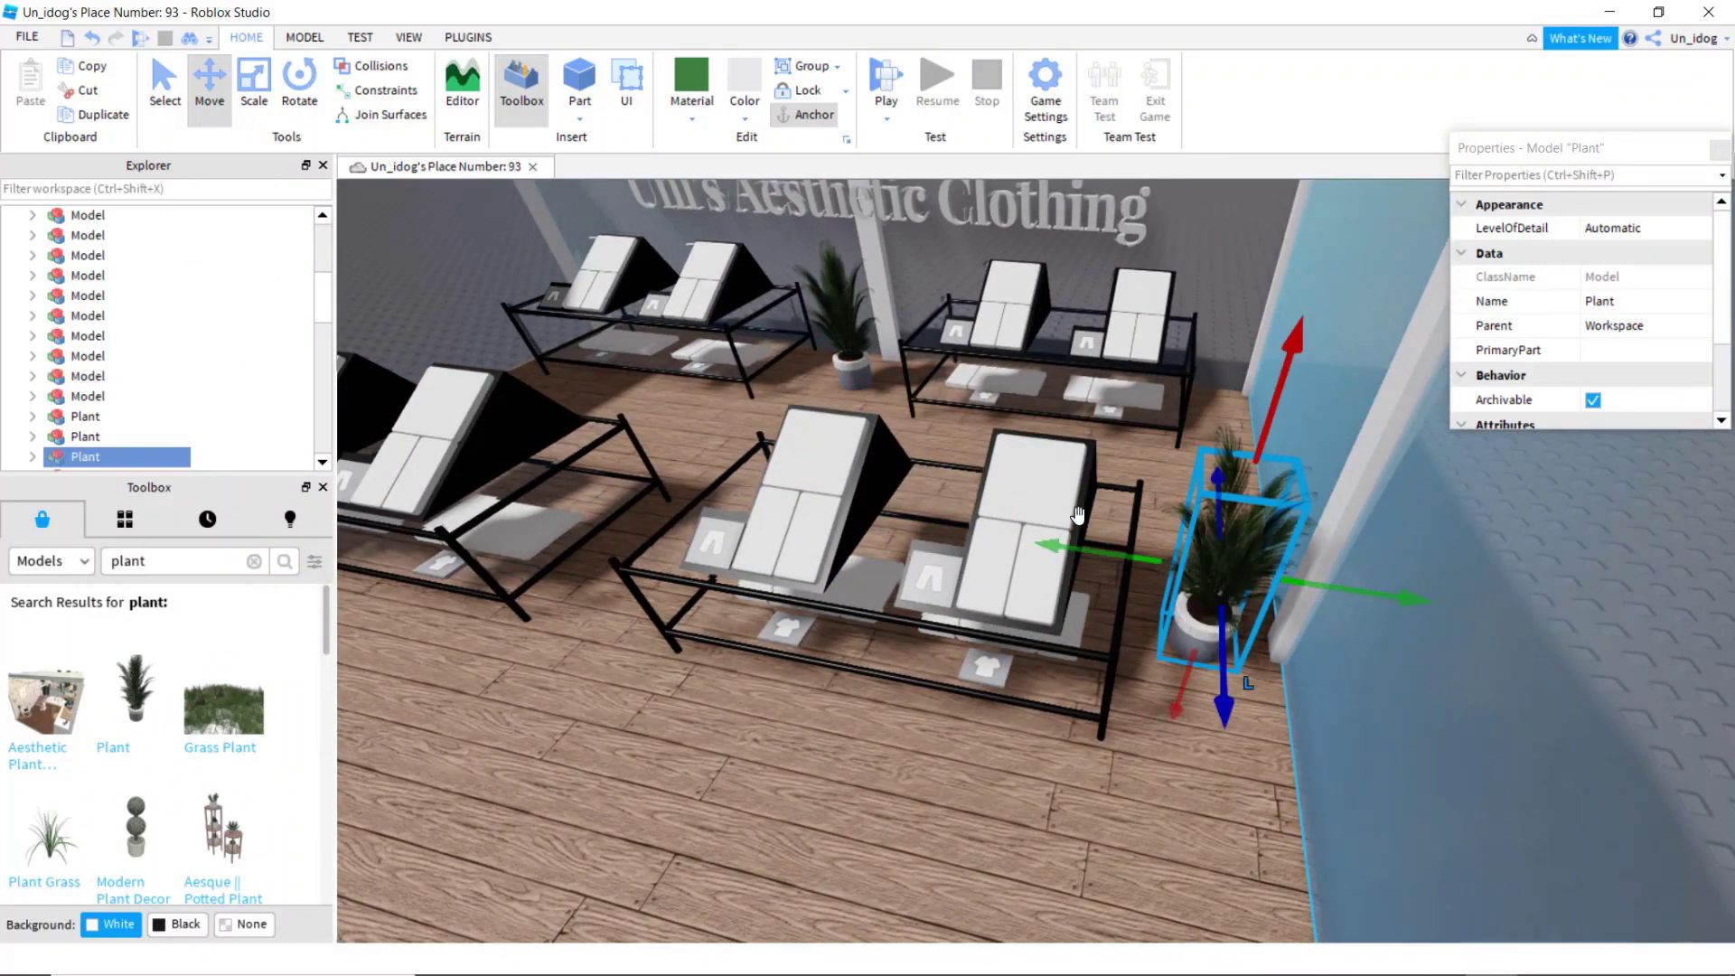
pyautogui.moveTo(1077, 515); pyautogui.dragTo(1120, 493, button='right')
pyautogui.press('w')
pyautogui.press('w')
pyautogui.press('s')
pyautogui.press('w')
pyautogui.moveTo(615, 523); pyautogui.dragTo(580, 506, button='right')
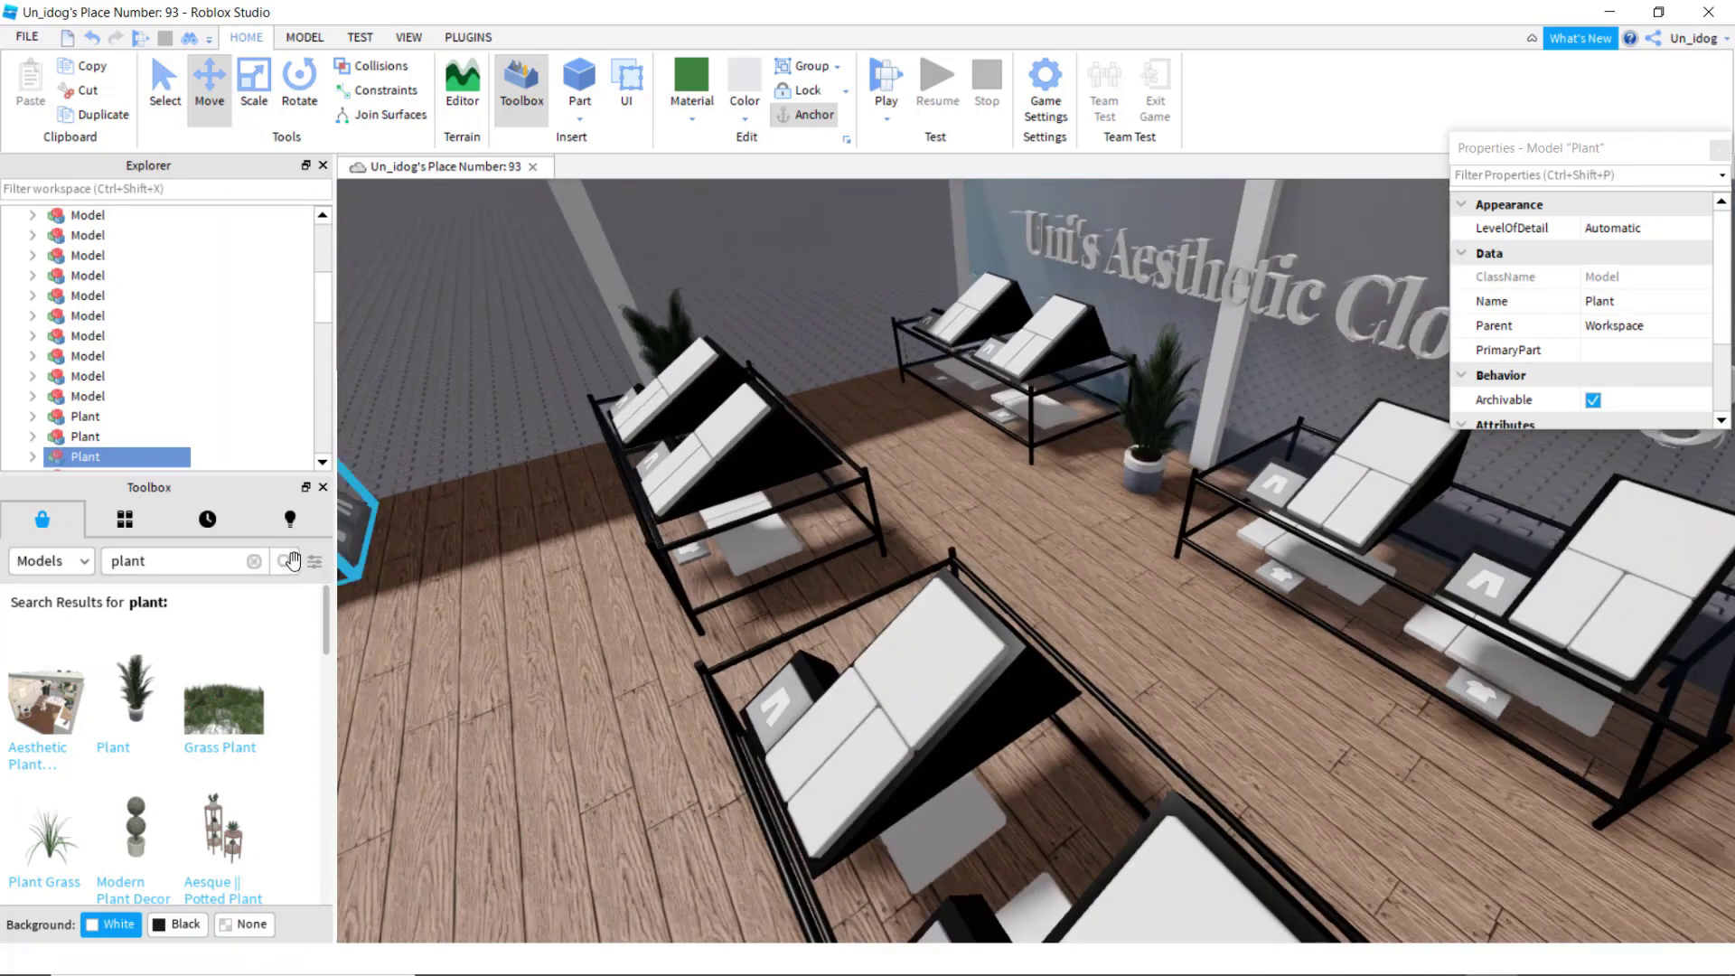
# Step: Clear the Toolbox search and insert a block part near the sign, removing the surplus second block
pyautogui.click(255, 562)
pyautogui.moveTo(760, 555); pyautogui.dragTo(746, 553, button='right')
pyautogui.press('w')
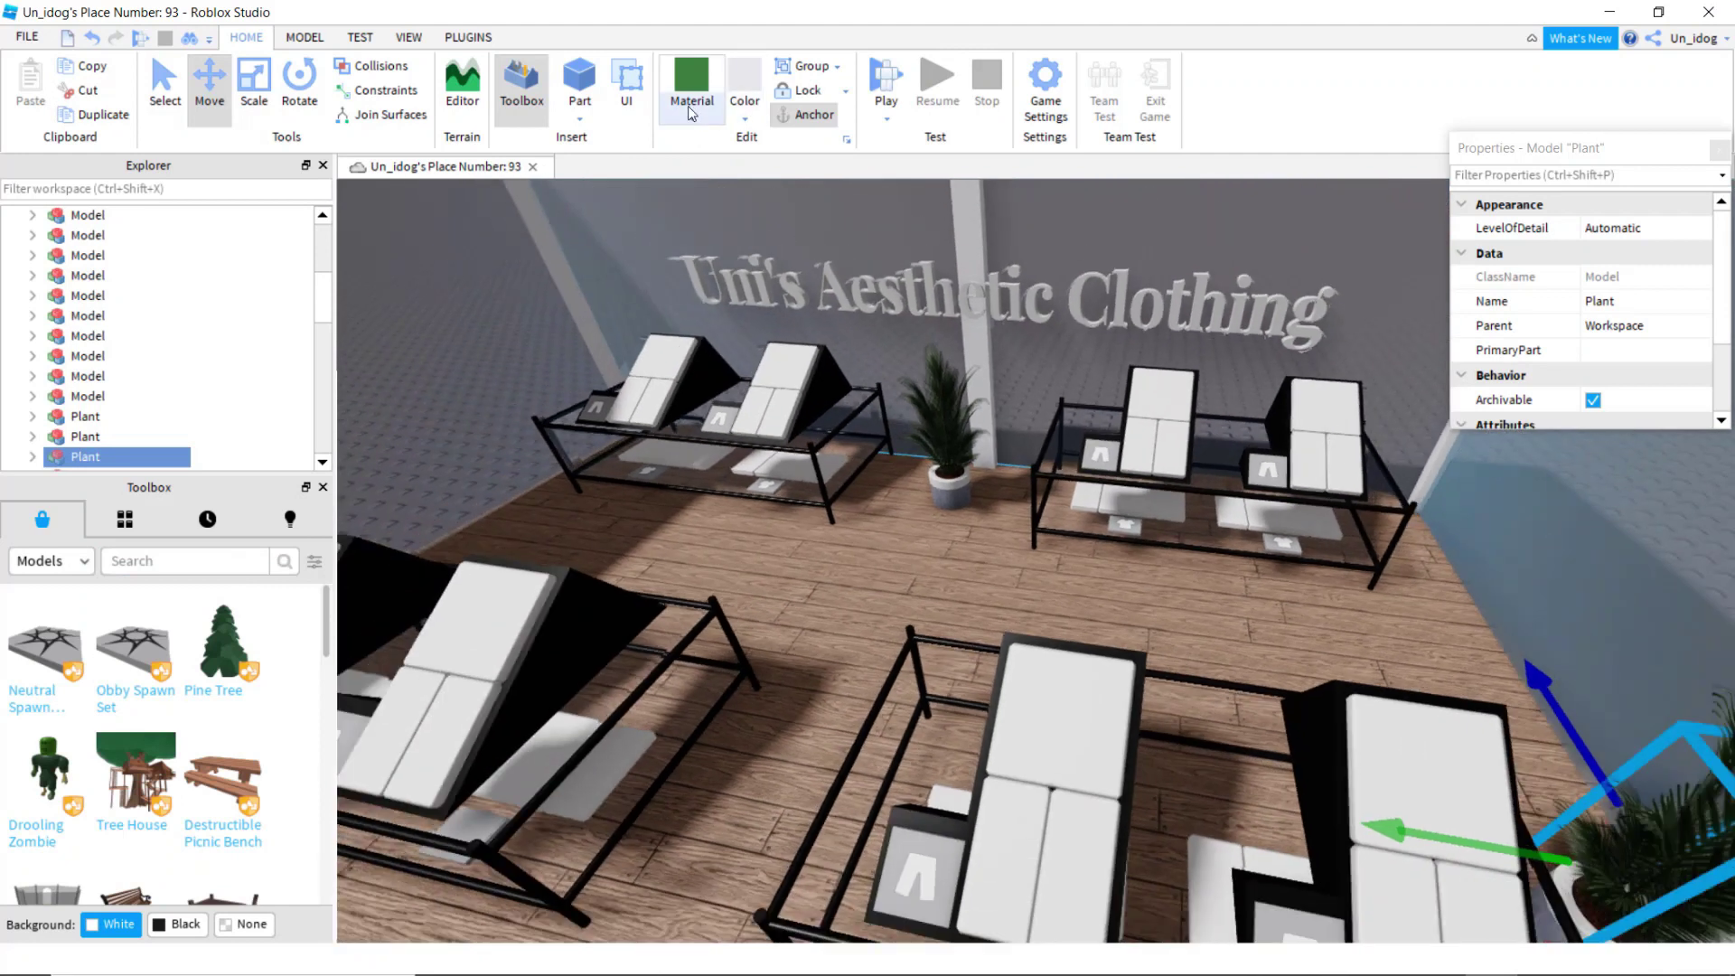
pyautogui.click(694, 121)
pyautogui.click(579, 84)
pyautogui.click(579, 84)
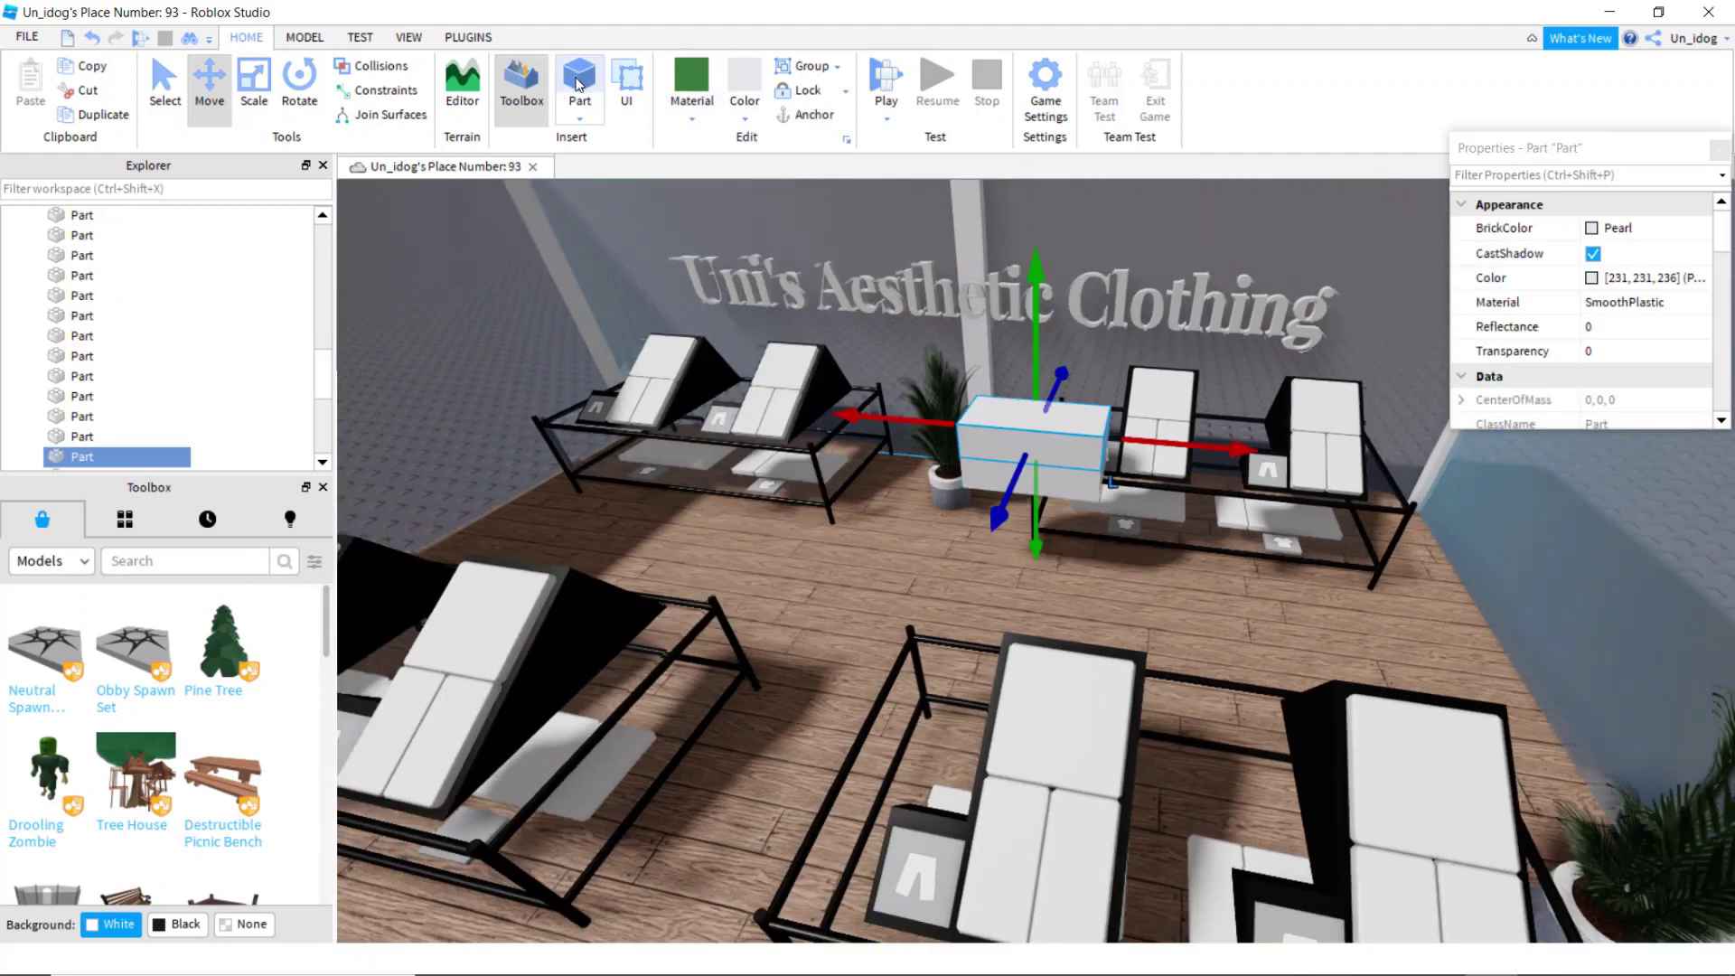
pyautogui.rightClick(1056, 435)
pyautogui.click(1099, 132)
# Step: Give the new block part the Concrete material and the Ghost grey color
pyautogui.click(761, 111)
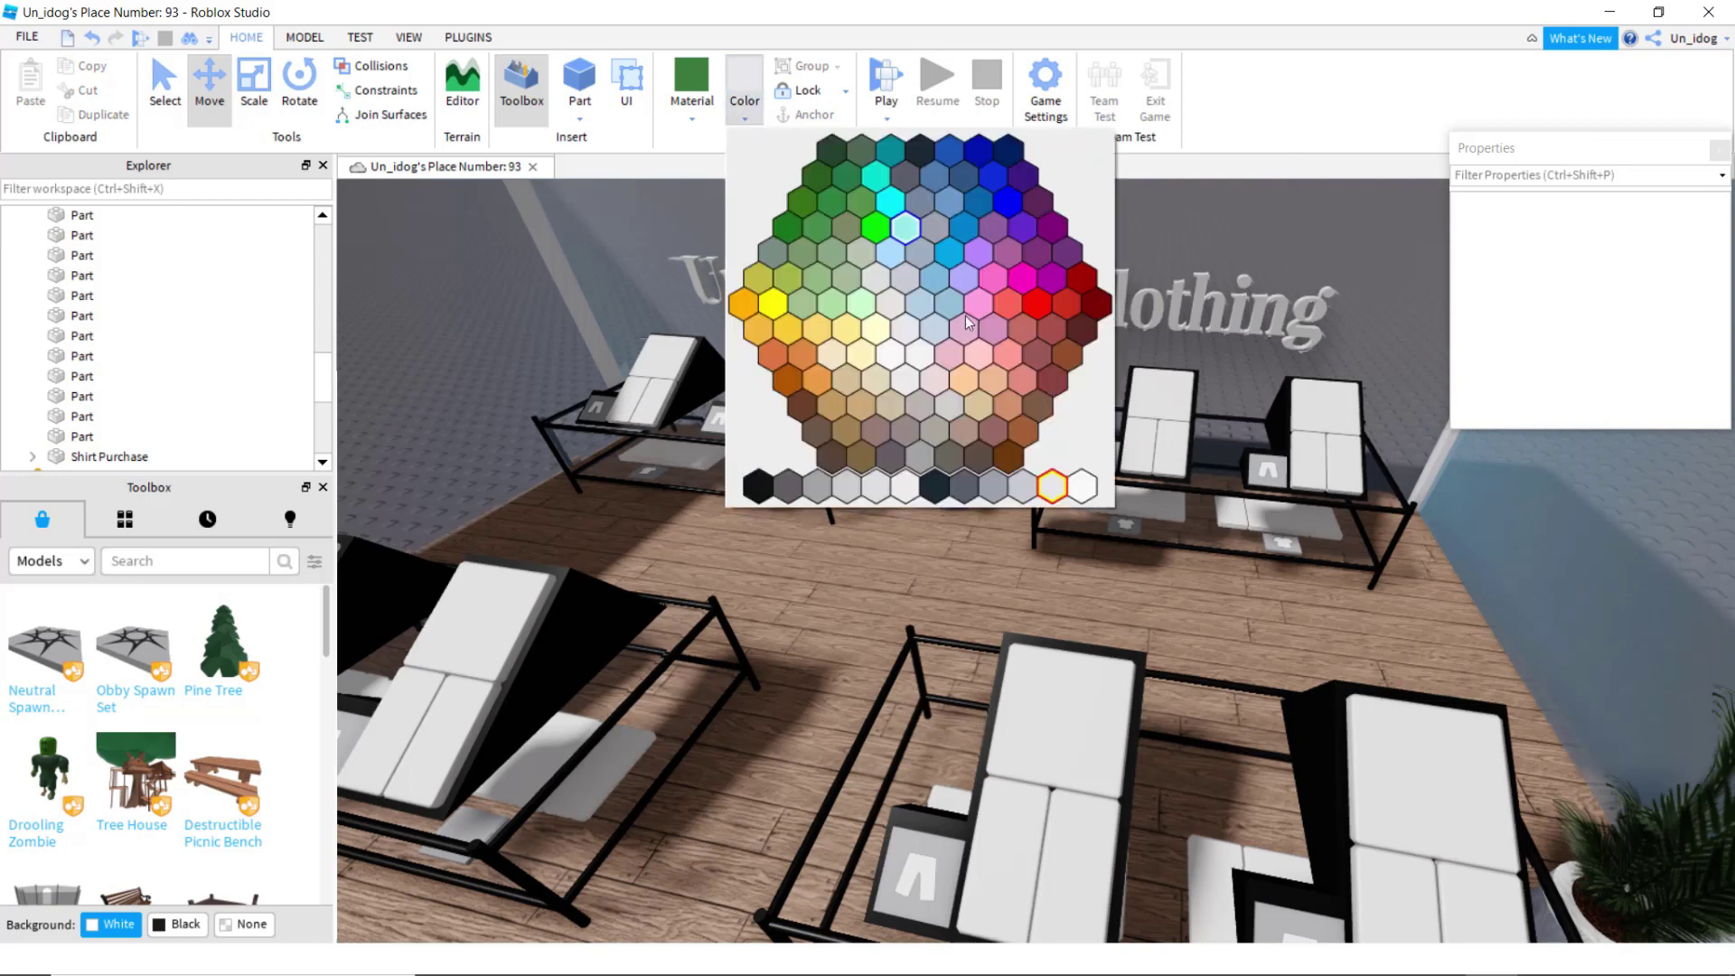
pyautogui.click(1017, 493)
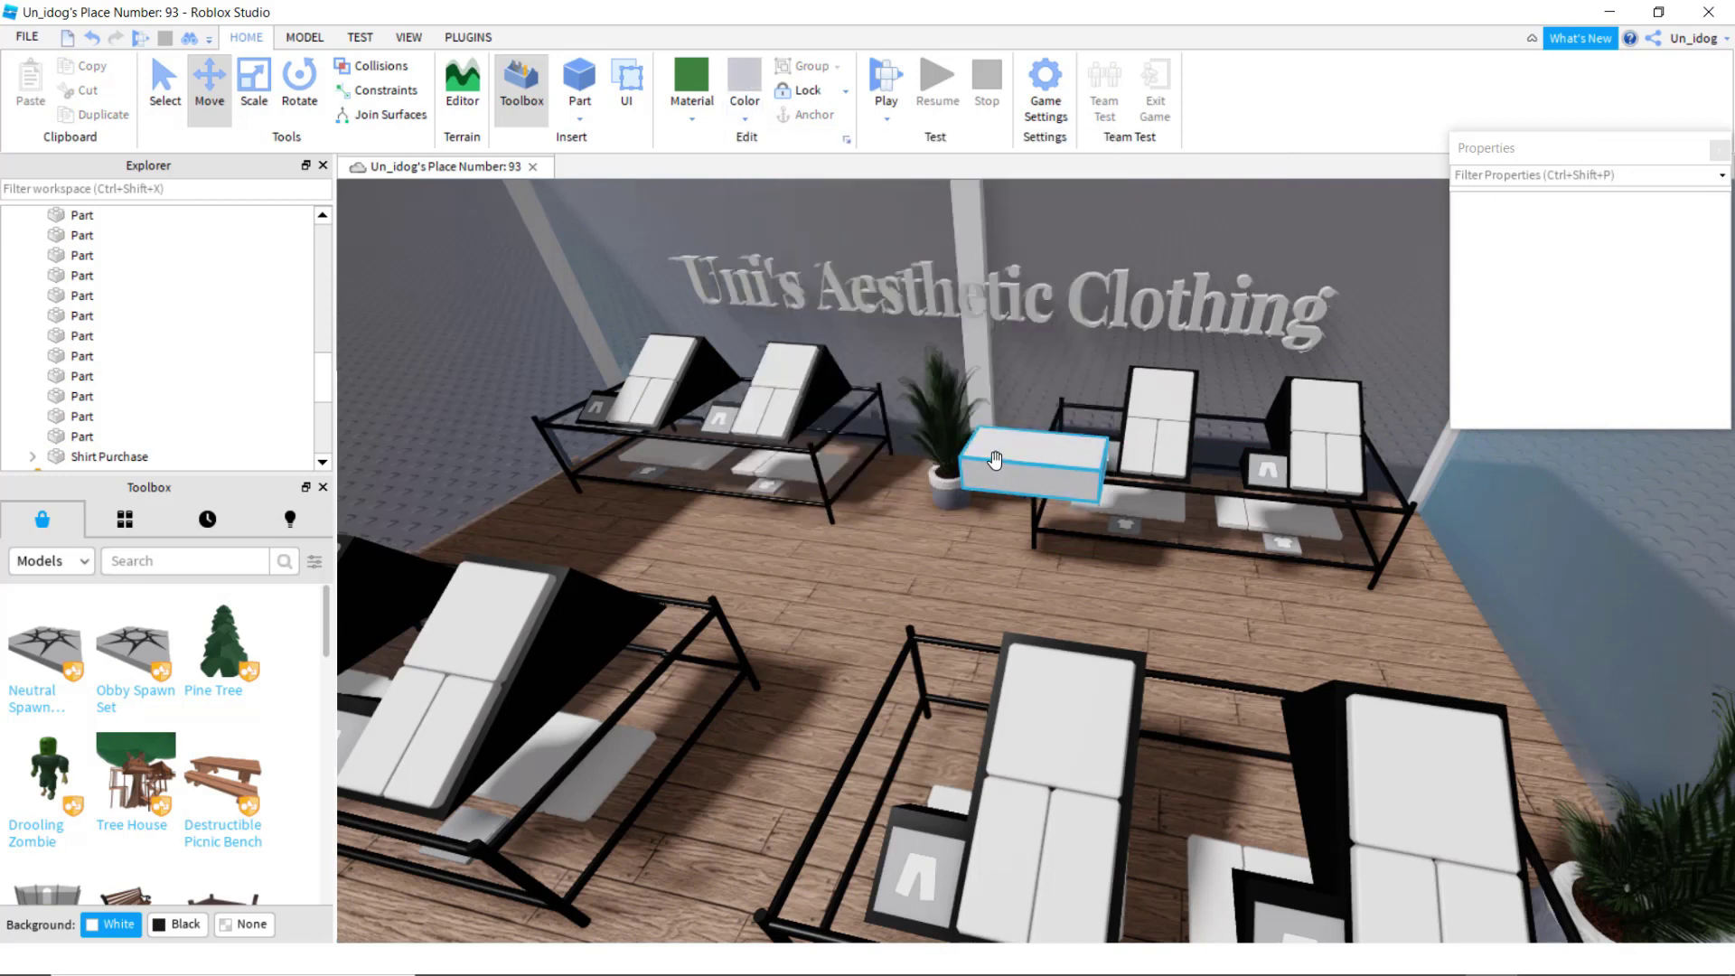
pyautogui.click(690, 120)
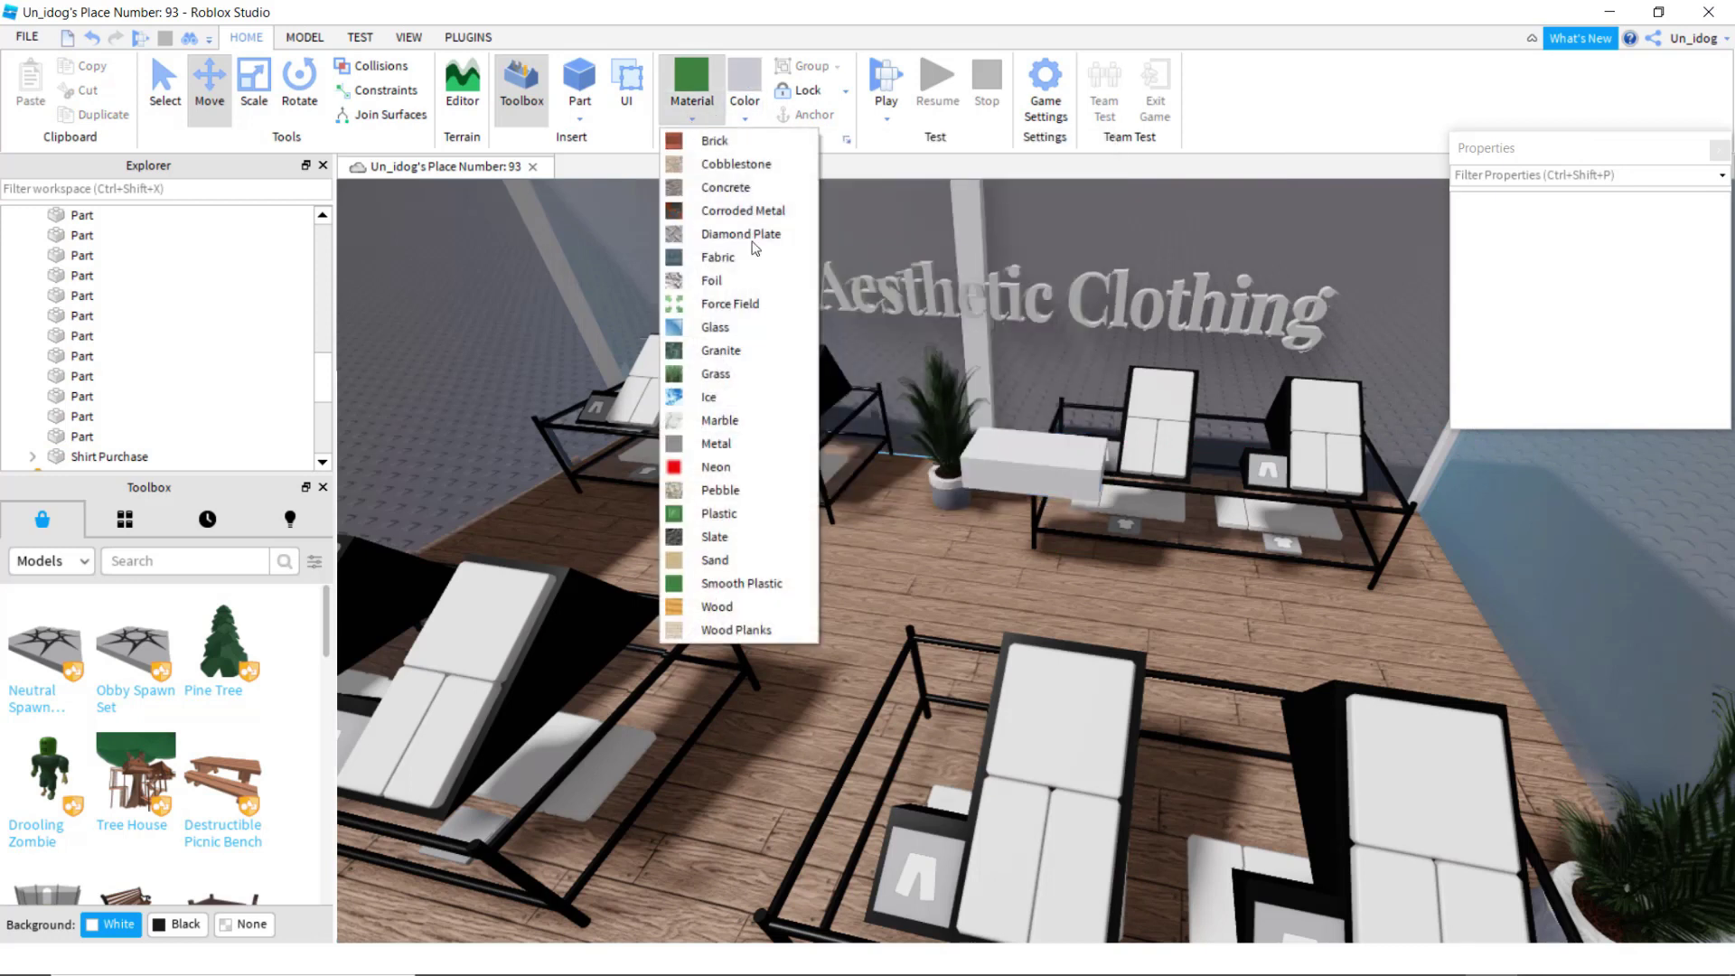
pyautogui.click(738, 189)
pyautogui.click(1001, 448)
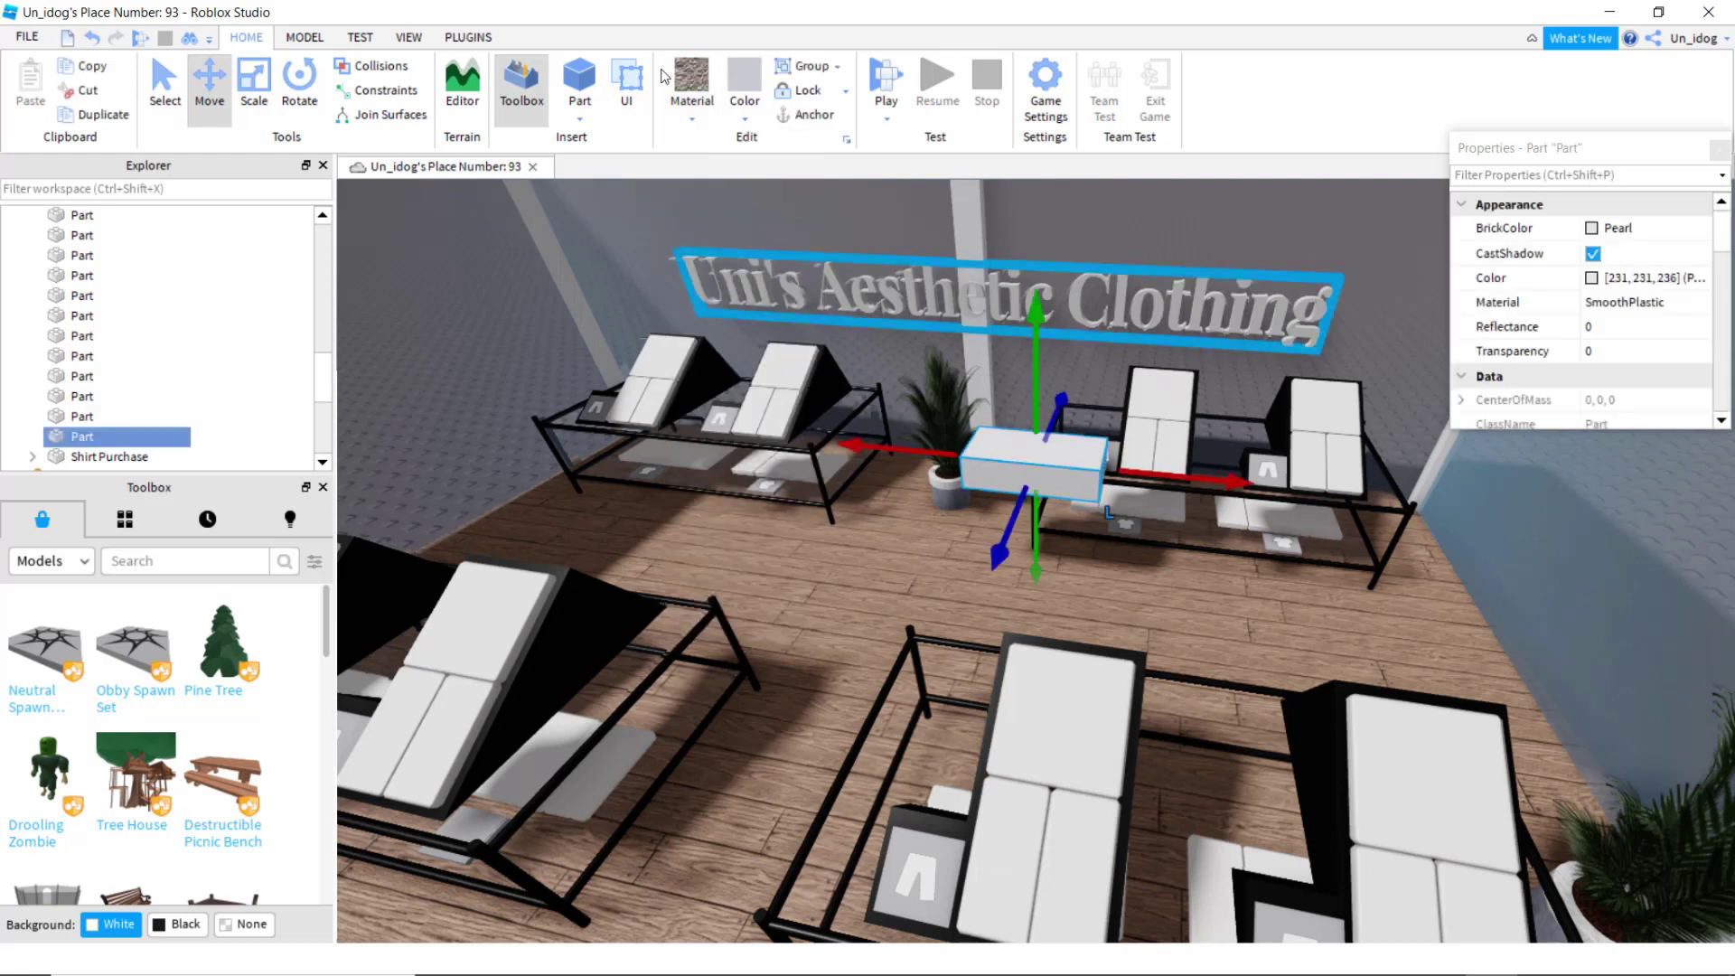
pyautogui.click(746, 81)
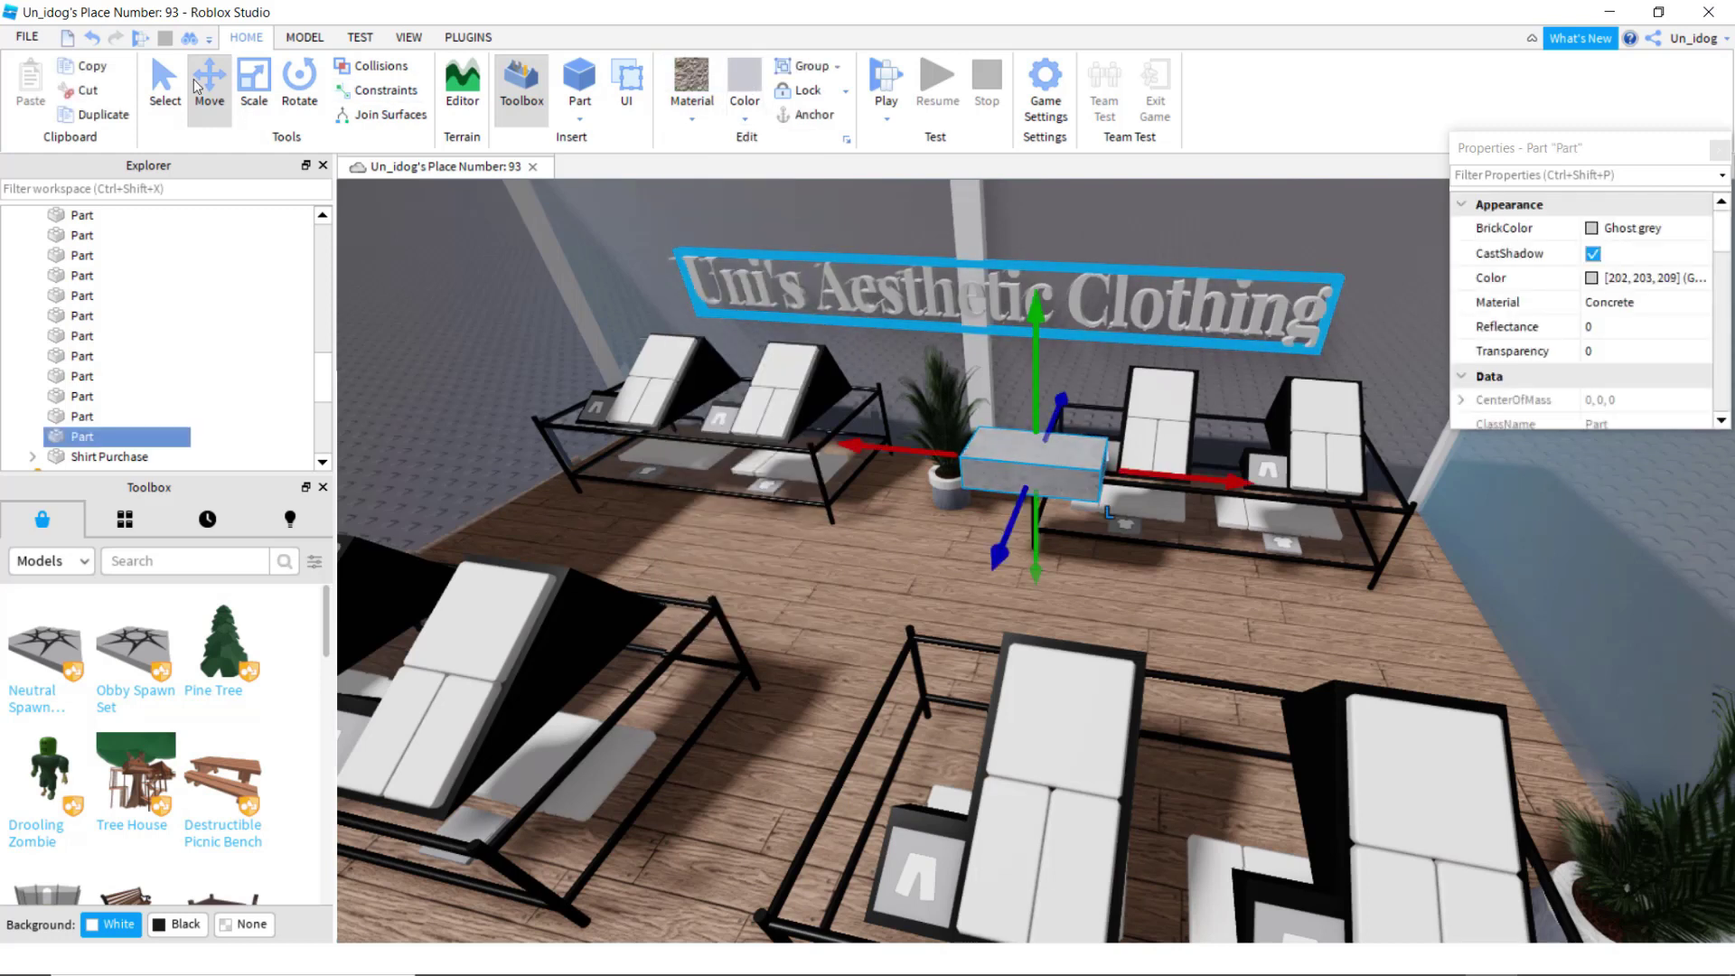
# Step: Lower the concrete block into the floor and centre it in the aisle between the front and back display tables
pyautogui.moveTo(1039, 388); pyautogui.dragTo(1023, 385)
pyautogui.moveTo(1034, 388); pyautogui.dragTo(1023, 385, button='right')
pyautogui.moveTo(1022, 385); pyautogui.dragTo(1030, 385)
pyautogui.moveTo(1023, 385); pyautogui.dragTo(1029, 385, button='right')
pyautogui.moveTo(1030, 385); pyautogui.dragTo(1112, 555)
pyautogui.press('d')
pyautogui.press('a')
pyautogui.moveTo(1195, 636); pyautogui.dragTo(1198, 643)
pyautogui.moveTo(1198, 644); pyautogui.dragTo(1198, 642, button='right')
pyautogui.press('s')
pyautogui.press('d')
pyautogui.moveTo(1197, 642); pyautogui.dragTo(1098, 632)
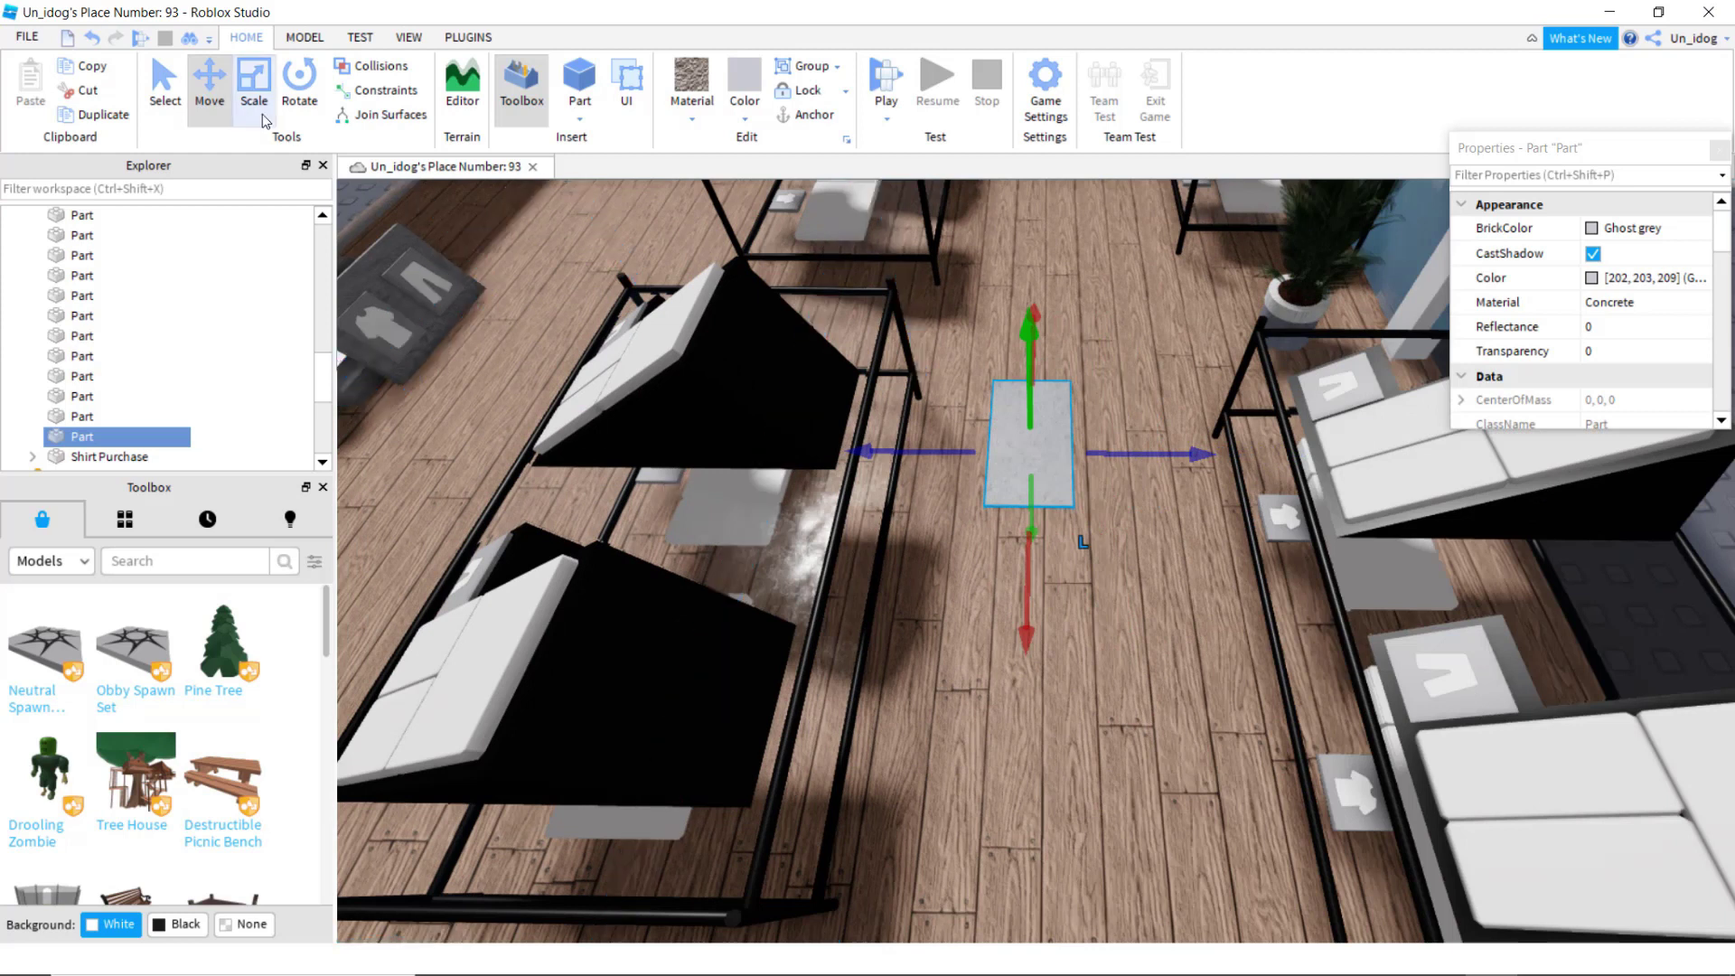
# Step: Scale the concrete block into a long walkway strip running the length of the aisle between the display tables
pyautogui.moveTo(1204, 471)
pyautogui.mouseDown(button='right')
pyautogui.moveTo(1153, 482)
pyautogui.moveTo(1181, 473)
pyautogui.mouseUp(button='right')
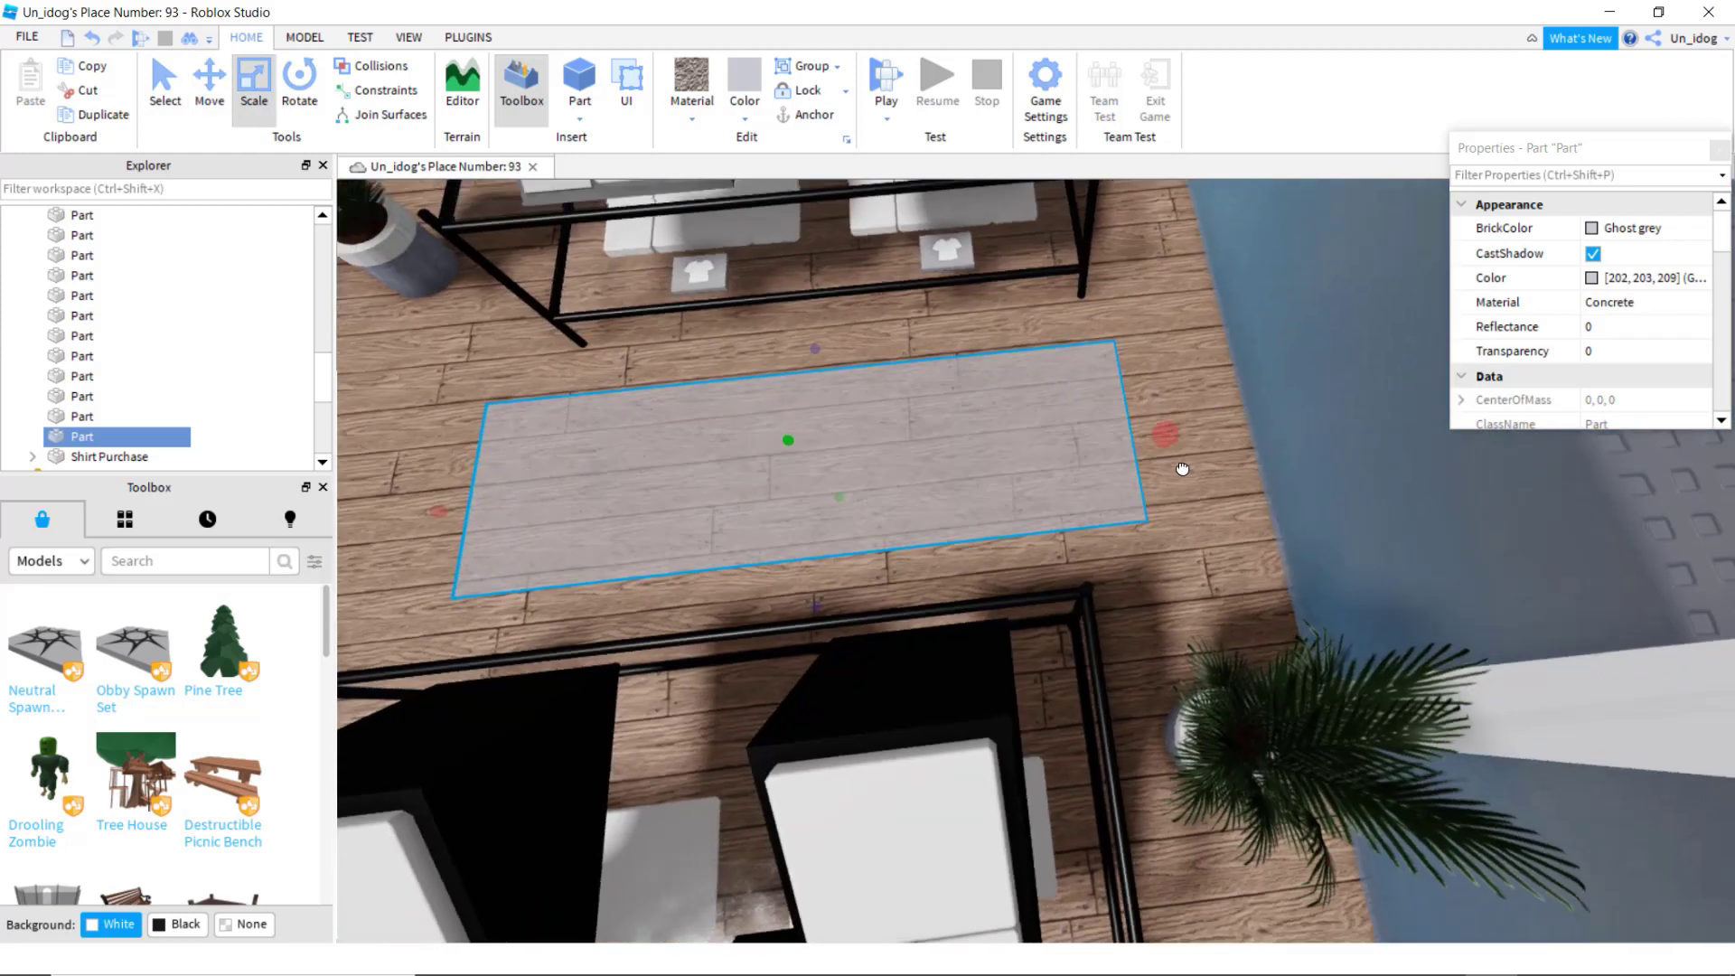
pyautogui.scroll(5, 1080, 449)
pyautogui.press('a')
pyautogui.moveTo(809, 512); pyautogui.dragTo(784, 558)
pyautogui.press('d')
pyautogui.moveTo(1037, 554); pyautogui.dragTo(1022, 553, button='right')
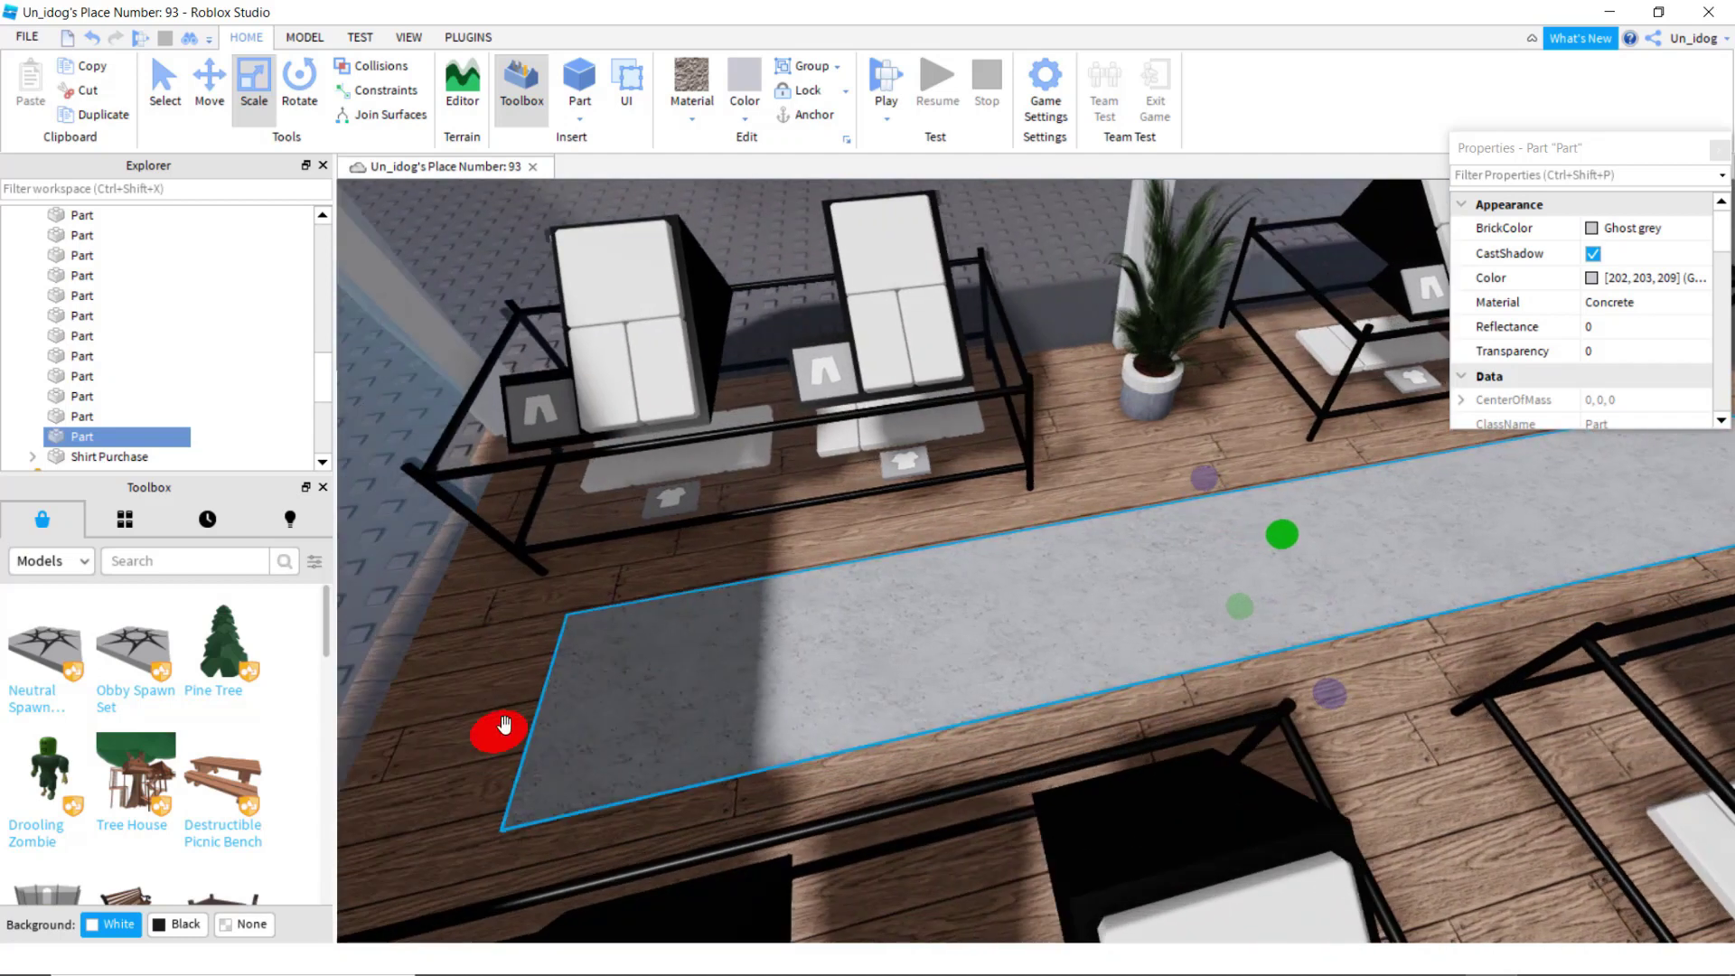
pyautogui.moveTo(501, 726); pyautogui.dragTo(470, 737)
# Step: Duplicate the concrete walkway strip and rotate the copy a quarter turn so it crosses the first strip
pyautogui.press('d')
pyautogui.press('w')
pyautogui.moveTo(1107, 681); pyautogui.dragTo(1123, 564, button='right')
pyautogui.press('s')
pyautogui.rightClick(1123, 563)
pyautogui.click(1201, 115)
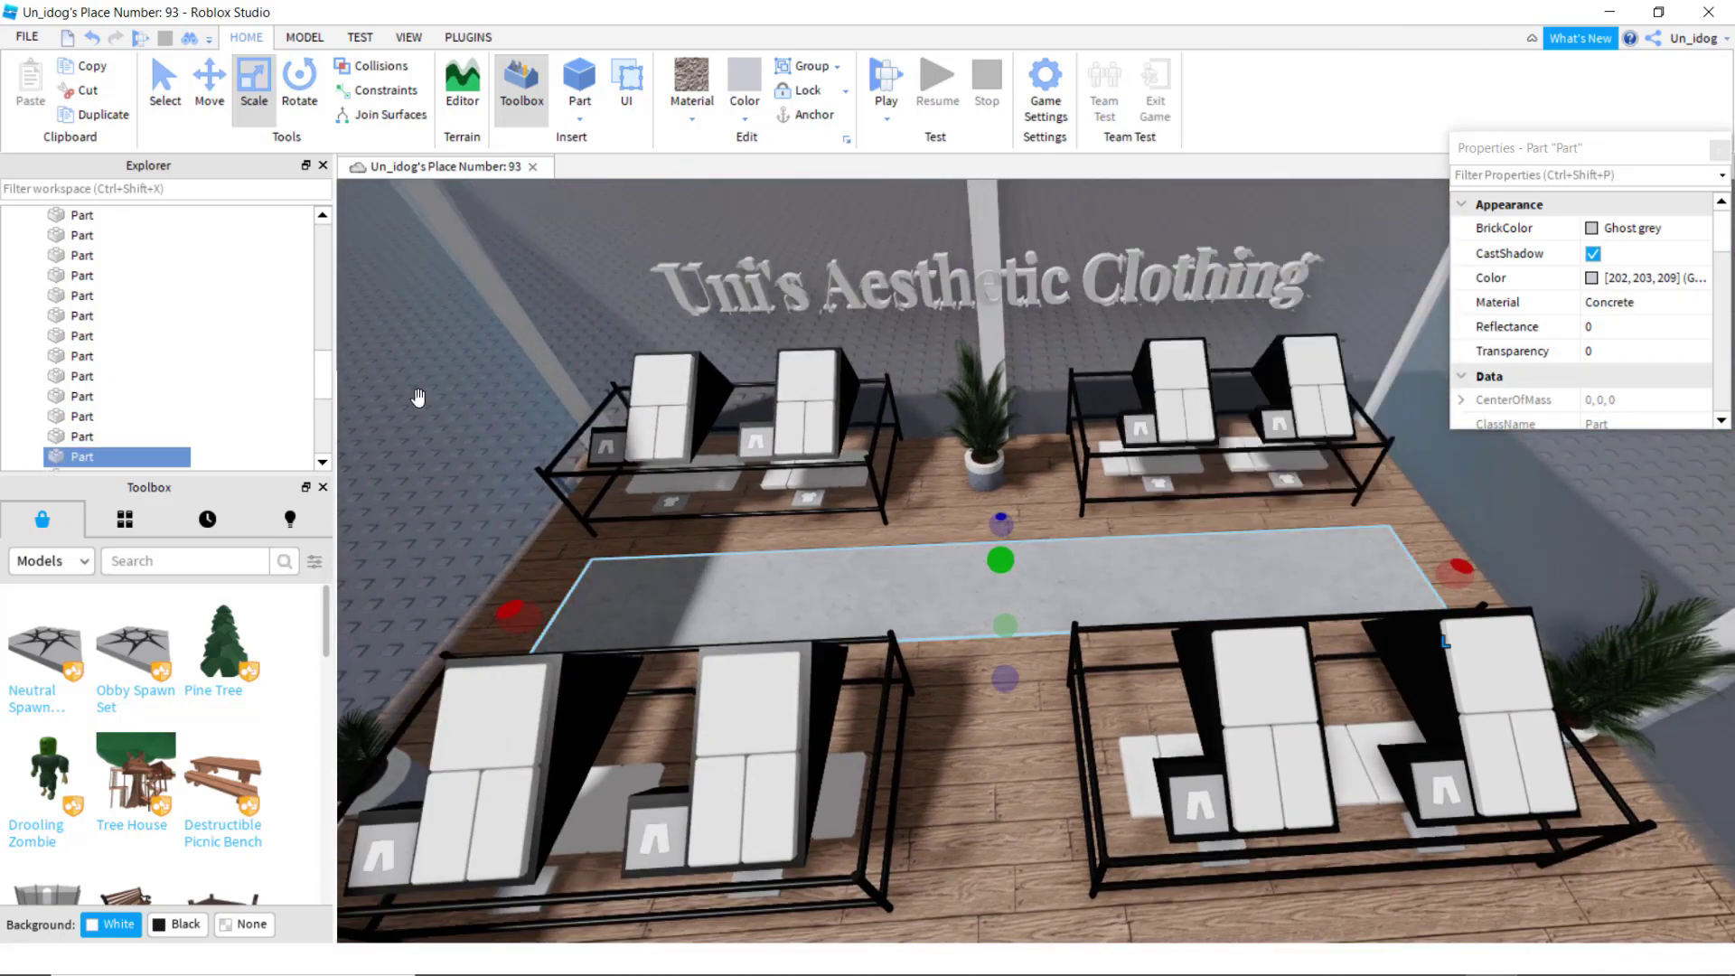
pyautogui.click(297, 101)
pyautogui.moveTo(965, 695); pyautogui.dragTo(1101, 615)
# Step: Move the rotated walkway strip toward the mannequins, centred in the gap between the front display tables
pyautogui.click(209, 90)
pyautogui.moveTo(994, 561); pyautogui.dragTo(1028, 608, button='right')
pyautogui.moveTo(1095, 694); pyautogui.dragTo(1161, 704, button='right')
pyautogui.moveTo(1234, 790); pyautogui.dragTo(1154, 777)
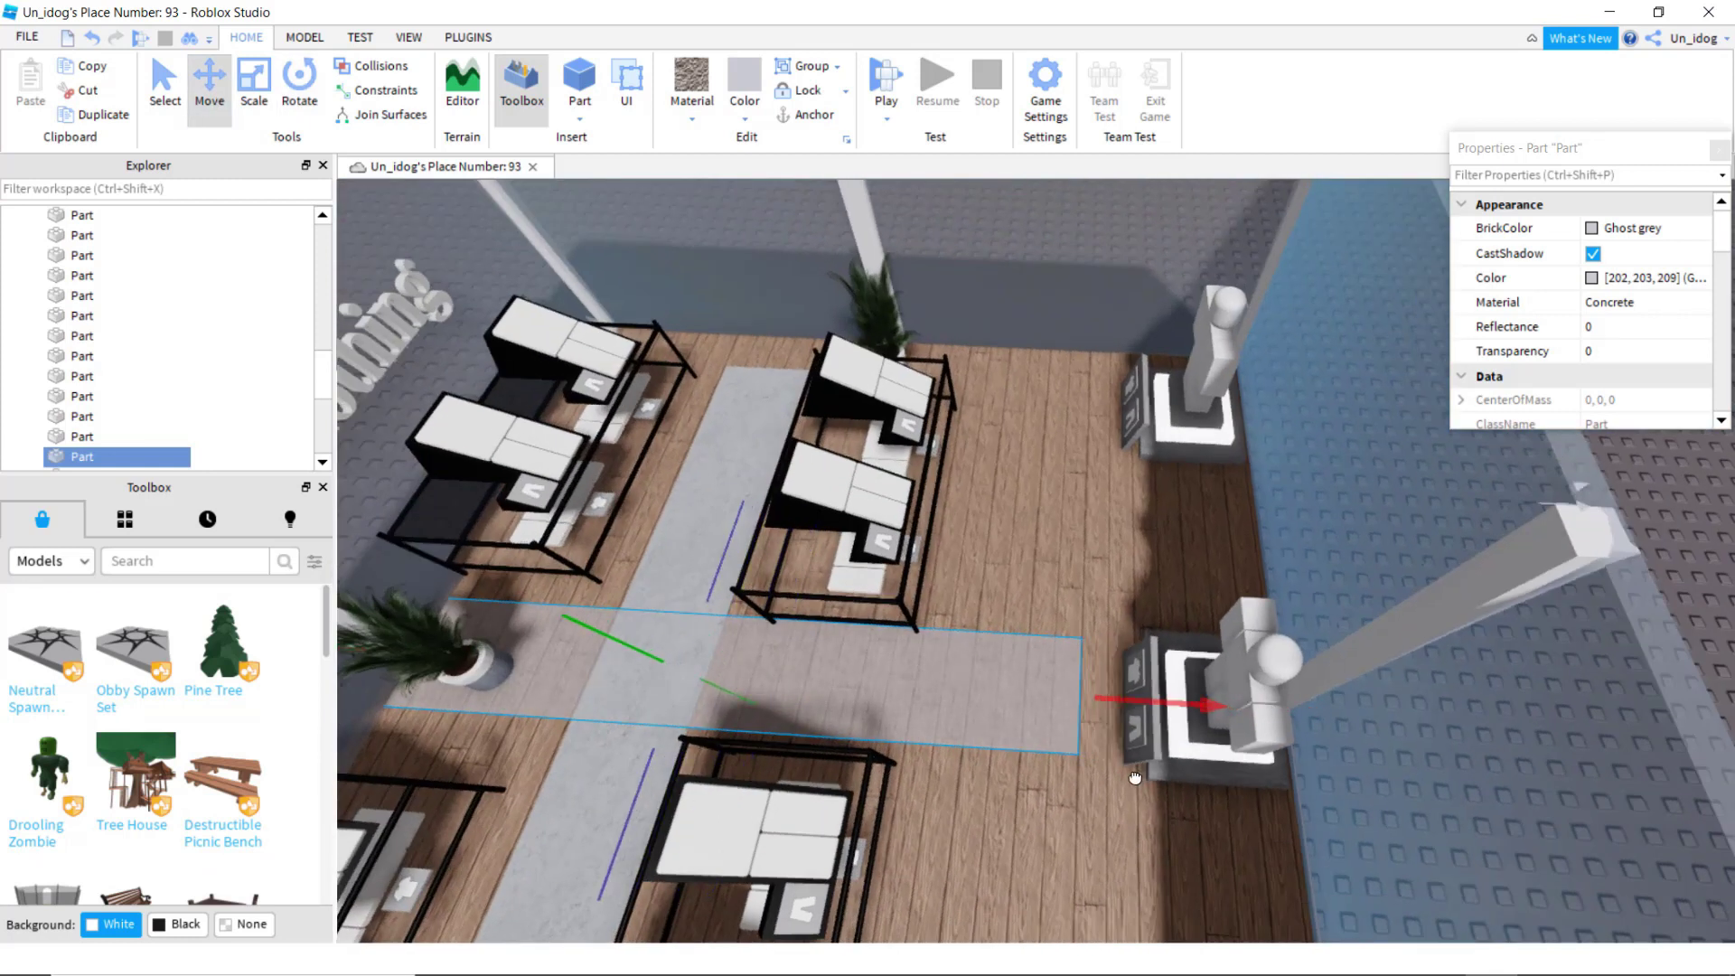
pyautogui.moveTo(1081, 766); pyautogui.dragTo(1104, 764, button='right')
pyautogui.moveTo(906, 443); pyautogui.dragTo(895, 445)
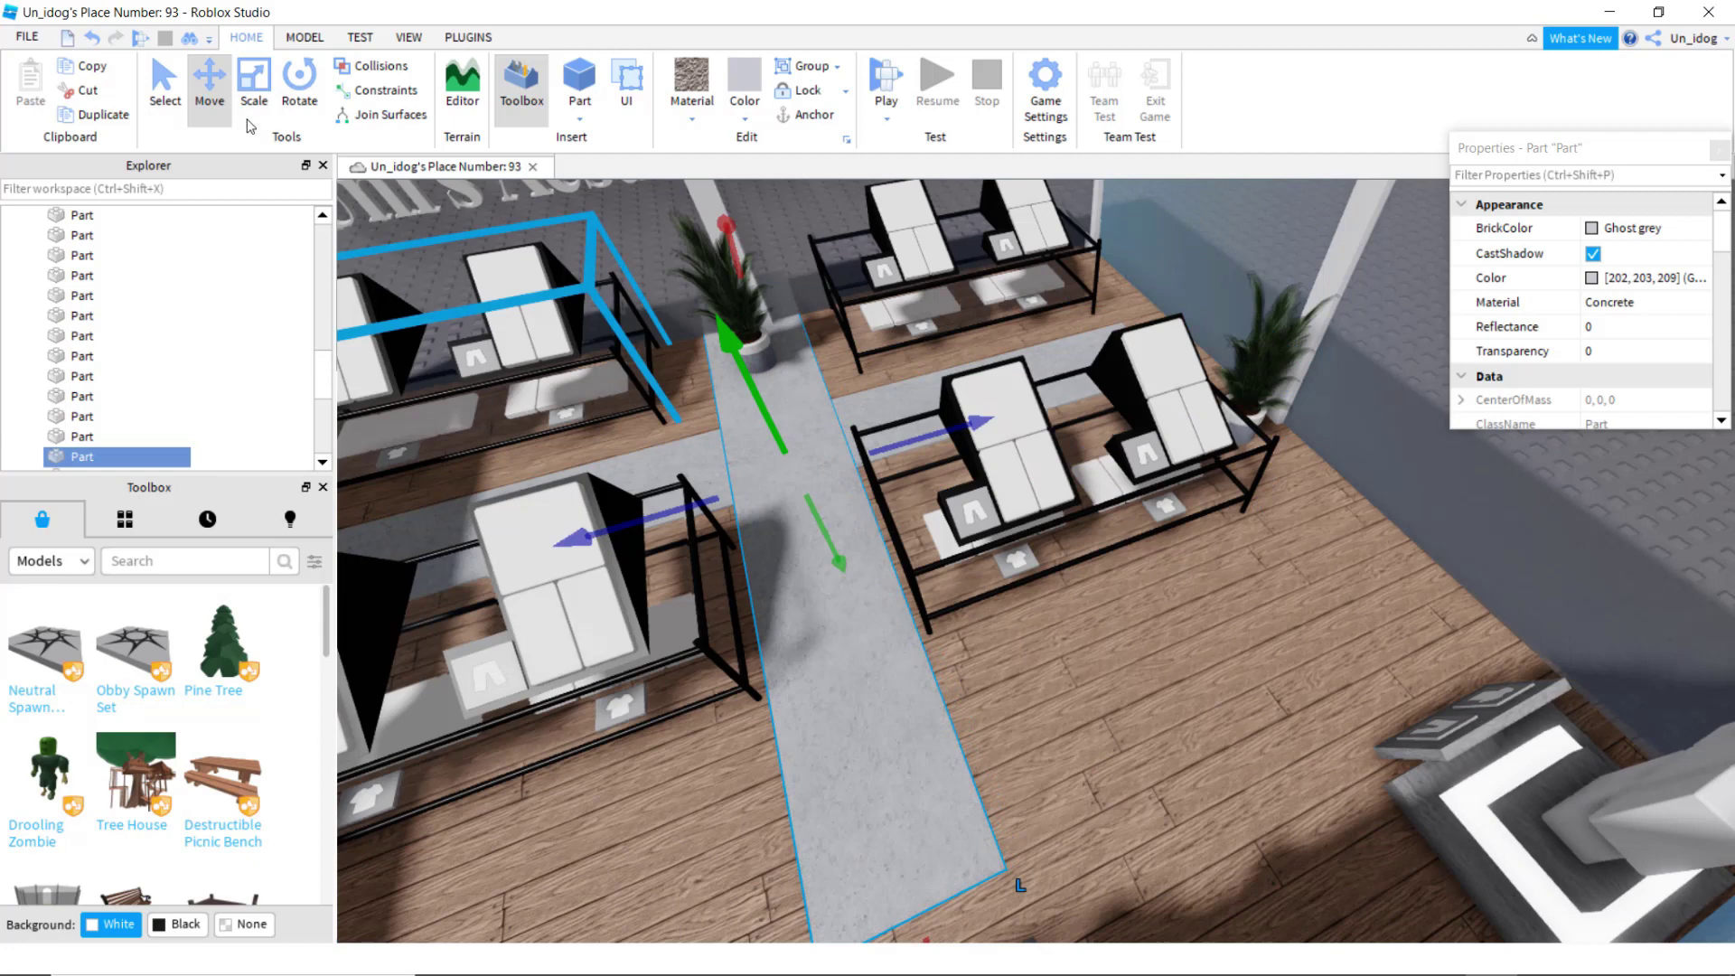
# Step: Shorten the crossing strip on the plant side so it ends at the first walkway strip, and deselect it
pyautogui.moveTo(763, 269); pyautogui.dragTo(762, 414)
pyautogui.moveTo(763, 414); pyautogui.dragTo(765, 416, button='right')
pyautogui.press('s')
pyautogui.press('s')
pyautogui.click(1135, 329)
pyautogui.press('w')
pyautogui.moveTo(973, 368); pyautogui.dragTo(970, 387, button='right')
pyautogui.press('w')
pyautogui.press('s')
# Step: Search the Toolbox for bench, insert the White Bench model and scale it down
pyautogui.click(177, 564)
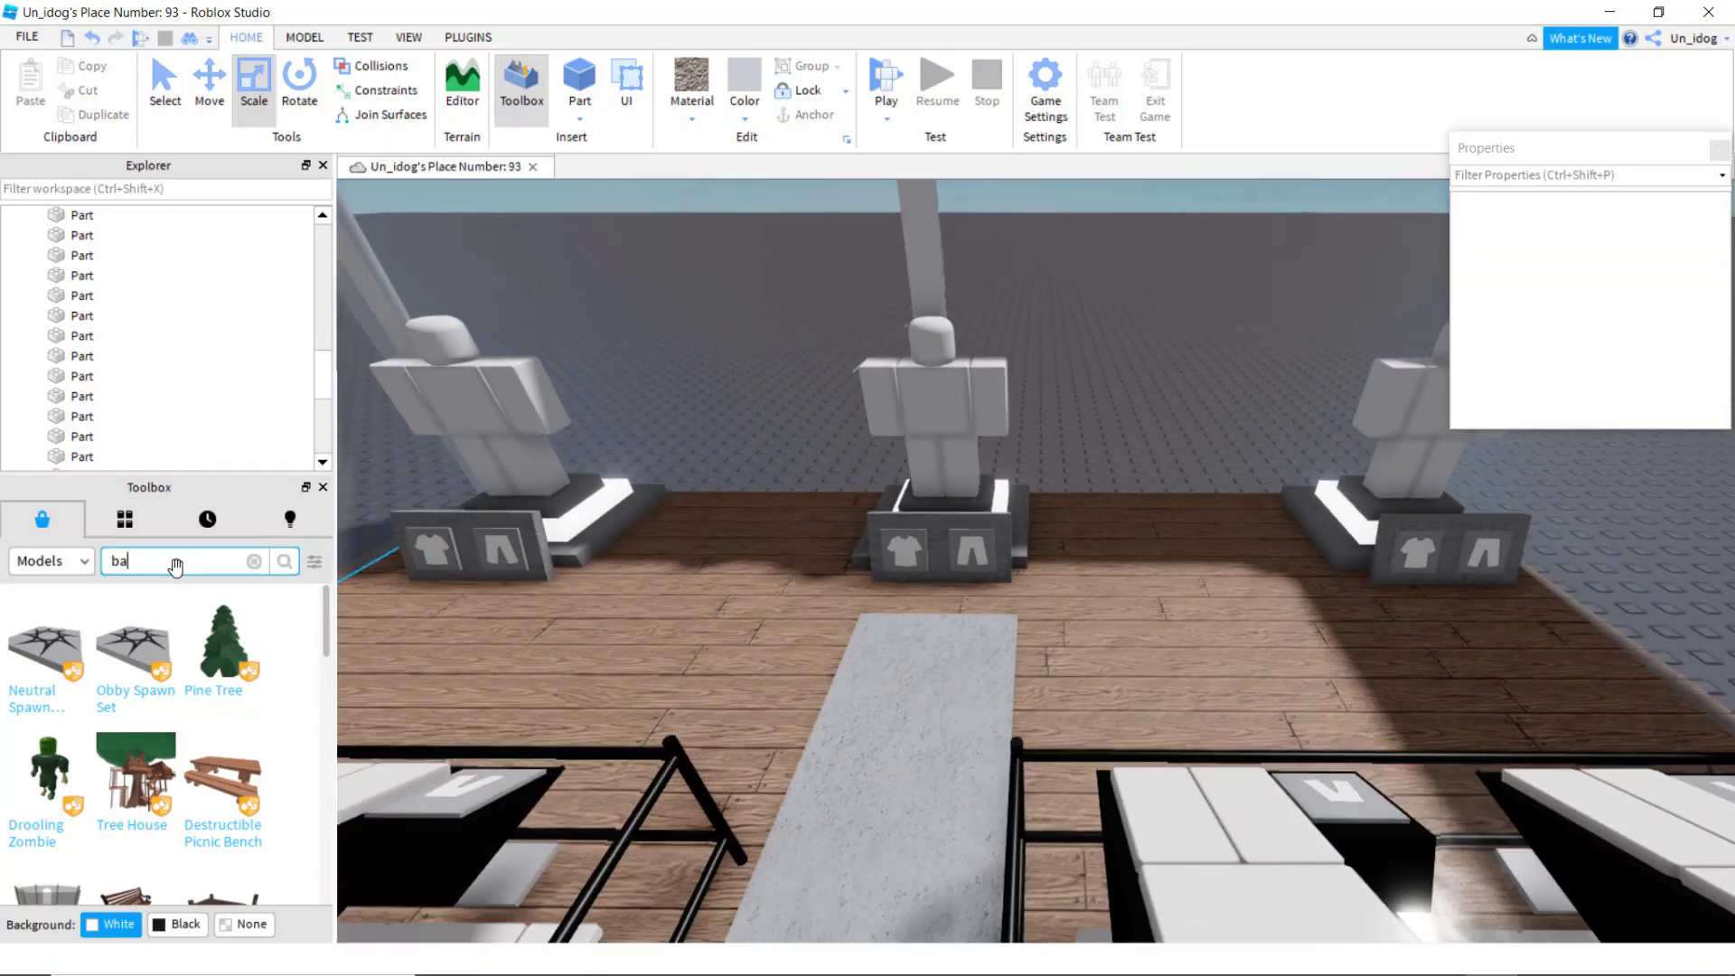
pyautogui.write('ba')
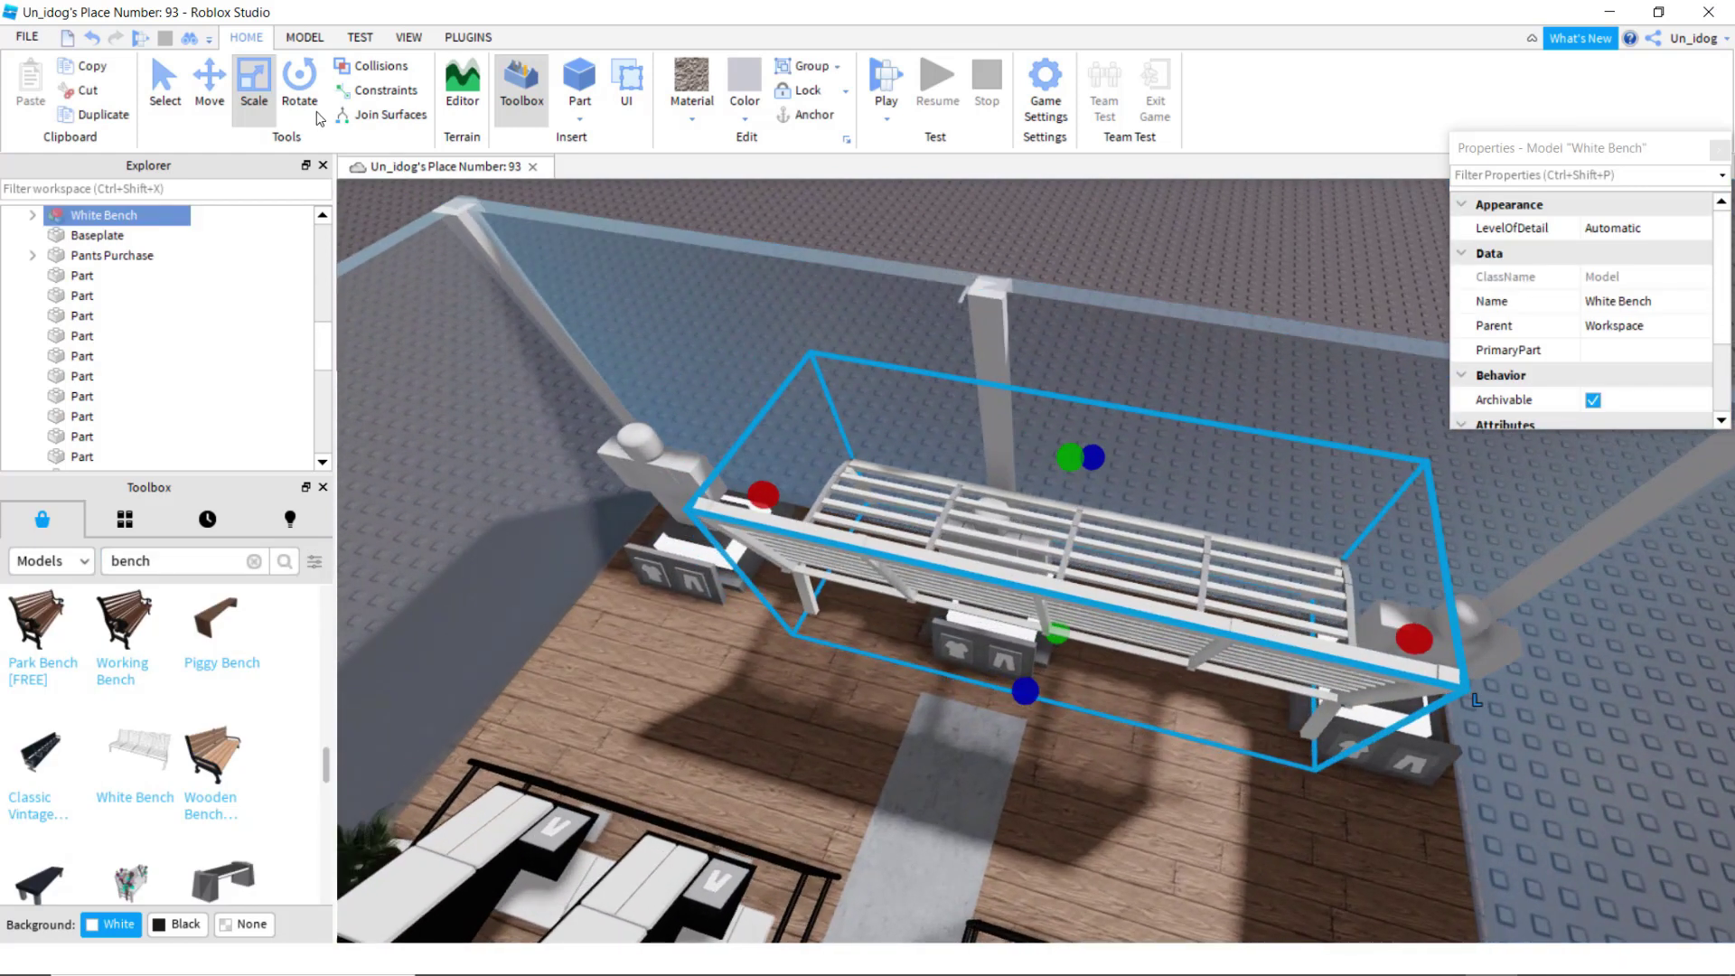
pyautogui.scroll(-5, 1071, 472)
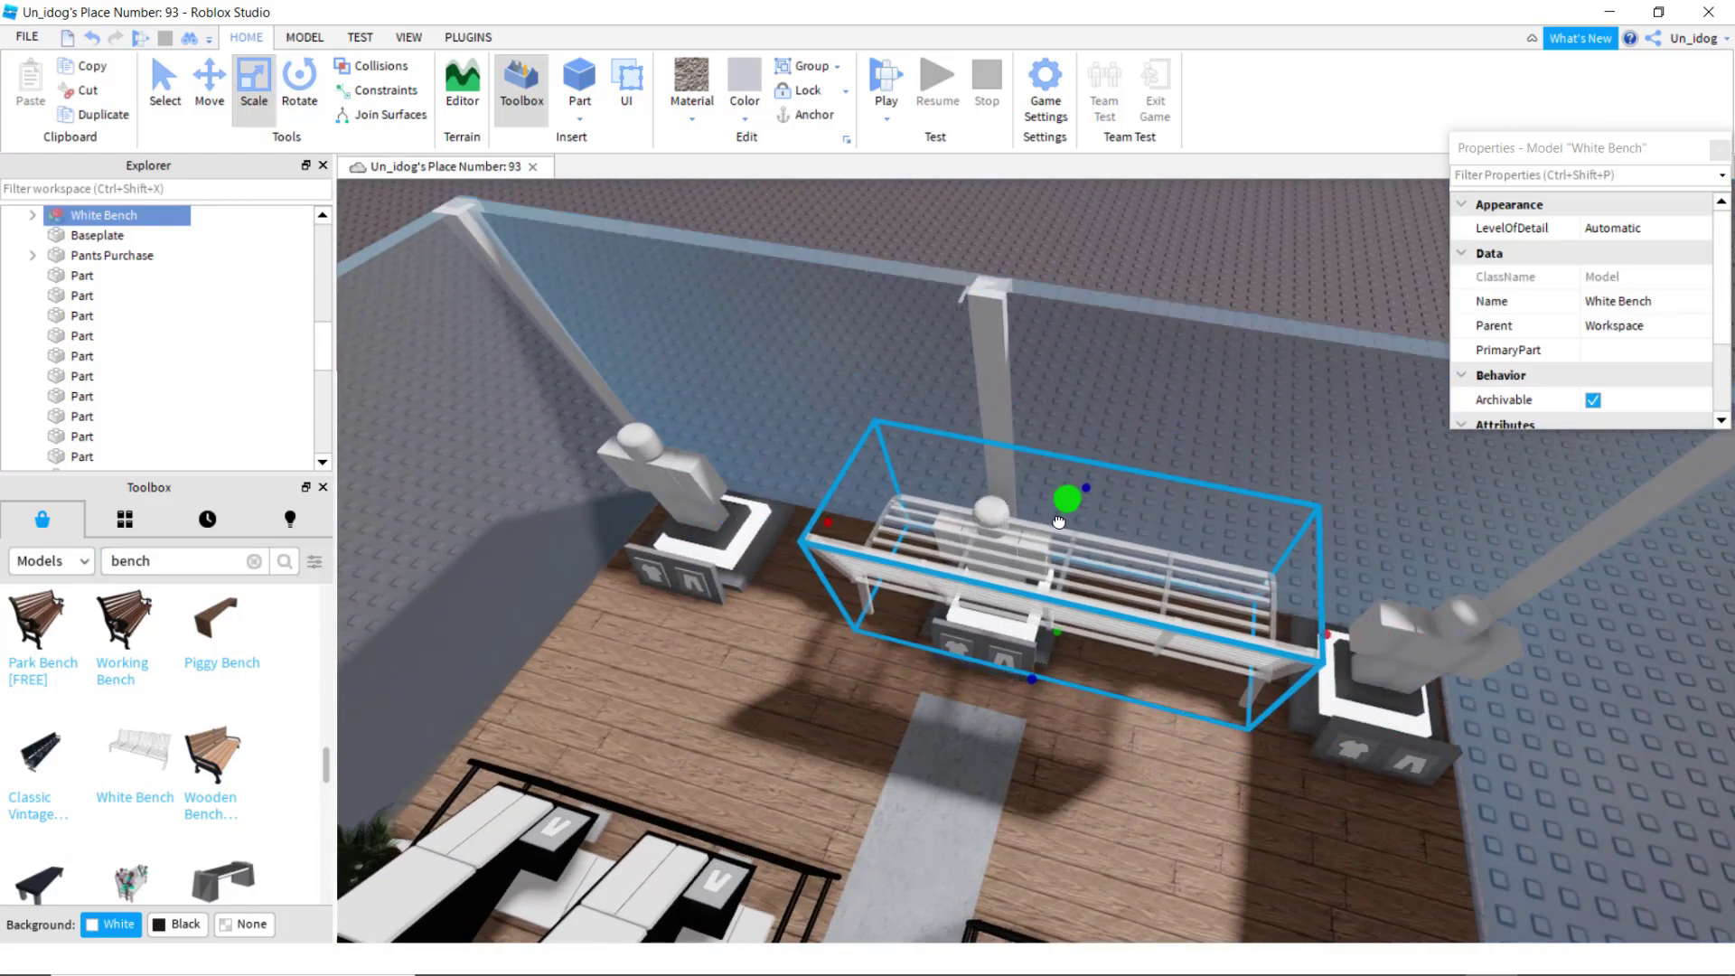
pyautogui.moveTo(1052, 560); pyautogui.dragTo(1065, 564, button='right')
pyautogui.scroll(4, 1065, 558)
pyautogui.scroll(-4, 1057, 551)
# Step: Turn the white bench to face the display tables and set it on the floor between two mannequins
pyautogui.click(299, 91)
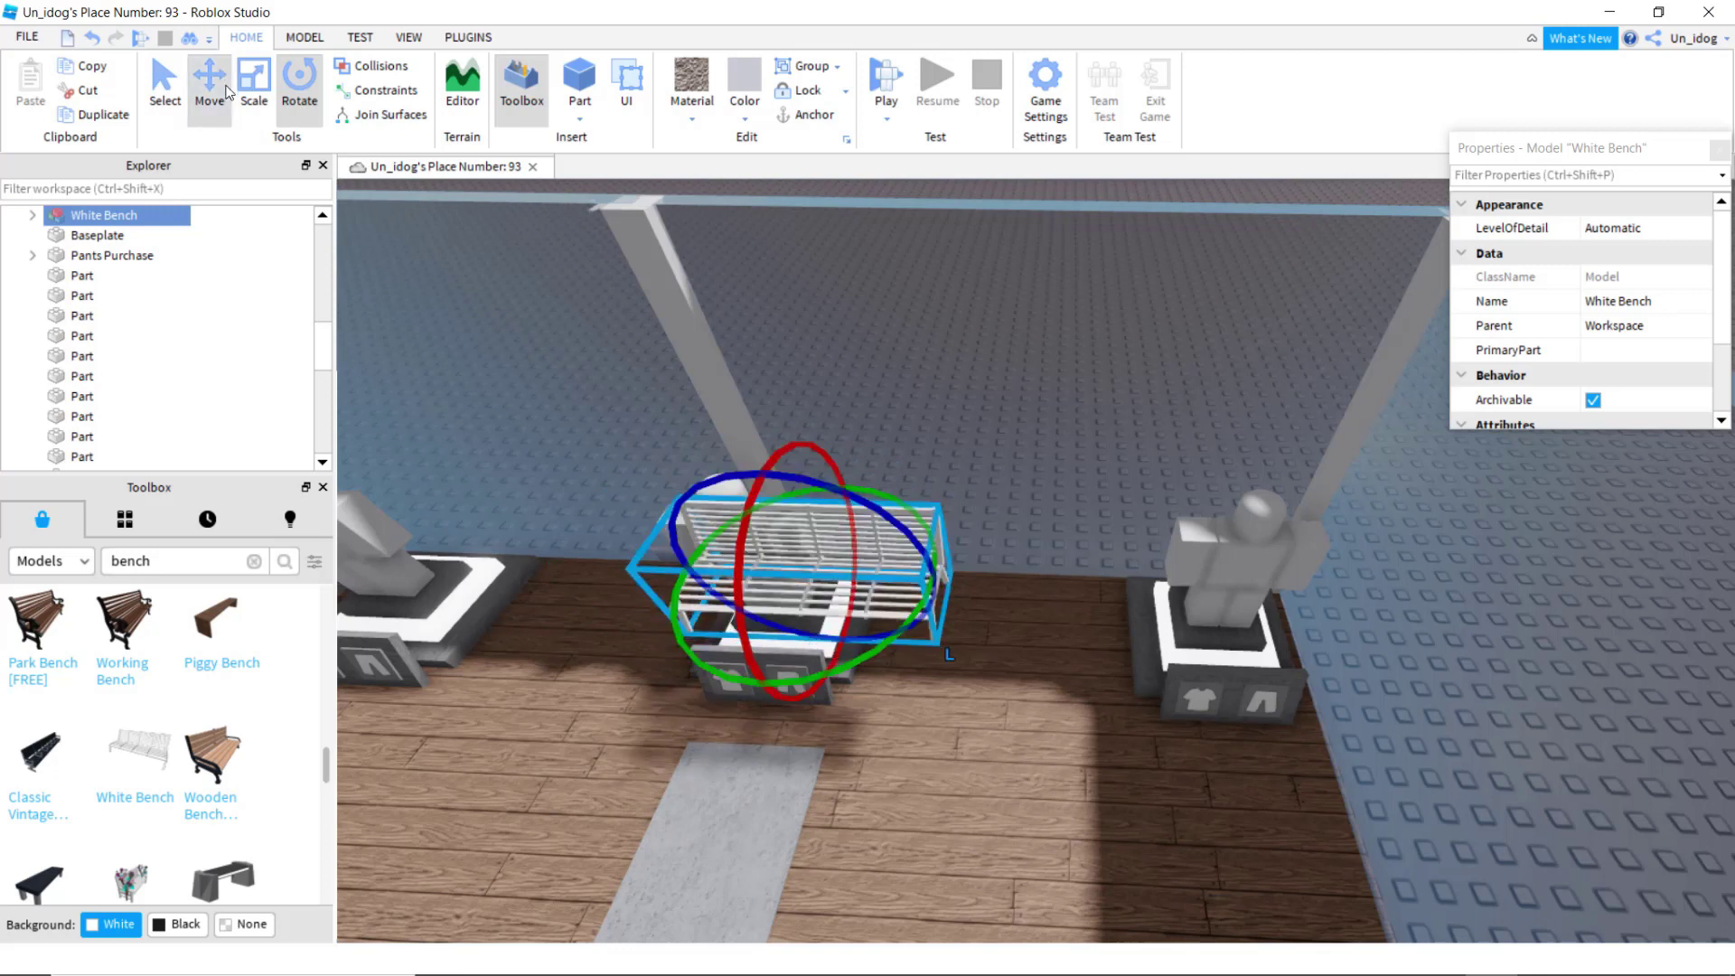
pyautogui.moveTo(994, 577); pyautogui.dragTo(1073, 582)
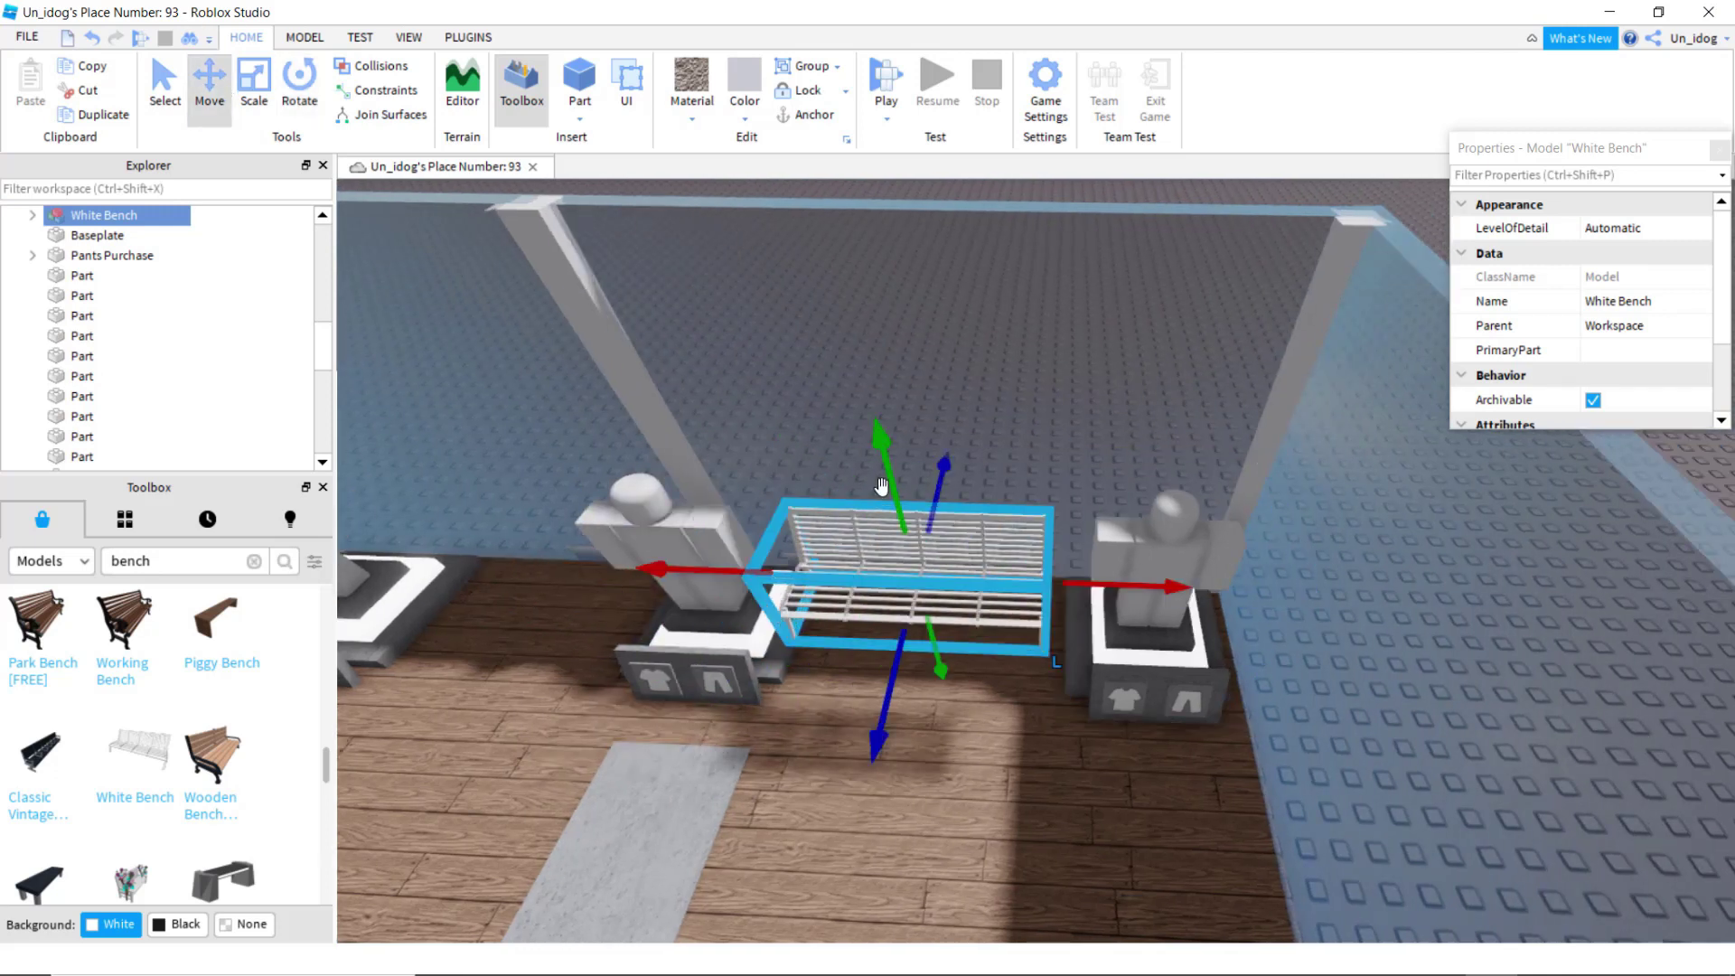
pyautogui.moveTo(891, 506); pyautogui.dragTo(890, 503)
pyautogui.moveTo(892, 506); pyautogui.dragTo(891, 503, button='right')
pyautogui.moveTo(891, 503); pyautogui.dragTo(888, 407)
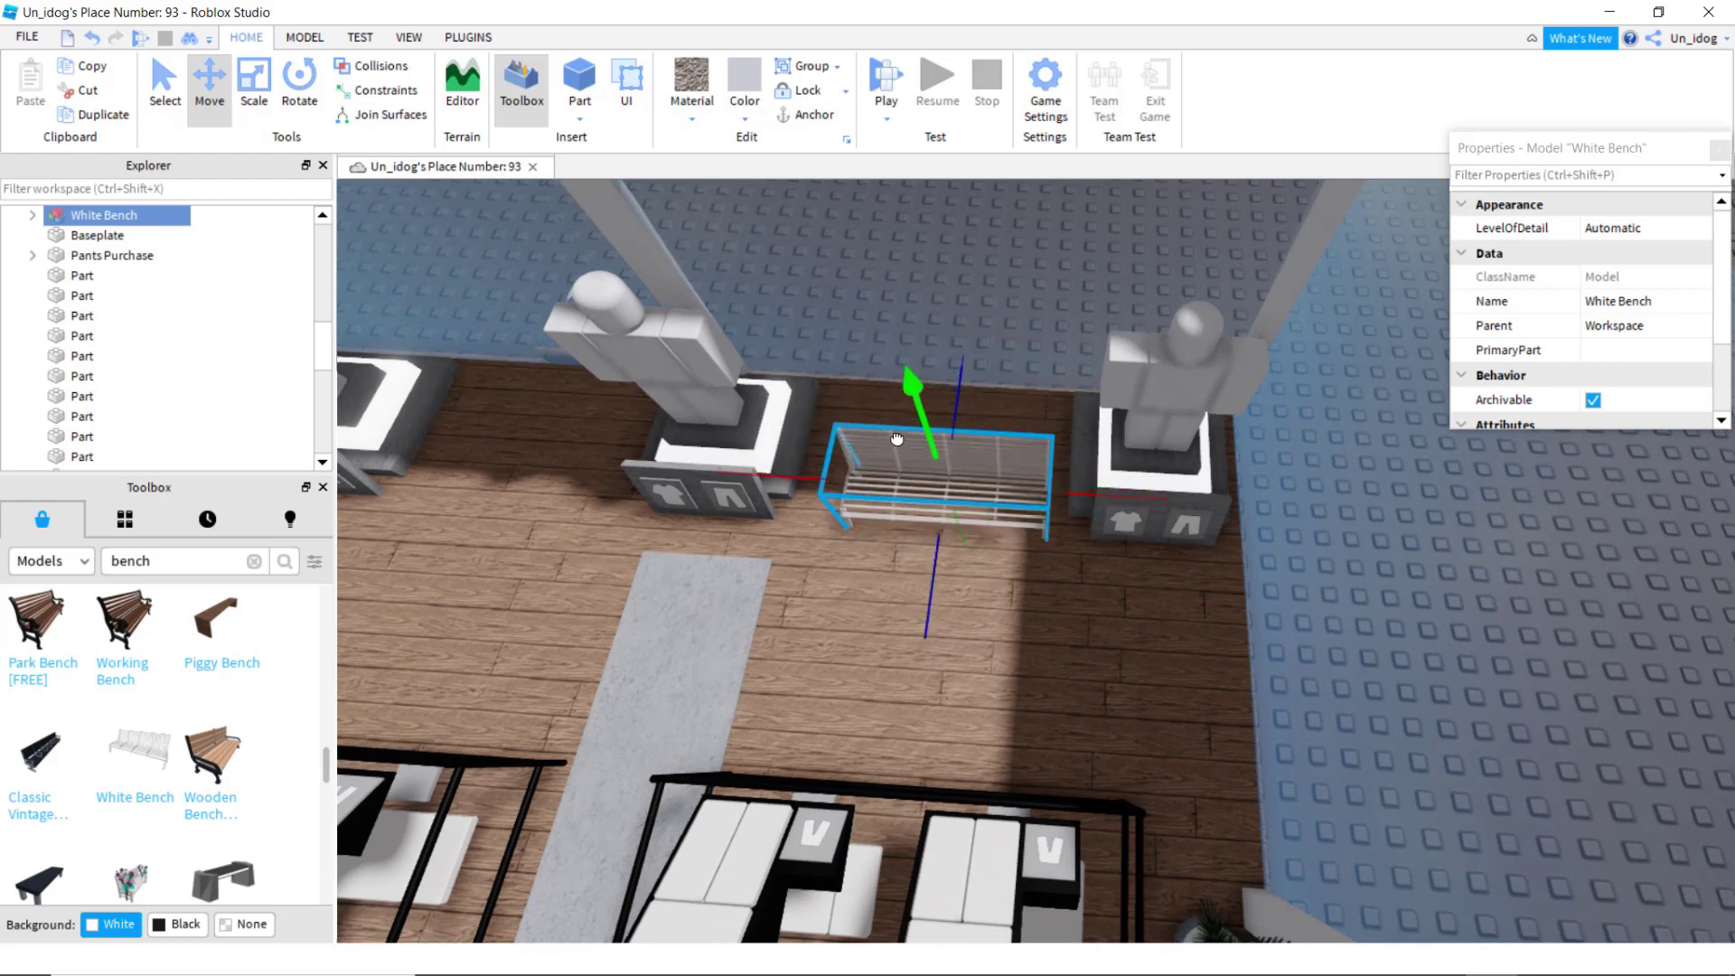
pyautogui.press('f')
pyautogui.moveTo(825, 424); pyautogui.dragTo(1003, 425)
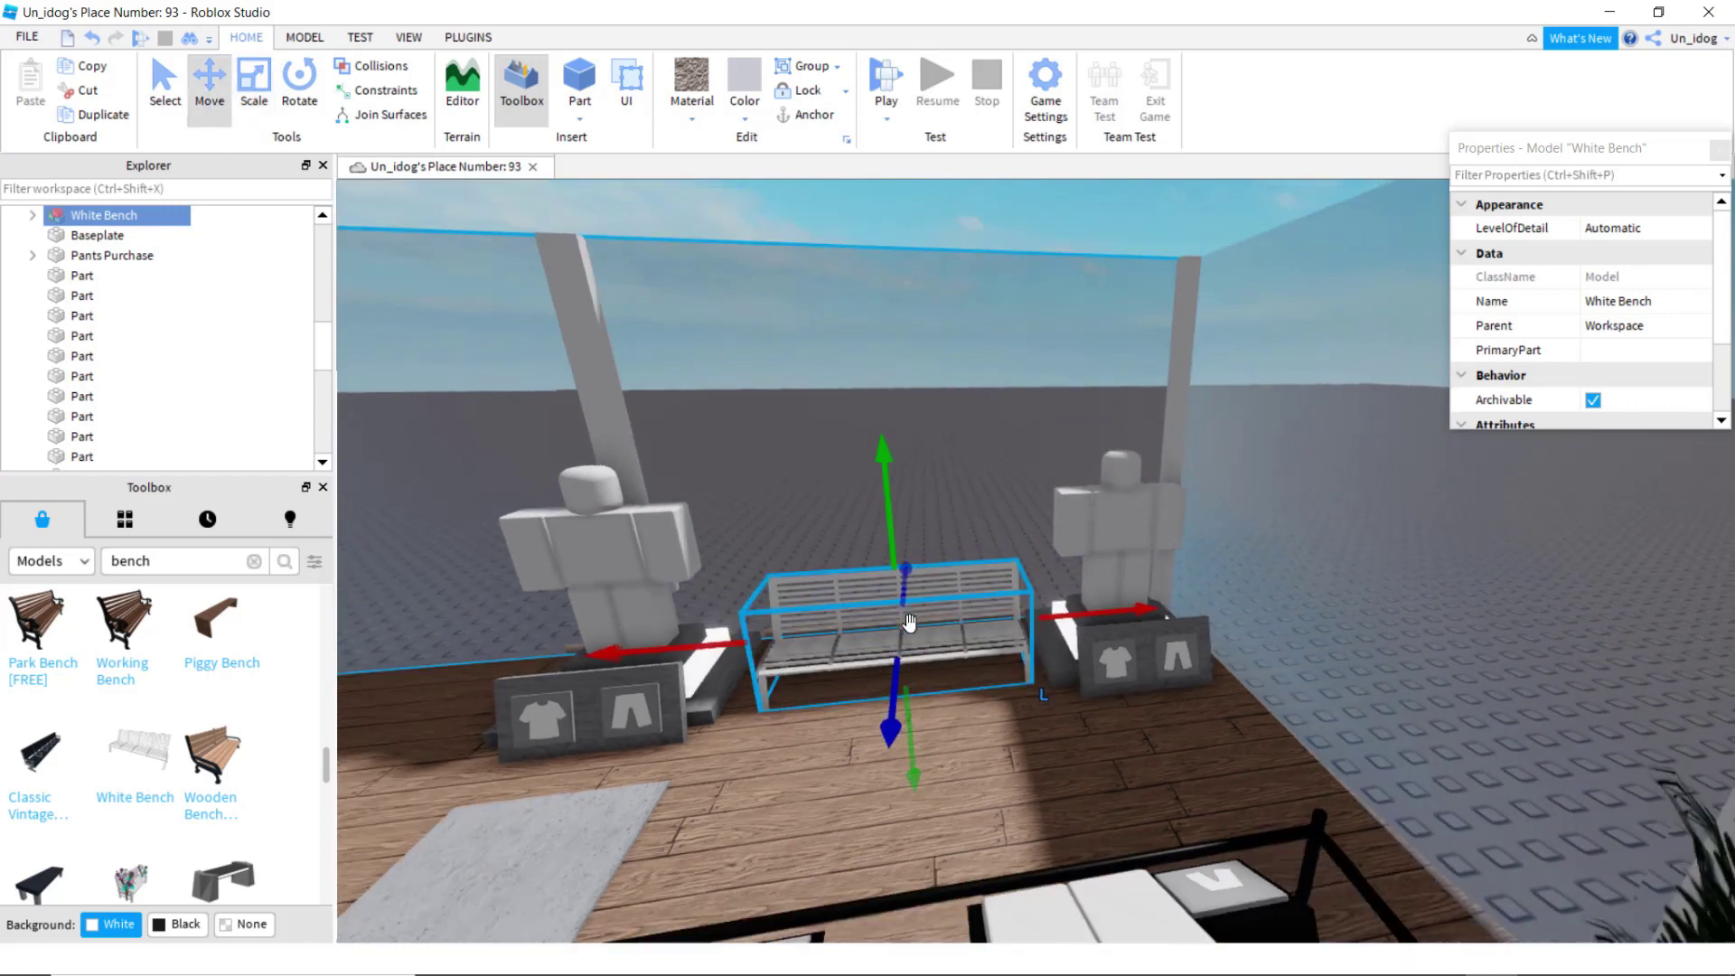
pyautogui.rightClick(912, 619)
pyautogui.click(945, 197)
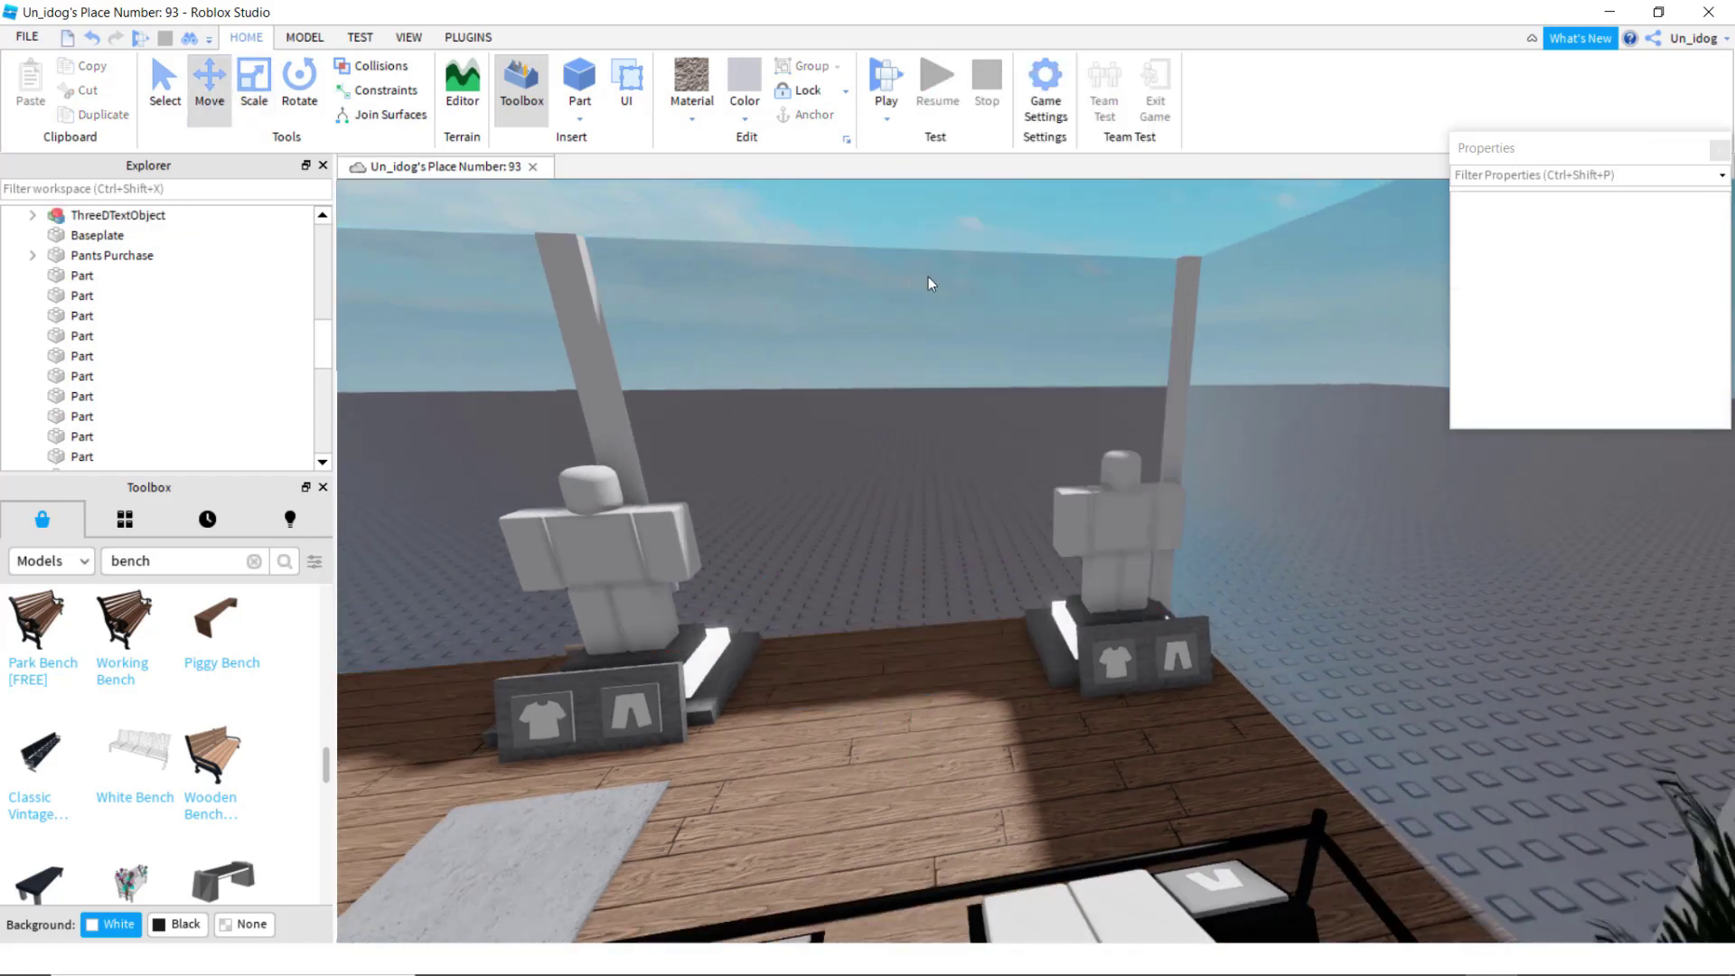
pyautogui.click(91, 37)
# Step: Duplicate the white bench and place the copy between the other pair of mannequins
pyautogui.rightClick(933, 647)
pyautogui.click(1033, 203)
pyautogui.moveTo(1061, 619); pyautogui.dragTo(889, 604)
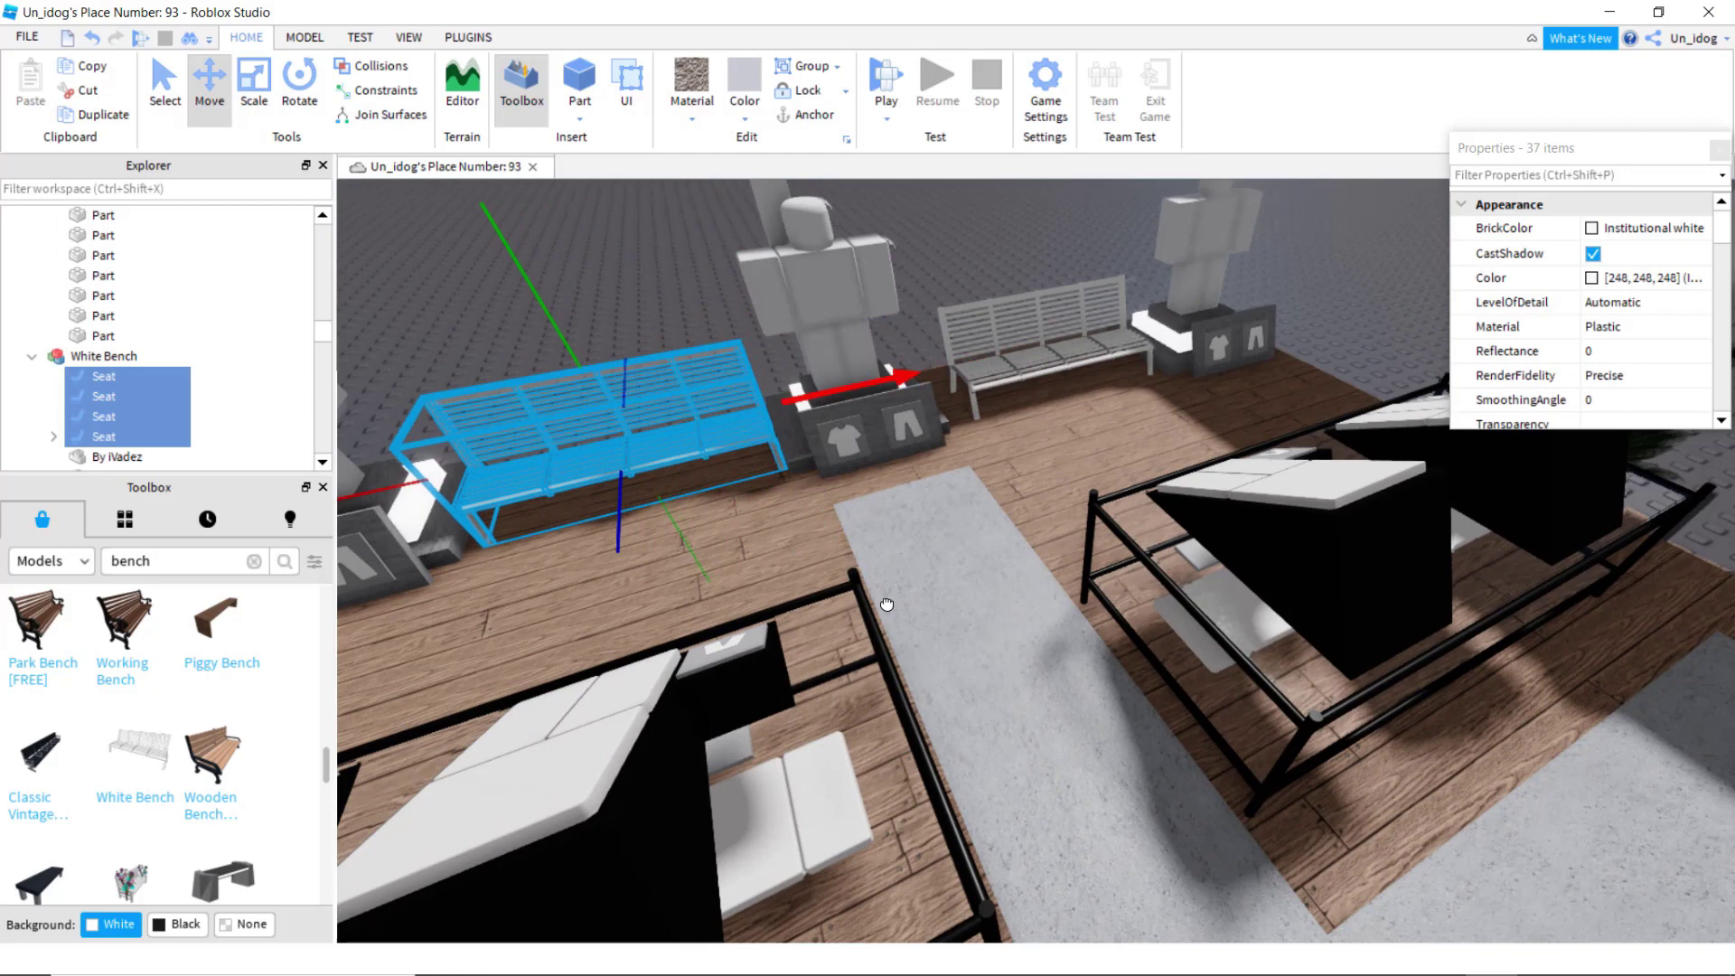
pyautogui.scroll(-8, 895, 602)
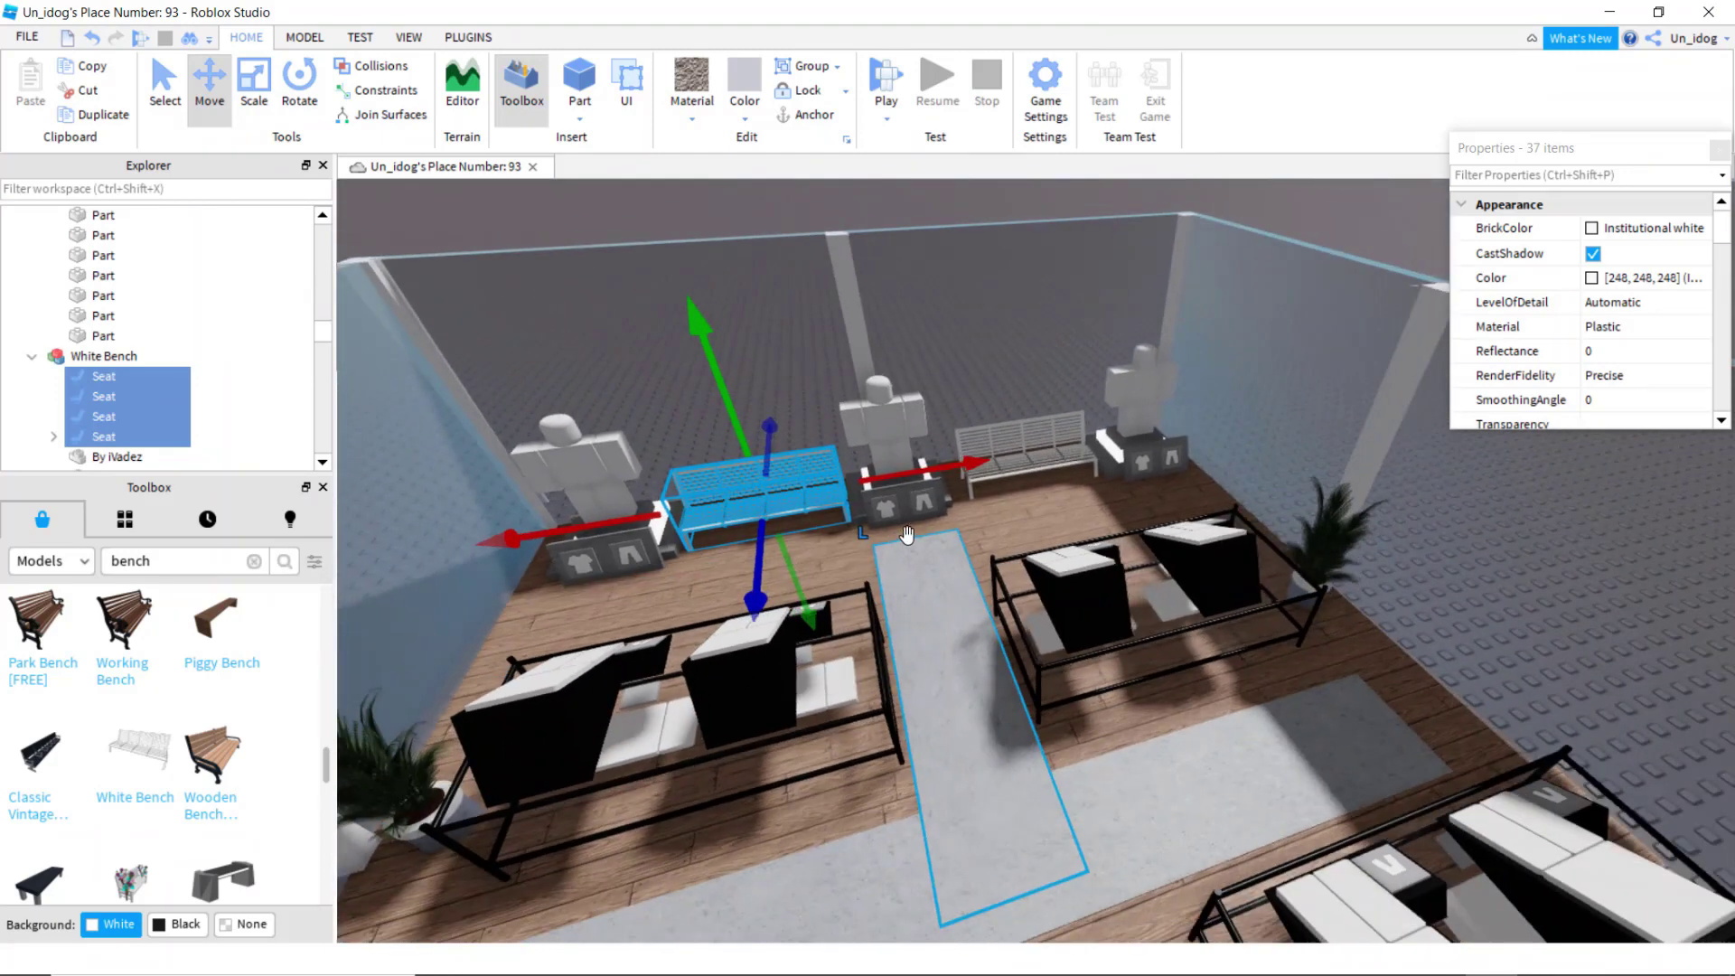
pyautogui.moveTo(895, 600); pyautogui.dragTo(889, 409, button='right')
pyautogui.scroll(-4, 889, 409)
pyautogui.click(889, 410)
# Step: Select one of the black hanging lamps outside the store and move it inside near the front display tables
pyautogui.scroll(6, 1169, 488)
pyautogui.moveTo(1169, 488); pyautogui.dragTo(1204, 365, button='right')
pyautogui.scroll(-10, 1170, 486)
pyautogui.click(1203, 365)
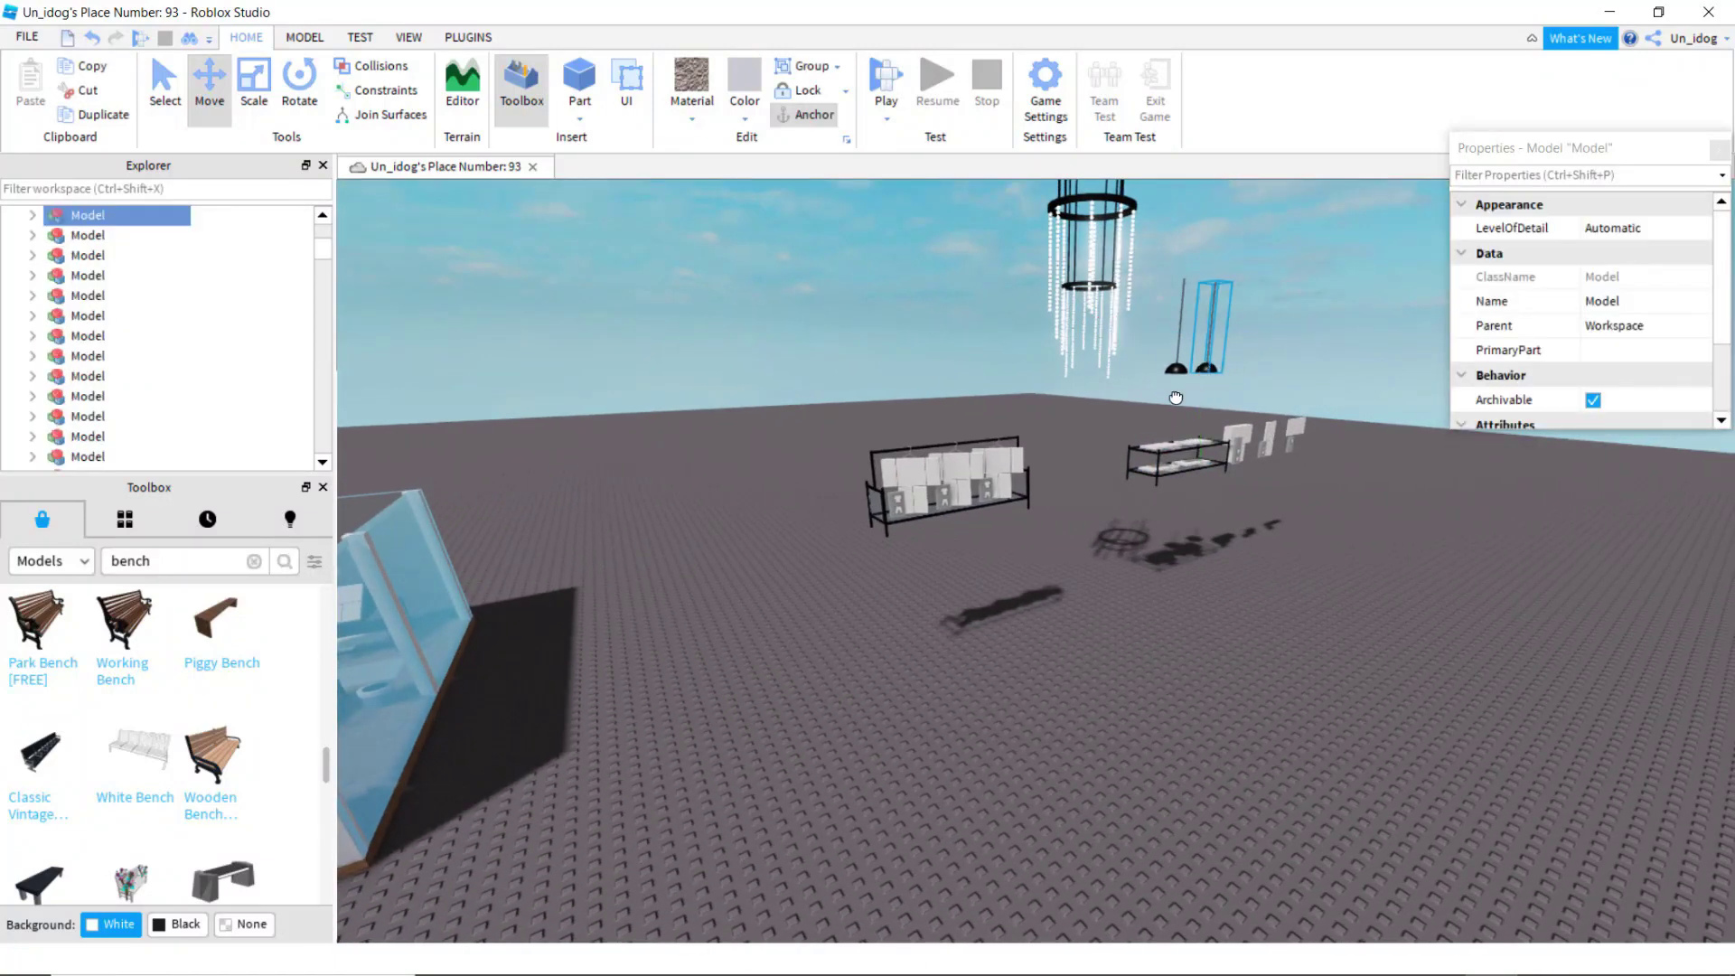
pyautogui.click(1154, 400)
pyautogui.press('a')
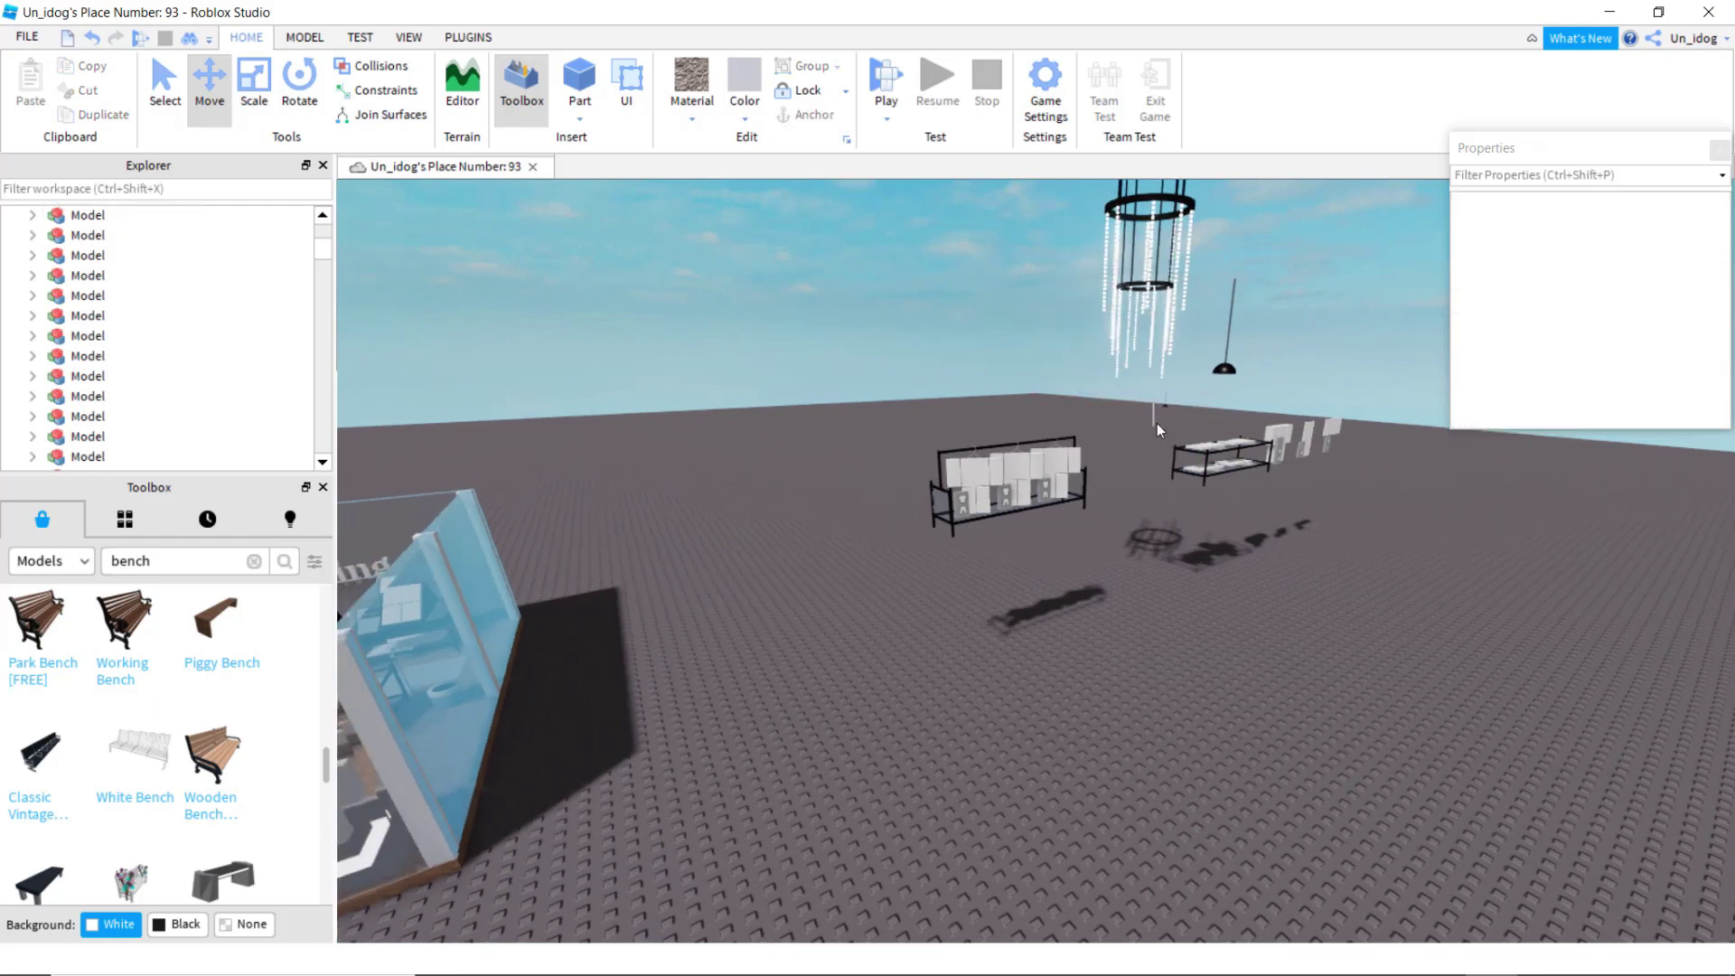
pyautogui.moveTo(1166, 404); pyautogui.dragTo(950, 533)
pyautogui.press('a')
pyautogui.press('w')
pyautogui.moveTo(949, 533); pyautogui.dragTo(956, 534, button='right')
pyautogui.moveTo(949, 533); pyautogui.dragTo(1048, 555)
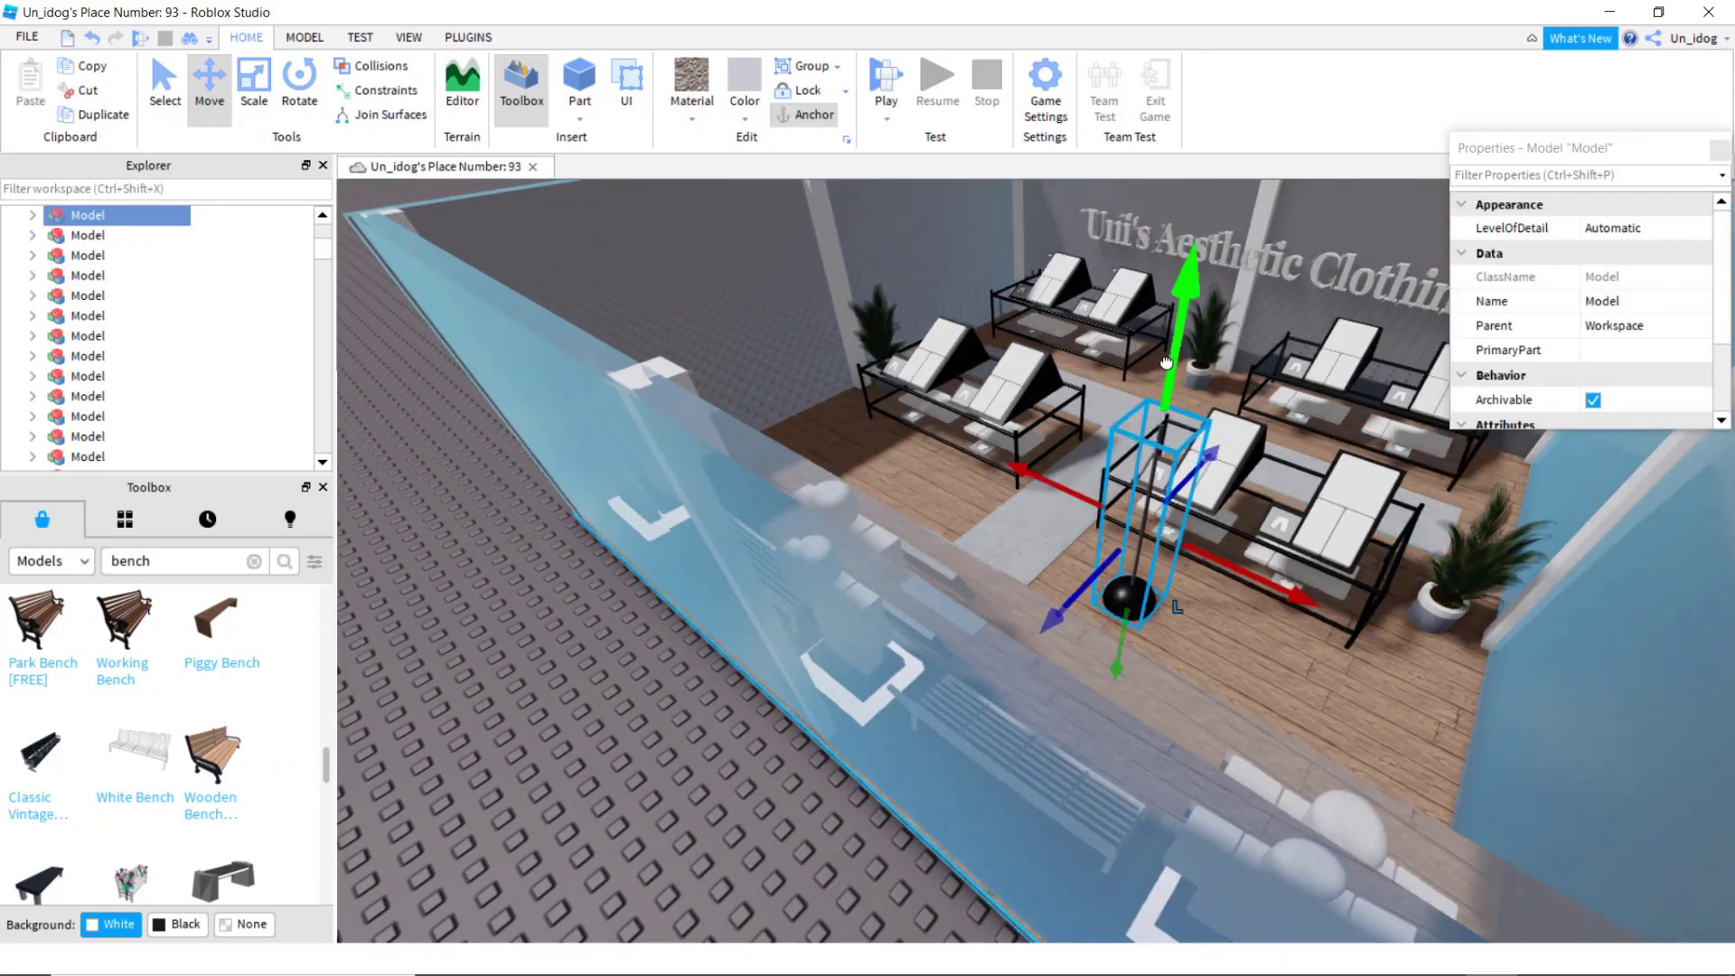
# Step: Raise the hanging lamp off the store floor
pyautogui.moveTo(1166, 364); pyautogui.dragTo(1165, 365)
pyautogui.moveTo(1166, 364); pyautogui.dragTo(1165, 365, button='right')
pyautogui.moveTo(1165, 365); pyautogui.dragTo(1165, 367)
pyautogui.moveTo(1165, 365); pyautogui.dragTo(1166, 367, button='right')
pyautogui.moveTo(1165, 367); pyautogui.dragTo(1165, 365)
pyautogui.moveTo(1165, 366); pyautogui.dragTo(1164, 365, button='right')
pyautogui.moveTo(1165, 365); pyautogui.dragTo(1163, 366)
pyautogui.moveTo(1164, 365); pyautogui.dragTo(1163, 366, button='right')
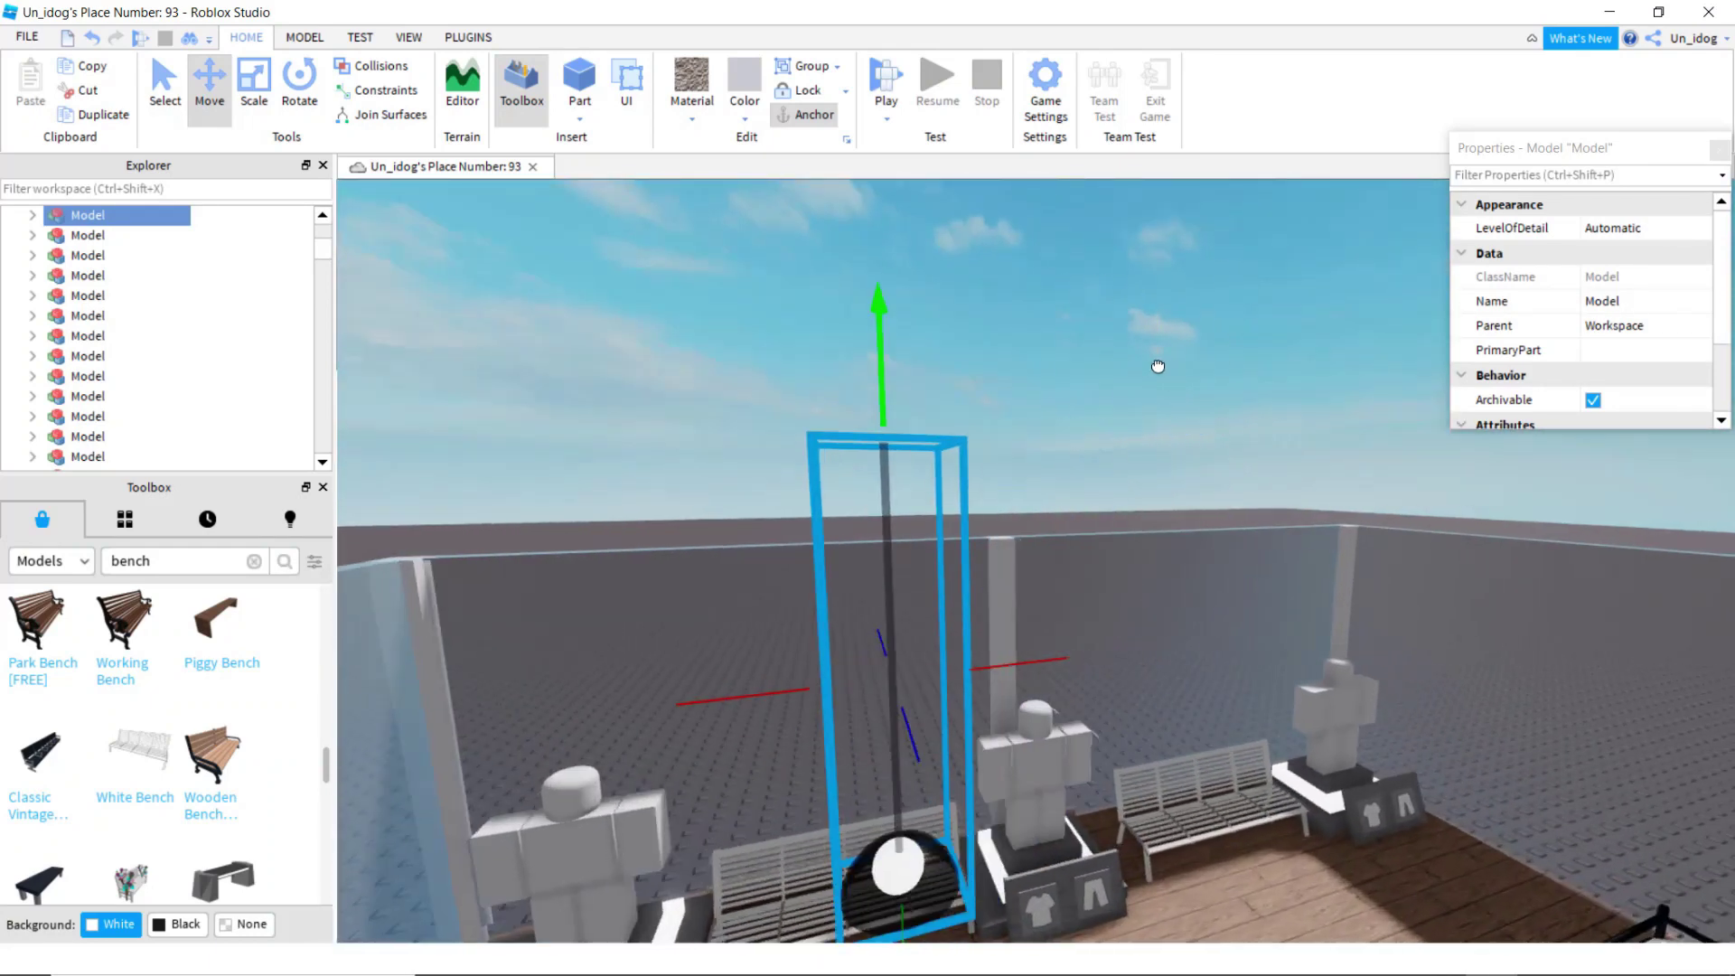
# Step: Shift the hanging lamp toward the mannequin wall and lift it so it hangs high above the first bench
pyautogui.press('f')
pyautogui.moveTo(1018, 688); pyautogui.dragTo(1019, 690)
pyautogui.moveTo(1018, 688); pyautogui.dragTo(1019, 690, button='right')
pyautogui.moveTo(1019, 690); pyautogui.dragTo(1018, 692)
pyautogui.moveTo(1019, 691); pyautogui.dragTo(1018, 691, button='right')
pyautogui.moveTo(1018, 692); pyautogui.dragTo(922, 697)
pyautogui.moveTo(929, 697); pyautogui.dragTo(931, 696, button='right')
pyautogui.moveTo(1160, 654); pyautogui.dragTo(1155, 654, button='right')
pyautogui.scroll(-3, 1154, 652)
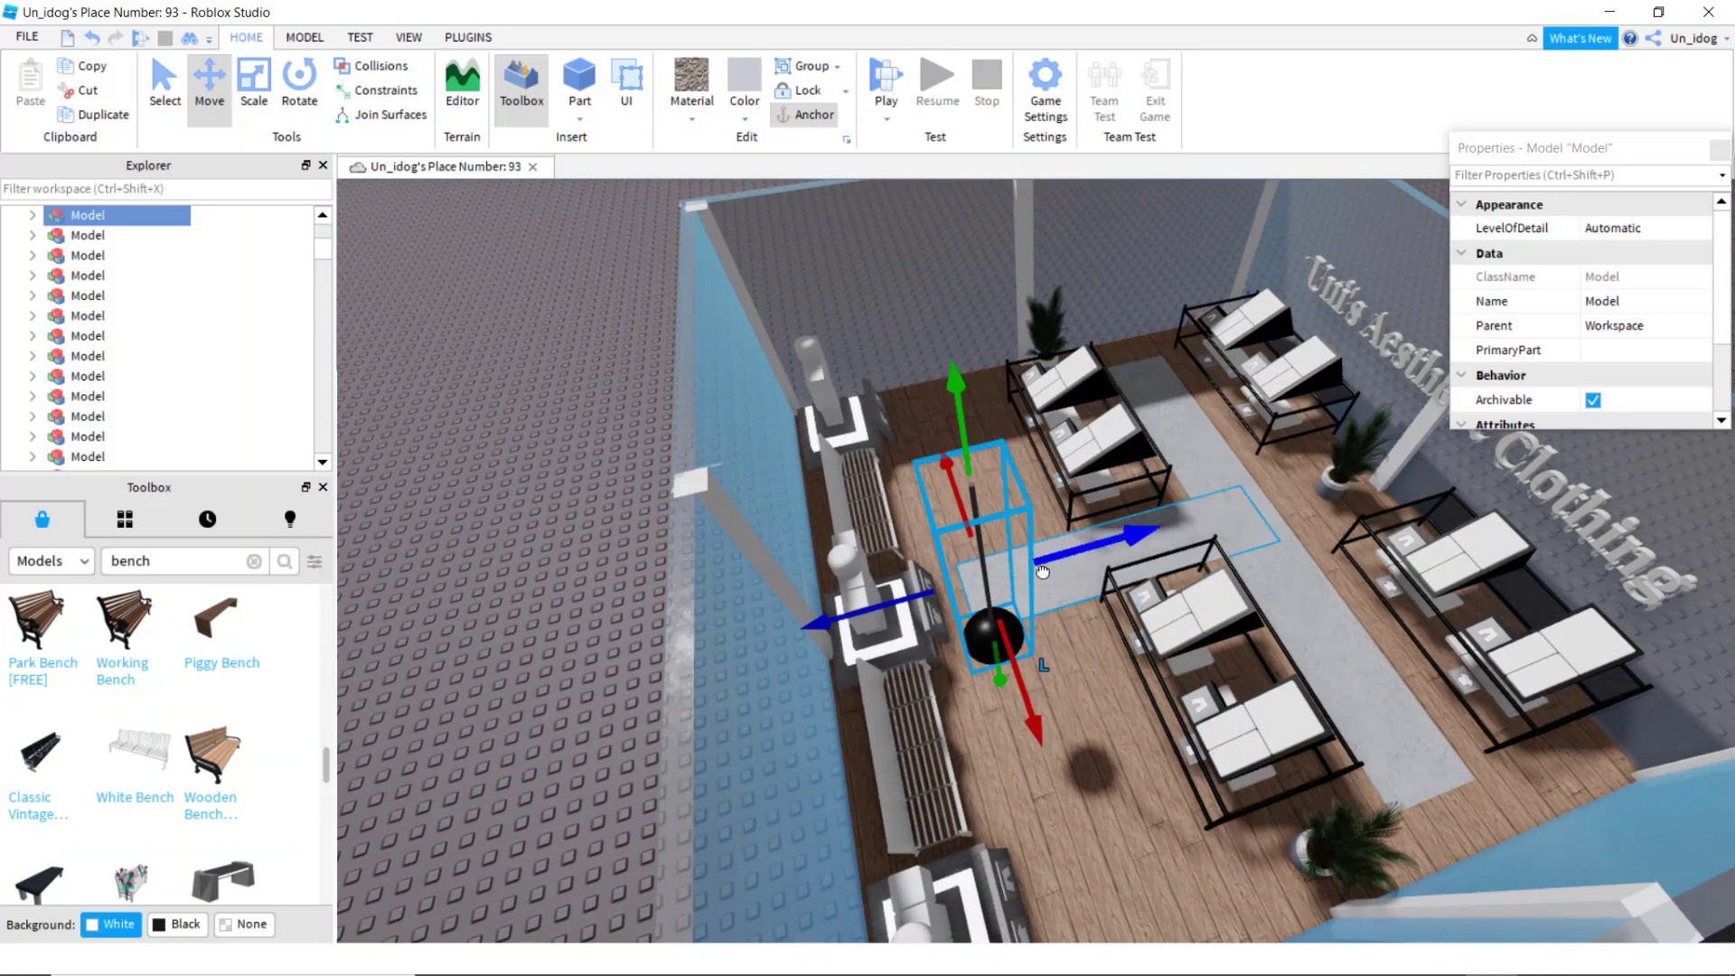
pyautogui.moveTo(928, 639); pyautogui.dragTo(931, 638)
pyautogui.moveTo(1227, 589); pyautogui.dragTo(1226, 586, button='right')
pyautogui.press('w')
pyautogui.scroll(-1, 1165, 464)
pyautogui.moveTo(1047, 332); pyautogui.dragTo(1006, 364)
pyautogui.scroll(-3, 961, 350)
pyautogui.moveTo(941, 235); pyautogui.dragTo(942, 211)
# Step: Duplicate the hanging lamp, move the copy above the other bench and deselect it
pyautogui.rightClick(948, 298)
pyautogui.click(1023, 405)
pyautogui.moveTo(1015, 376); pyautogui.dragTo(1109, 392)
pyautogui.press('d')
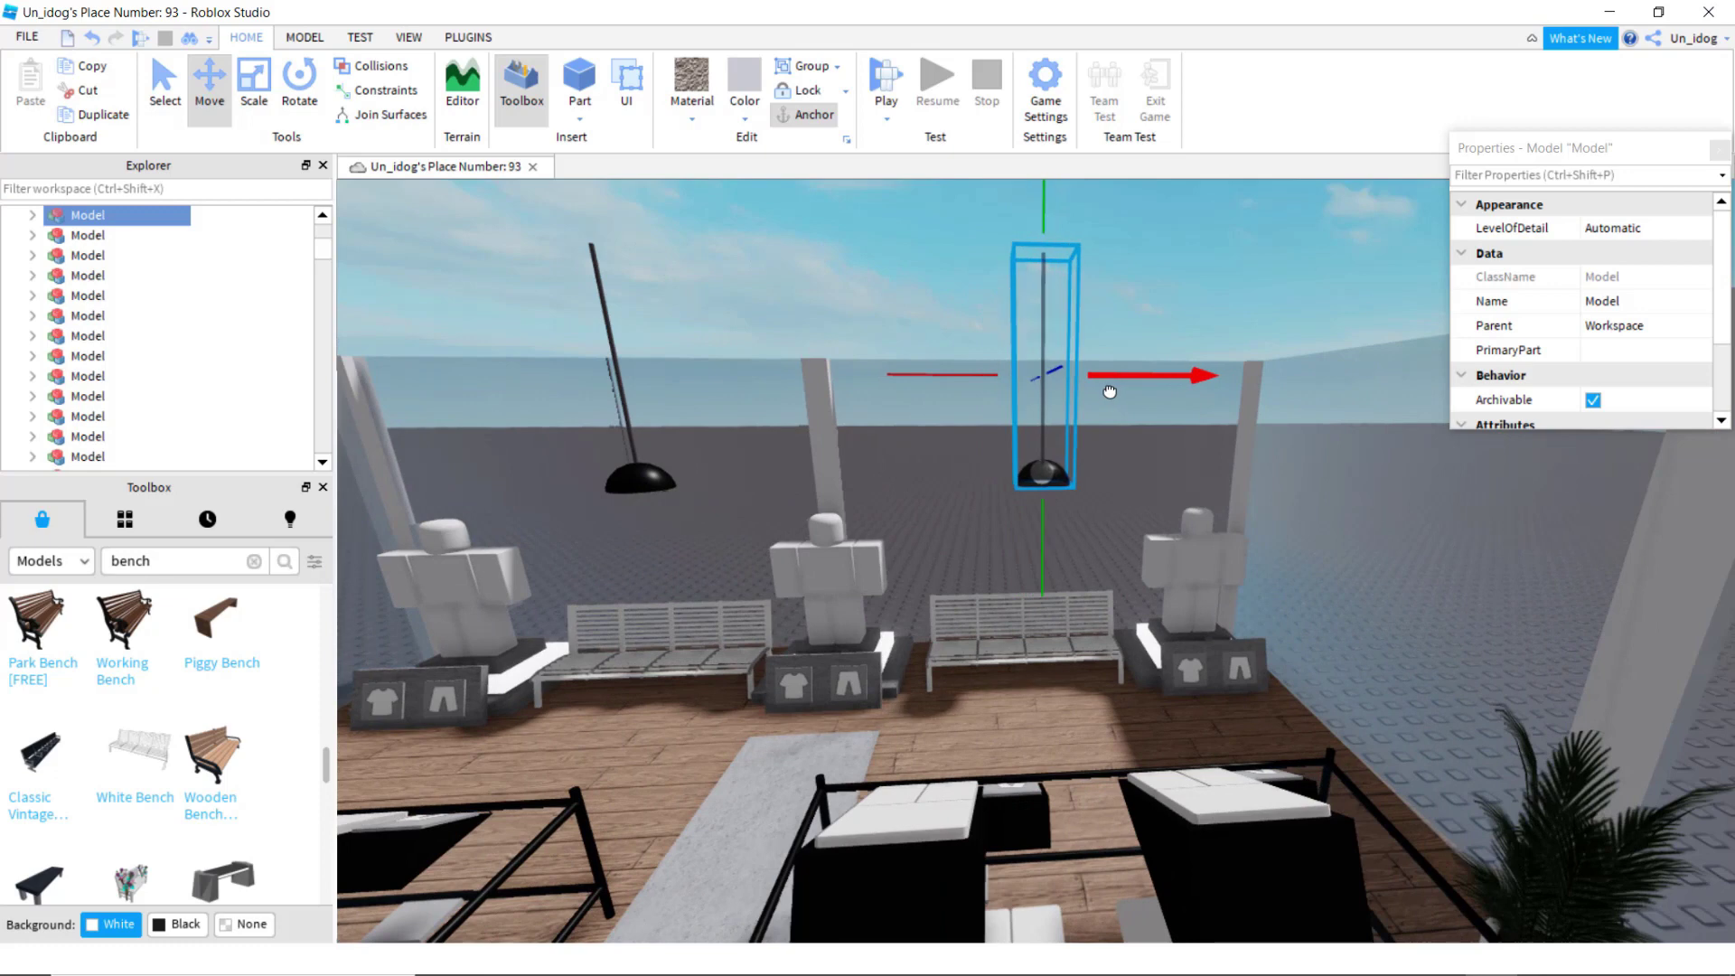
pyautogui.moveTo(1102, 410); pyautogui.dragTo(1103, 429, button='right')
pyautogui.press('s')
pyautogui.press('a')
pyautogui.click(950, 332)
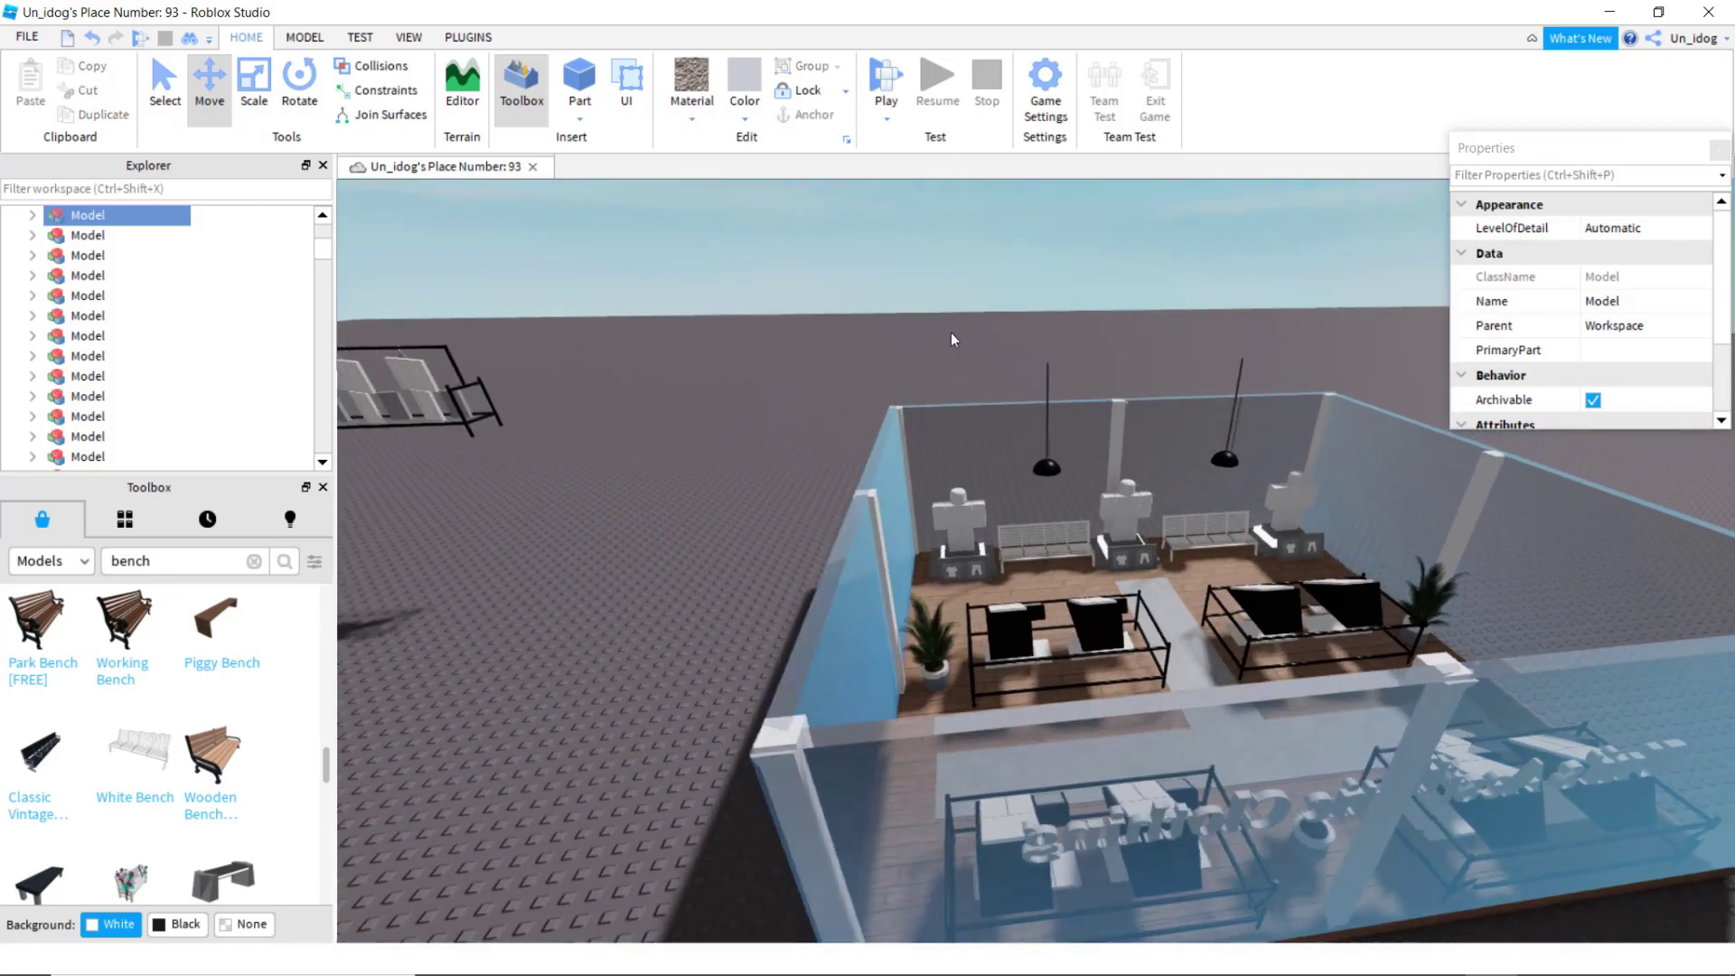
# Step: Search the toolbox models for "light", insert the yellow light block near the mannequins and recolor it white
pyautogui.press('s')
pyautogui.press('d')
pyautogui.press('w')
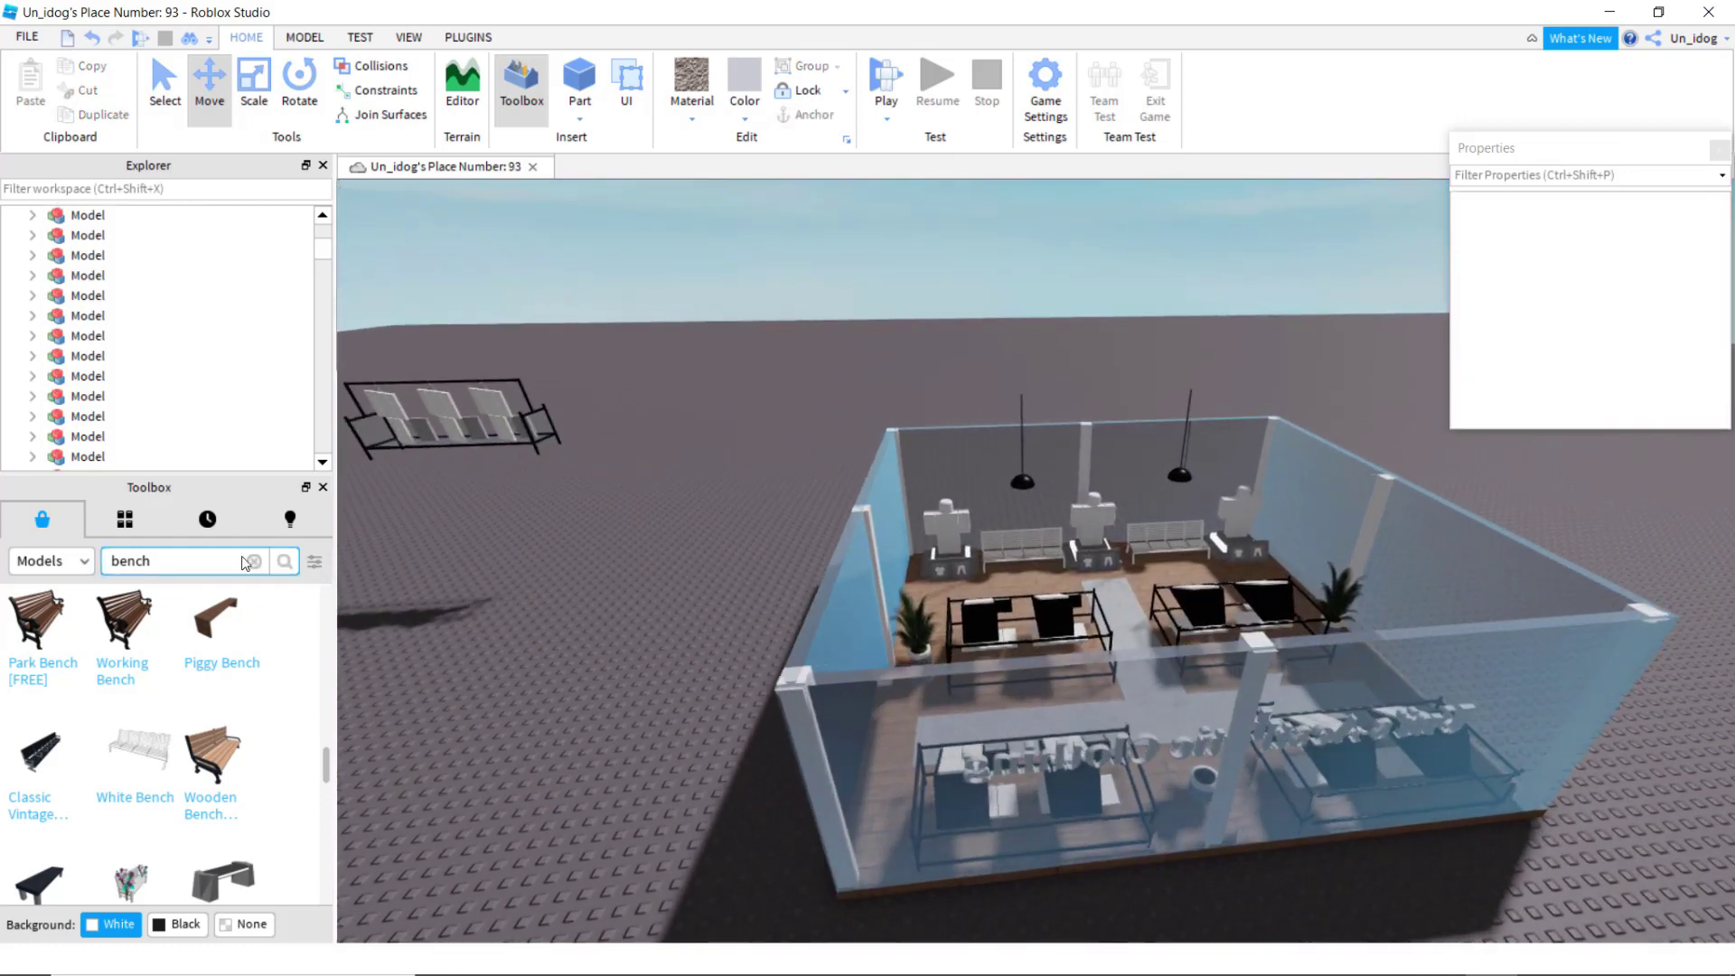
pyautogui.click(254, 561)
pyautogui.write('light')
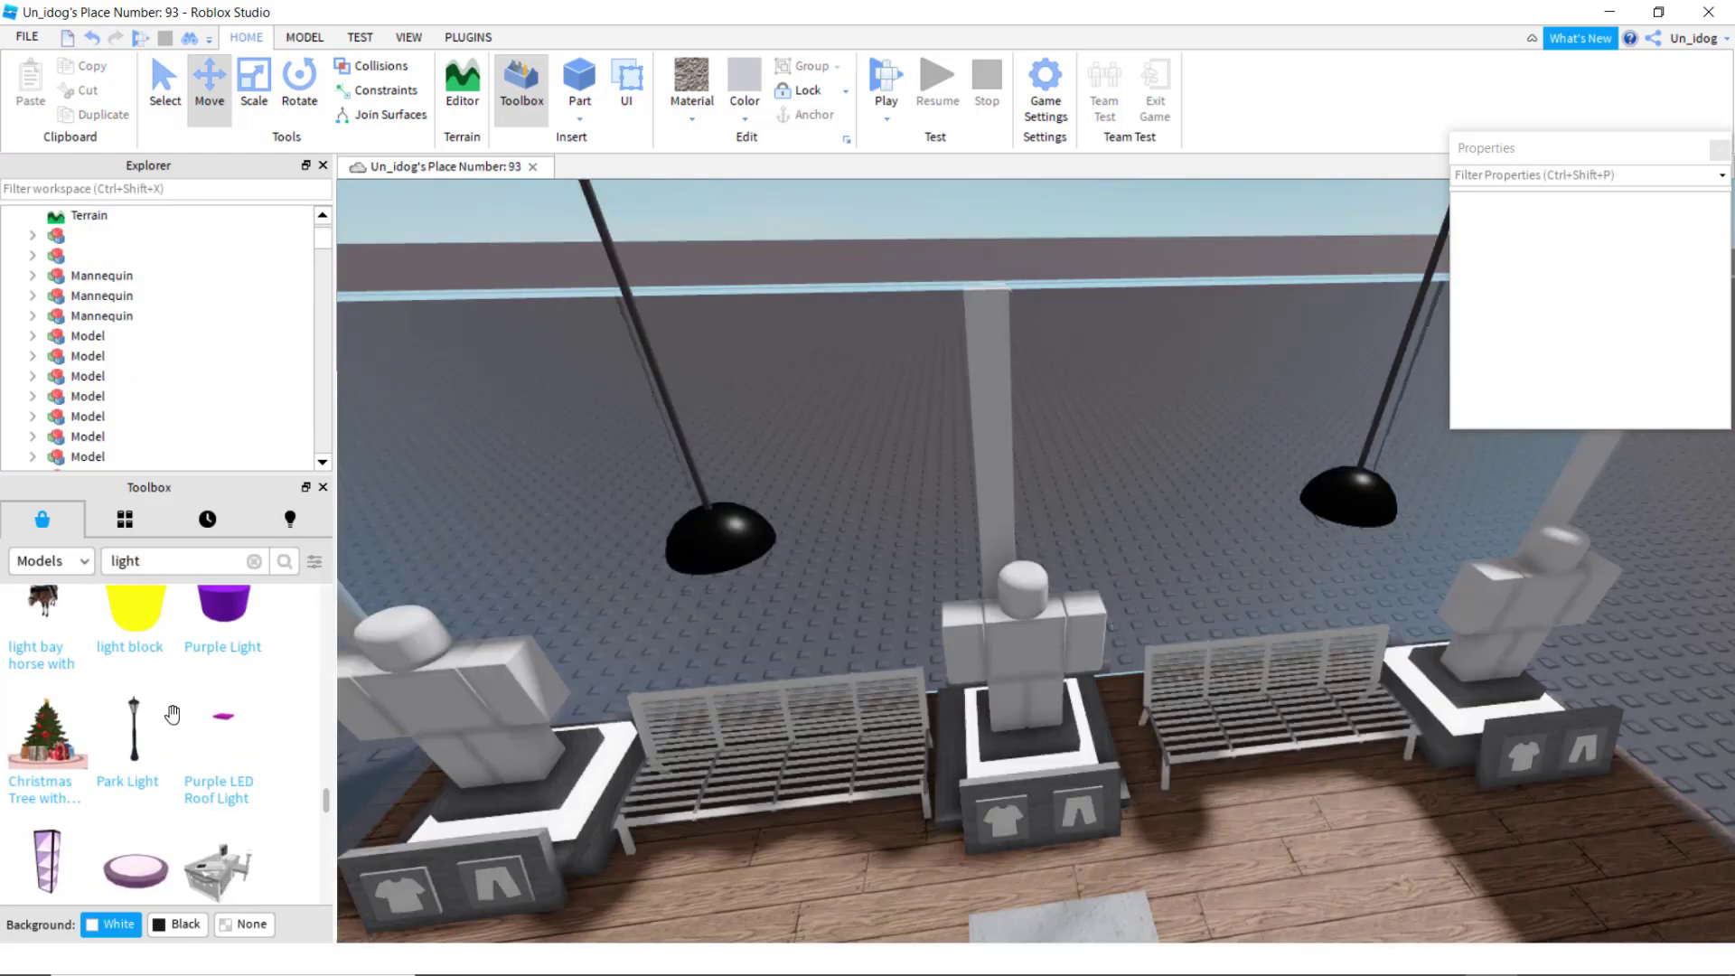
pyautogui.moveTo(127, 639); pyautogui.dragTo(981, 716)
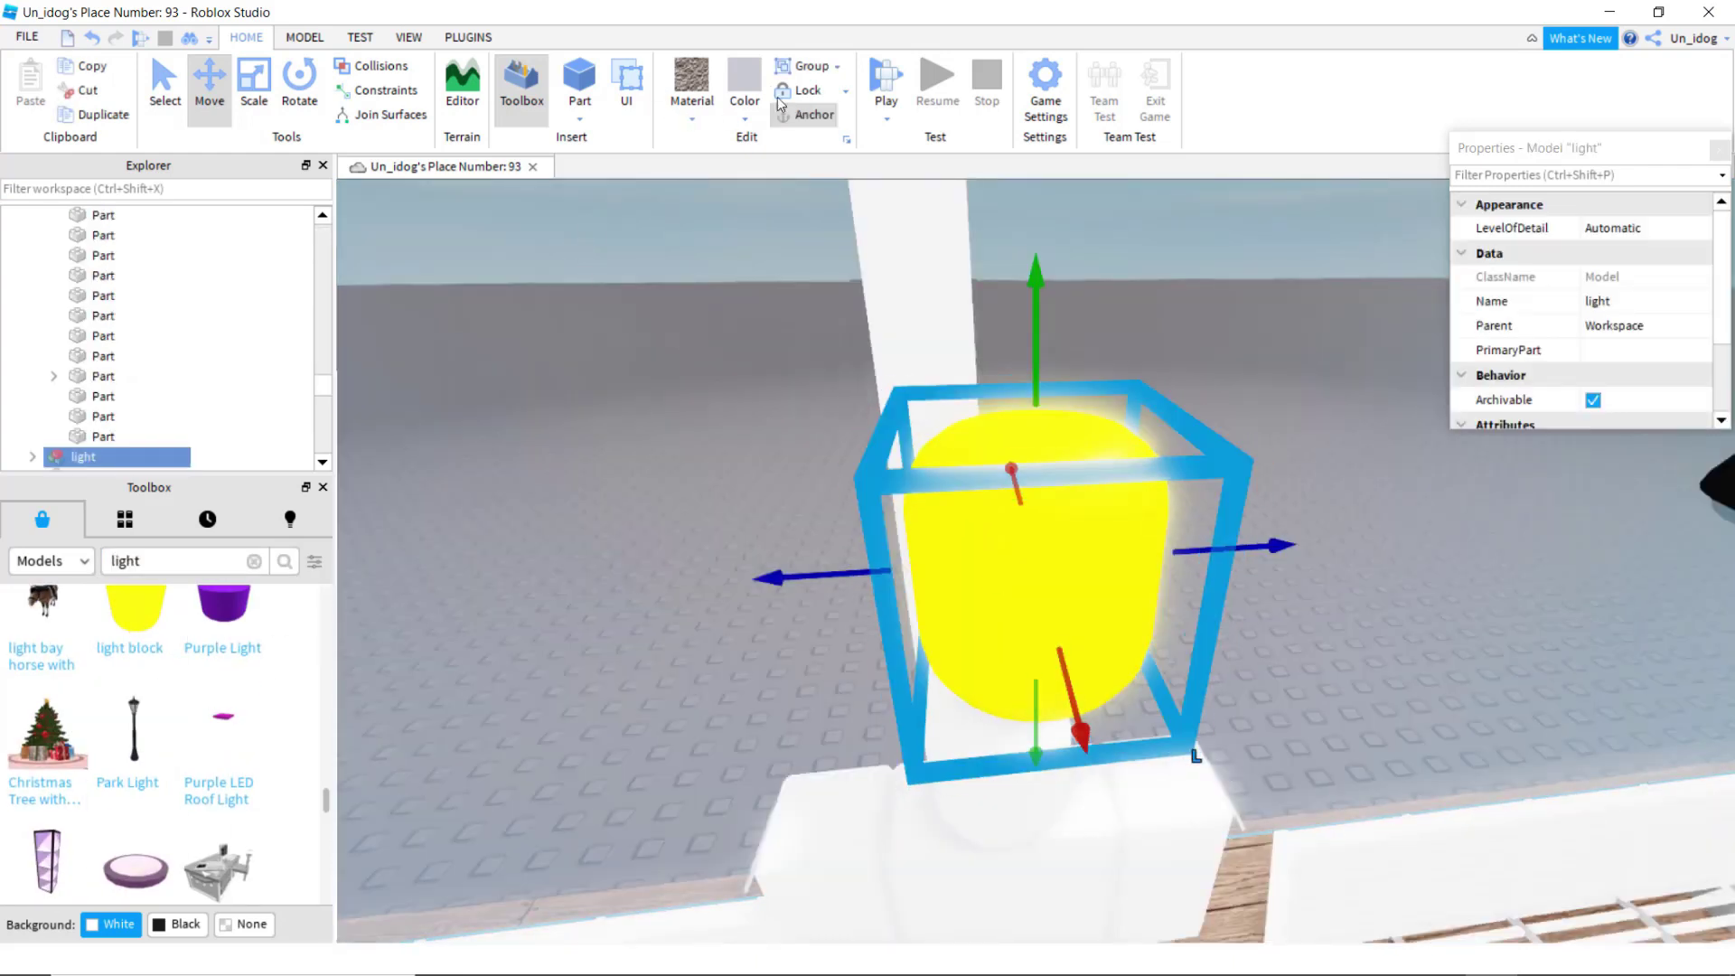
pyautogui.click(746, 112)
pyautogui.click(1081, 494)
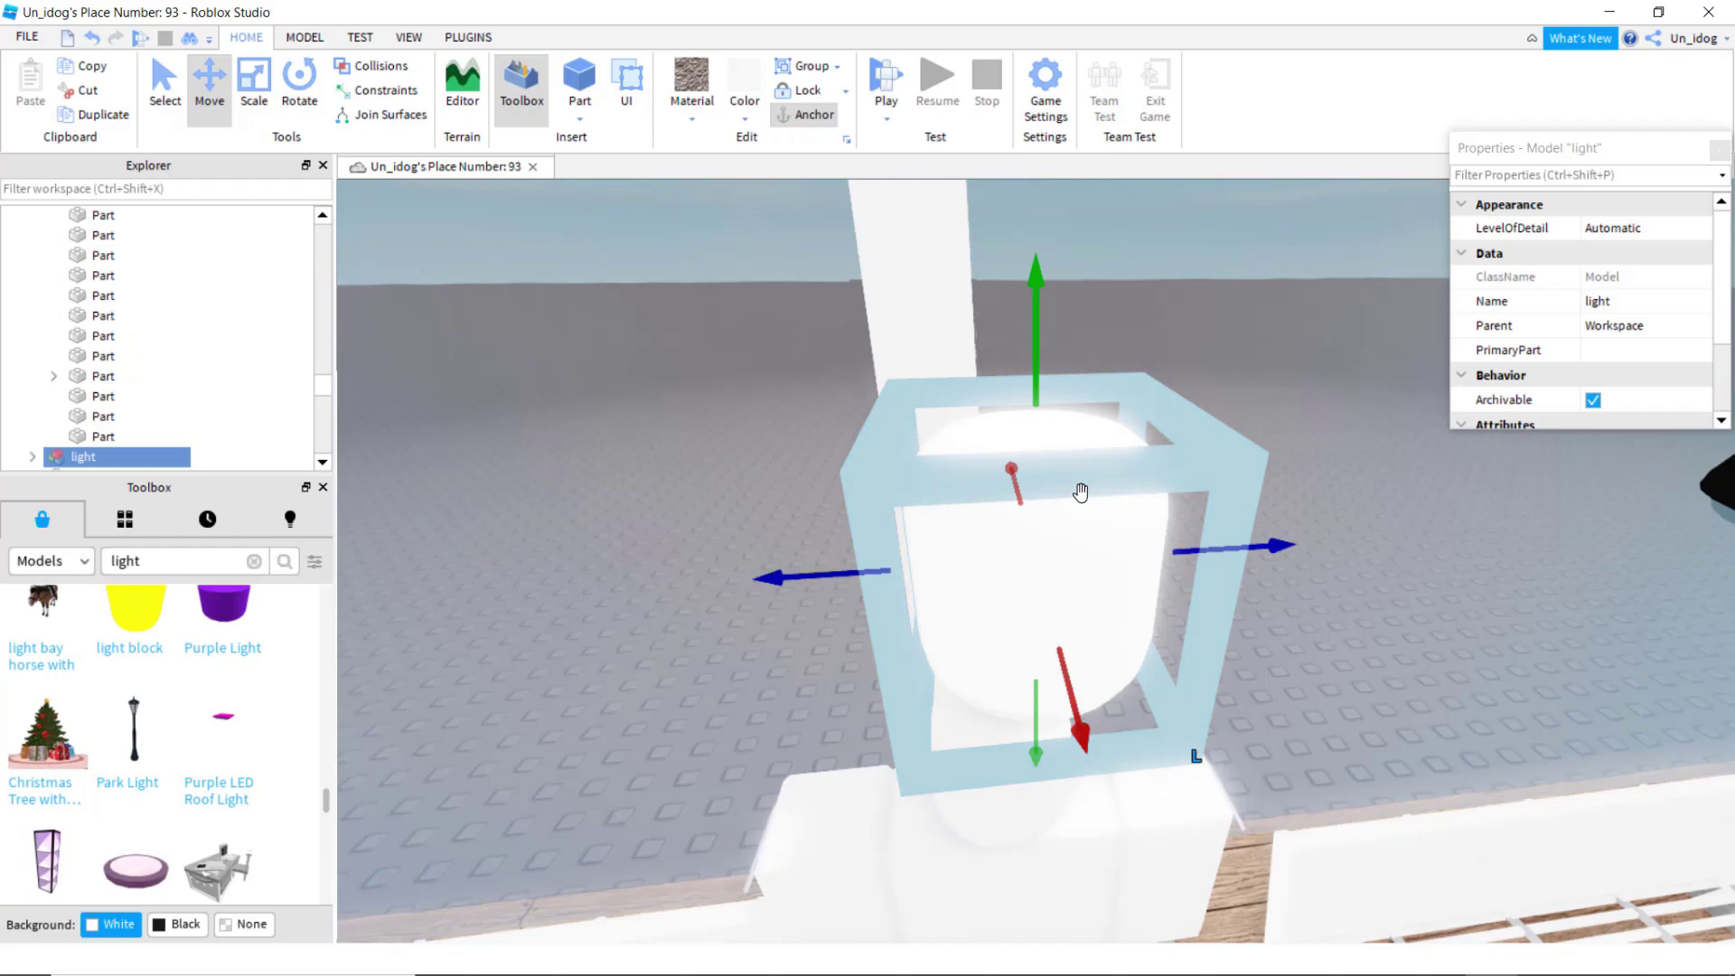
# Step: Lower the white light block beneath the store's wooden floor
pyautogui.scroll(-5, 1057, 479)
pyautogui.moveTo(1038, 465); pyautogui.dragTo(1039, 476)
pyautogui.moveTo(1038, 470); pyautogui.dragTo(1039, 476, button='right')
pyautogui.moveTo(1039, 476); pyautogui.dragTo(1042, 476)
pyautogui.moveTo(1038, 476); pyautogui.dragTo(1042, 476, button='right')
pyautogui.scroll(10, 1041, 475)
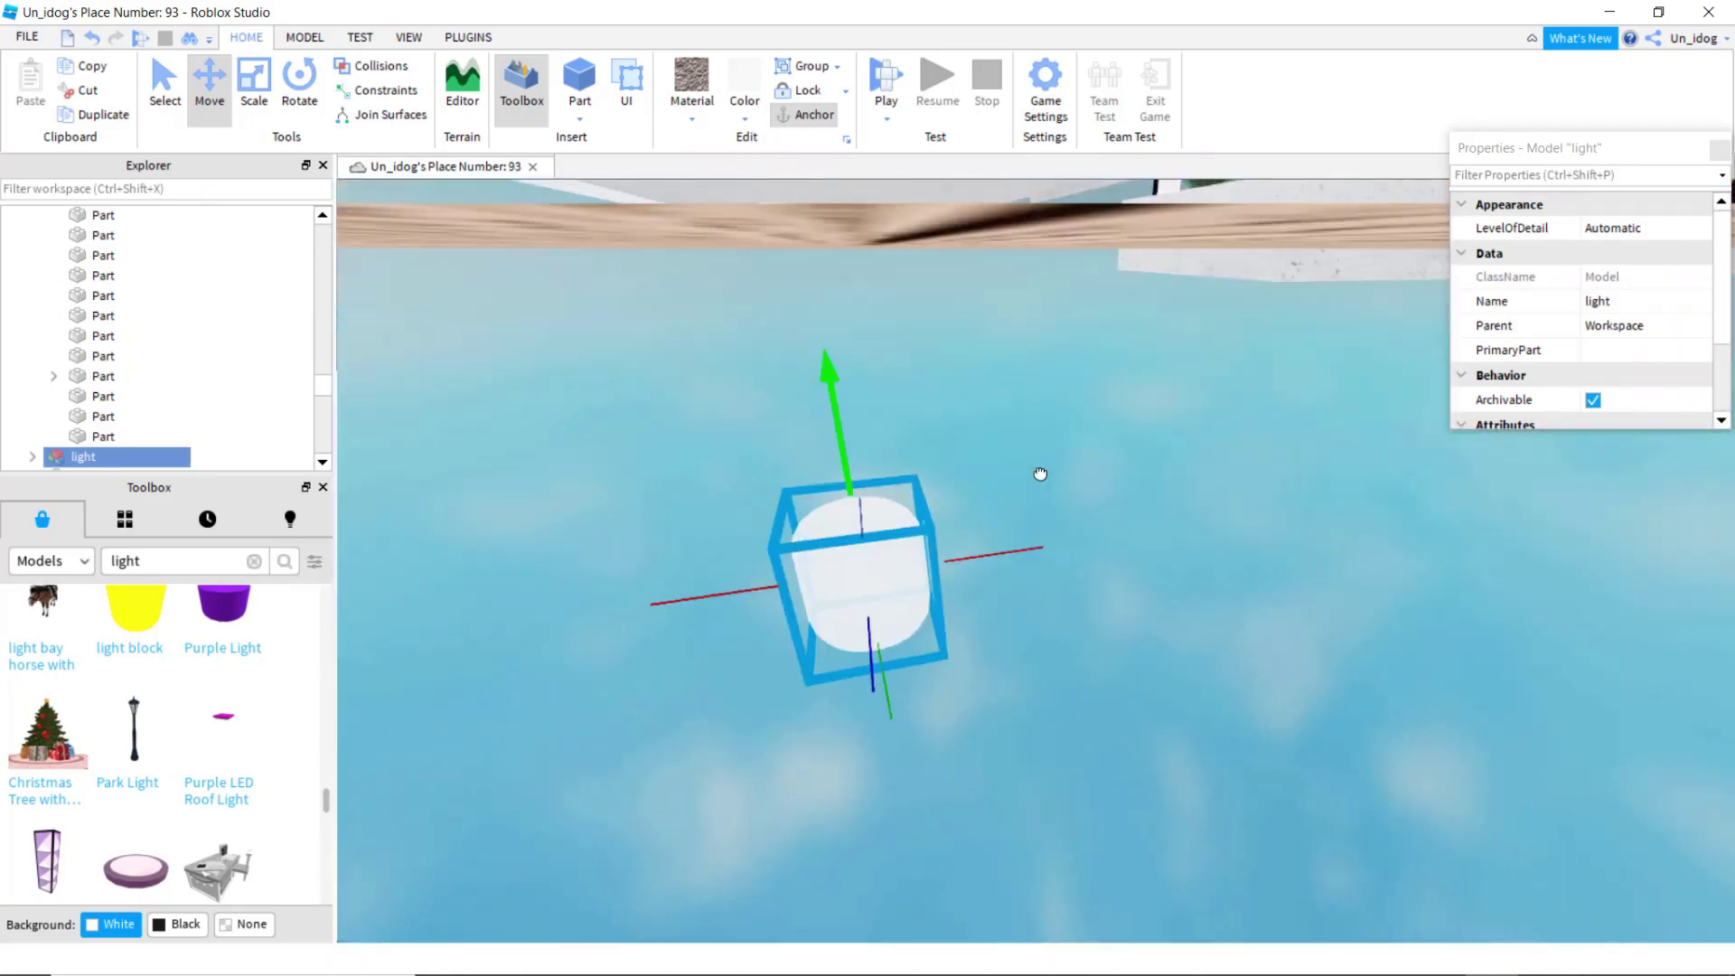
pyautogui.scroll(-8, 994, 723)
pyautogui.moveTo(1040, 474); pyautogui.dragTo(961, 932)
pyautogui.moveTo(964, 930); pyautogui.dragTo(962, 932, button='right')
pyautogui.moveTo(961, 932); pyautogui.dragTo(963, 936)
pyautogui.moveTo(961, 933); pyautogui.dragTo(961, 932, button='right')
pyautogui.moveTo(998, 837); pyautogui.dragTo(1007, 817)
pyautogui.moveTo(1038, 854); pyautogui.dragTo(1136, 851, button='middle')
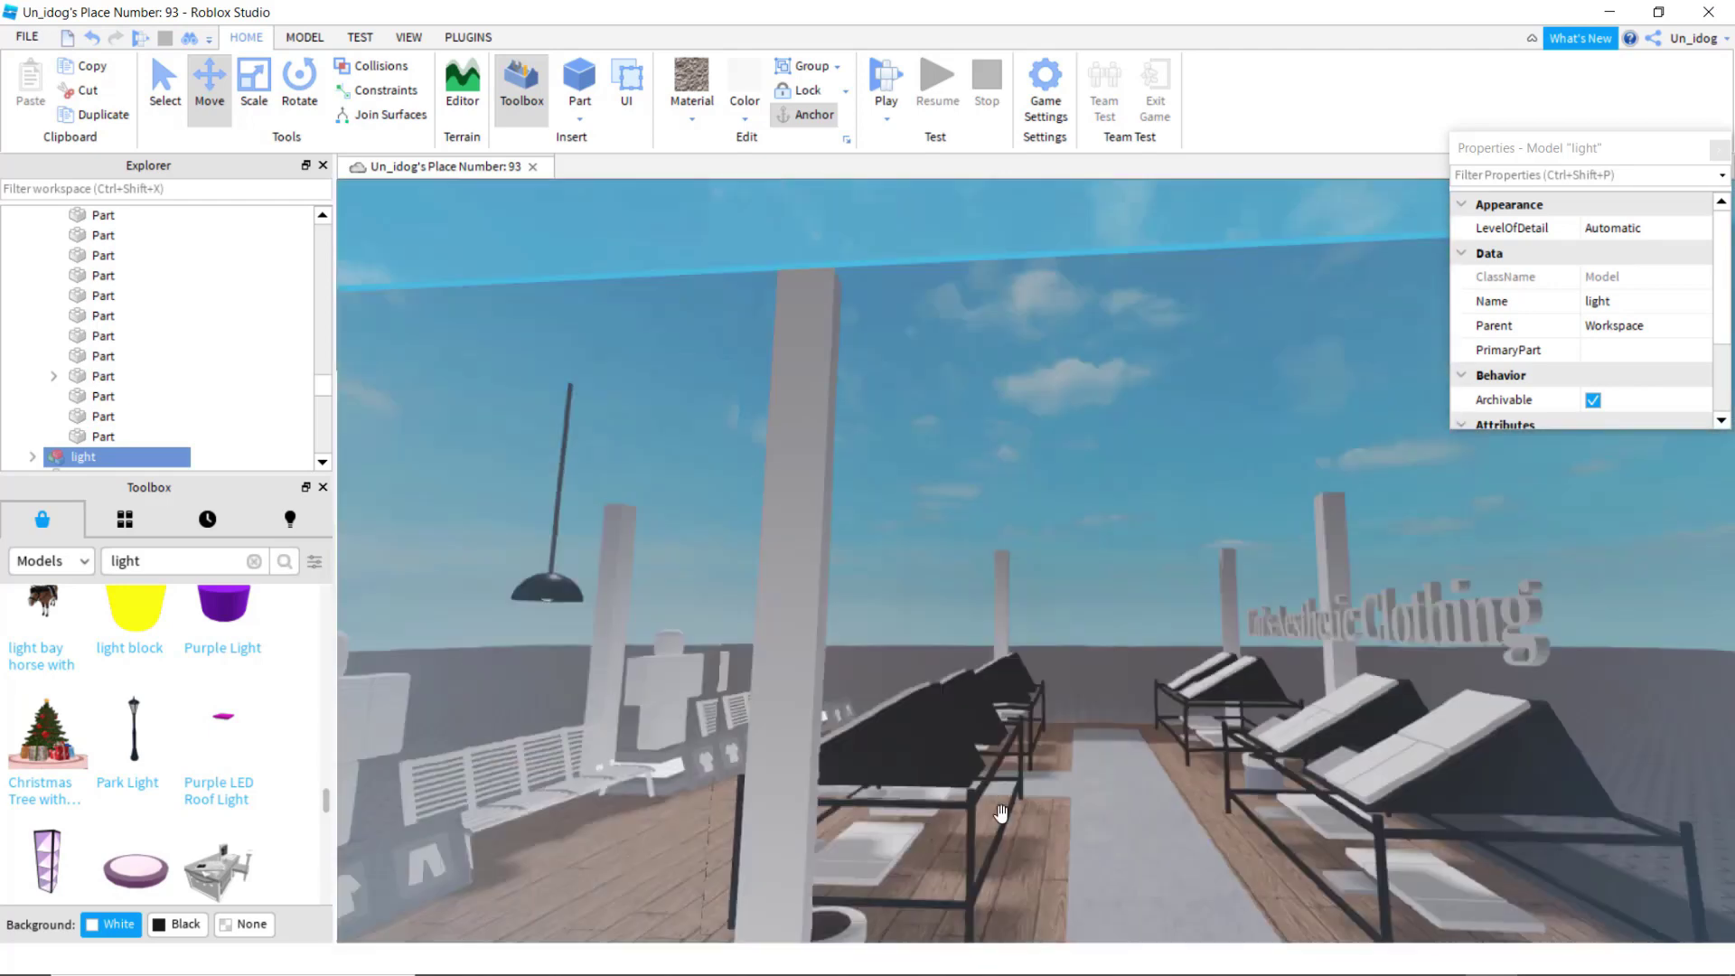
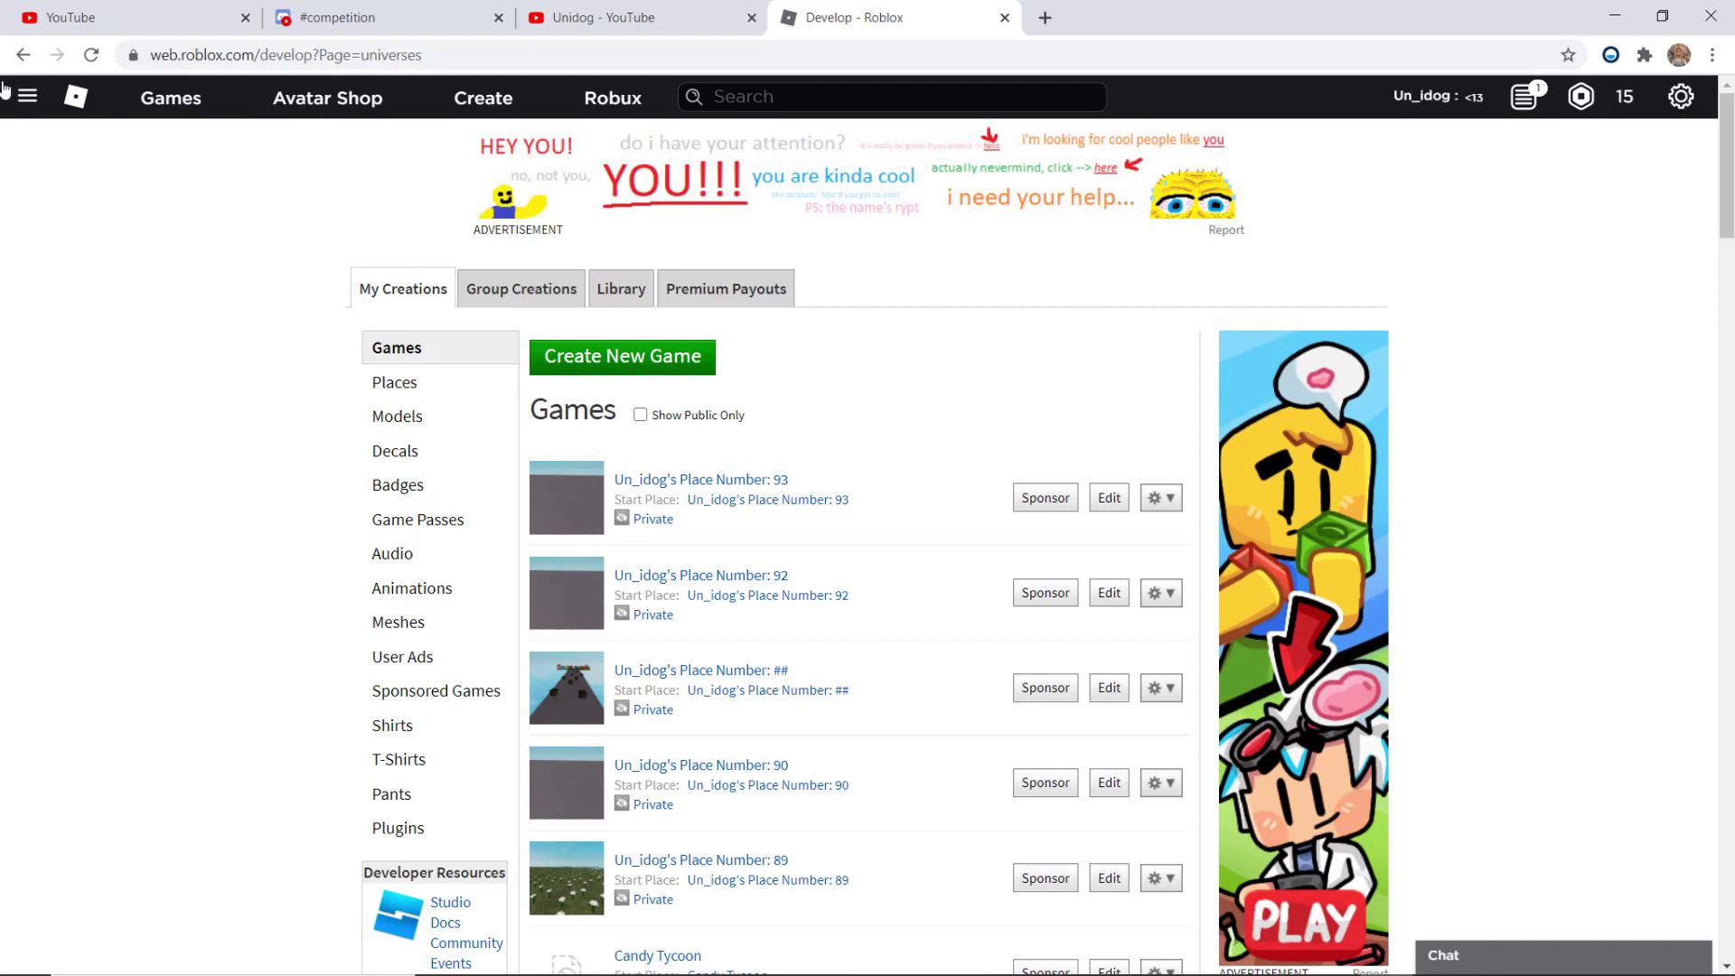
# Step: In the browser, open the Uni's Aesthetic Clothing group's store and copy the Sage Mint Green Cropped Long Sleeve's catalog ID
pyautogui.click(28, 96)
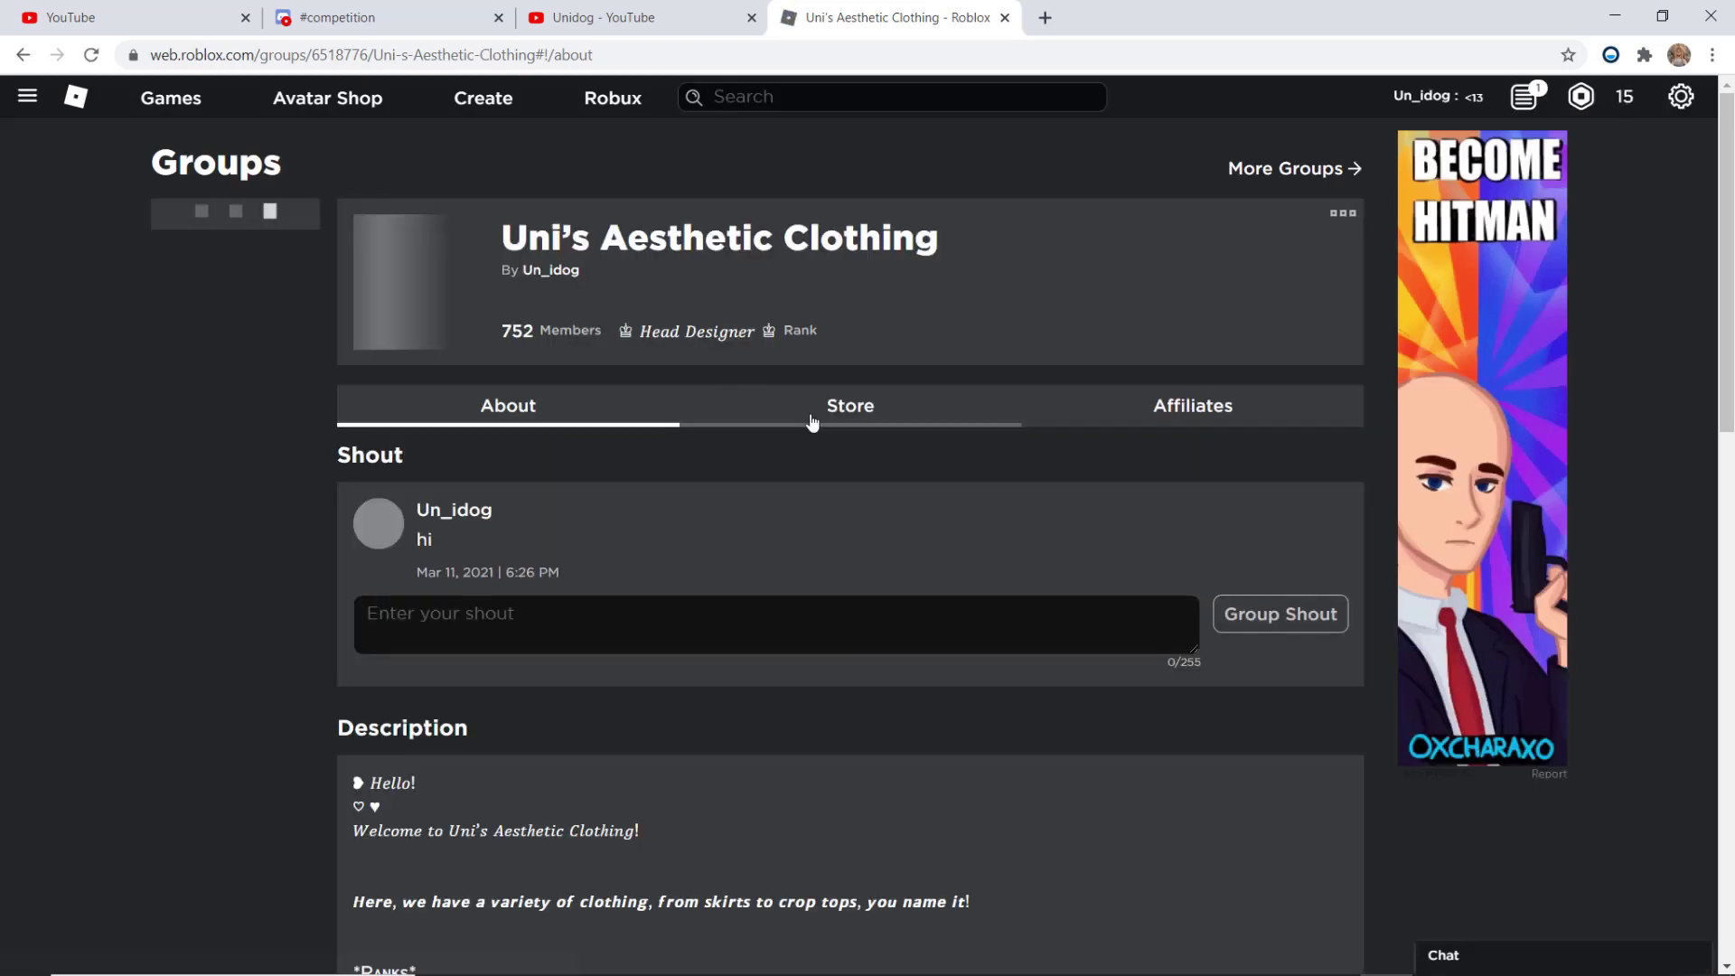
pyautogui.click(844, 416)
pyautogui.scroll(-3, 794, 448)
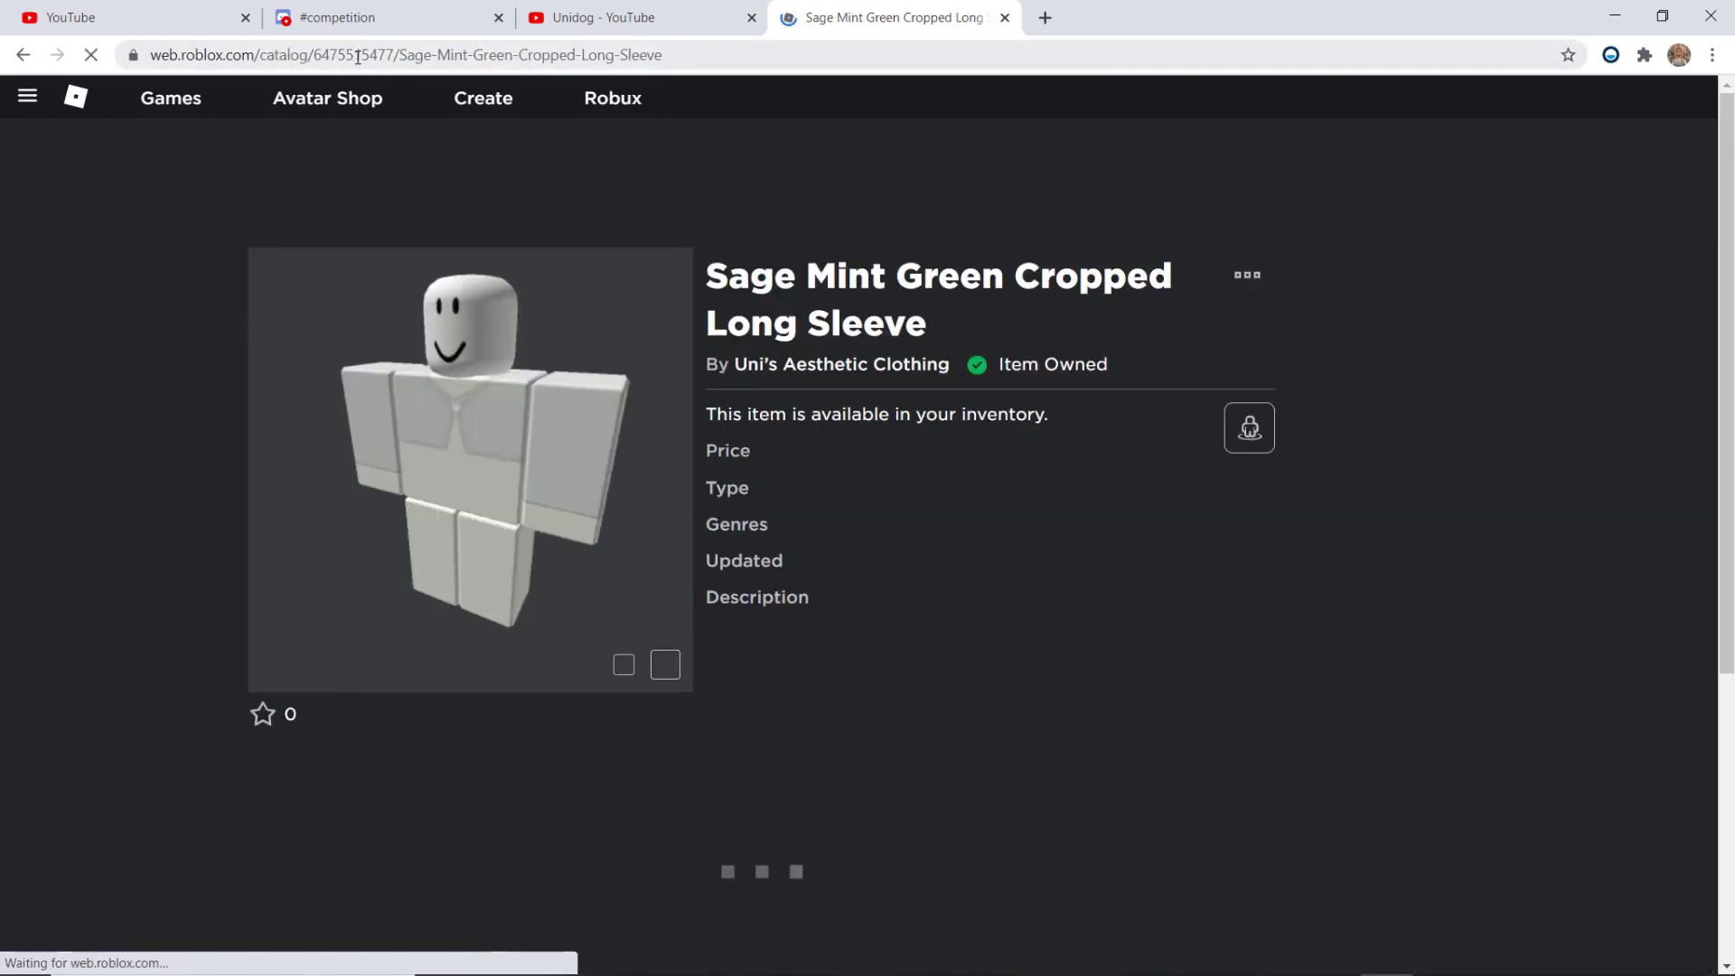
pyautogui.doubleClick(398, 56)
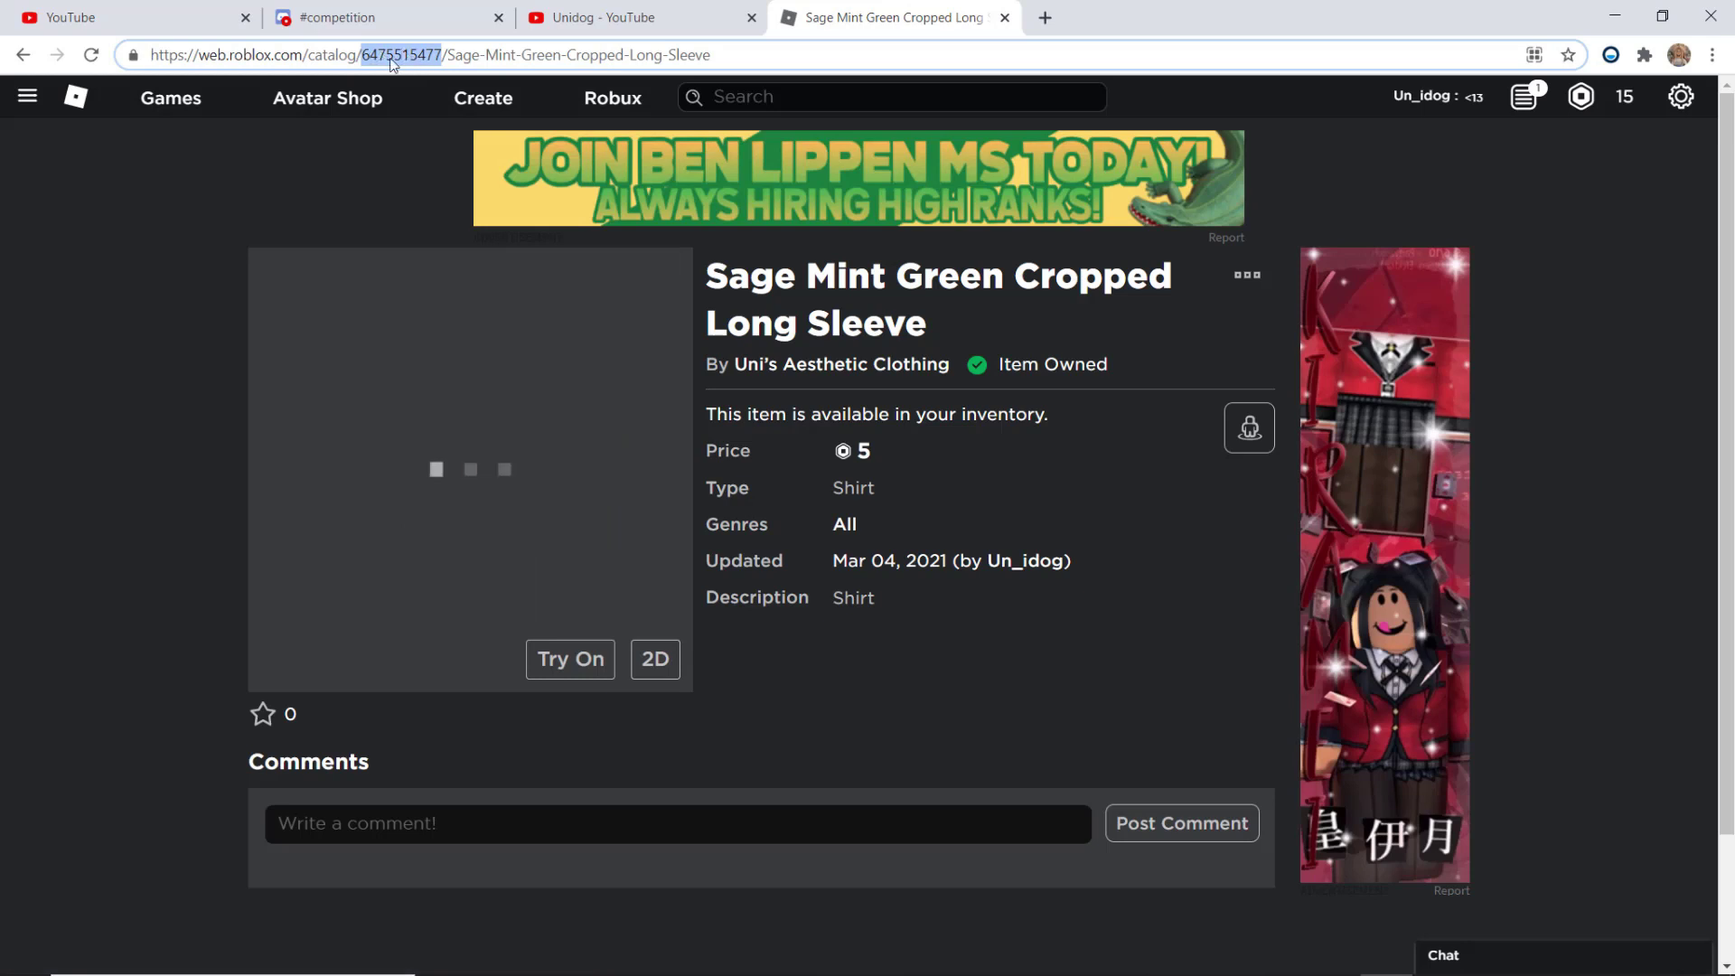
pyautogui.rightClick(403, 59)
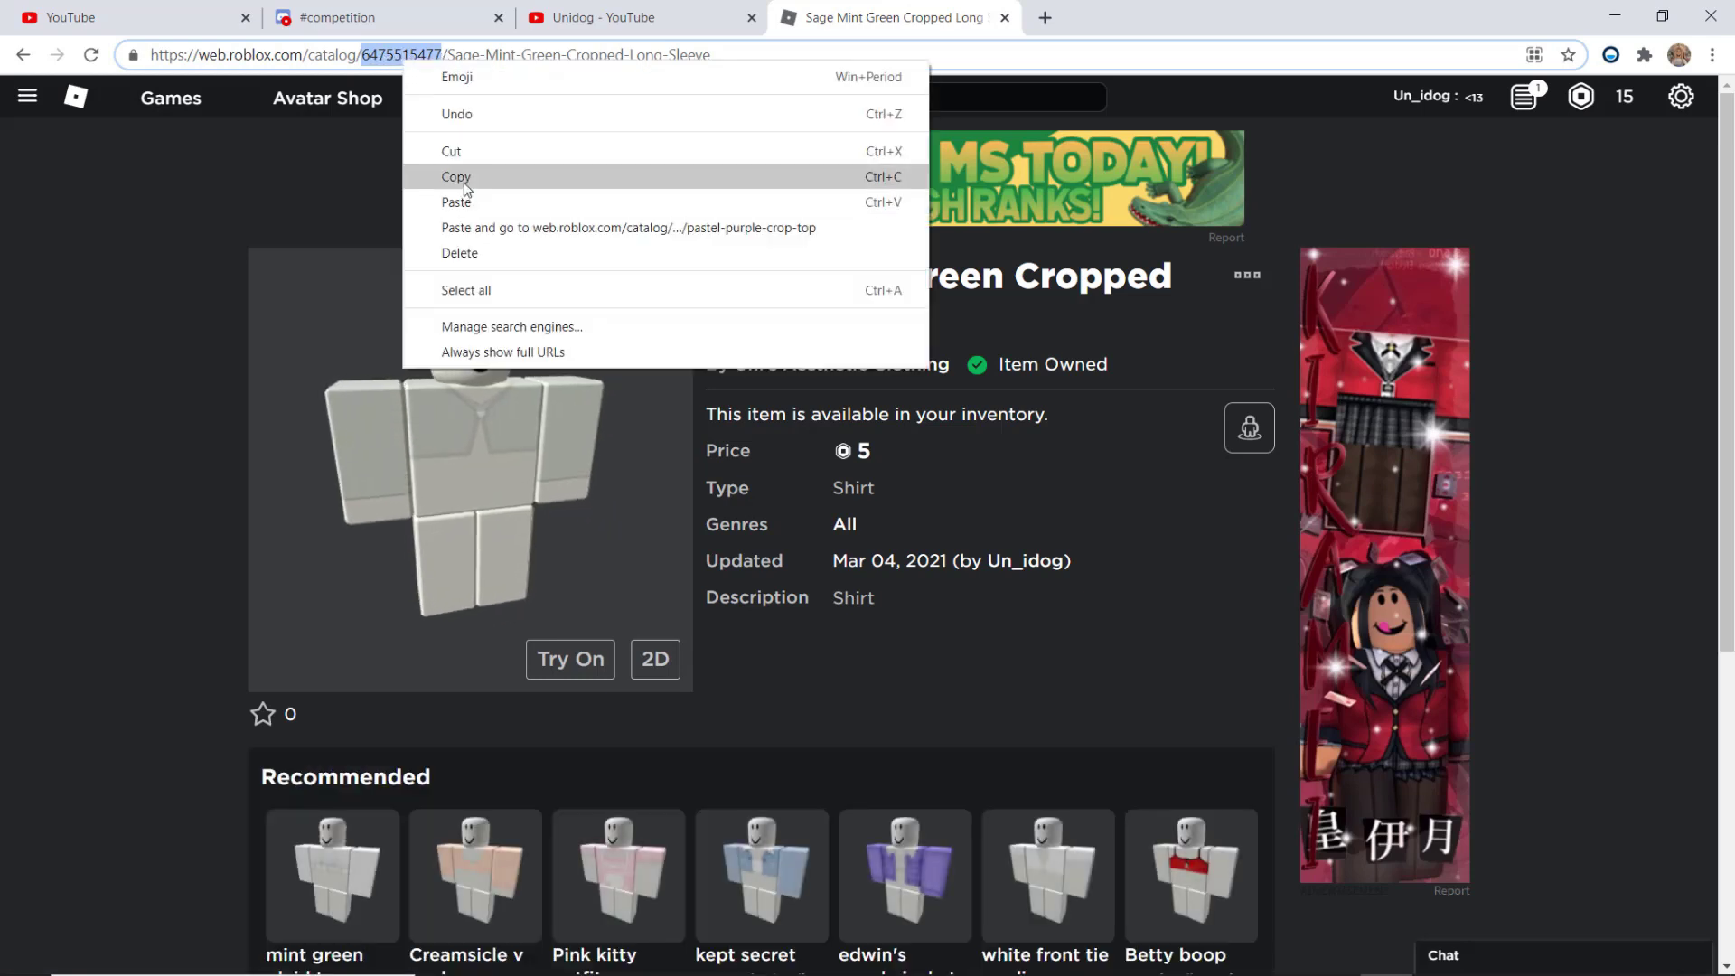
pyautogui.click(460, 175)
pyautogui.click(1492, 968)
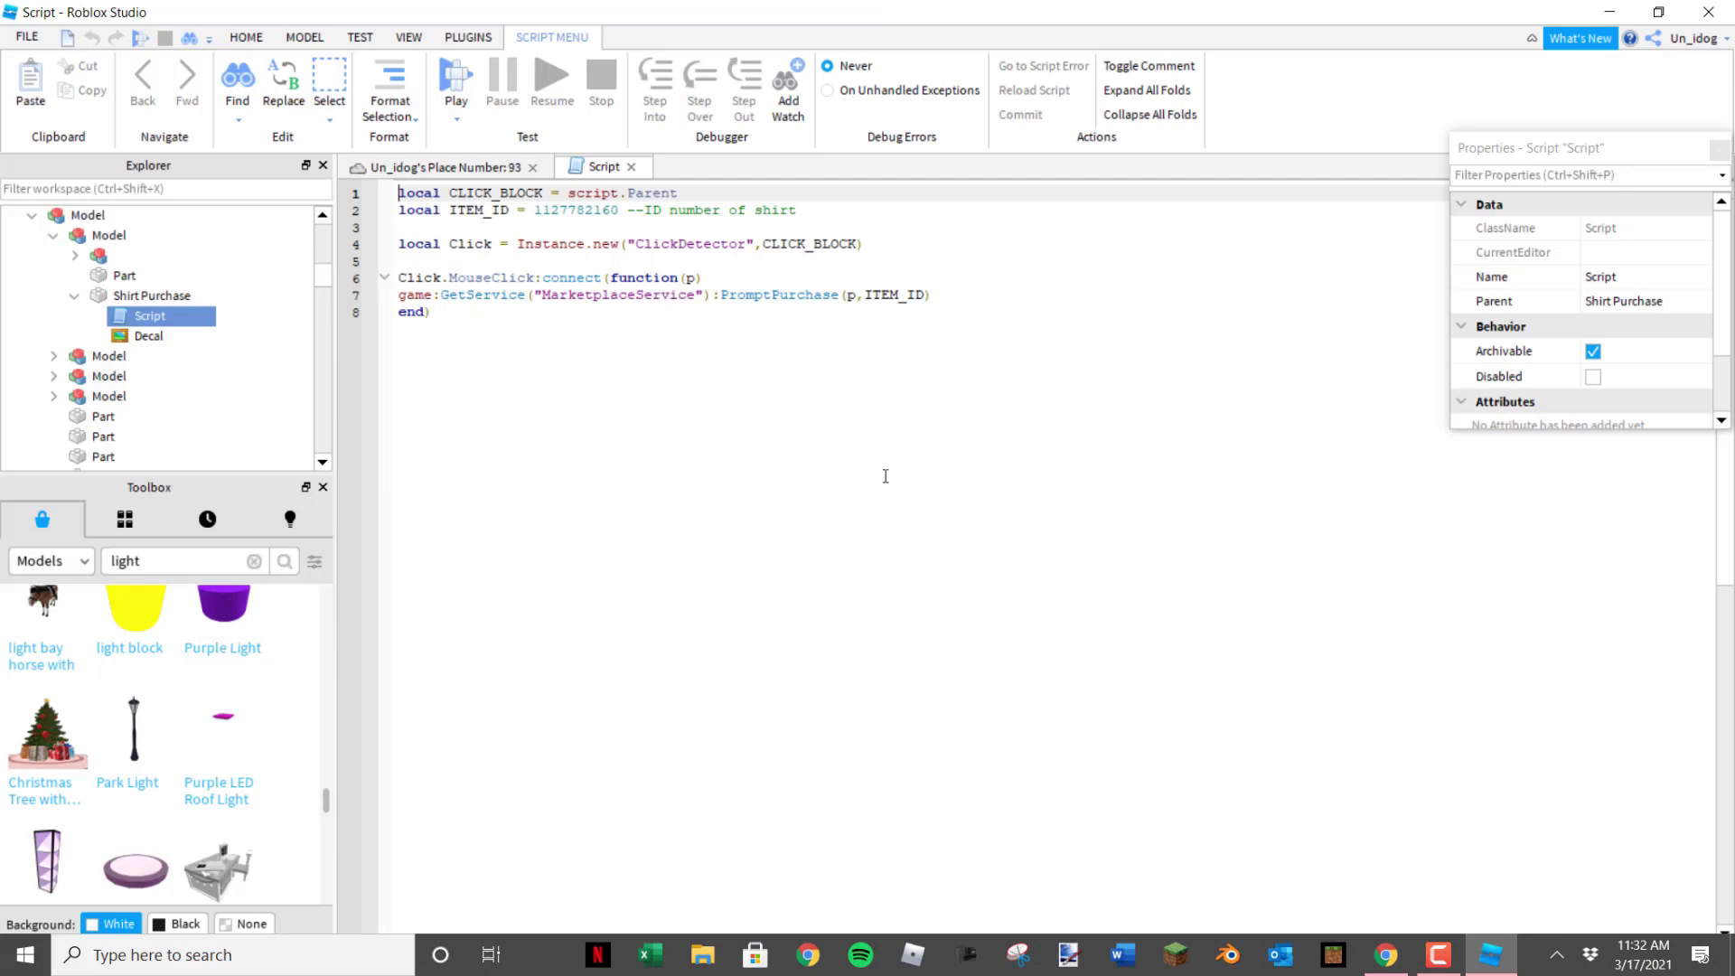
pyautogui.doubleClick(598, 209)
pyautogui.rightClick(571, 211)
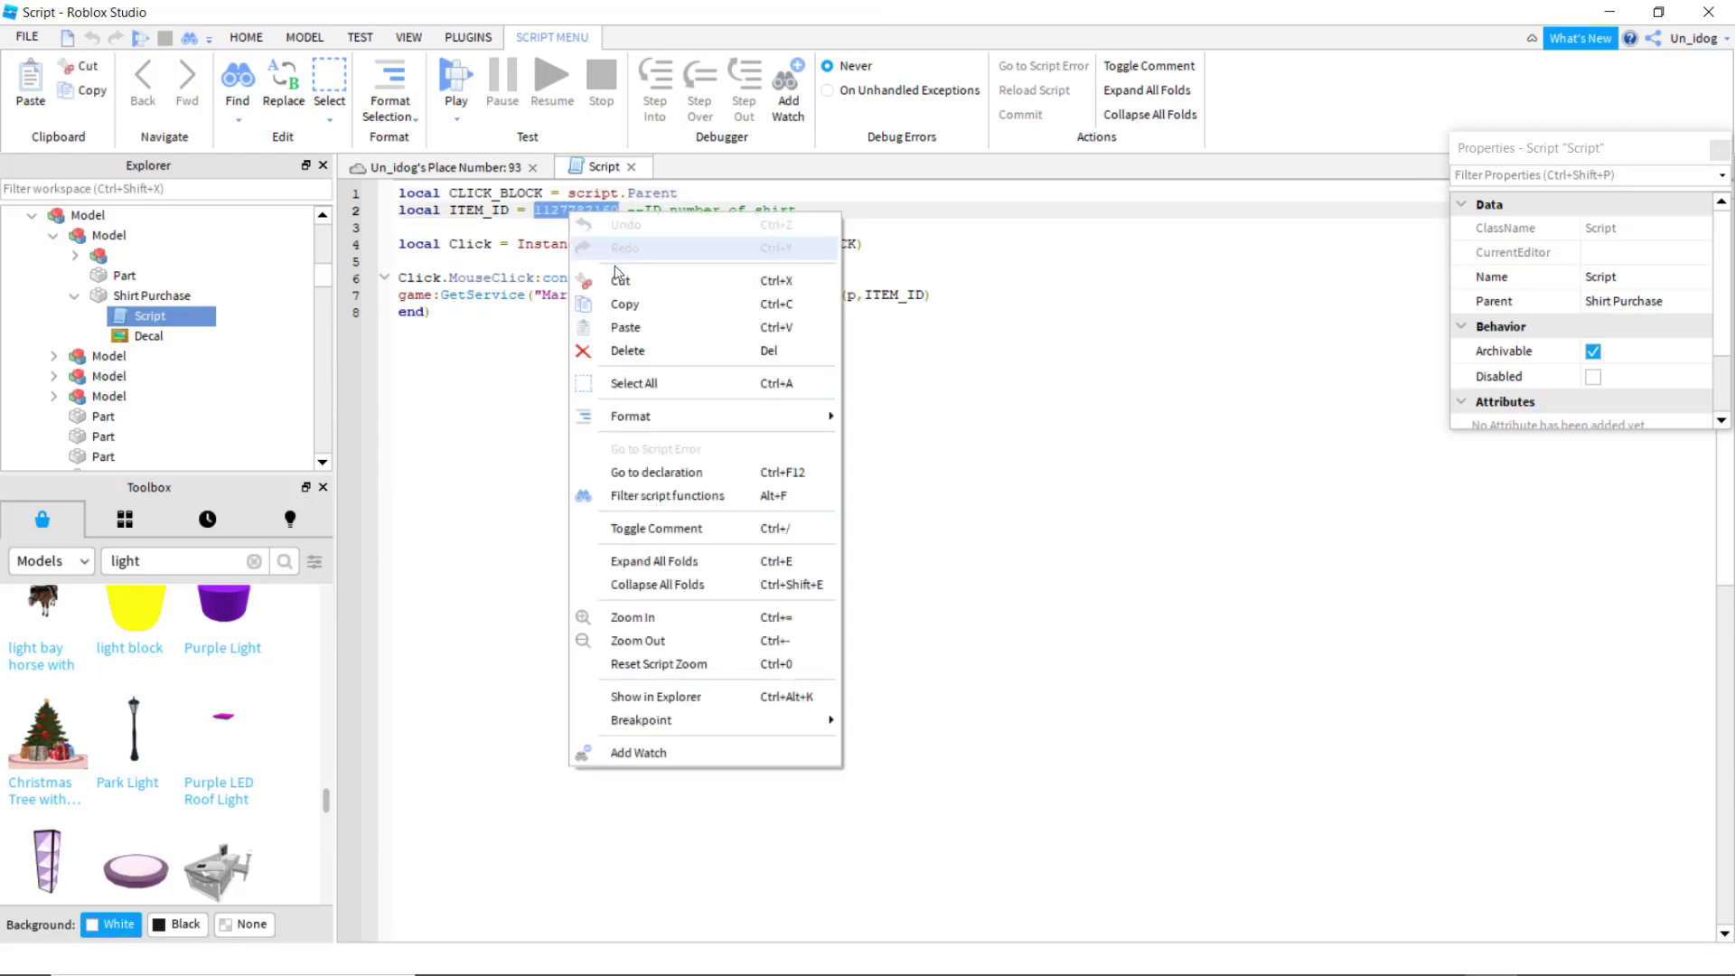
pyautogui.click(626, 327)
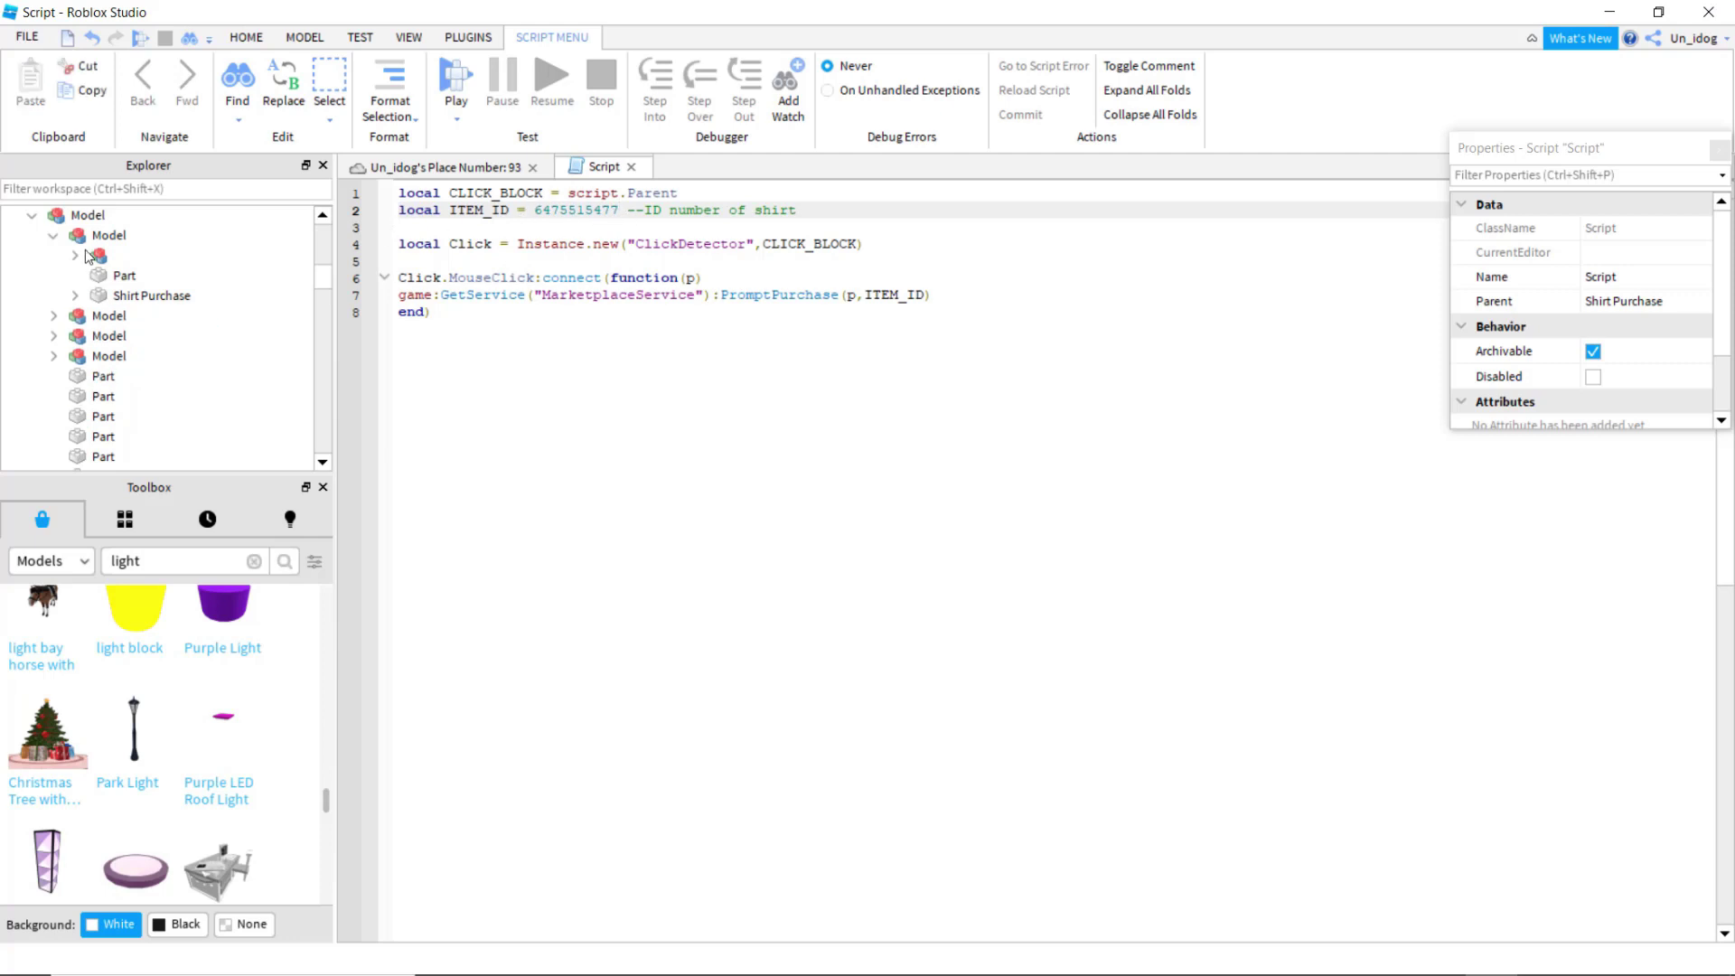
pyautogui.click(631, 169)
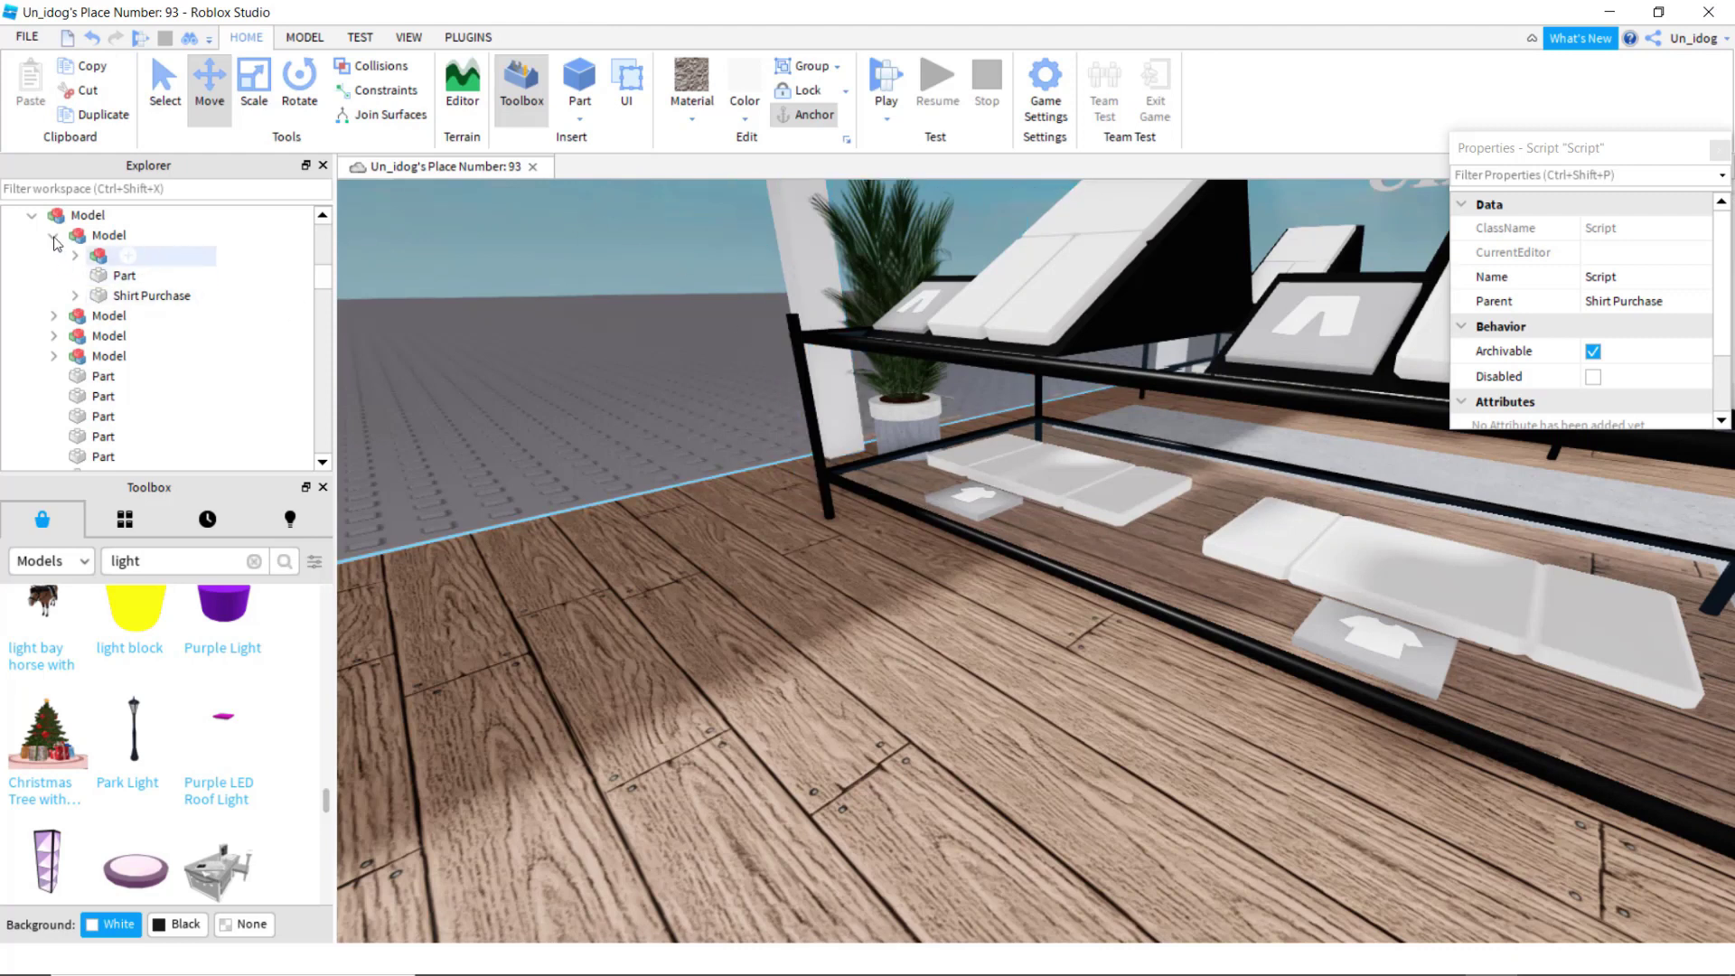
# Step: Set the ShirtTemplate of the Shirt inside the display's clothing model to the copied shirt ID
pyautogui.click(76, 257)
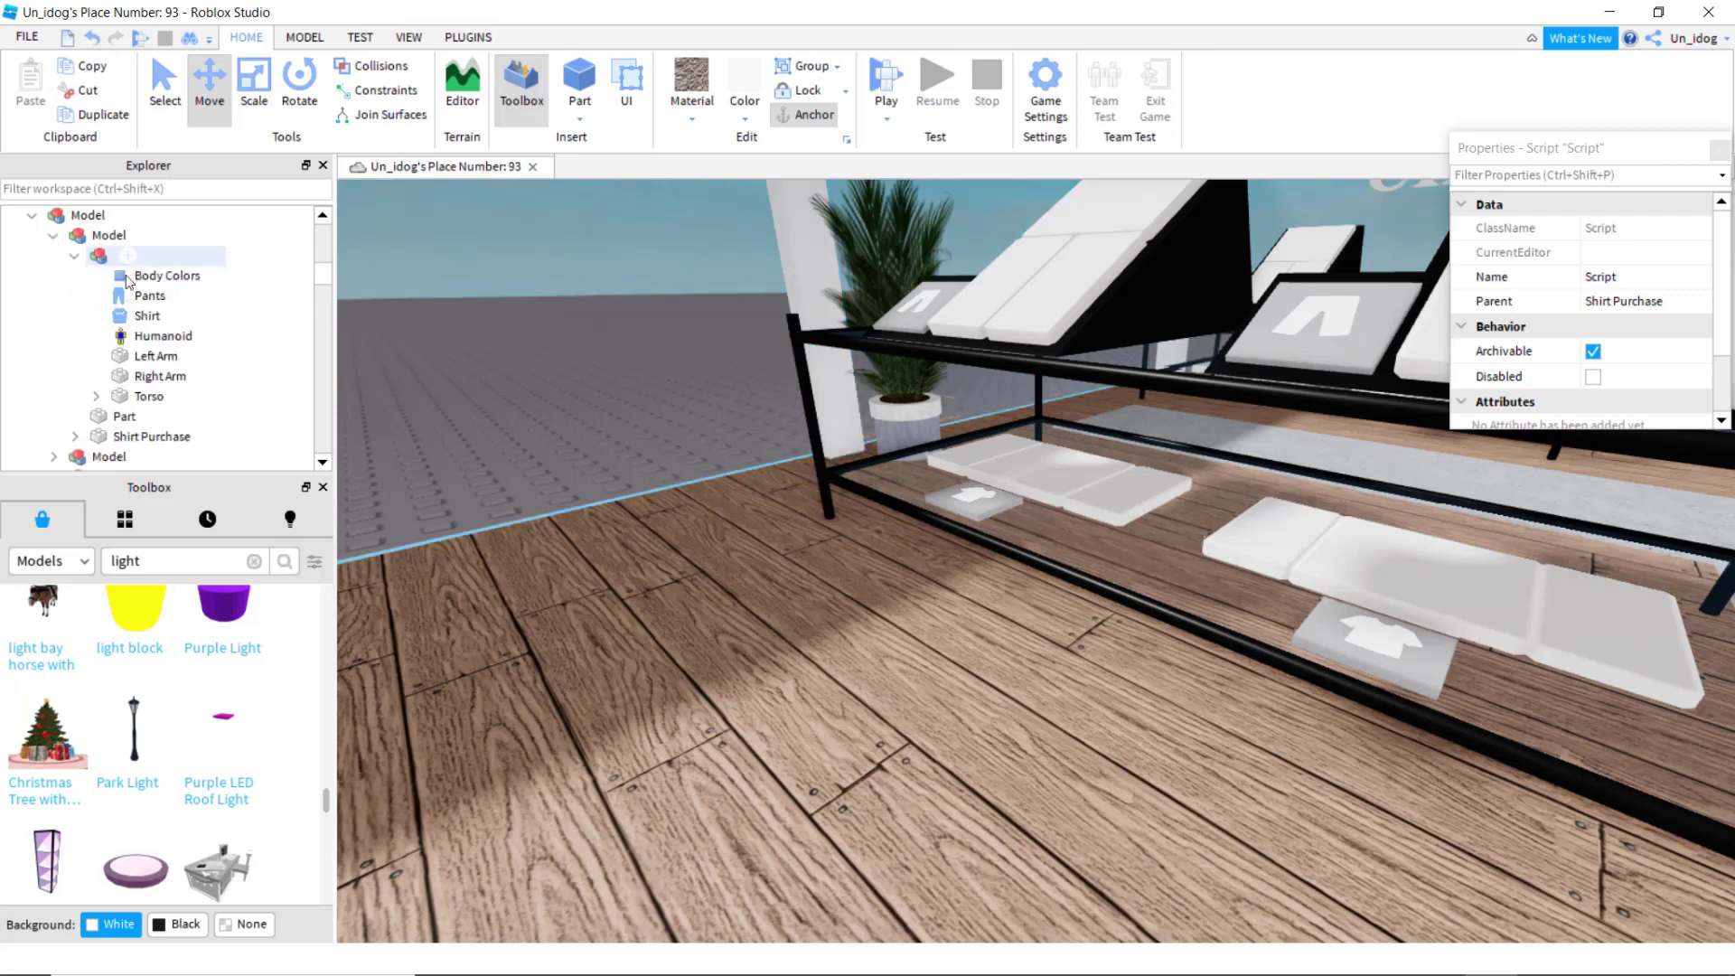
pyautogui.click(122, 318)
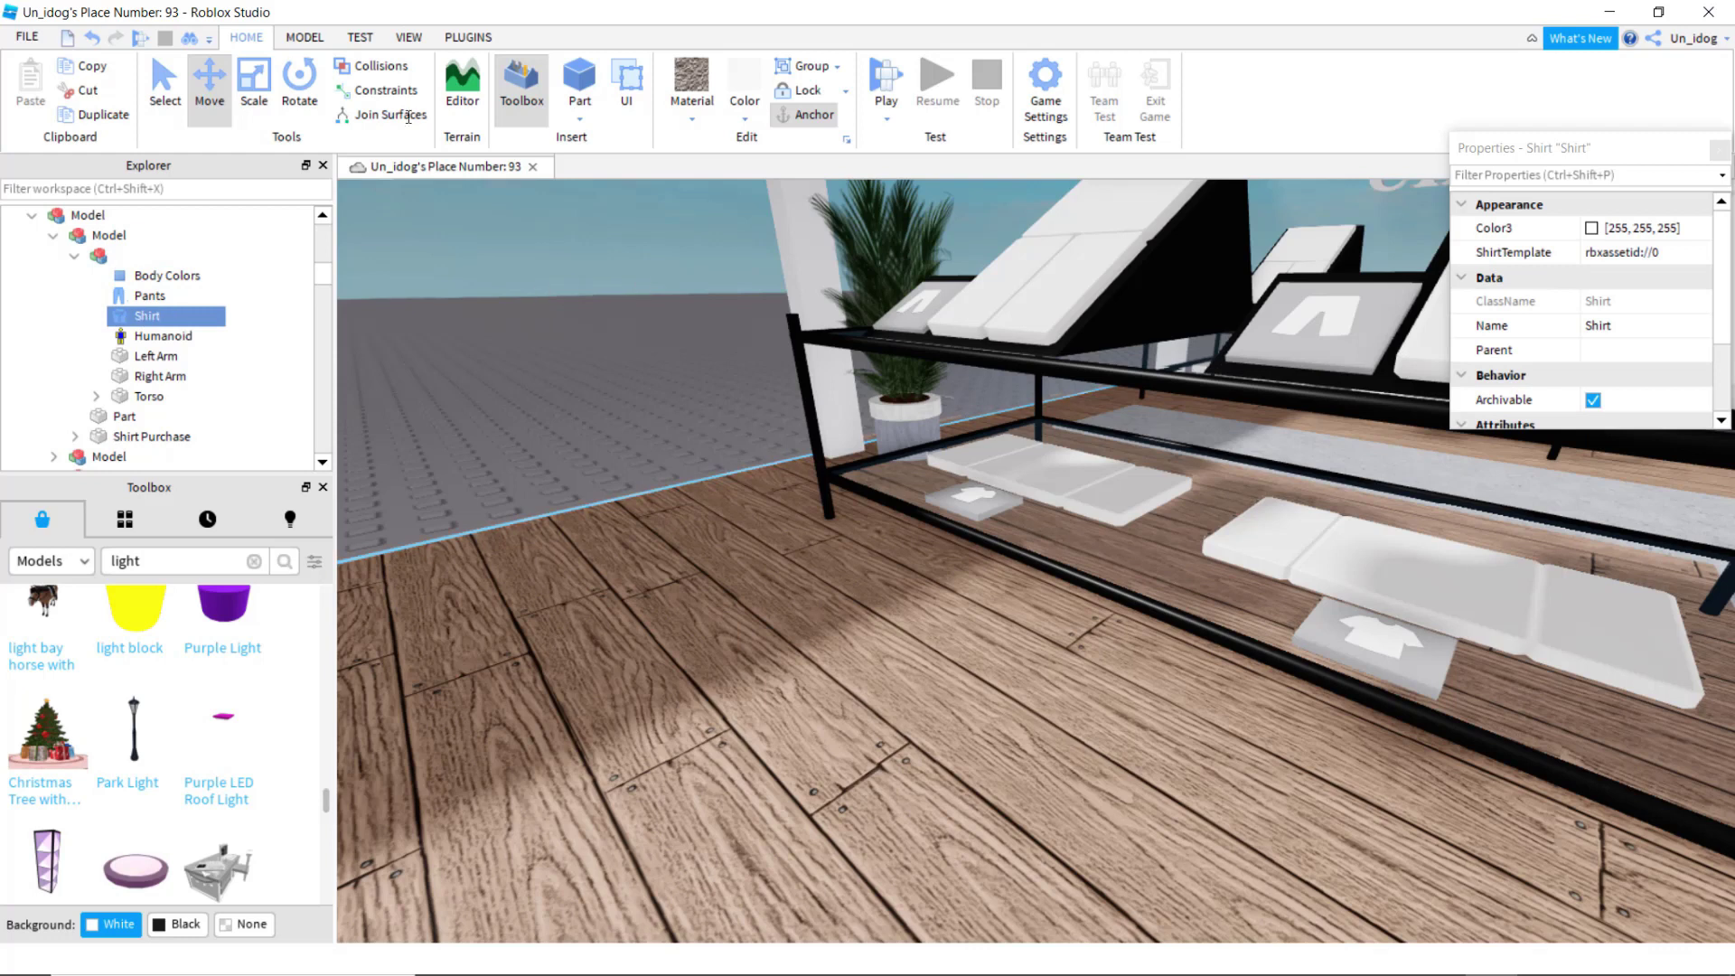
pyautogui.click(304, 38)
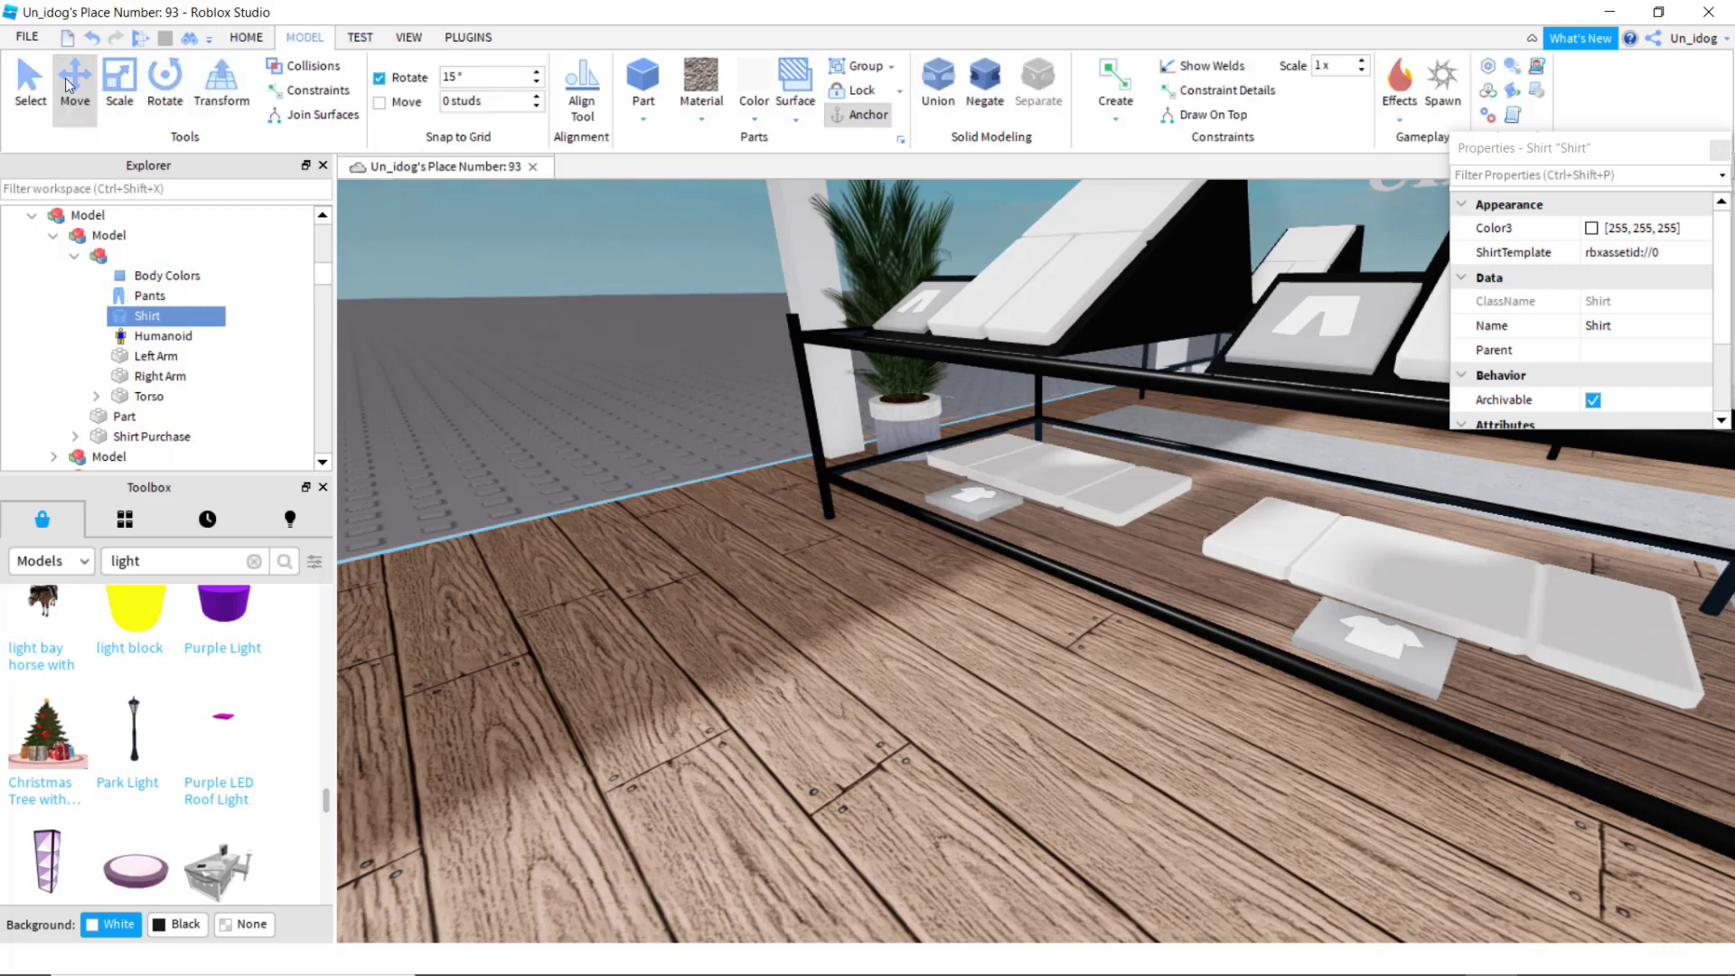
pyautogui.click(404, 39)
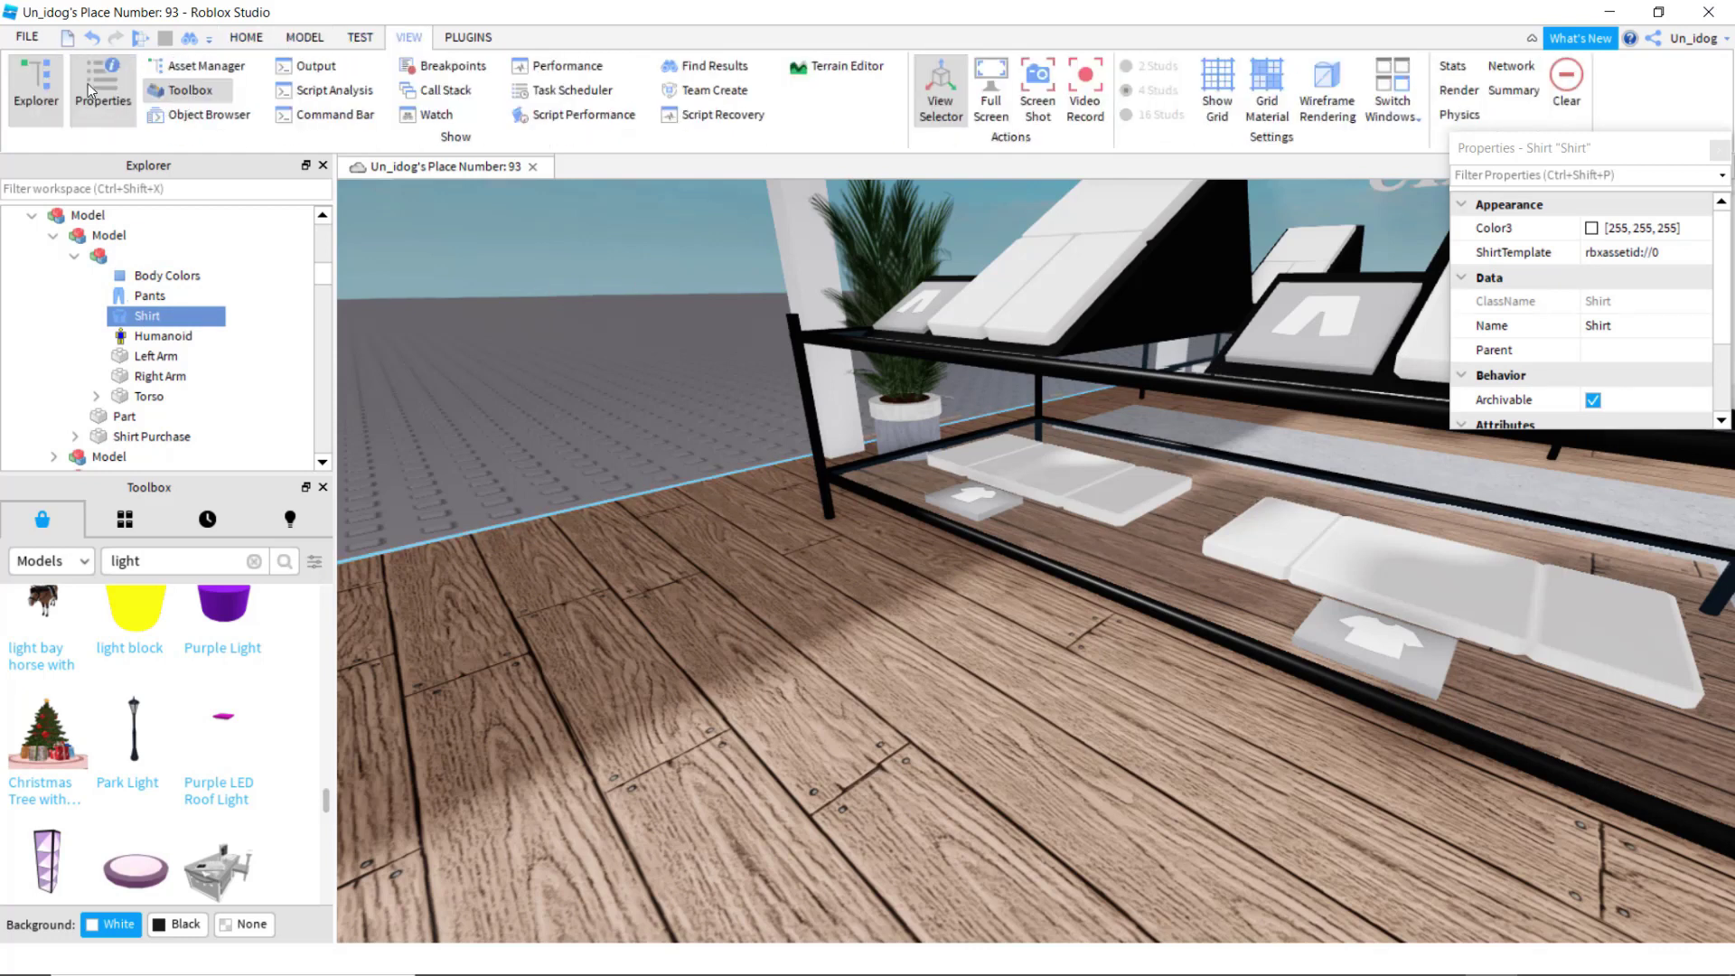
pyautogui.click(1617, 252)
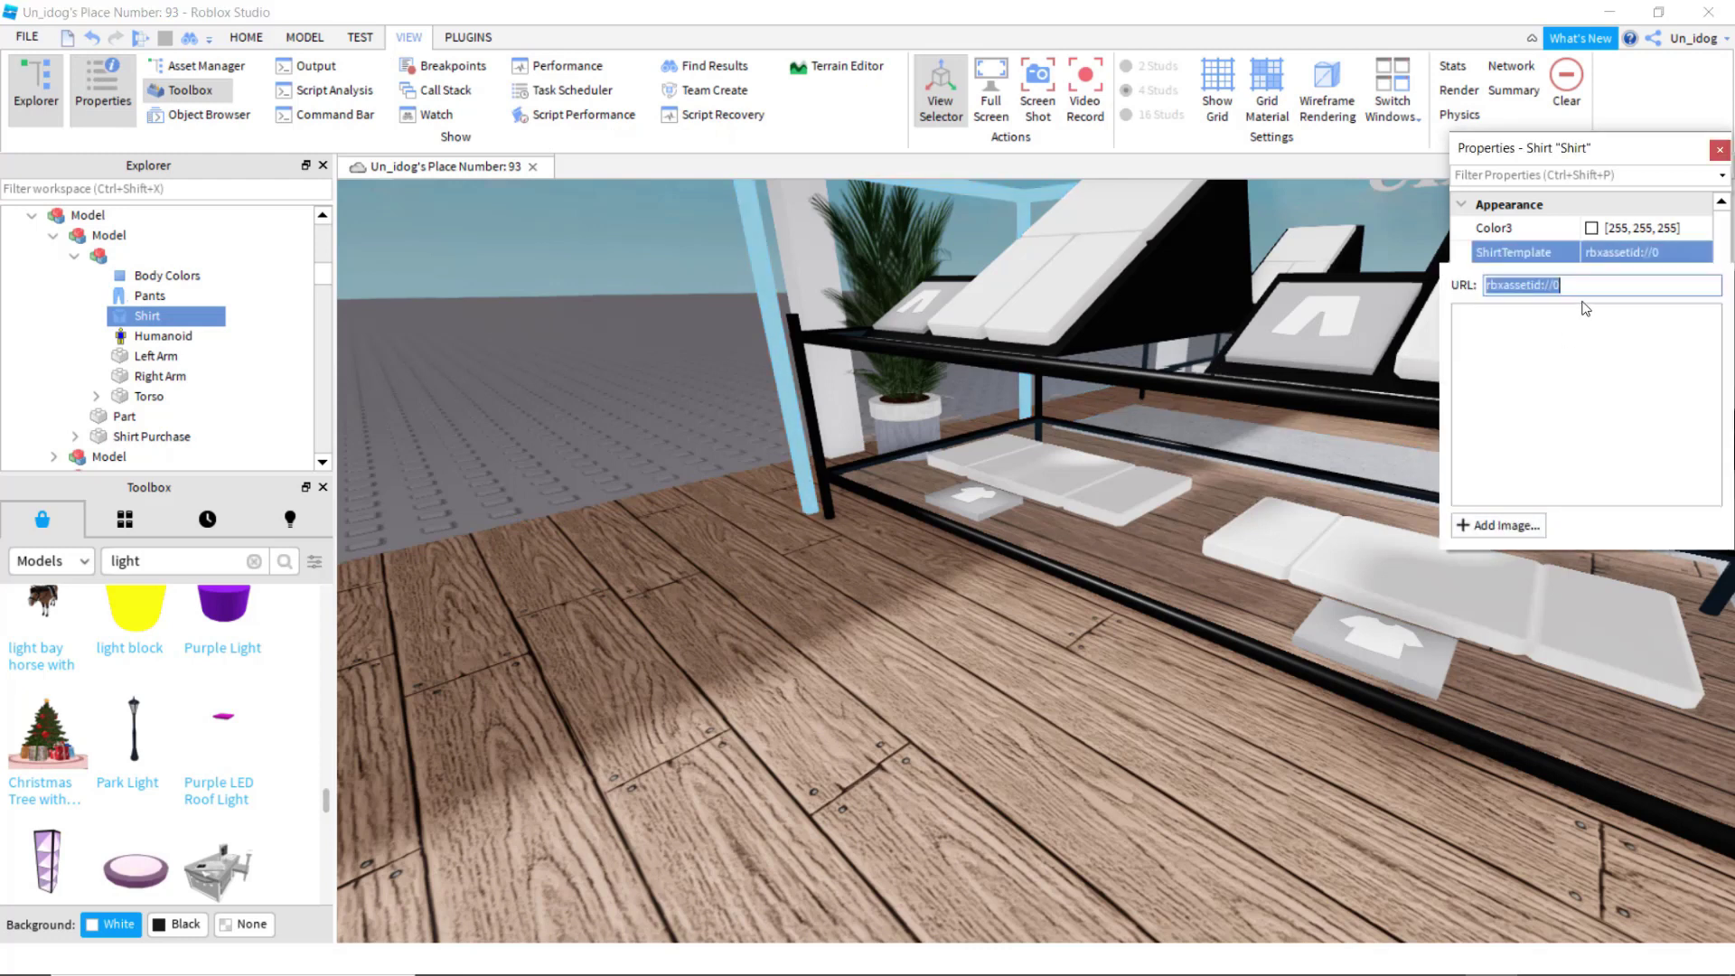
pyautogui.click(1631, 404)
pyautogui.press('Return')
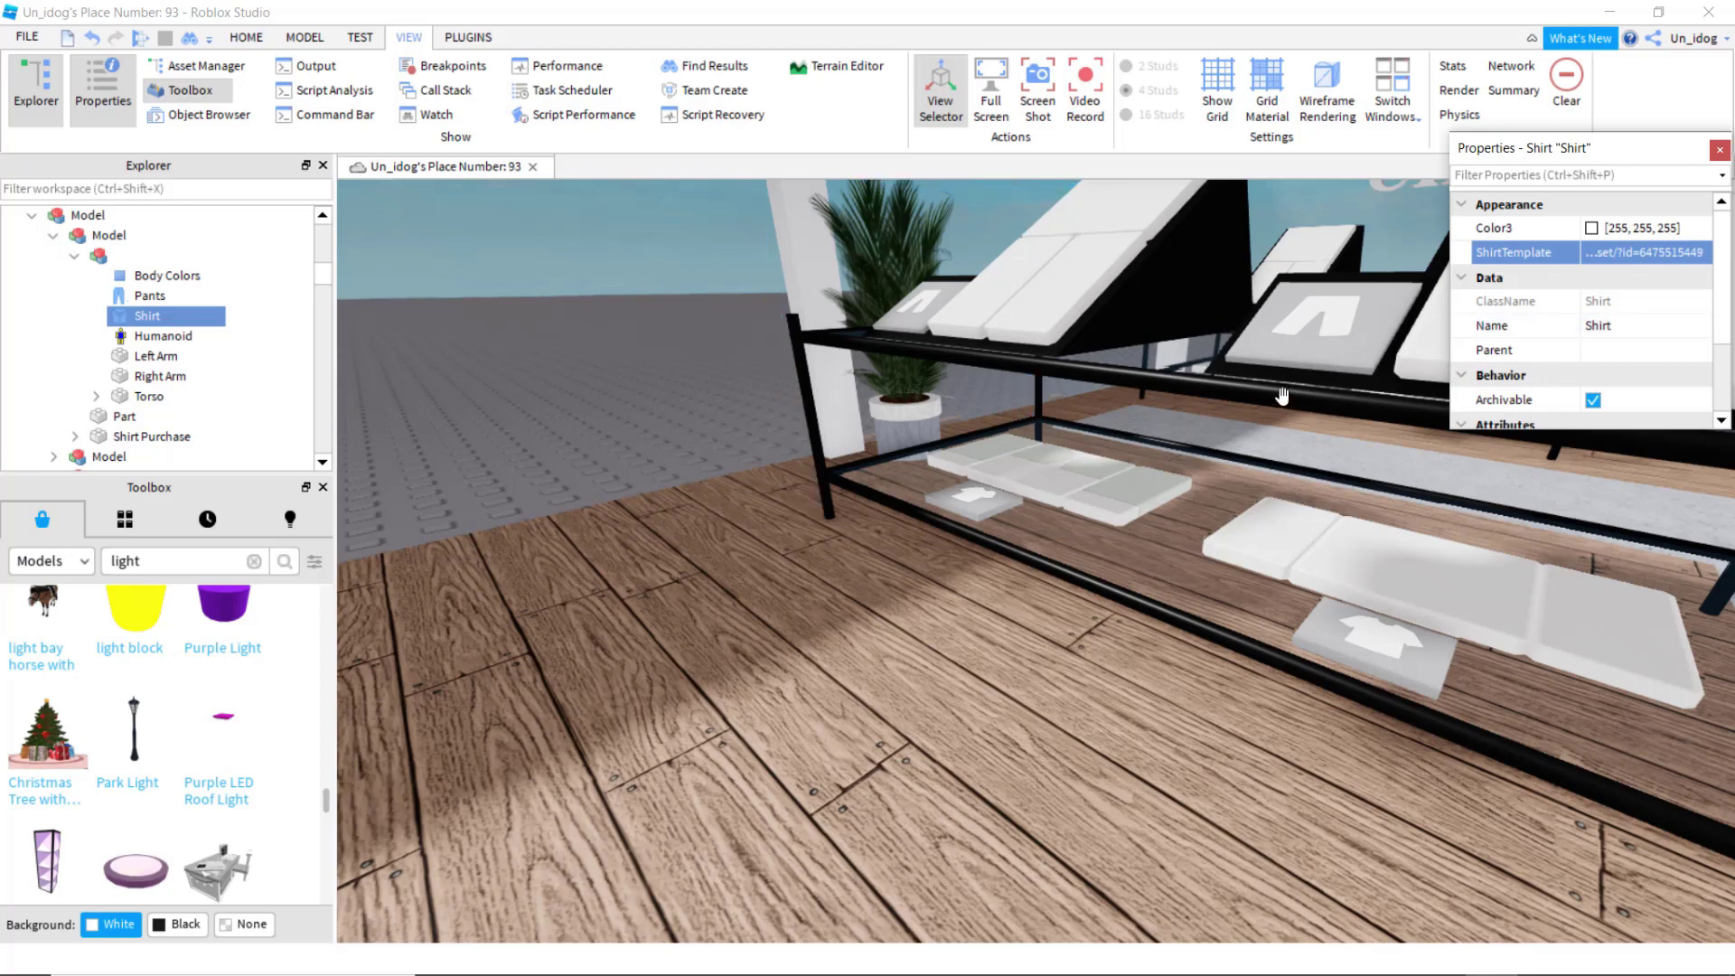
# Step: Search the toolbox models for "try on" and insert a try-on tool into the starter pack
pyautogui.scroll(-10, 1282, 395)
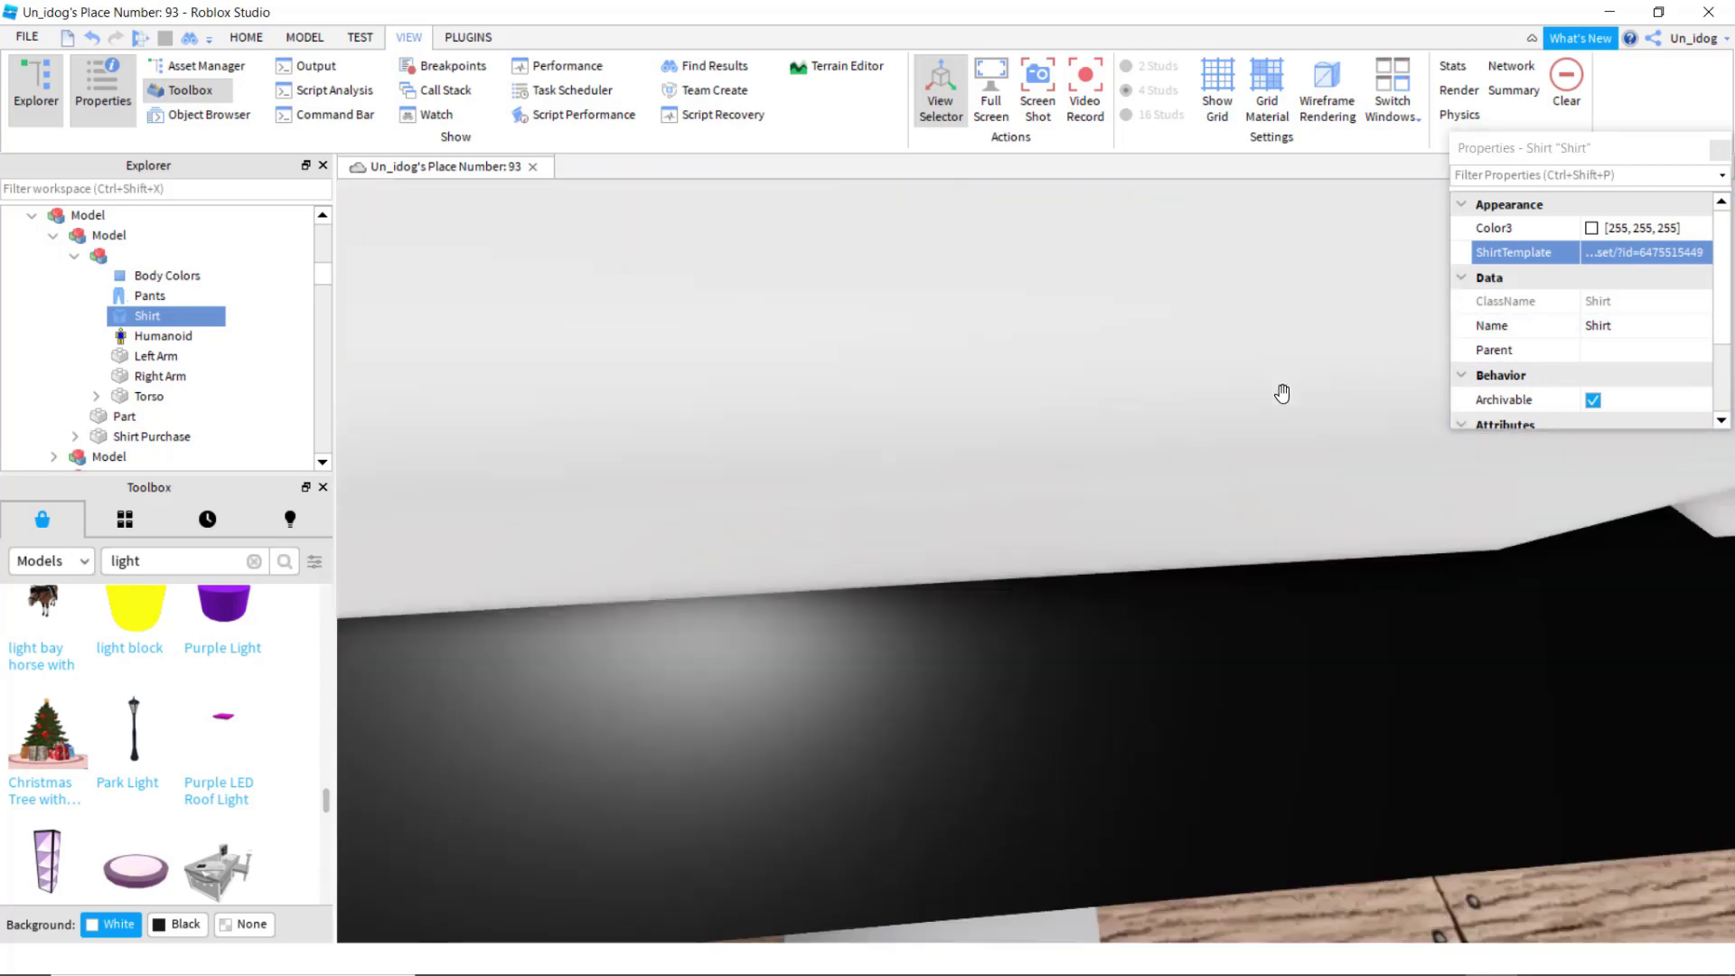
pyautogui.scroll(10, 1282, 395)
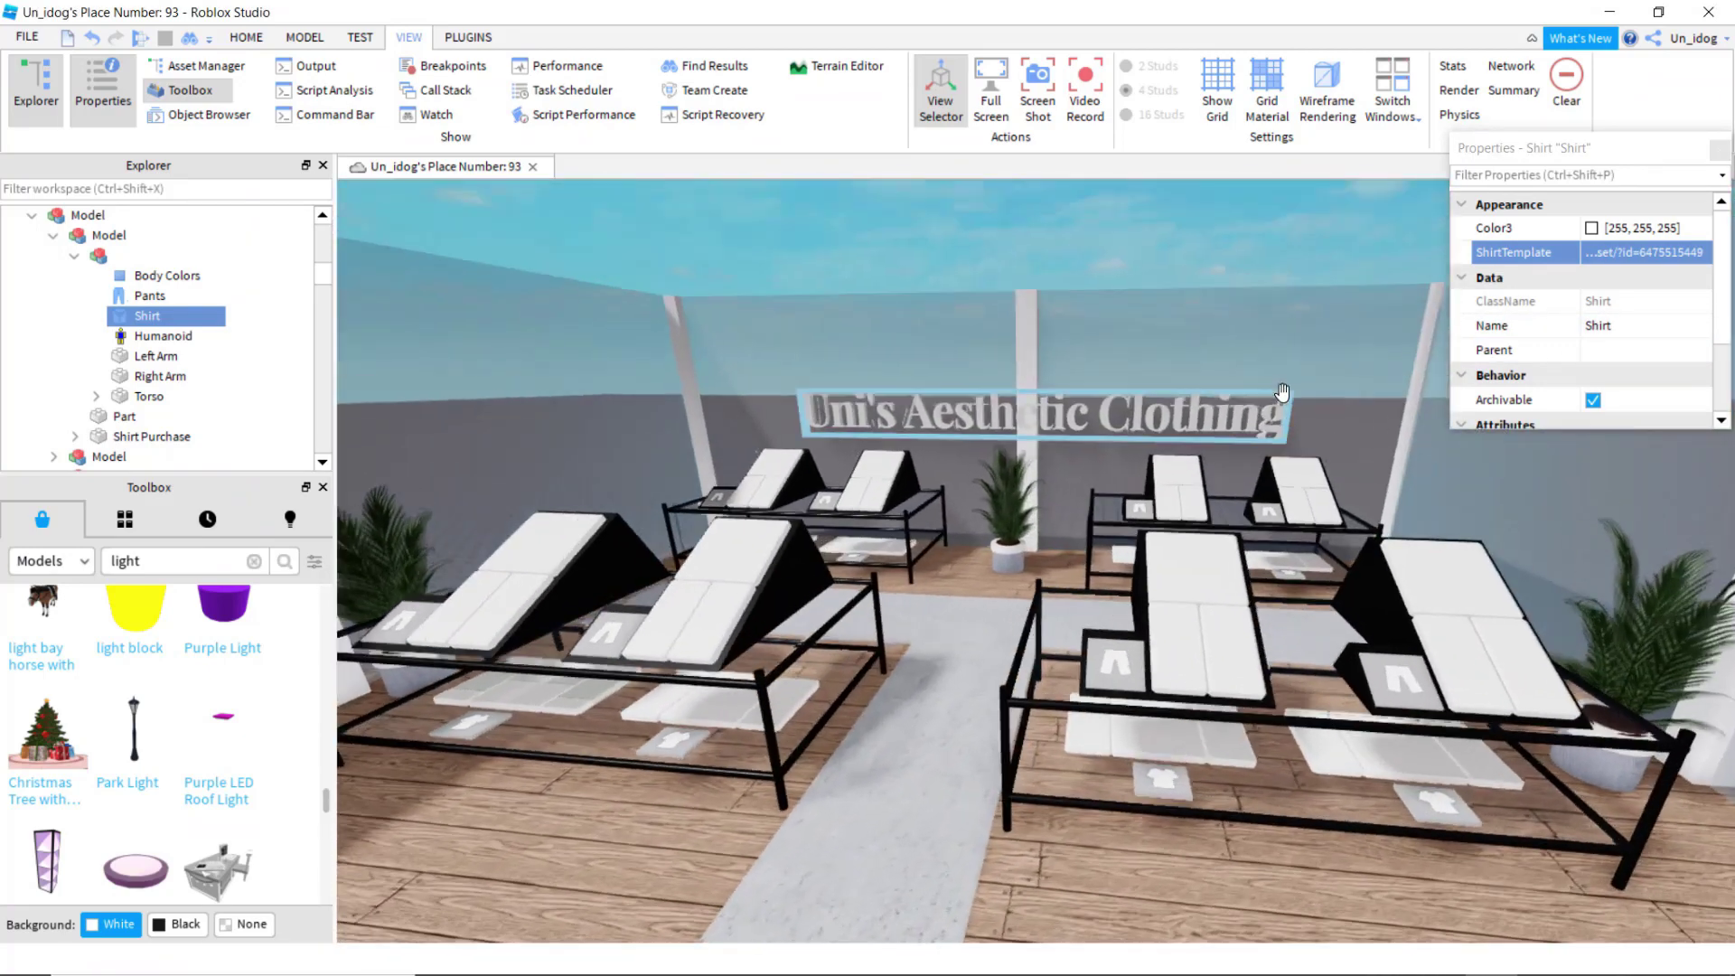
pyautogui.press('w')
pyautogui.press('a')
pyautogui.press('s')
pyautogui.click(128, 520)
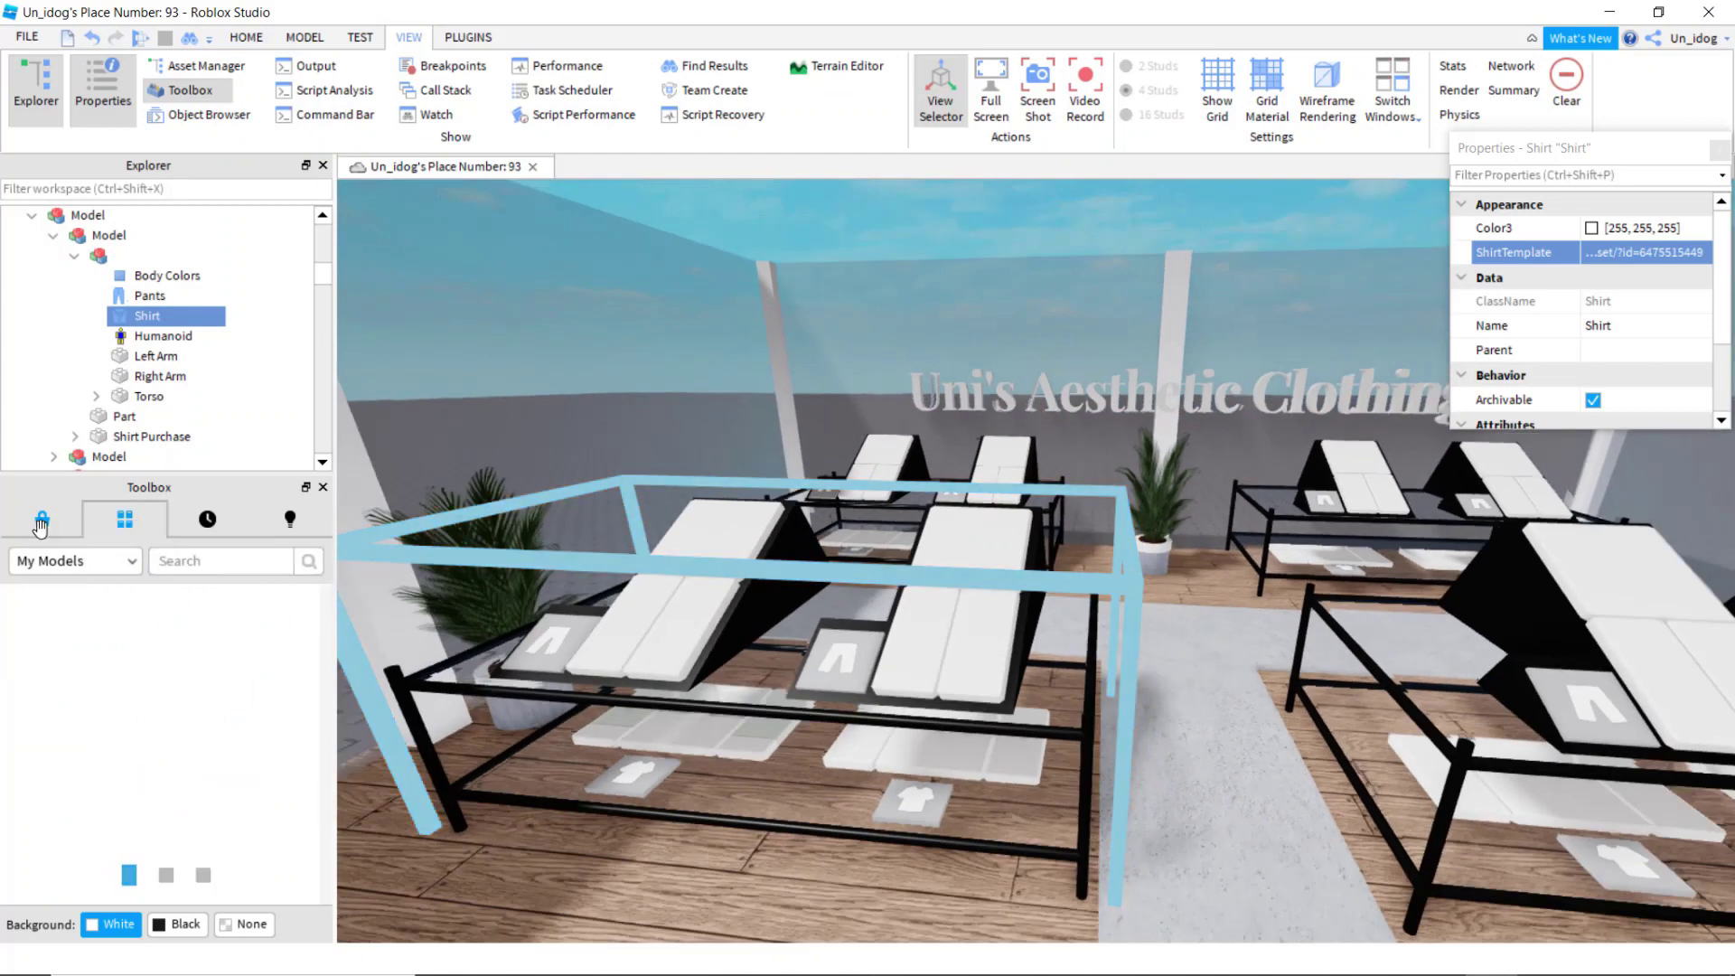
pyautogui.click(45, 522)
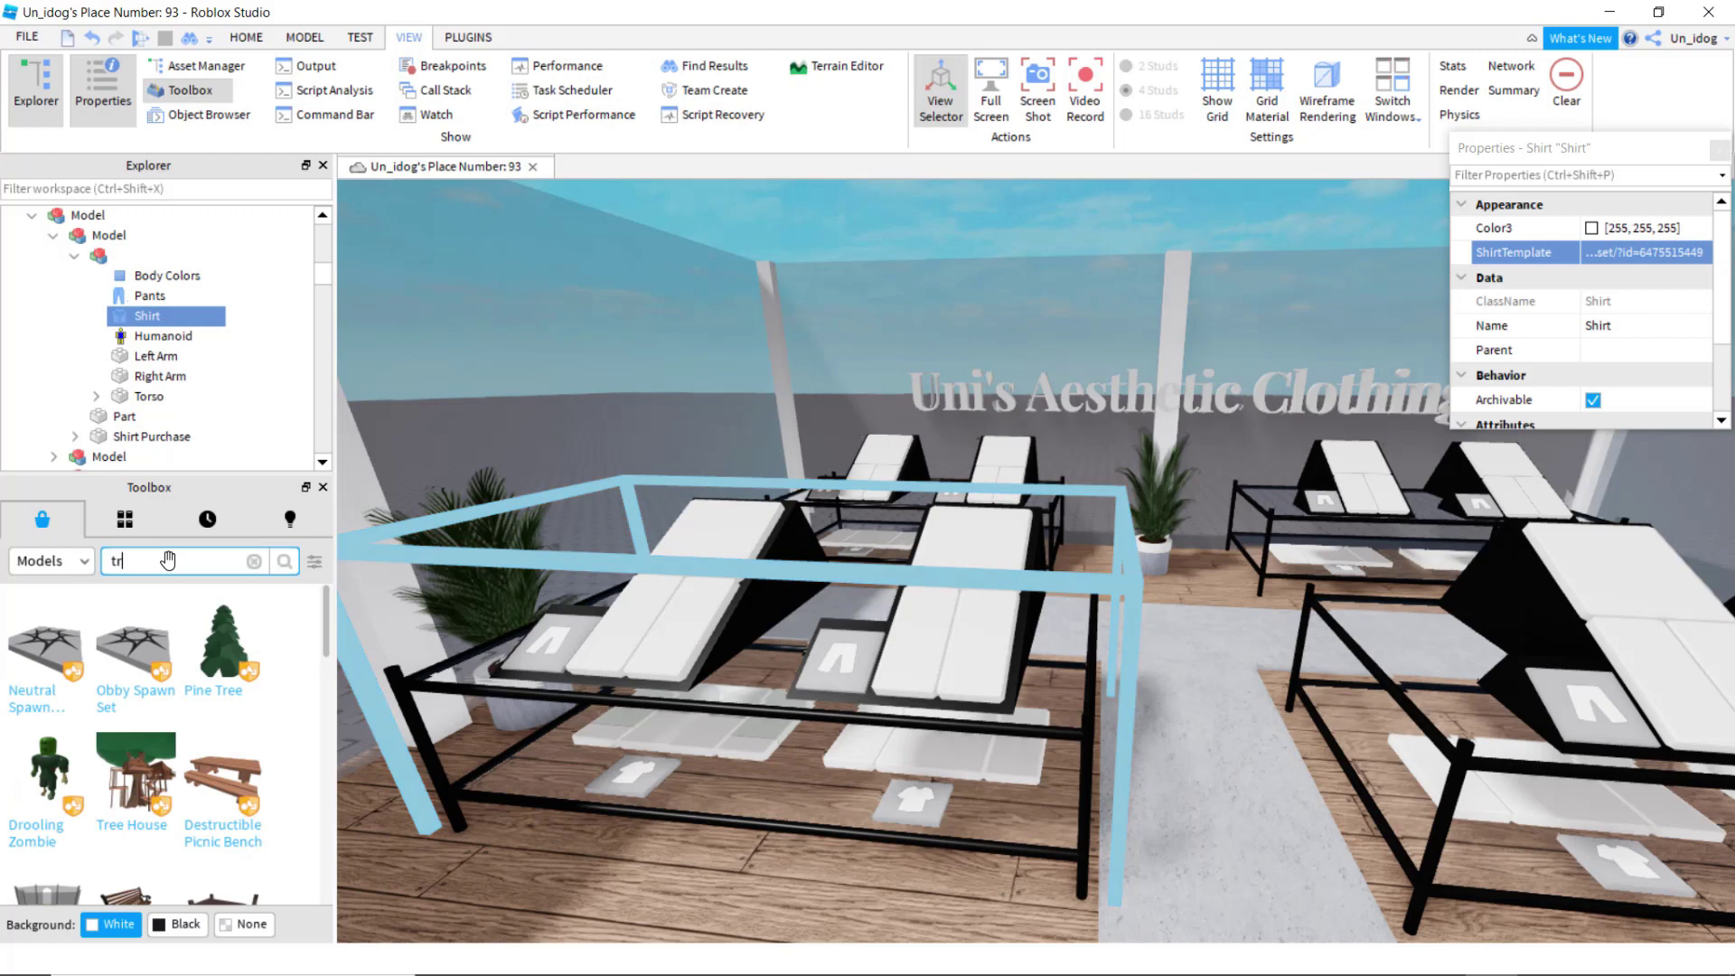
pyautogui.click(168, 560)
pyautogui.write('try on')
pyautogui.press('Return')
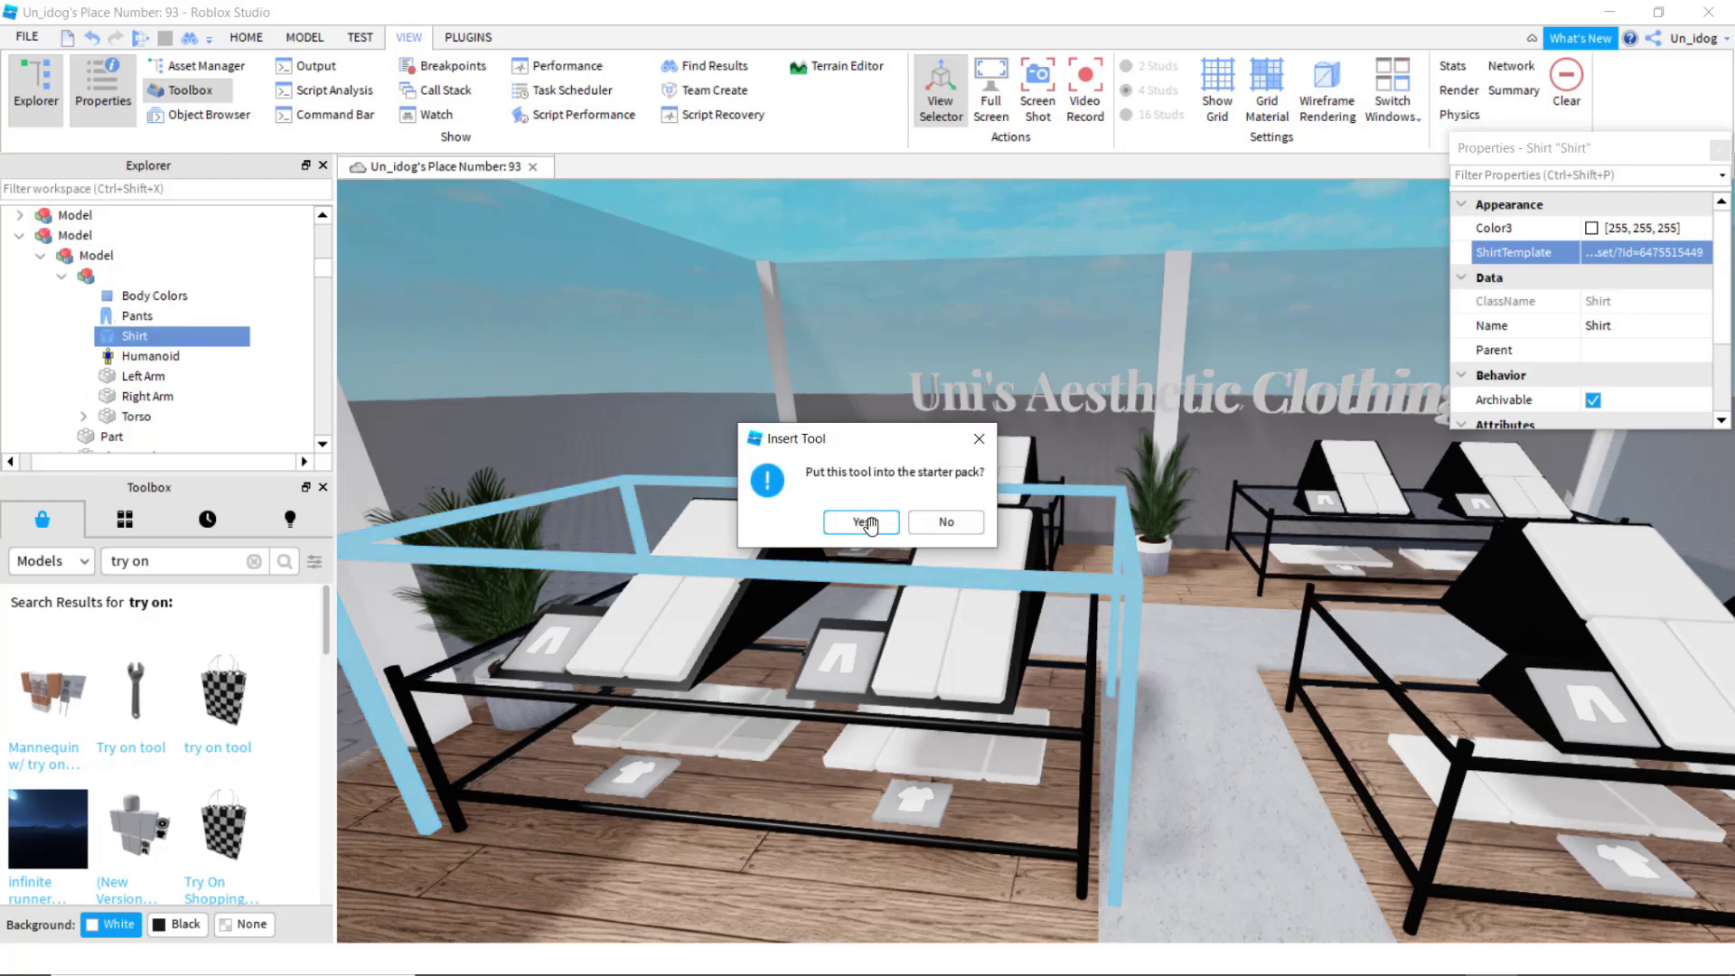
pyautogui.click(870, 525)
# Step: Select all the leftover models standing outside the store and delete them
pyautogui.moveTo(960, 564); pyautogui.dragTo(960, 574, button='right')
pyautogui.scroll(-7, 813, 587)
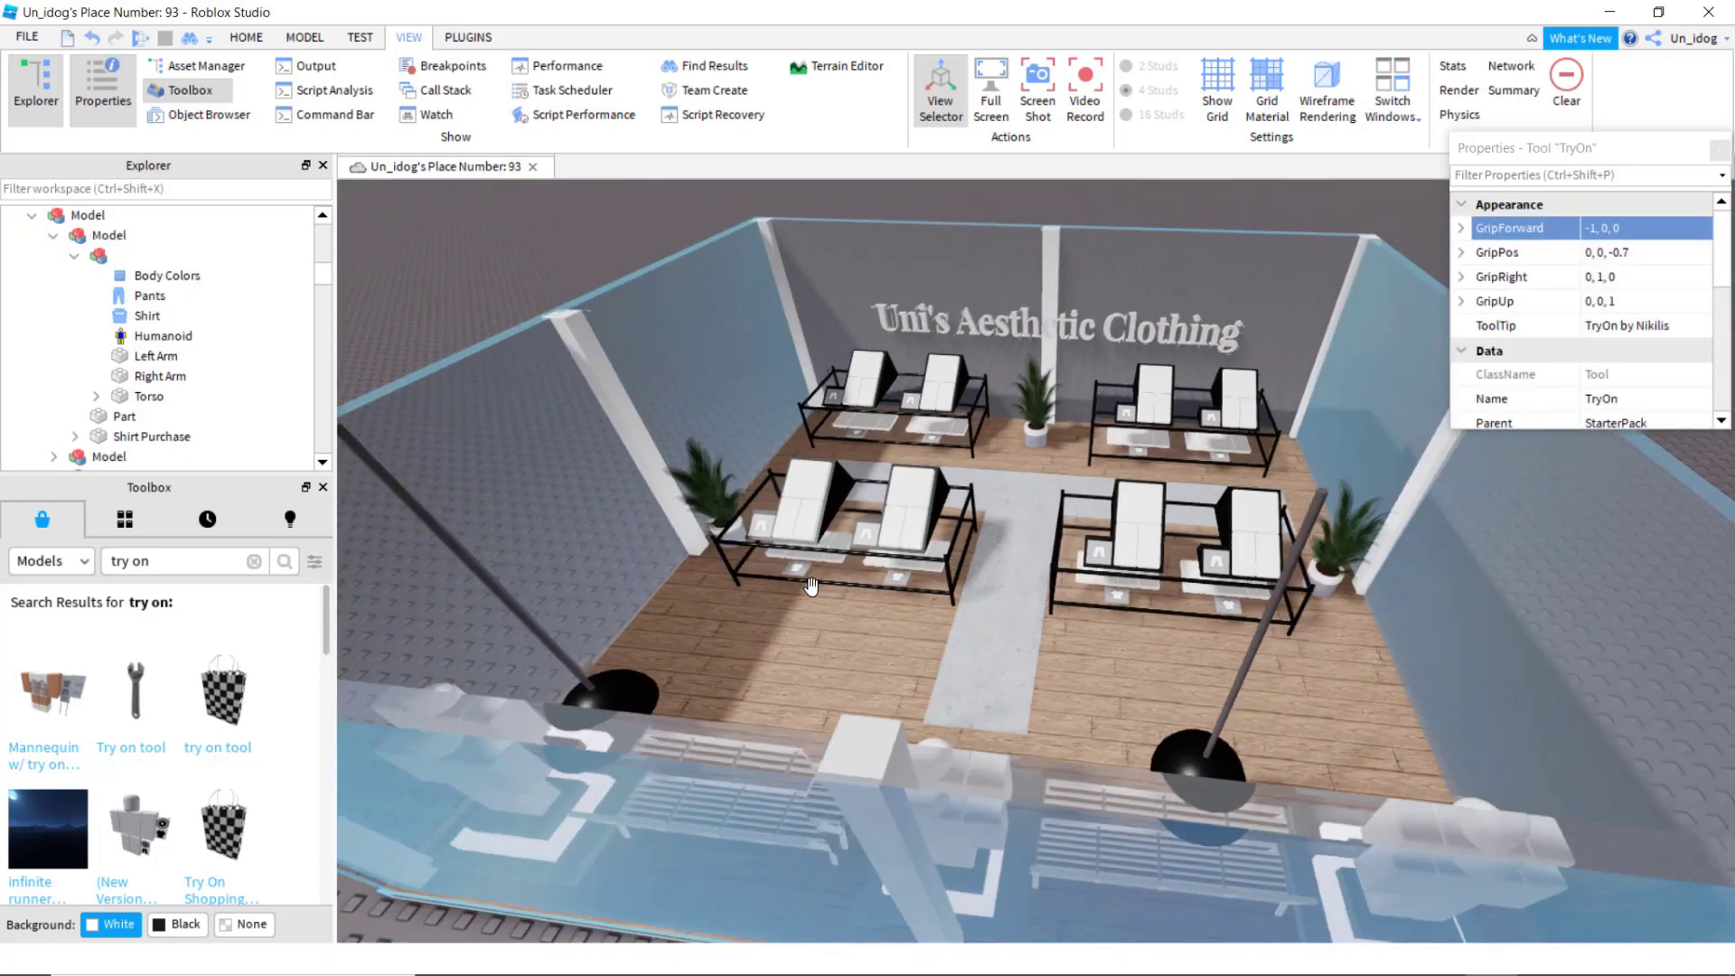
pyautogui.scroll(-6, 812, 587)
pyautogui.scroll(2, 1347, 631)
pyautogui.click(1216, 666)
pyautogui.scroll(3, 1216, 666)
pyautogui.moveTo(1216, 666); pyautogui.dragTo(870, 239, button='right')
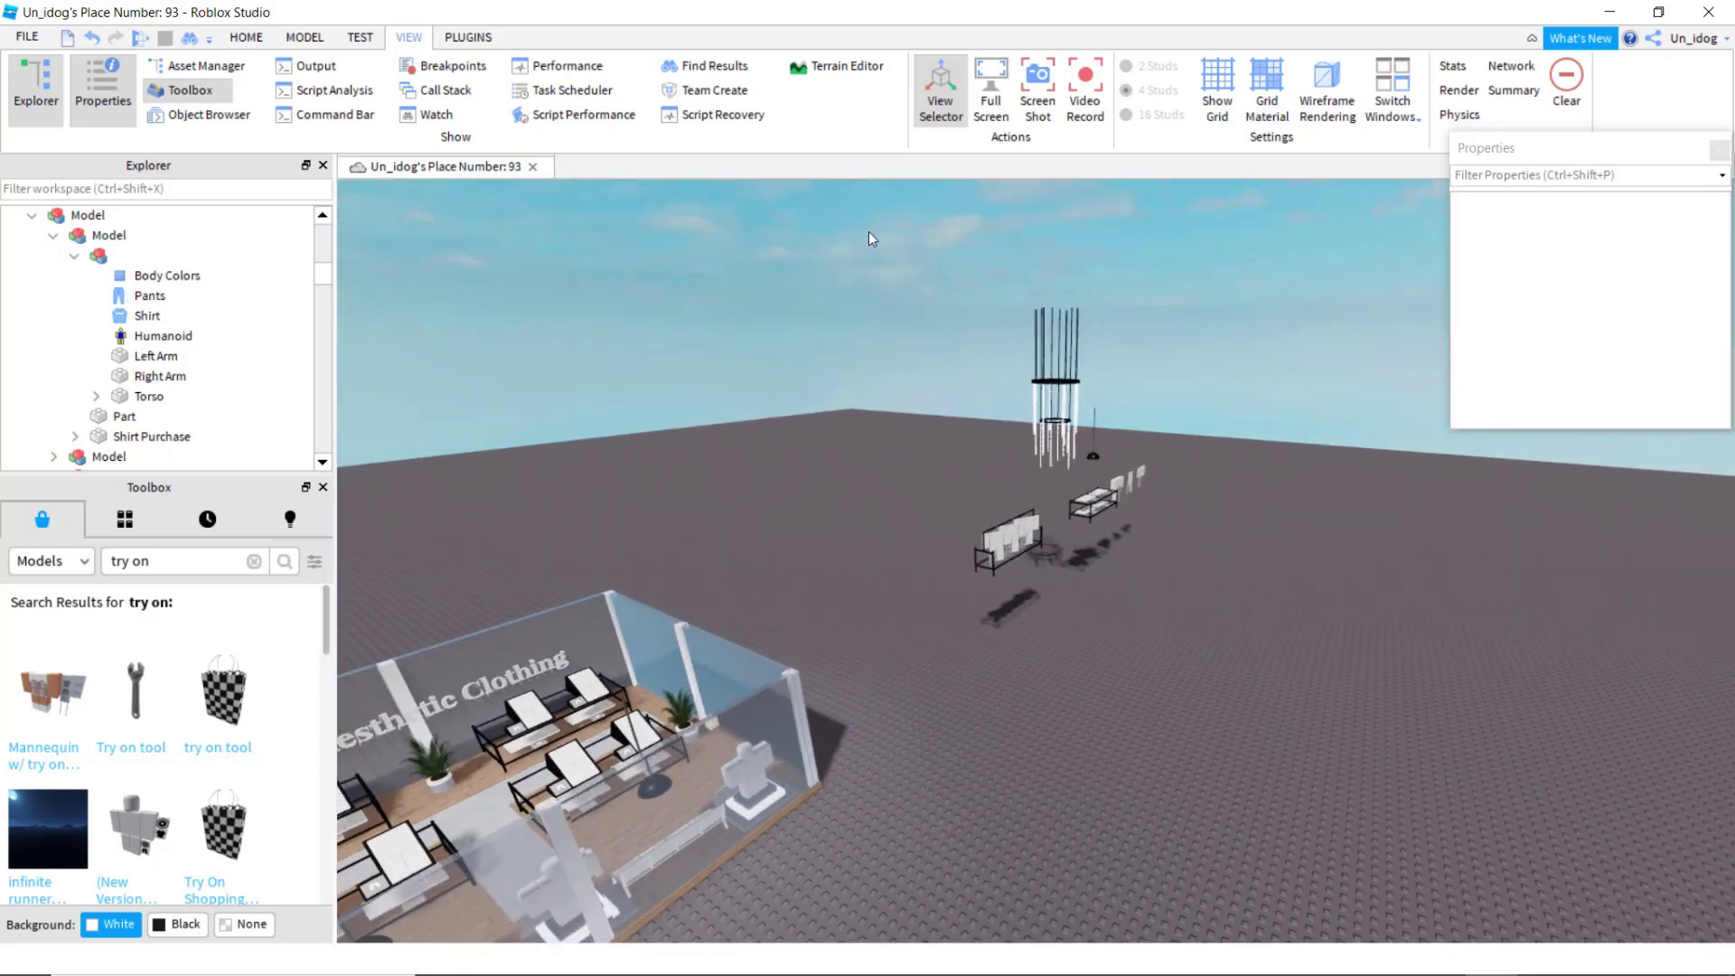
pyautogui.moveTo(1232, 593); pyautogui.dragTo(1219, 560)
pyautogui.rightClick(1014, 528)
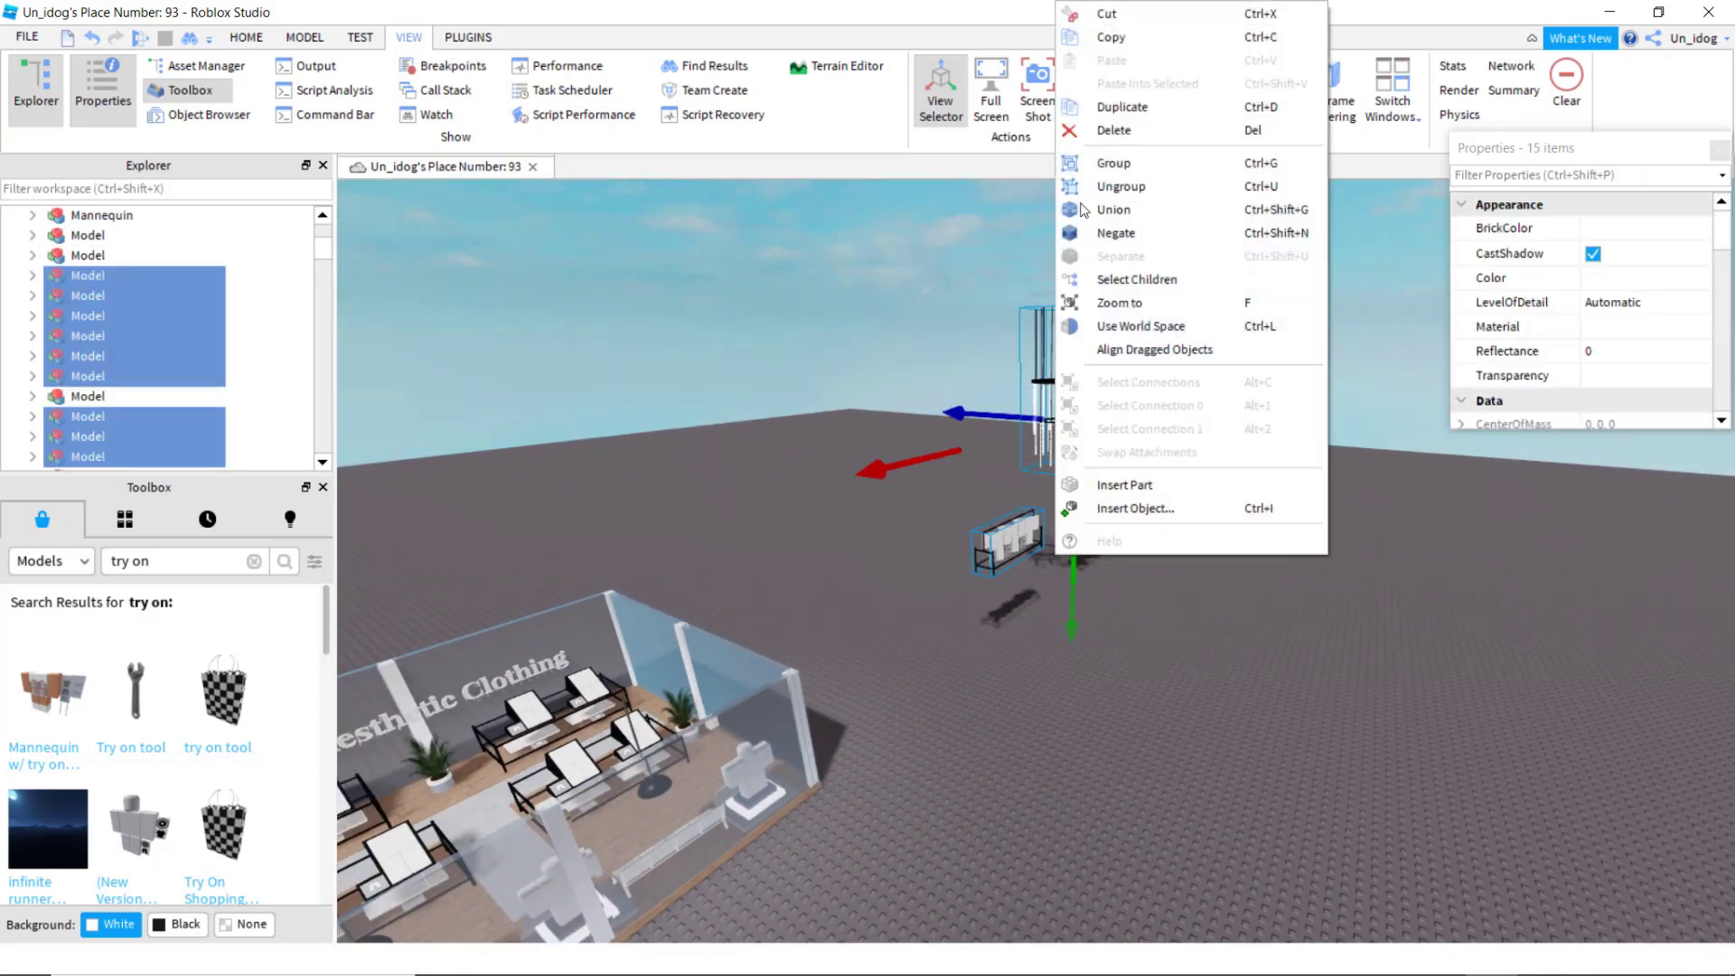
pyautogui.click(1106, 126)
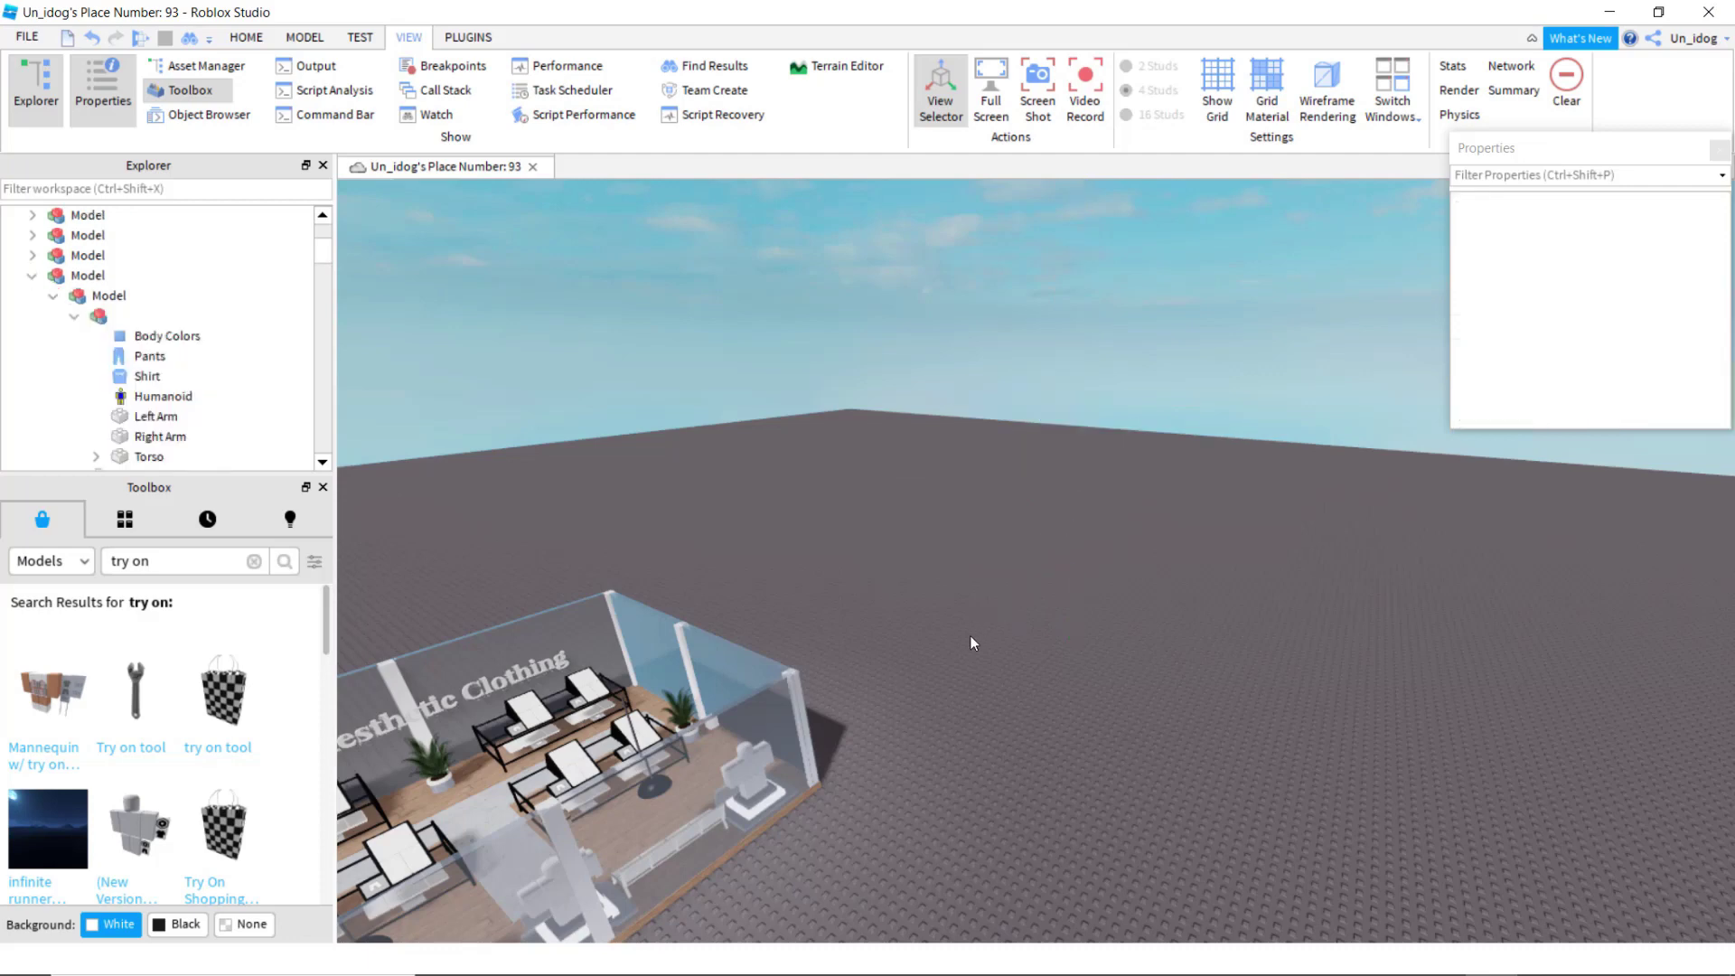
# Step: Select the whole store with its furnishings, move it across the baseplate and deselect it
pyautogui.moveTo(972, 643); pyautogui.dragTo(964, 647, button='right')
pyautogui.scroll(4, 1039, 632)
pyautogui.moveTo(1116, 620); pyautogui.dragTo(1119, 619, button='right')
pyautogui.scroll(3, 1119, 620)
pyautogui.scroll(-6, 1119, 620)
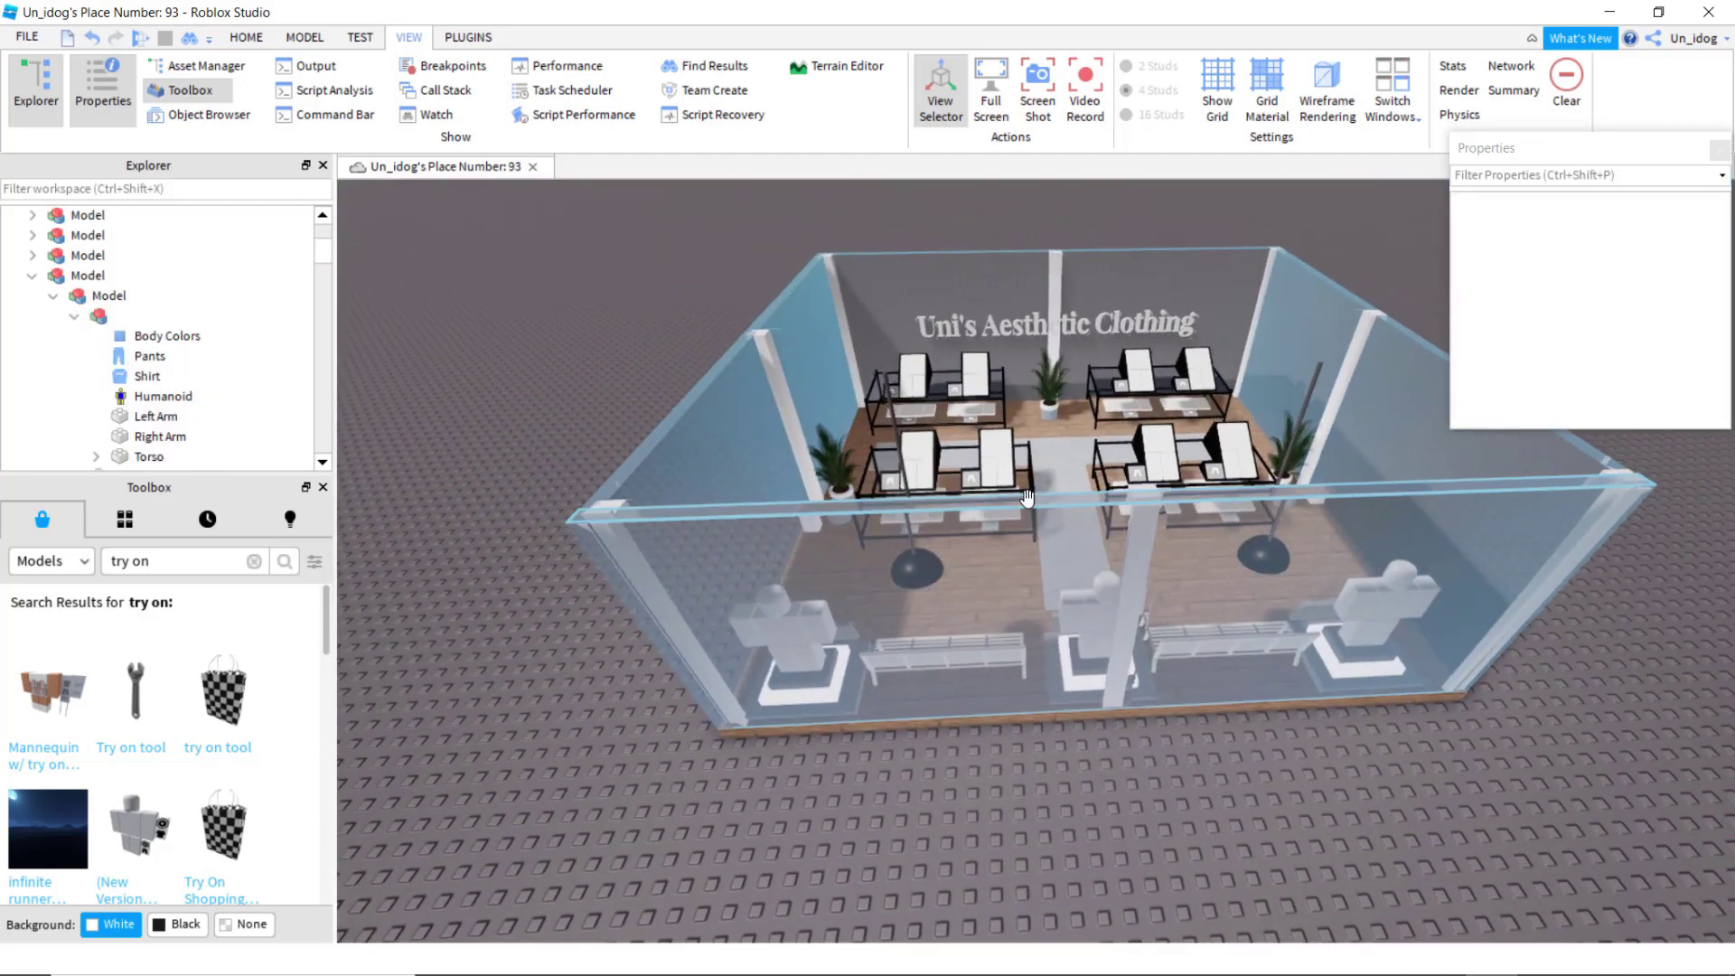
pyautogui.moveTo(600, 256); pyautogui.dragTo(1553, 785)
pyautogui.moveTo(1487, 783); pyautogui.dragTo(1436, 777, button='right')
pyautogui.scroll(-3, 1451, 782)
pyautogui.moveTo(1013, 602); pyautogui.dragTo(1057, 470)
pyautogui.moveTo(1205, 638); pyautogui.dragTo(1205, 644, button='right')
pyautogui.scroll(-3, 1204, 645)
pyautogui.click(1205, 643)
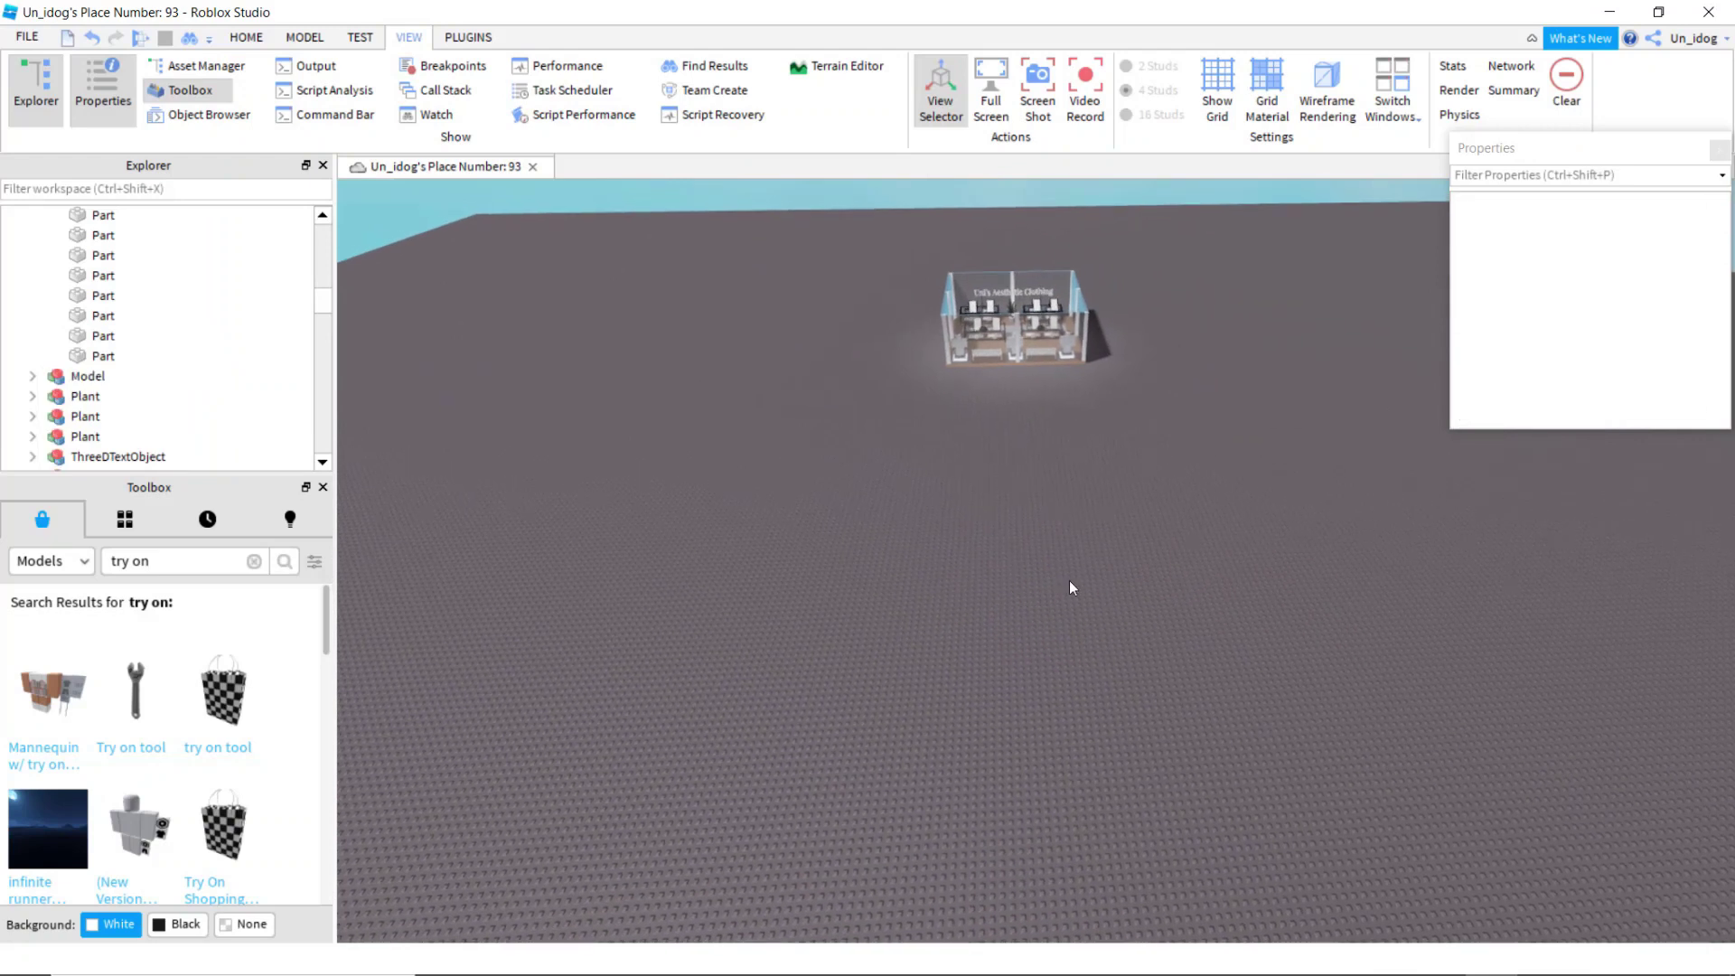
# Step: Open the Terrain Editor
pyautogui.click(259, 38)
pyautogui.click(466, 39)
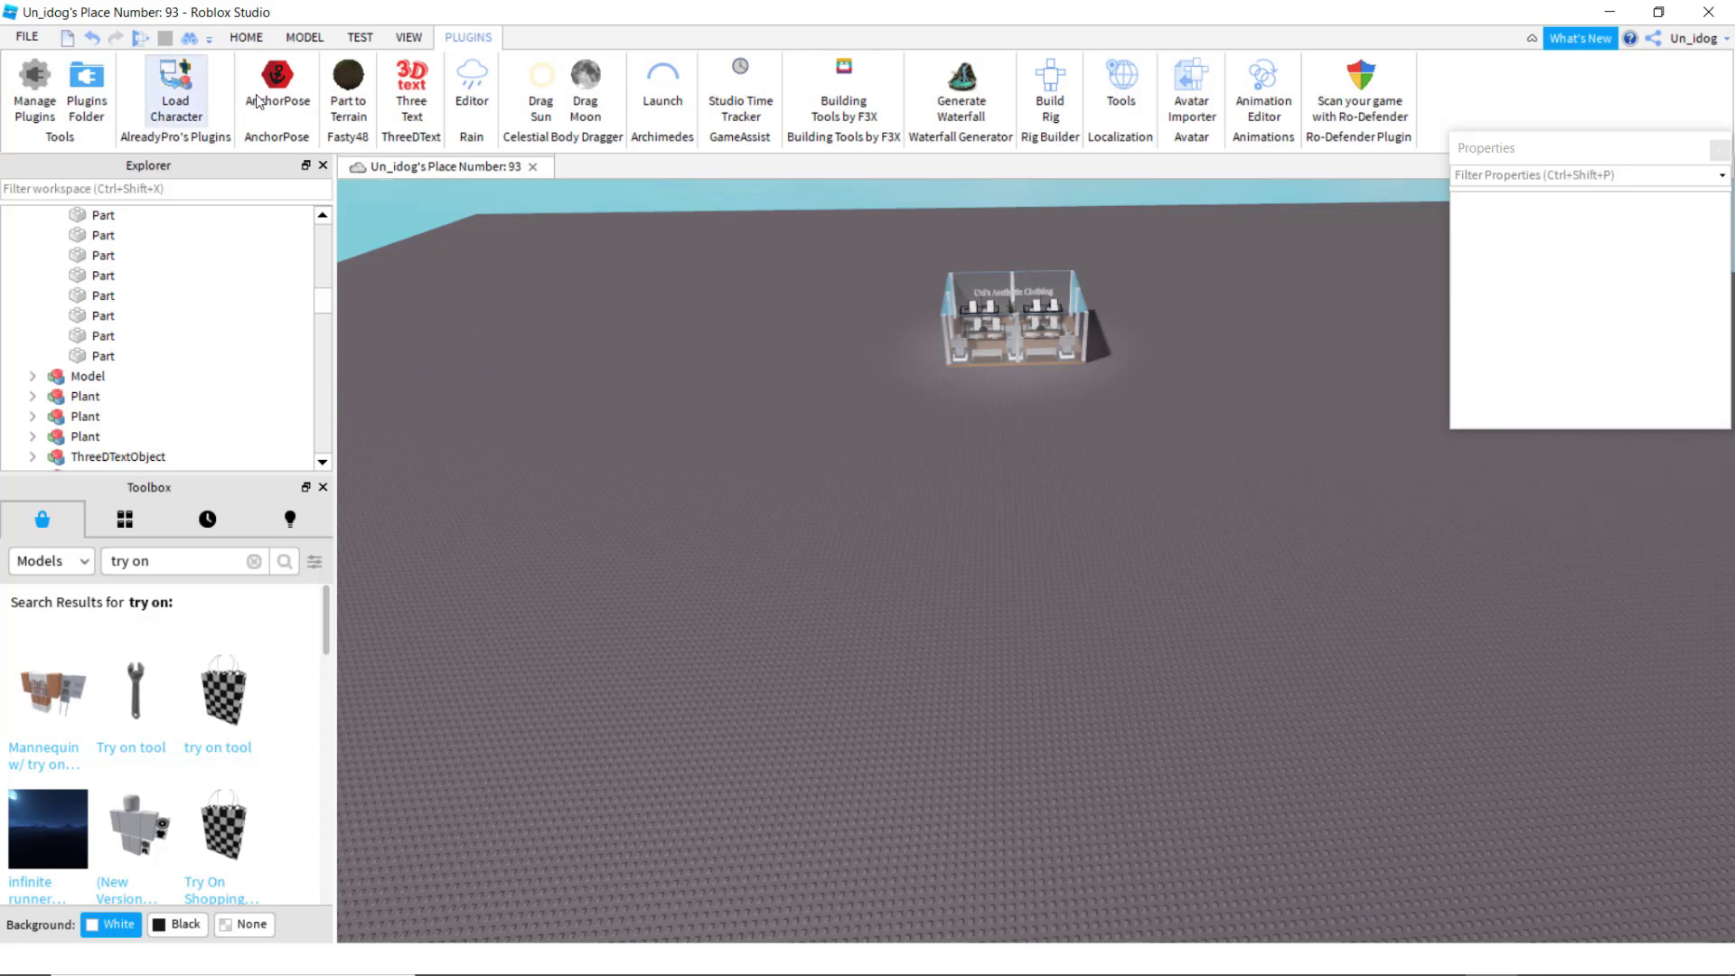
pyautogui.click(408, 38)
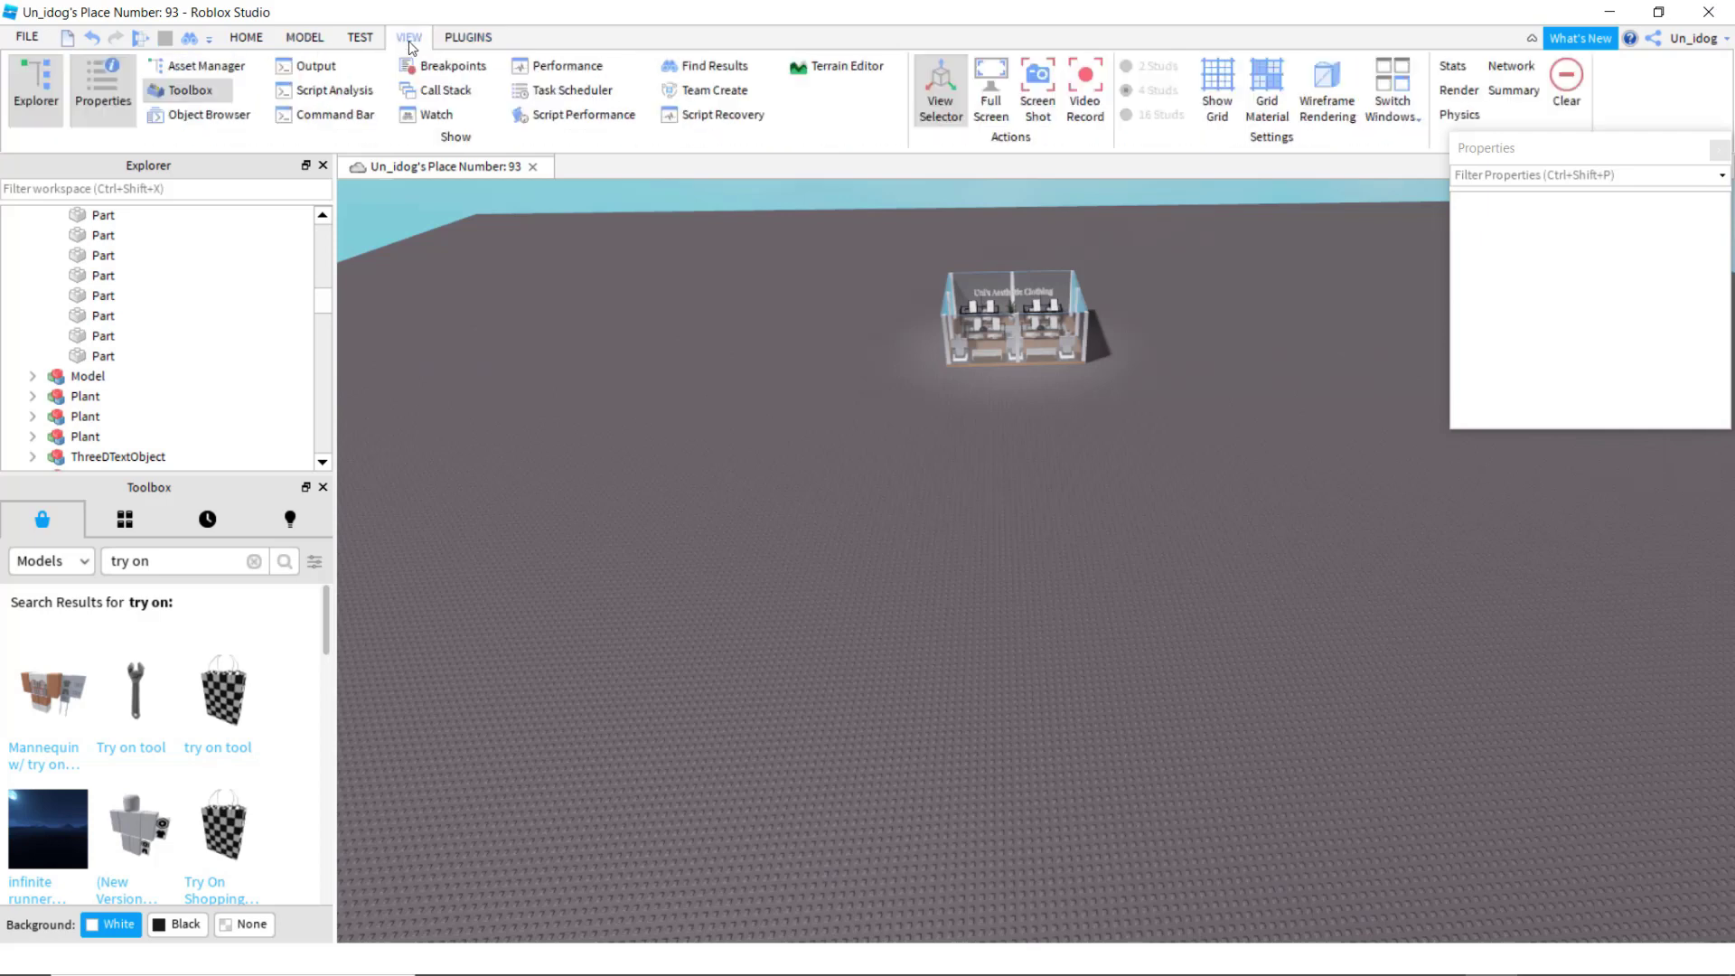
pyautogui.click(840, 76)
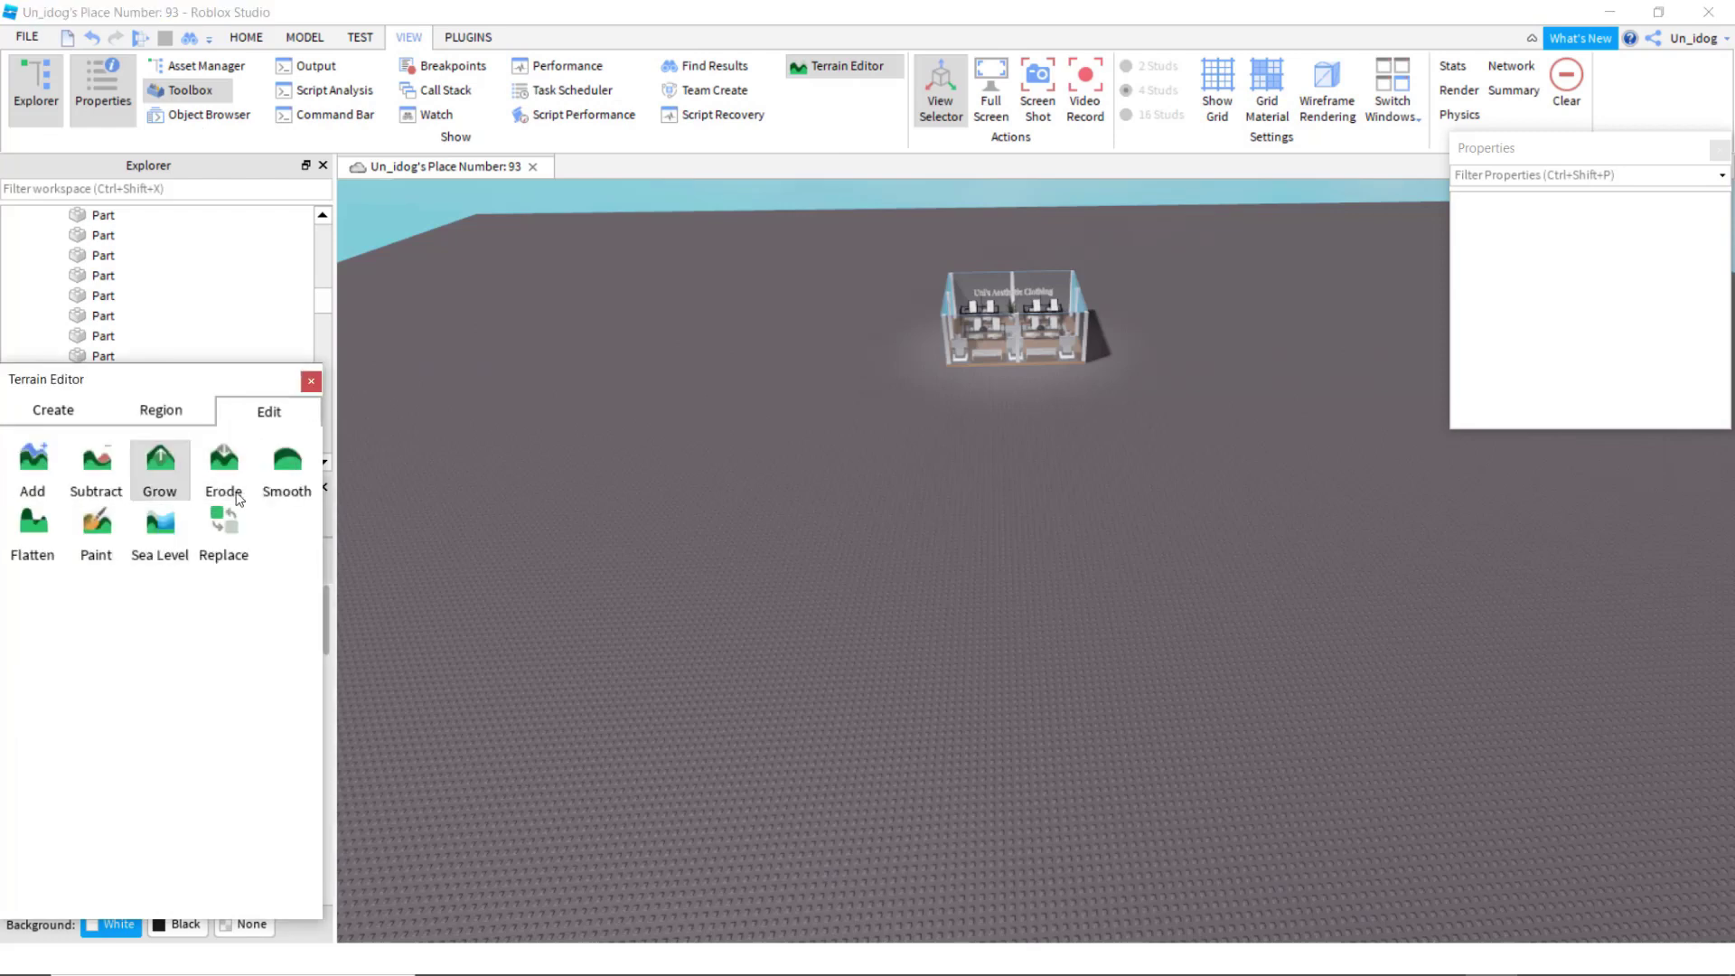
# Step: Add a broad, low hill of grass terrain in front of the store with a size 6 round brush and close the Terrain Editor
pyautogui.click(42, 464)
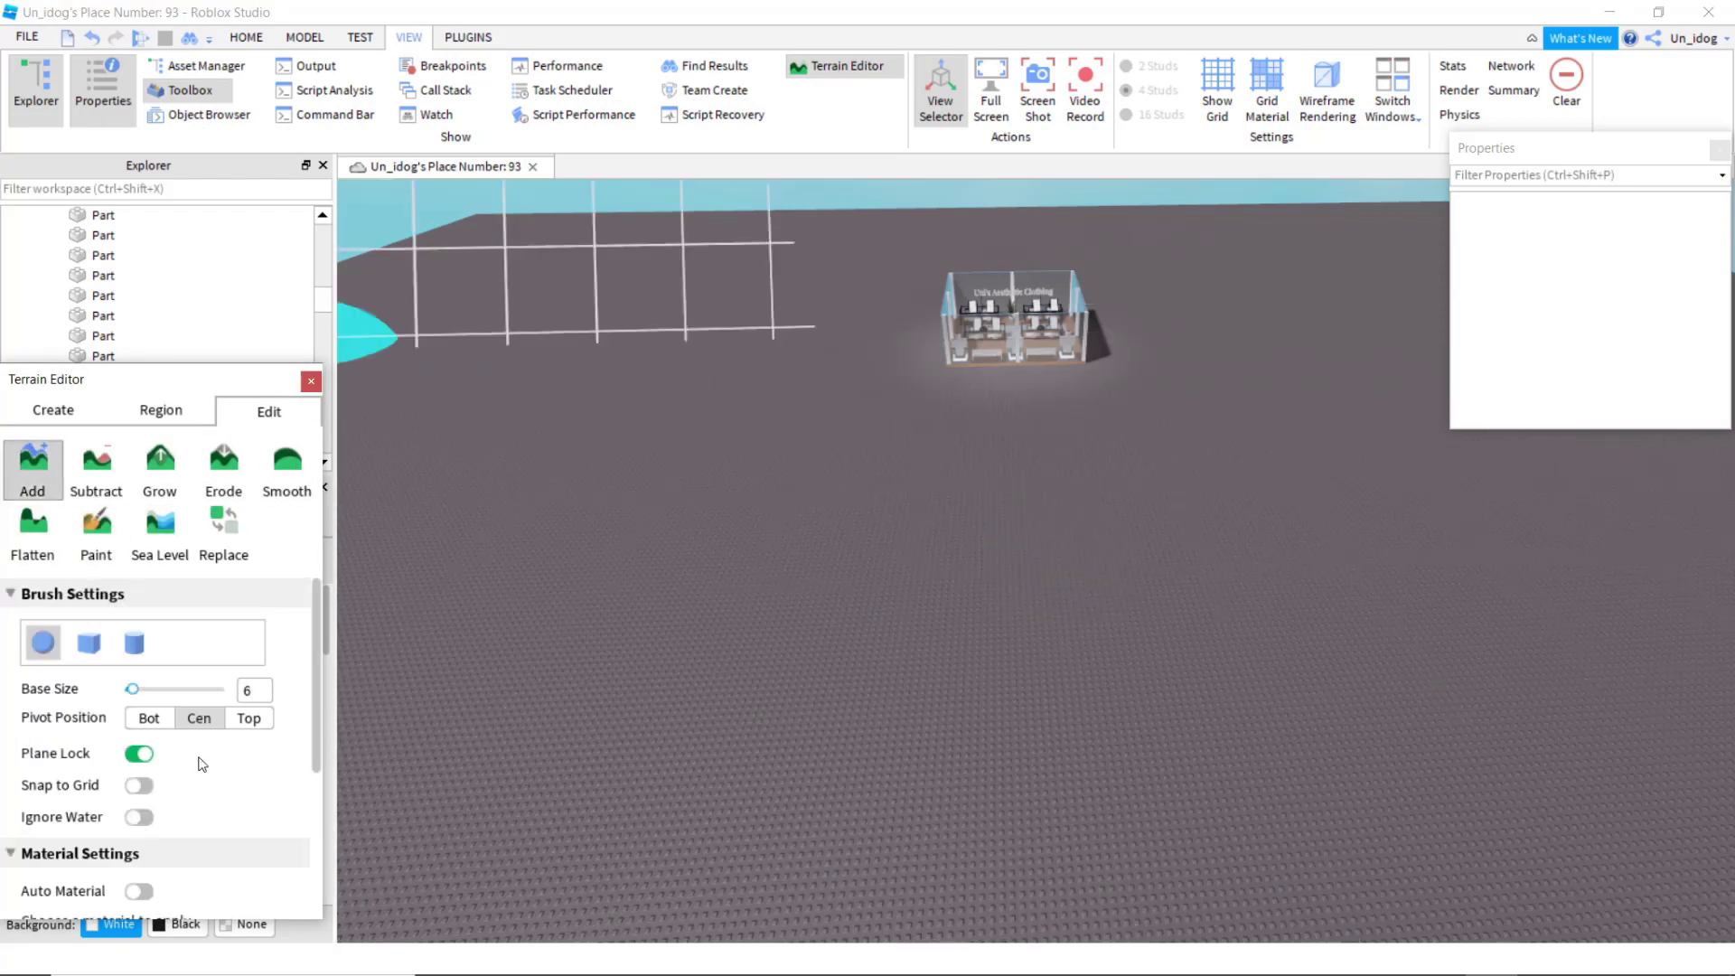
pyautogui.scroll(-5, 124, 761)
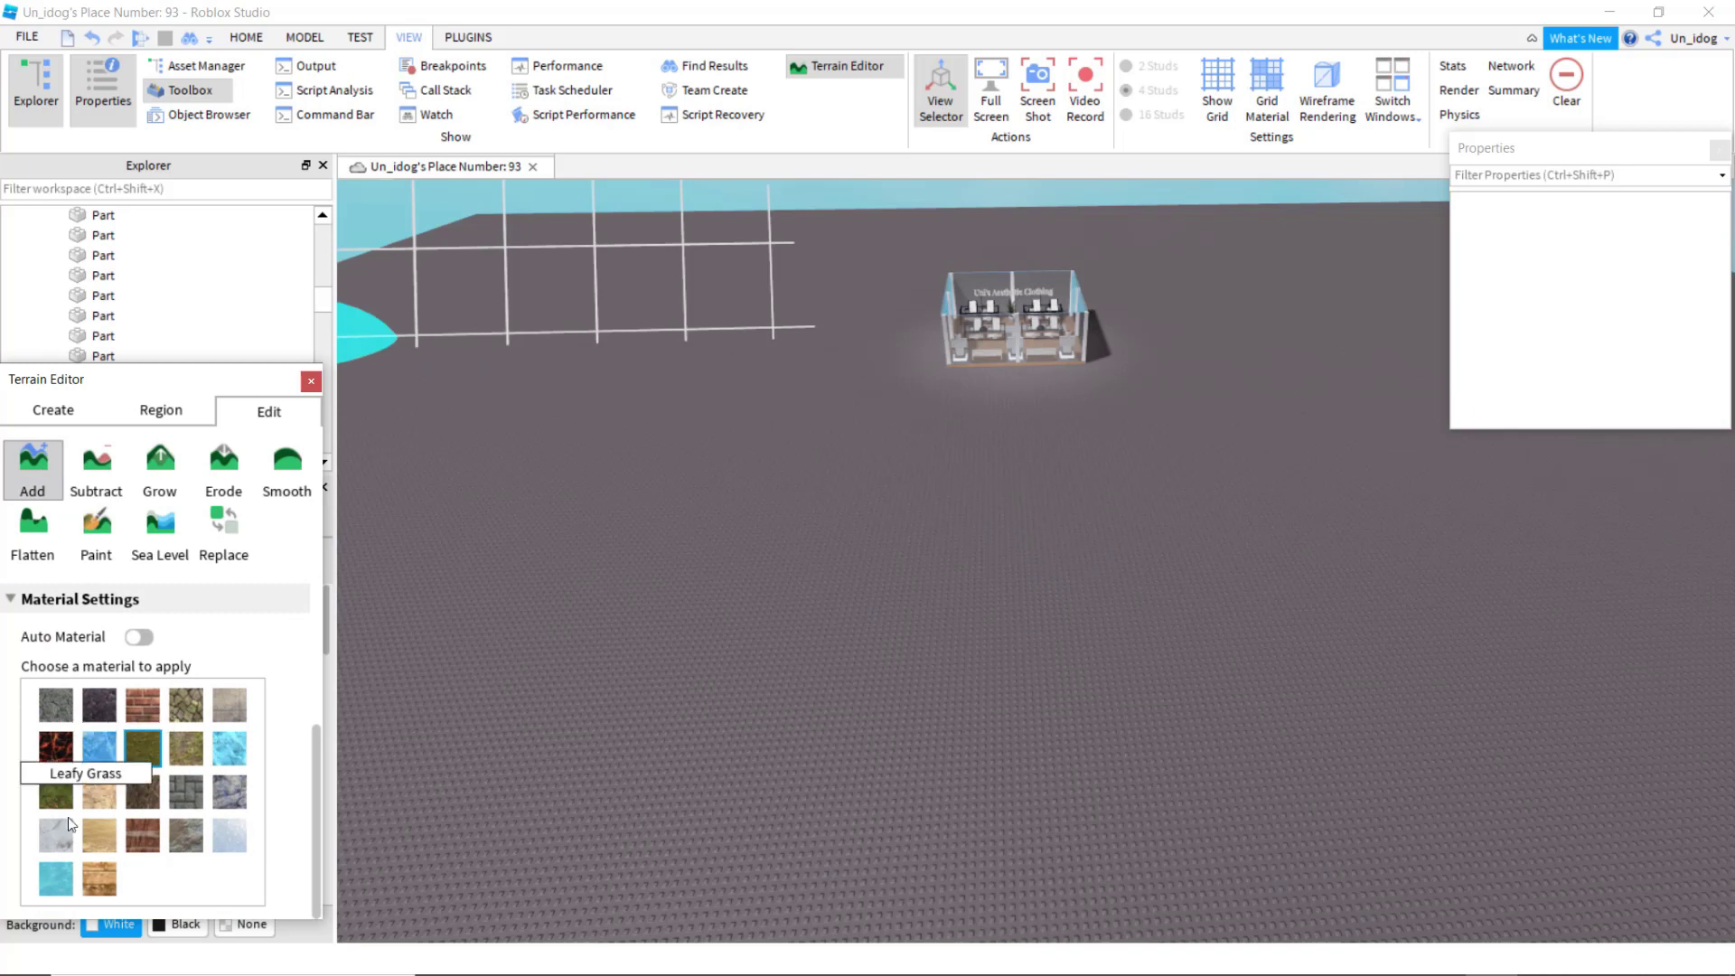
pyautogui.moveTo(920, 659); pyautogui.dragTo(902, 610, button='right')
pyautogui.moveTo(901, 610)
pyautogui.mouseDown()
pyautogui.moveTo(1180, 757)
pyautogui.moveTo(949, 578)
pyautogui.moveTo(961, 720)
pyautogui.moveTo(1109, 644)
pyautogui.moveTo(804, 612)
pyautogui.moveTo(1119, 893)
pyautogui.moveTo(1256, 687)
pyautogui.moveTo(853, 669)
pyautogui.moveTo(1310, 705)
pyautogui.moveTo(1239, 721)
pyautogui.moveTo(1081, 544)
pyautogui.moveTo(1052, 456)
pyautogui.moveTo(701, 656)
pyautogui.moveTo(979, 949)
pyautogui.moveTo(1283, 630)
pyautogui.moveTo(978, 479)
pyautogui.mouseUp()
pyautogui.scroll(5, 1083, 712)
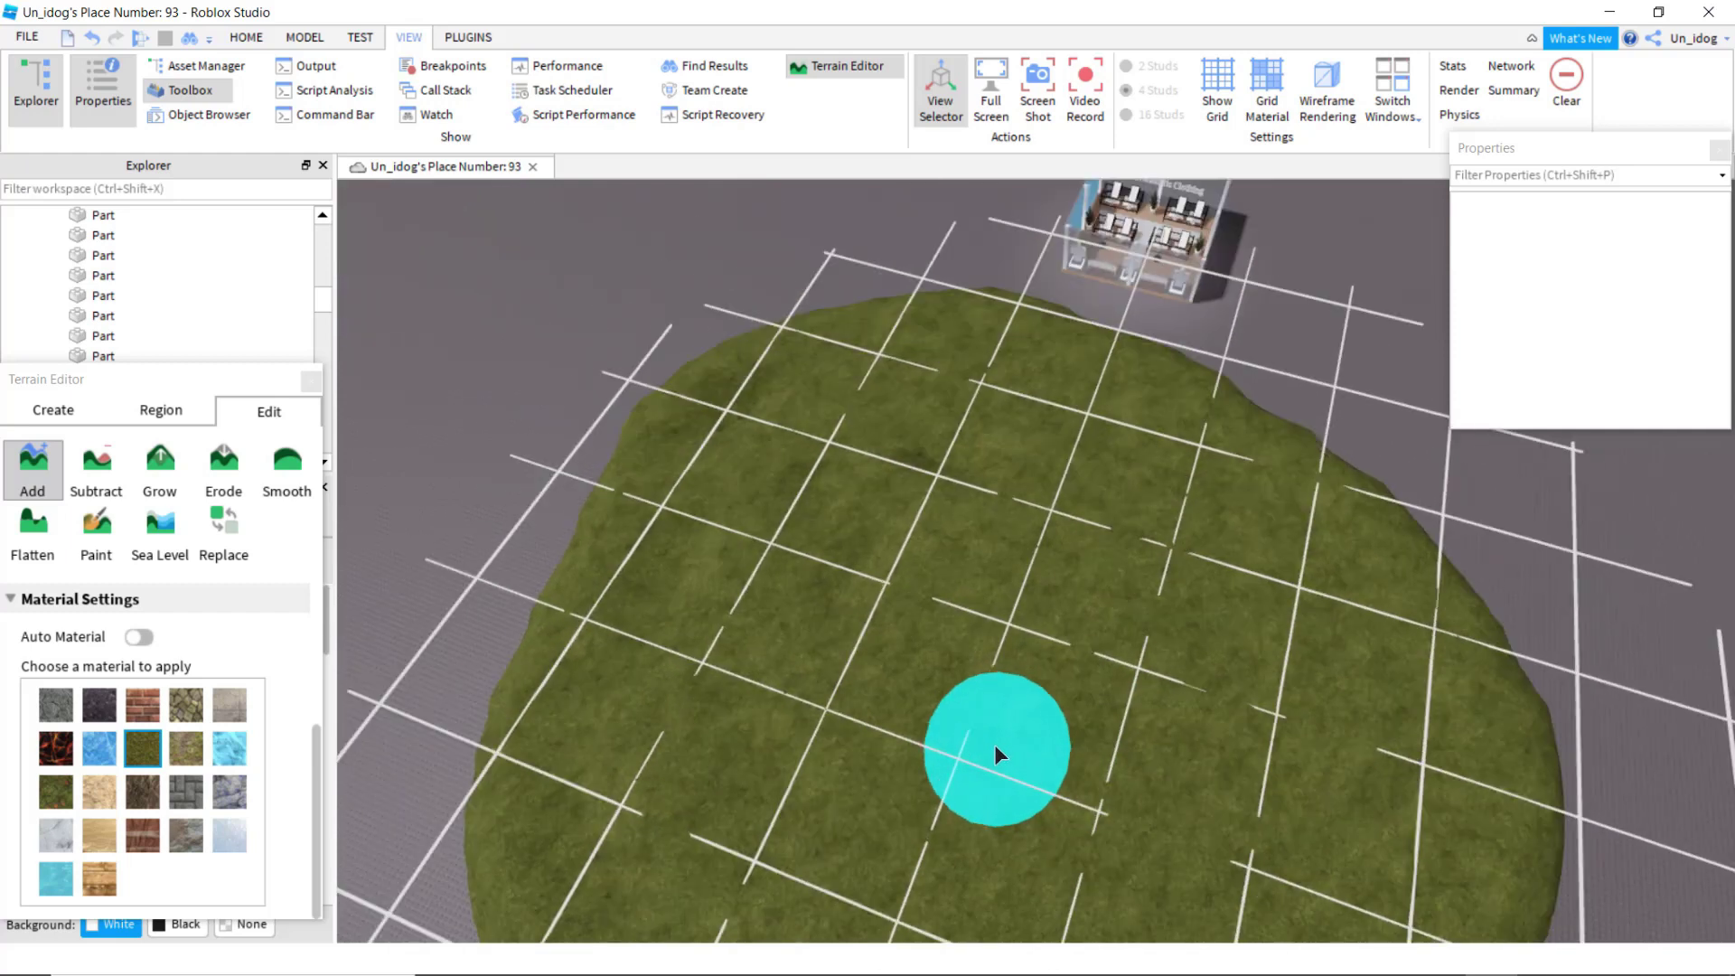
pyautogui.scroll(8, 995, 746)
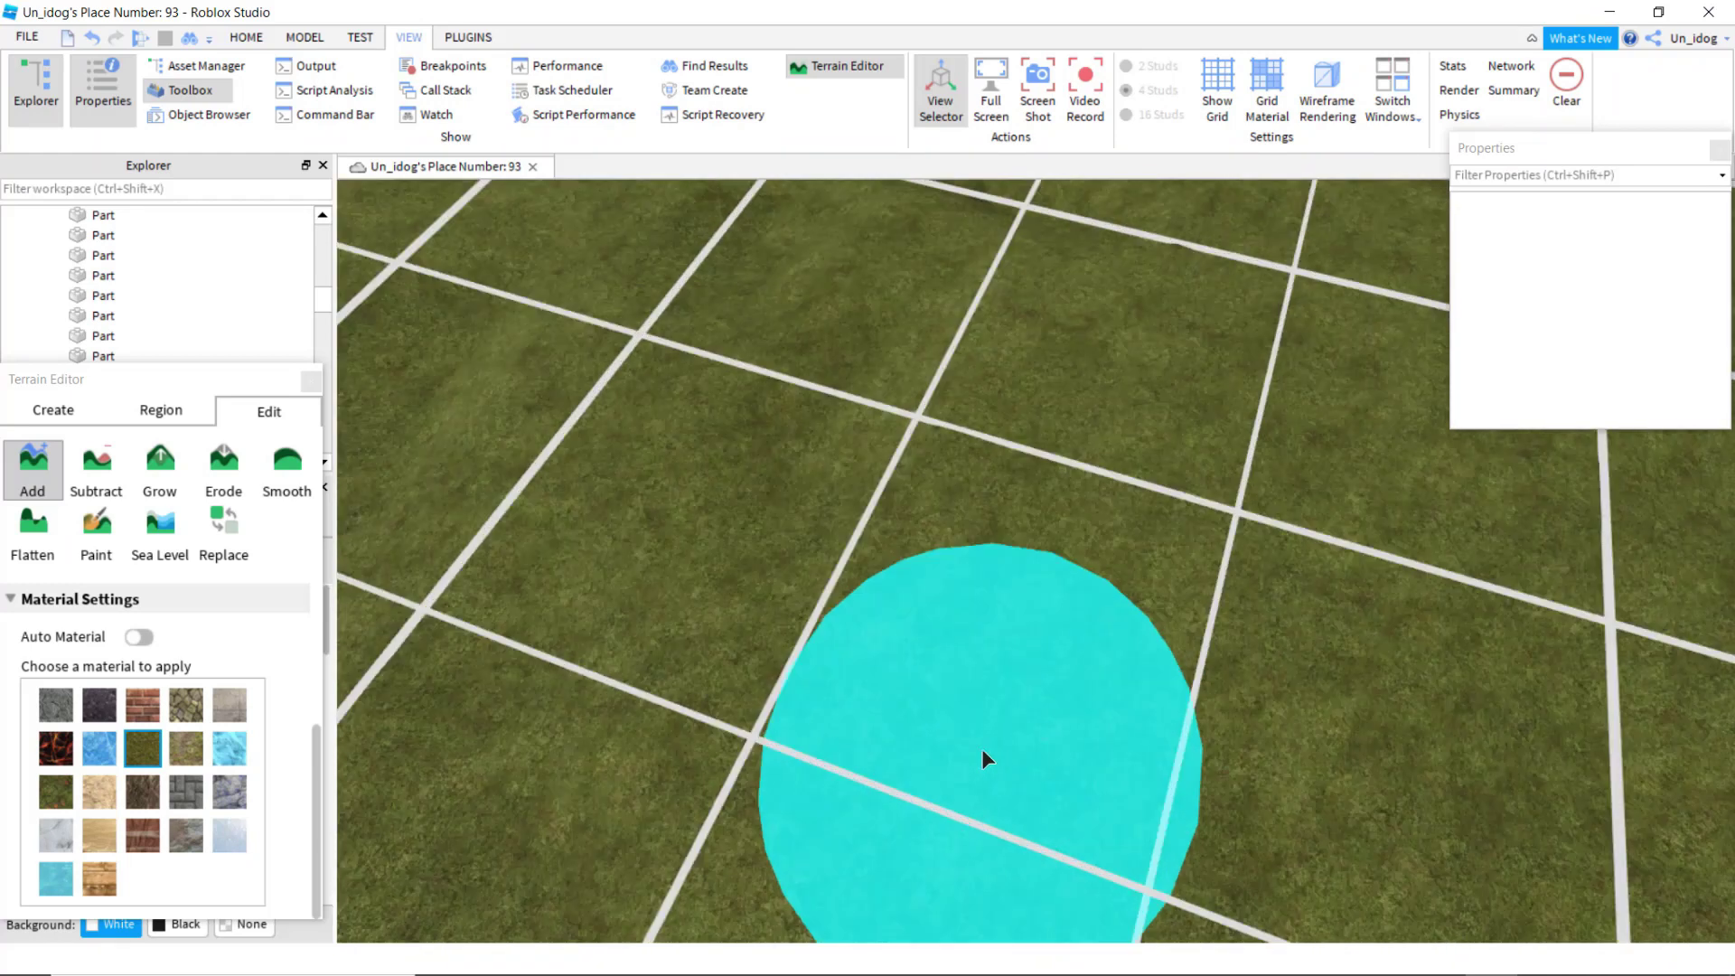
pyautogui.moveTo(816, 786); pyautogui.dragTo(725, 772, button='right')
pyautogui.scroll(-1, 356, 527)
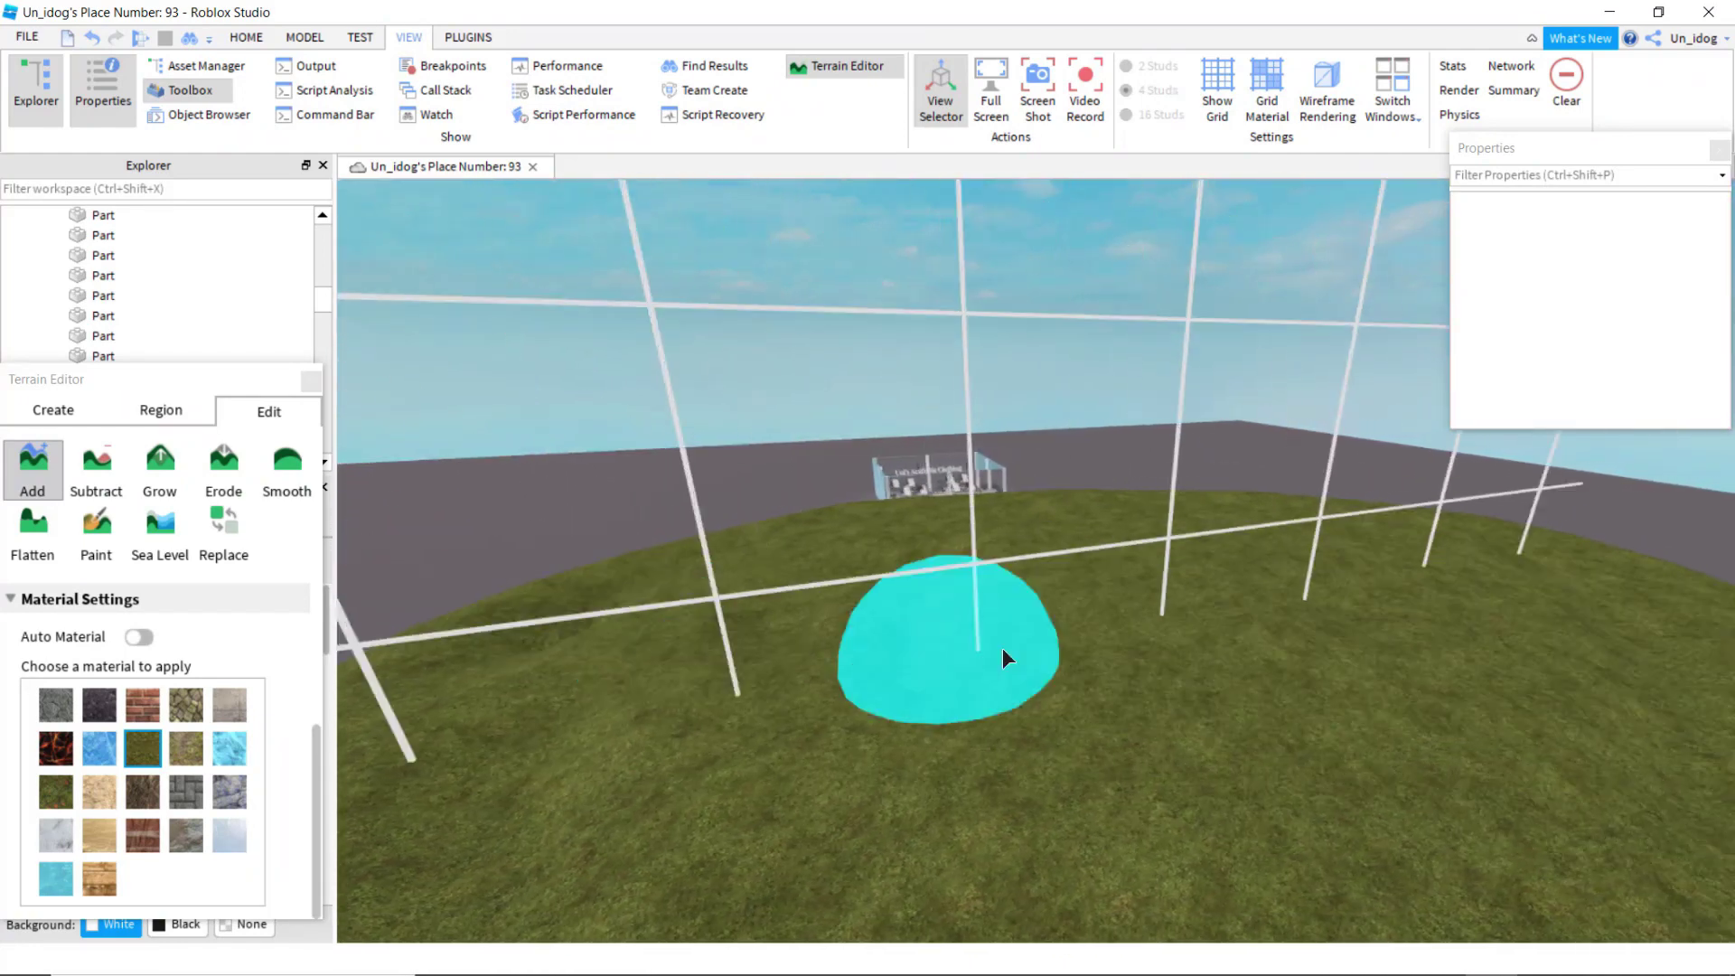
pyautogui.click(310, 382)
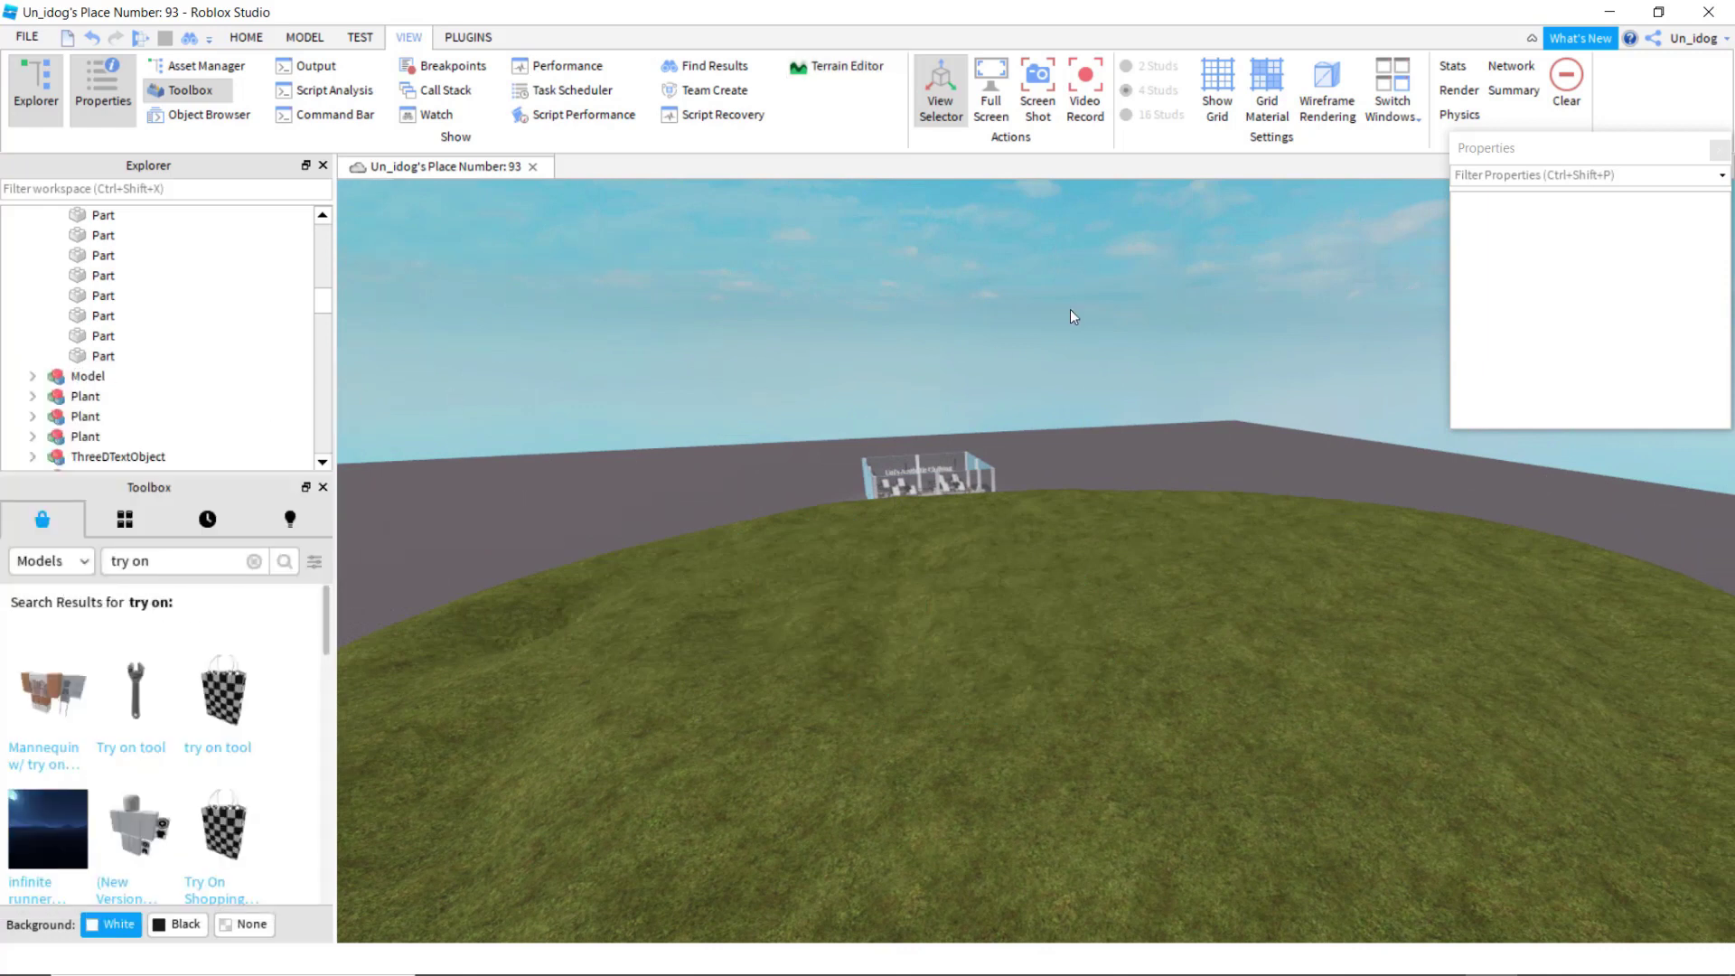
# Step: Select the whole store with all its furnishings and group it into one model
pyautogui.scroll(6, 1072, 317)
pyautogui.press('d')
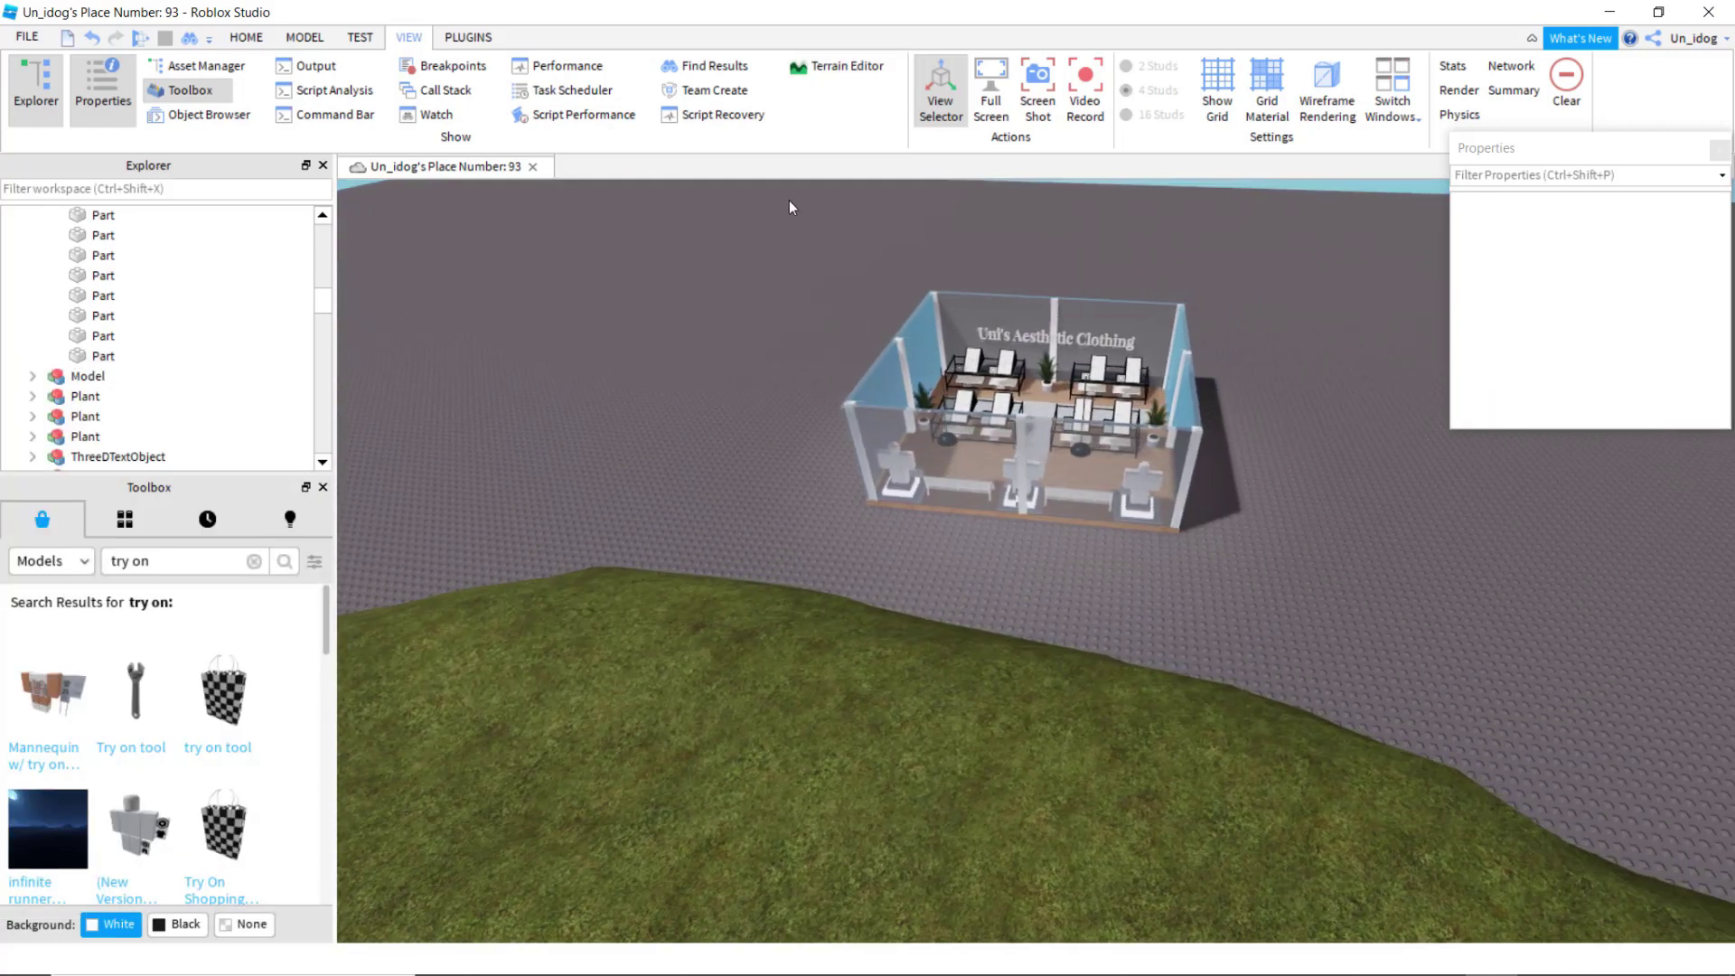
pyautogui.press('s')
pyautogui.moveTo(720, 194); pyautogui.dragTo(959, 327)
pyautogui.moveTo(1194, 541); pyautogui.dragTo(1262, 558)
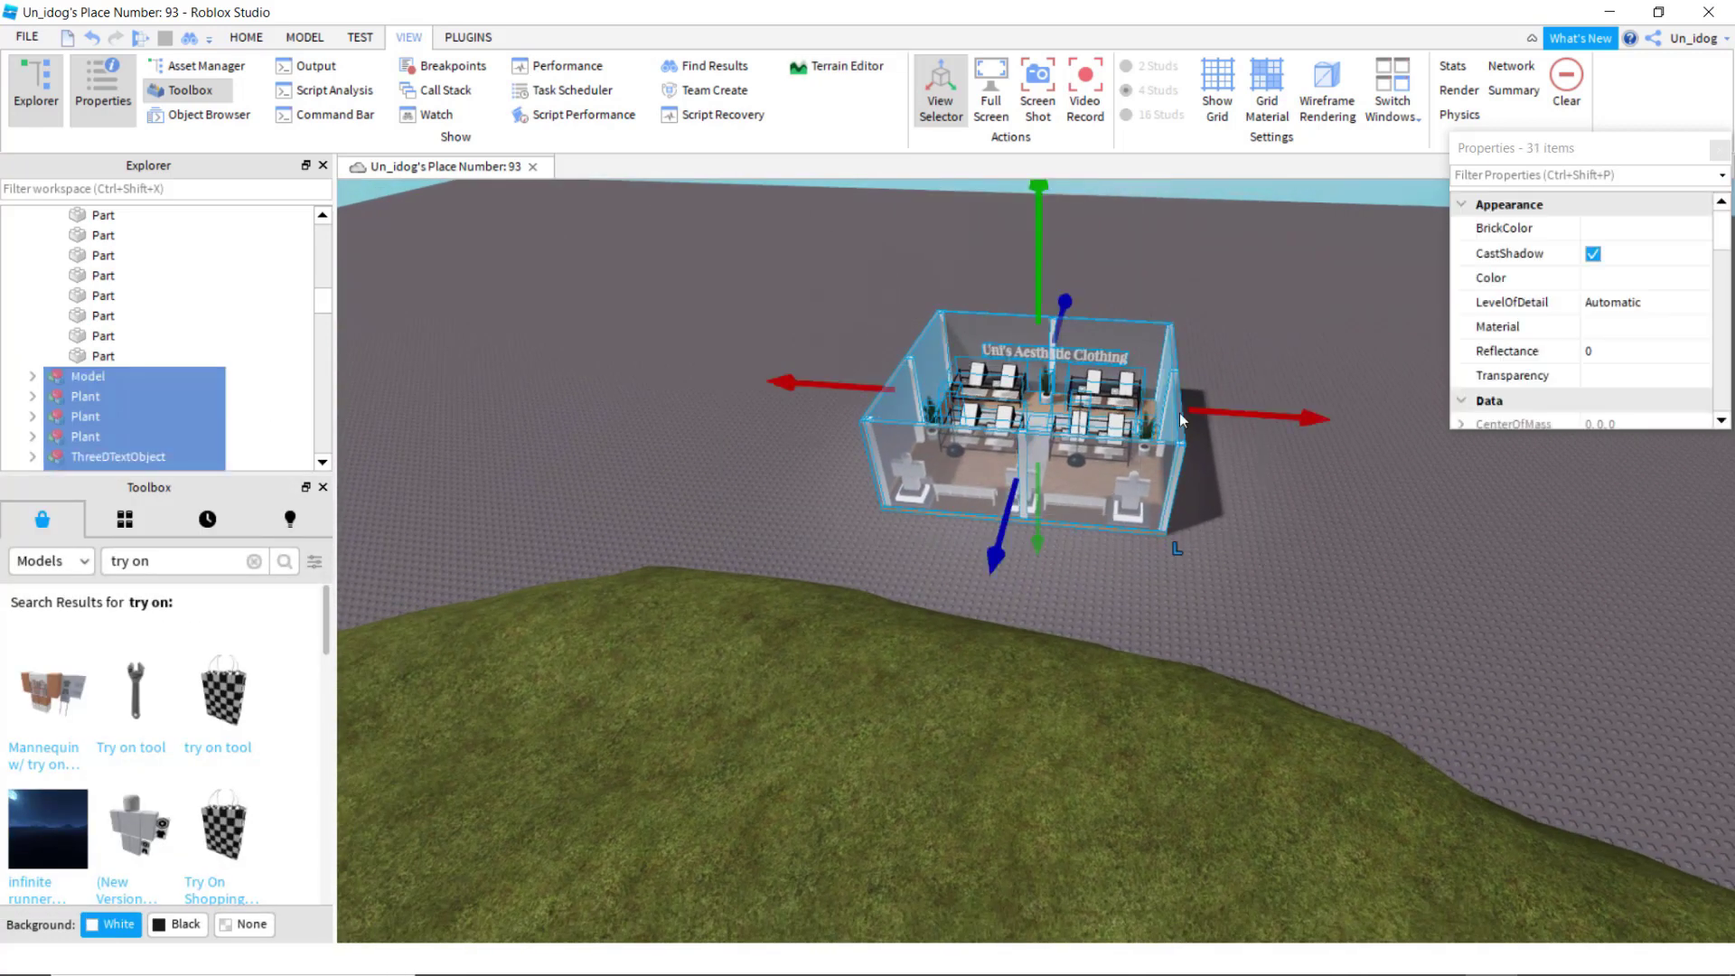
pyautogui.rightClick(1108, 397)
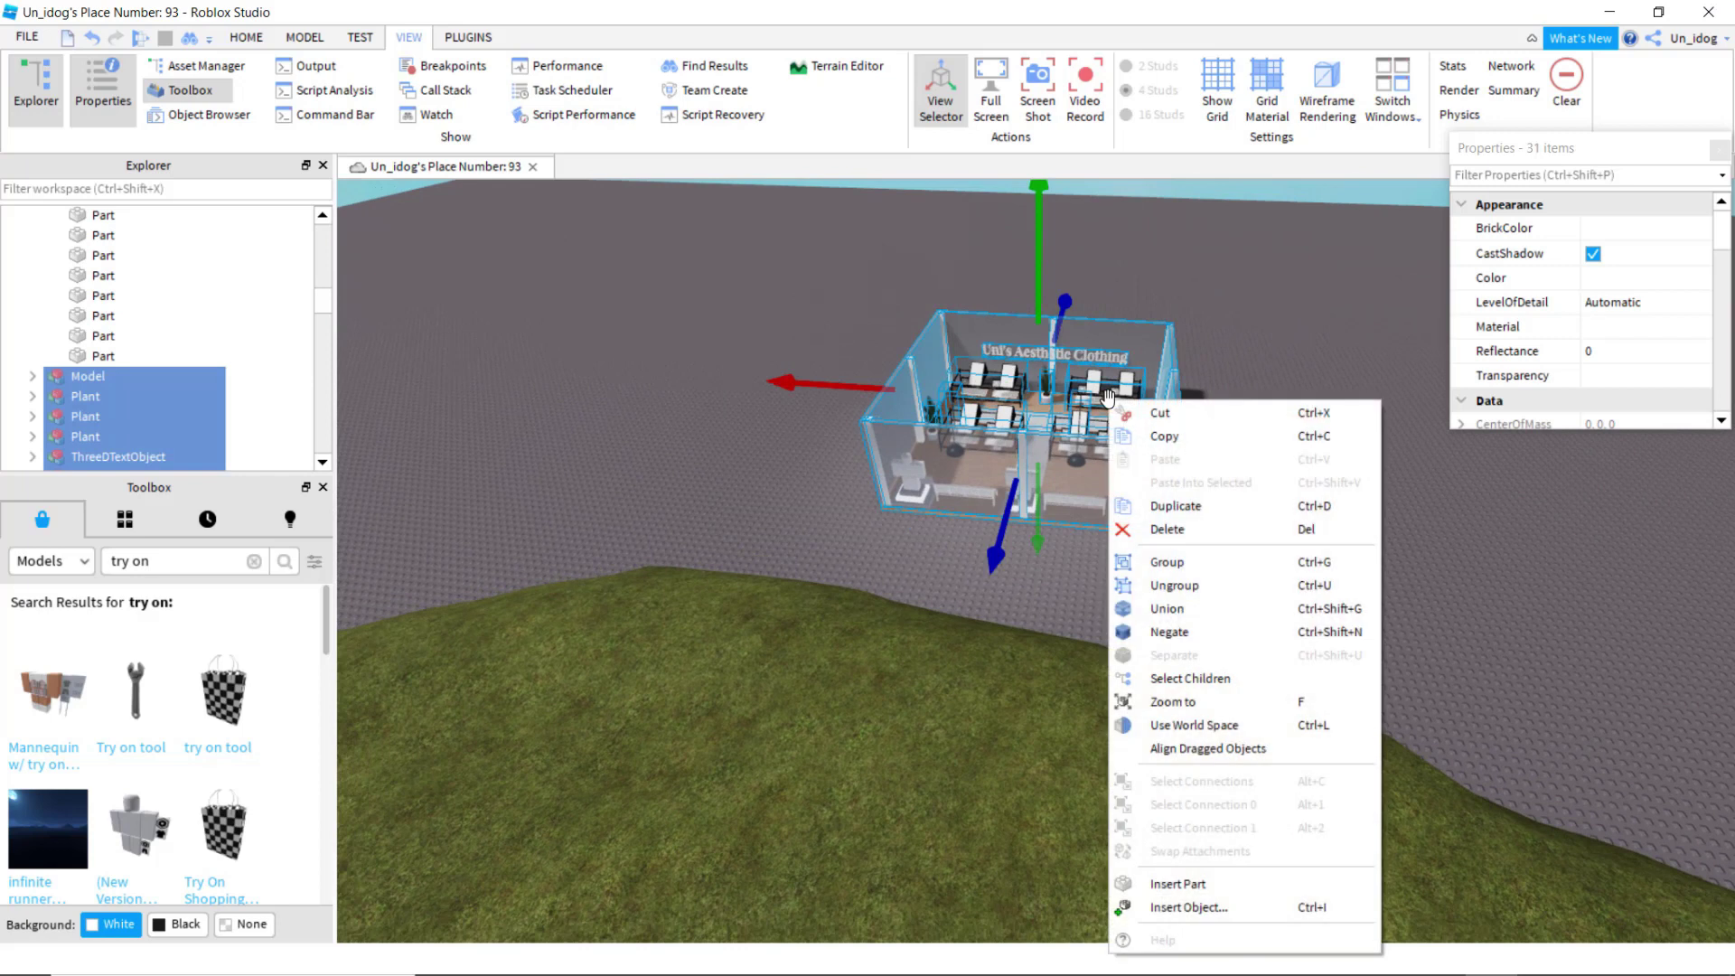
pyautogui.click(1178, 571)
# Step: Move the grouped store onto the middle of the grass hill and sink it to ground level
pyautogui.moveTo(1175, 542); pyautogui.dragTo(1196, 607, button='right')
pyautogui.press('s')
pyautogui.click(1062, 292)
pyautogui.click(1054, 490)
pyautogui.moveTo(1067, 382); pyautogui.dragTo(1060, 391)
pyautogui.moveTo(1061, 391); pyautogui.dragTo(1060, 391, button='right')
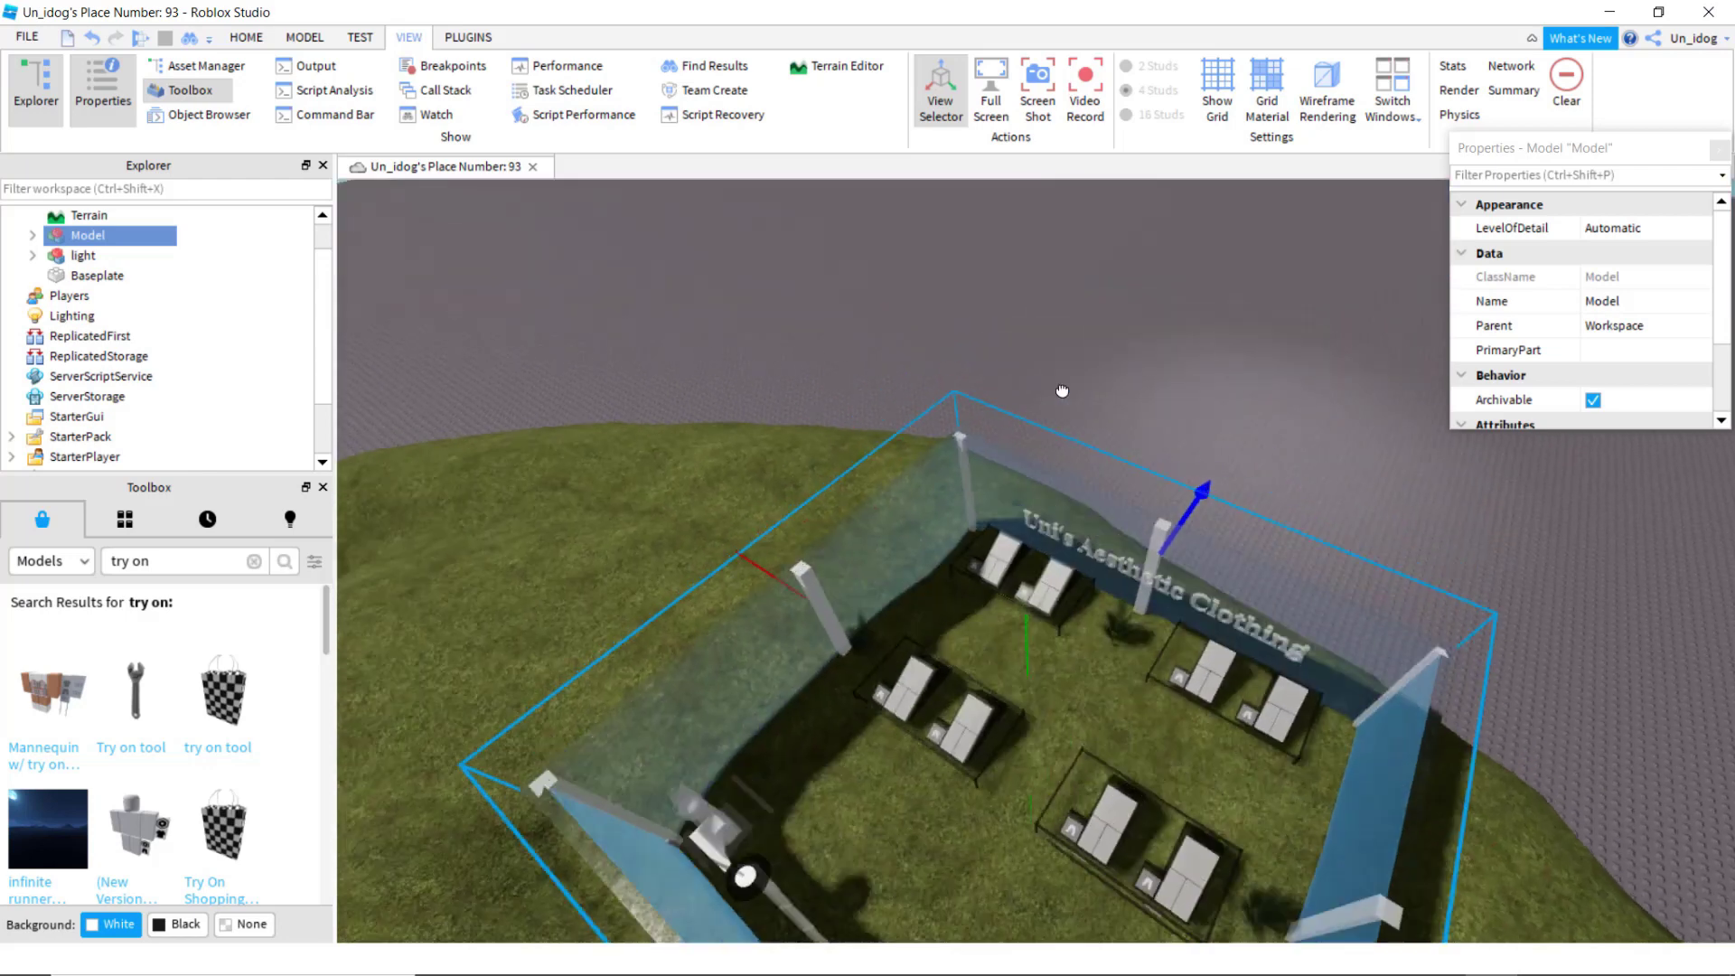
pyautogui.moveTo(1061, 391); pyautogui.dragTo(1059, 391)
pyautogui.moveTo(1060, 391); pyautogui.dragTo(1059, 392, button='right')
pyautogui.moveTo(1058, 391); pyautogui.dragTo(1060, 391)
pyautogui.moveTo(1059, 391); pyautogui.dragTo(1061, 391, button='right')
pyautogui.moveTo(1060, 391); pyautogui.dragTo(1339, 835)
pyautogui.moveTo(1004, 483); pyautogui.dragTo(1004, 471)
pyautogui.moveTo(1004, 475); pyautogui.dragTo(1016, 483, button='right')
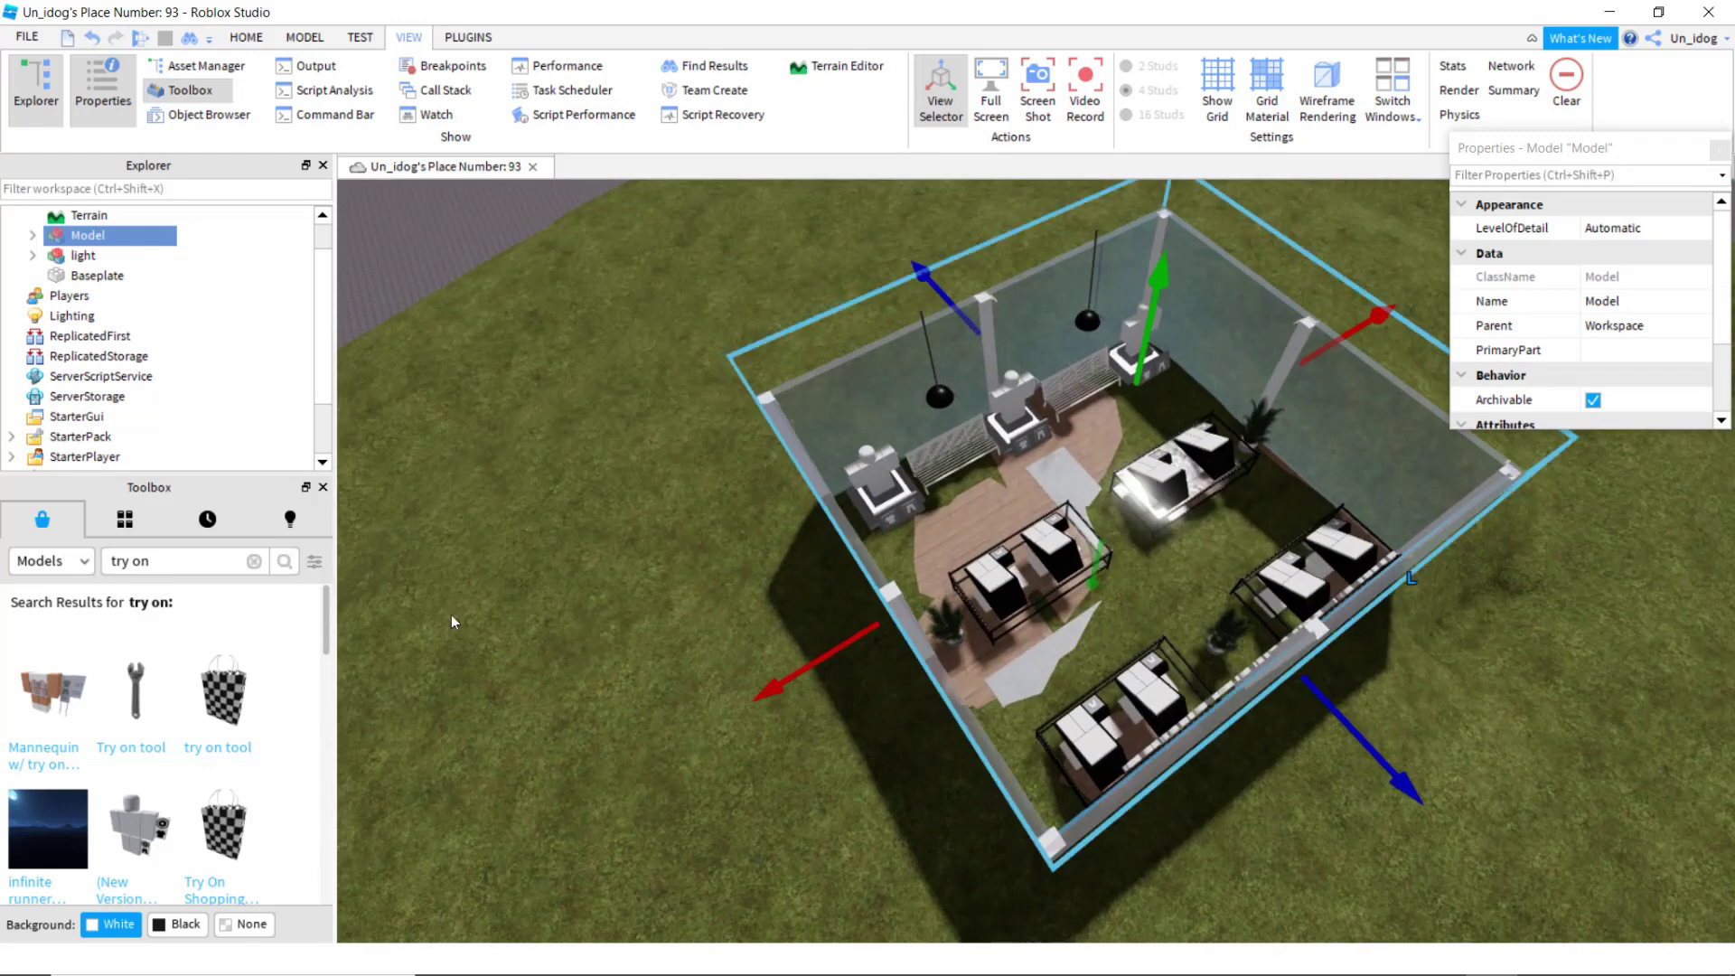
# Step: Smooth the terrain poking through the store floor with a size 6 brush at strength 1
pyautogui.press('s')
pyautogui.click(98, 223)
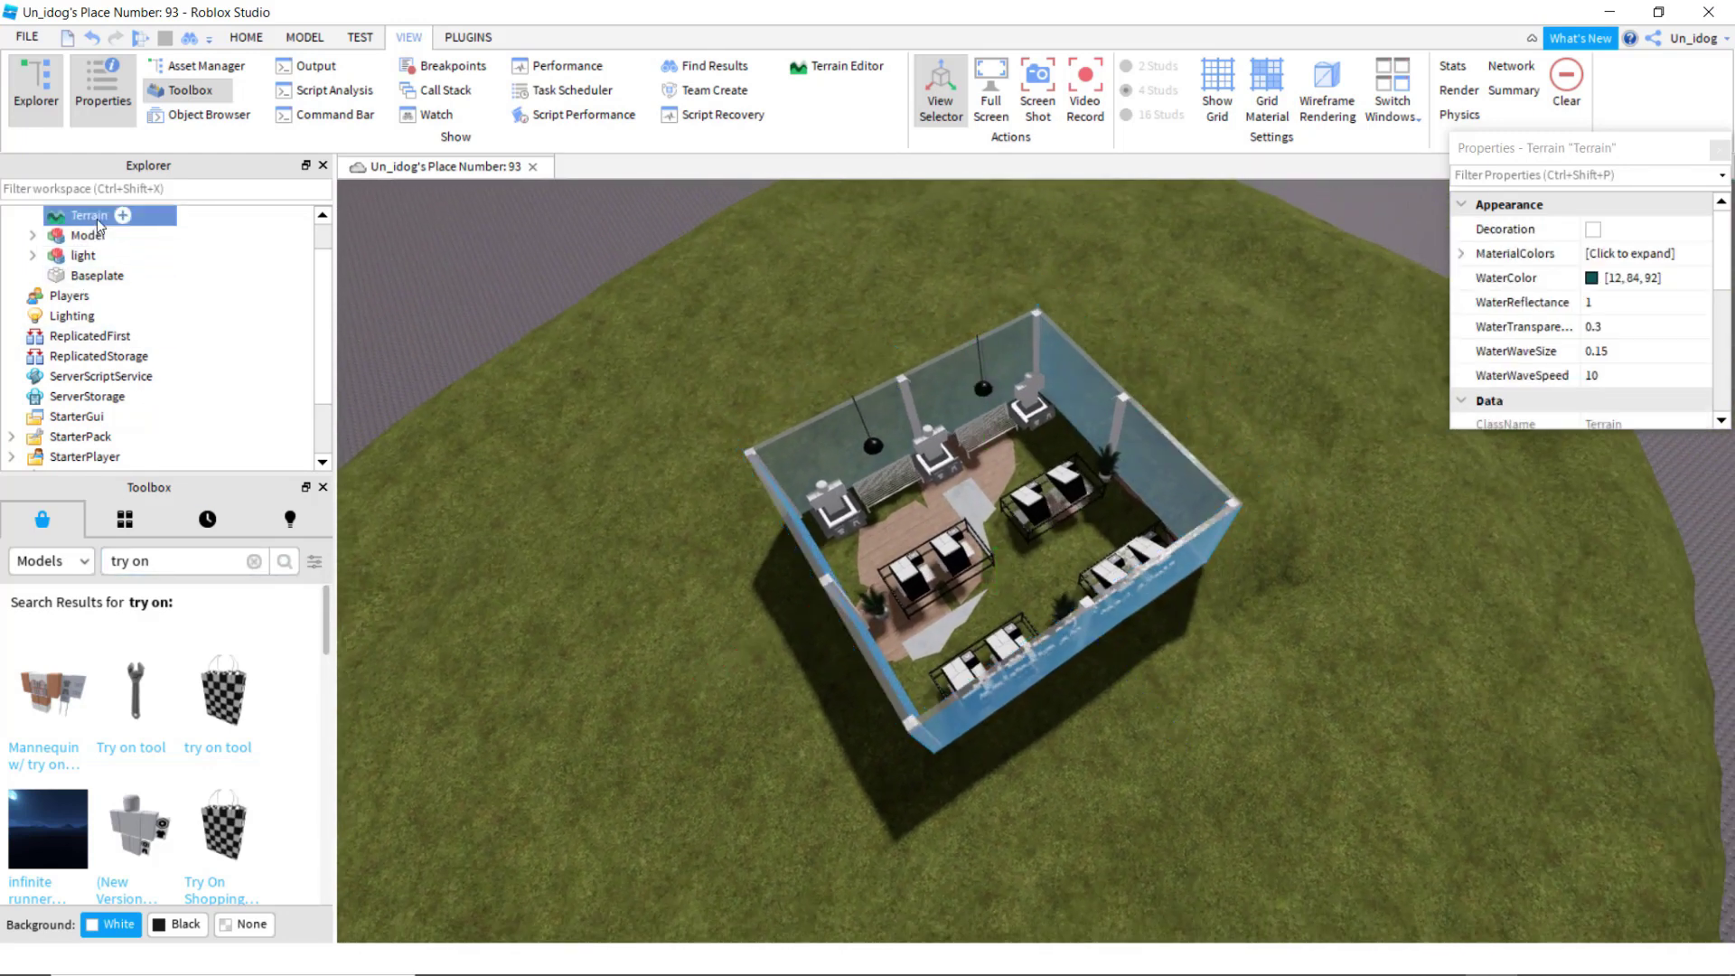
pyautogui.click(468, 38)
pyautogui.click(408, 38)
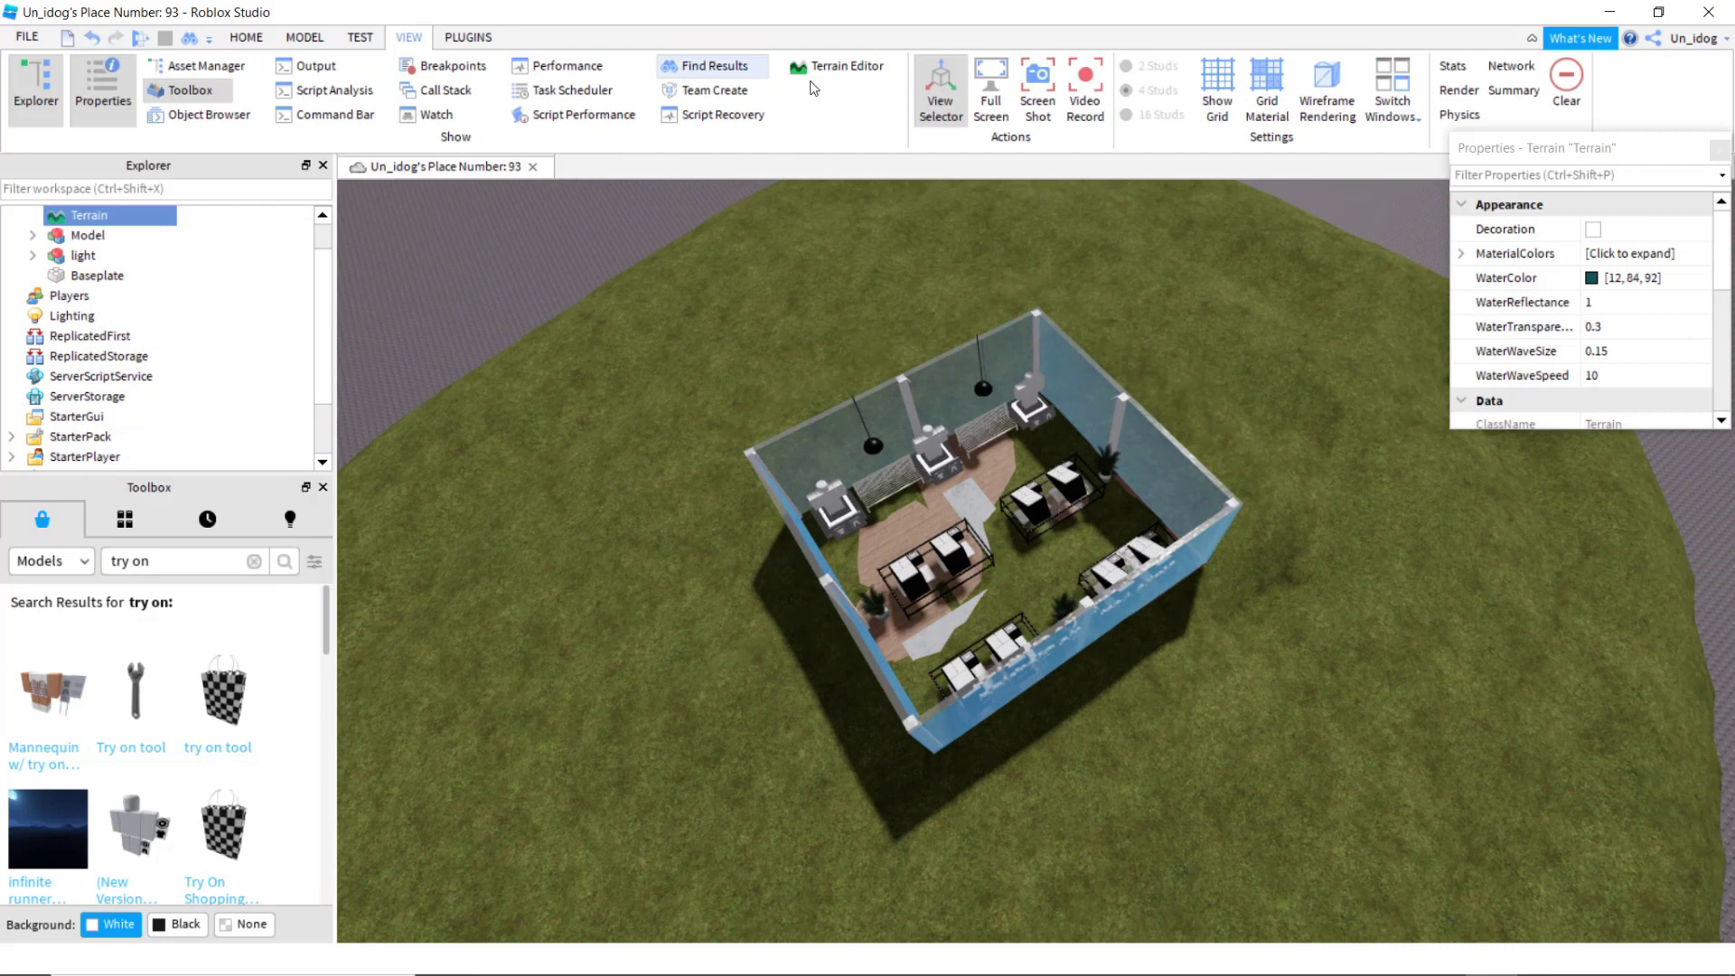
pyautogui.click(846, 66)
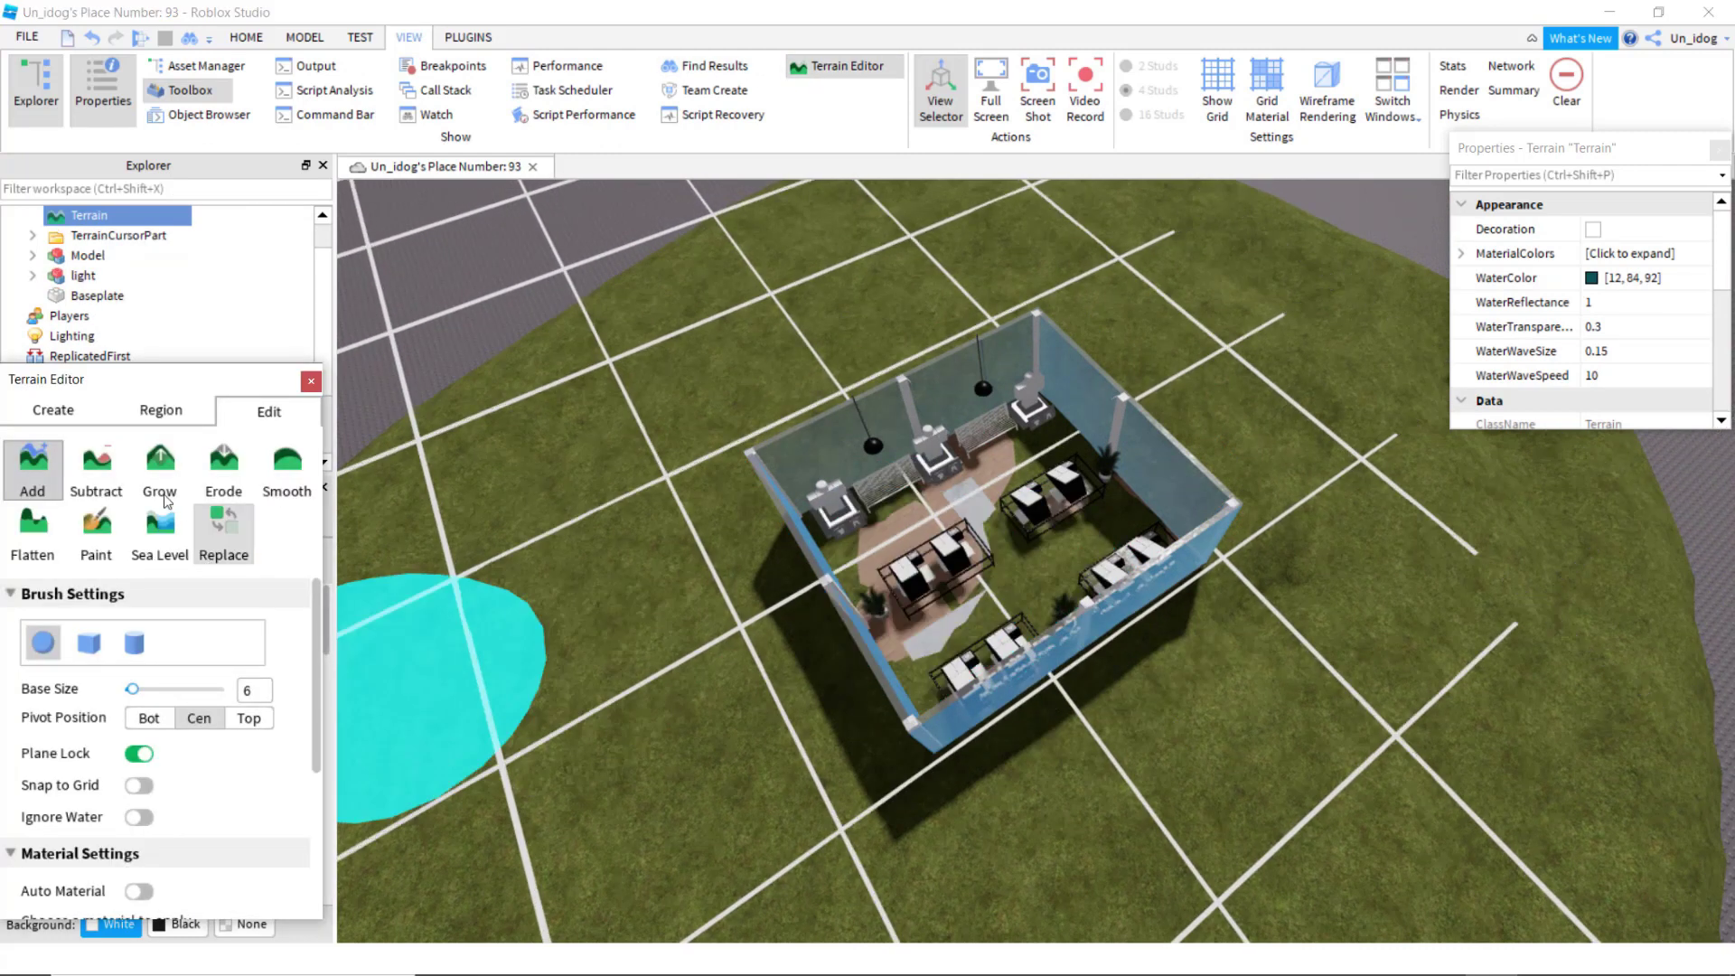
pyautogui.click(289, 469)
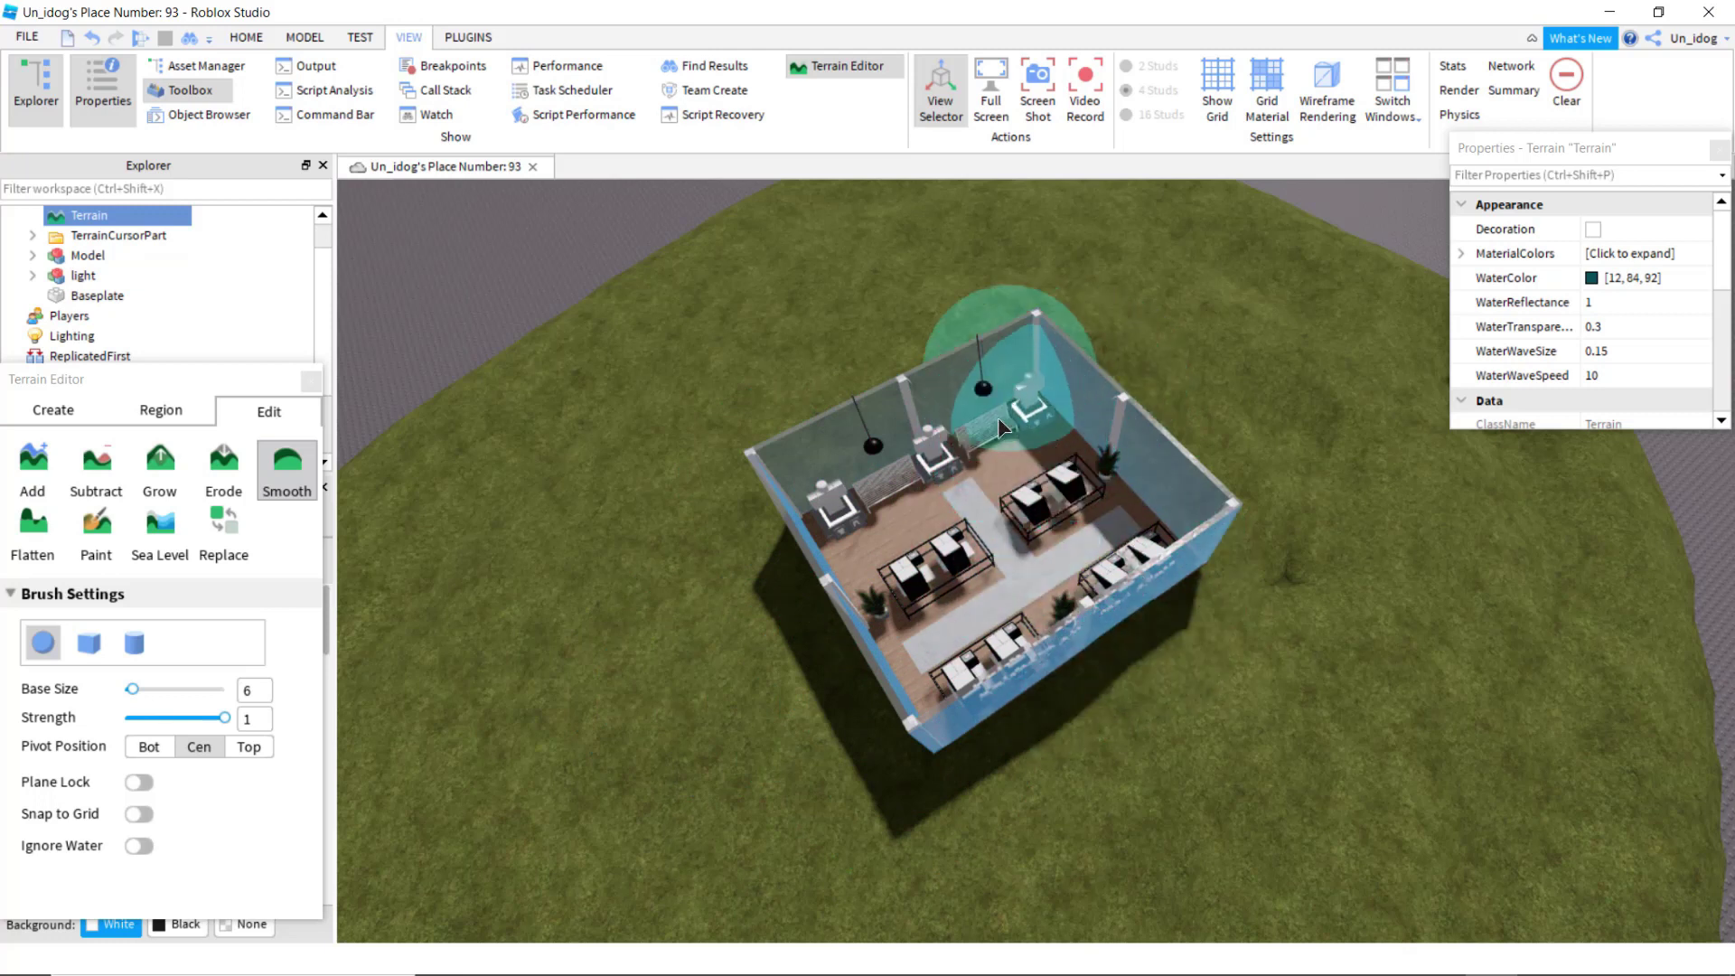
pyautogui.scroll(10, 1103, 535)
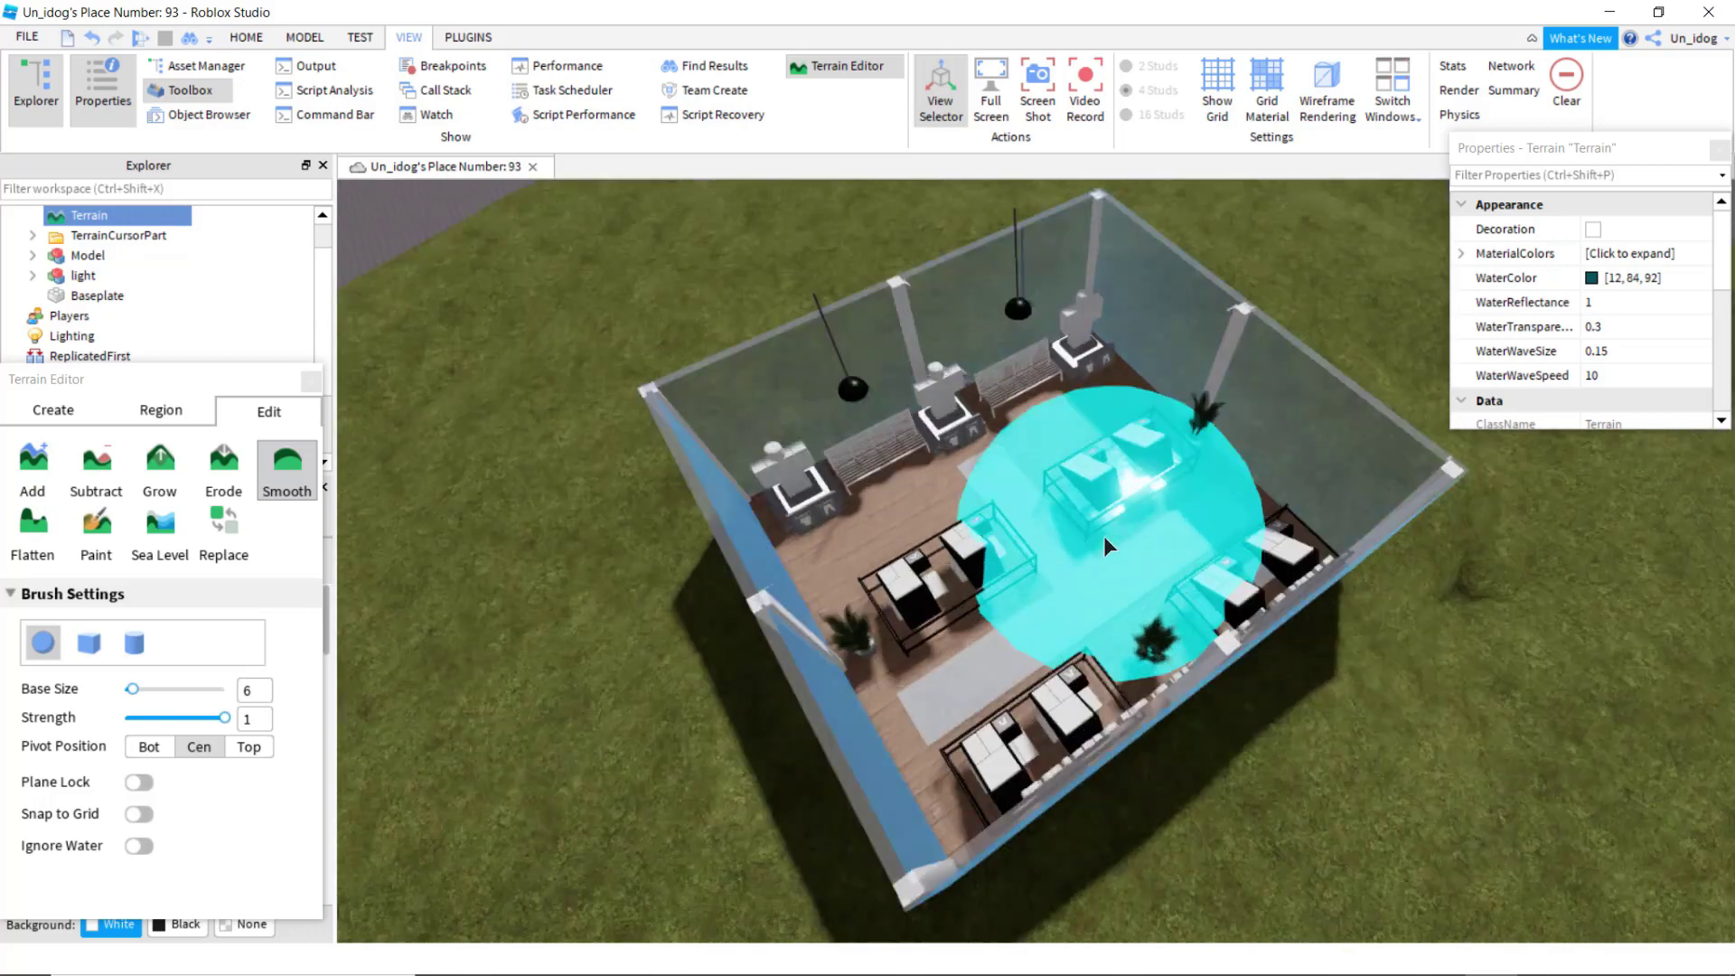
pyautogui.scroll(-6, 1142, 540)
pyautogui.moveTo(1103, 518); pyautogui.dragTo(1102, 518, button='right')
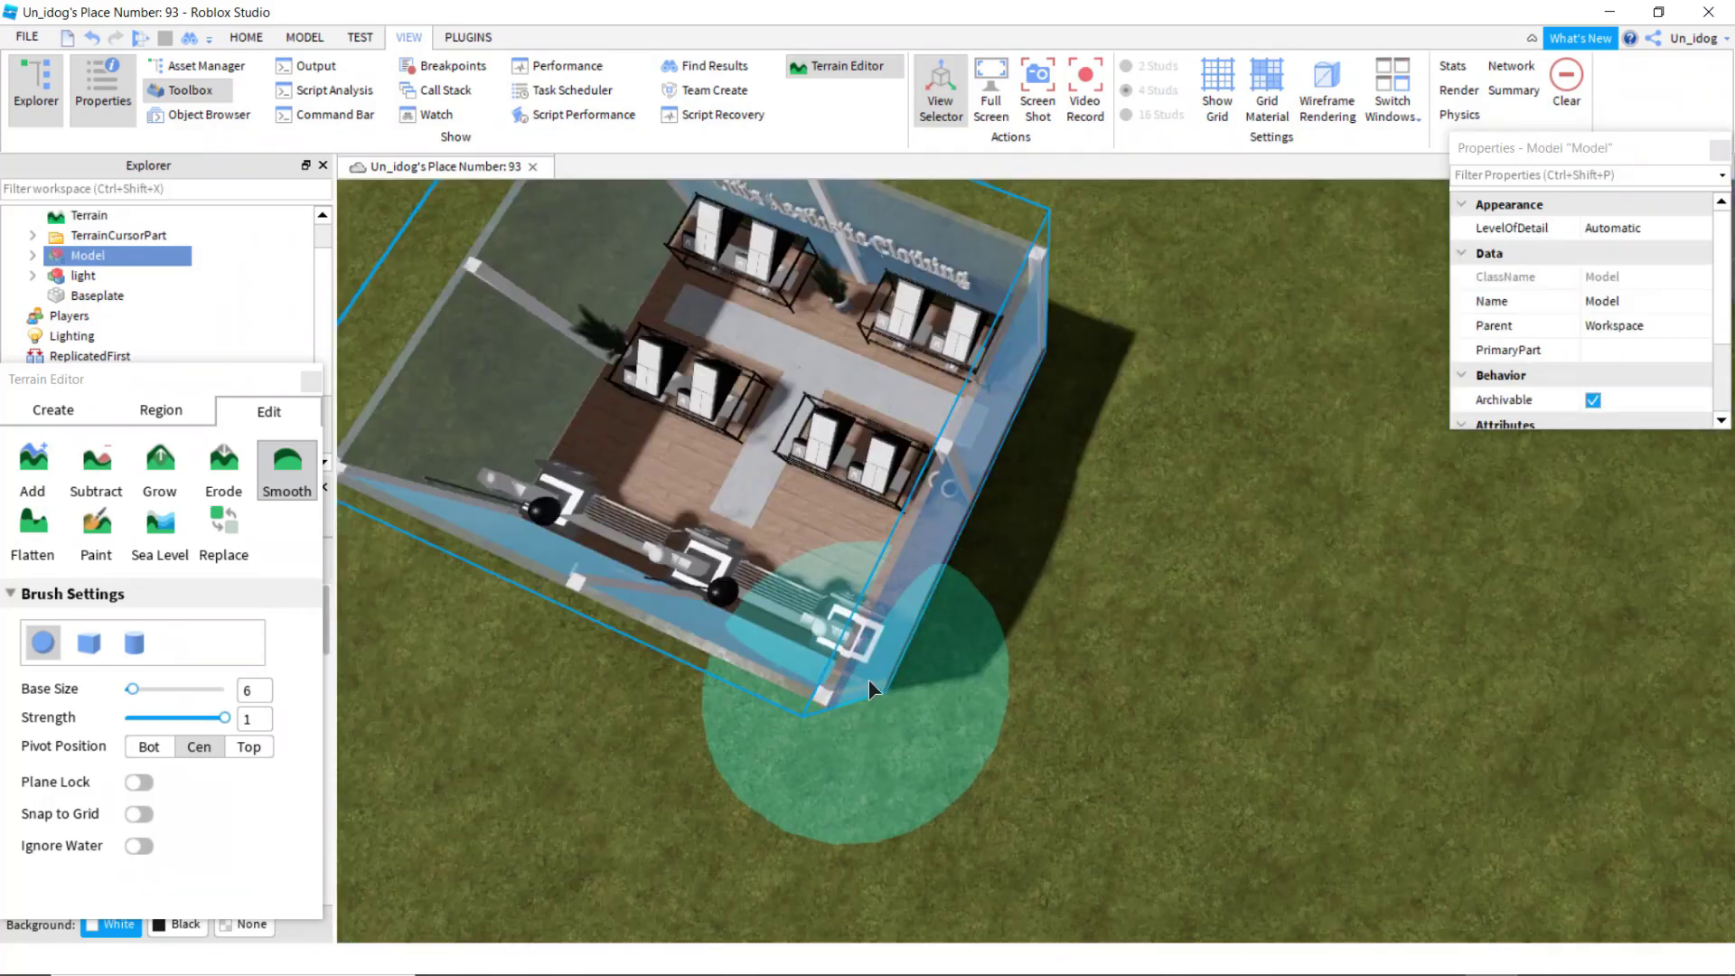
pyautogui.moveTo(869, 680); pyautogui.dragTo(865, 674, button='right')
# Step: Enable Decoration on the Terrain object to grow grass blades on the hill
pyautogui.click(246, 37)
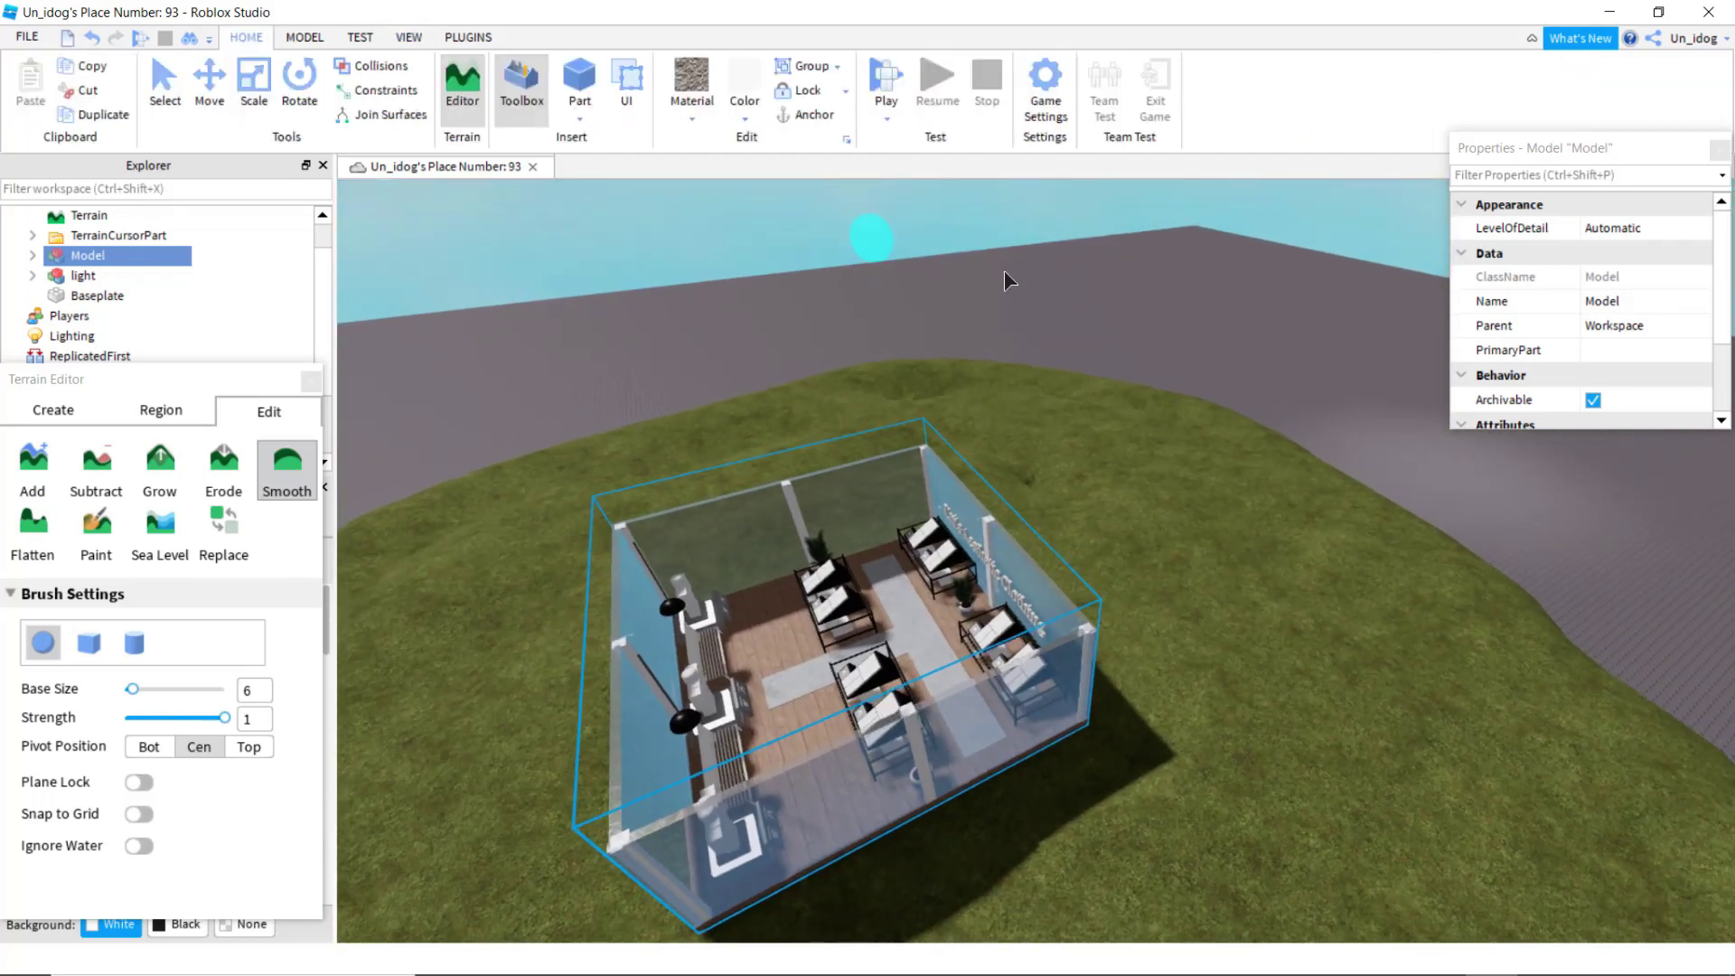
pyautogui.moveTo(1005, 269); pyautogui.dragTo(1005, 269, button='right')
pyautogui.scroll(-6, 1005, 269)
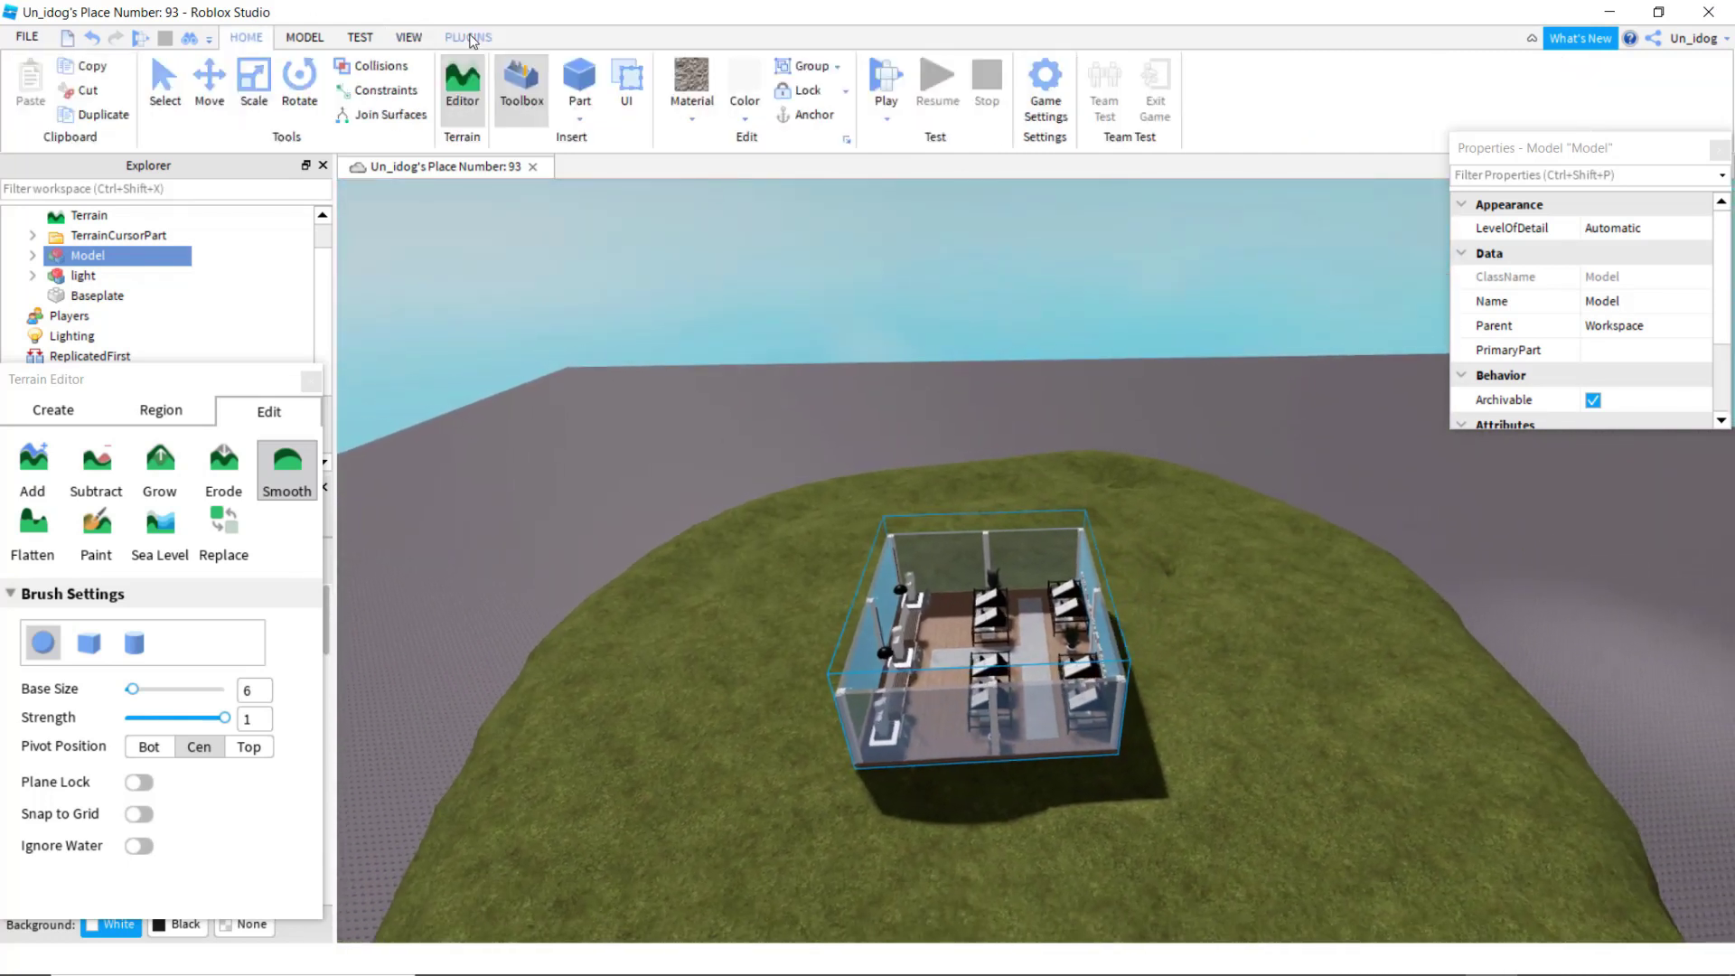
pyautogui.scroll(4, 1082, 492)
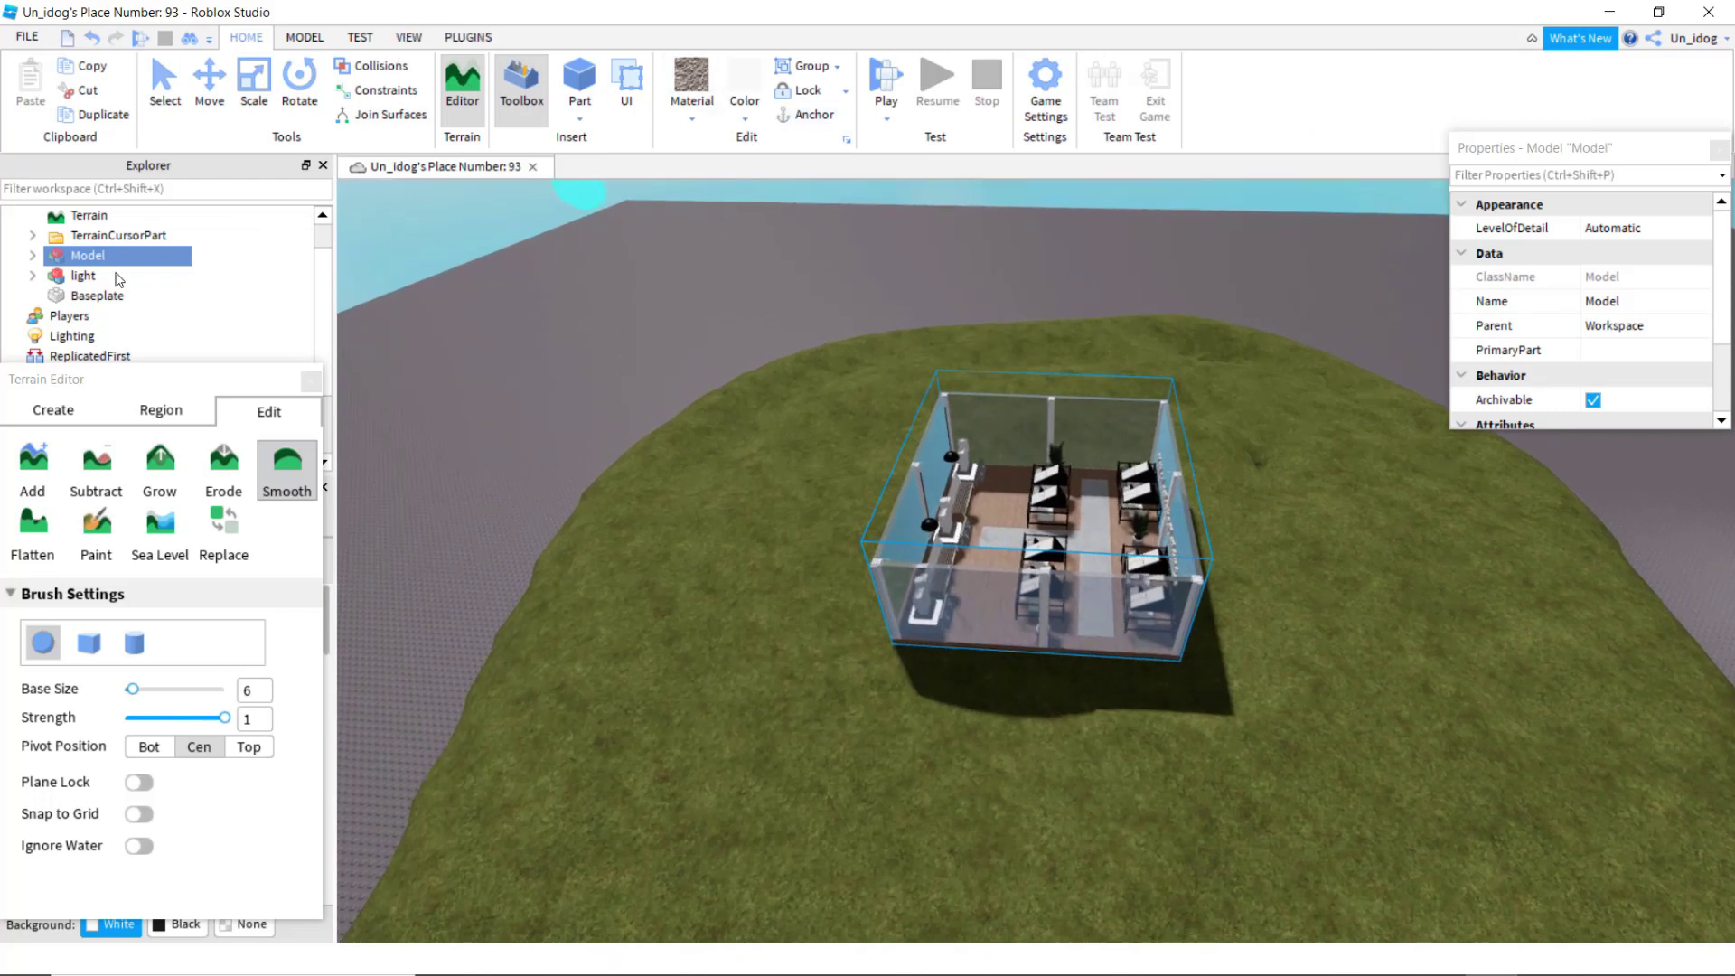
pyautogui.click(81, 216)
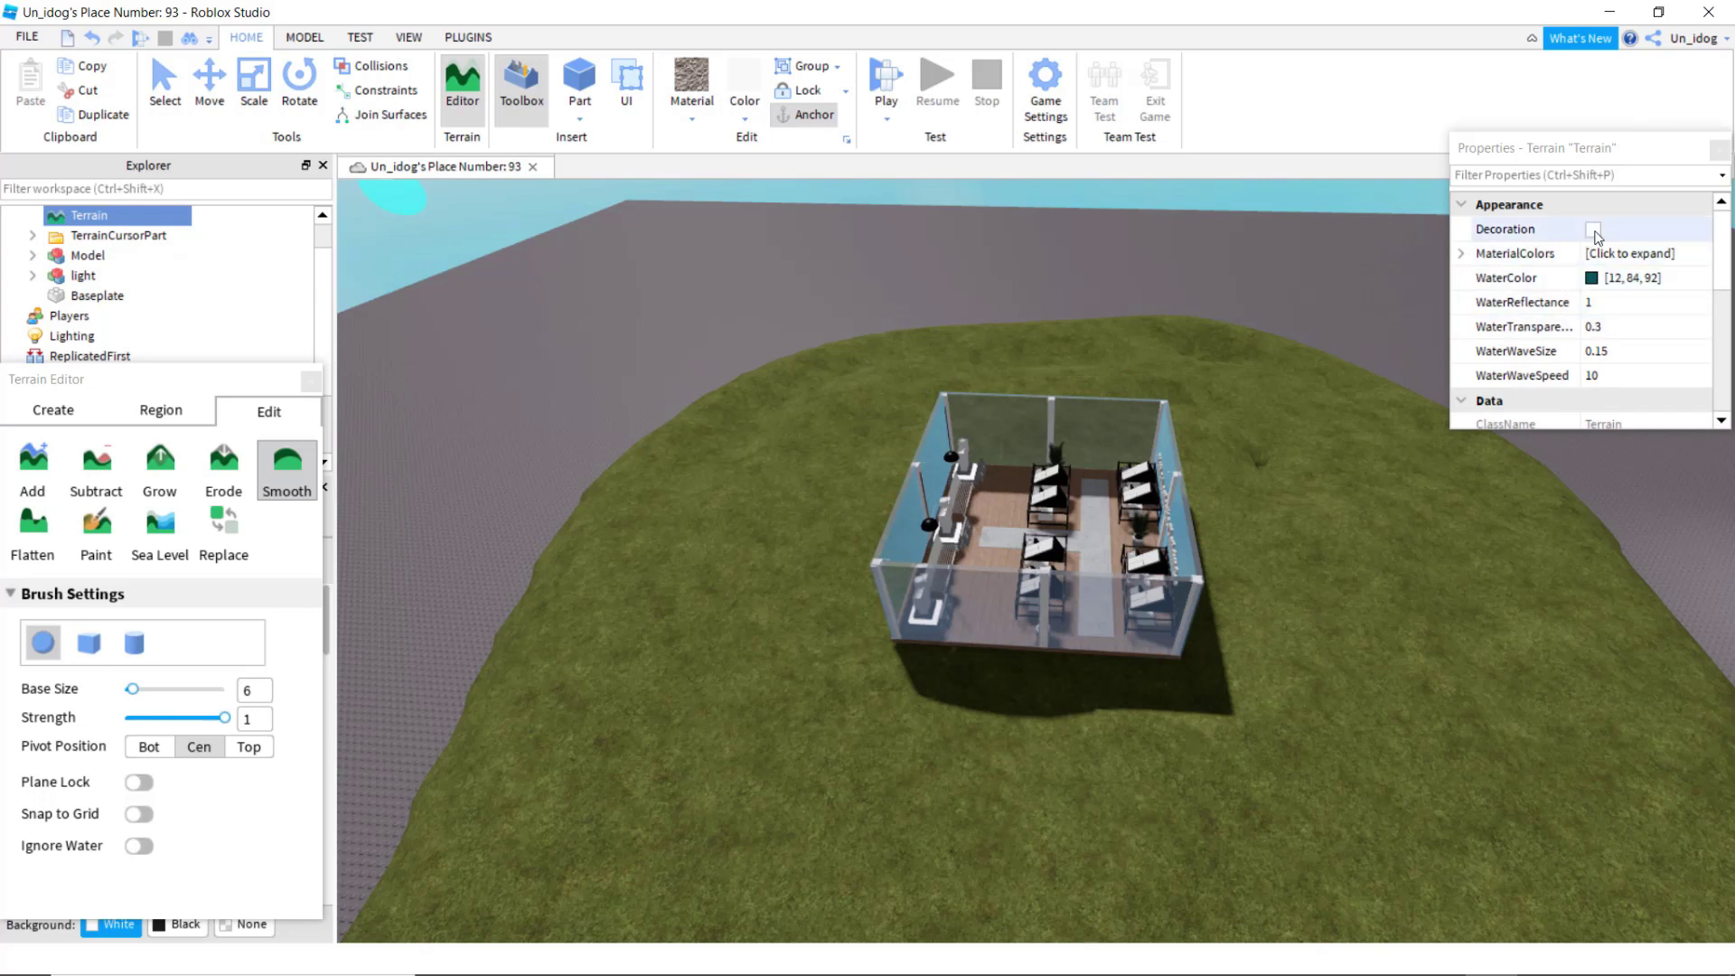
pyautogui.click(1593, 229)
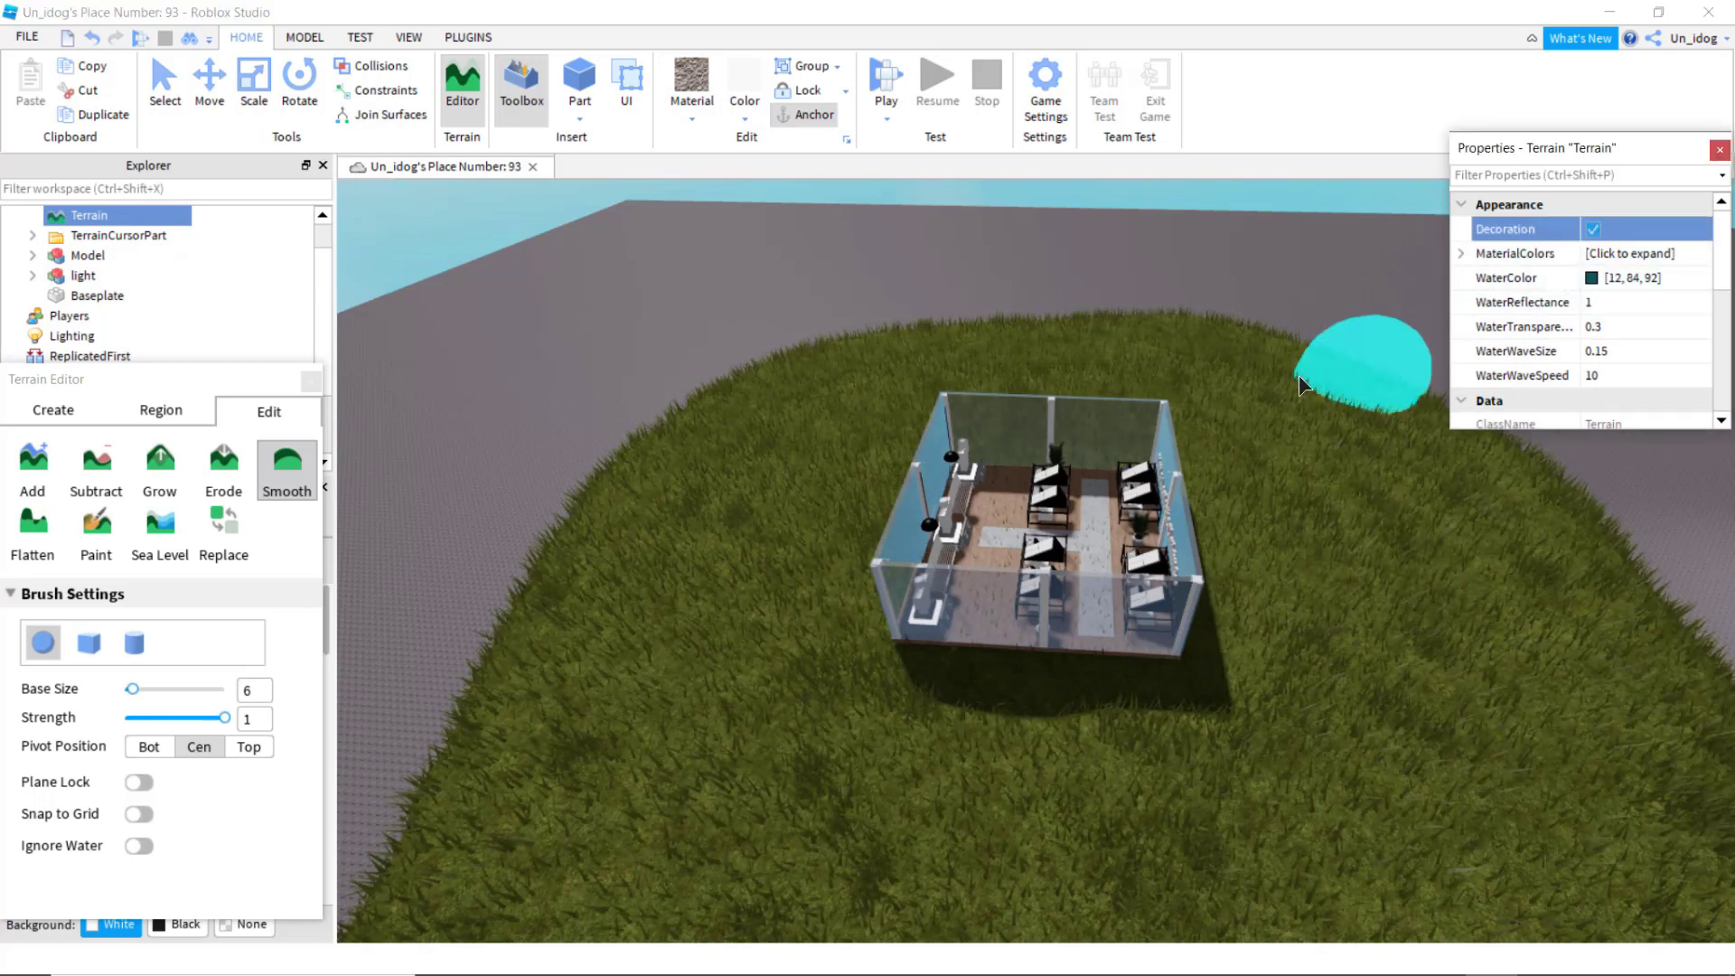
pyautogui.moveTo(1299, 376); pyautogui.dragTo(1302, 366, button='right')
pyautogui.press('w')
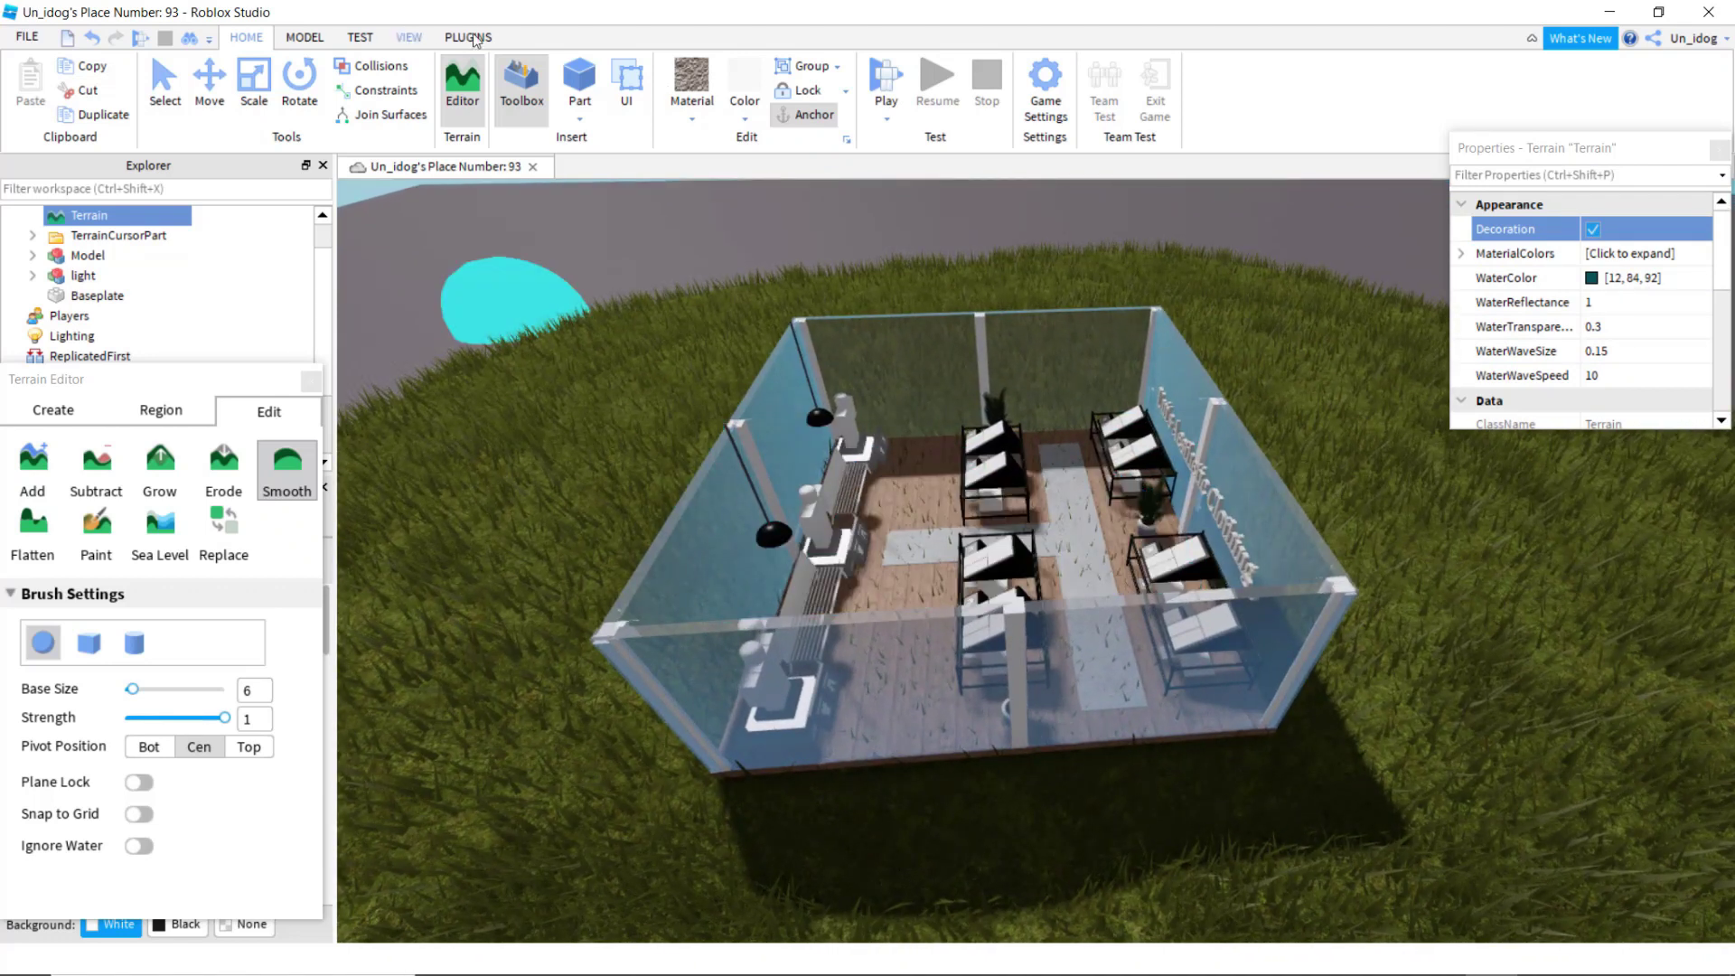
# Step: Paint the ground beneath the store with Leafy Grass to clear the grass blades from its floor, and close the Terrain Editor
pyautogui.click(408, 37)
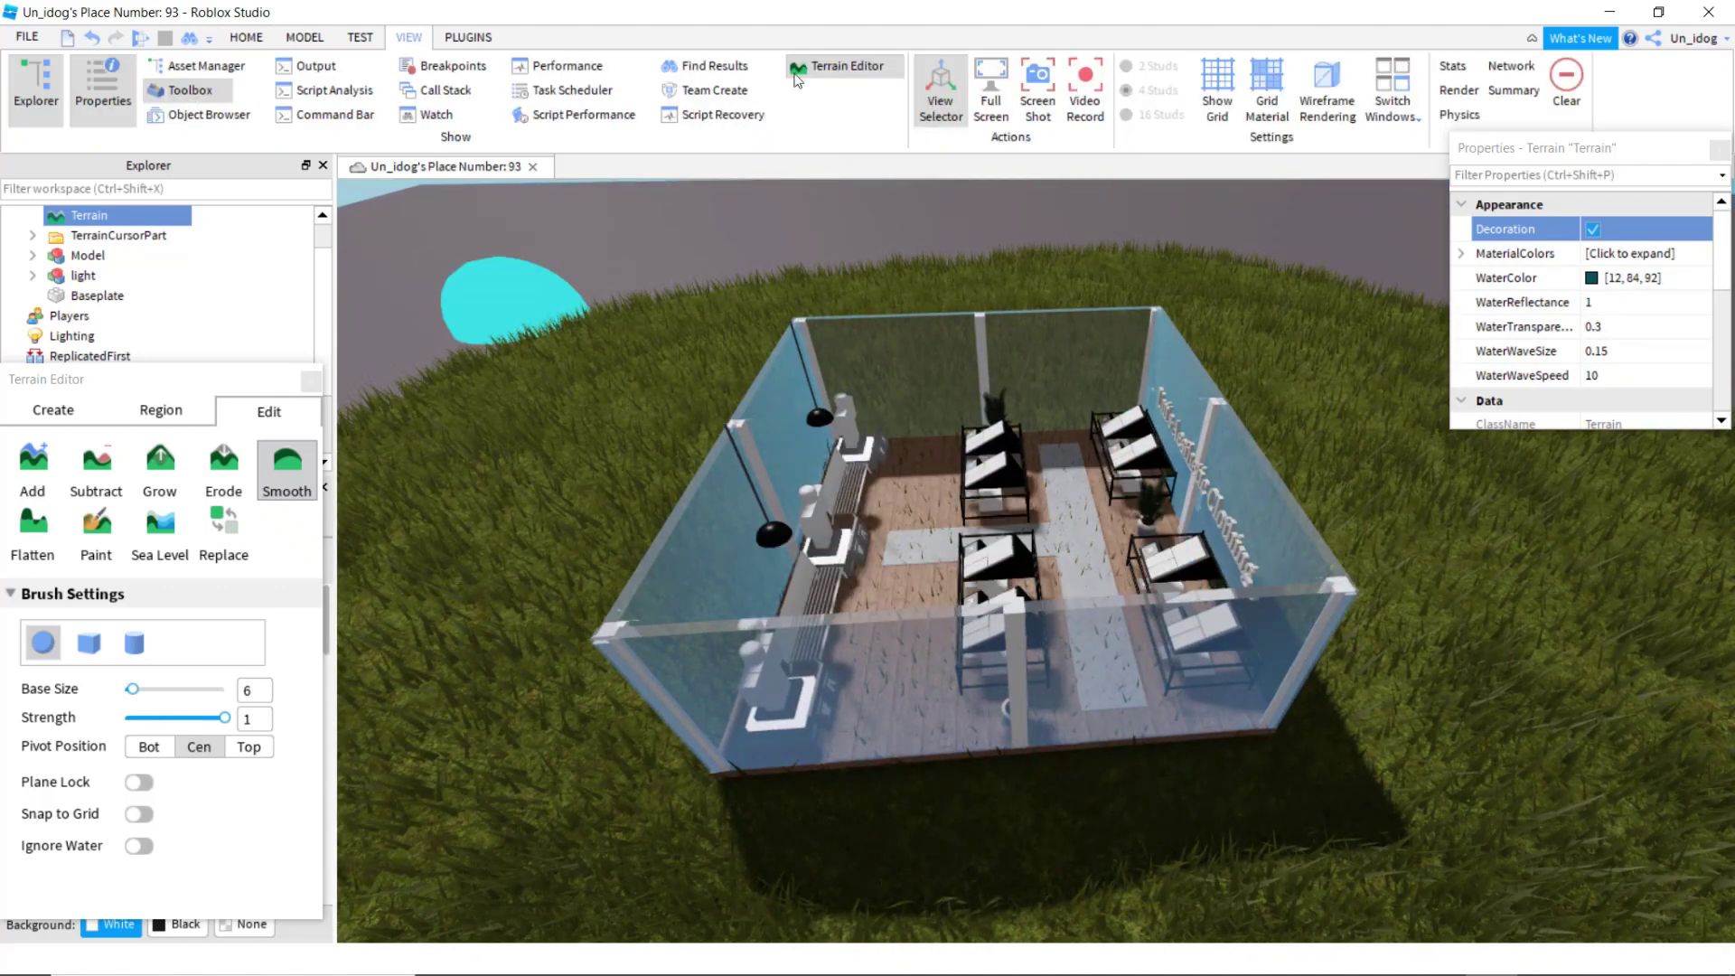
pyautogui.click(93, 522)
pyautogui.scroll(-3, 225, 772)
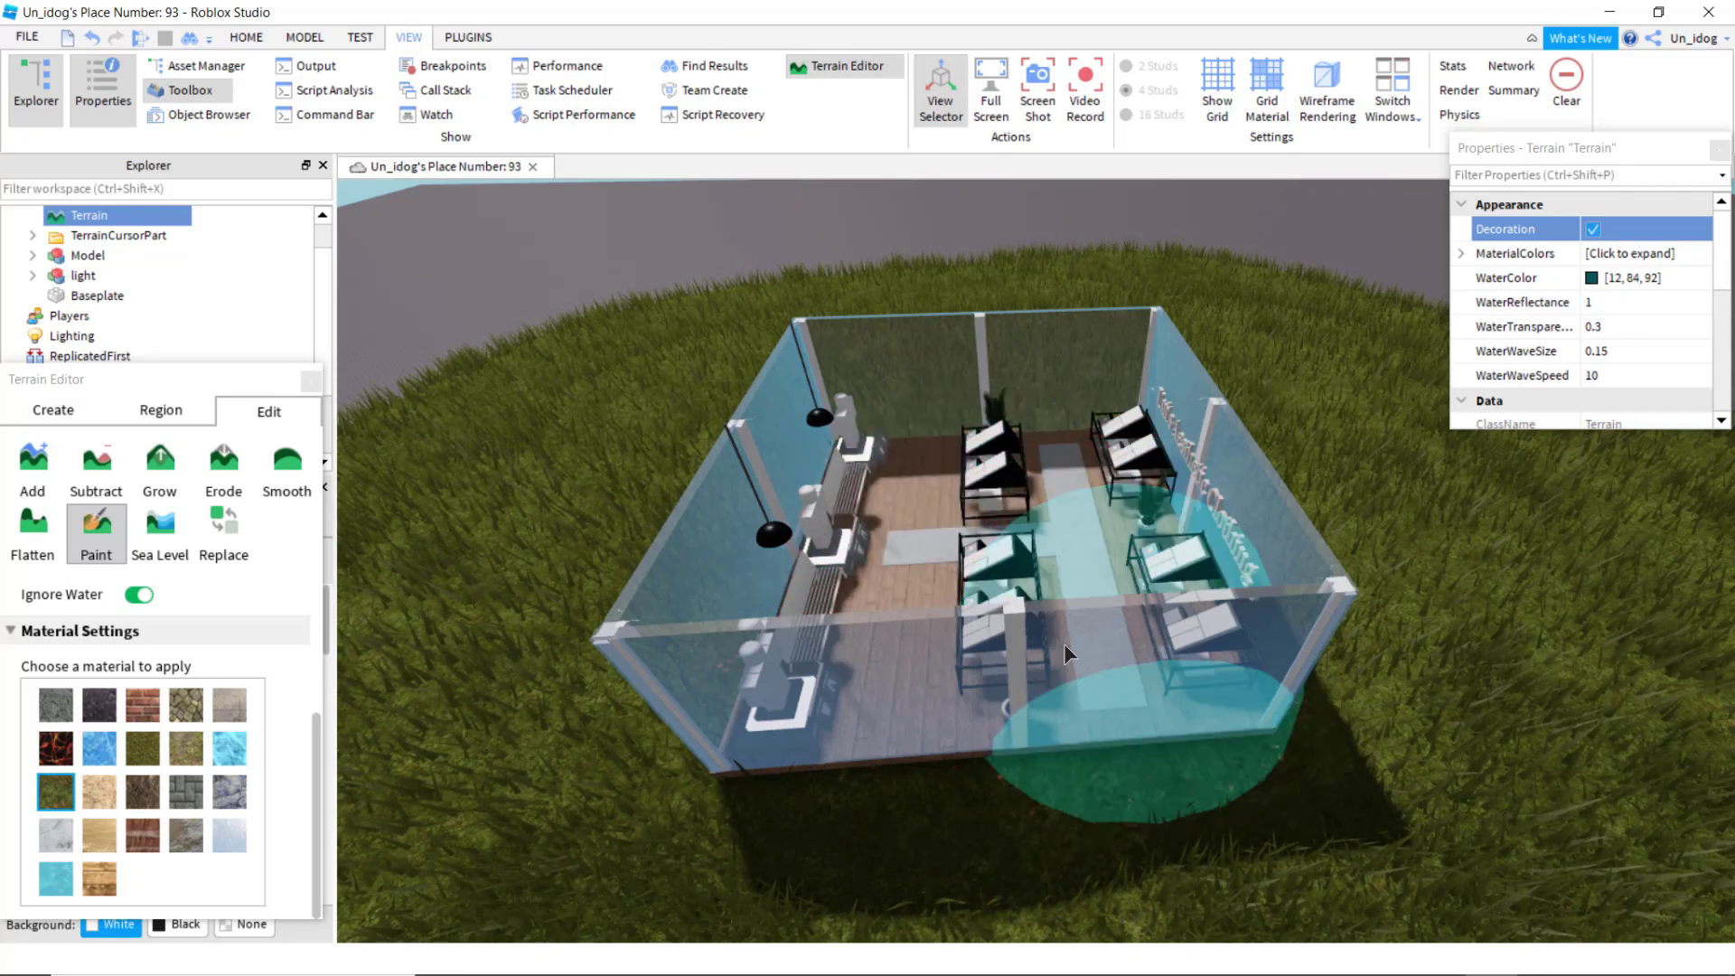
pyautogui.moveTo(1064, 643); pyautogui.dragTo(719, 614, button='right')
pyautogui.scroll(5, 718, 614)
pyautogui.scroll(-5, 718, 614)
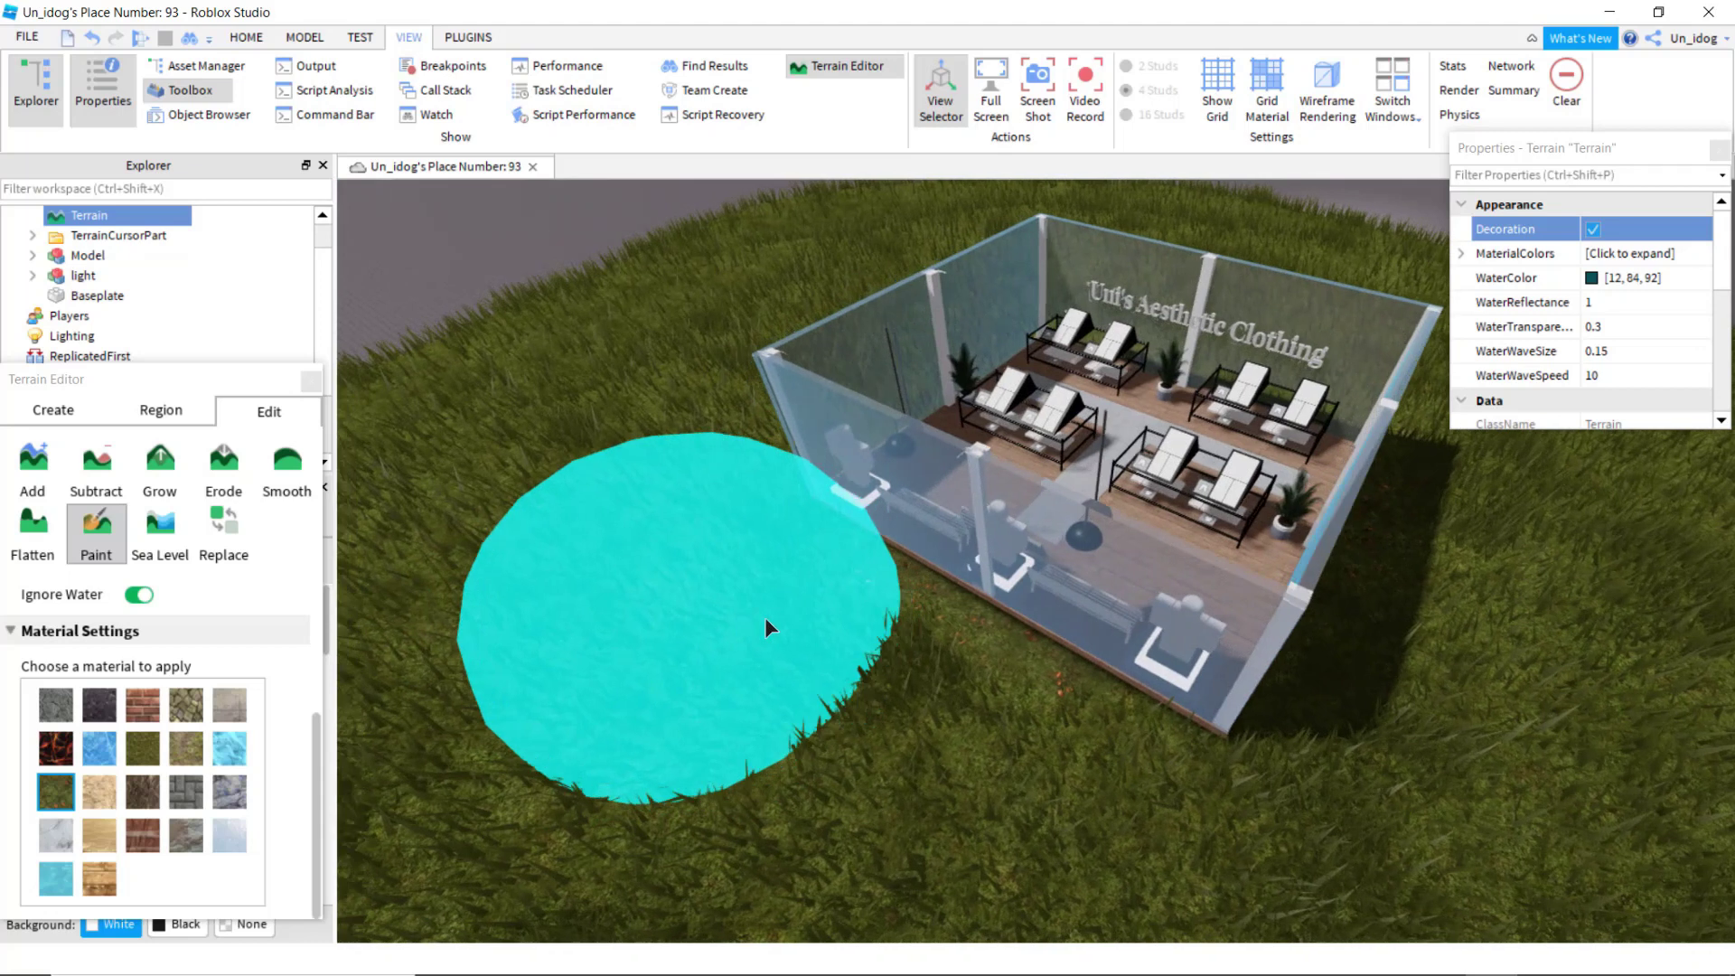
pyautogui.press('s')
pyautogui.press('d')
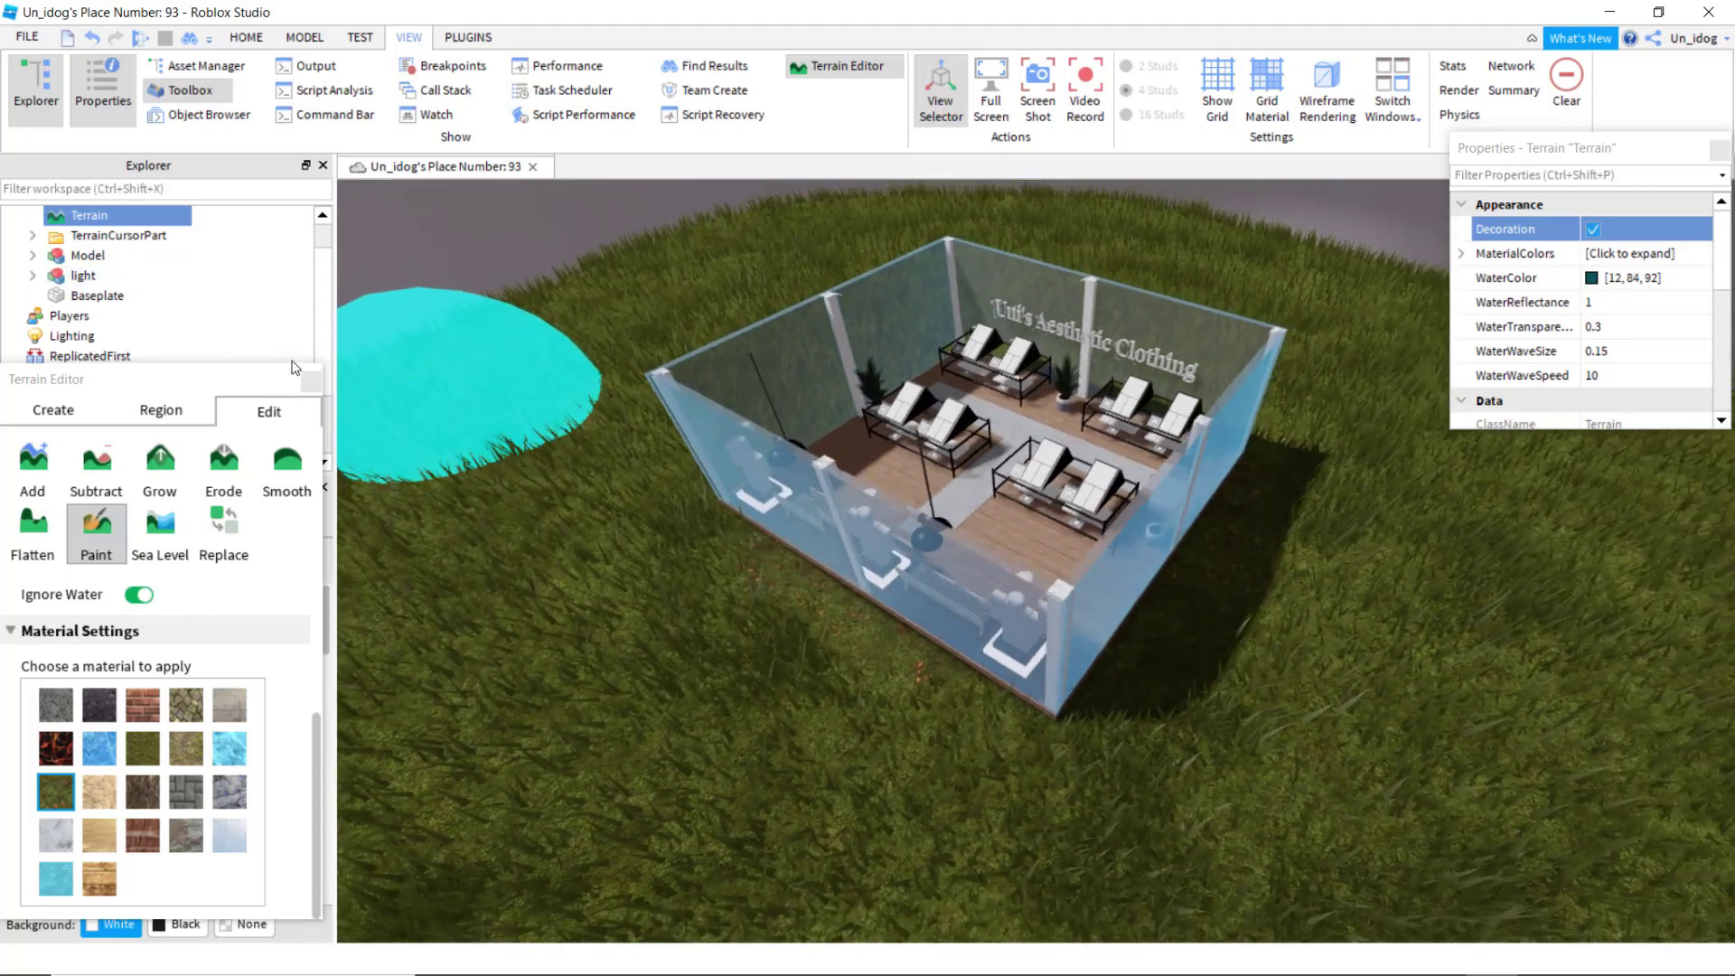
pyautogui.click(309, 383)
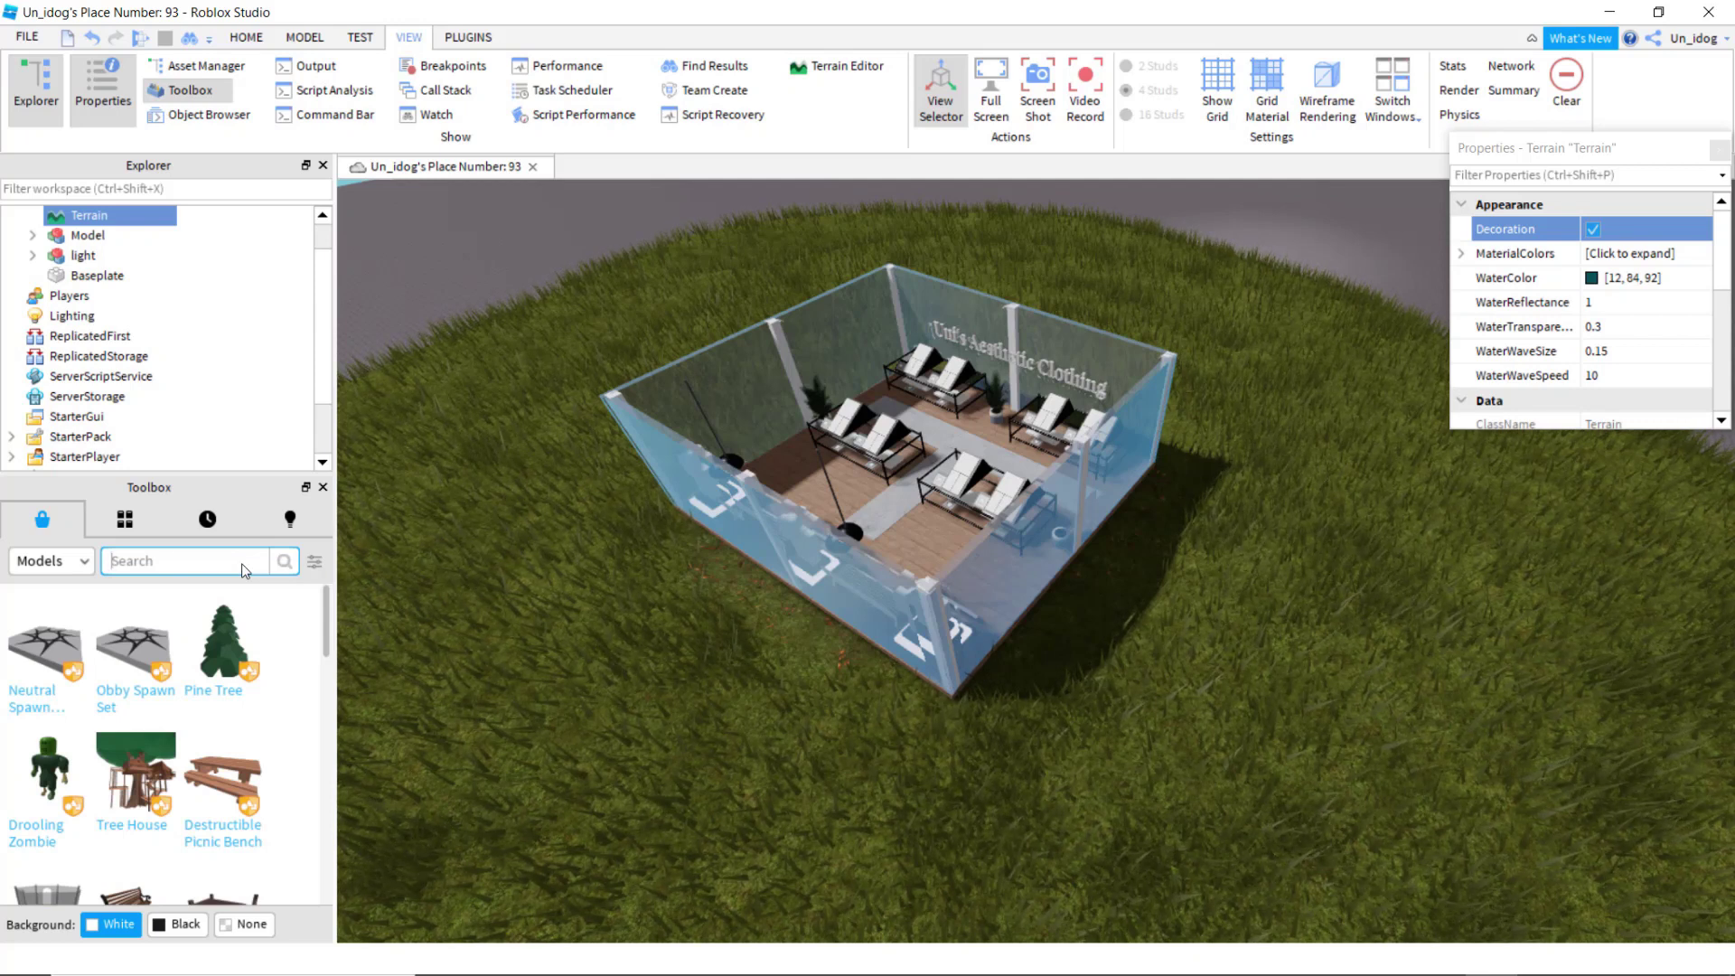
# Step: Search the toolbox models for "tree" and insert the Realistic Tree
pyautogui.press('Return')
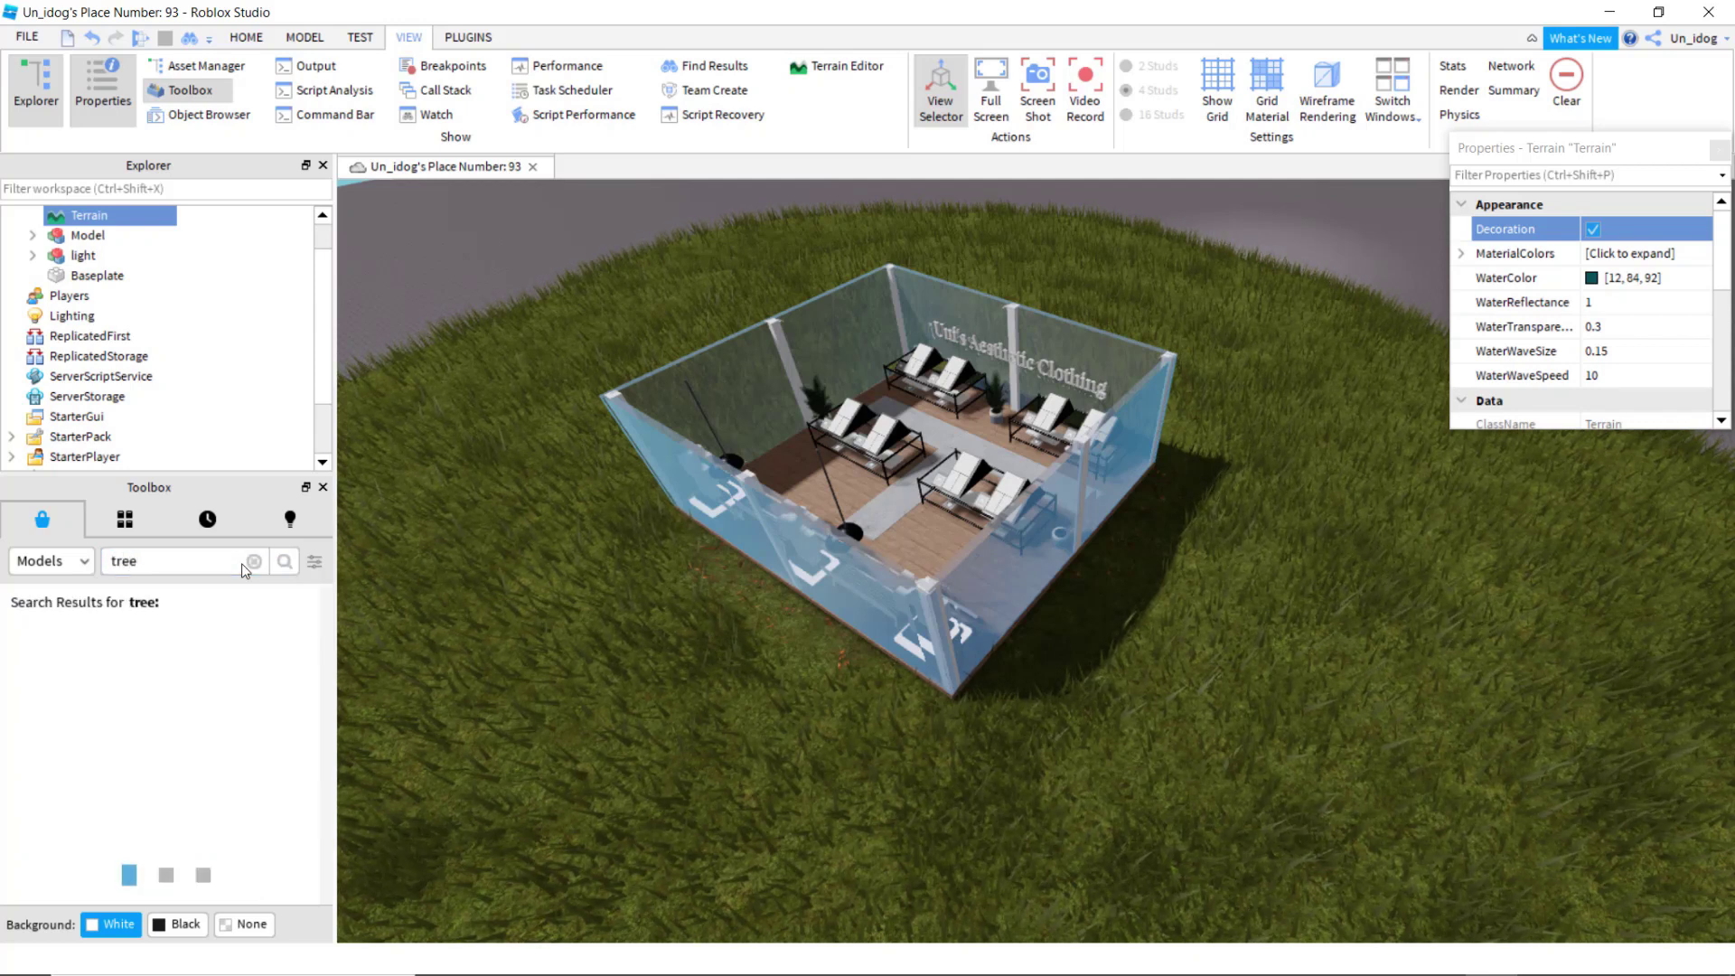
pyautogui.scroll(-5, 798, 651)
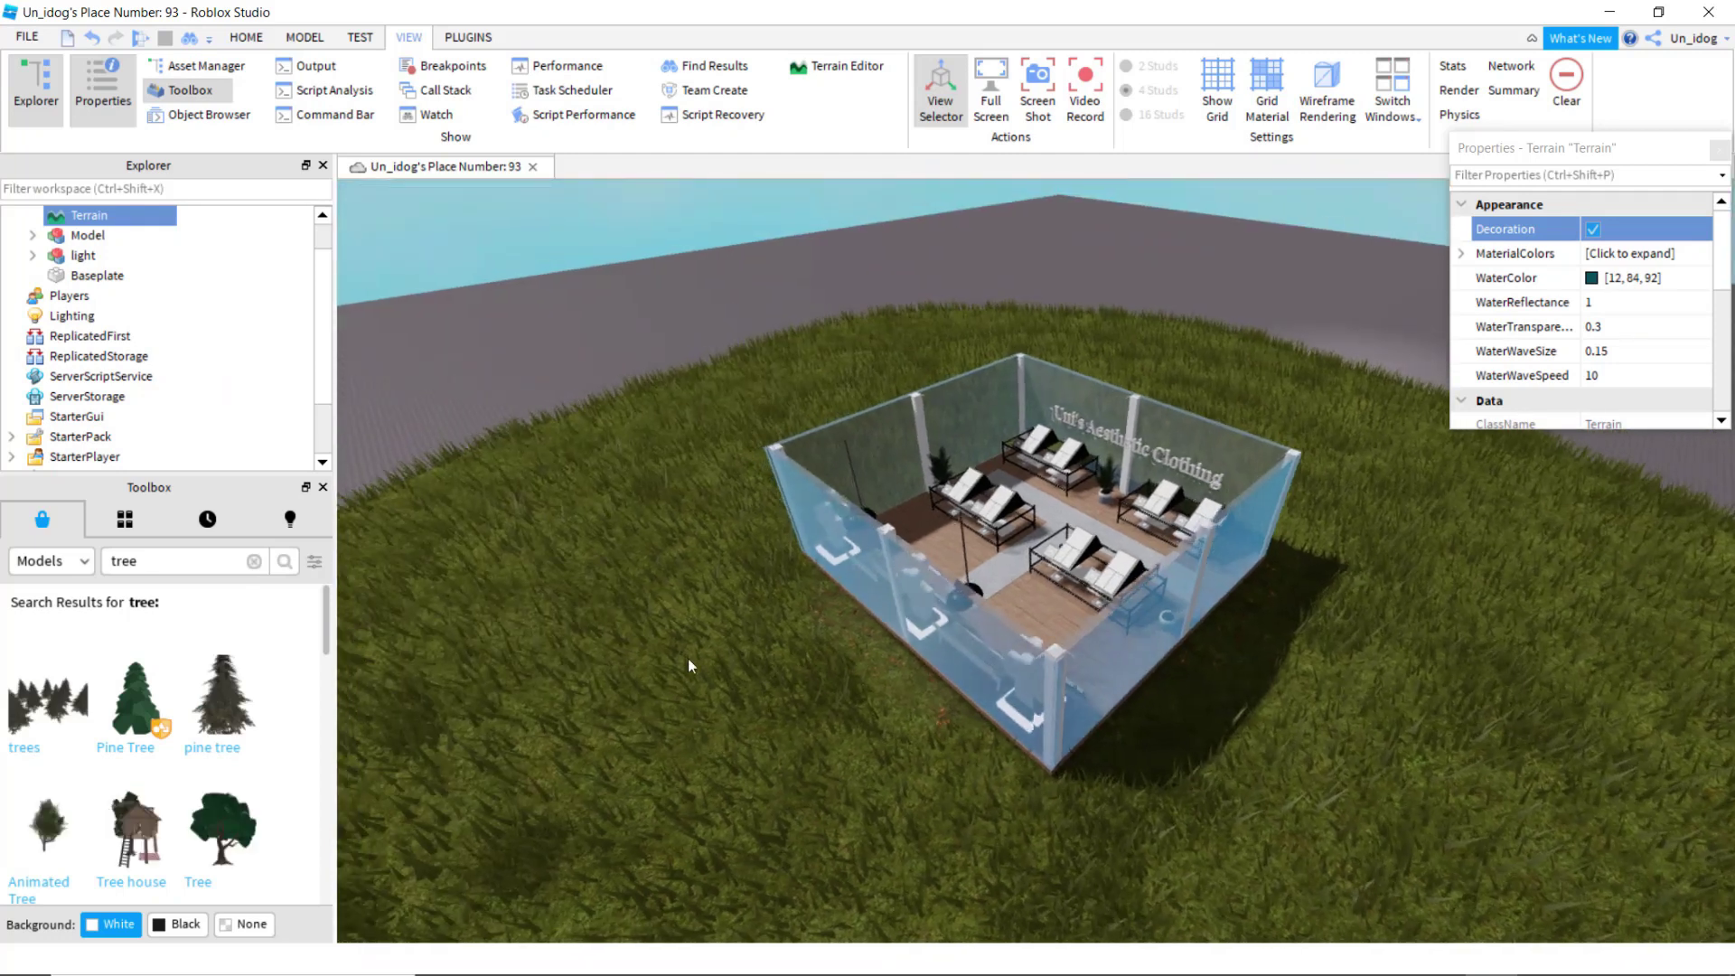
pyautogui.scroll(-3, 293, 743)
pyautogui.press('d')
pyautogui.scroll(4, 223, 735)
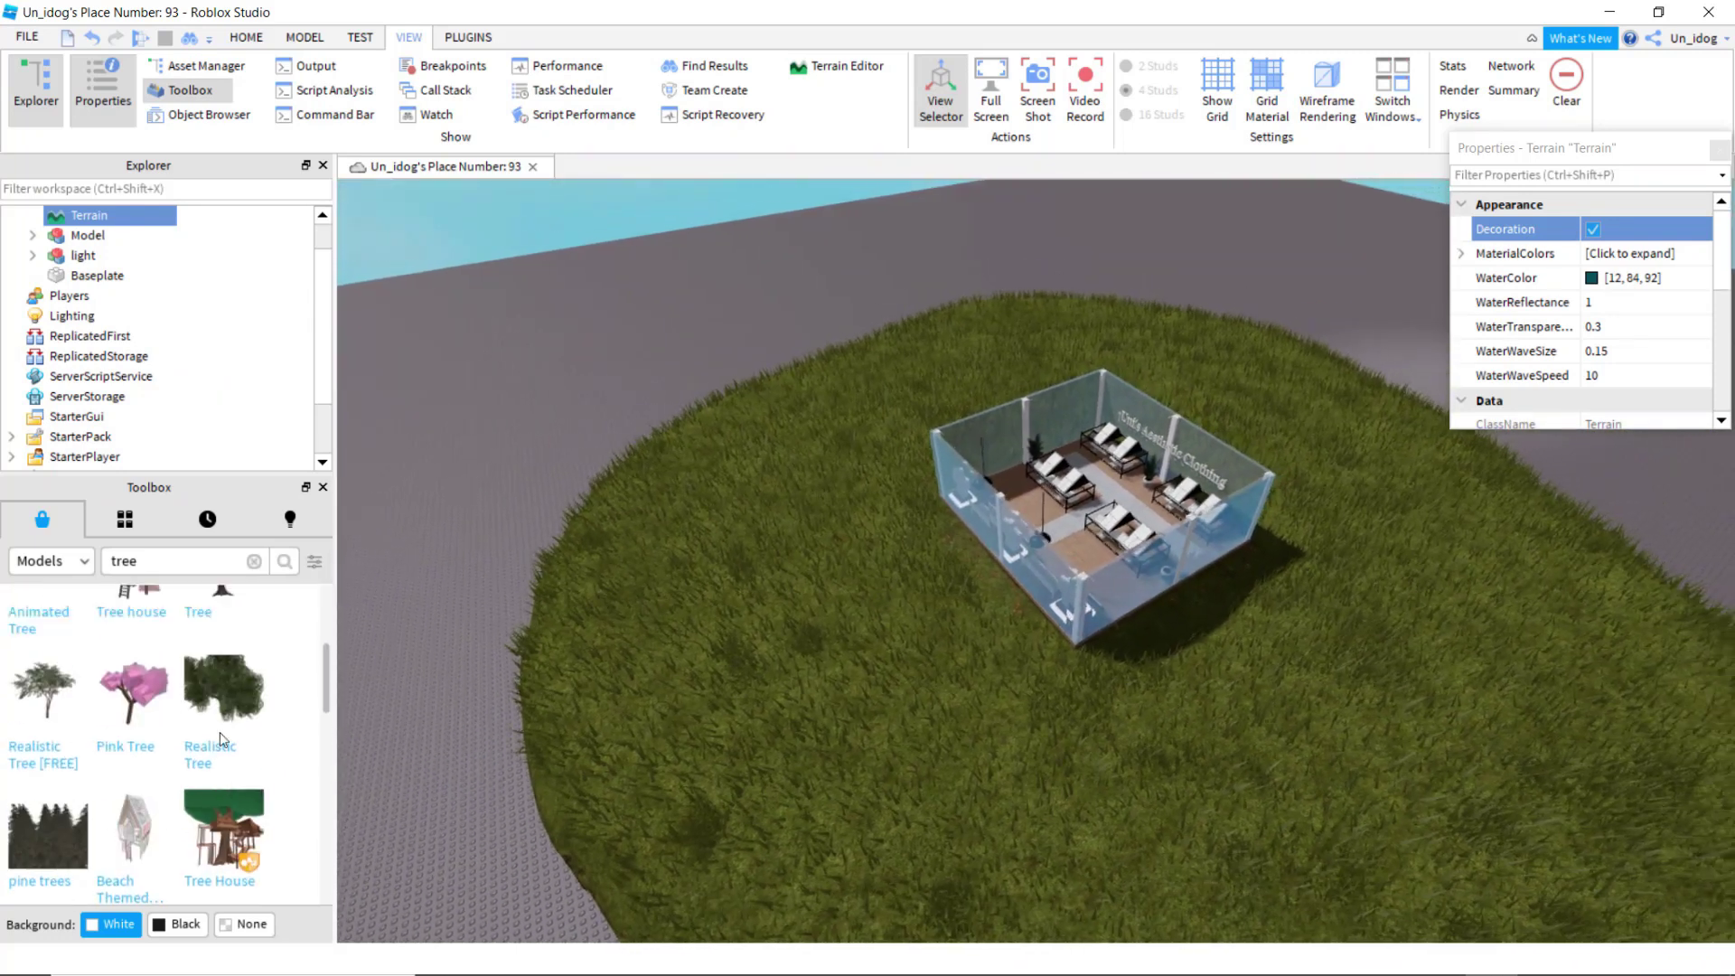
pyautogui.scroll(-2, 77, 805)
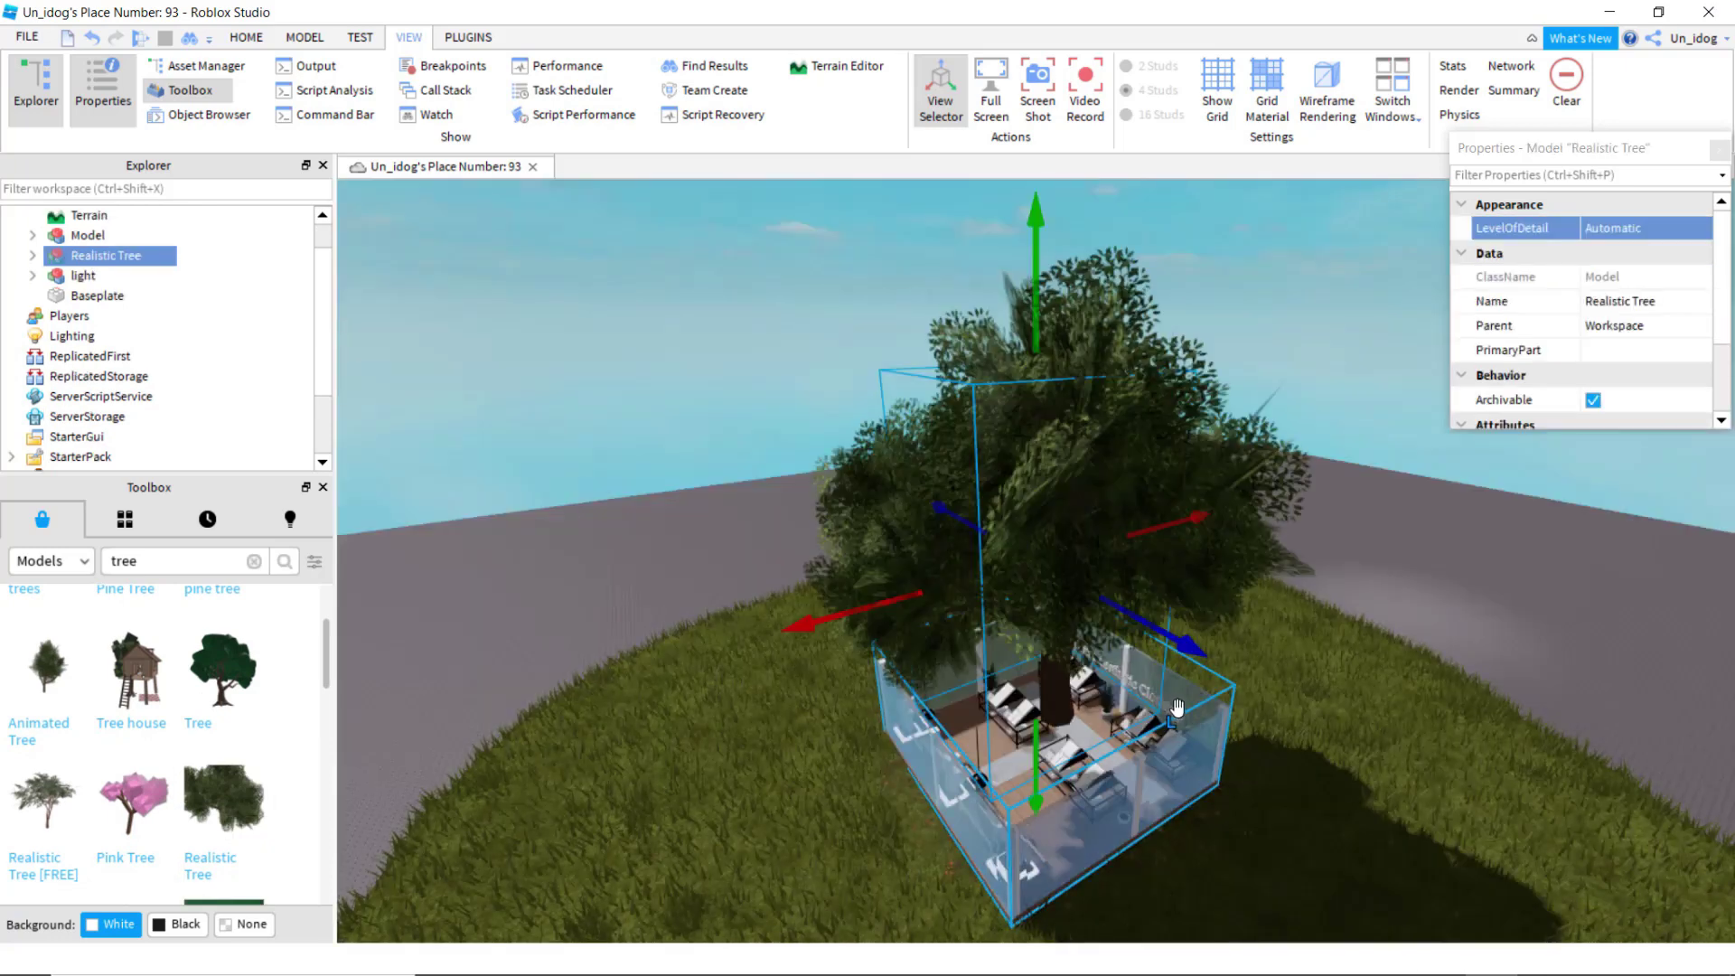
# Step: Move the Realistic Tree out of the store onto the grass beside it and lower it to the ground
pyautogui.moveTo(1178, 760); pyautogui.dragTo(1095, 542, button='right')
pyautogui.scroll(3, 1149, 697)
pyautogui.press('s')
pyautogui.press('a')
pyautogui.moveTo(1134, 511); pyautogui.dragTo(892, 532)
pyautogui.moveTo(892, 533); pyautogui.dragTo(883, 437, button='right')
pyautogui.press('s')
pyautogui.moveTo(918, 340); pyautogui.dragTo(924, 523)
pyautogui.moveTo(925, 524); pyautogui.dragTo(957, 553, button='right')
pyautogui.press('s')
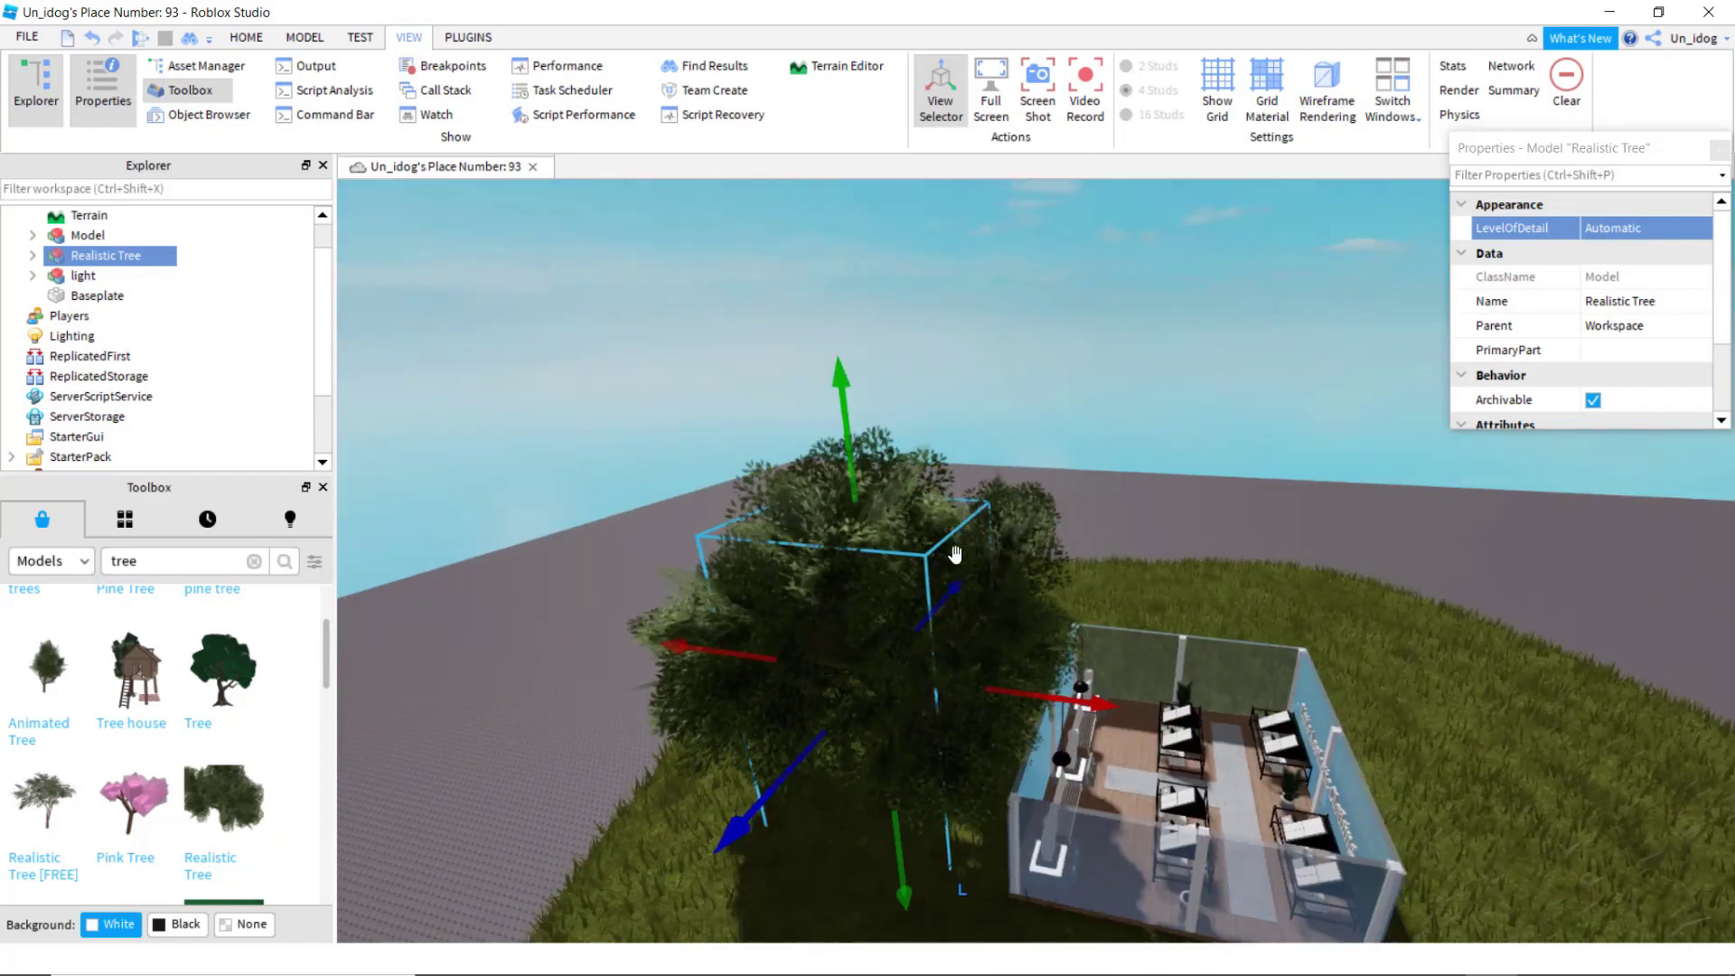
# Step: Duplicate the Realistic Tree repeatedly and spread the copies over the hill around the store
pyautogui.rightClick(897, 599)
pyautogui.click(1003, 164)
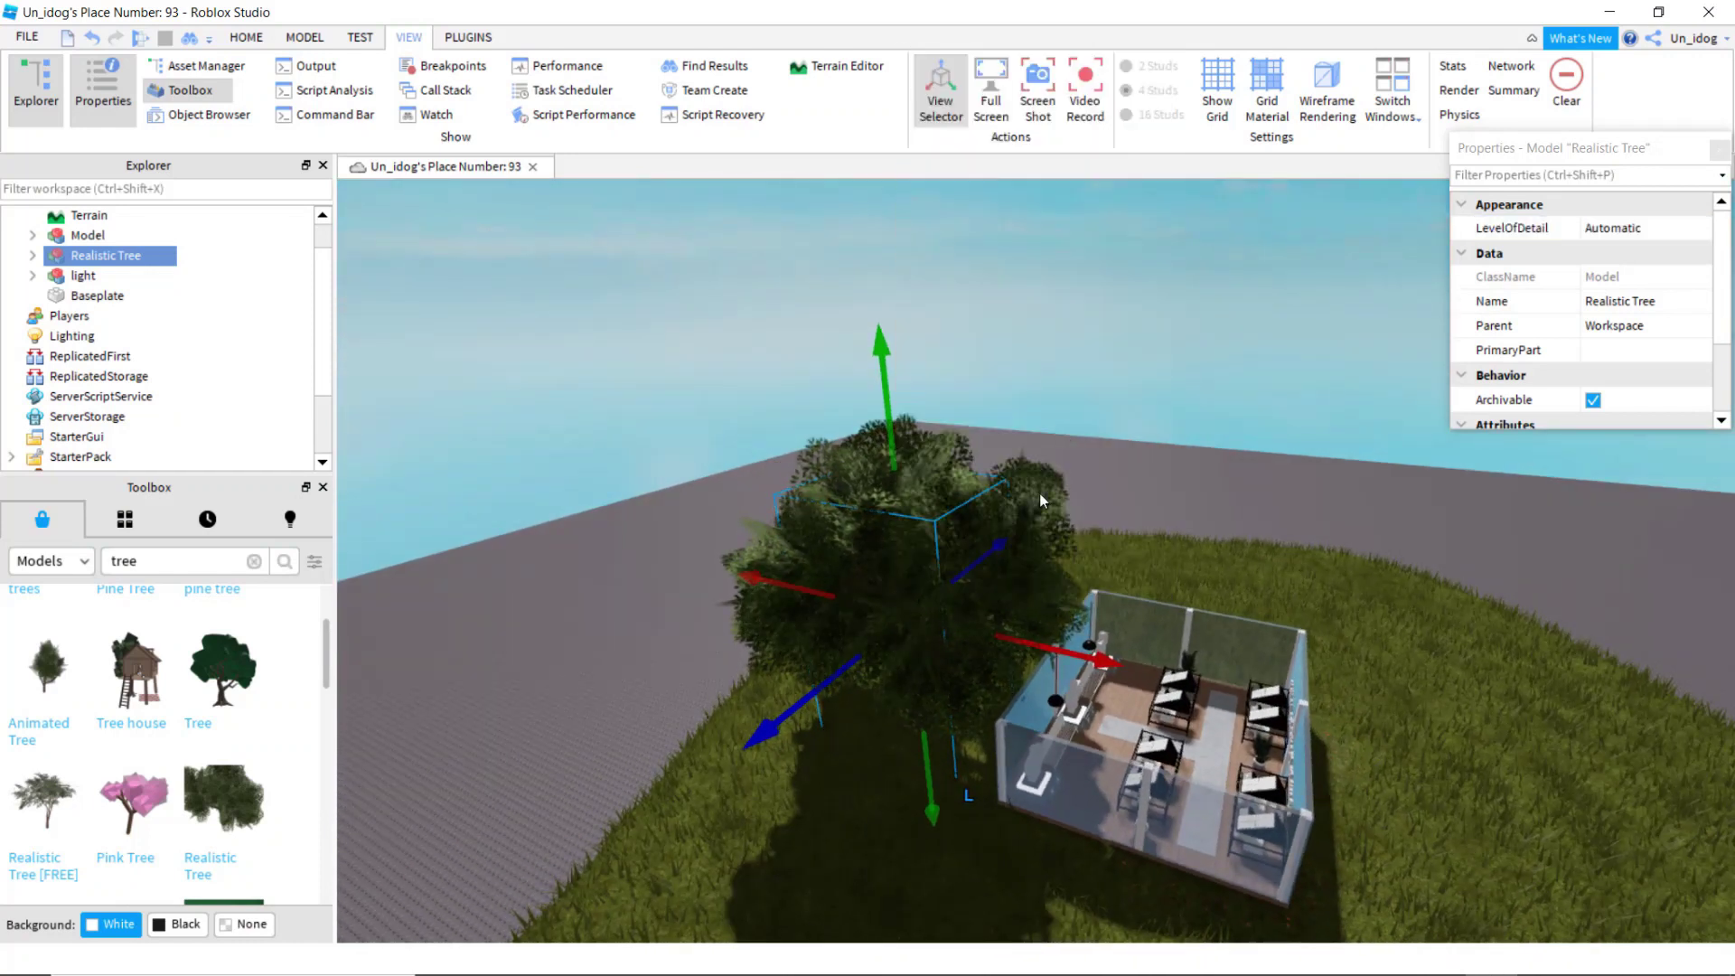
pyautogui.moveTo(1016, 551); pyautogui.dragTo(1120, 298)
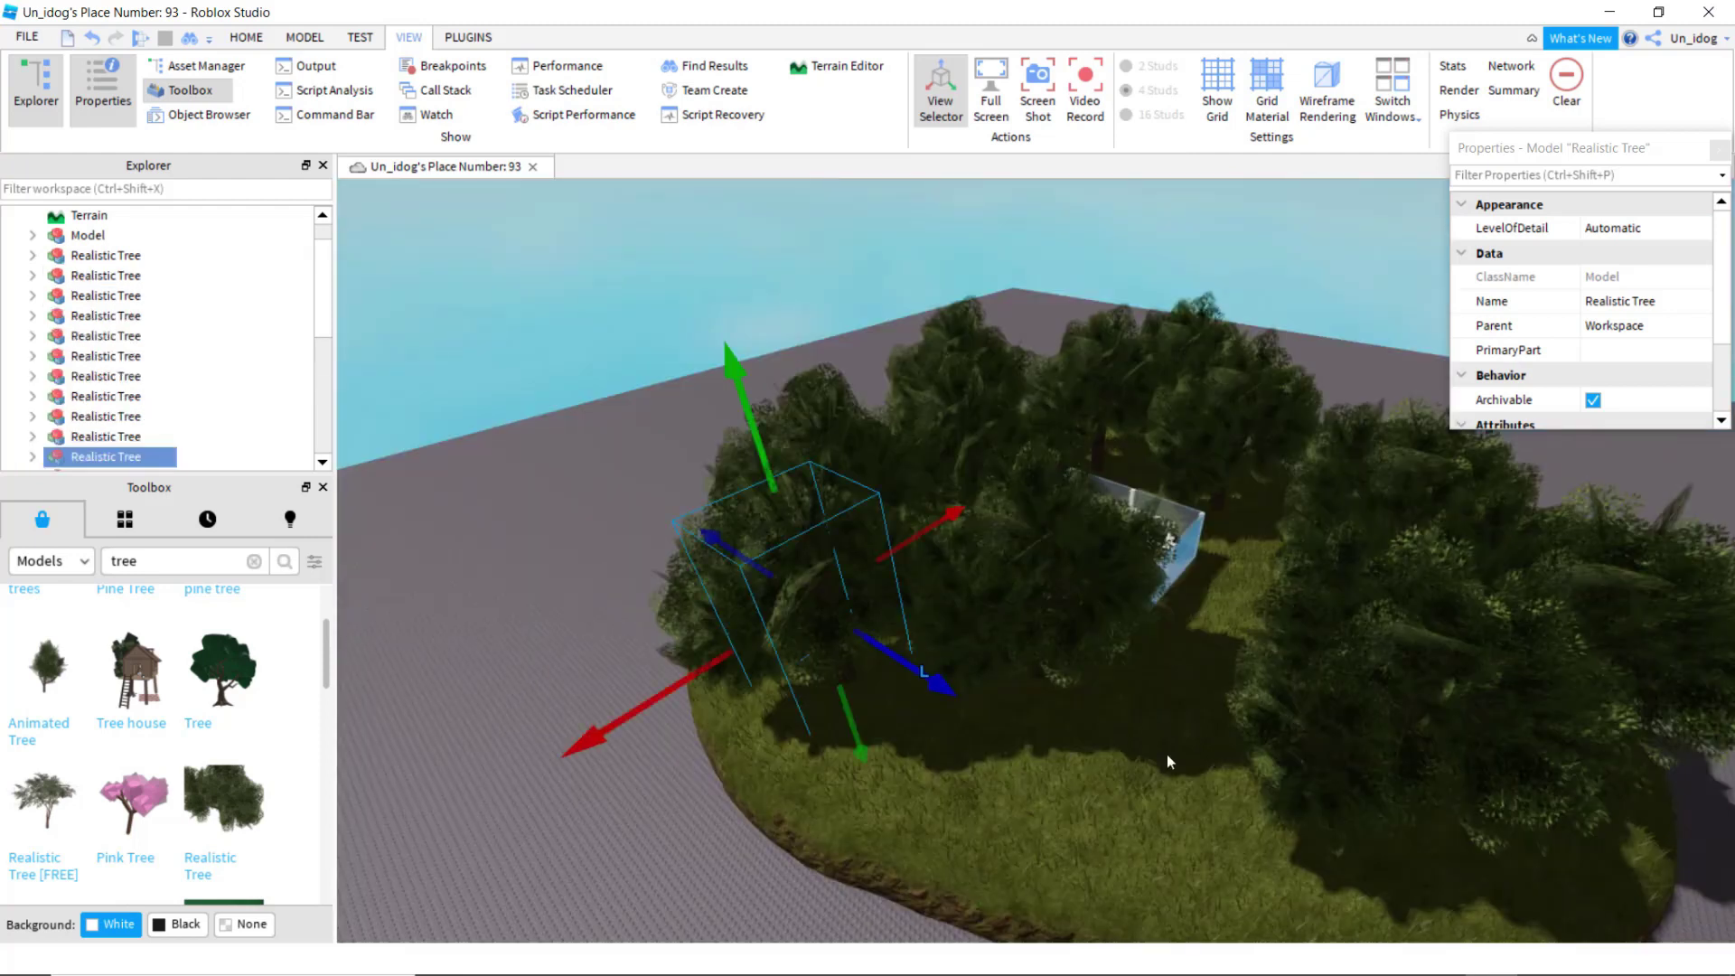
# Step: Find the Baseplate by filtering the Explorer for "base" and delete it
pyautogui.click(689, 761)
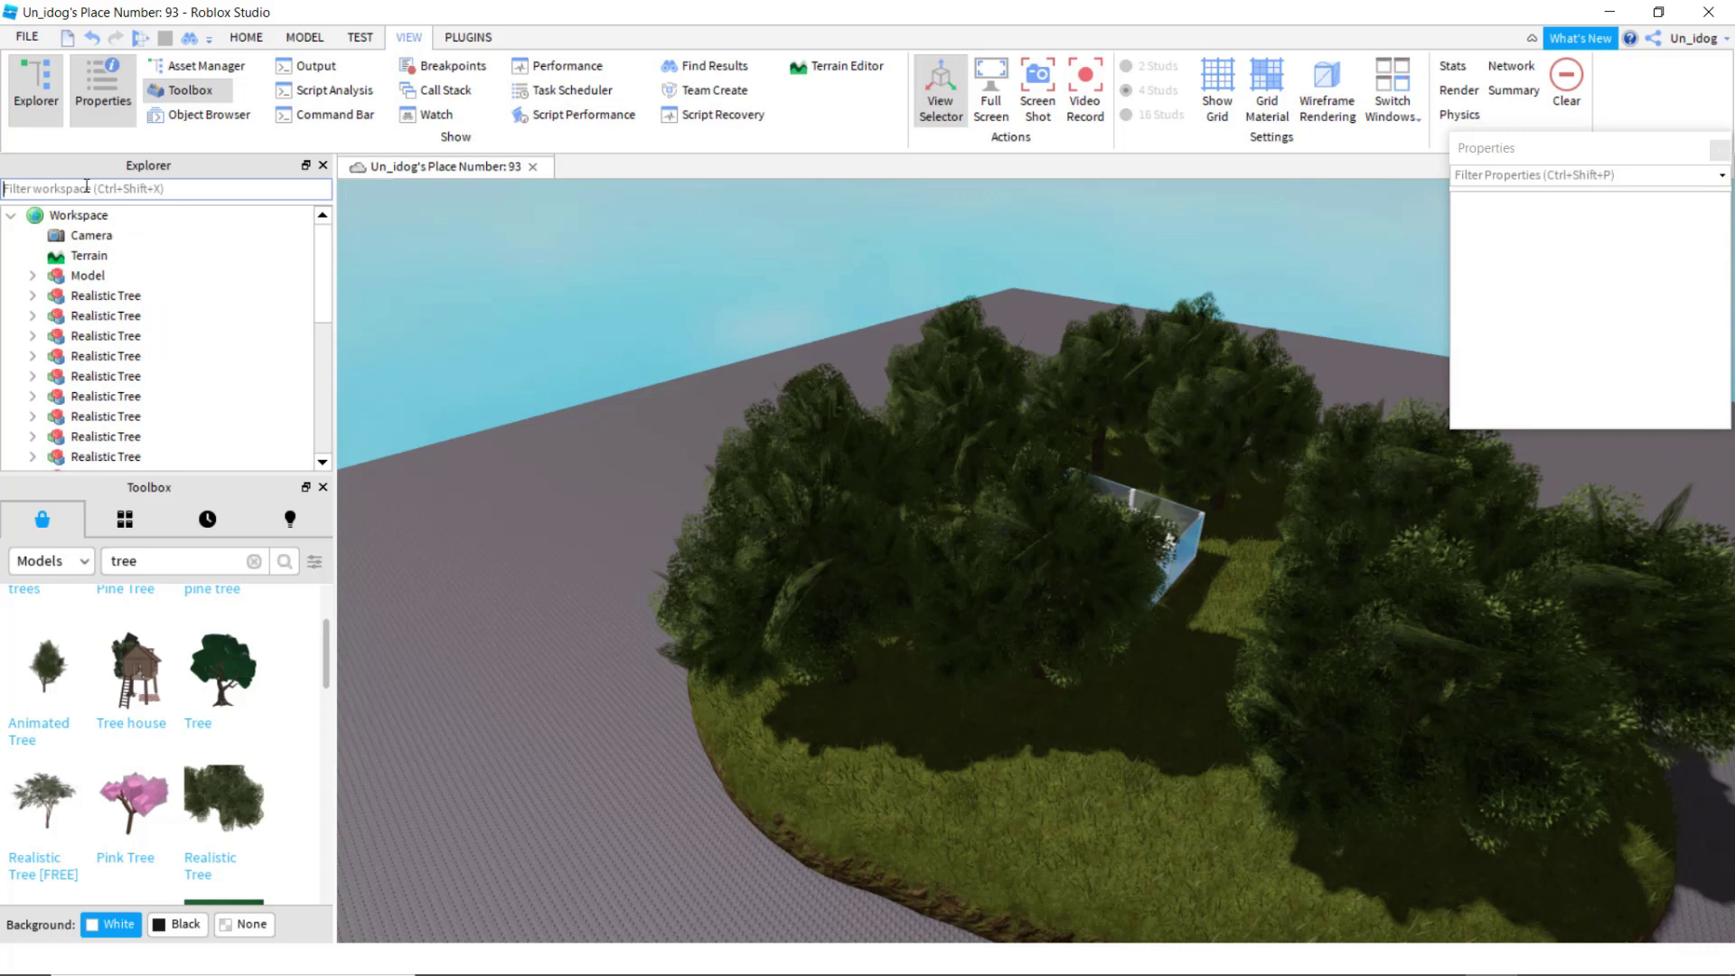
pyautogui.write('base')
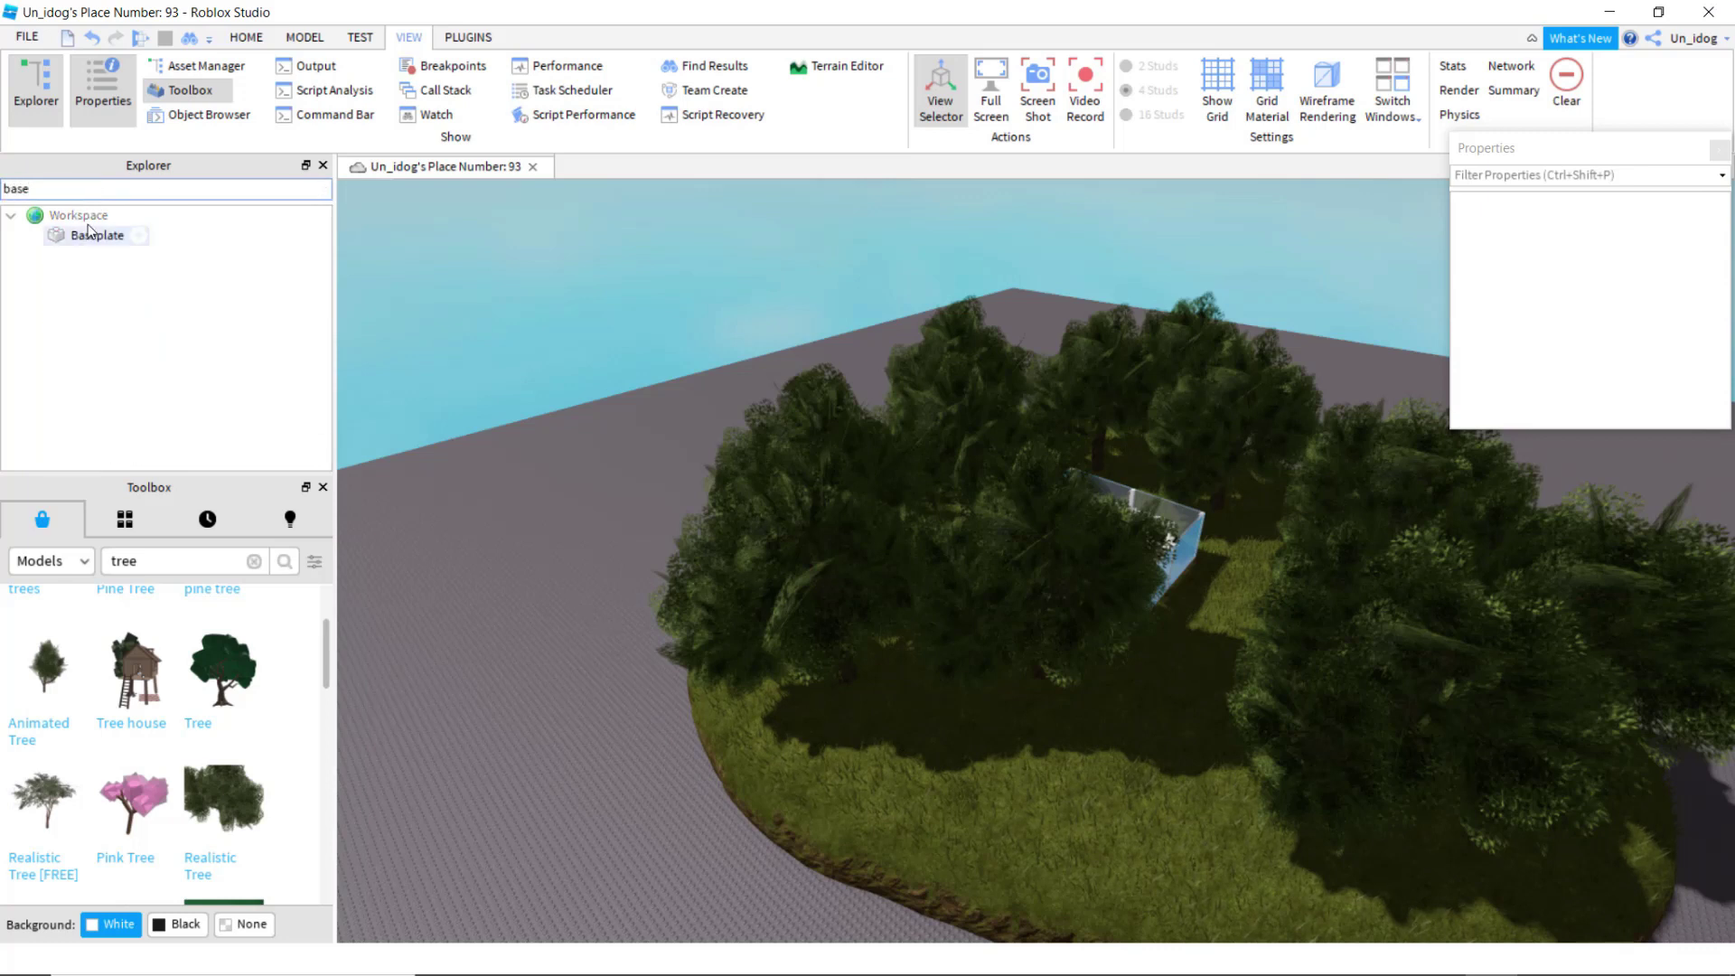
pyautogui.click(89, 228)
pyautogui.rightClick(93, 239)
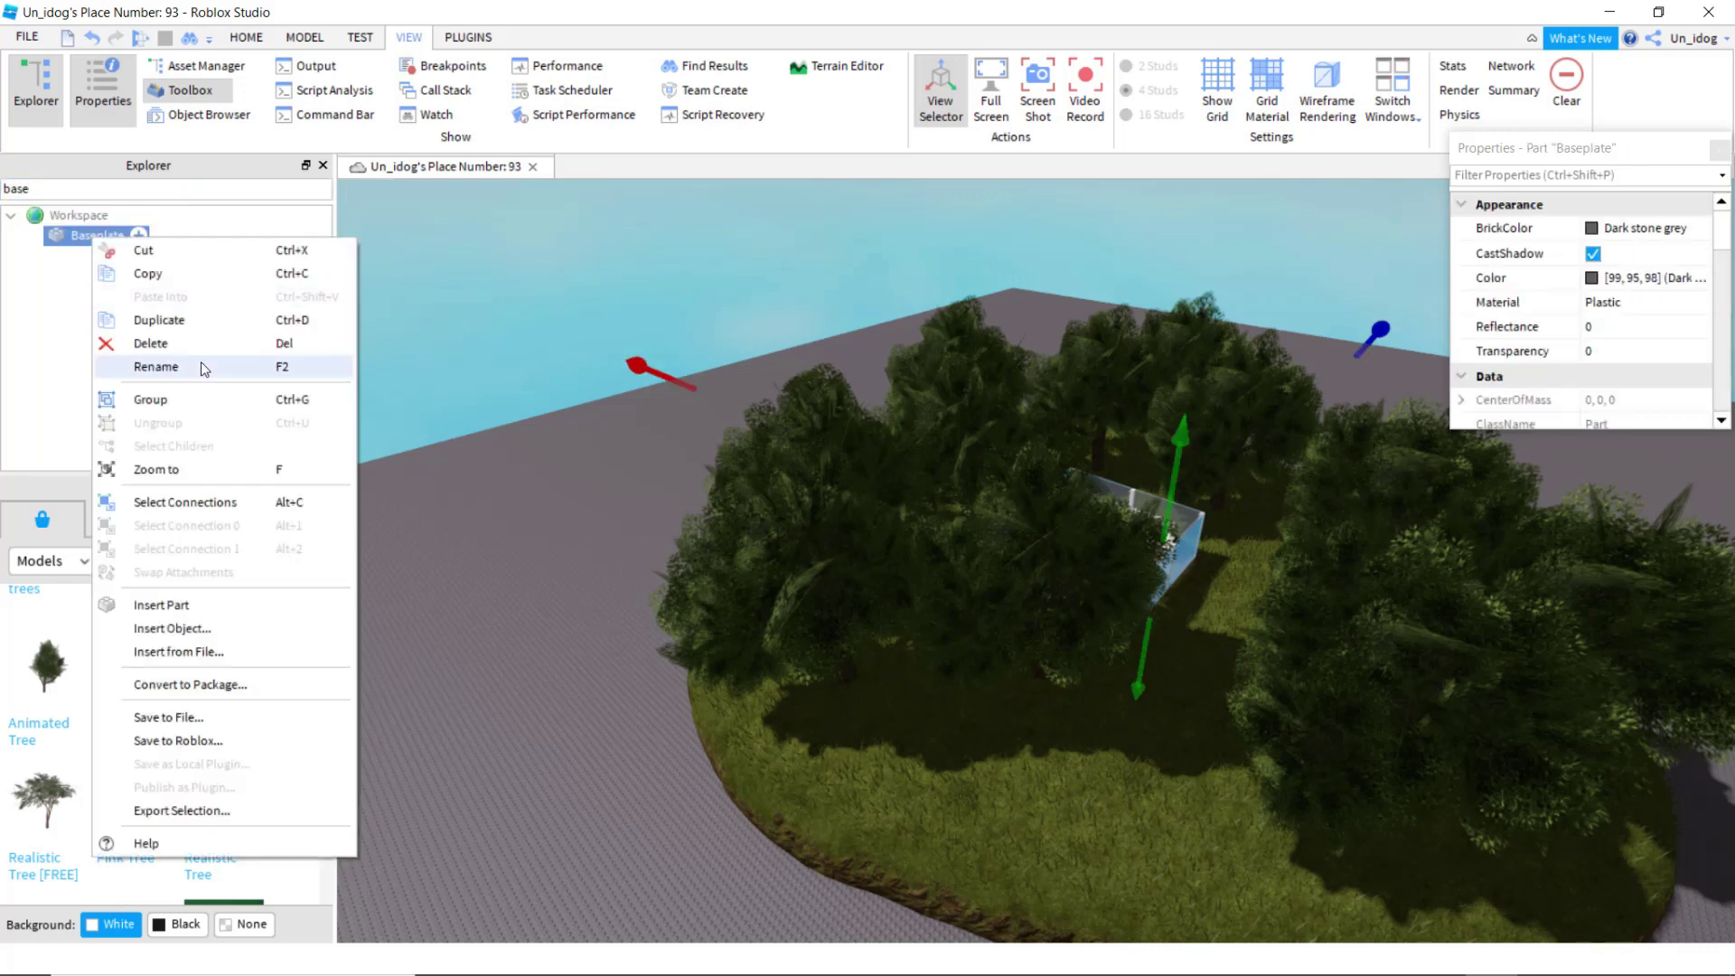
pyautogui.click(182, 347)
pyautogui.moveTo(999, 527); pyautogui.dragTo(969, 454, button='right')
pyautogui.scroll(10, 912, 458)
pyautogui.click(969, 453)
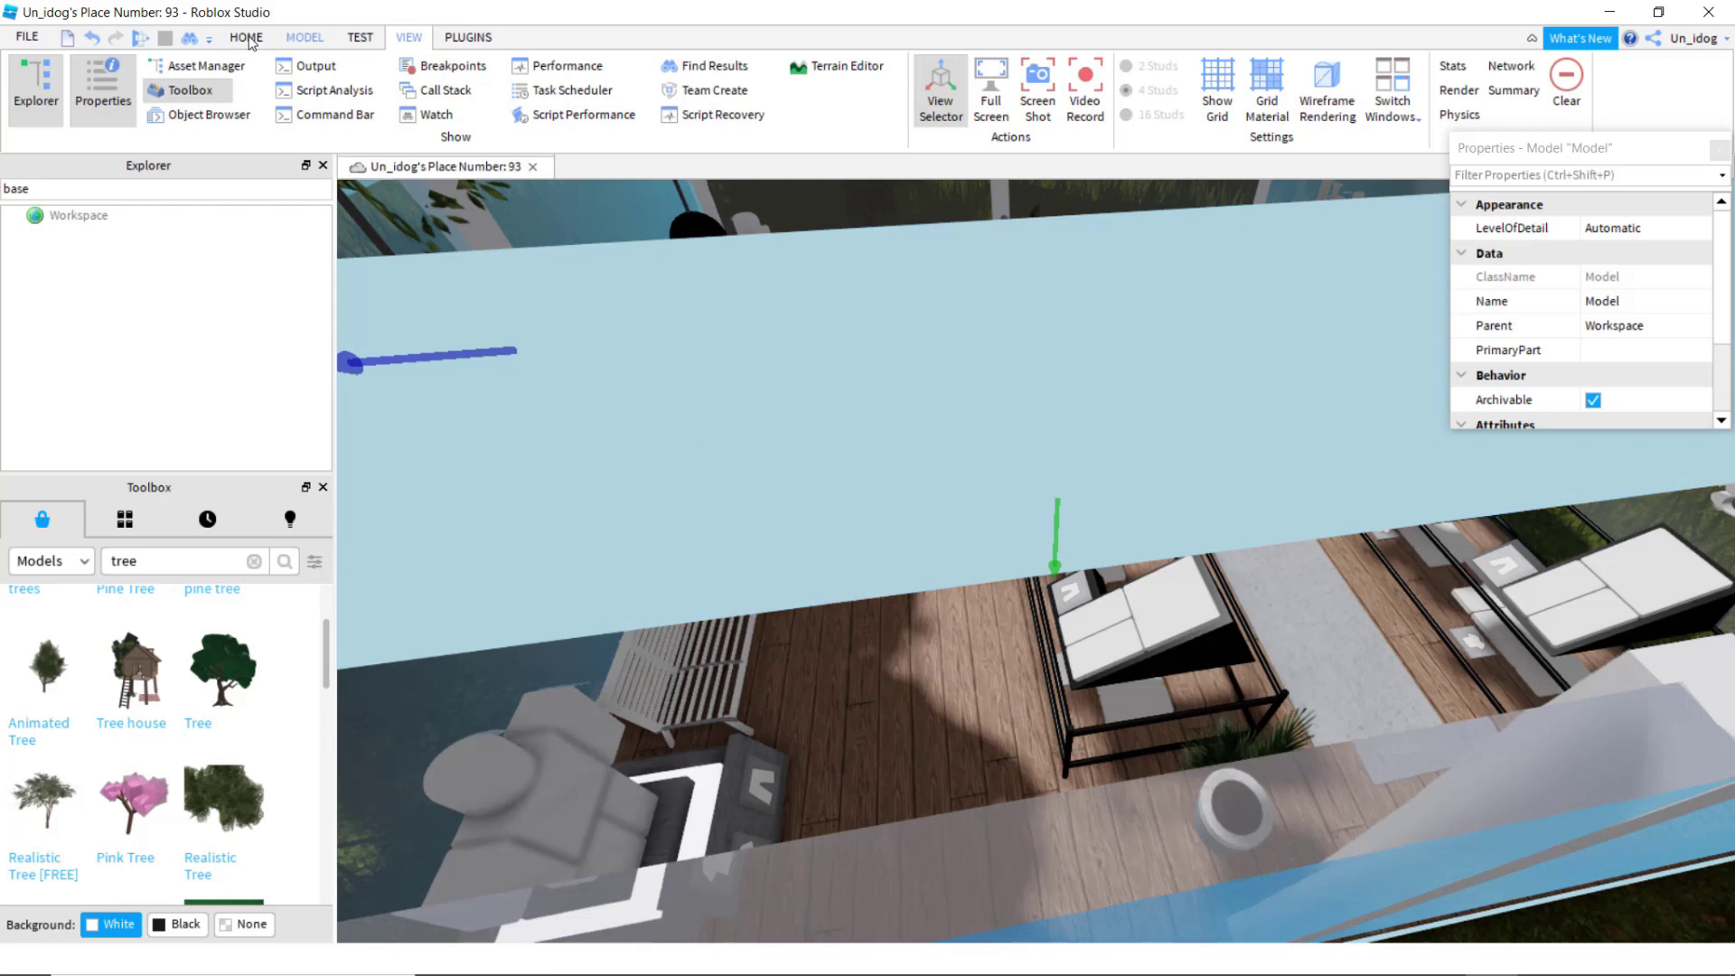
pyautogui.click(246, 37)
pyautogui.scroll(-10, 1138, 480)
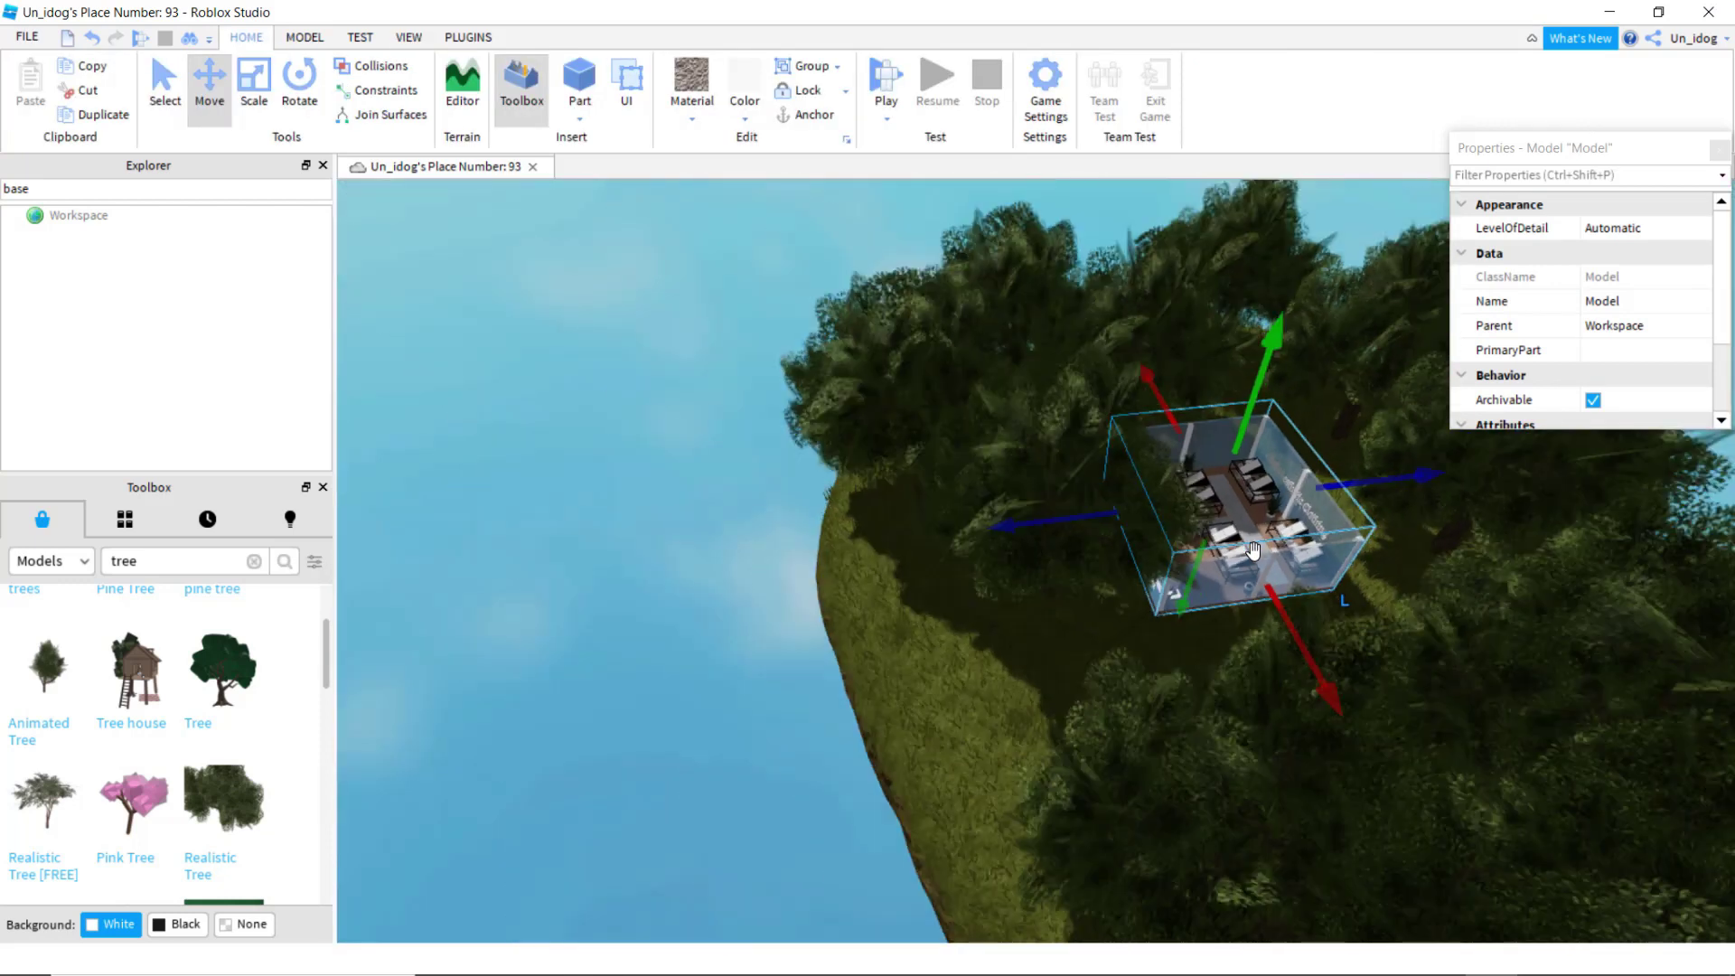
pyautogui.scroll(-10, 1252, 549)
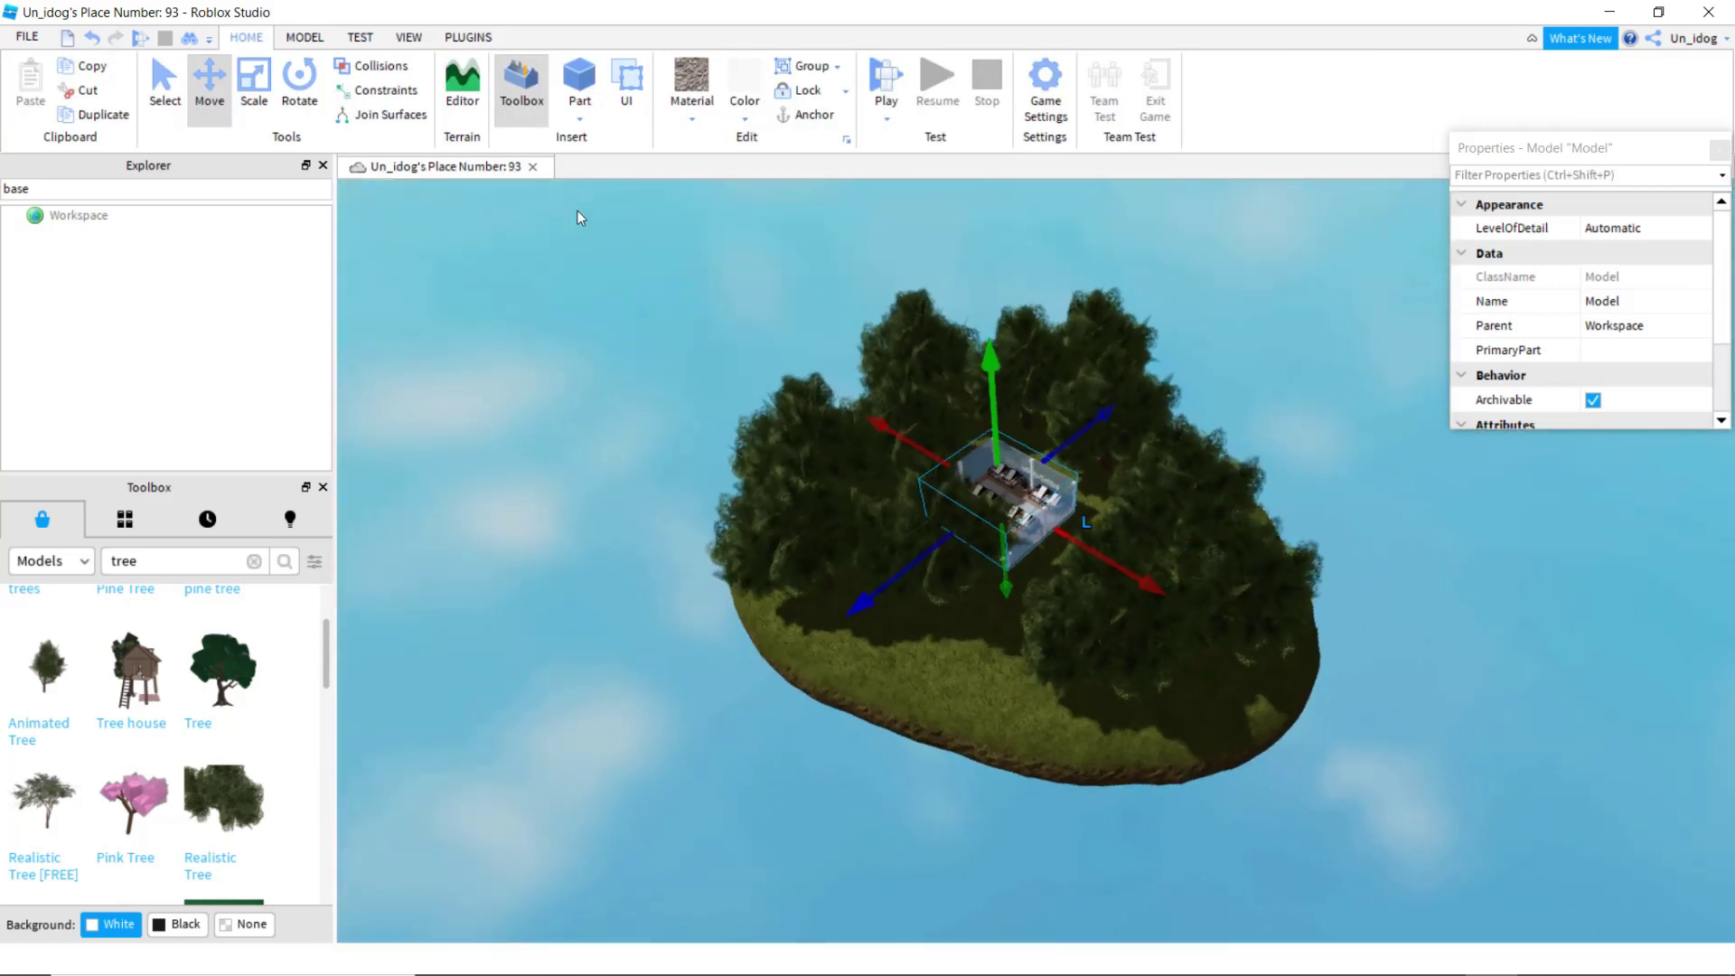
pyautogui.moveTo(579, 216); pyautogui.dragTo(1474, 823)
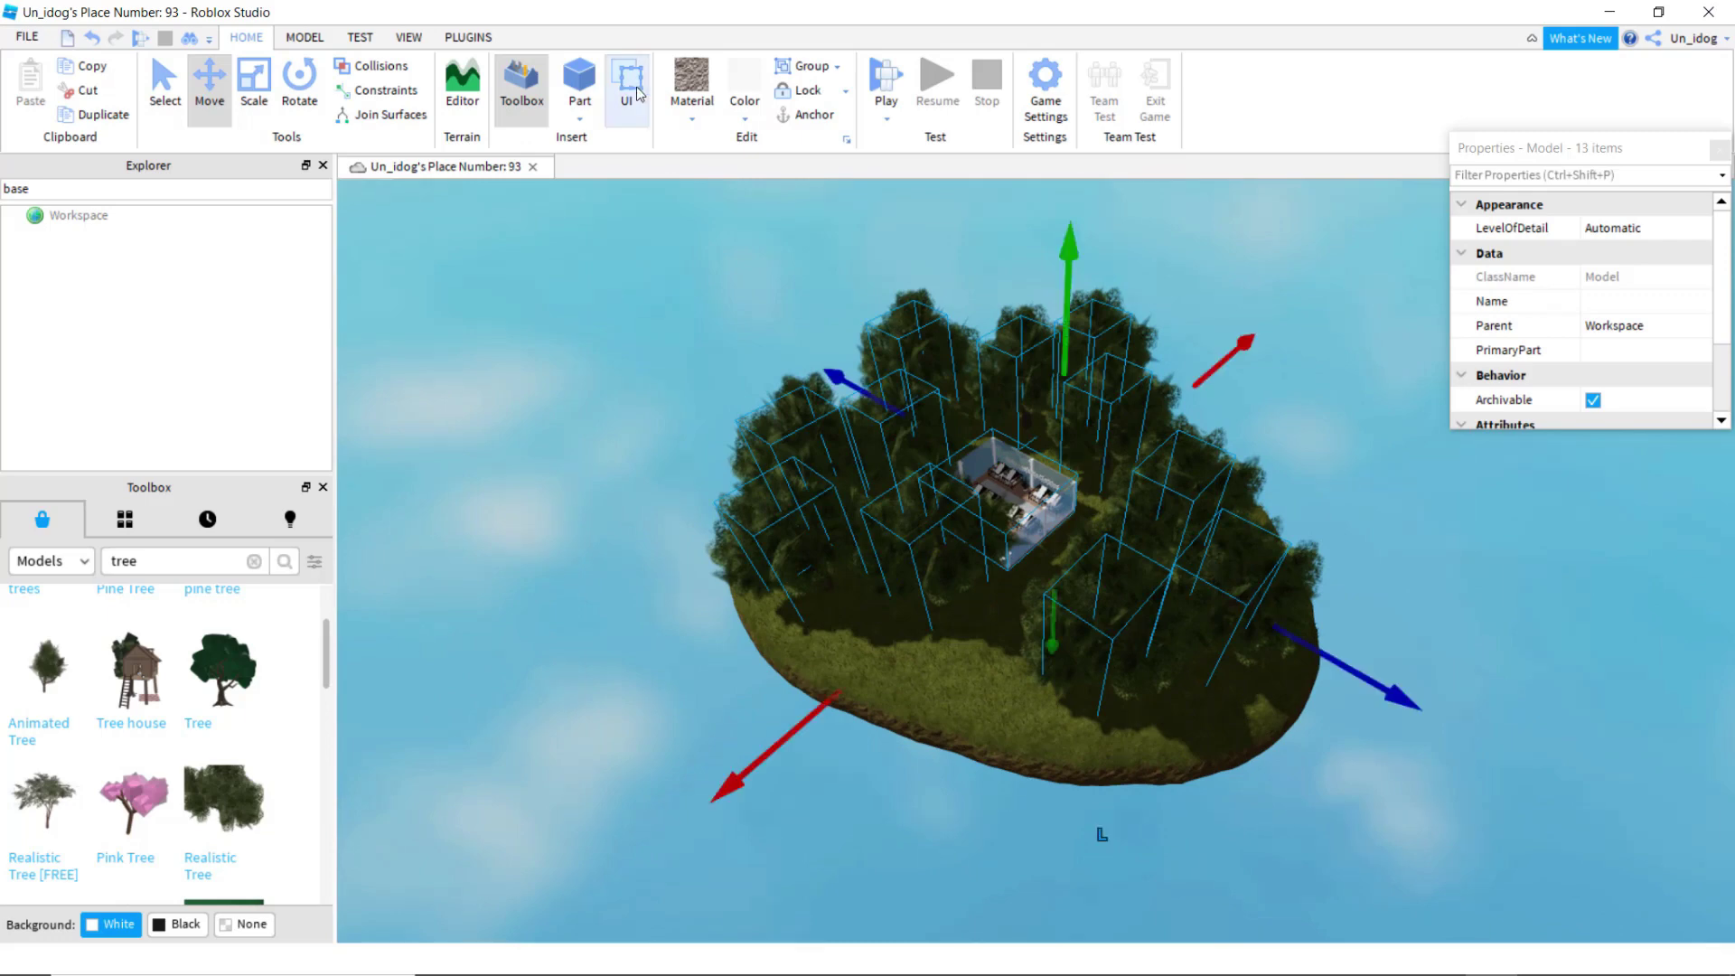
pyautogui.click(1301, 308)
# Step: Scale the small concrete part on the store's walkway upward until it rises above the walls
pyautogui.scroll(15, 1099, 461)
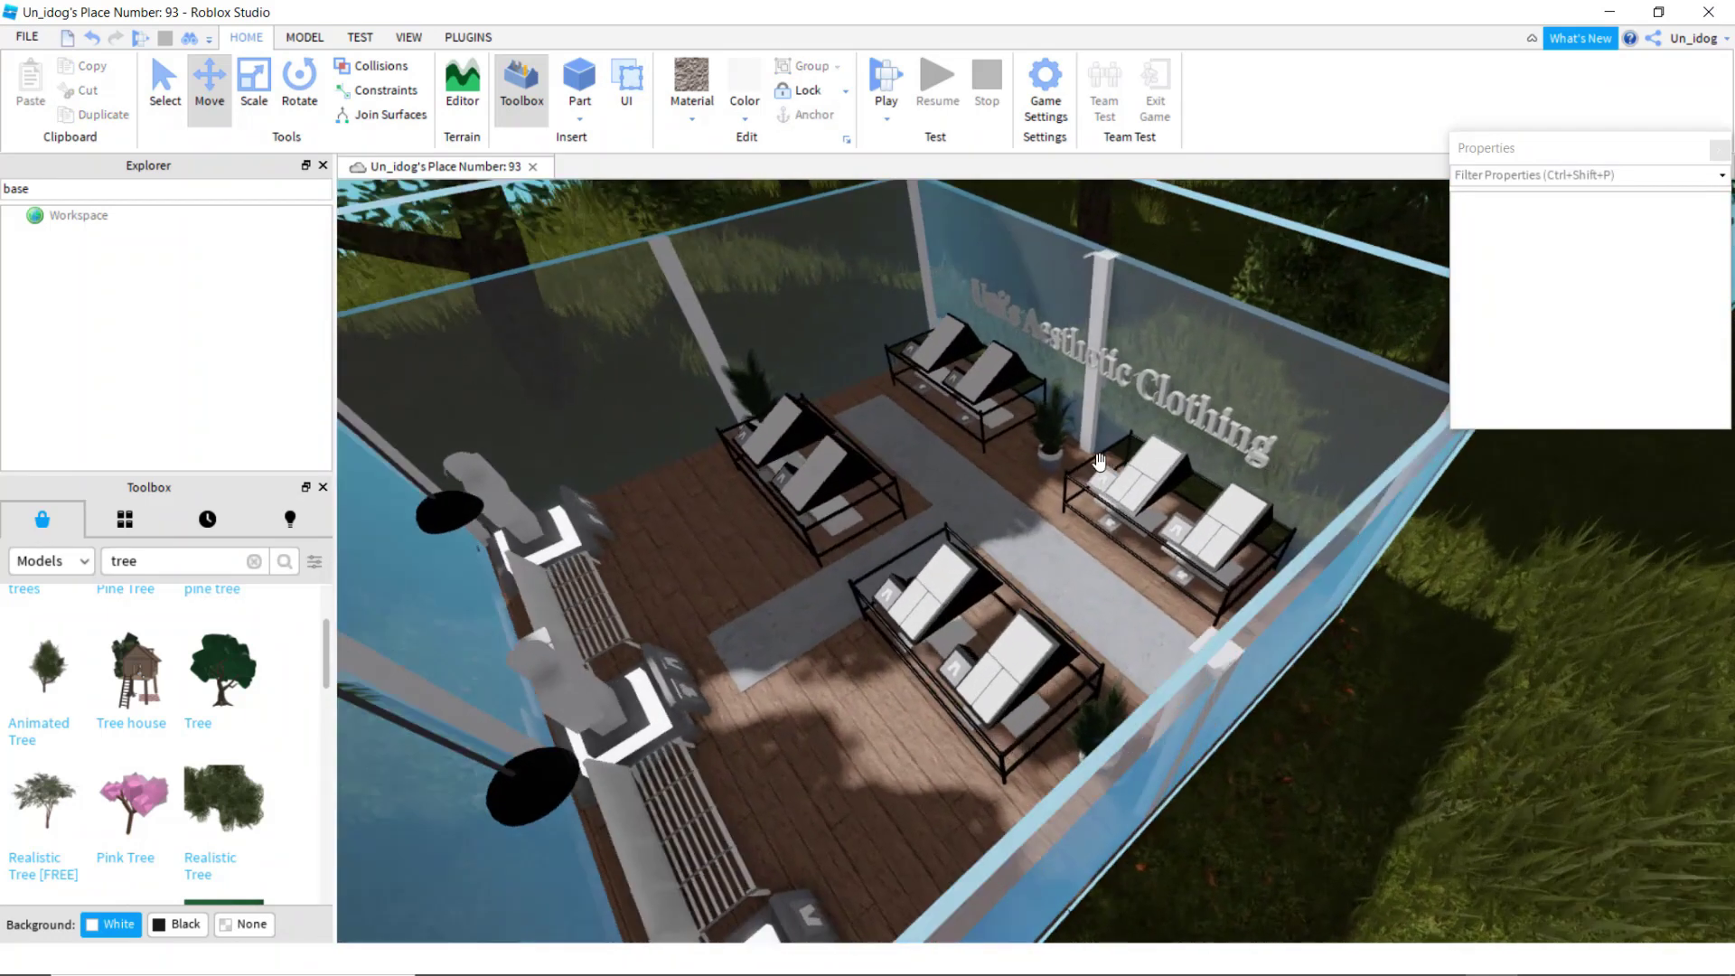
pyautogui.scroll(-5, 1099, 462)
pyautogui.moveTo(1099, 461); pyautogui.dragTo(890, 389, button='right')
pyautogui.press('d')
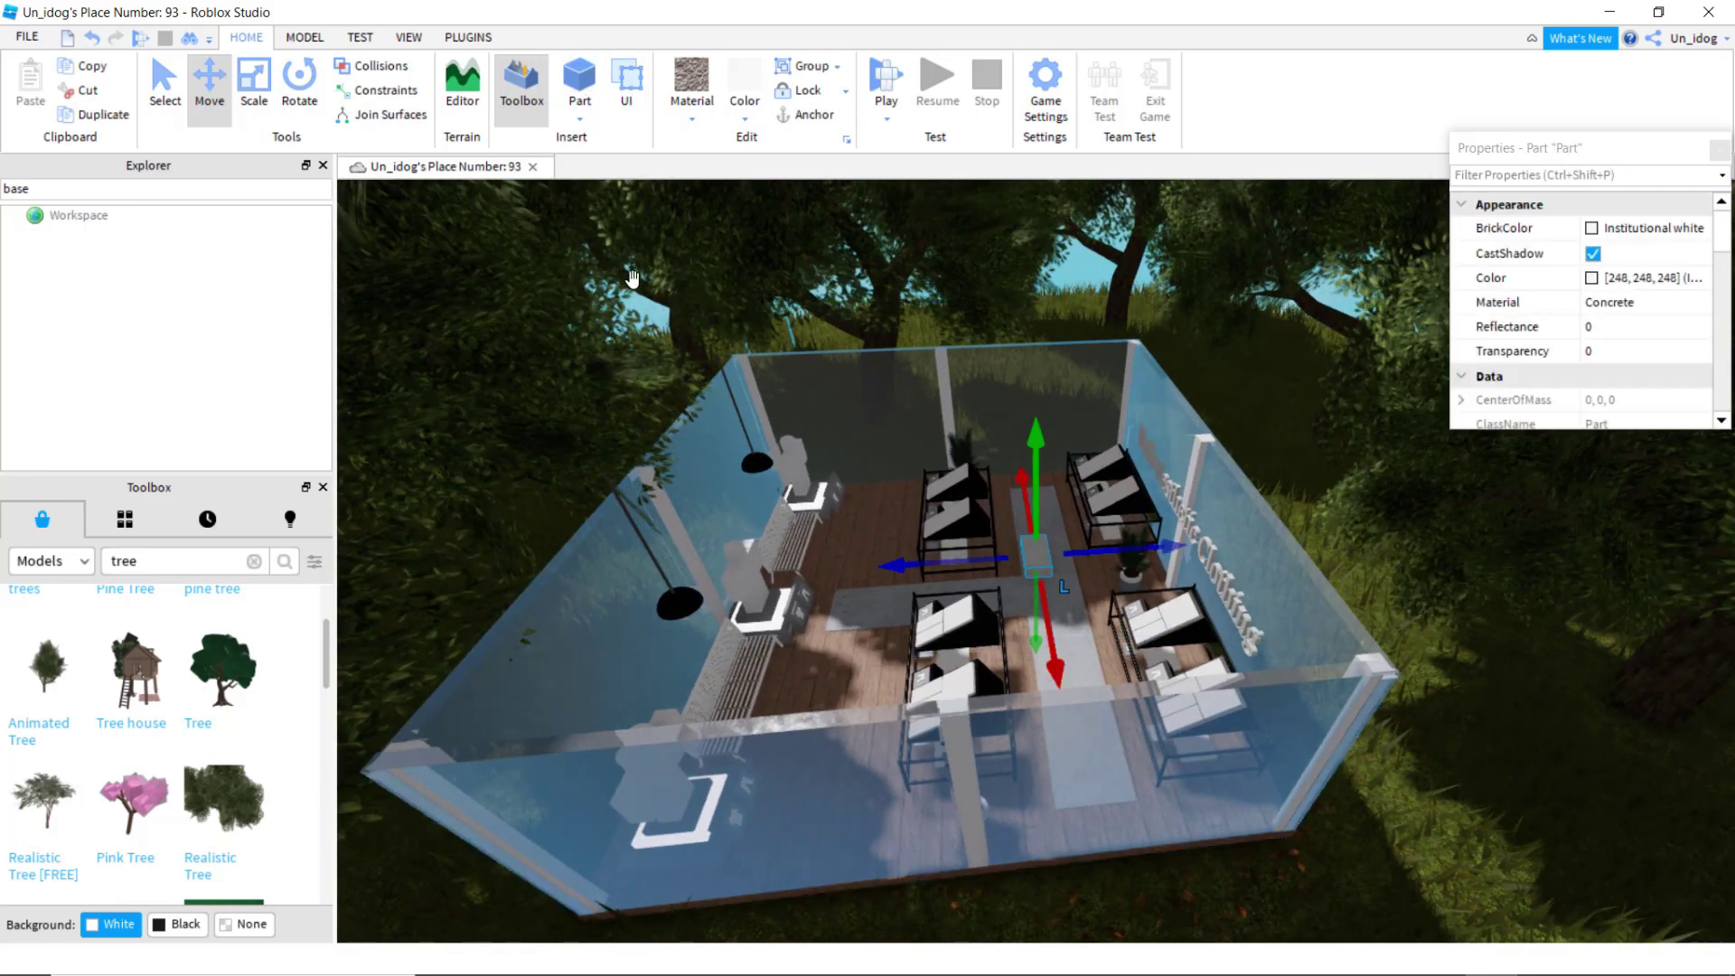
pyautogui.click(258, 107)
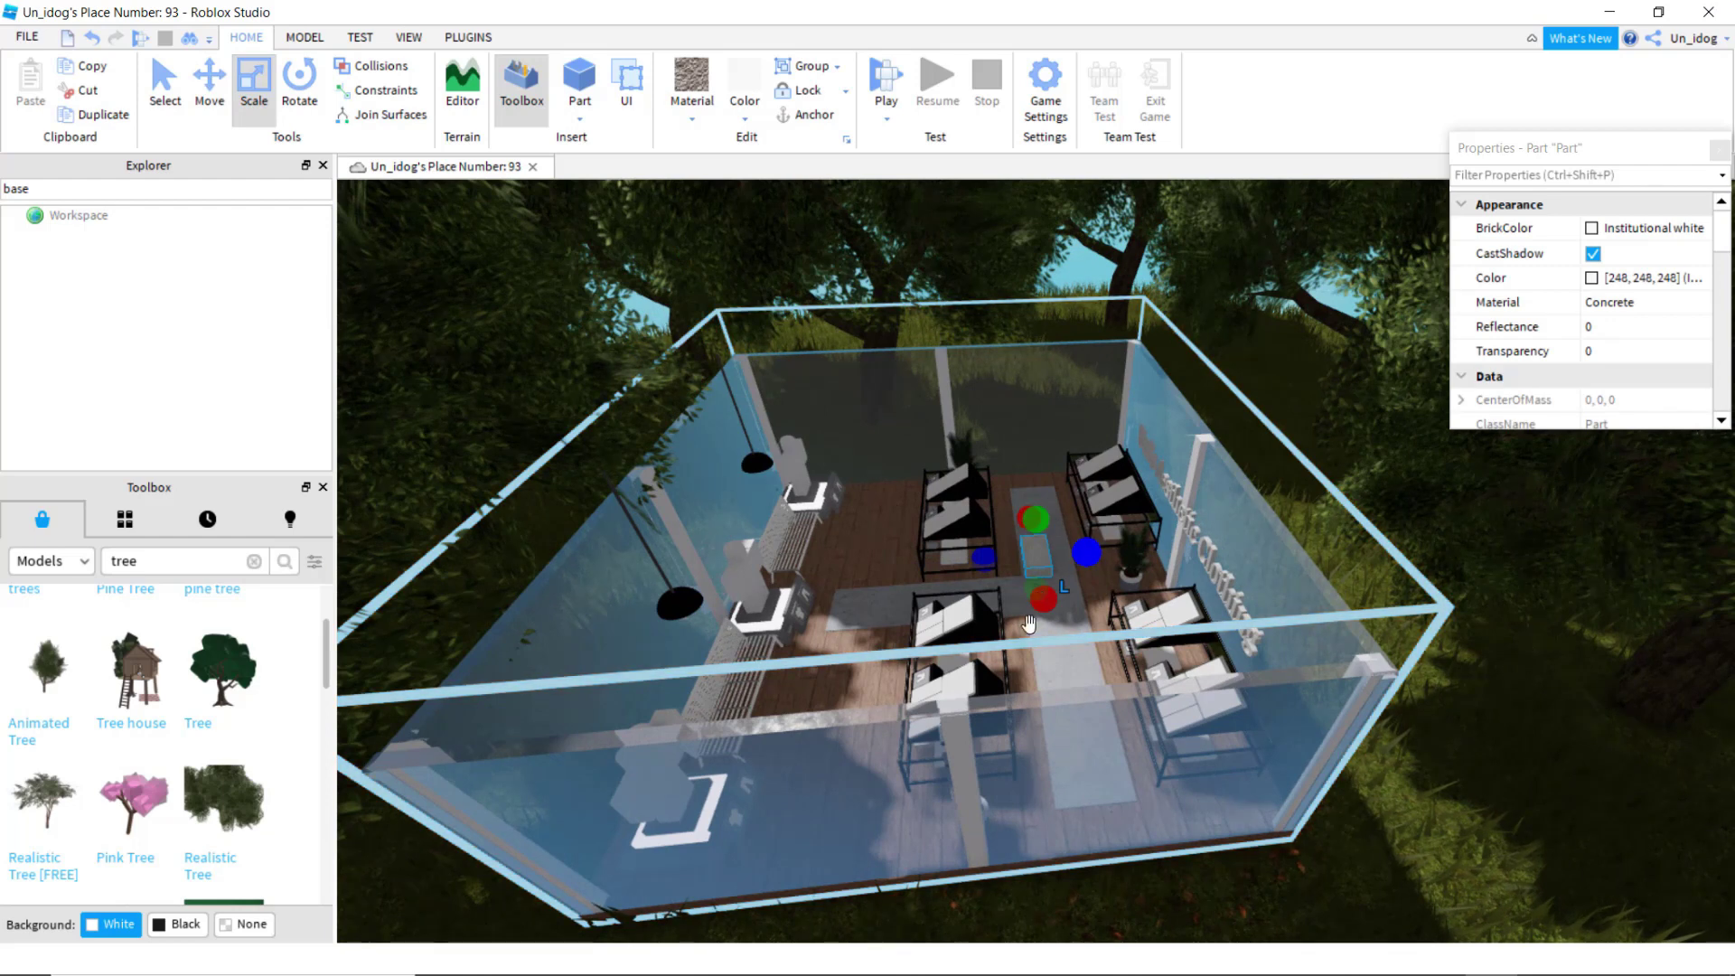
pyautogui.moveTo(1037, 632); pyautogui.dragTo(1075, 625, button='right')
pyautogui.press('w')
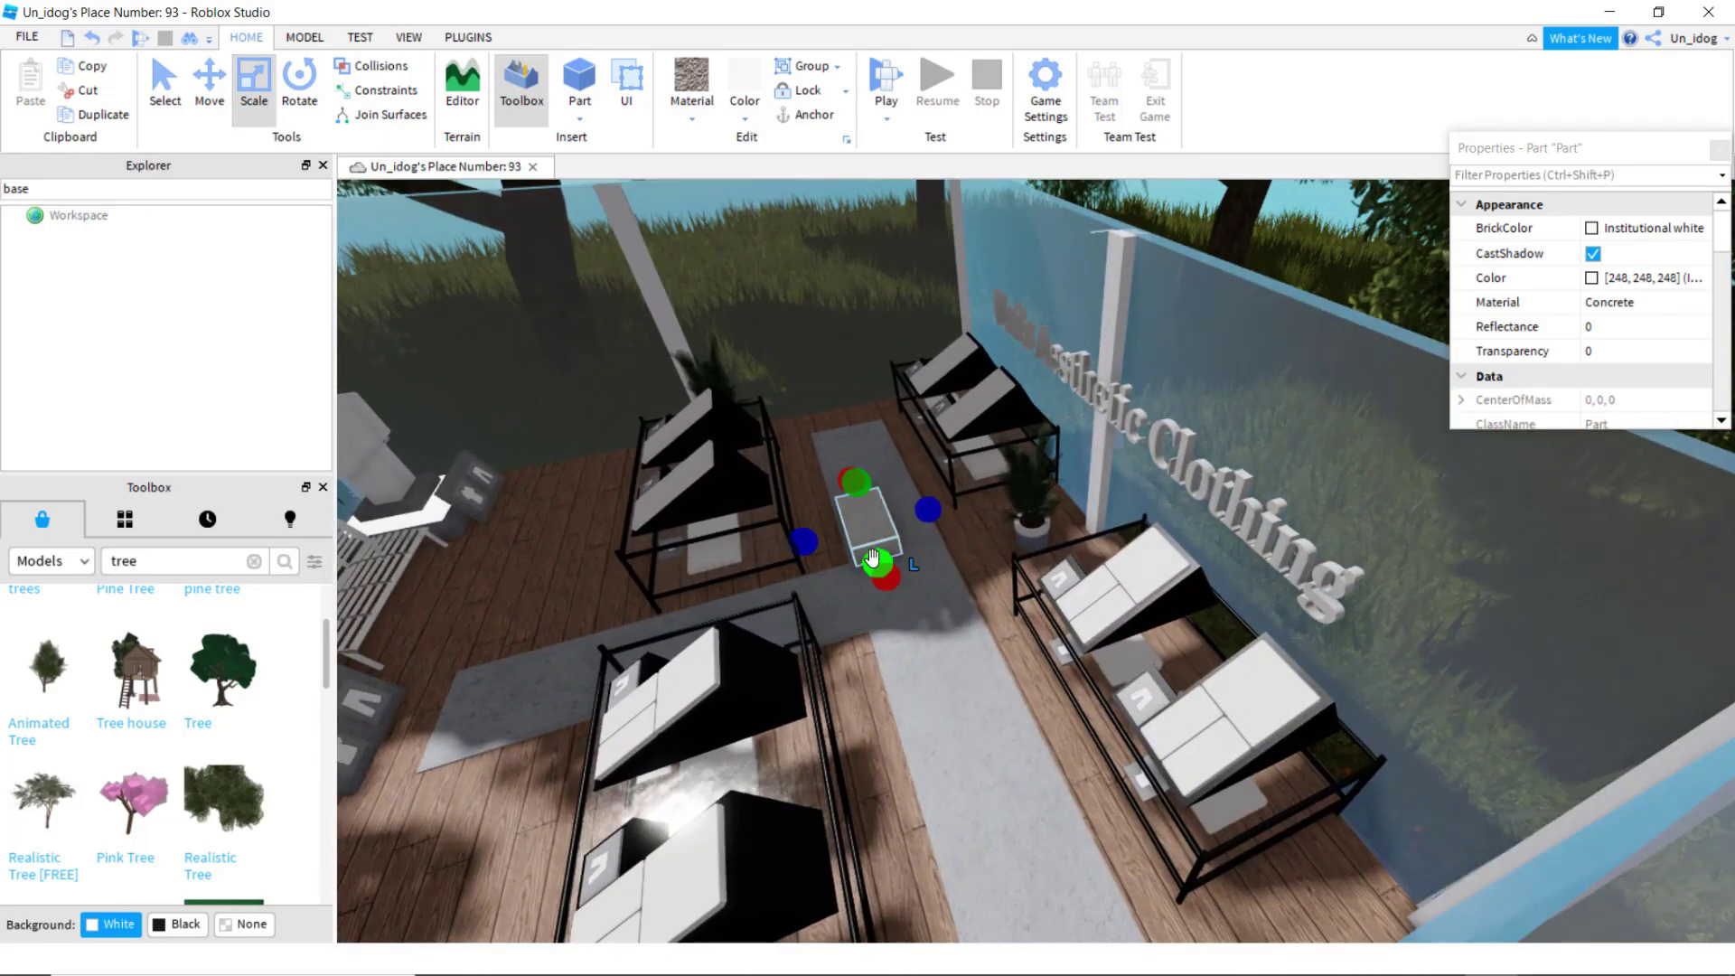
pyautogui.scroll(-5, 872, 556)
pyautogui.moveTo(891, 492); pyautogui.dragTo(896, 249)
# Step: Widen the tall concrete part on both sides and raise its underside to the top of the walls
pyautogui.press('d')
pyautogui.moveTo(940, 339); pyautogui.dragTo(983, 422, button='right')
pyautogui.keyDown('ctrl'); pyautogui.moveTo(1014, 469); pyautogui.dragTo(1083, 499); pyautogui.keyUp('ctrl')
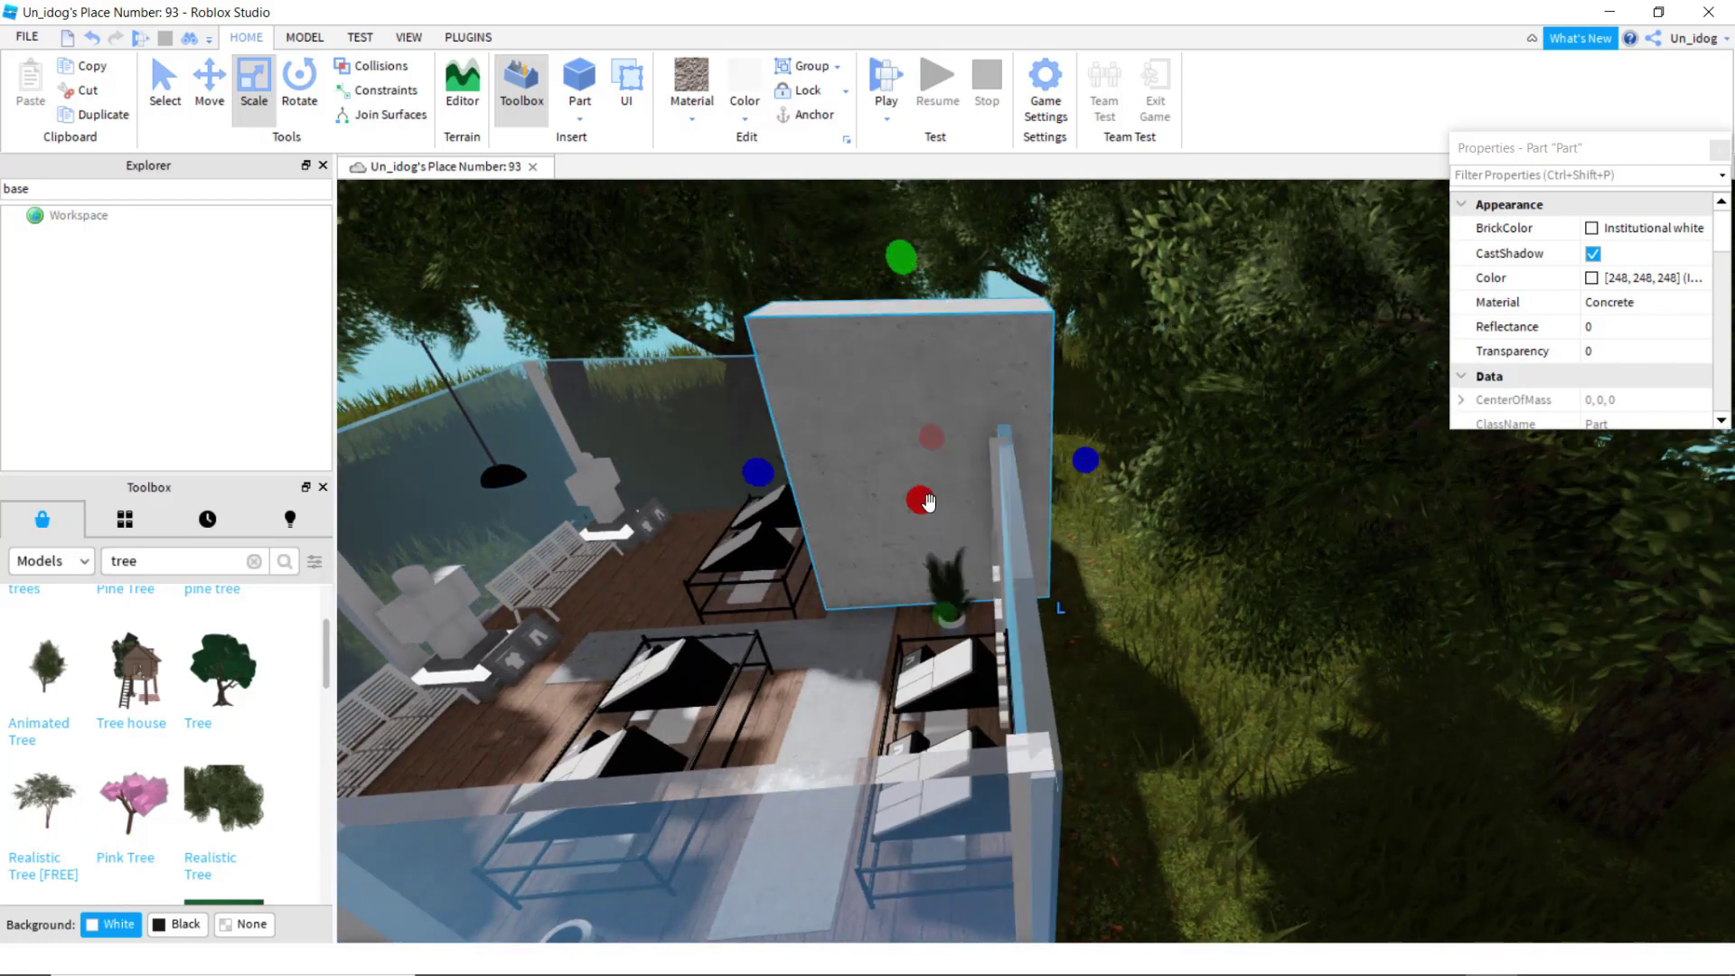
pyautogui.press('a')
pyautogui.moveTo(961, 620); pyautogui.dragTo(963, 567)
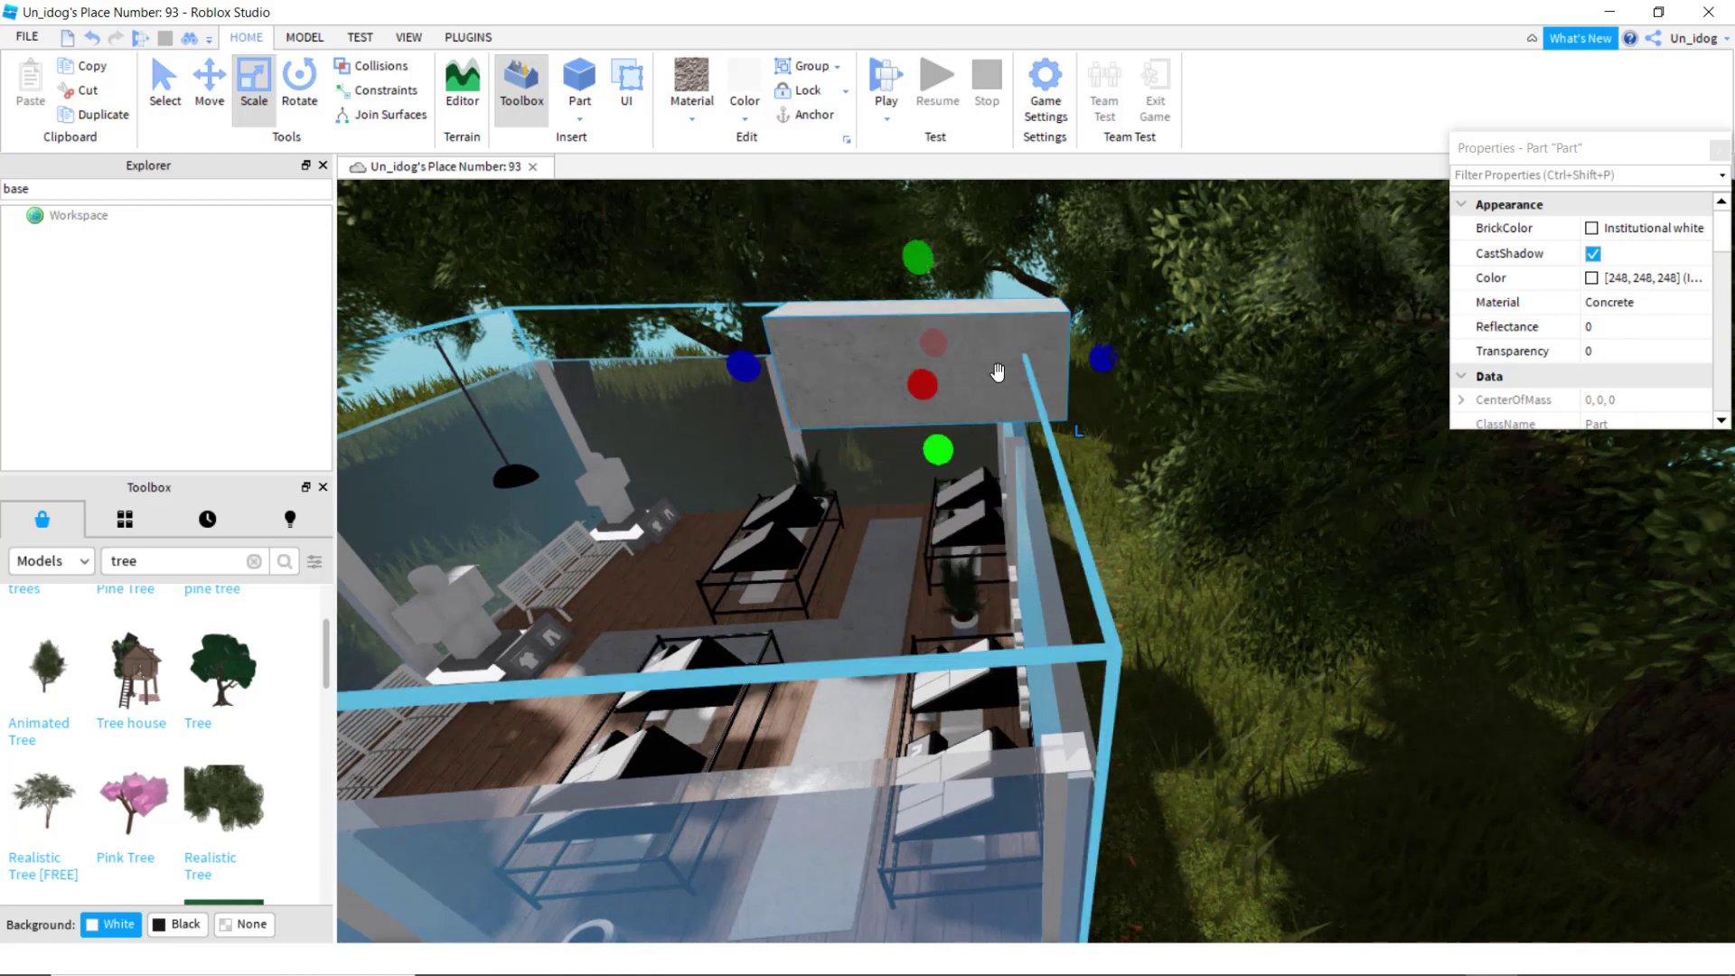
# Step: Stretch the raised concrete block lengthwise over the wall tops toward the front of the store
pyautogui.moveTo(945, 492); pyautogui.dragTo(949, 441, button='right')
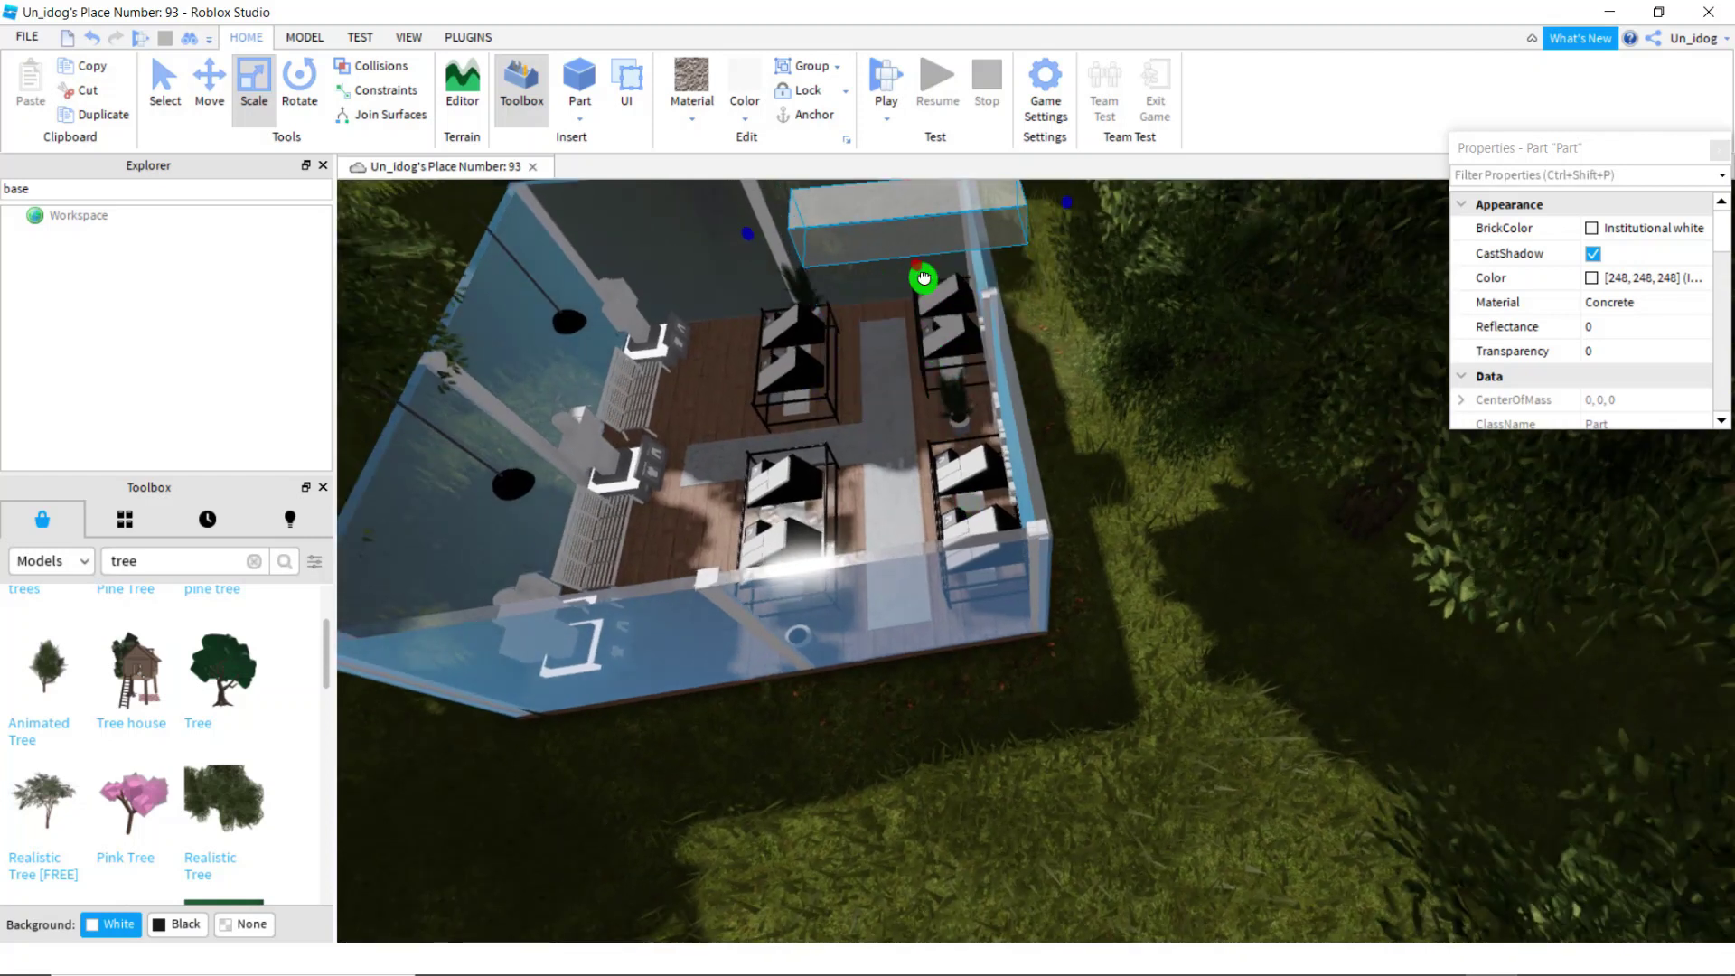
pyautogui.scroll(6, 924, 278)
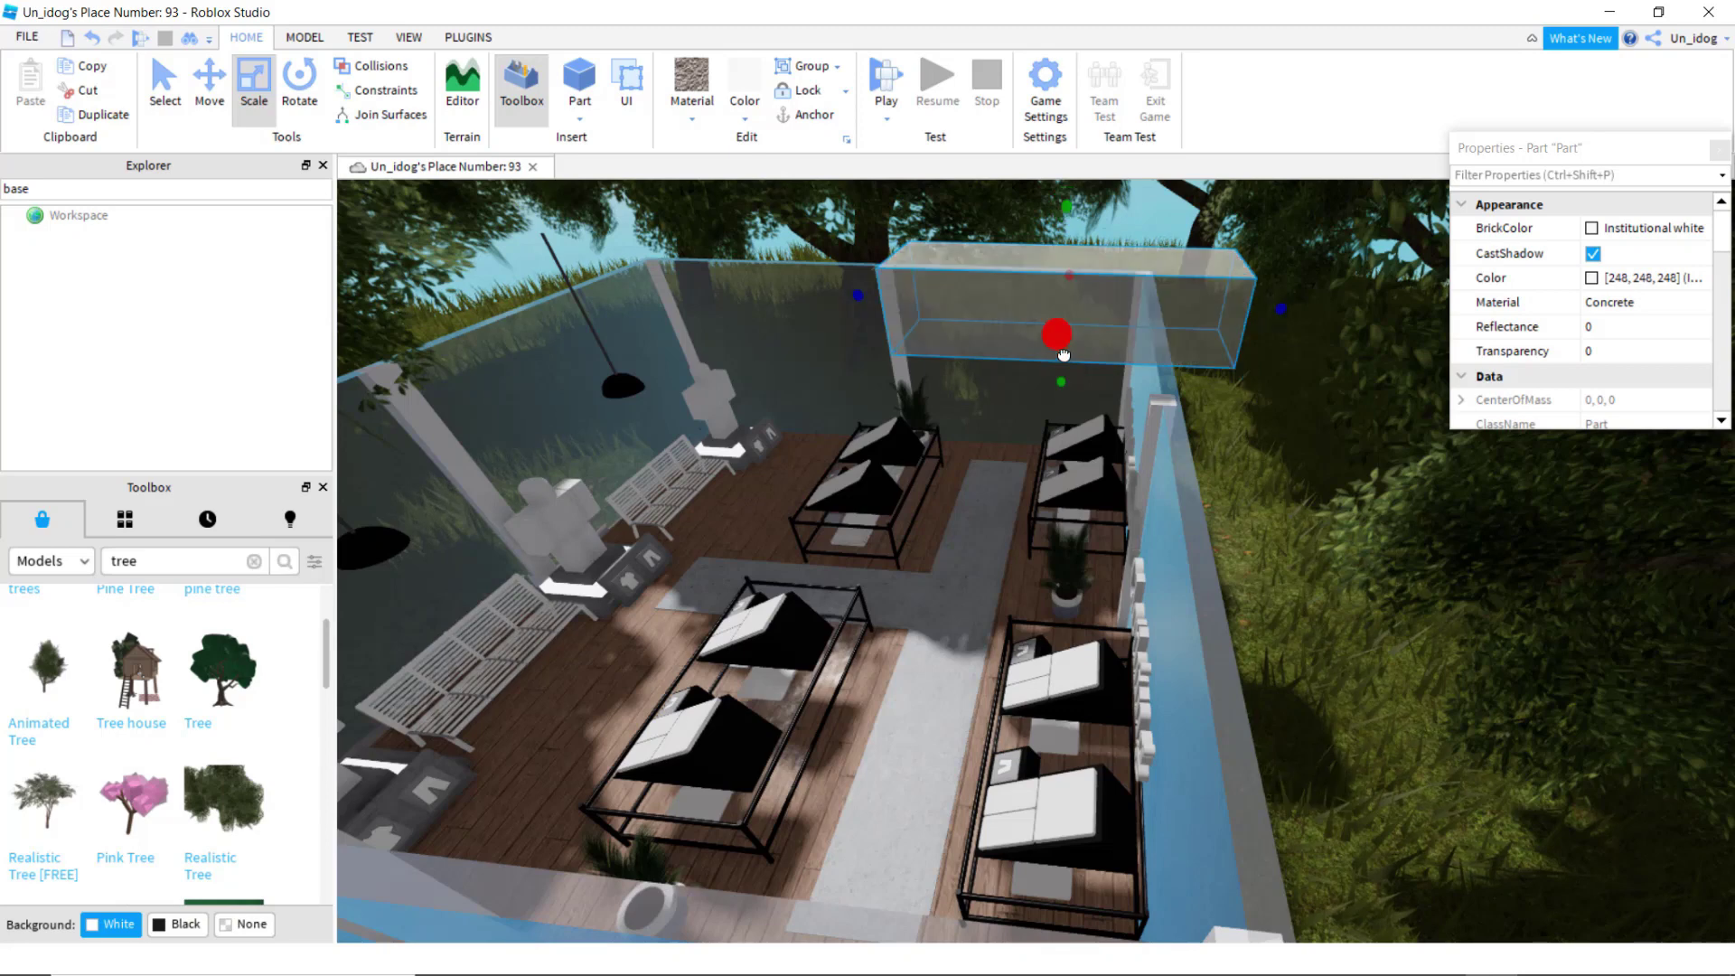
pyautogui.moveTo(1063, 355); pyautogui.dragTo(1064, 356)
pyautogui.moveTo(1064, 355); pyautogui.dragTo(1064, 356, button='right')
pyautogui.moveTo(1064, 356); pyautogui.dragTo(1116, 554)
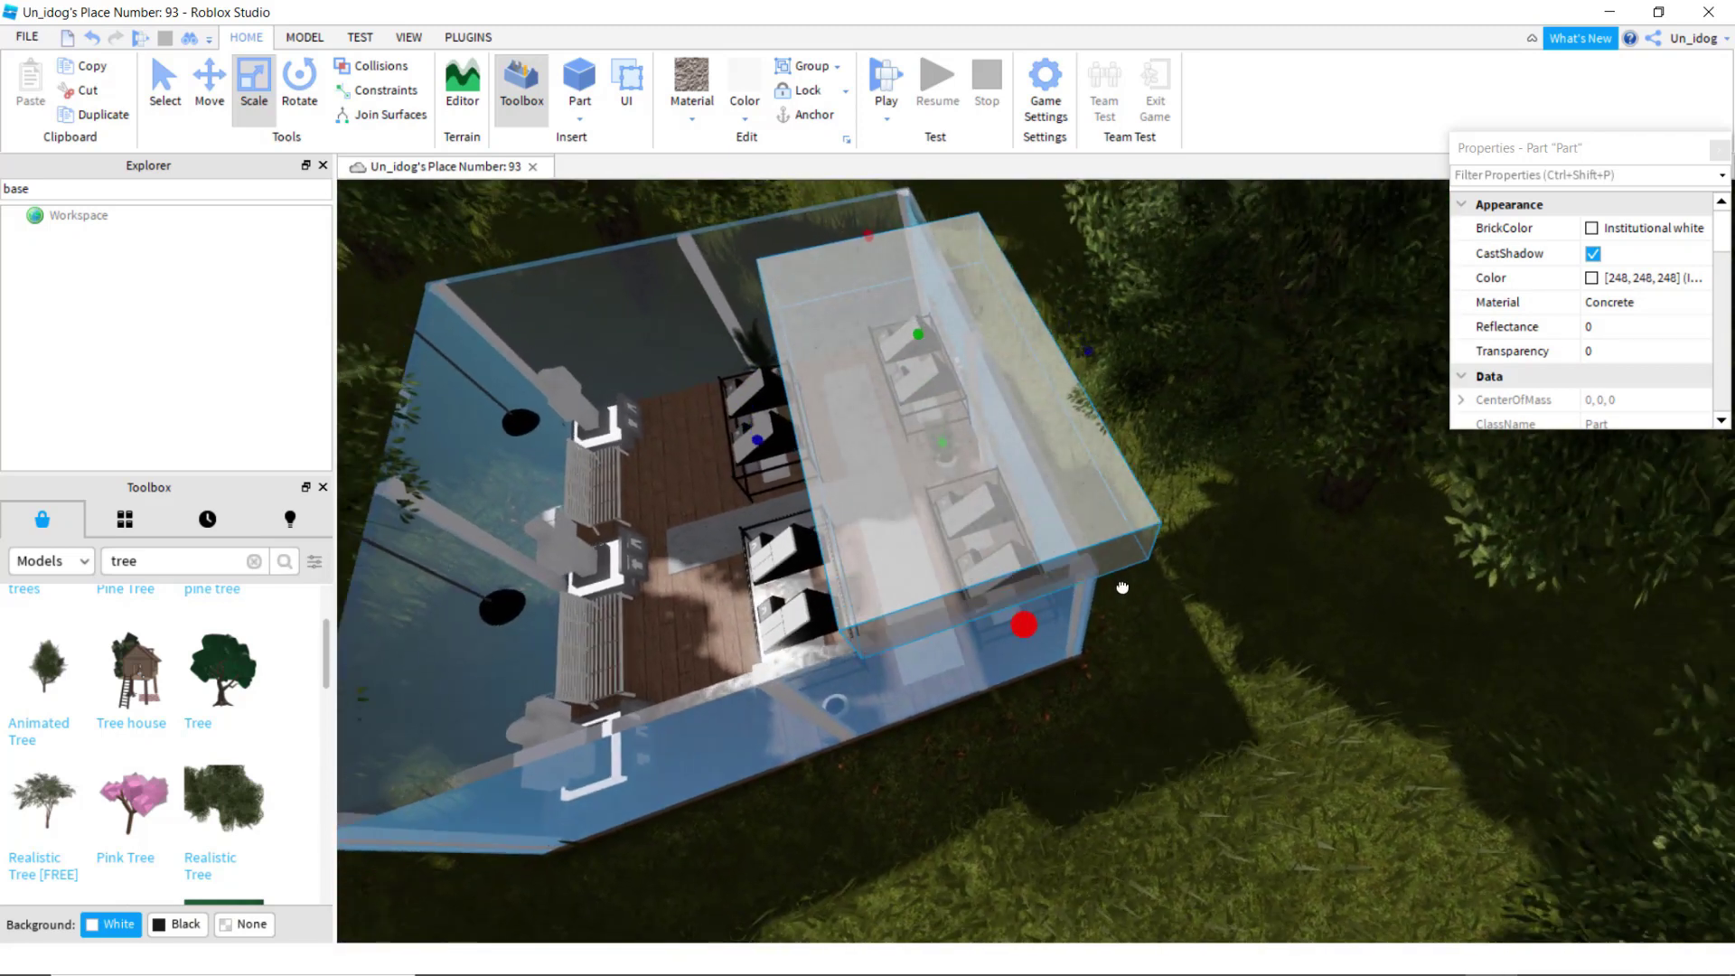
pyautogui.moveTo(1132, 635); pyautogui.dragTo(1131, 637)
pyautogui.press('a')
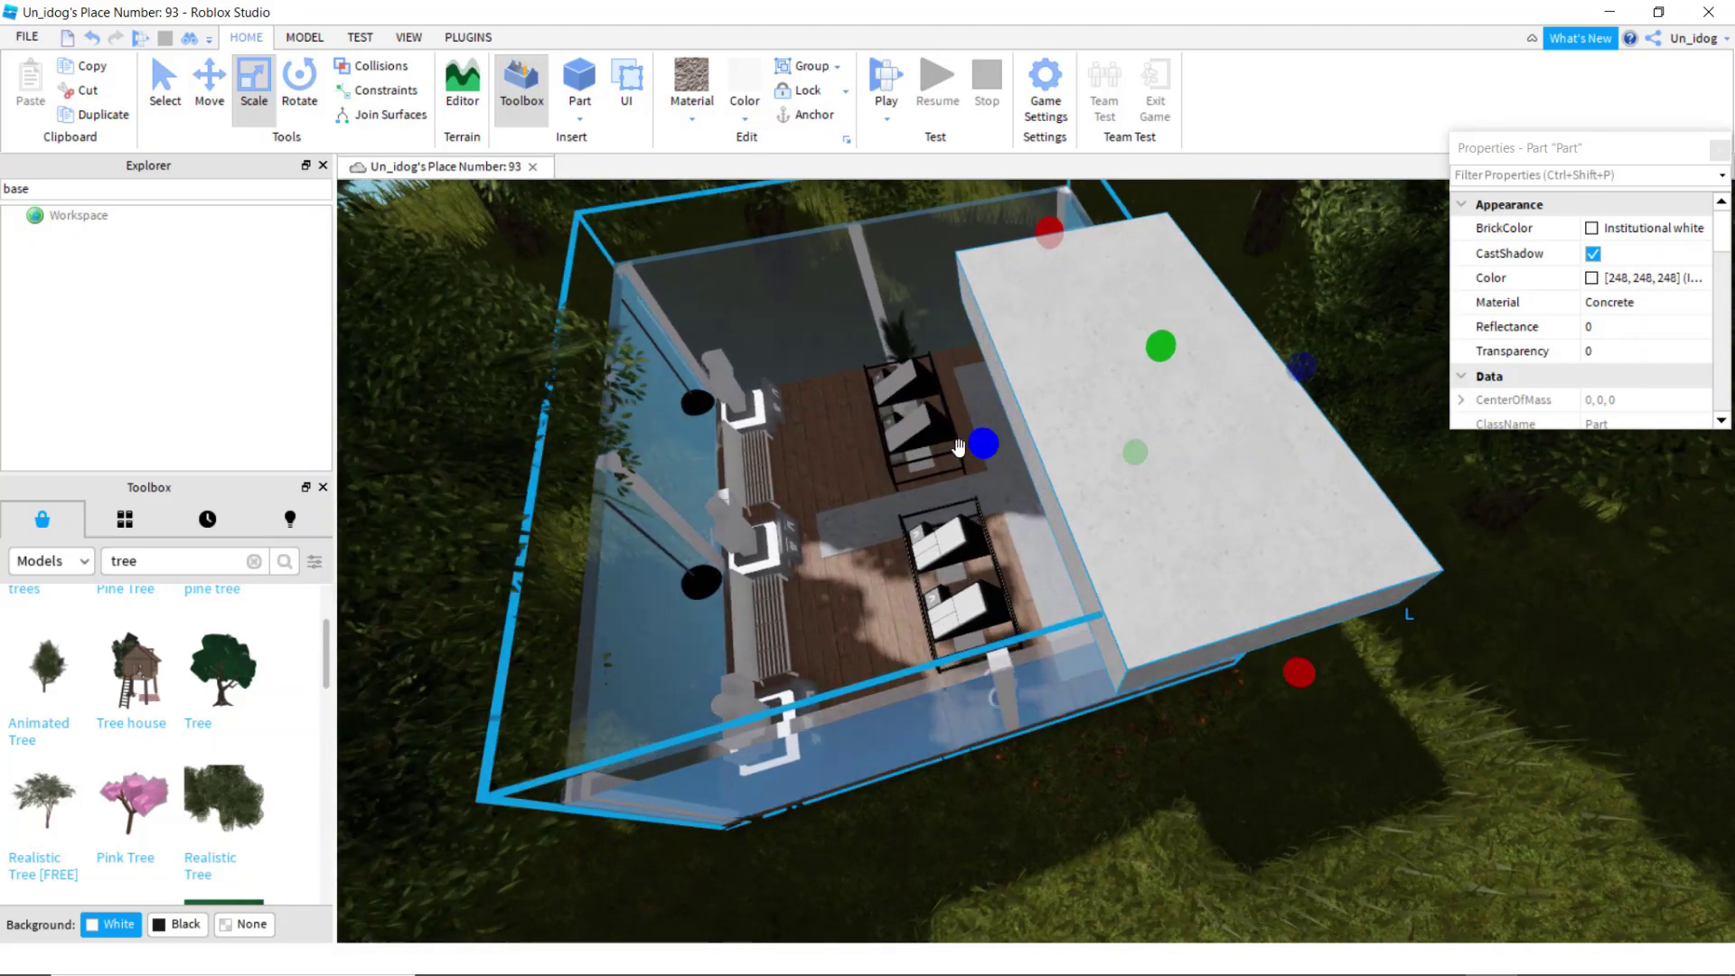
# Step: Extend the concrete slab sideways across the open half of the store to form its roof
pyautogui.moveTo(937, 453); pyautogui.dragTo(940, 453)
pyautogui.moveTo(937, 454); pyautogui.dragTo(941, 452, button='right')
pyautogui.press('a')
pyautogui.moveTo(940, 453); pyautogui.dragTo(1064, 446)
pyautogui.press('d')
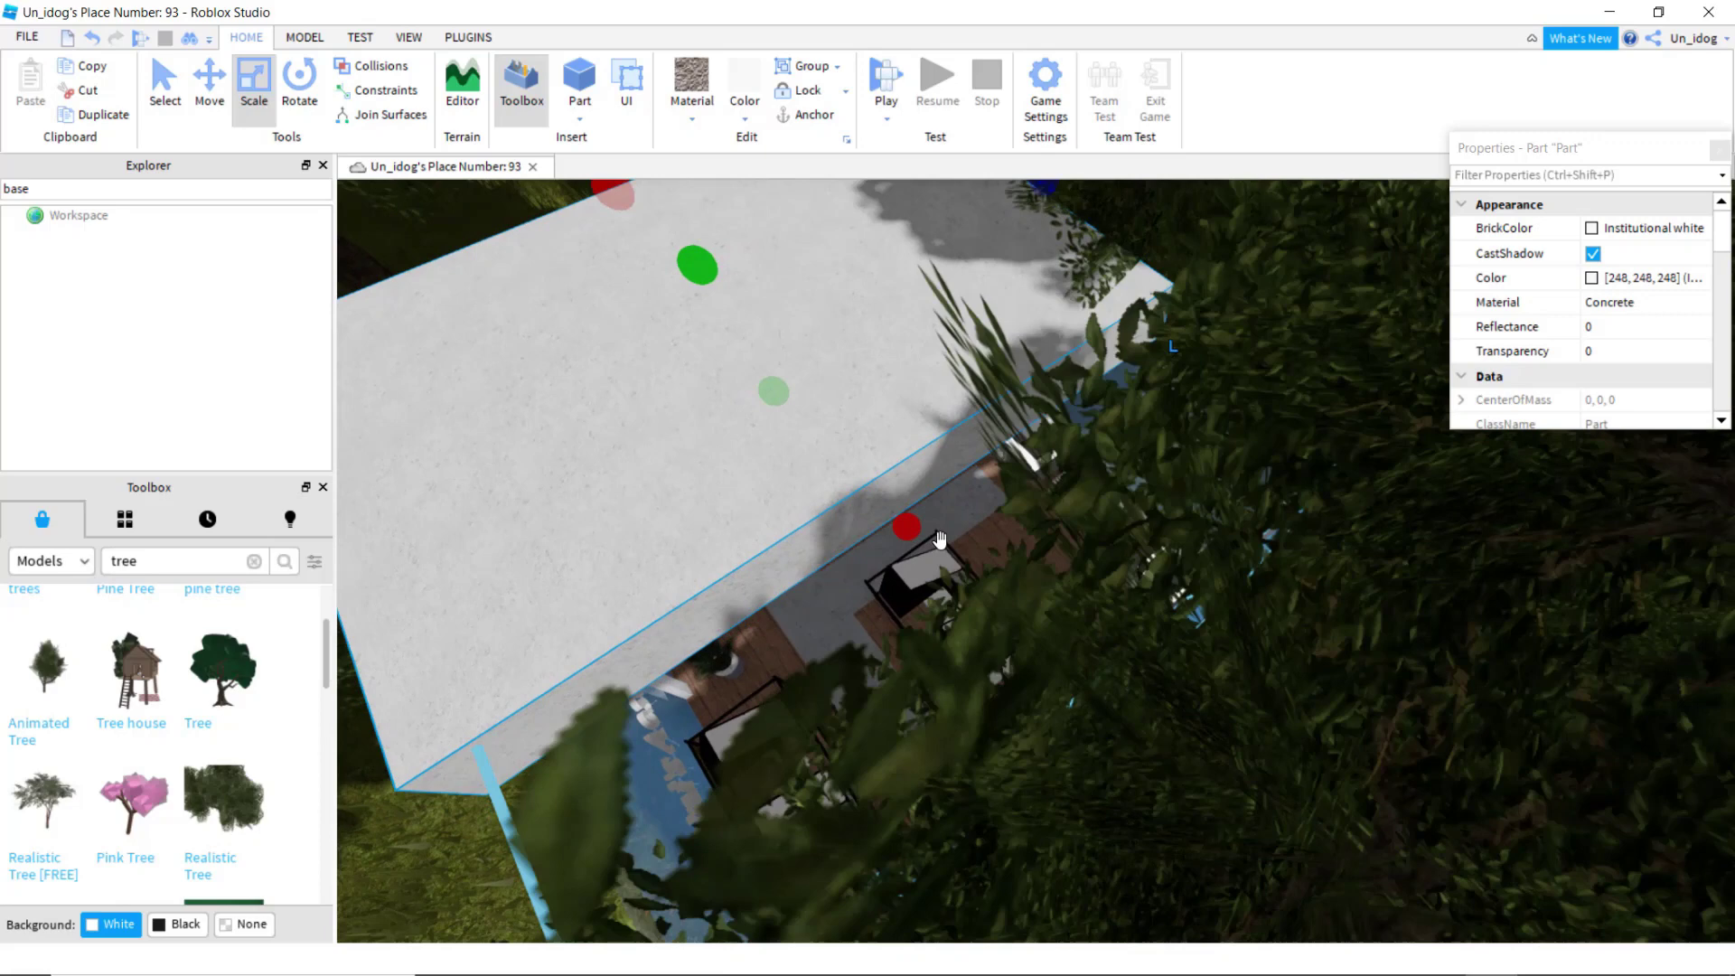
# Step: Adjust the roof slab's far edge to the end of the store beneath the trees and anchor the slab
pyautogui.scroll(-6, 904, 526)
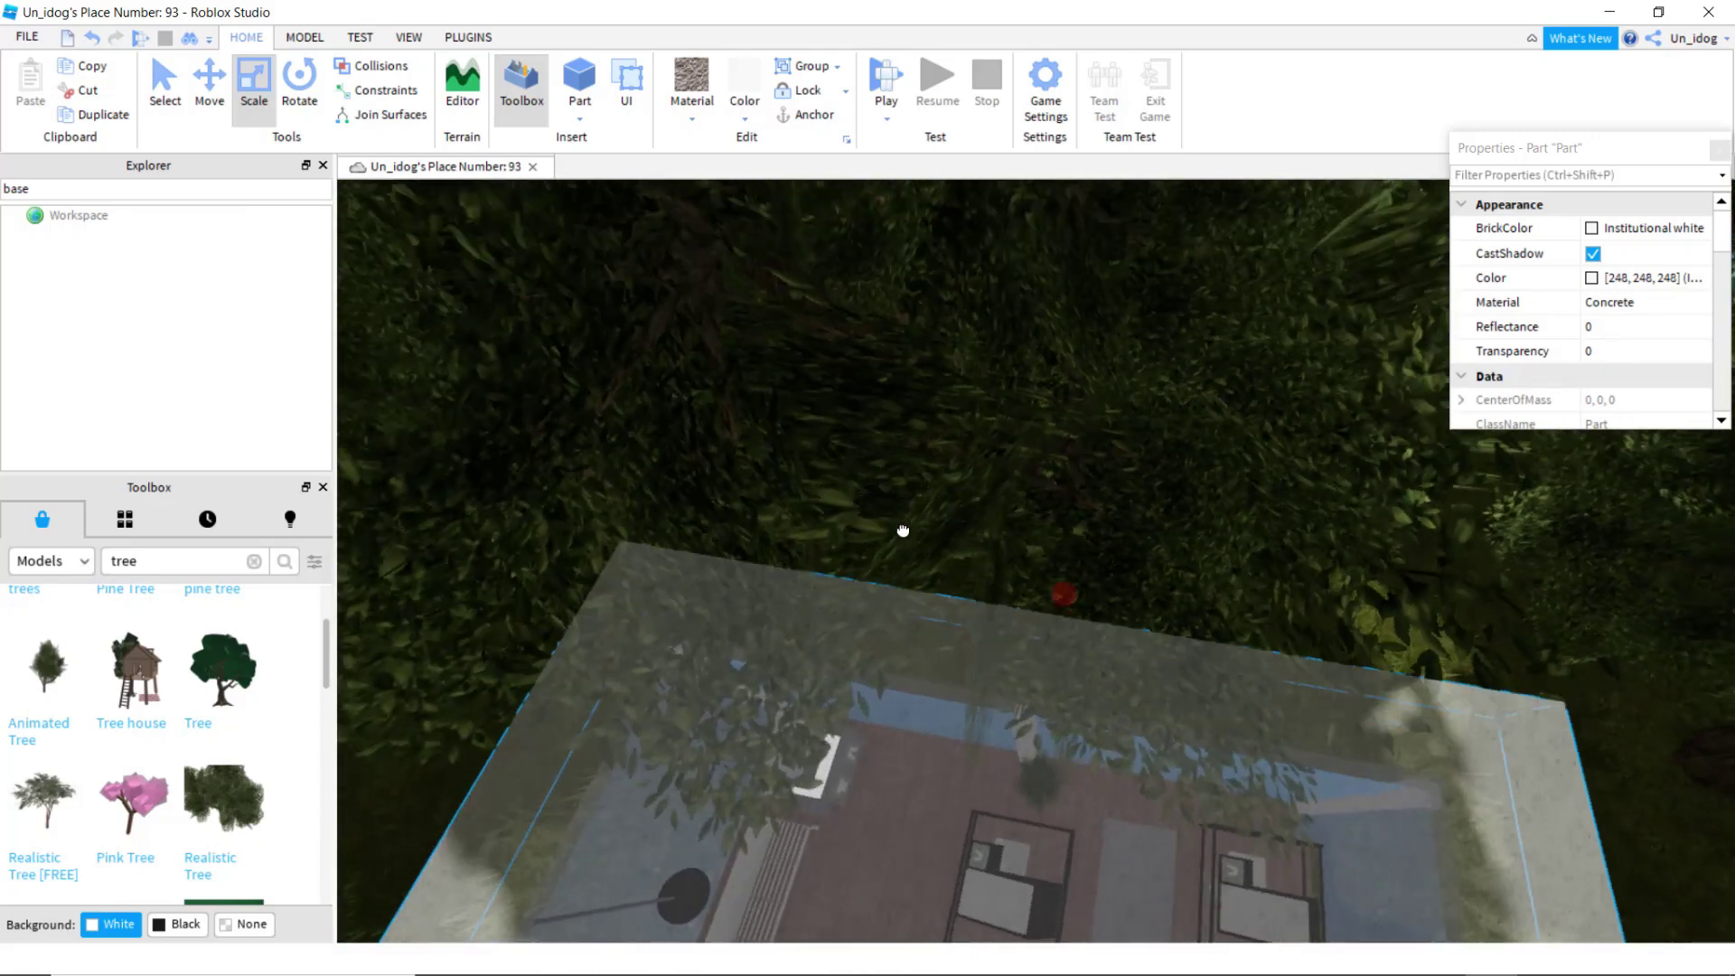
pyautogui.moveTo(897, 634); pyautogui.dragTo(883, 632)
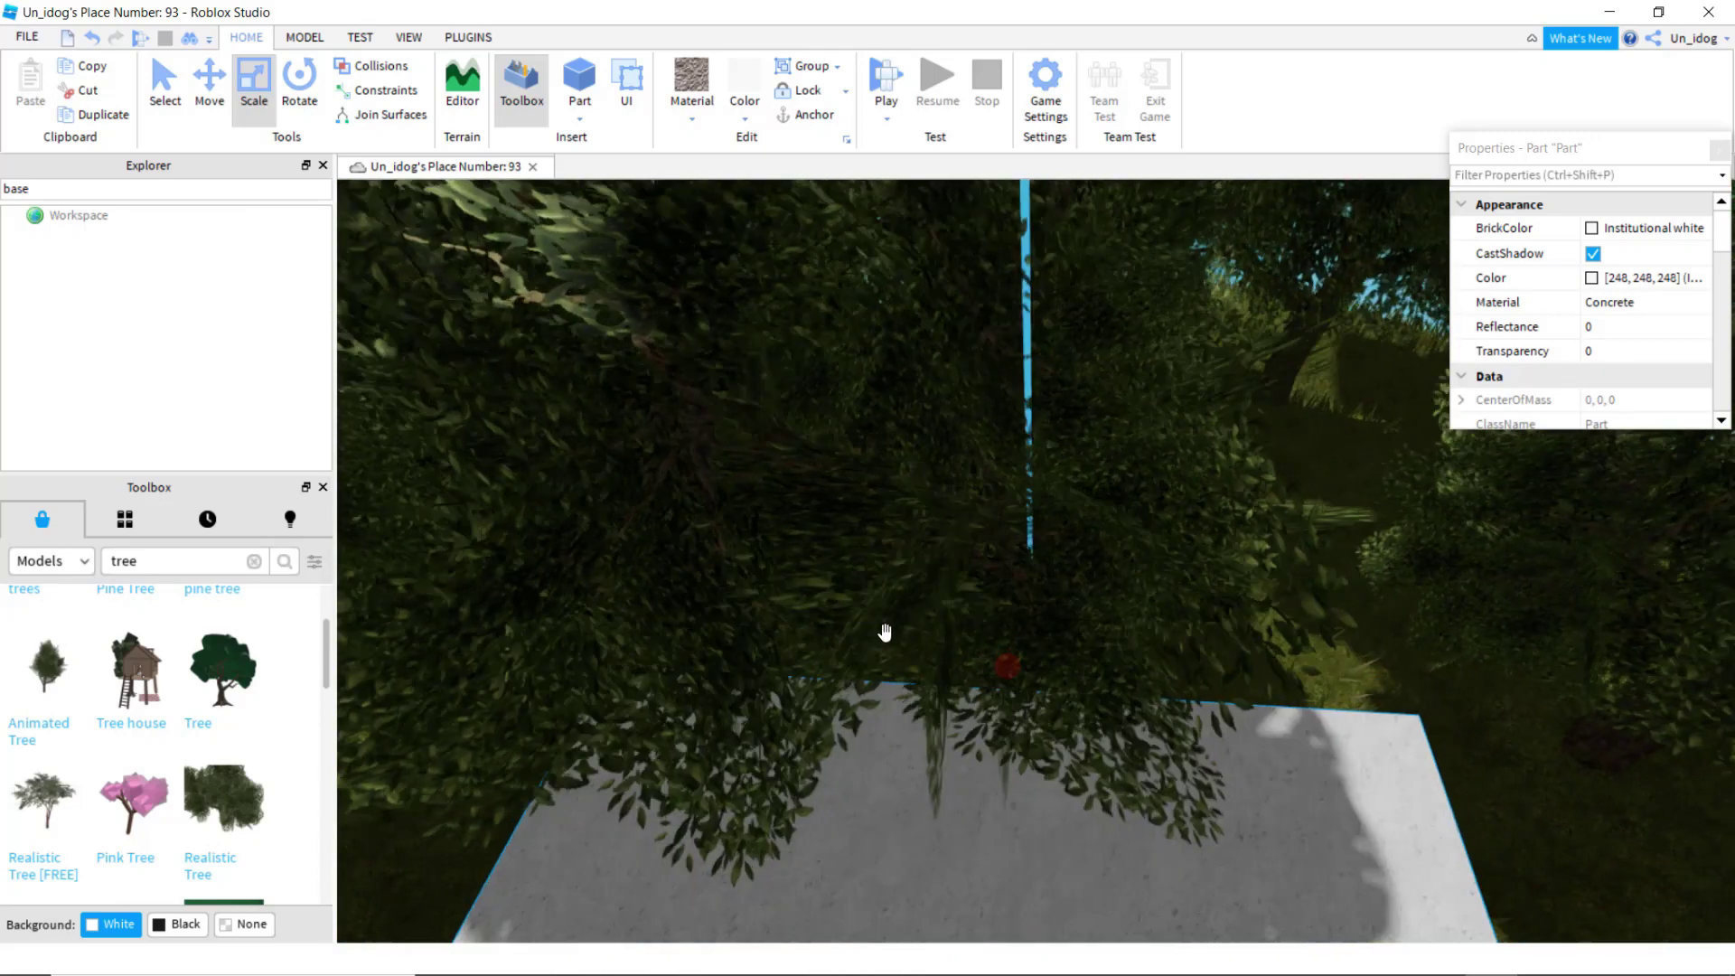
pyautogui.moveTo(884, 631); pyautogui.dragTo(893, 631, button='right')
pyautogui.press('a')
pyautogui.press('a')
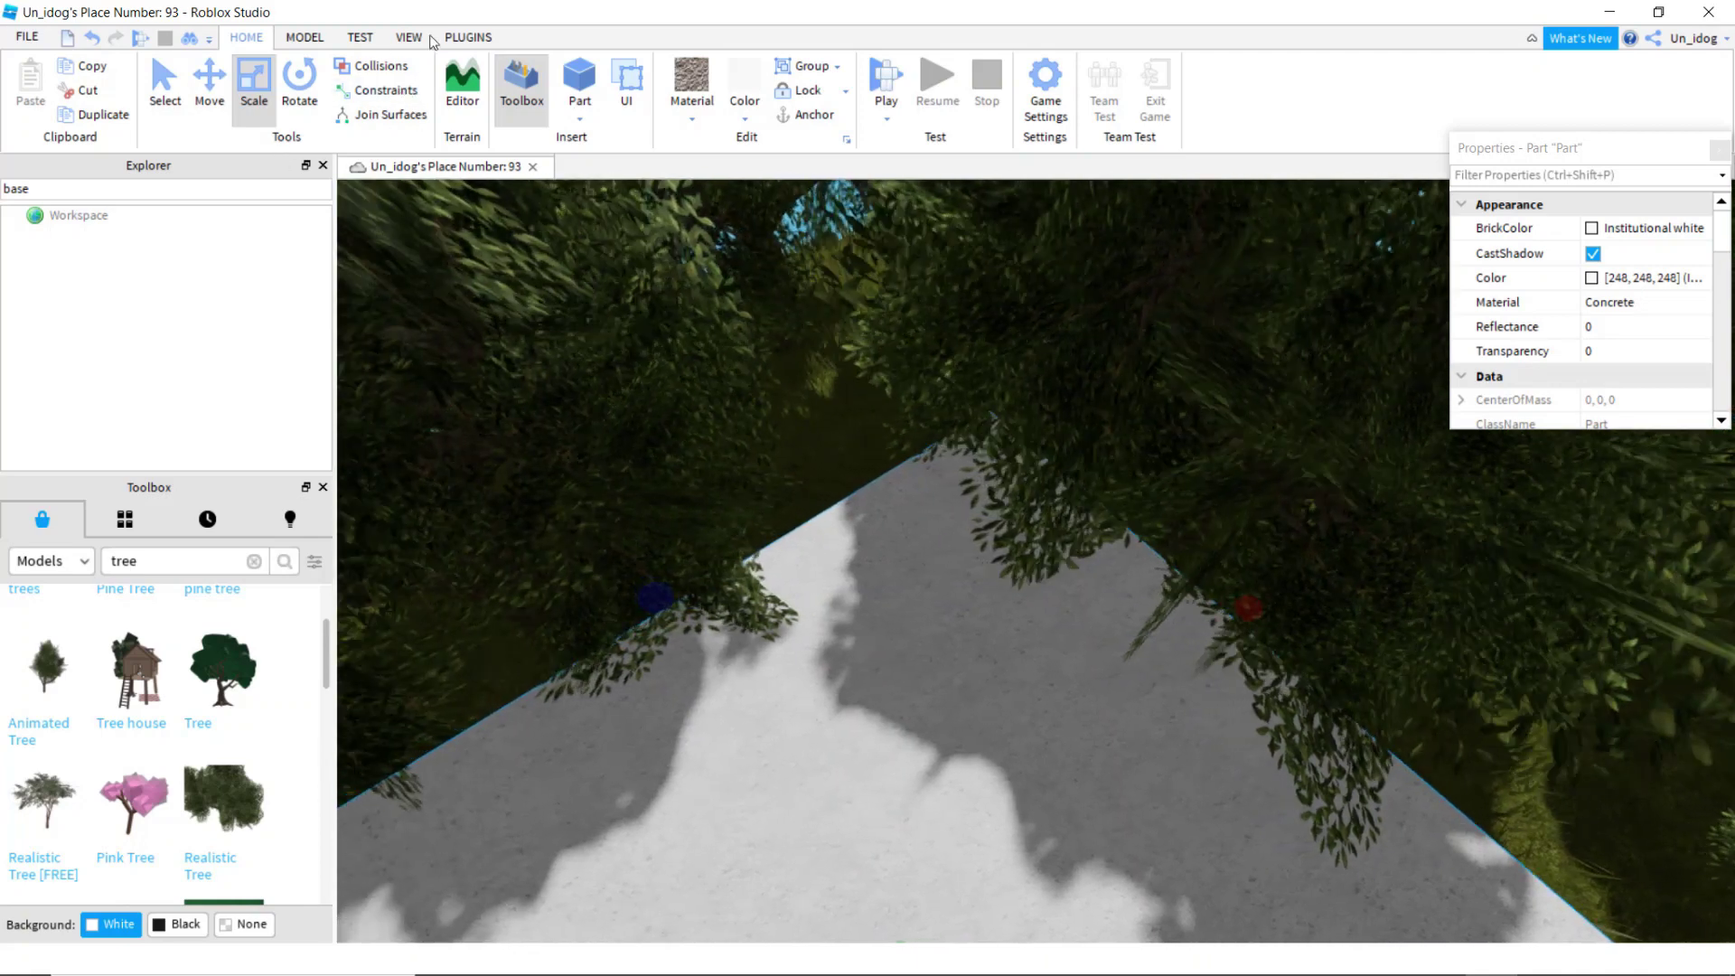
pyautogui.moveTo(755, 329); pyautogui.dragTo(611, 390, button='right')
pyautogui.press('w')
pyautogui.press('w')
pyautogui.press('s')
# Step: Browse the My Models inventory and examine the roofed store's interior and sign from several angles
pyautogui.click(126, 520)
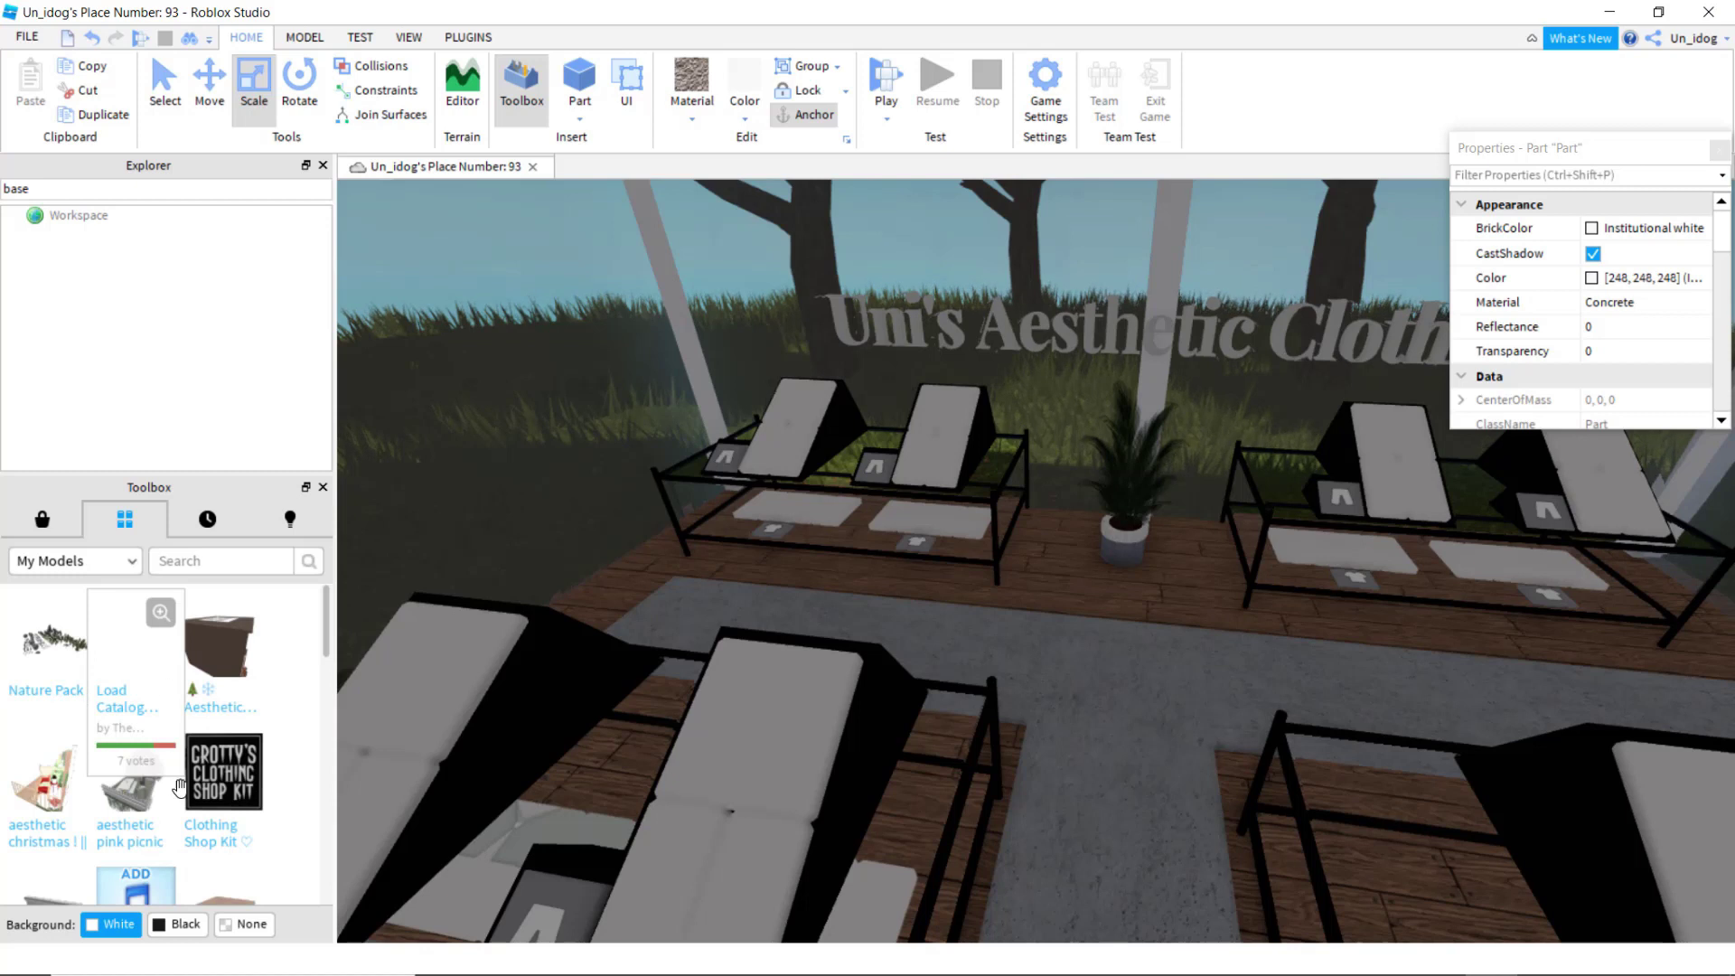
pyautogui.scroll(-2, 180, 785)
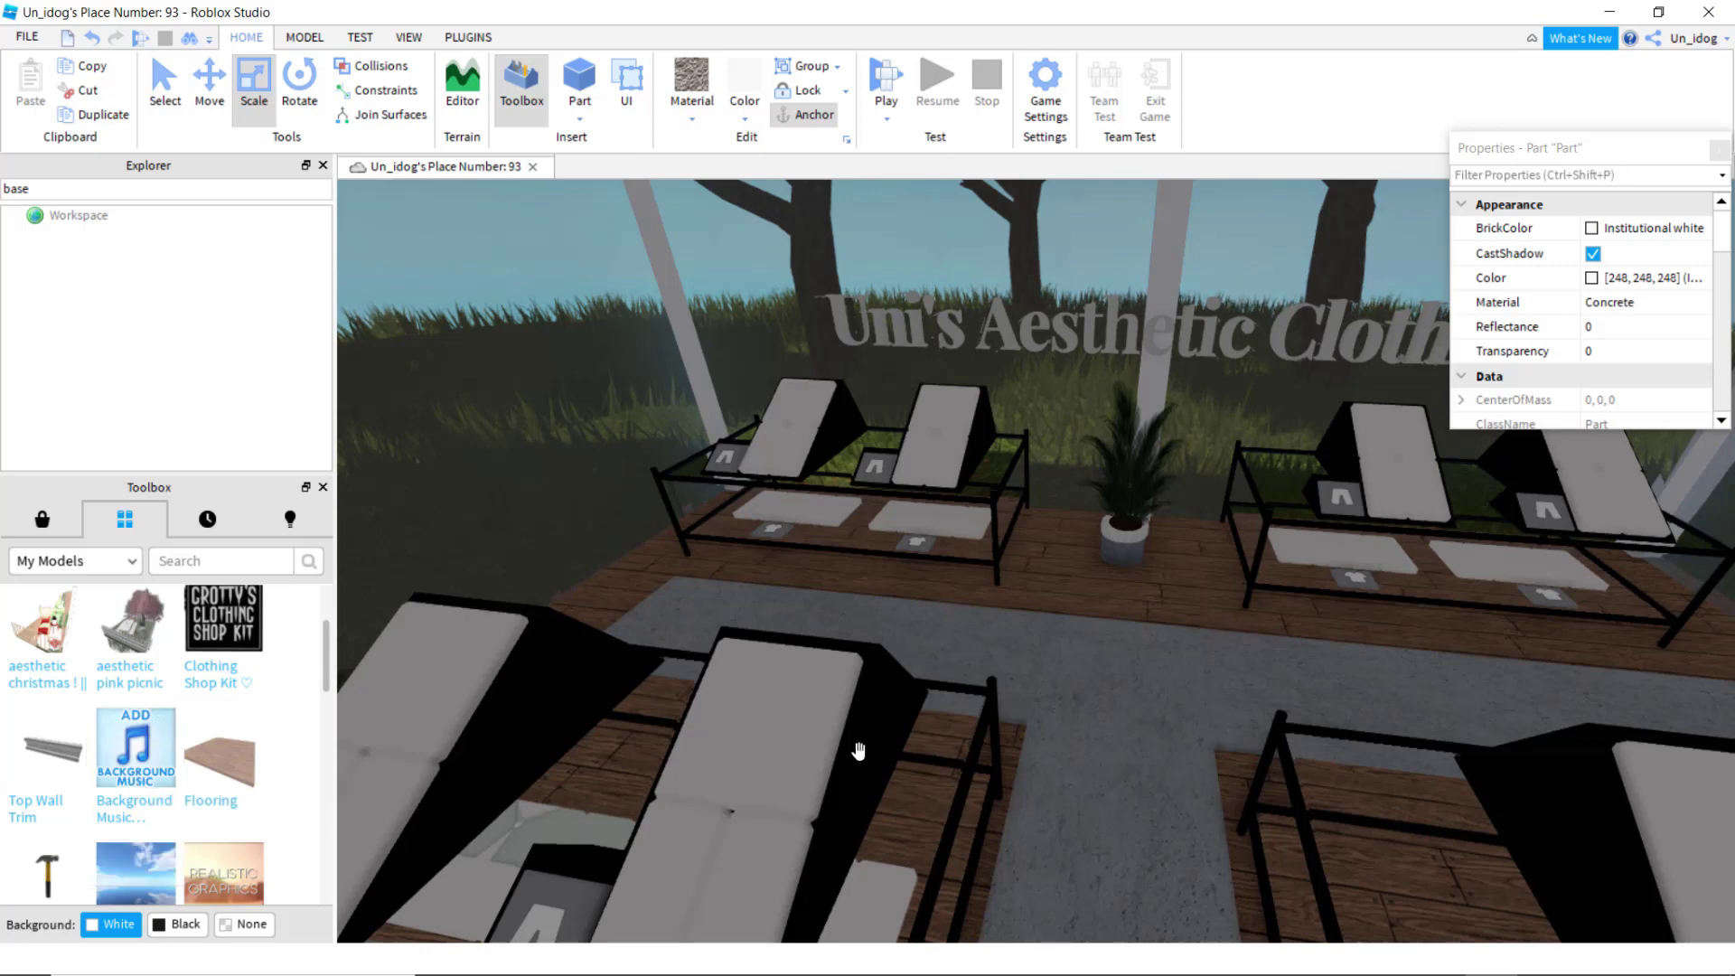
pyautogui.moveTo(942, 718); pyautogui.dragTo(941, 720, button='right')
pyautogui.press('w')
pyautogui.press('a')
pyautogui.press('s')
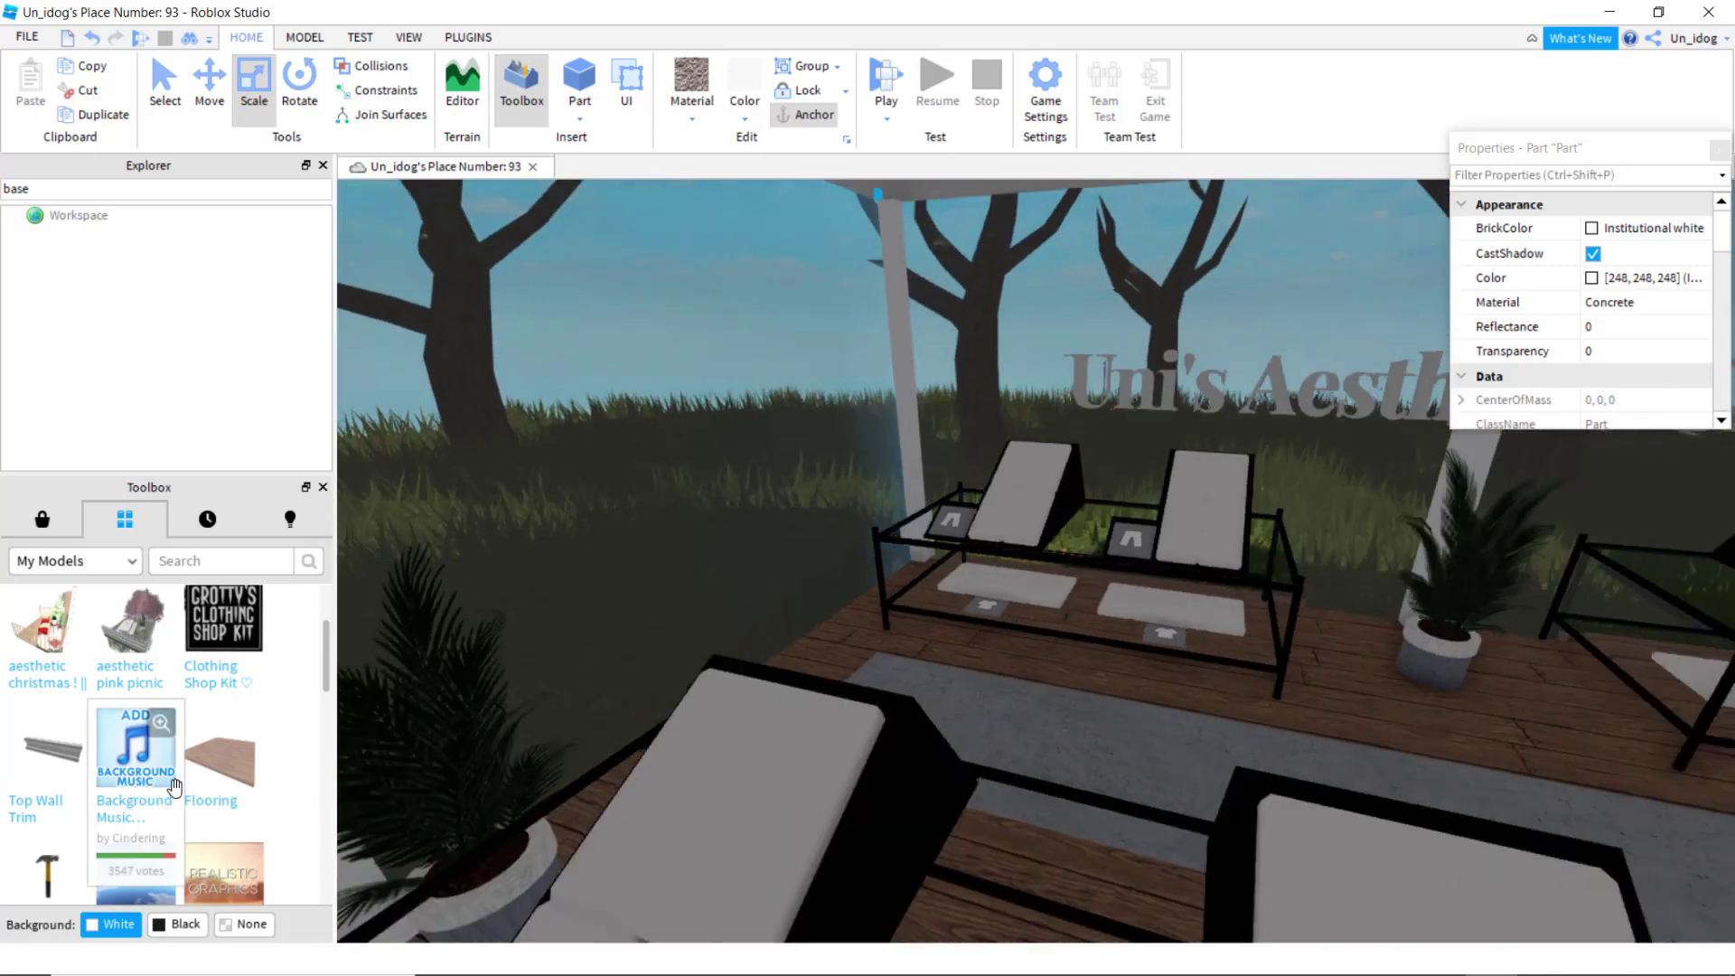
pyautogui.press('d')
pyautogui.press('w')
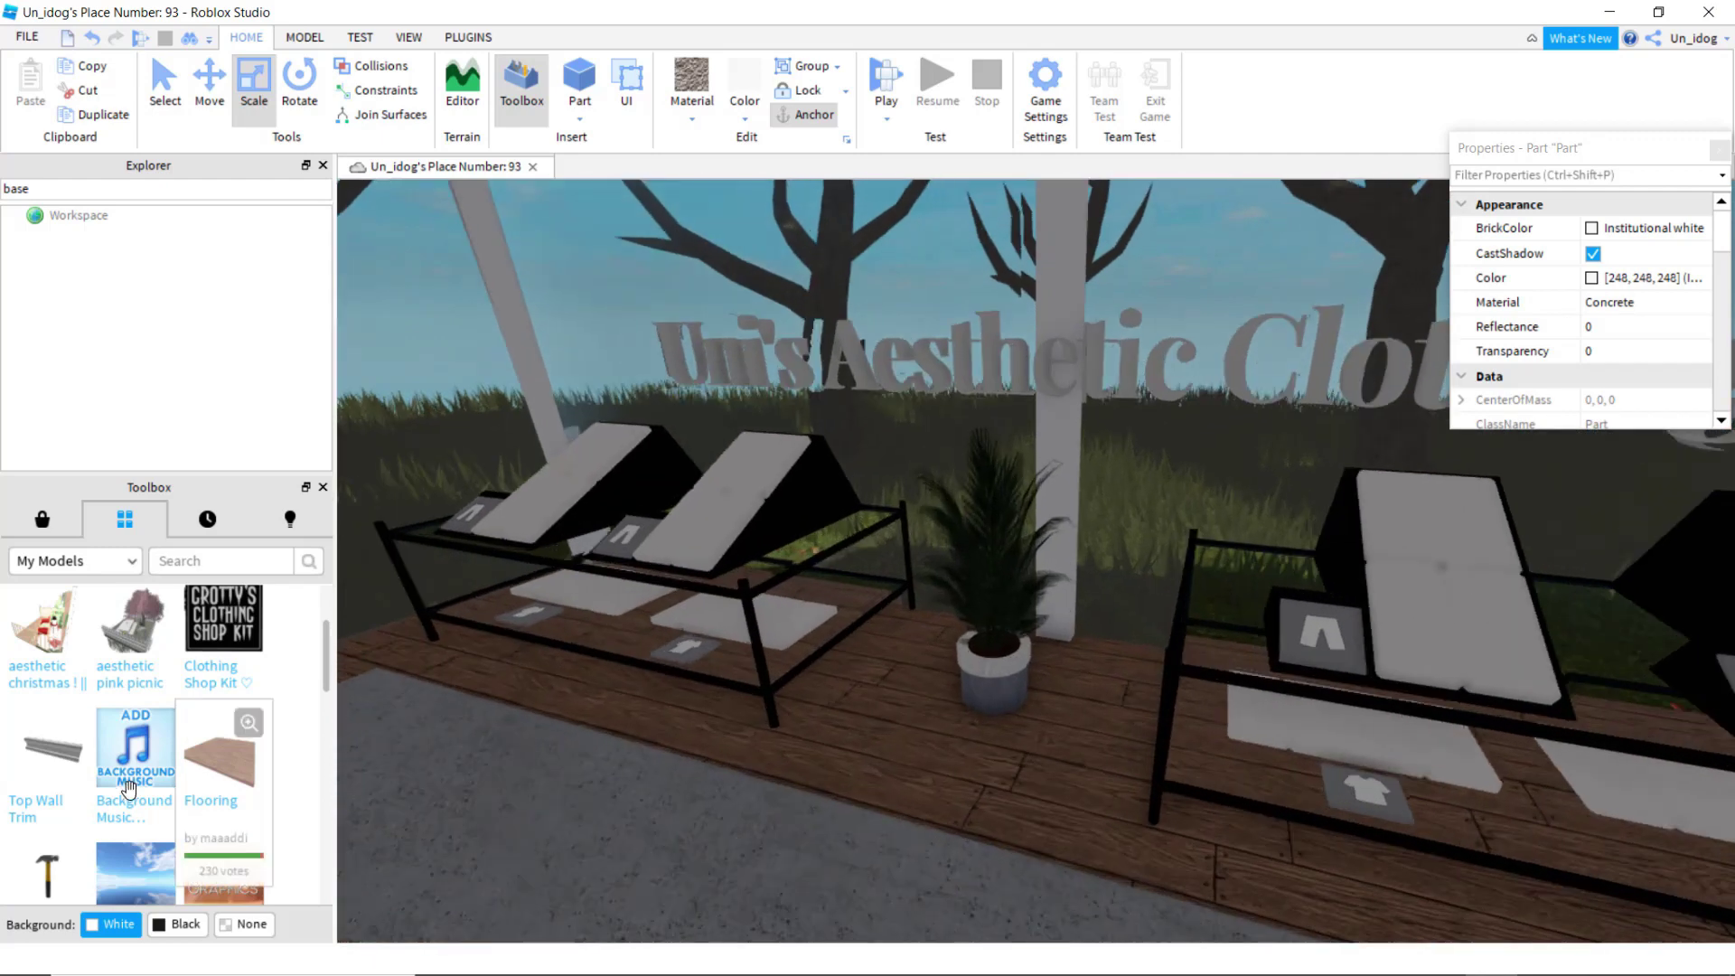
pyautogui.press('a')
pyautogui.moveTo(829, 669); pyautogui.dragTo(829, 667, button='right')
pyautogui.press('s')
pyautogui.press('s')
pyautogui.moveTo(1018, 499); pyautogui.dragTo(1016, 498, button='right')
pyautogui.press('w')
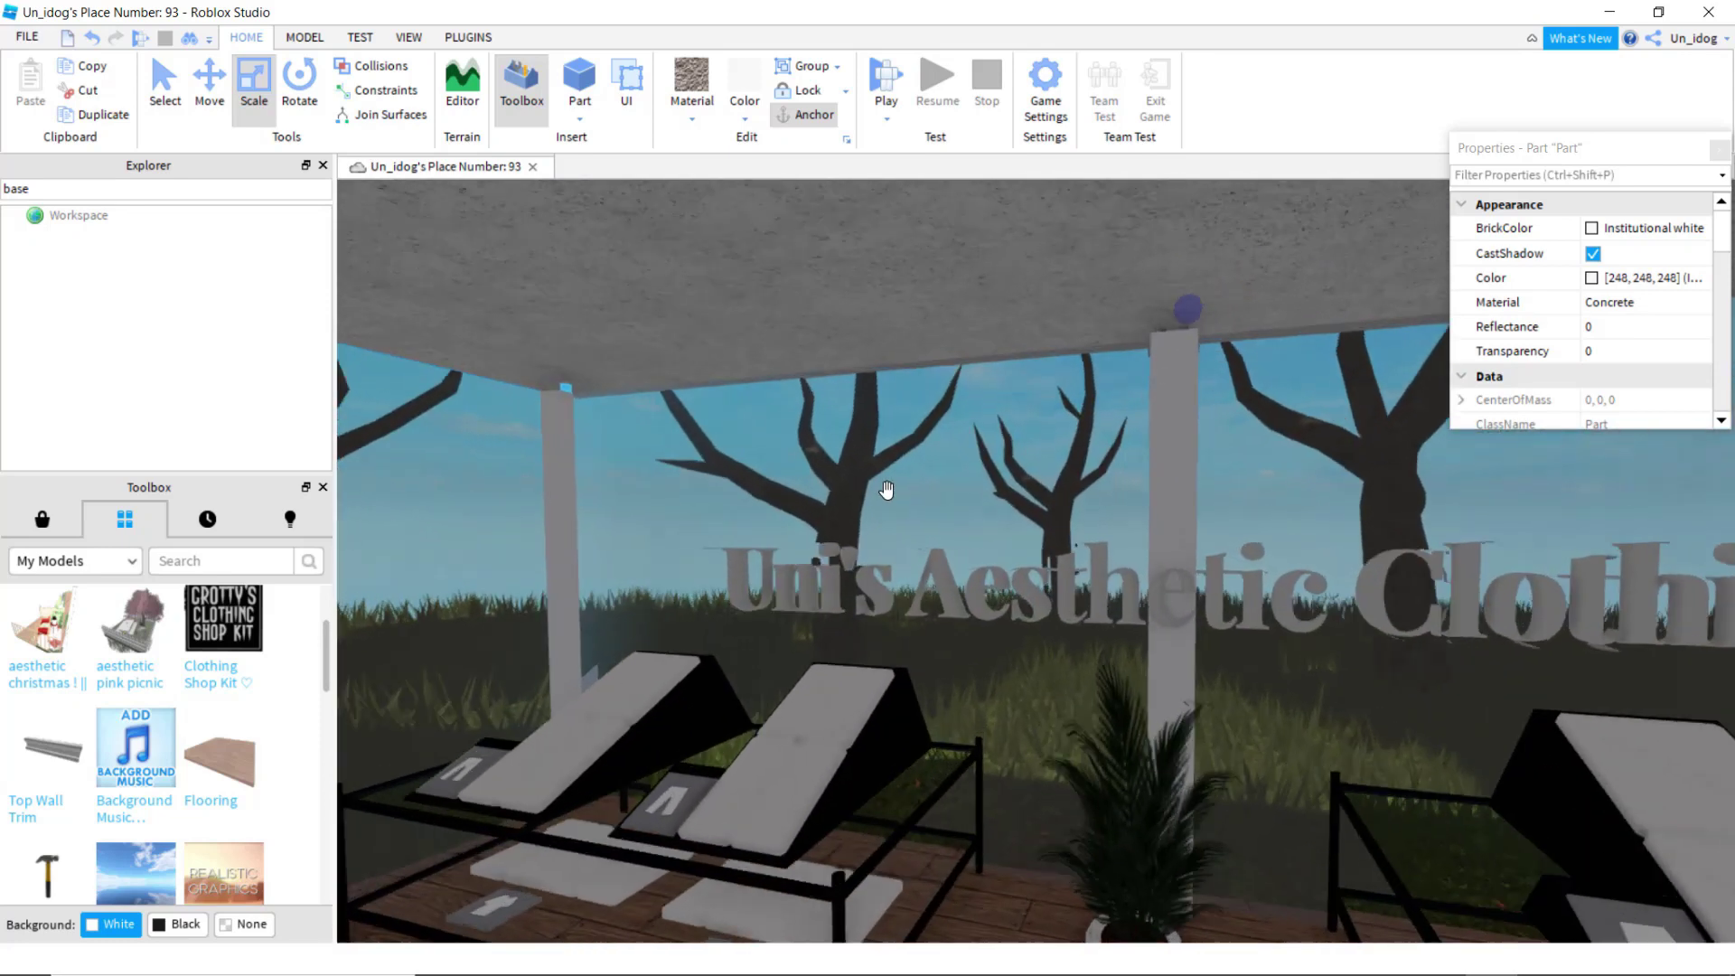
pyautogui.press('w')
pyautogui.moveTo(887, 489); pyautogui.dragTo(1077, 505, button='right')
pyautogui.press('s')
pyautogui.press('s')
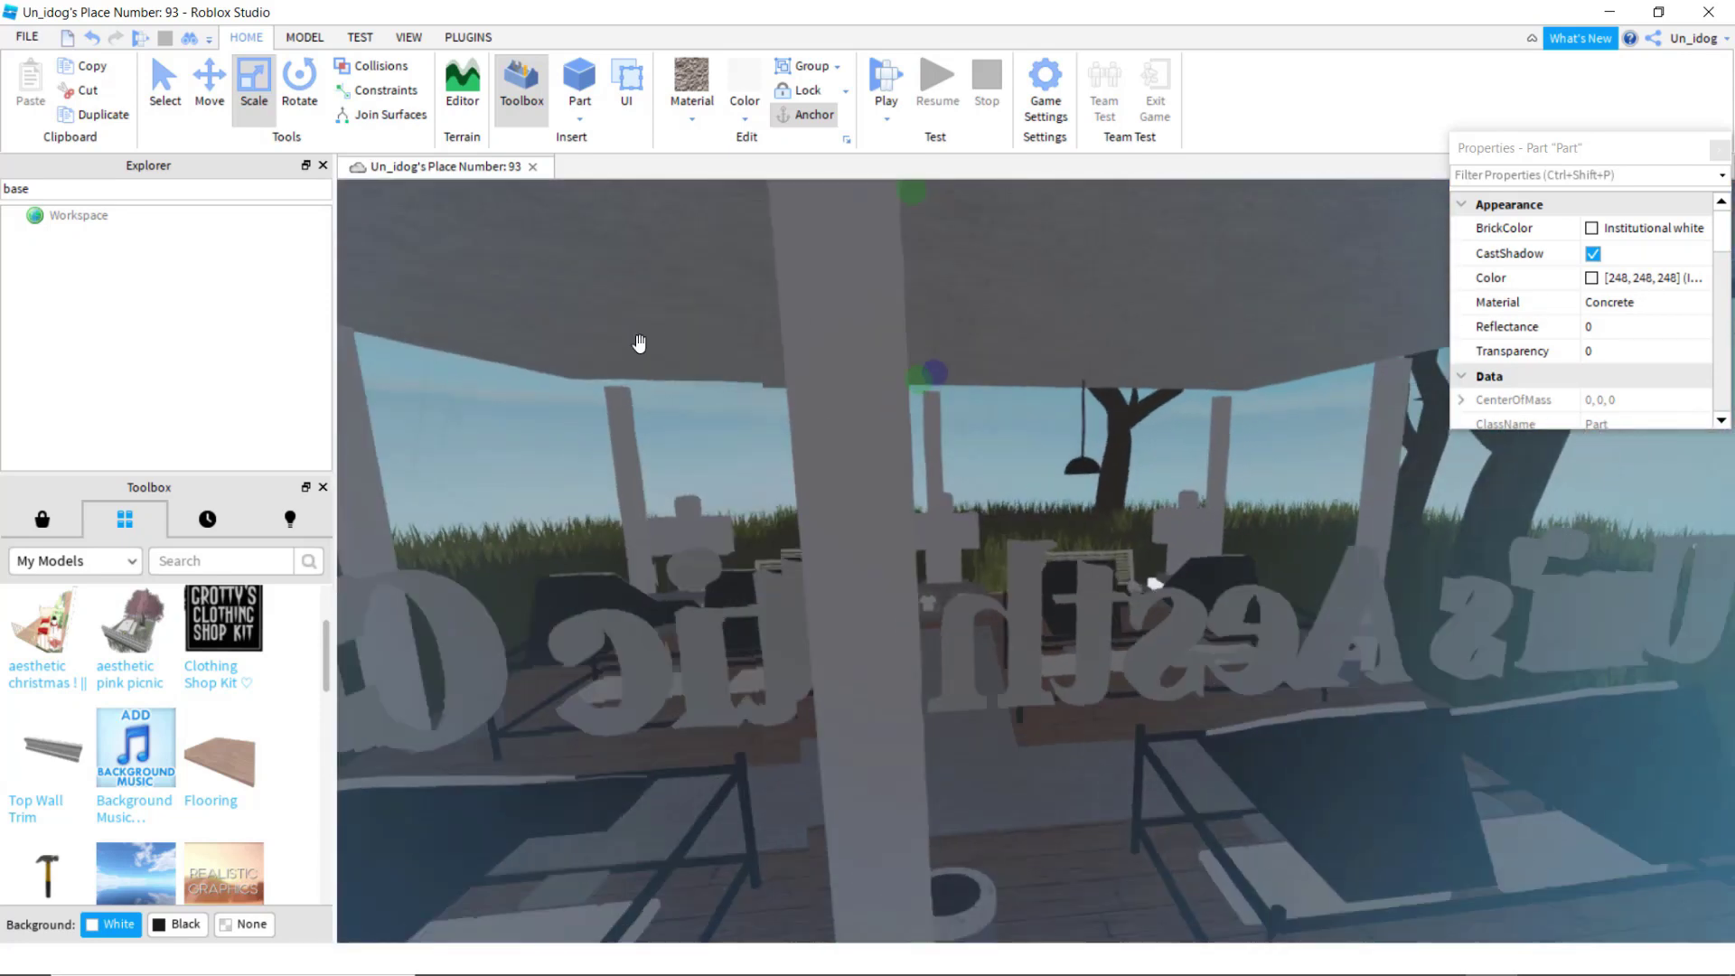
# Step: Insert a spawn location and place it on the store's wooden floor beside the mannequins
pyautogui.click(359, 37)
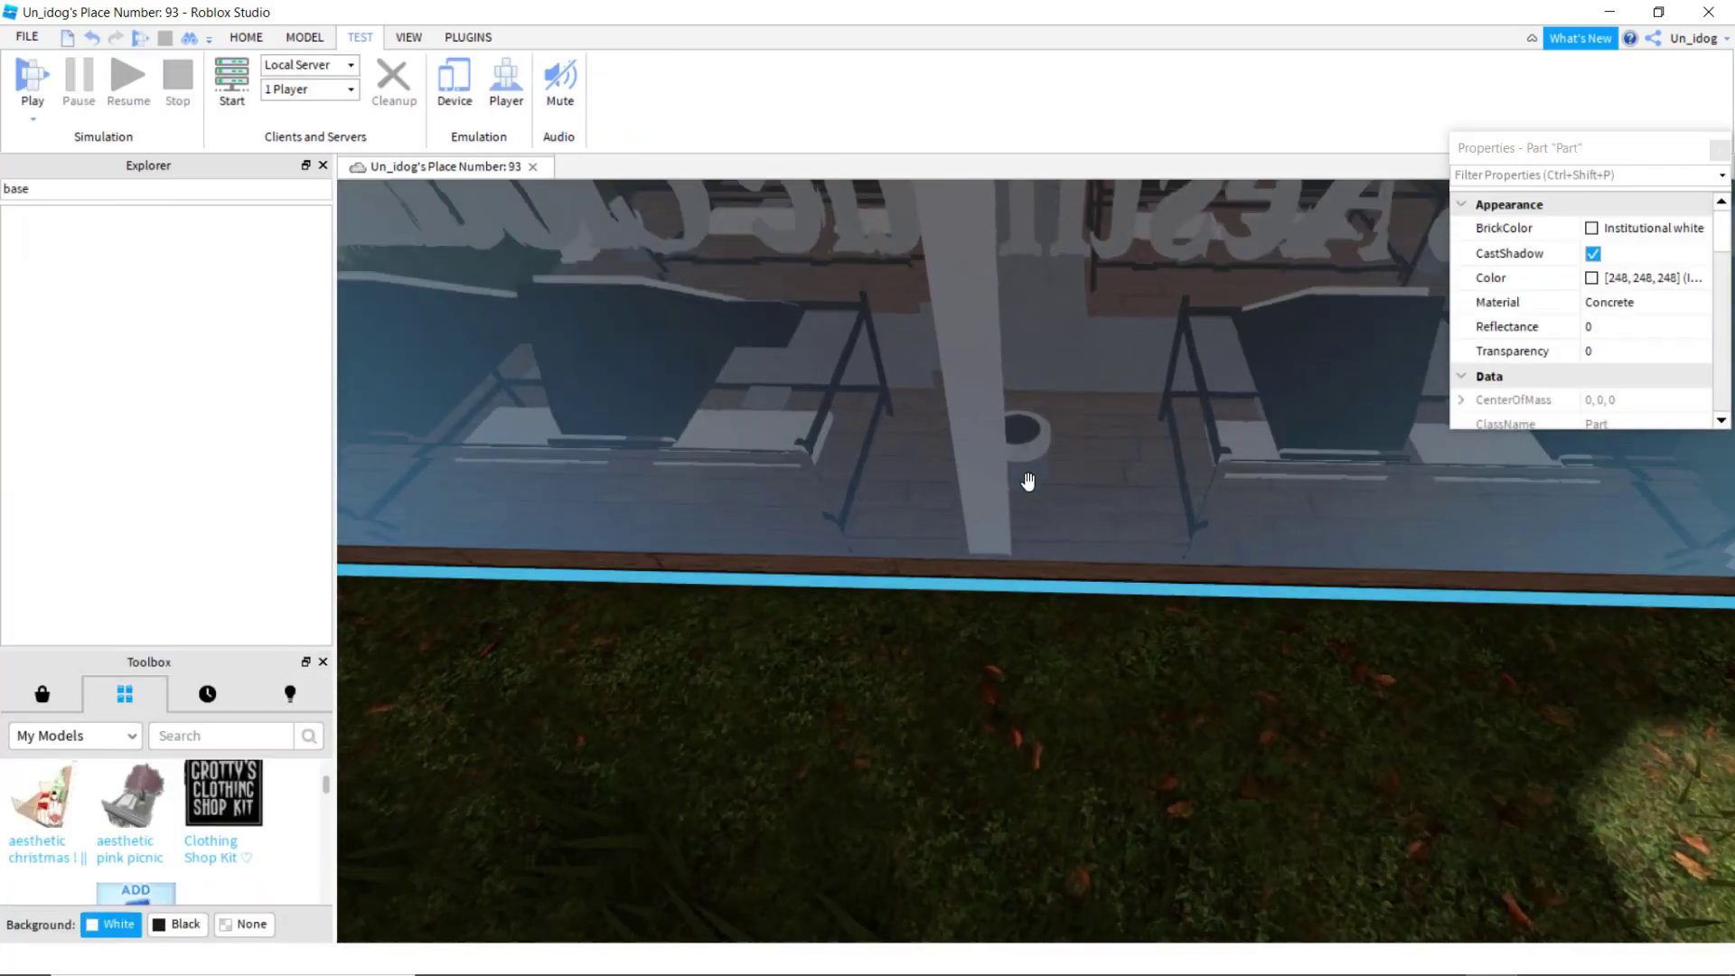
pyautogui.press('w')
pyautogui.moveTo(1028, 480); pyautogui.dragTo(1027, 485, button='right')
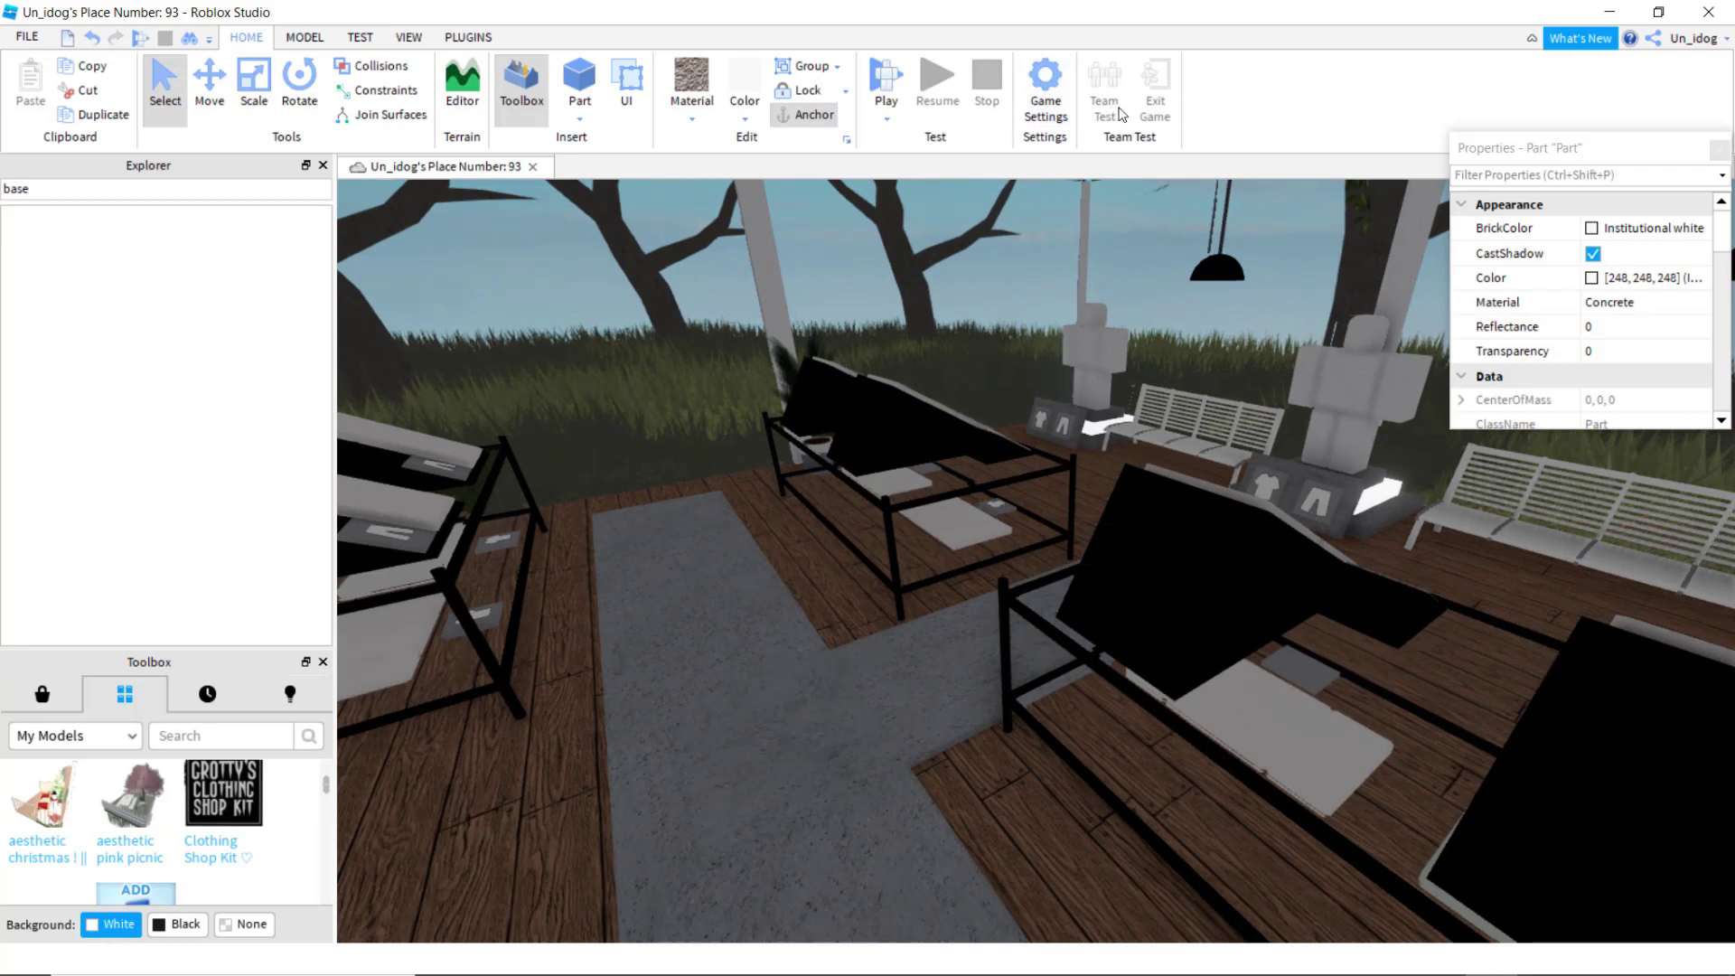
pyautogui.click(308, 38)
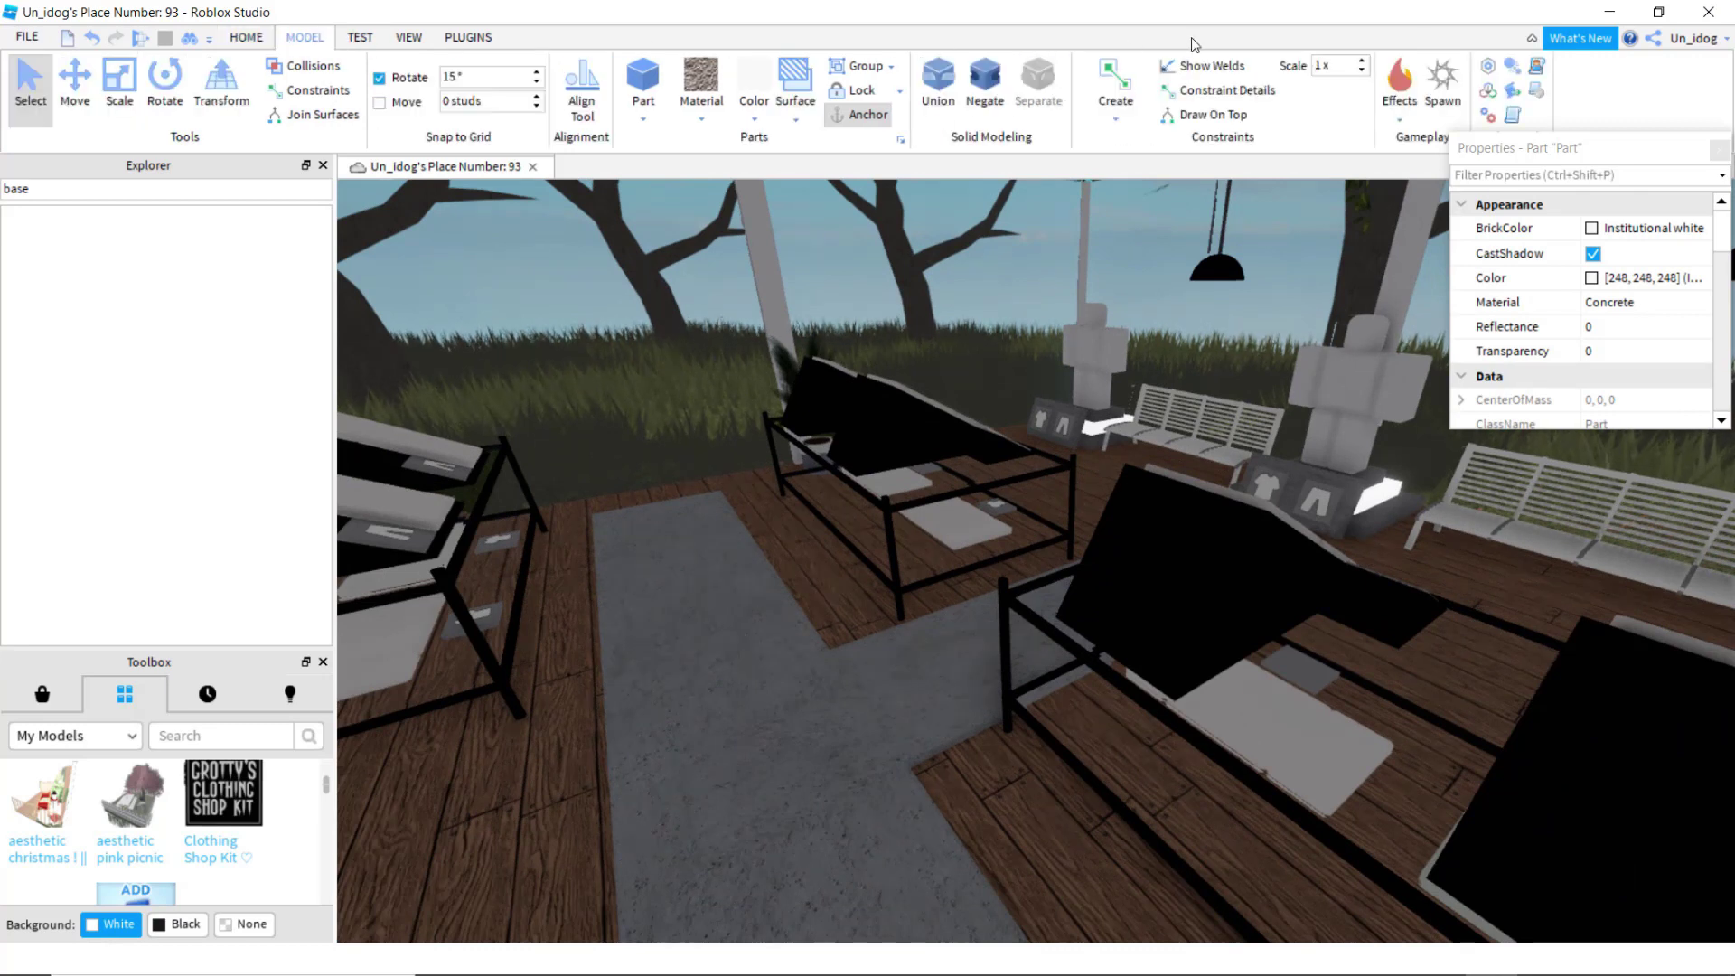
pyautogui.click(1440, 90)
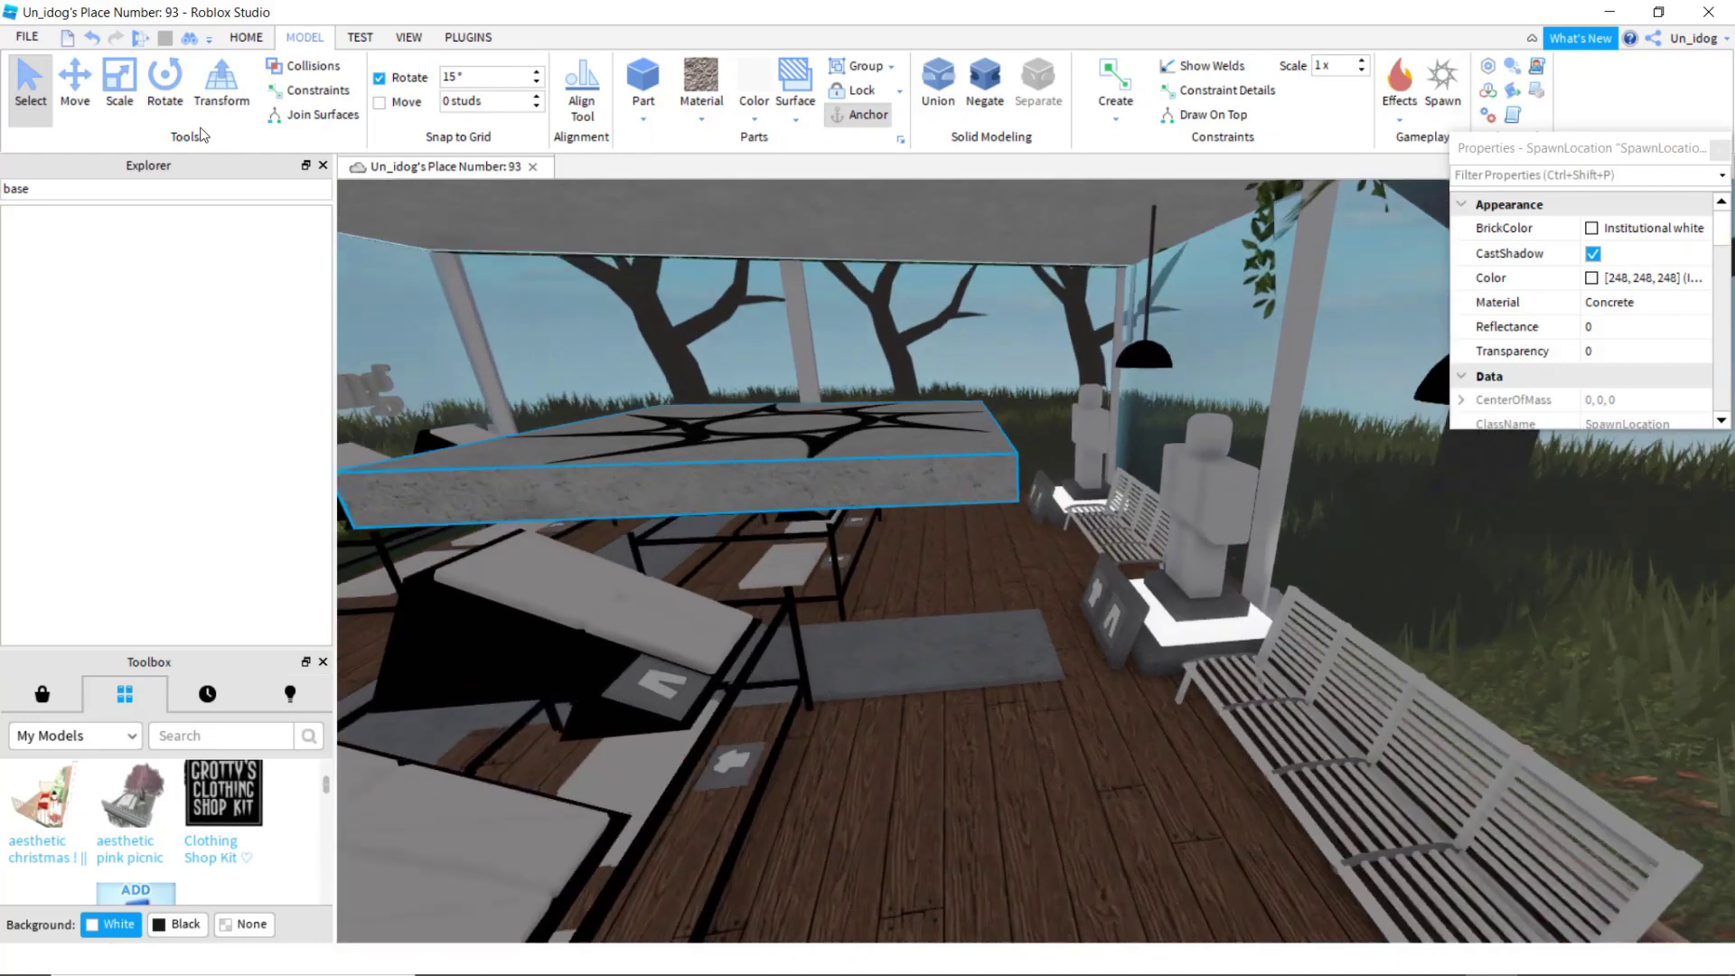
pyautogui.press('w')
pyautogui.moveTo(770, 415); pyautogui.dragTo(813, 578)
pyautogui.moveTo(1073, 591); pyautogui.dragTo(1179, 589)
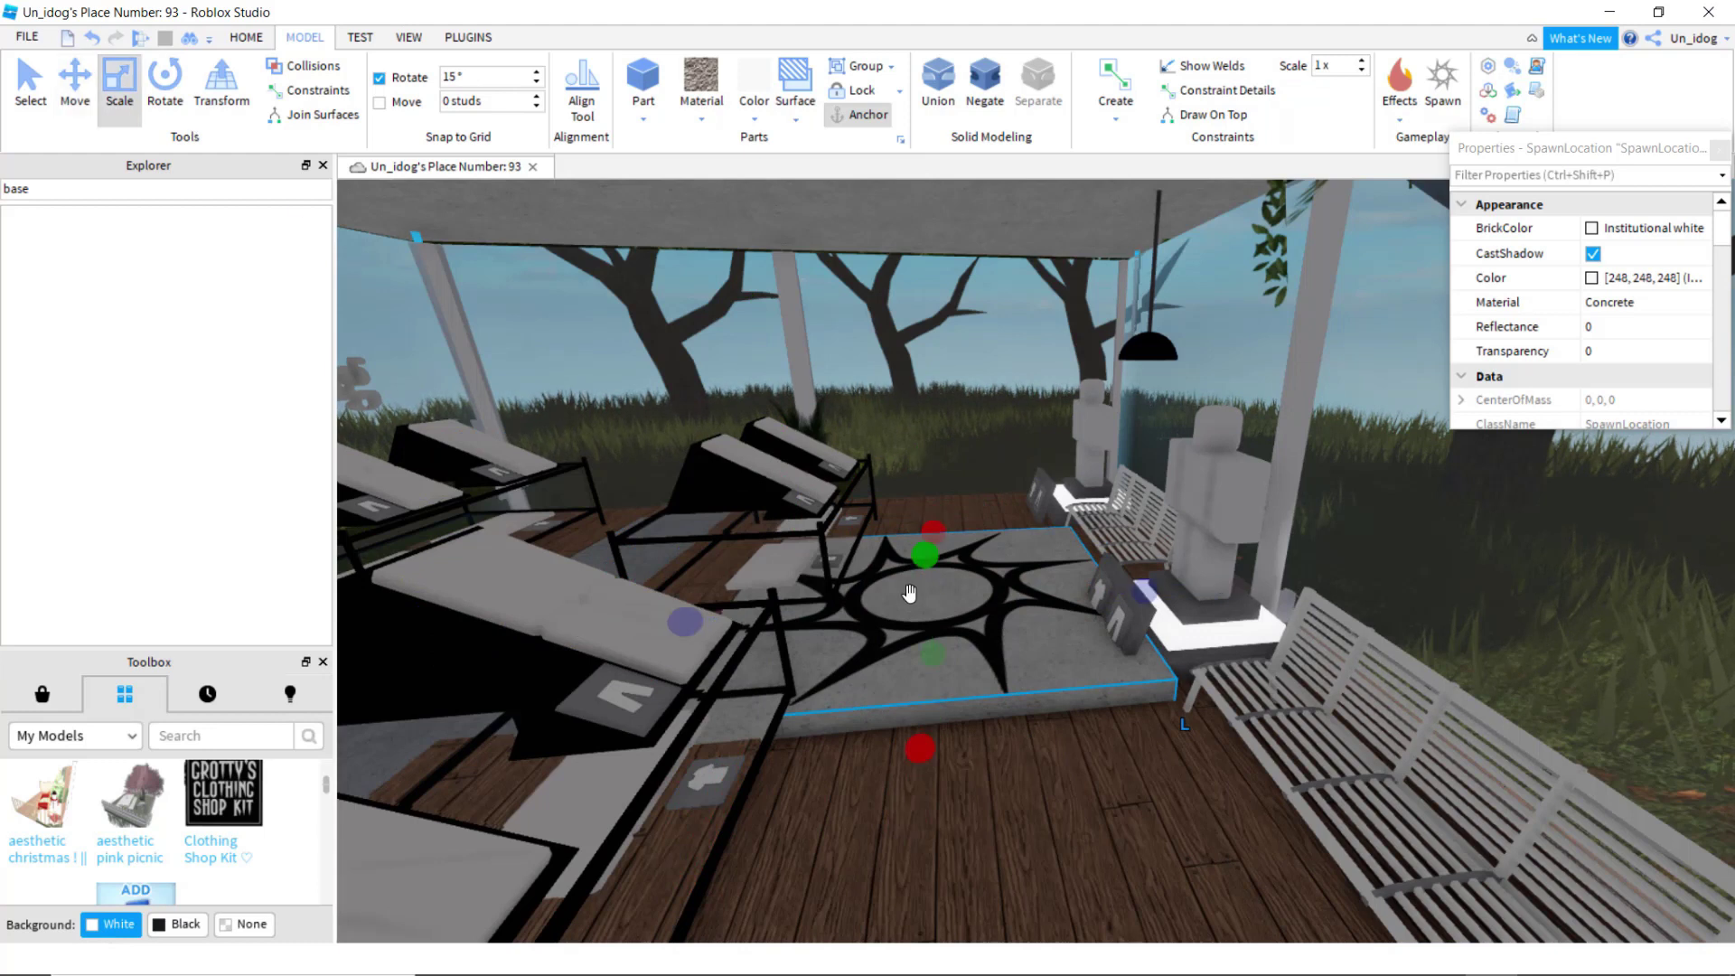
# Step: Shrink the spawn pad to a small square and position it at the end of the walkway beside the bench
pyautogui.moveTo(944, 527); pyautogui.dragTo(916, 625)
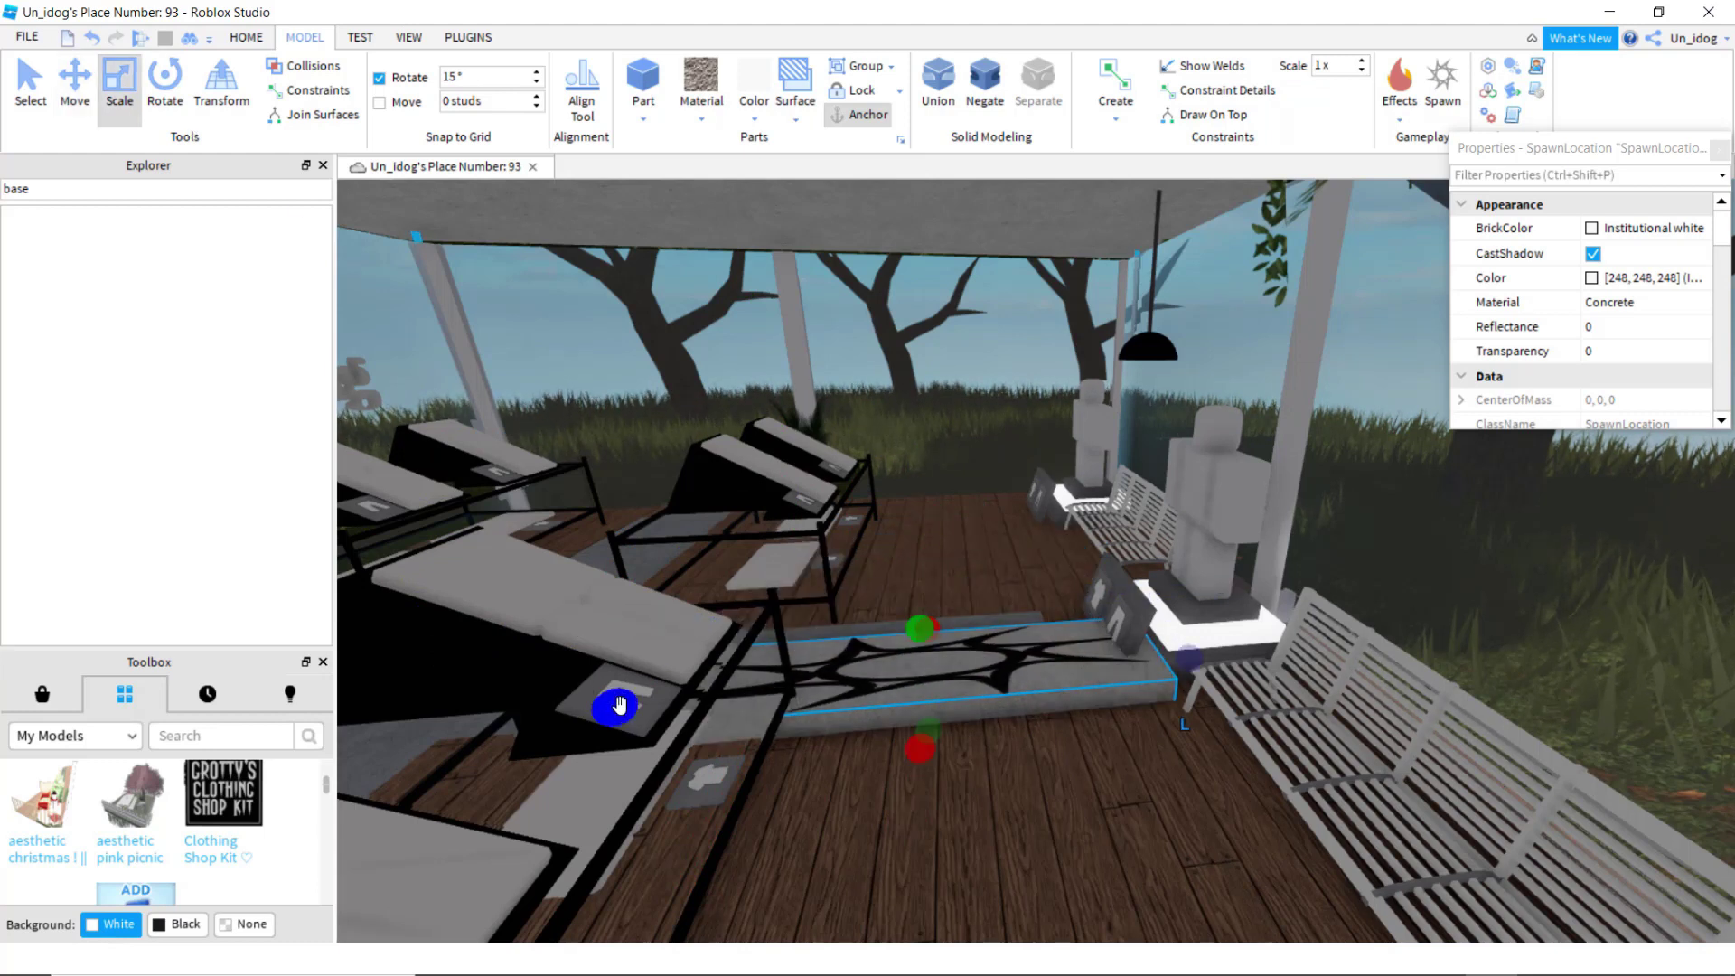
pyautogui.press('d')
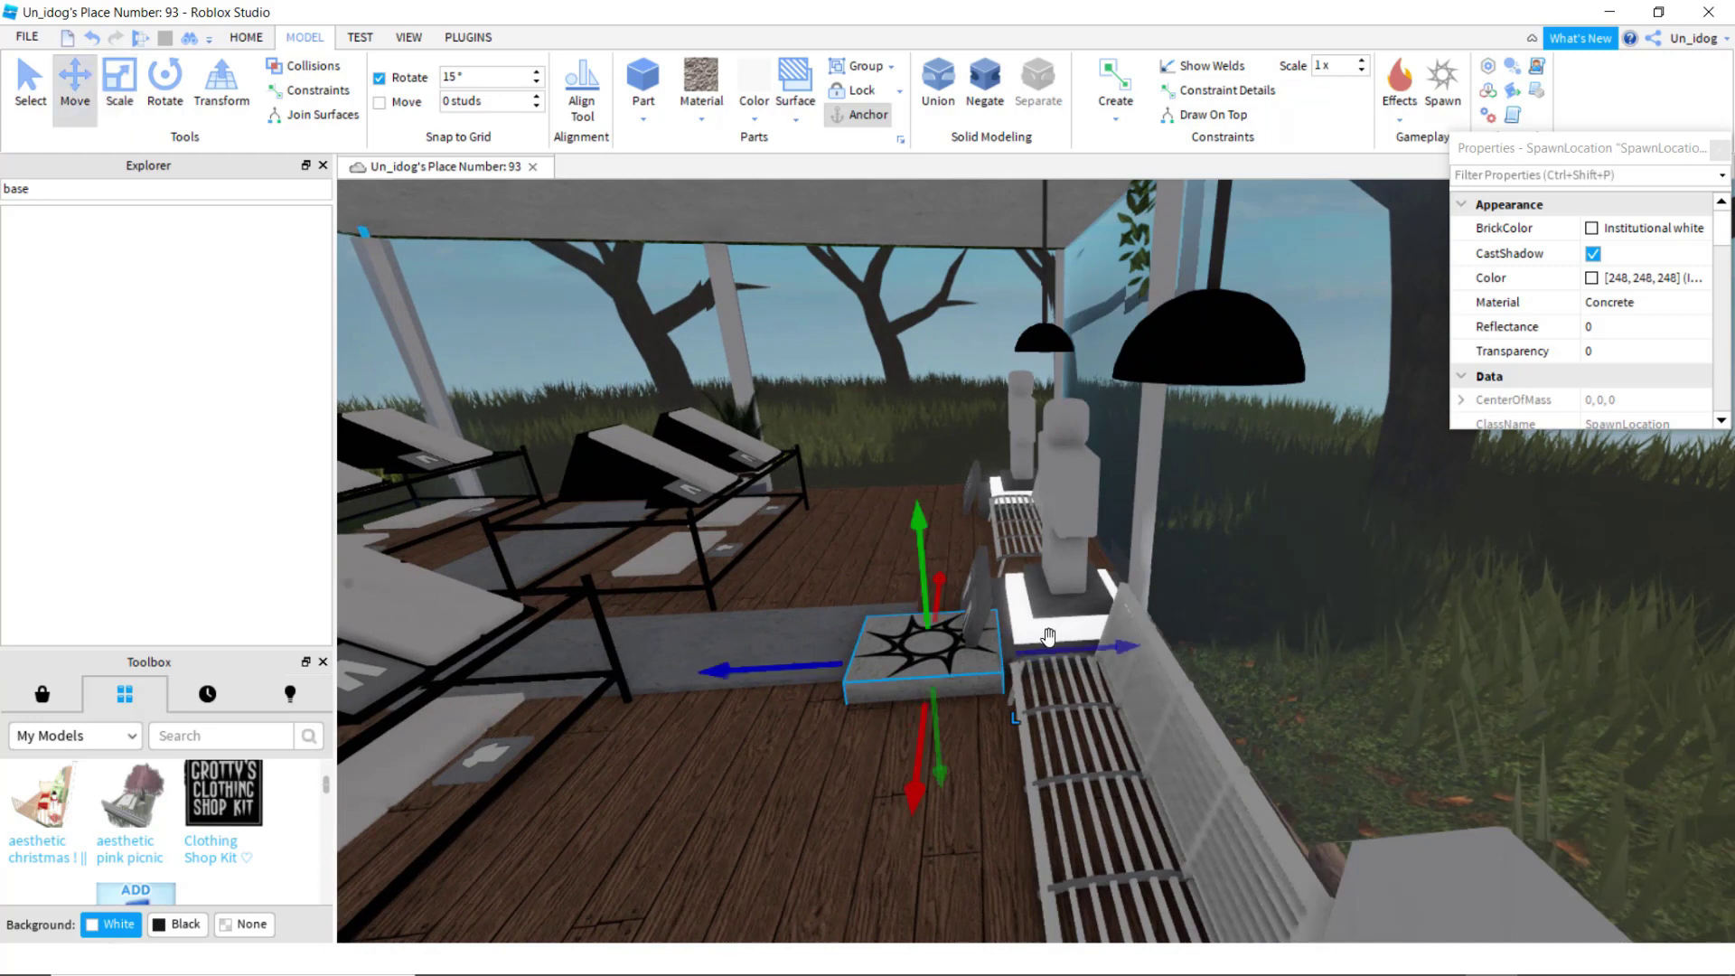
pyautogui.moveTo(958, 654); pyautogui.dragTo(939, 657)
pyautogui.press('d')
pyautogui.moveTo(1205, 566); pyautogui.dragTo(1220, 566, button='right')
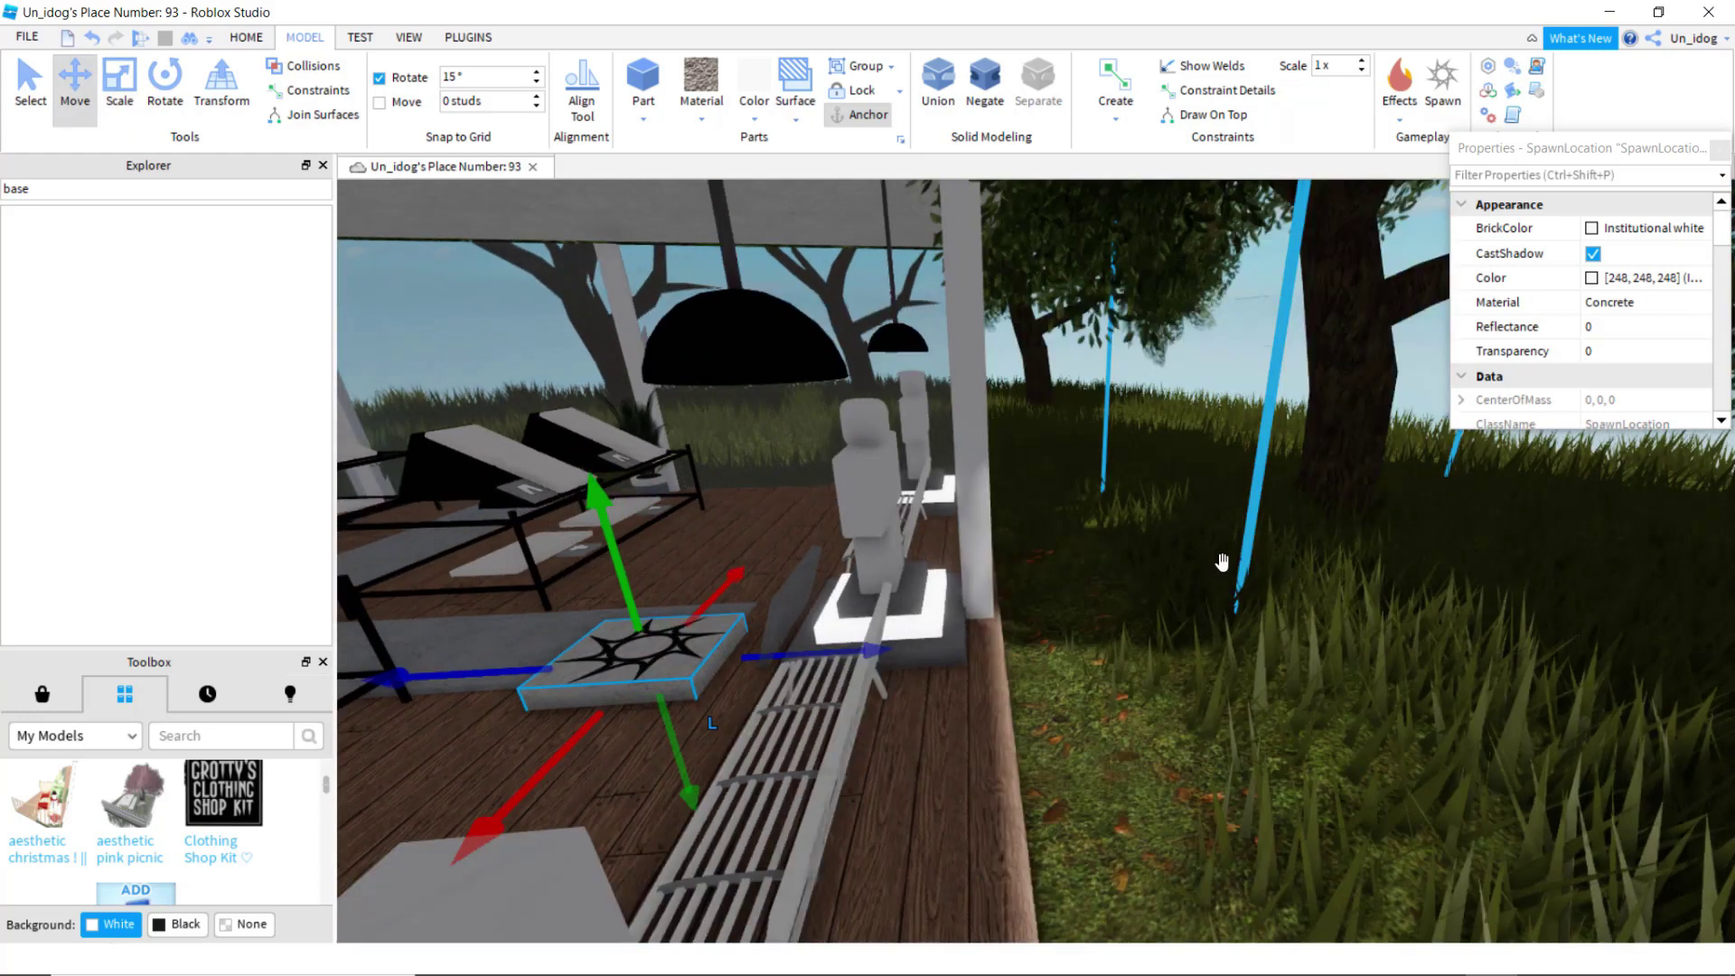
# Step: Delete the star decal from the spawn pad and set the pad's transparency to 1
pyautogui.click(1011, 631)
pyautogui.press('a')
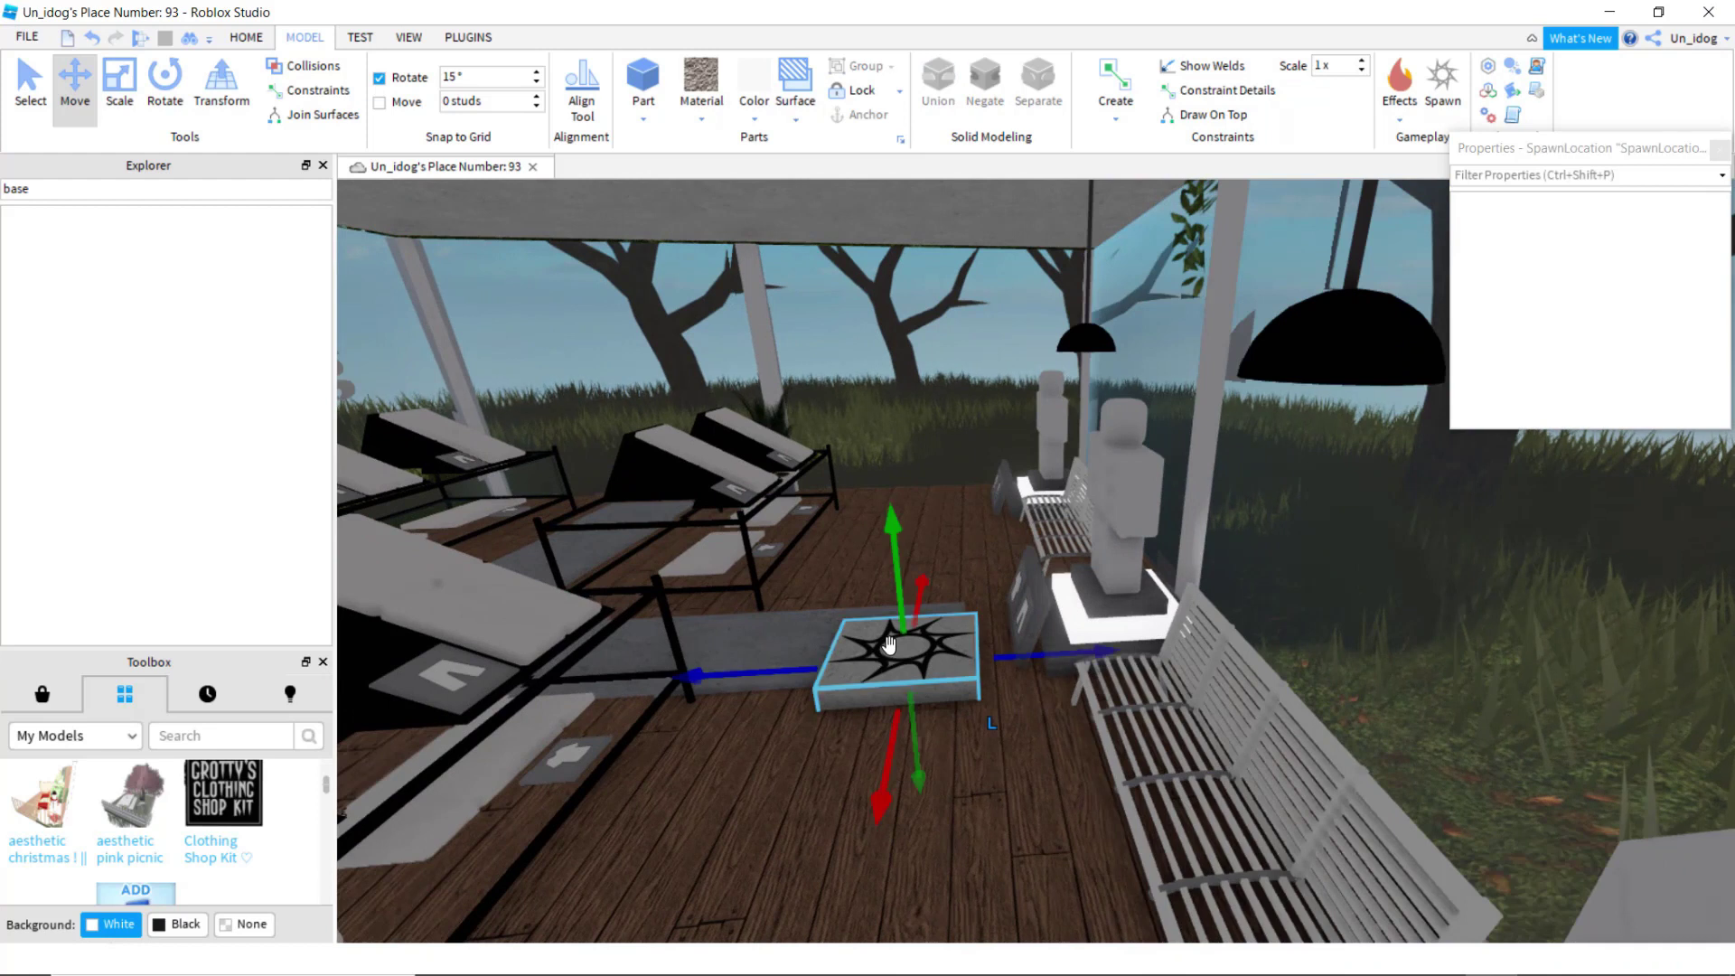
pyautogui.click(889, 645)
pyautogui.rightClick(887, 662)
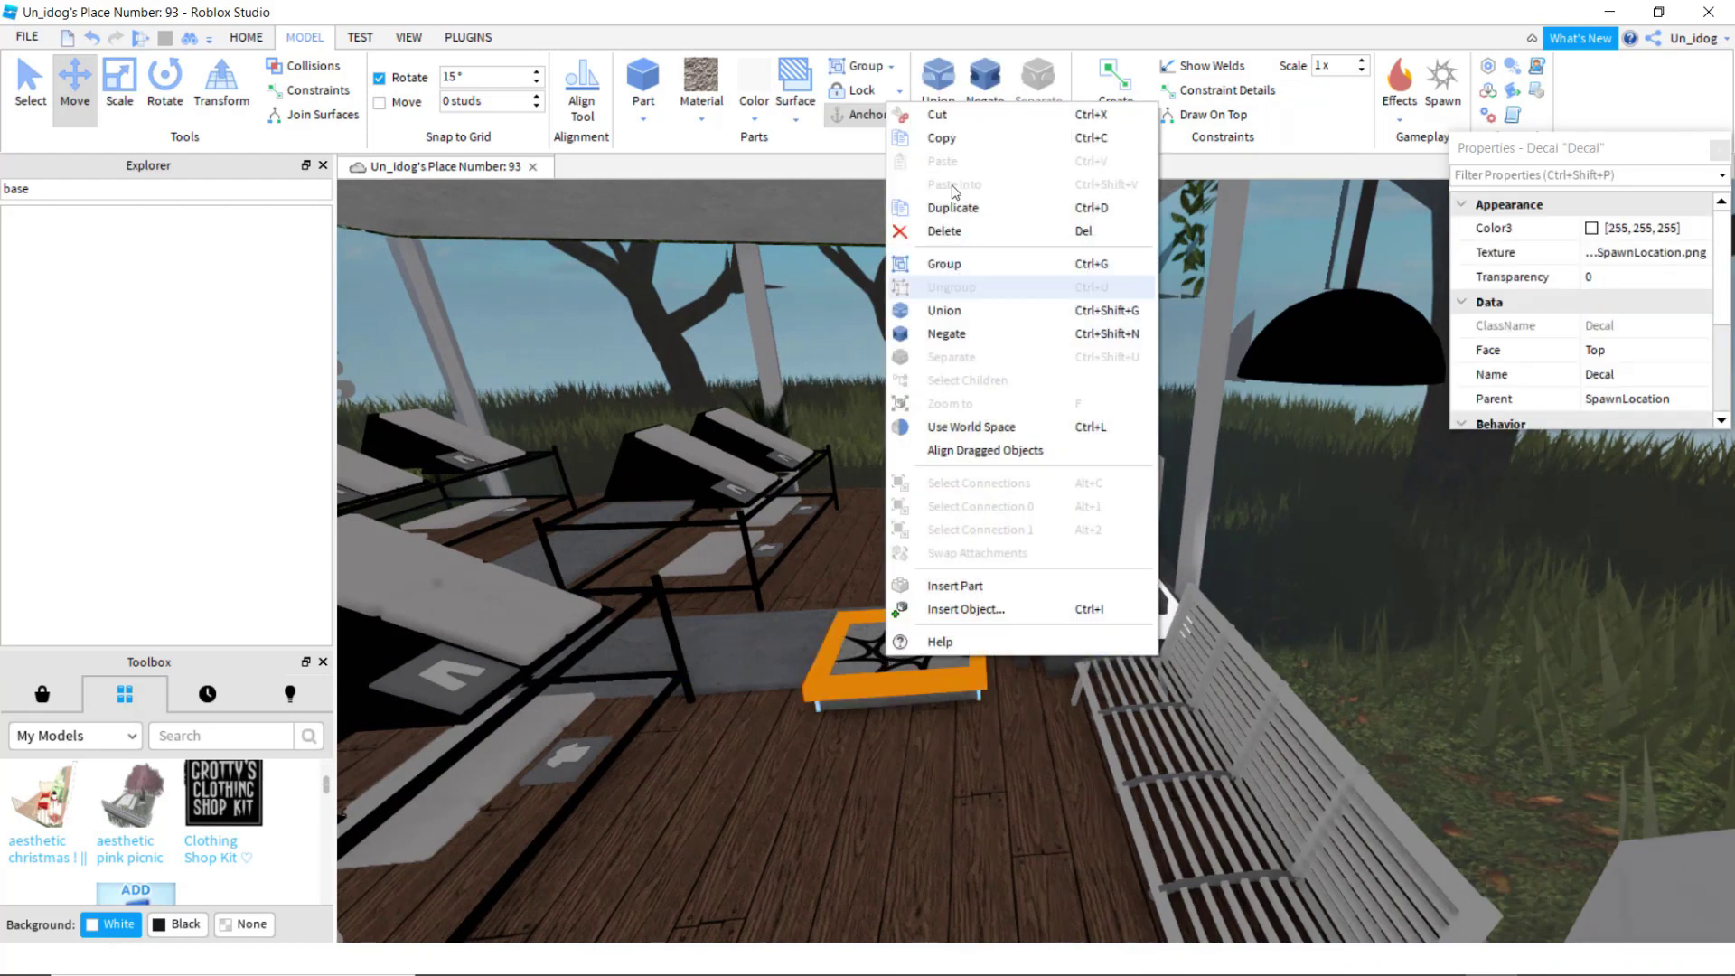
pyautogui.click(944, 232)
pyautogui.click(921, 678)
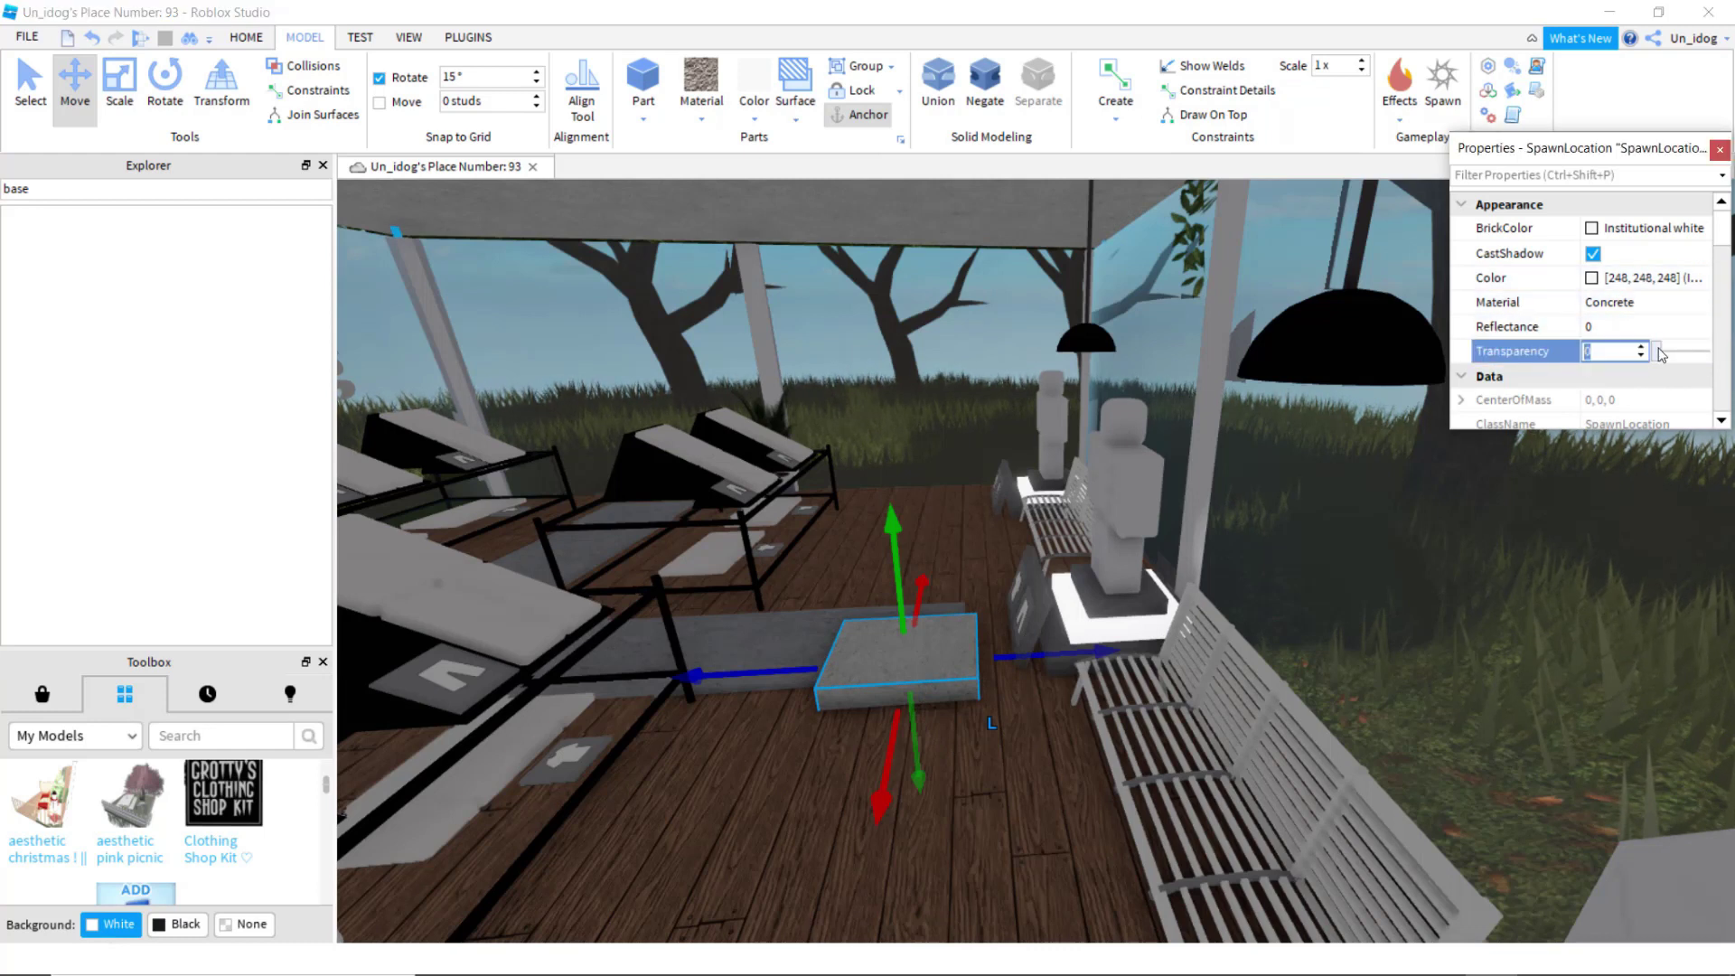
pyautogui.scroll(-4, 1162, 502)
pyautogui.moveTo(1196, 425); pyautogui.dragTo(1125, 576, button='right')
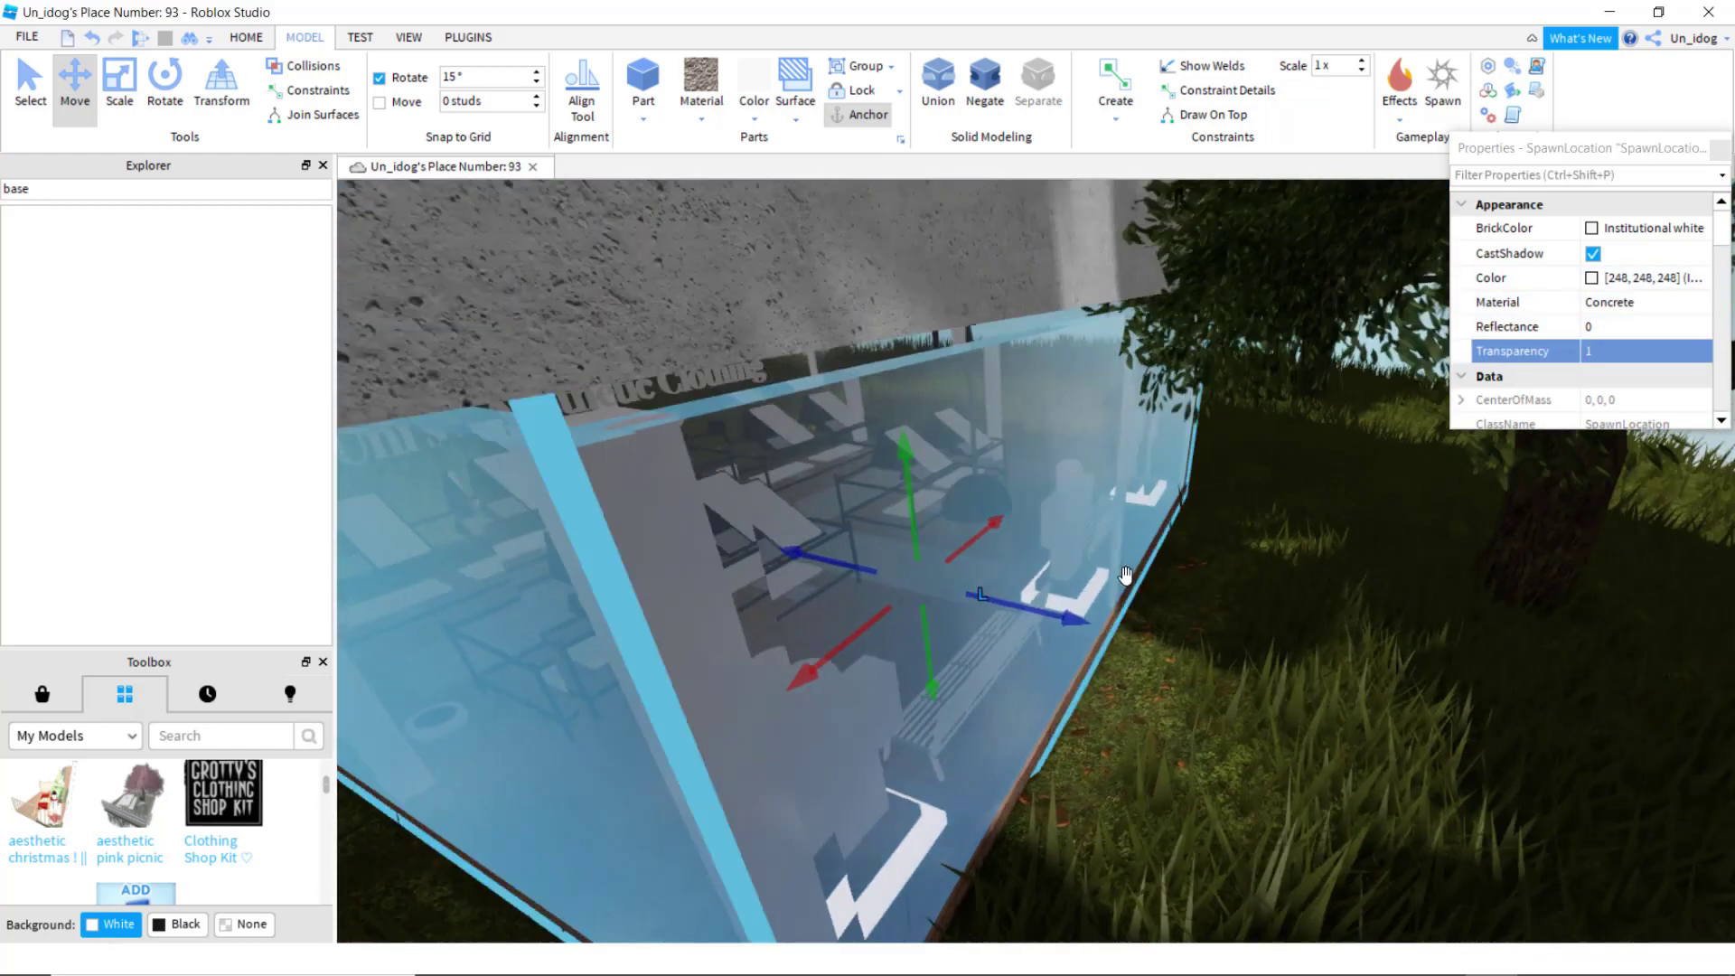
# Step: Start a playtest, walk the avatar from the spawn point along the walkway and equip the TryOn tool
pyautogui.press('F5')
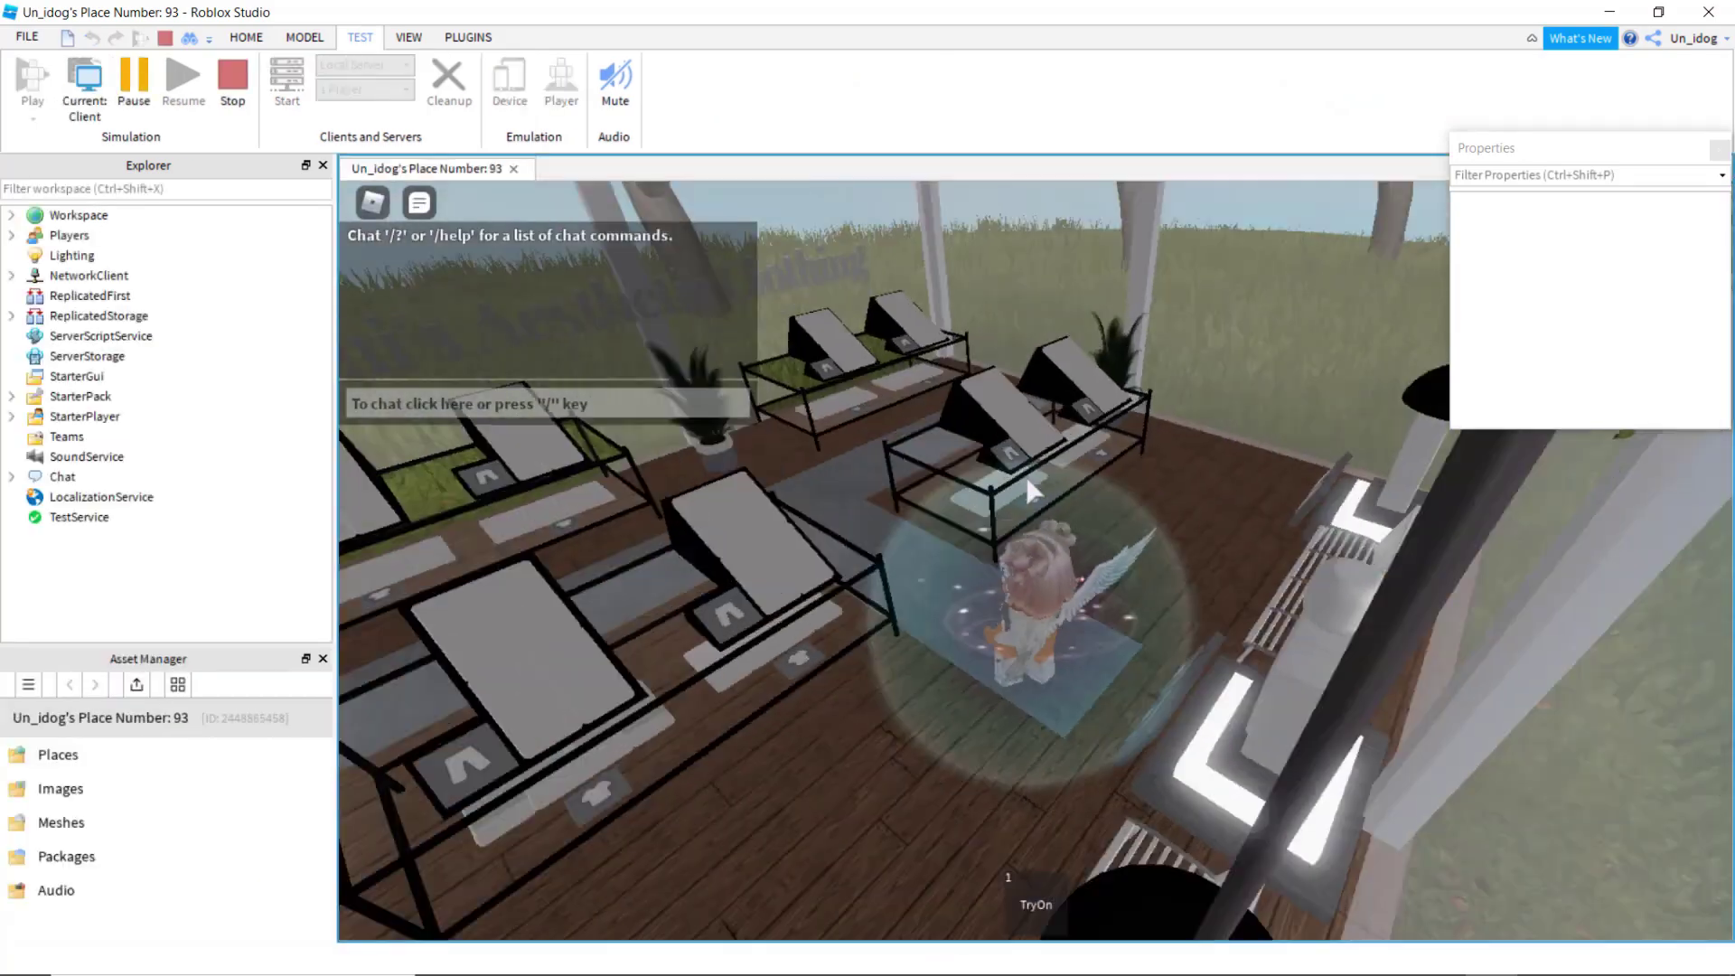
pyautogui.moveTo(1027, 479); pyautogui.dragTo(1028, 479, button='right')
pyautogui.press('w')
pyautogui.press('w')
pyautogui.press('1')
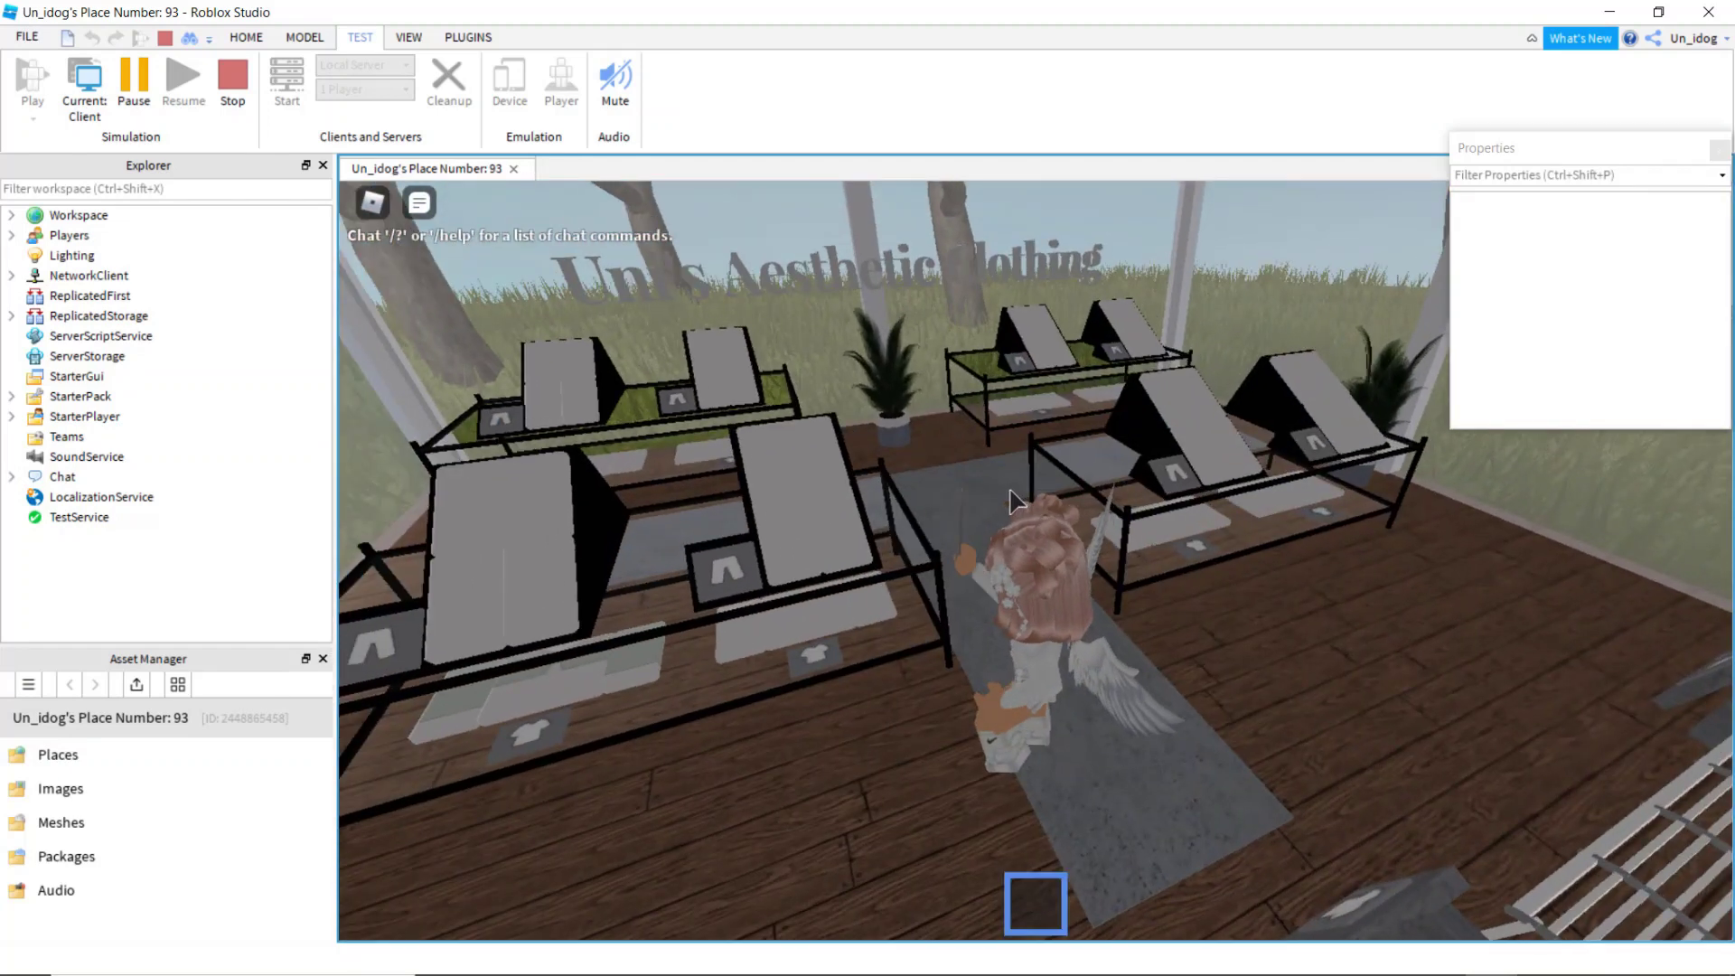
# Step: Put the TryOn tool away and walk the avatar around the store to examine the displays, sign and lights
pyautogui.press('s')
pyautogui.moveTo(906, 597); pyautogui.dragTo(906, 599, button='right')
pyautogui.scroll(-3, 906, 599)
pyautogui.press('w')
pyautogui.press('1')
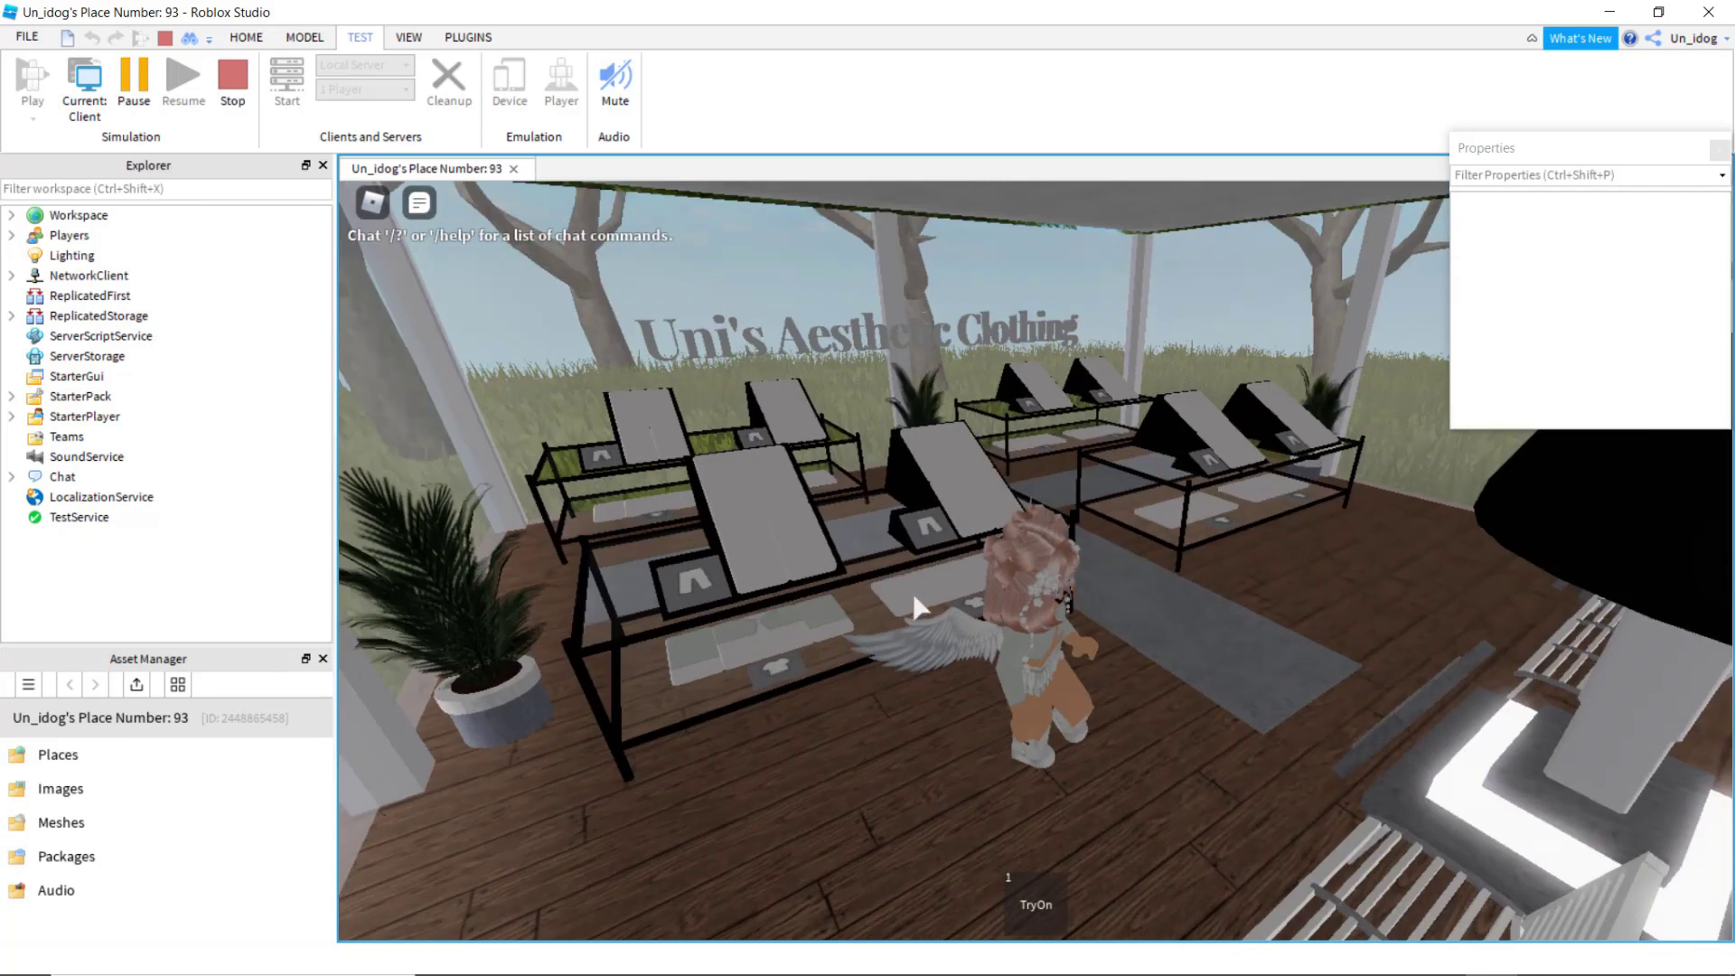
pyautogui.press('w')
pyautogui.moveTo(1075, 576); pyautogui.dragTo(1129, 564, button='right')
pyautogui.press('w')
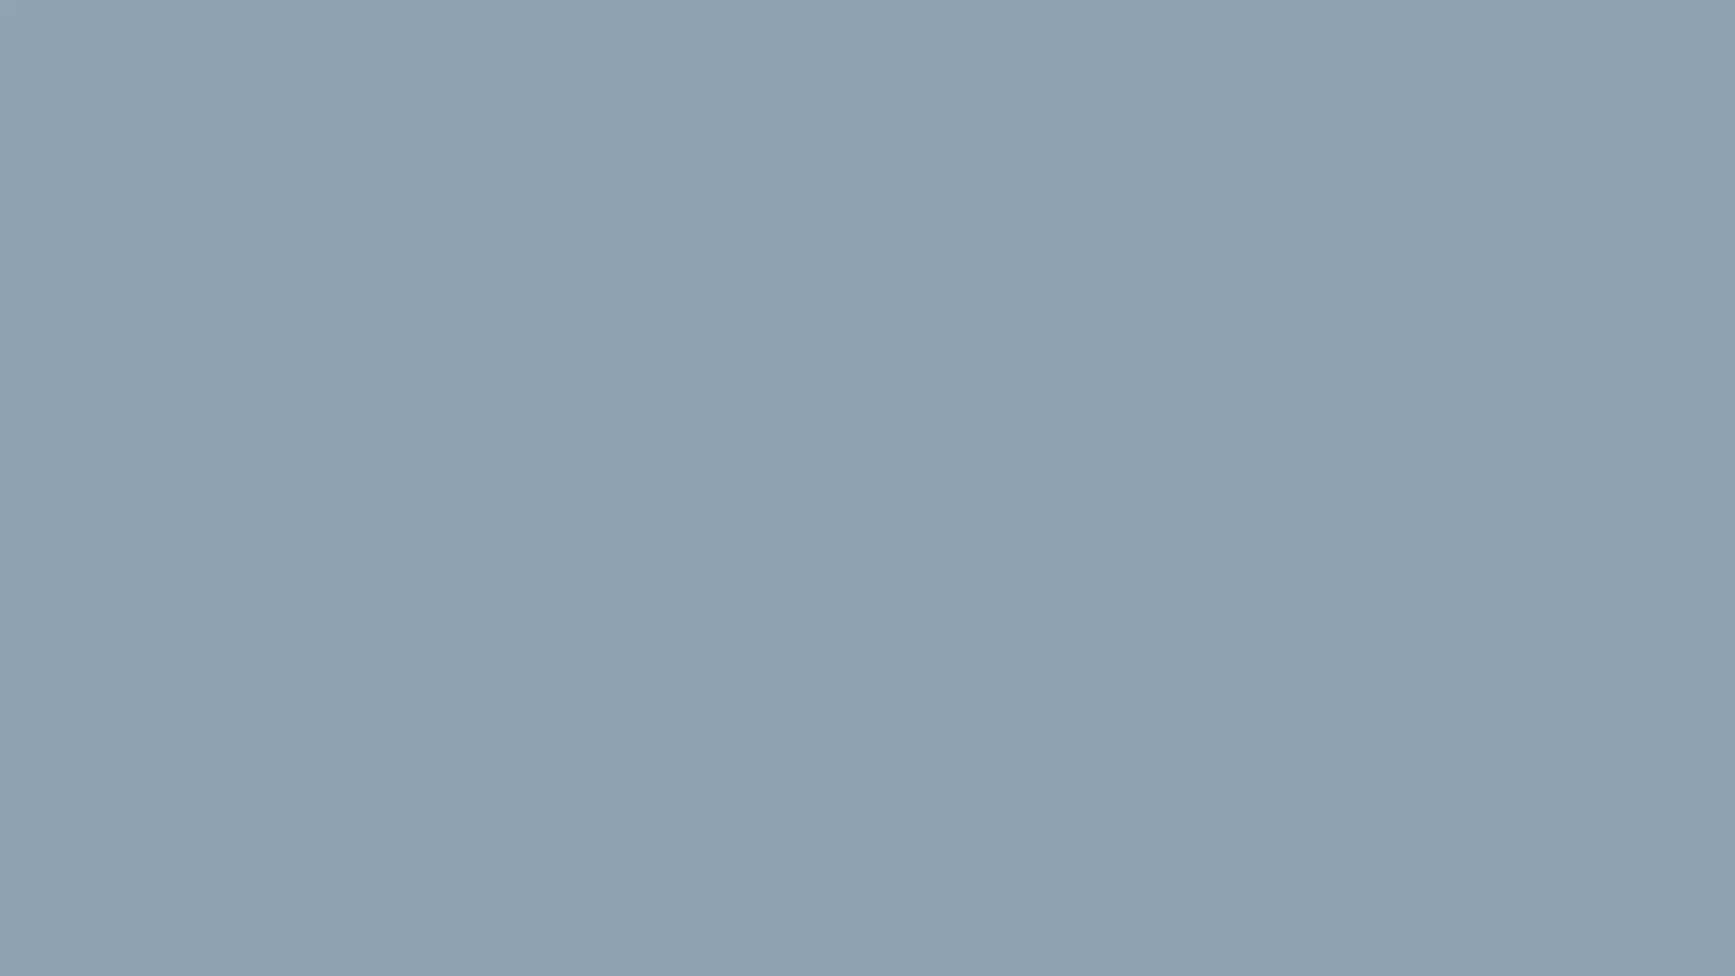